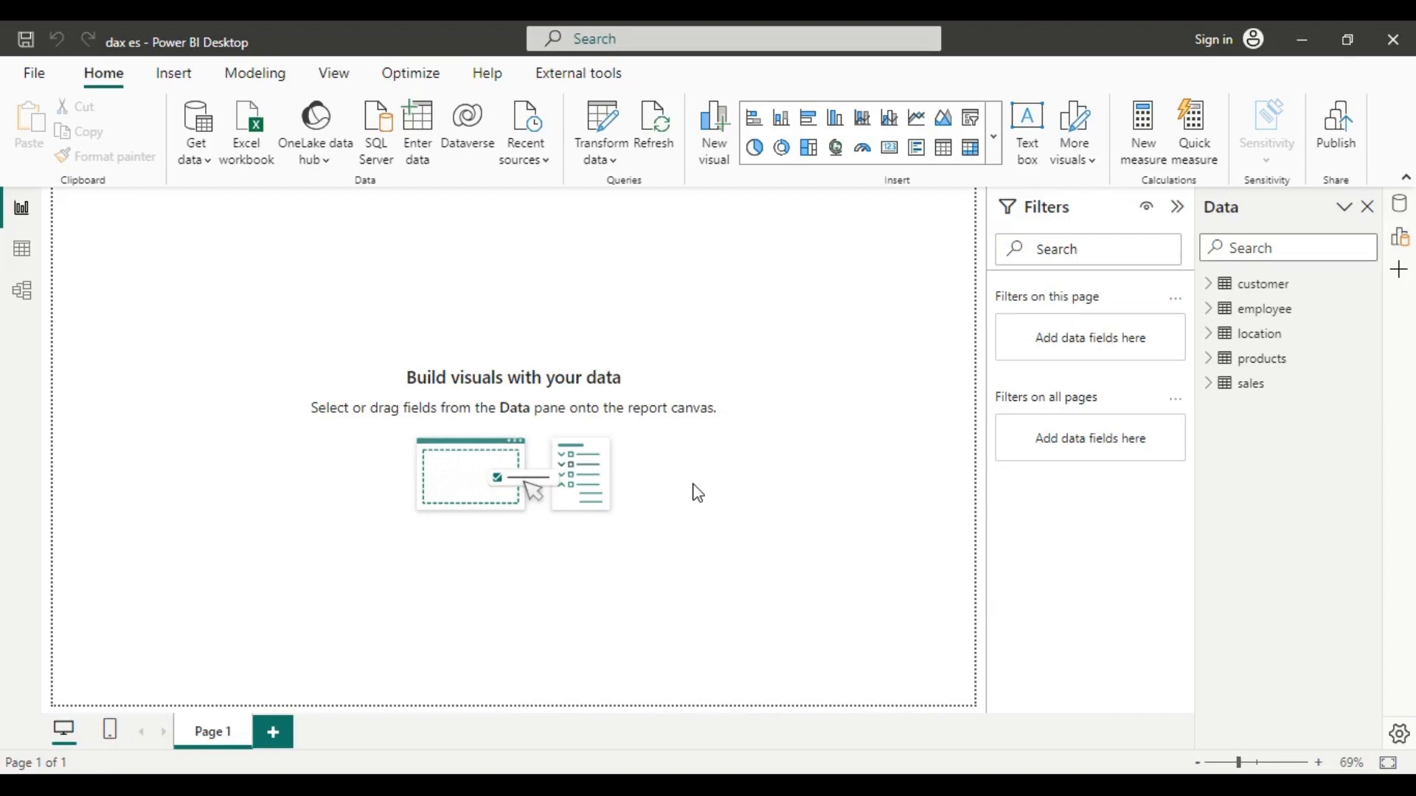
Step: Expand the sales table's fields and inspect its rows and date column in Table view
click(1207, 385)
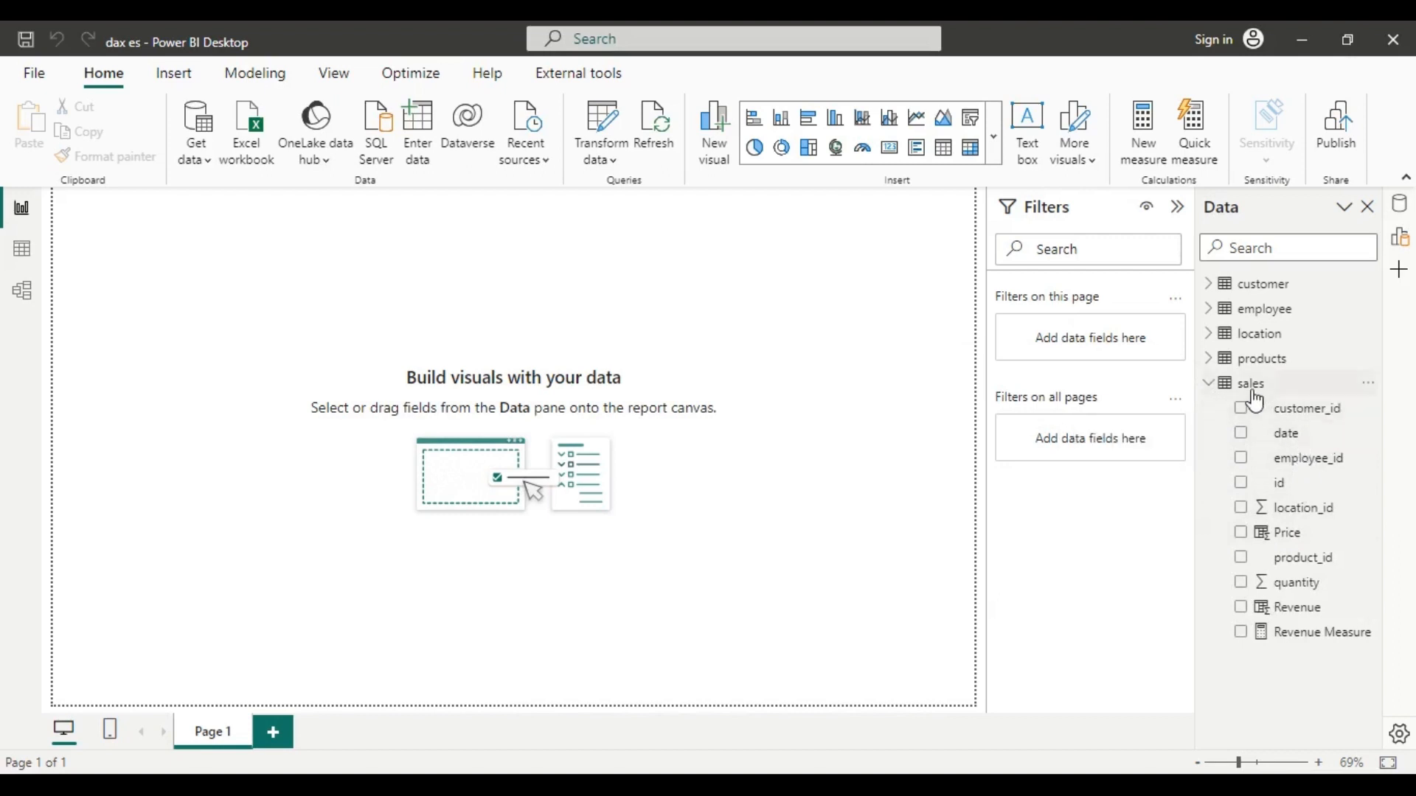
click(22, 250)
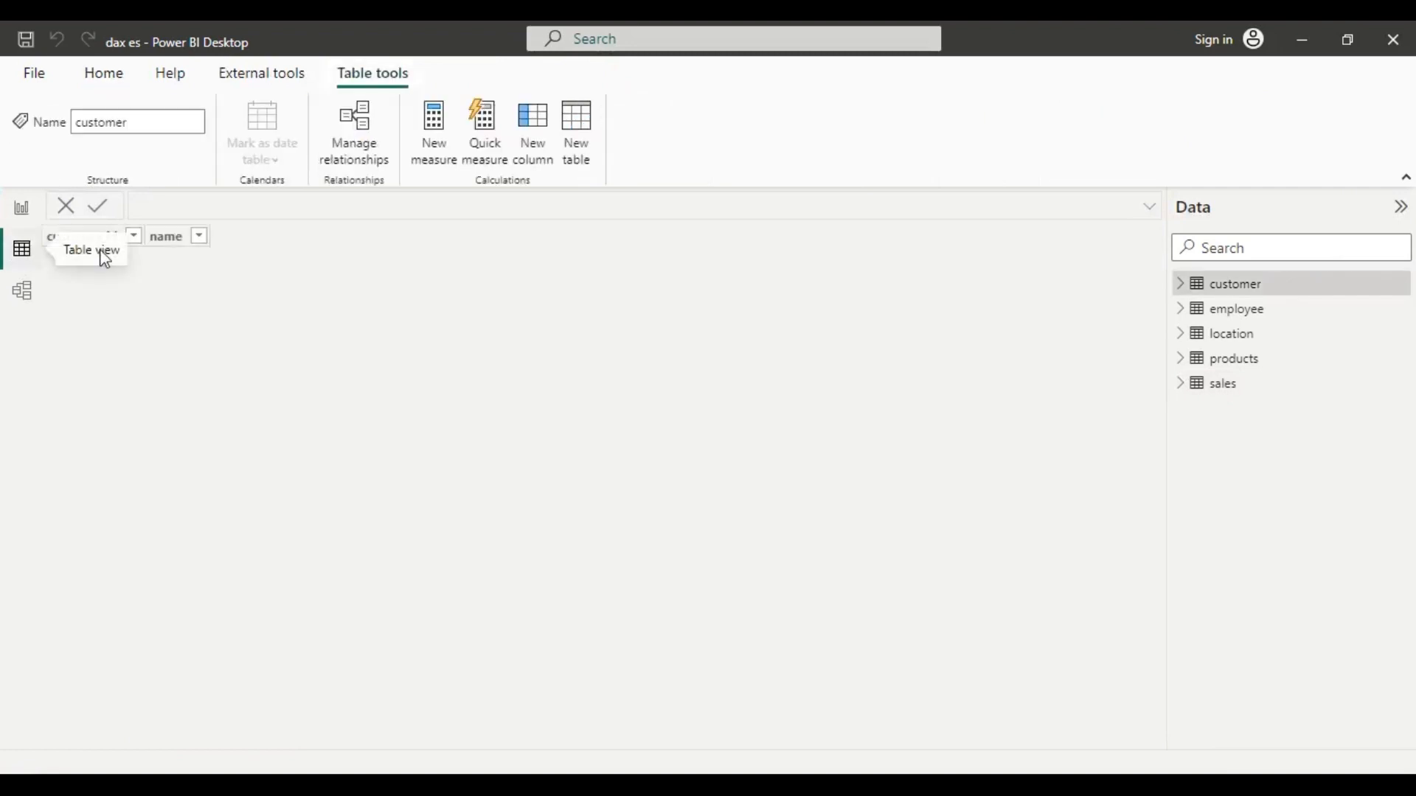
click(1255, 400)
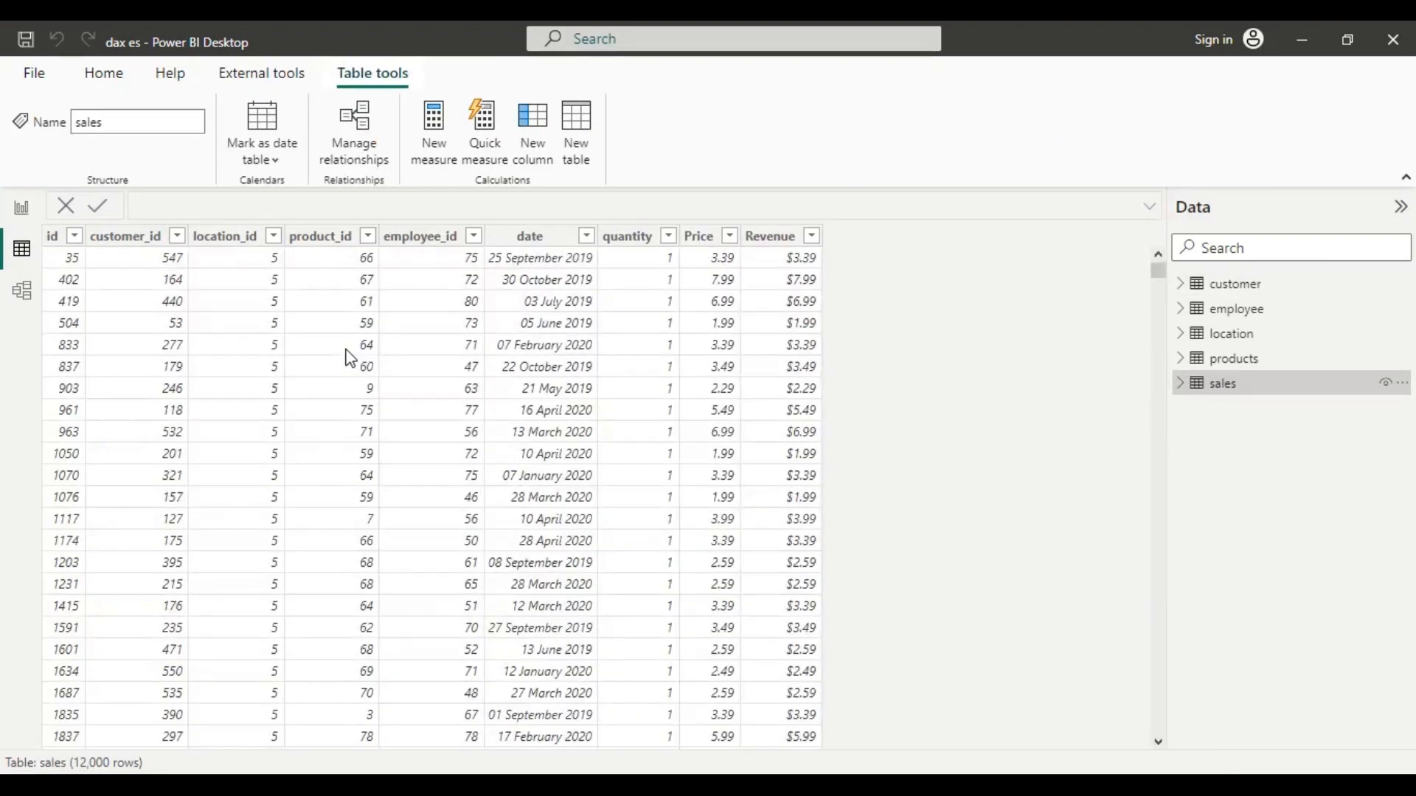
click(554, 250)
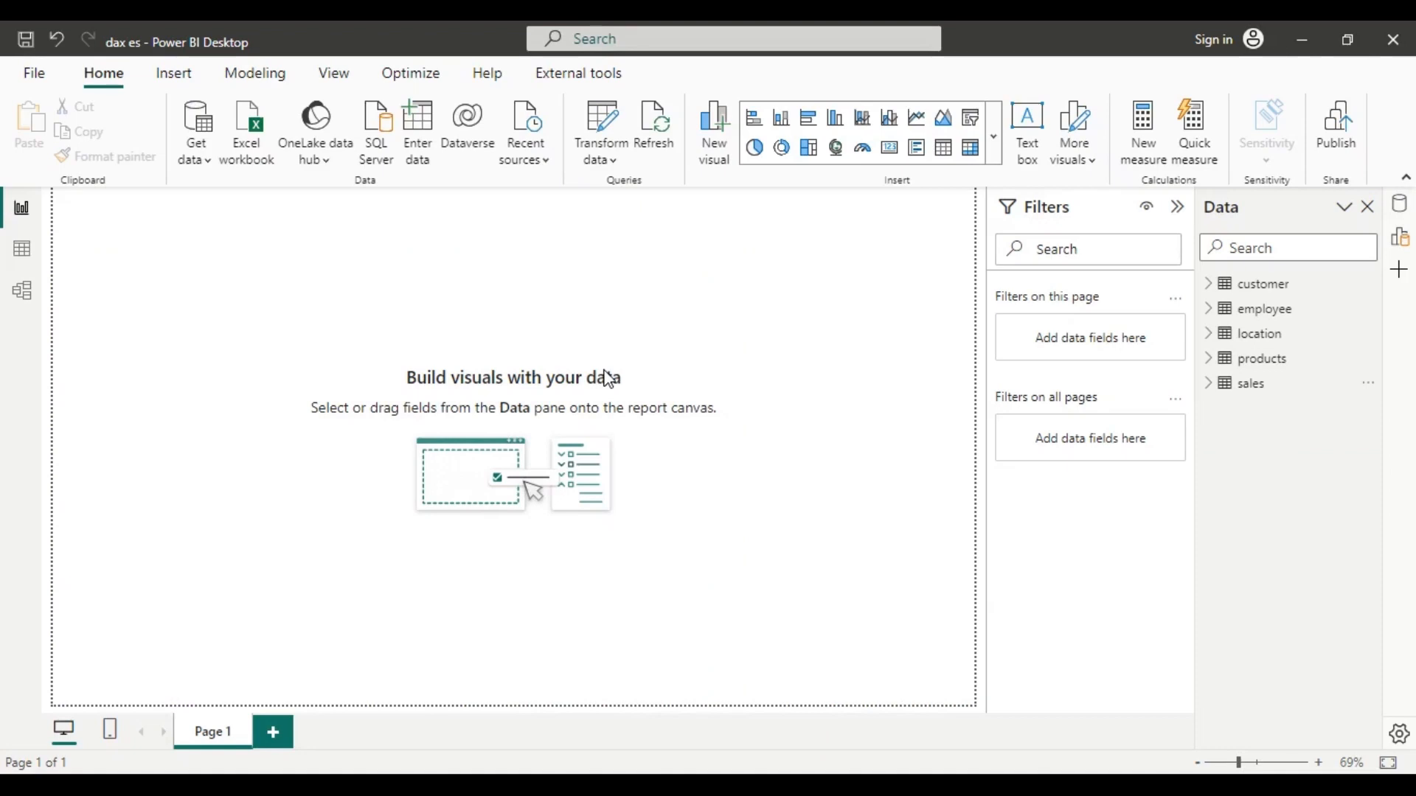
Step: Create a calculated table named Calendar from Report view and begin its formula with the CALENDAR function
click(264, 75)
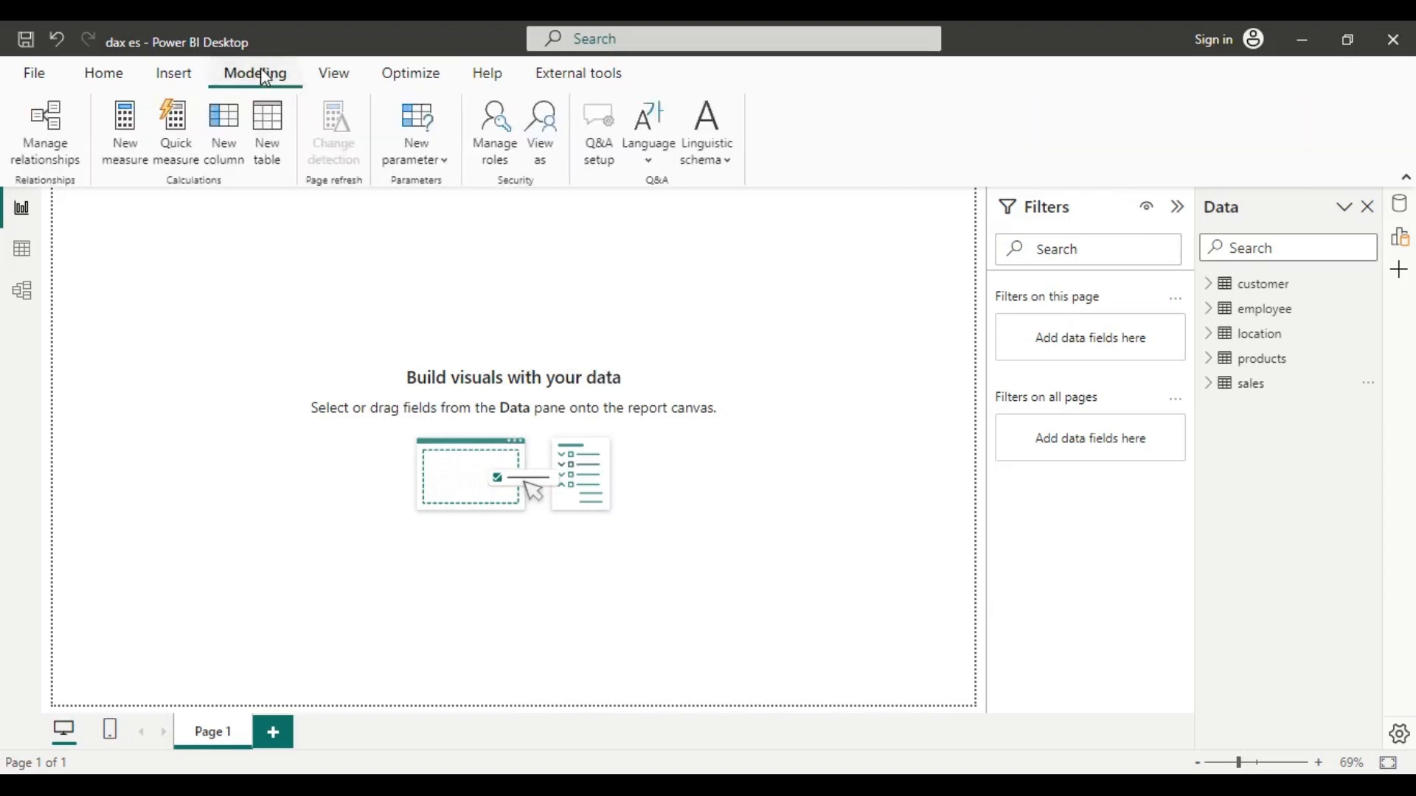
click(266, 148)
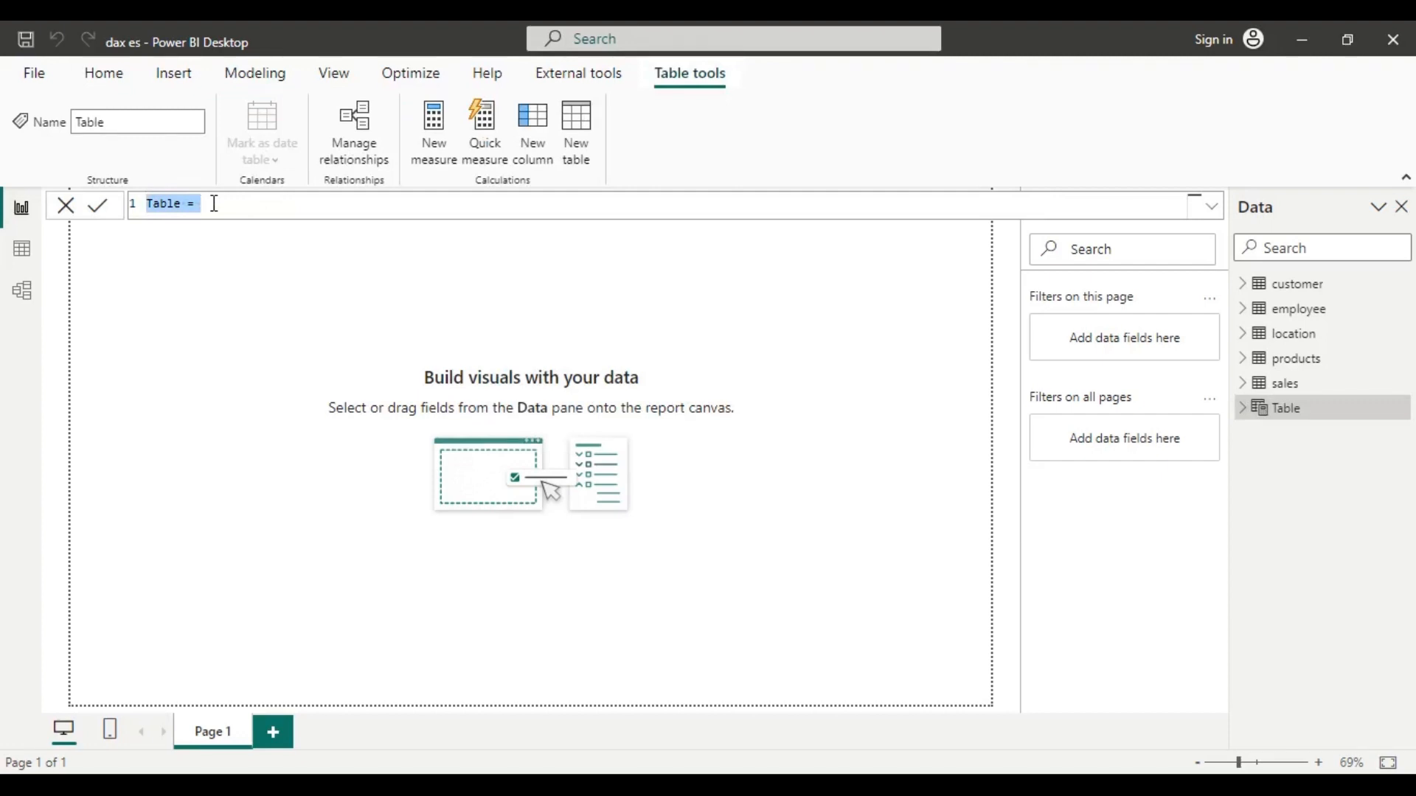
text(Calendar =)
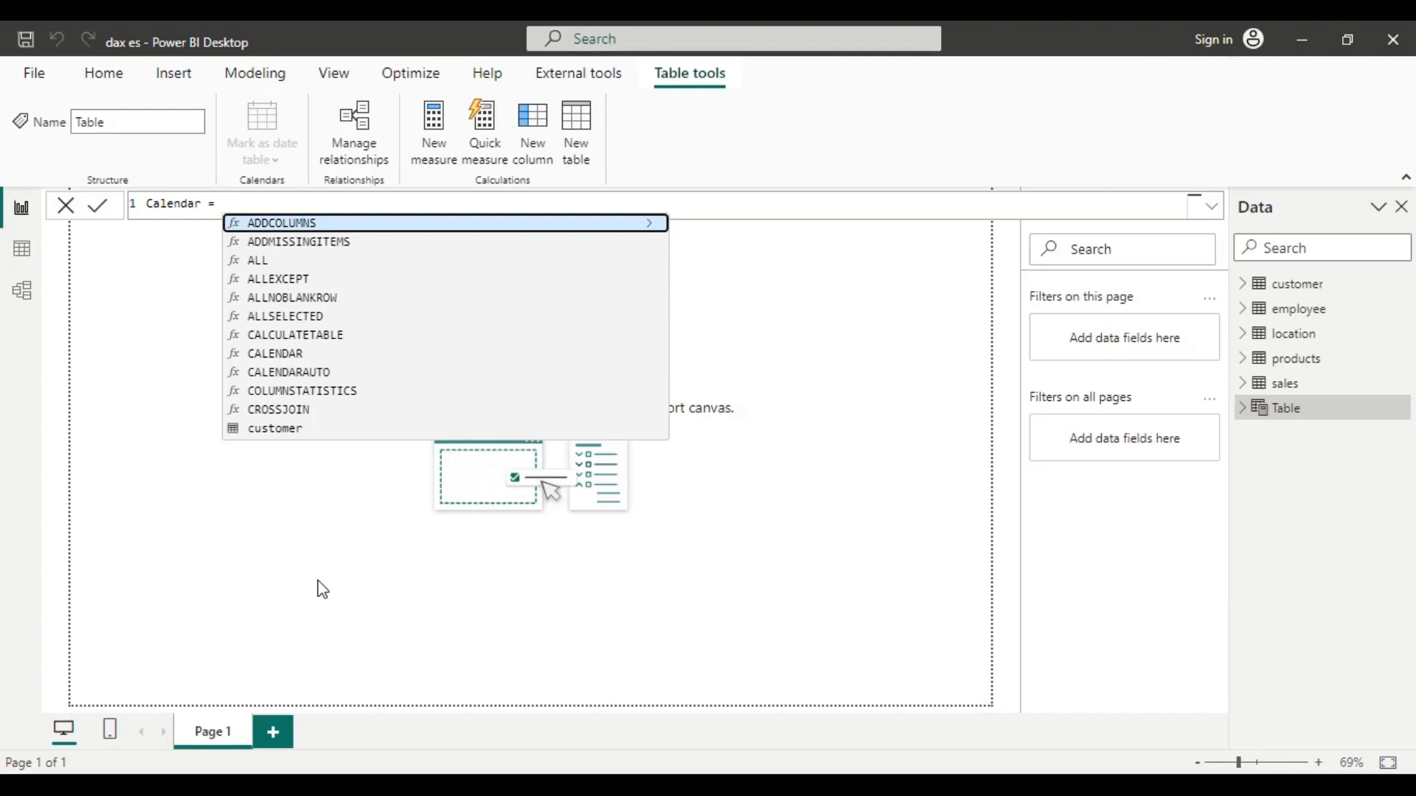
text(cal)
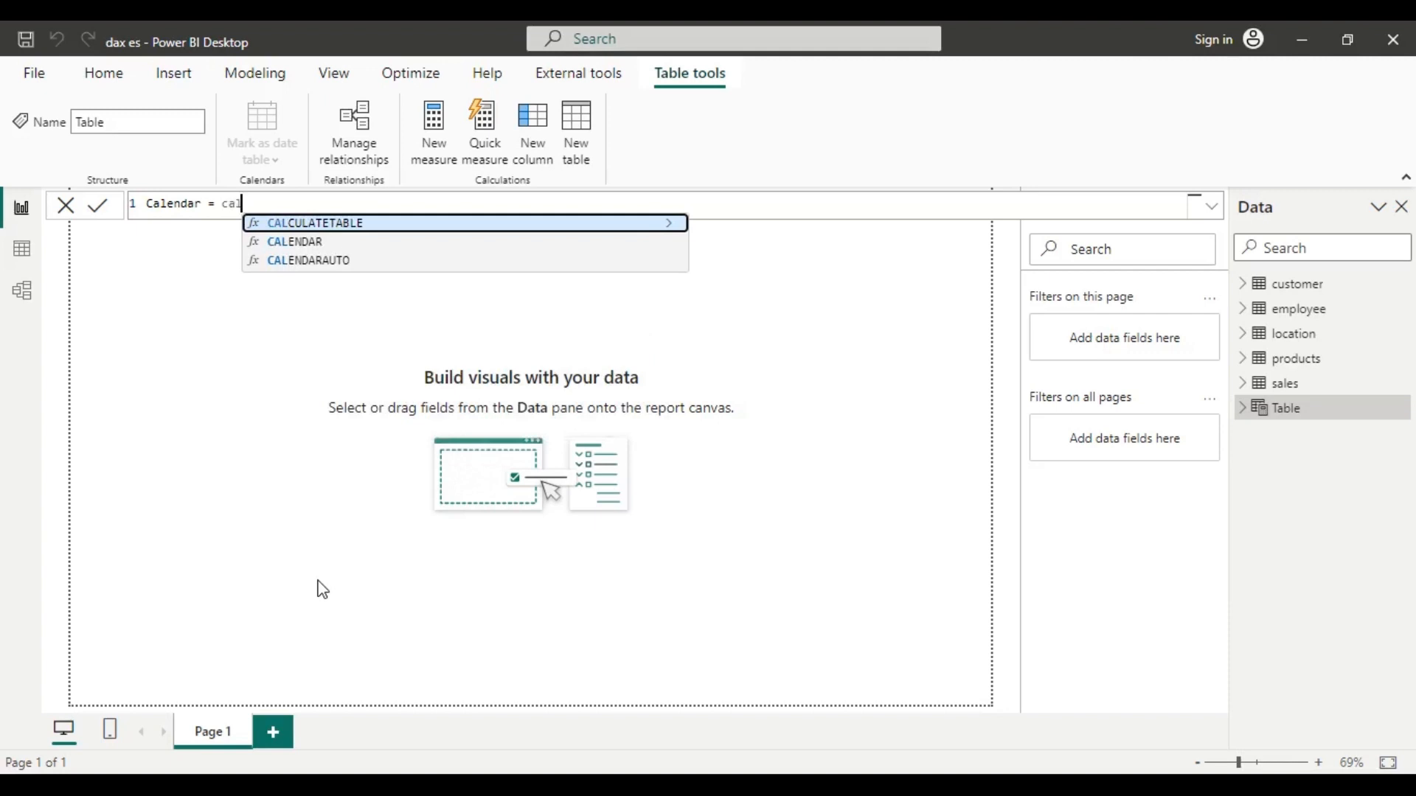
click(300, 250)
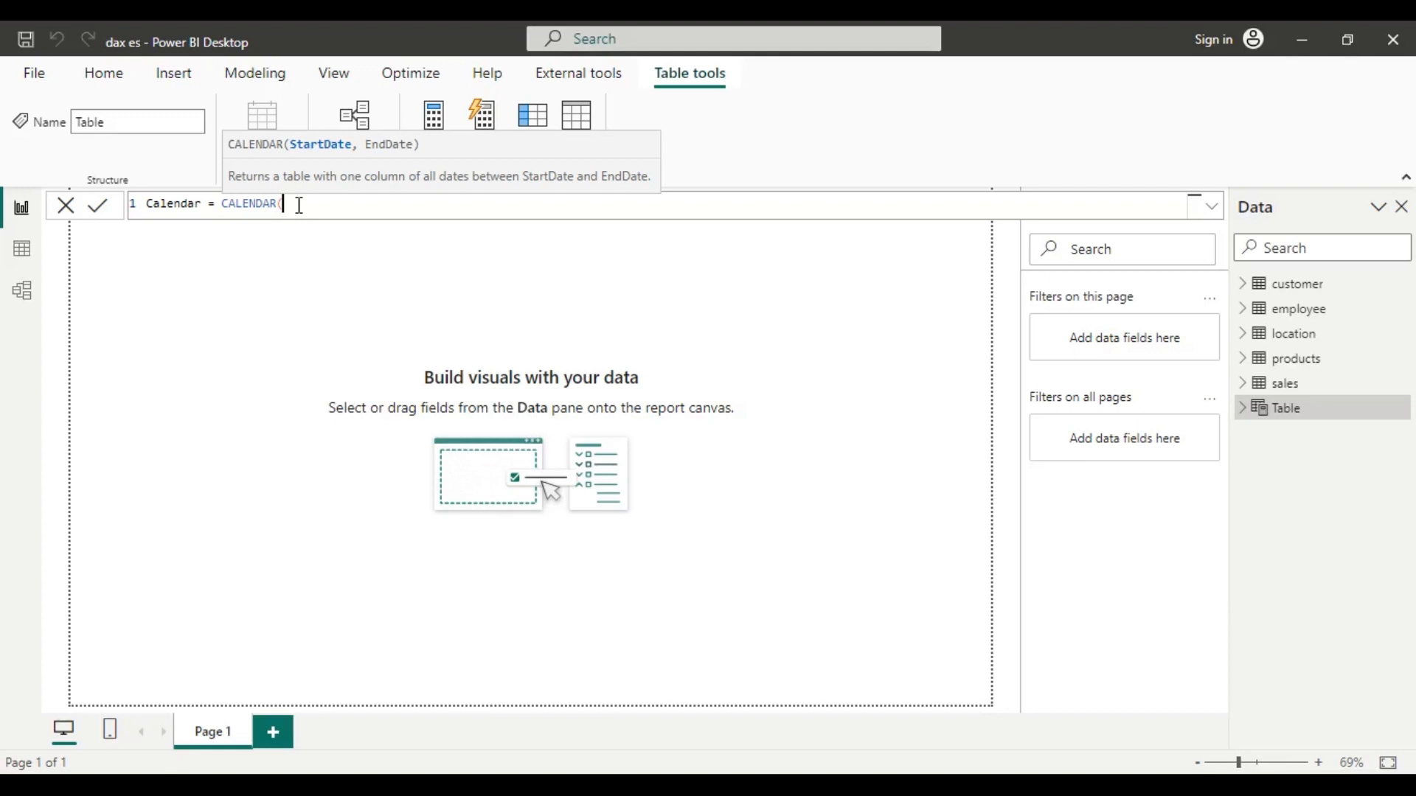
Step: Enter MIN(sales[date]) as the start date argument of the CALENDAR function
text(mi)
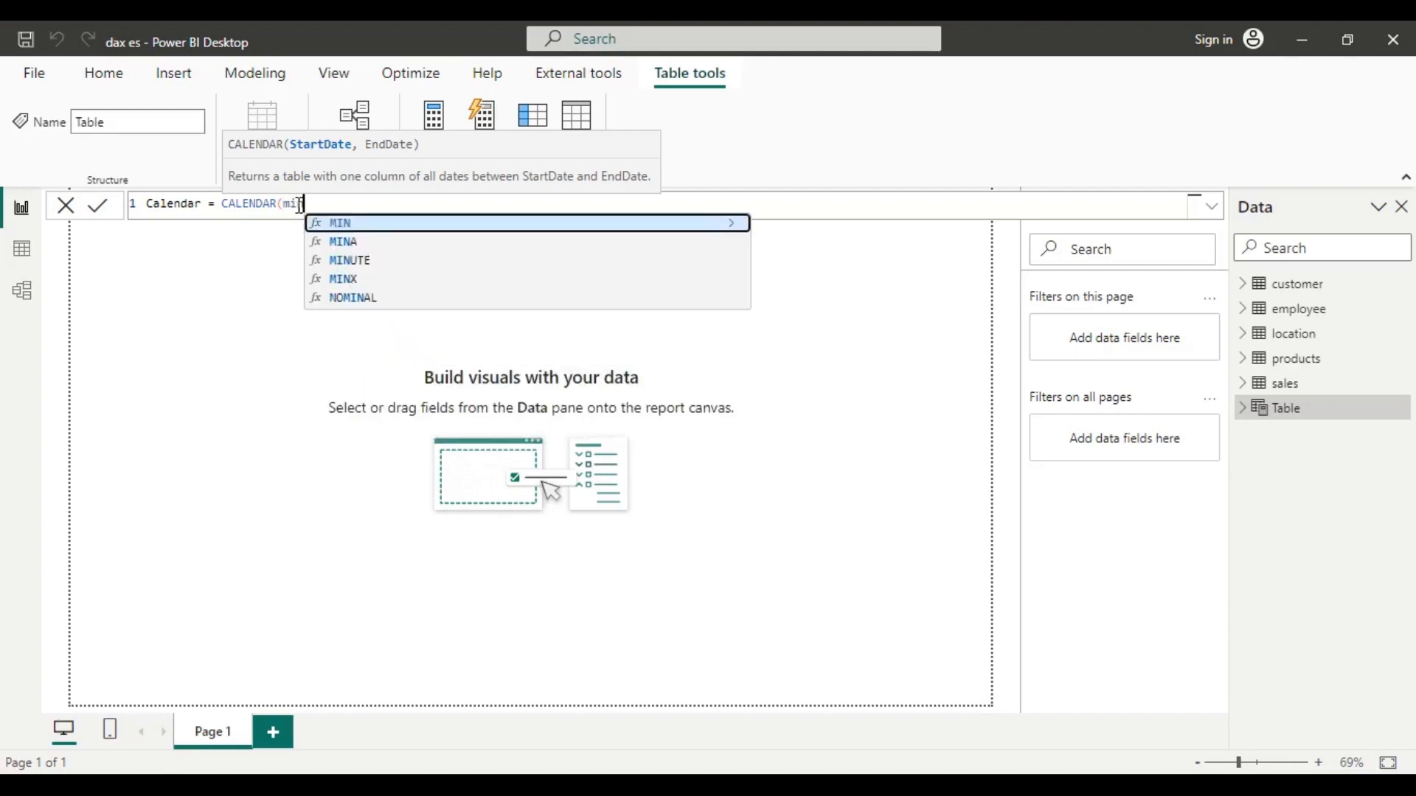
key(Tab)
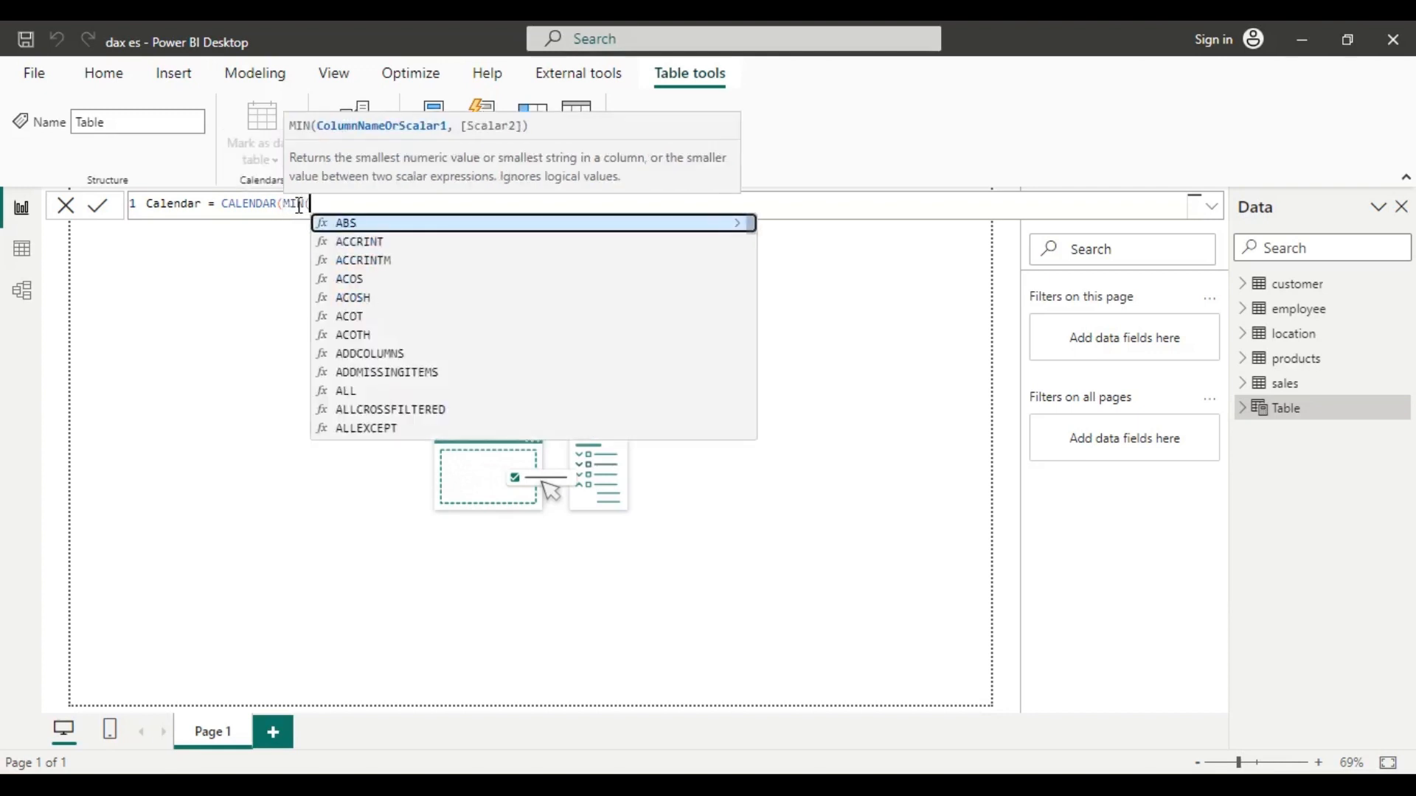
text(sales)
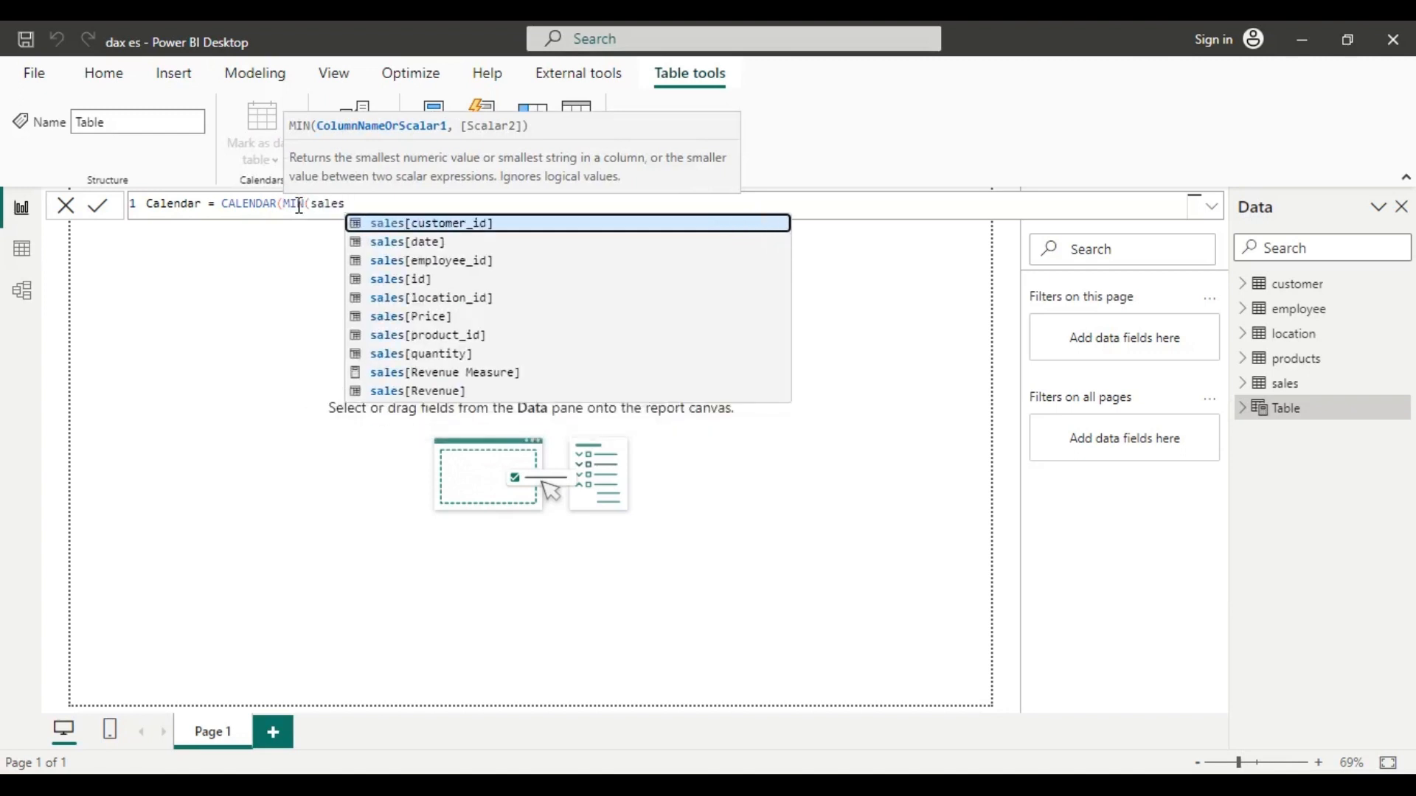
key(Down)
key(Tab)
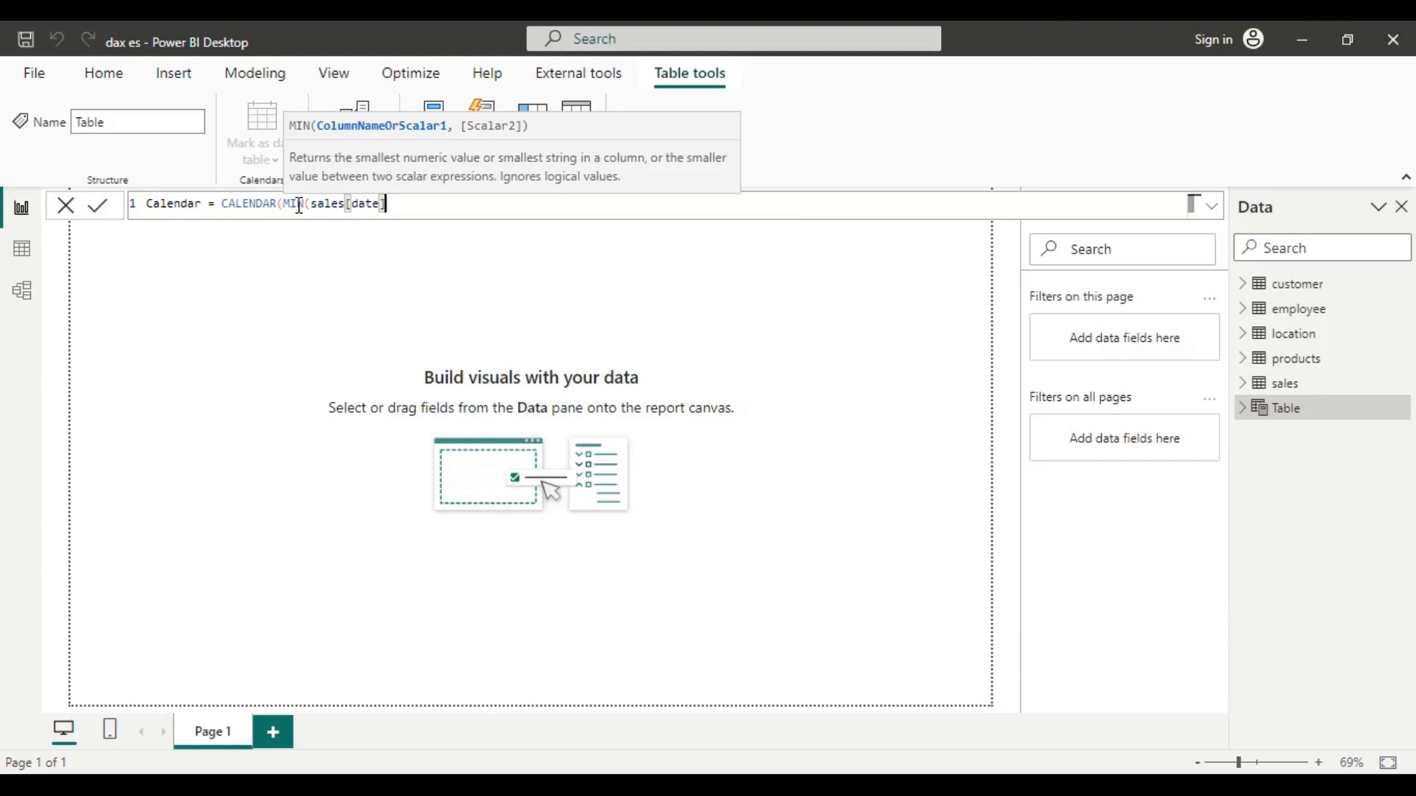
text())
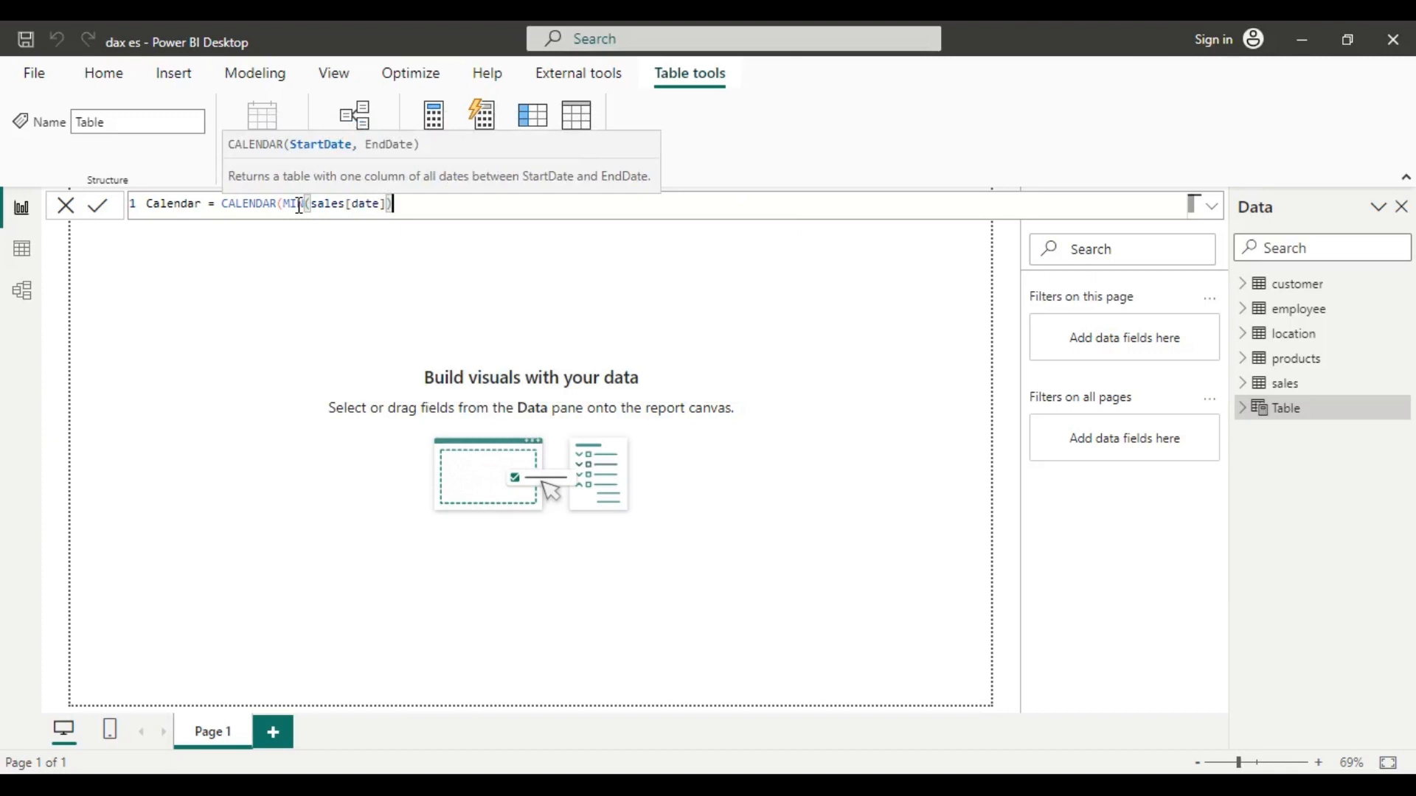
Step: Enter MAX(sales[date]) as the end date argument, close the CALENDAR function and commit the formula
text(,max)
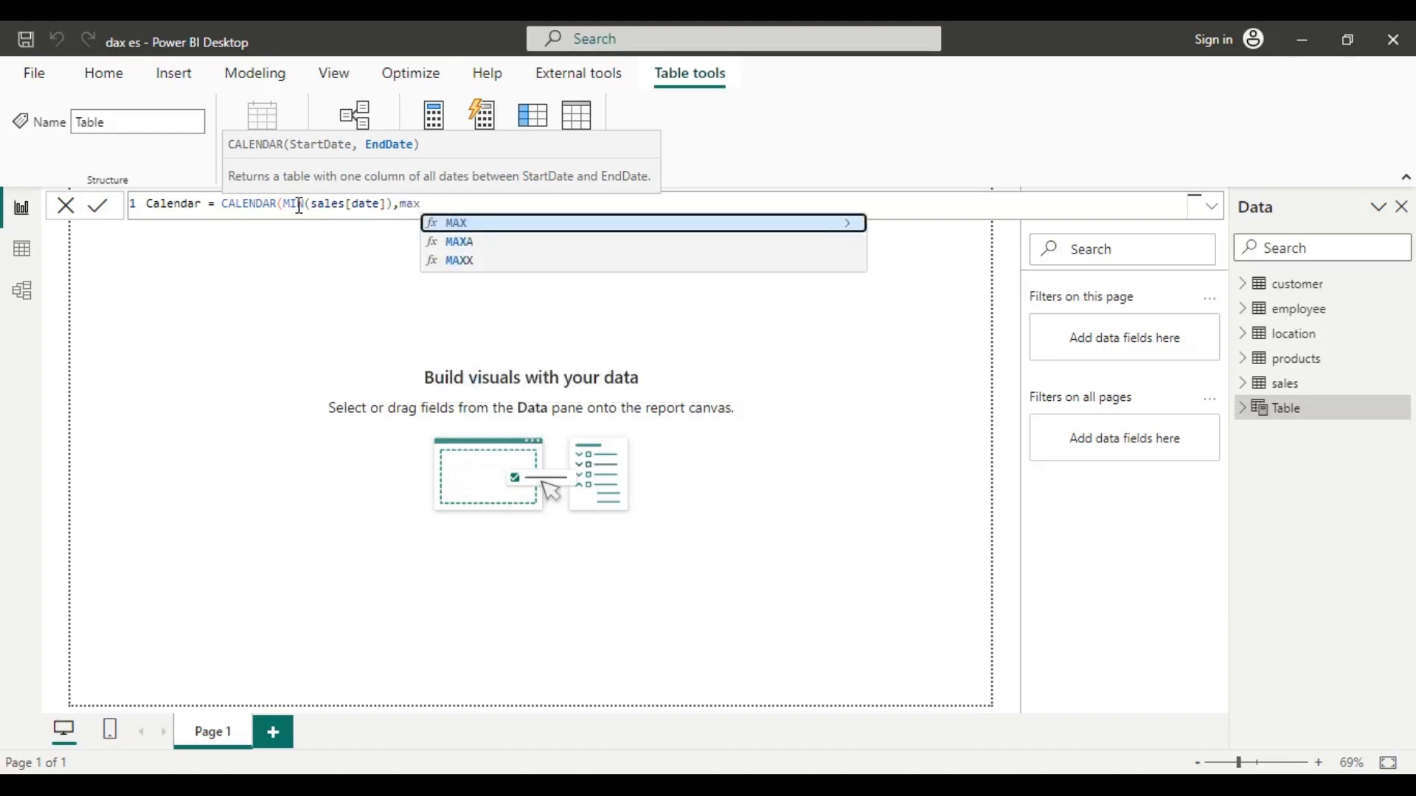
key(Tab)
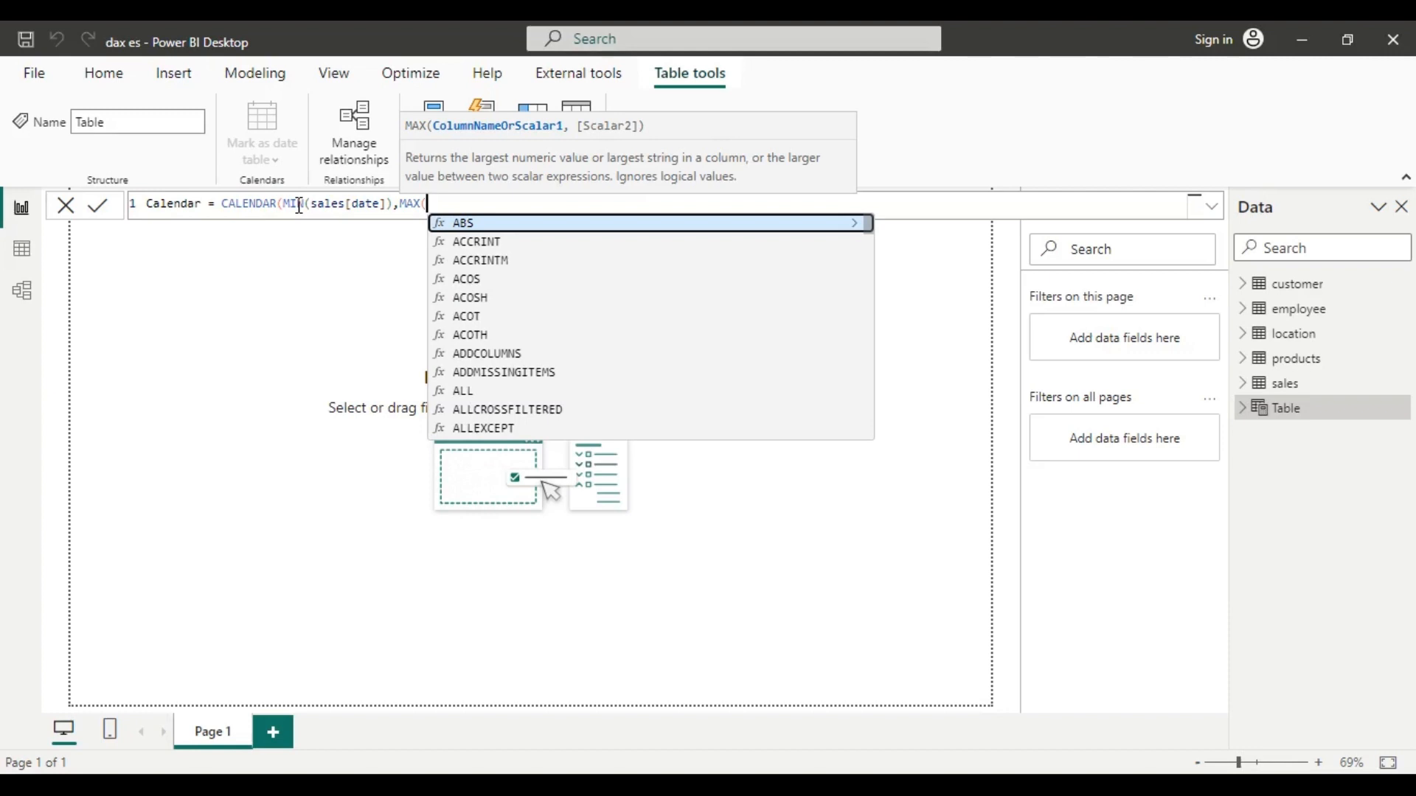
text(sale)
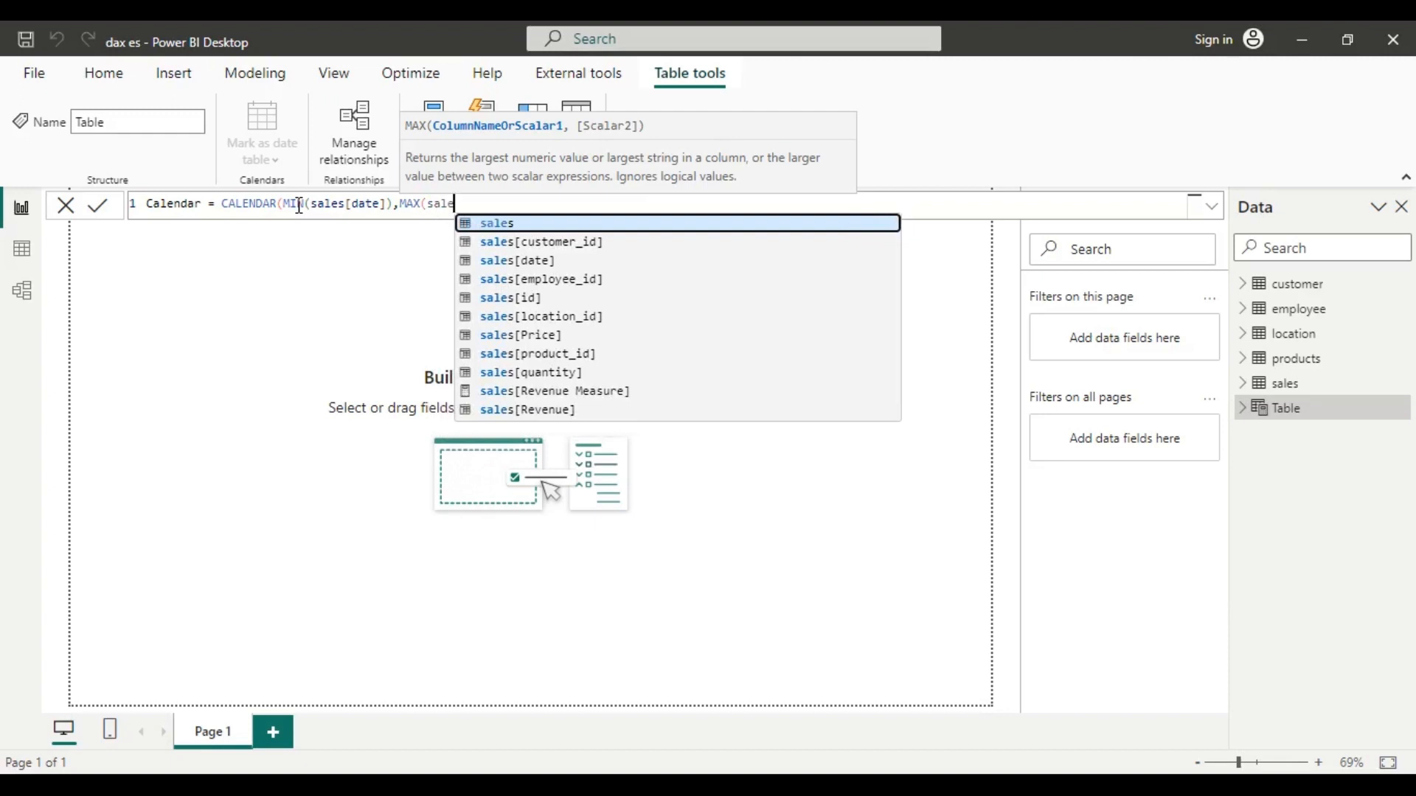
key(Down)
key(Down)
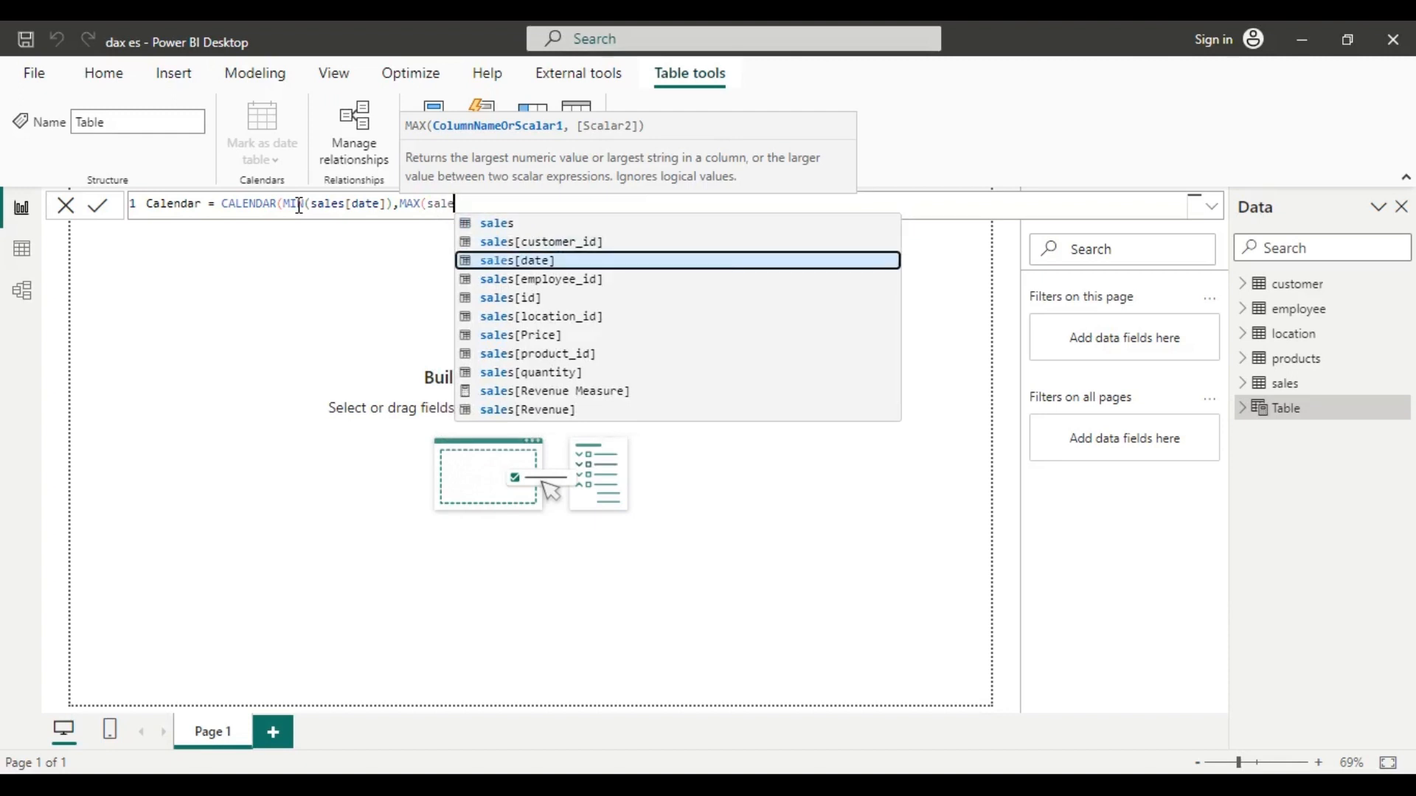
key(Tab)
text())
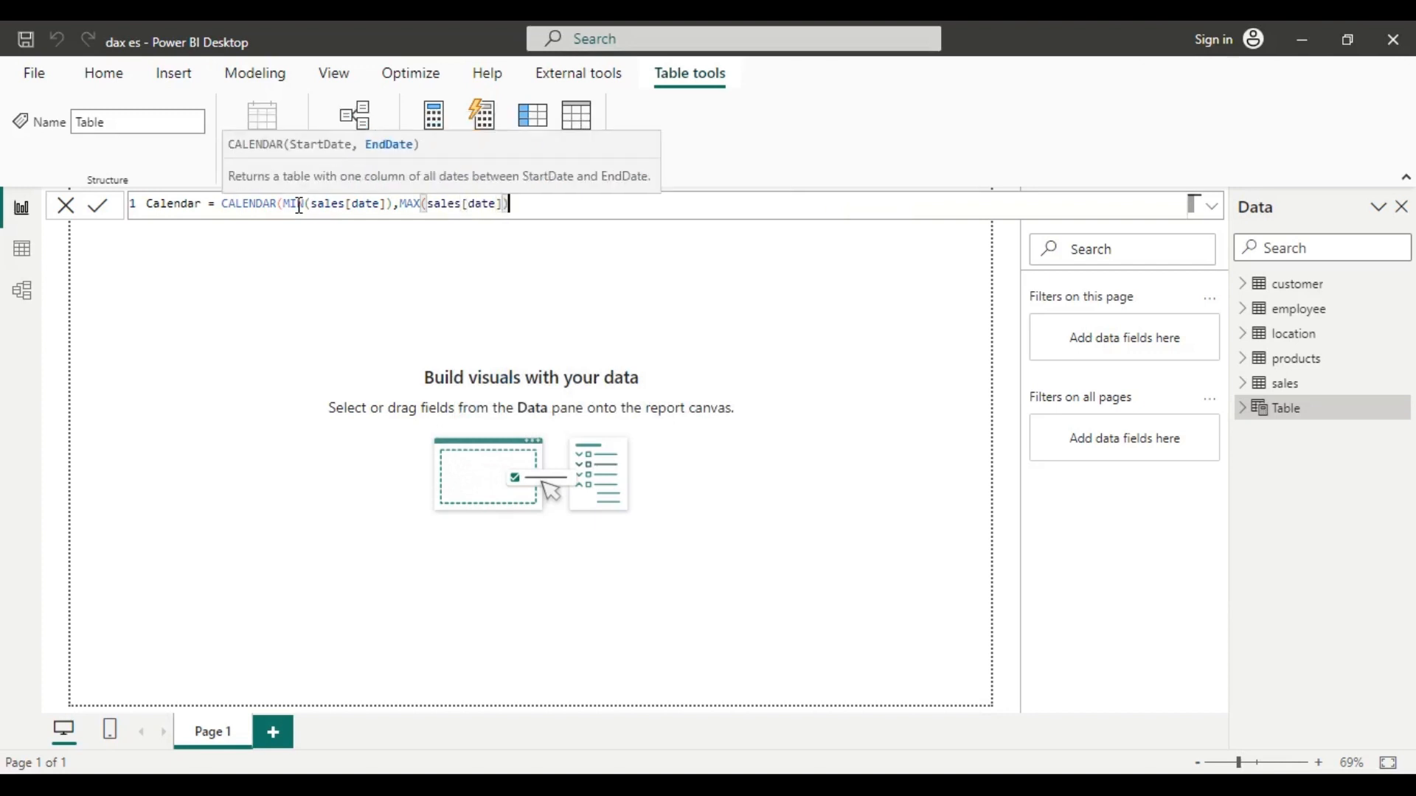
text())
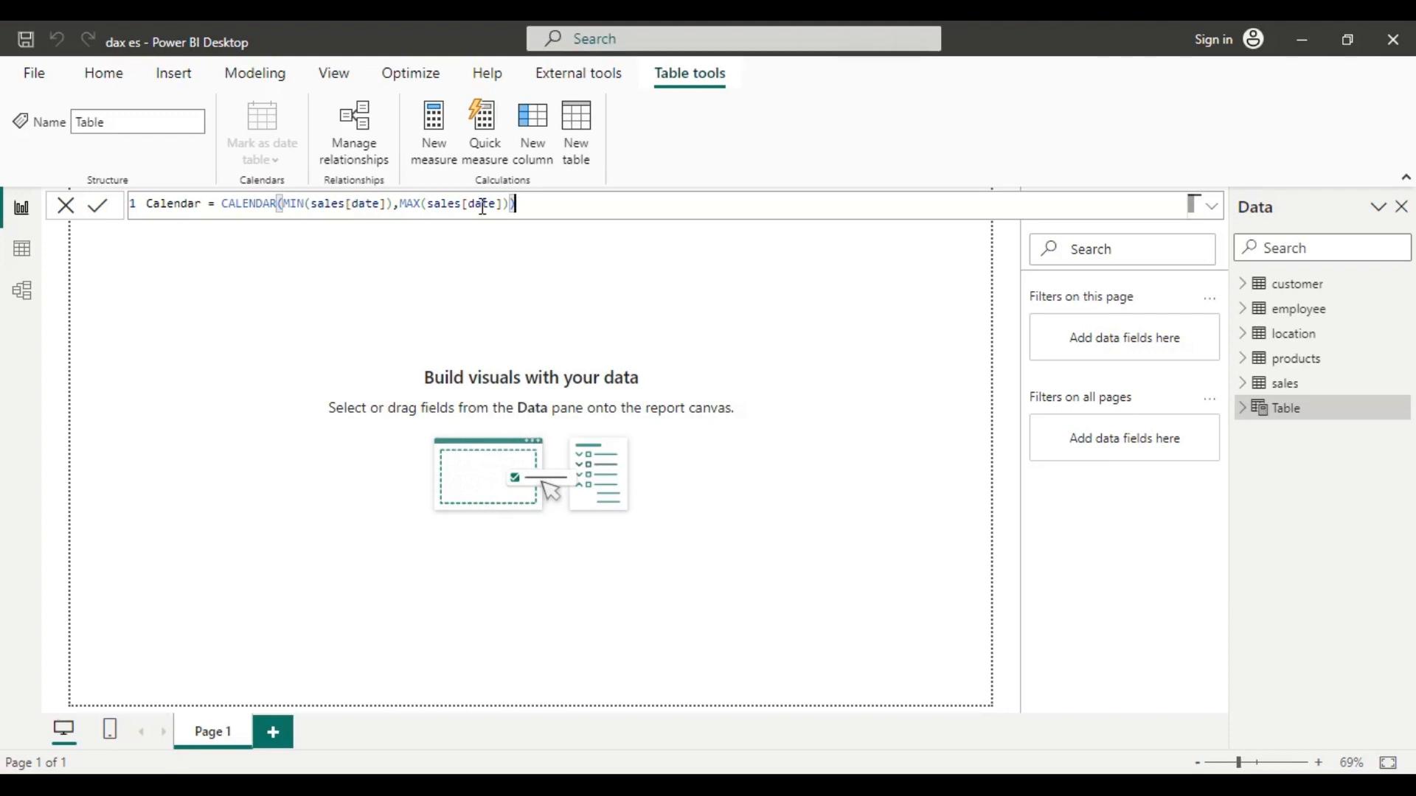
click(96, 210)
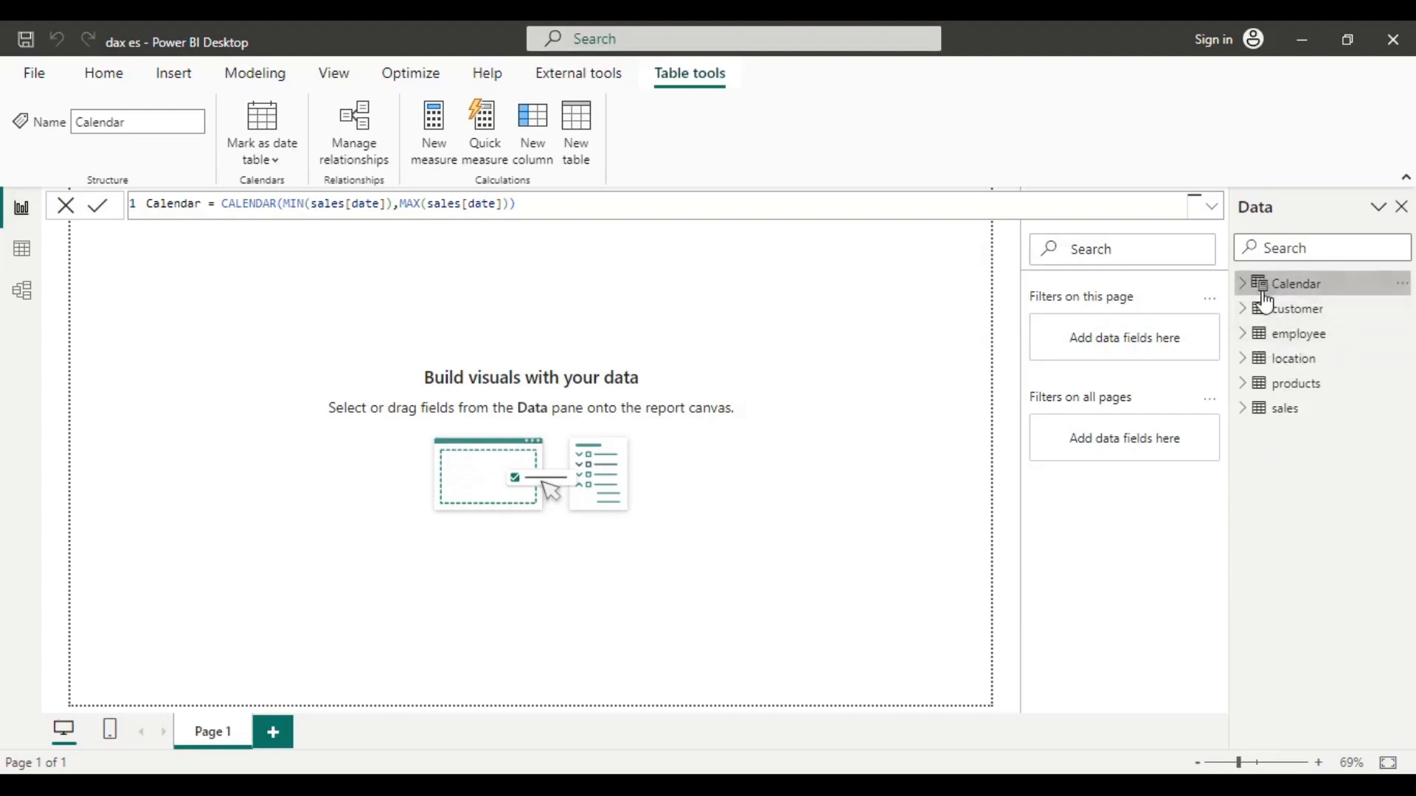
Step: Mark the Calendar table as a date table, using Date as its date column
mouse_move(1275, 302)
click(267, 133)
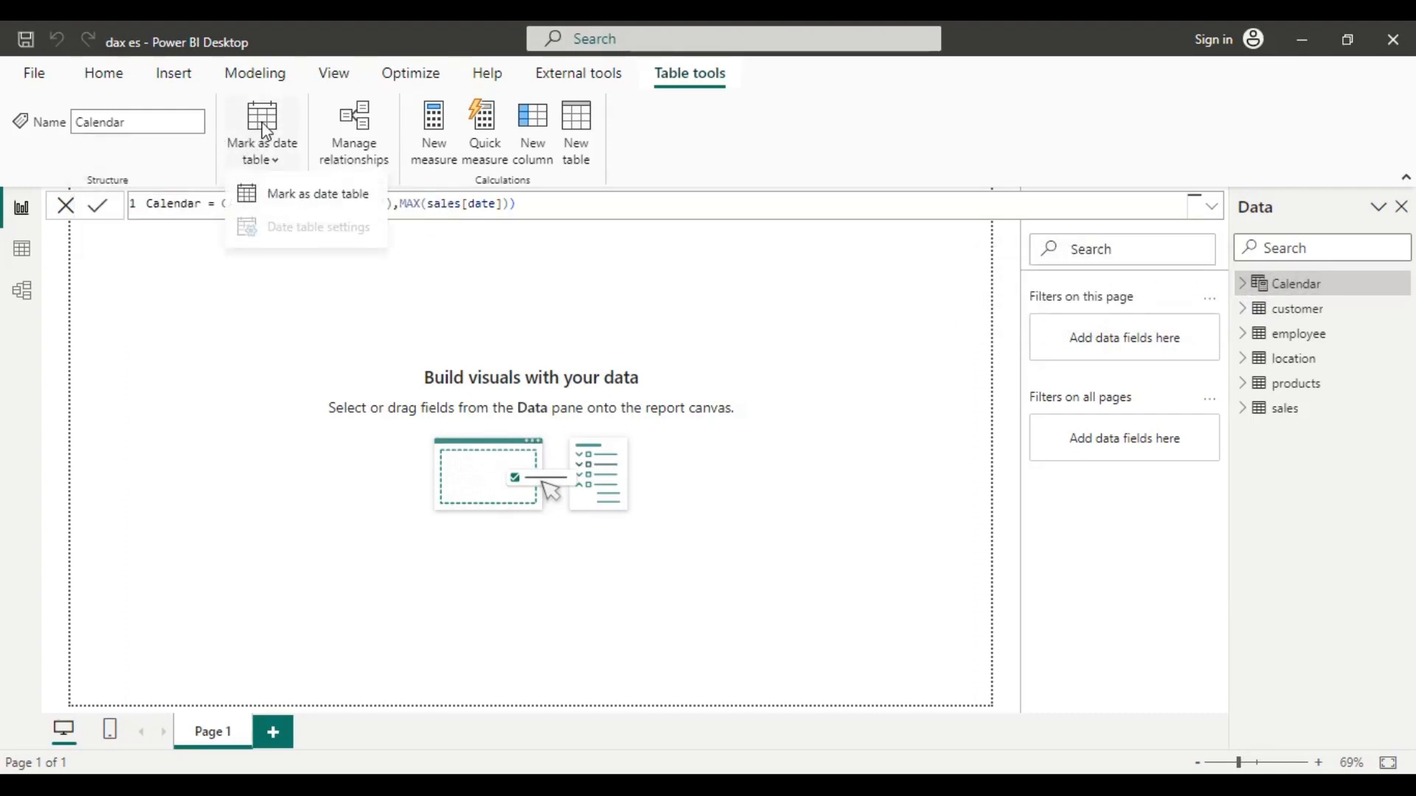
click(271, 193)
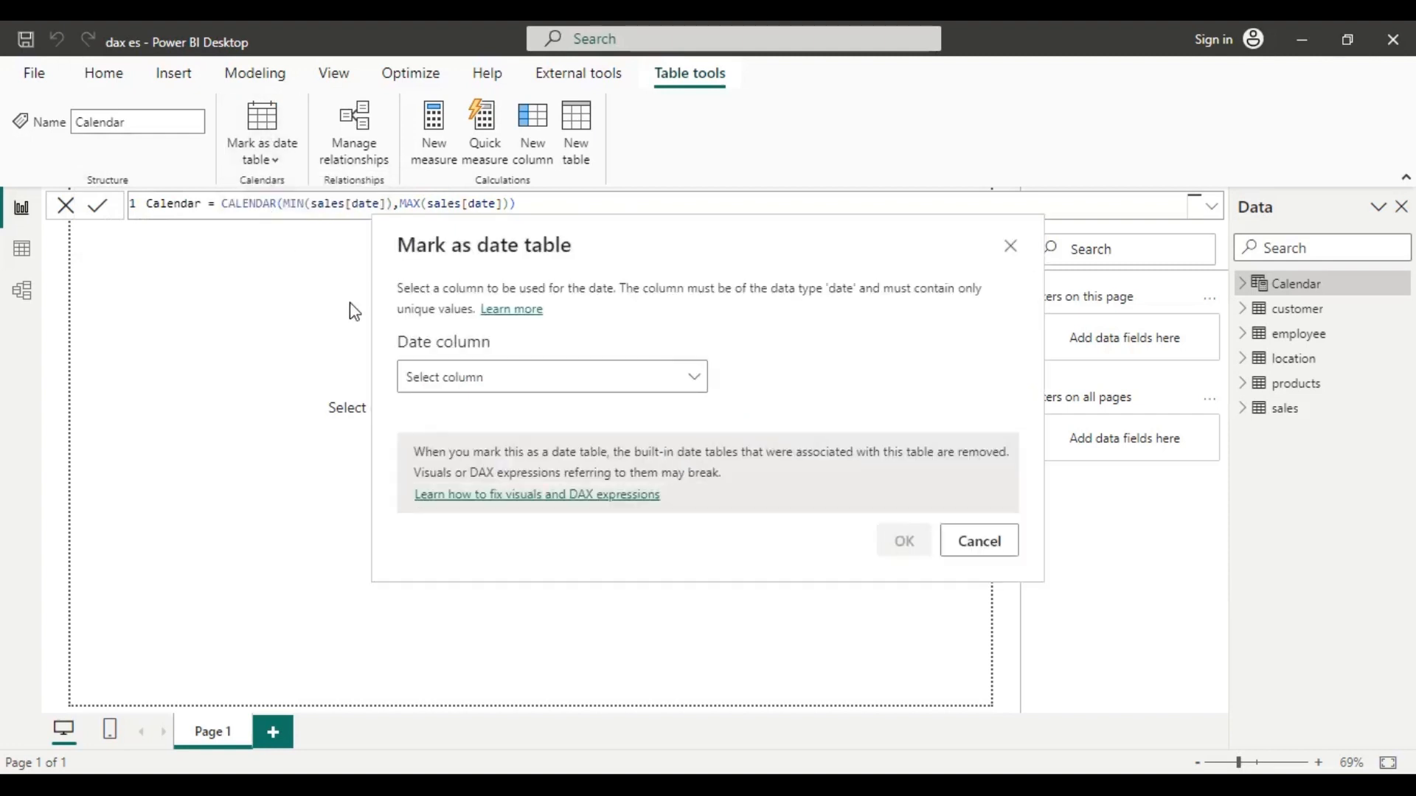
click(629, 383)
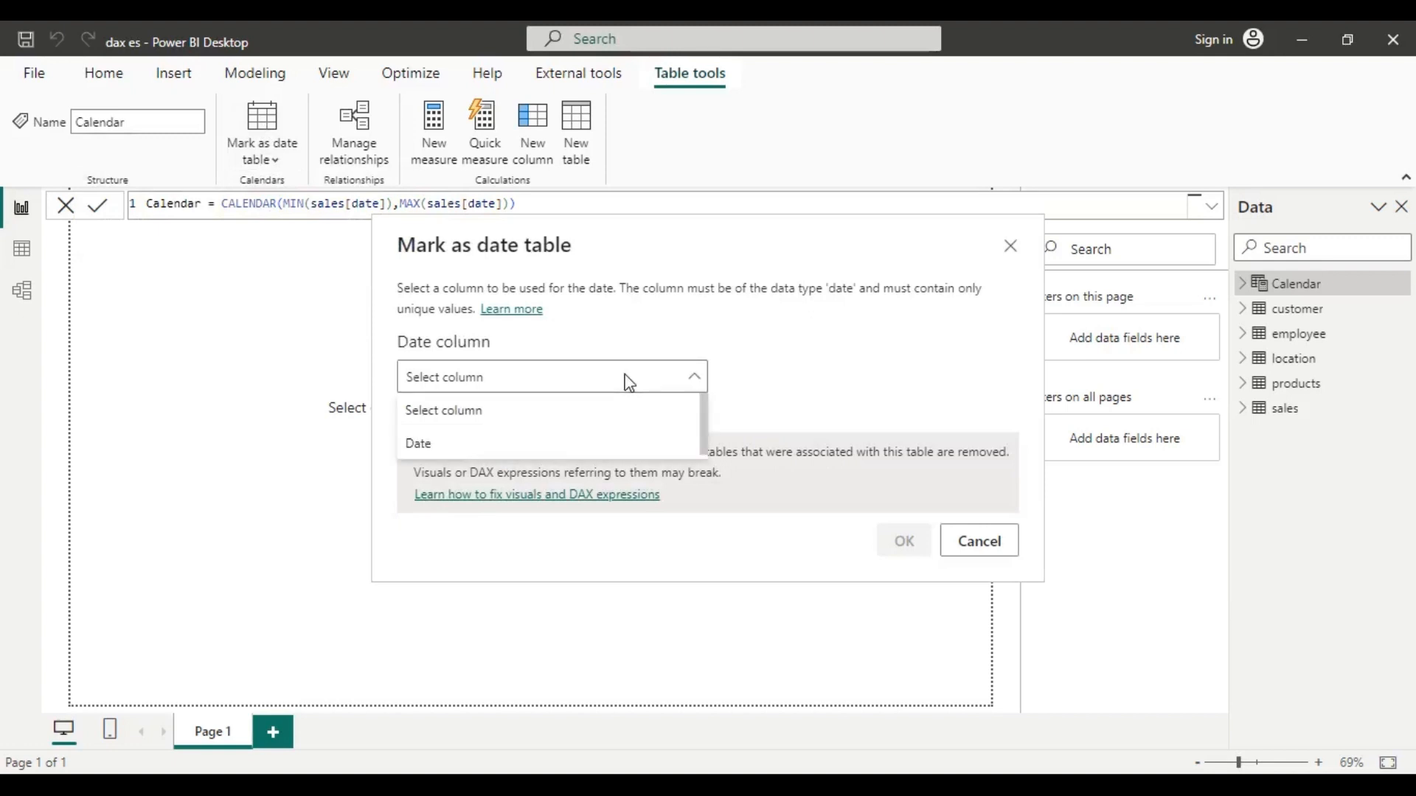
click(557, 442)
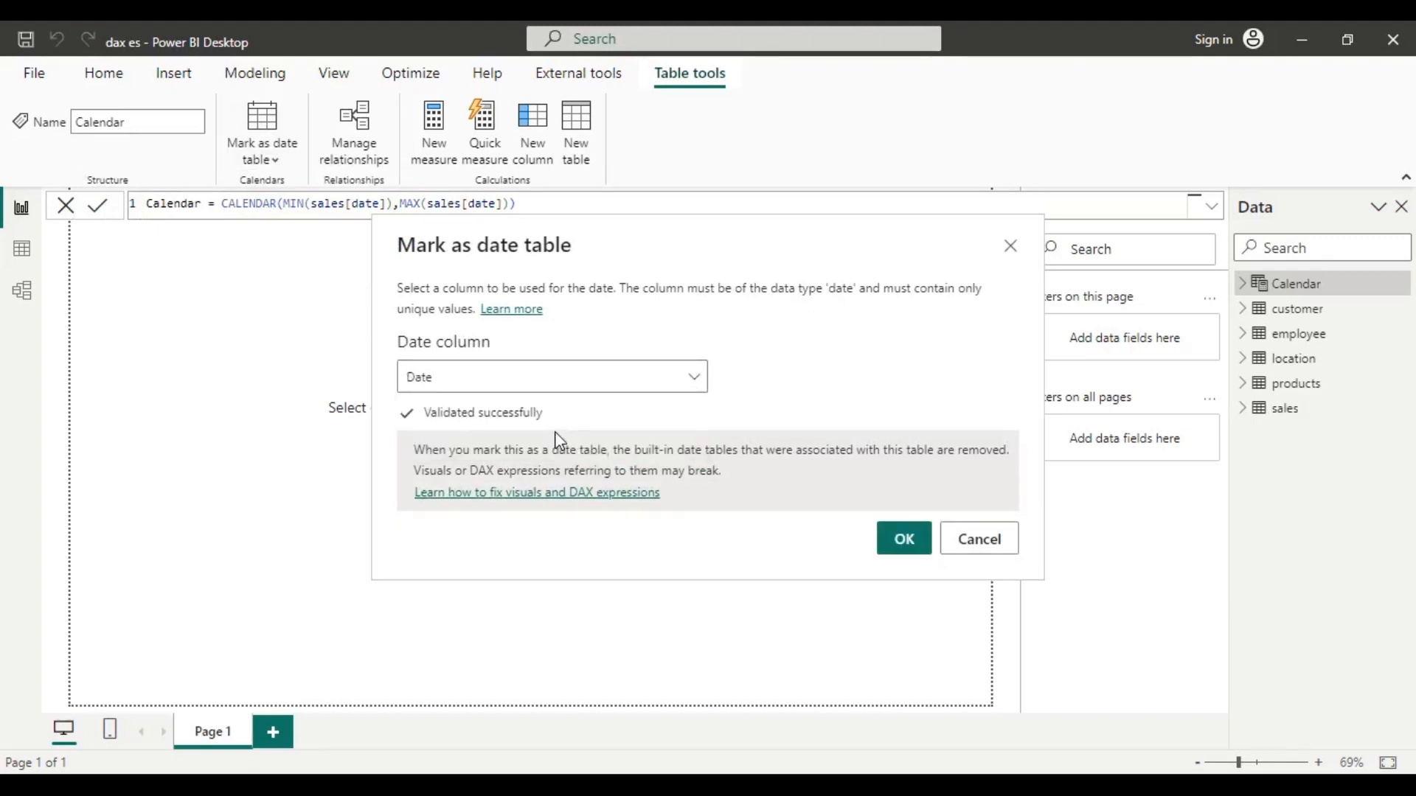
click(905, 544)
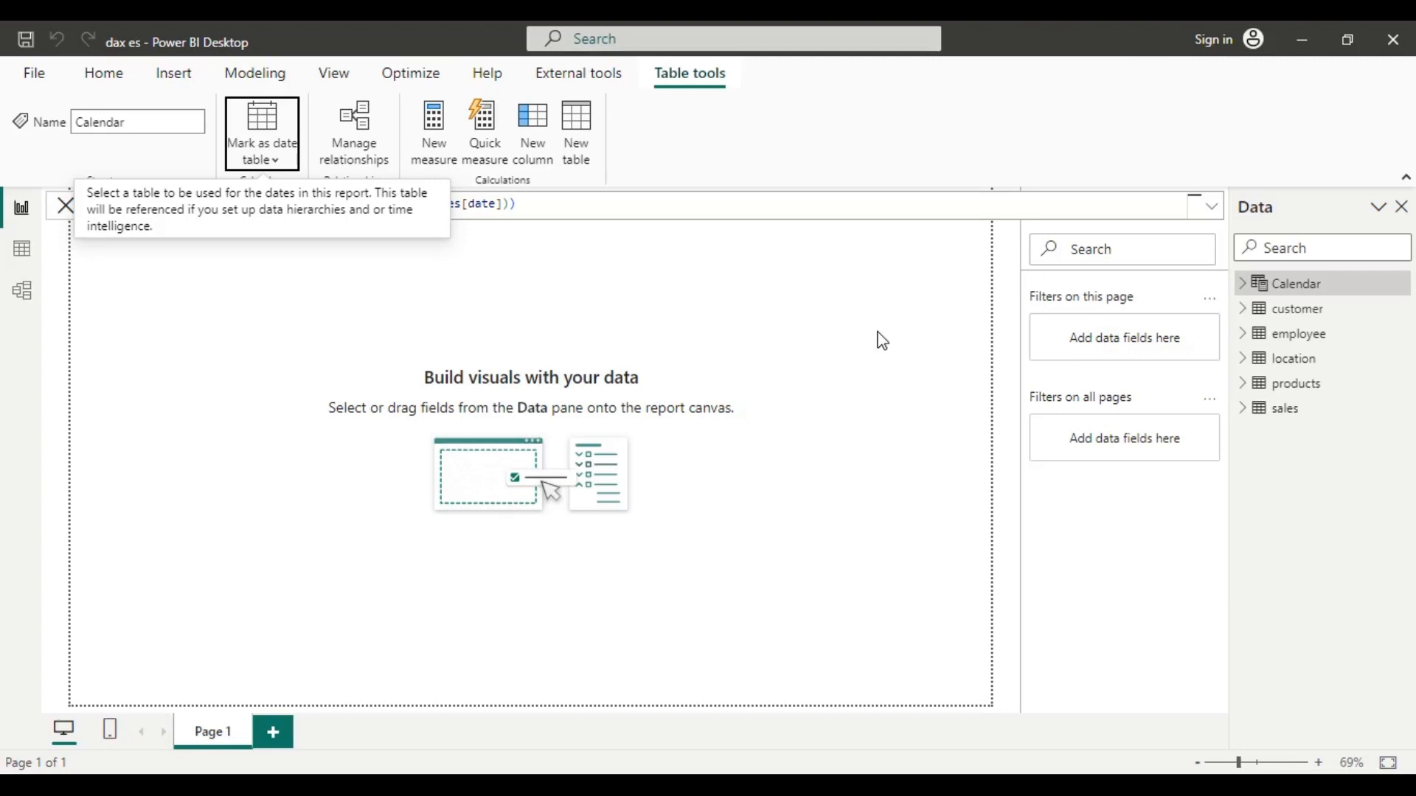
click(801, 432)
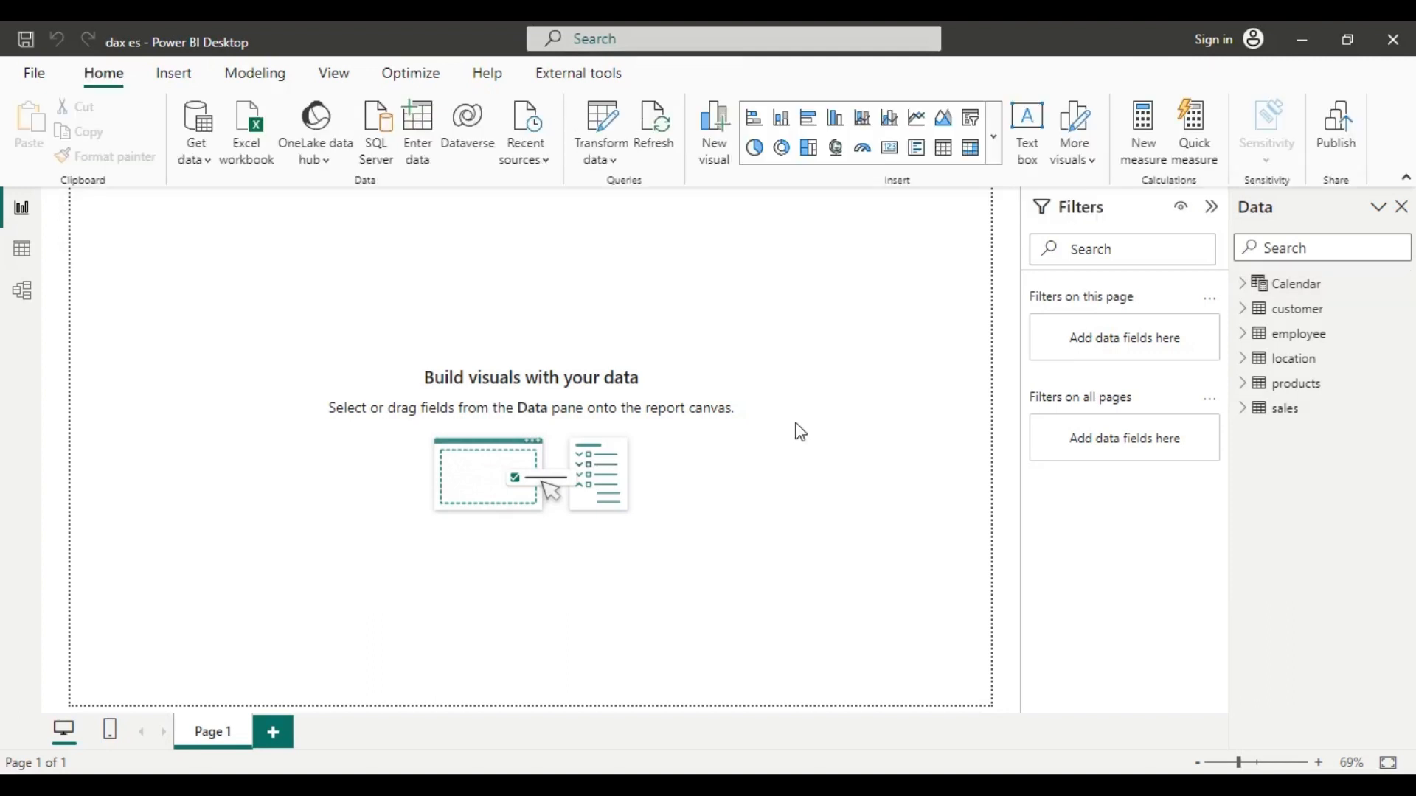
Step: Apply the *14-03-2001 (Short Date) format to the Calendar table's Date column in Table view
click(1320, 288)
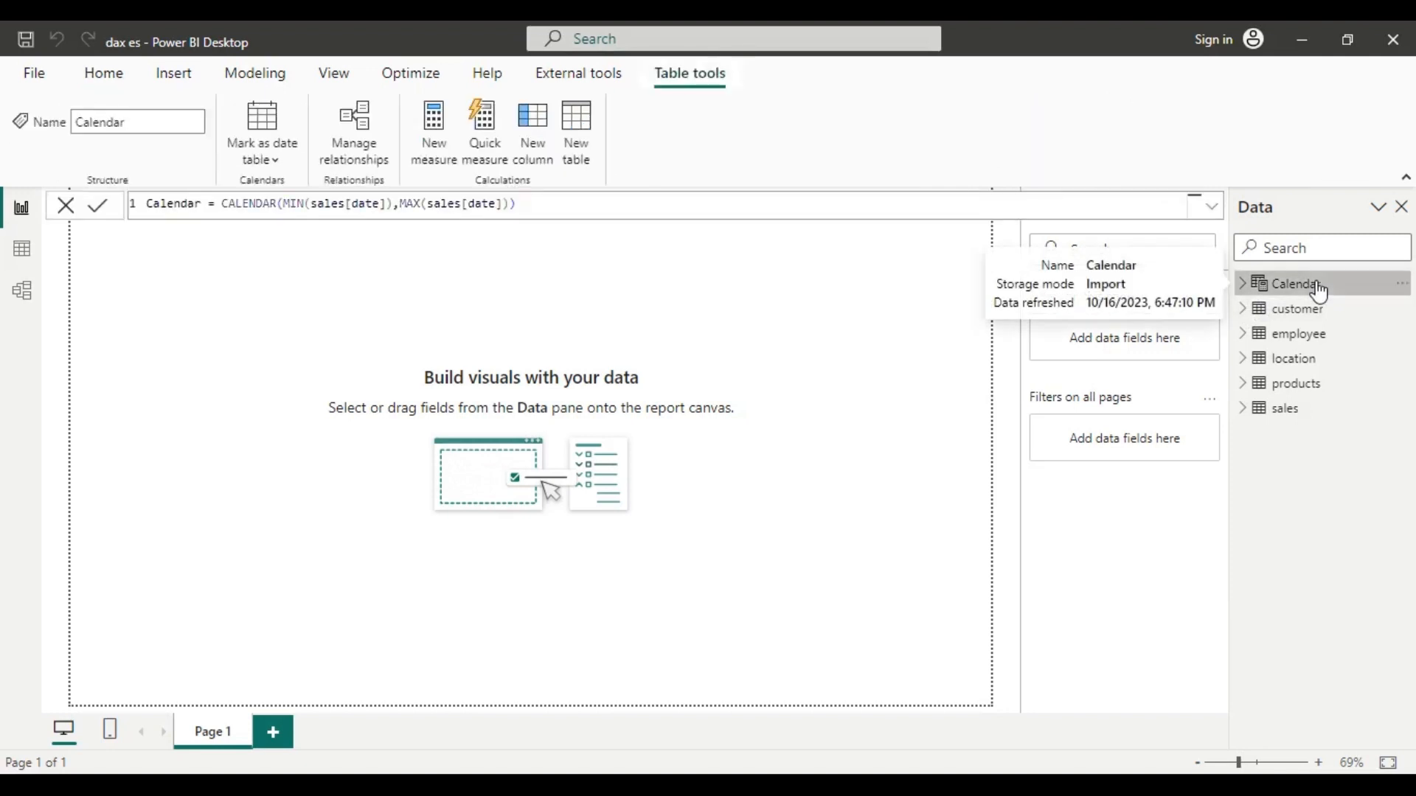
click(15, 266)
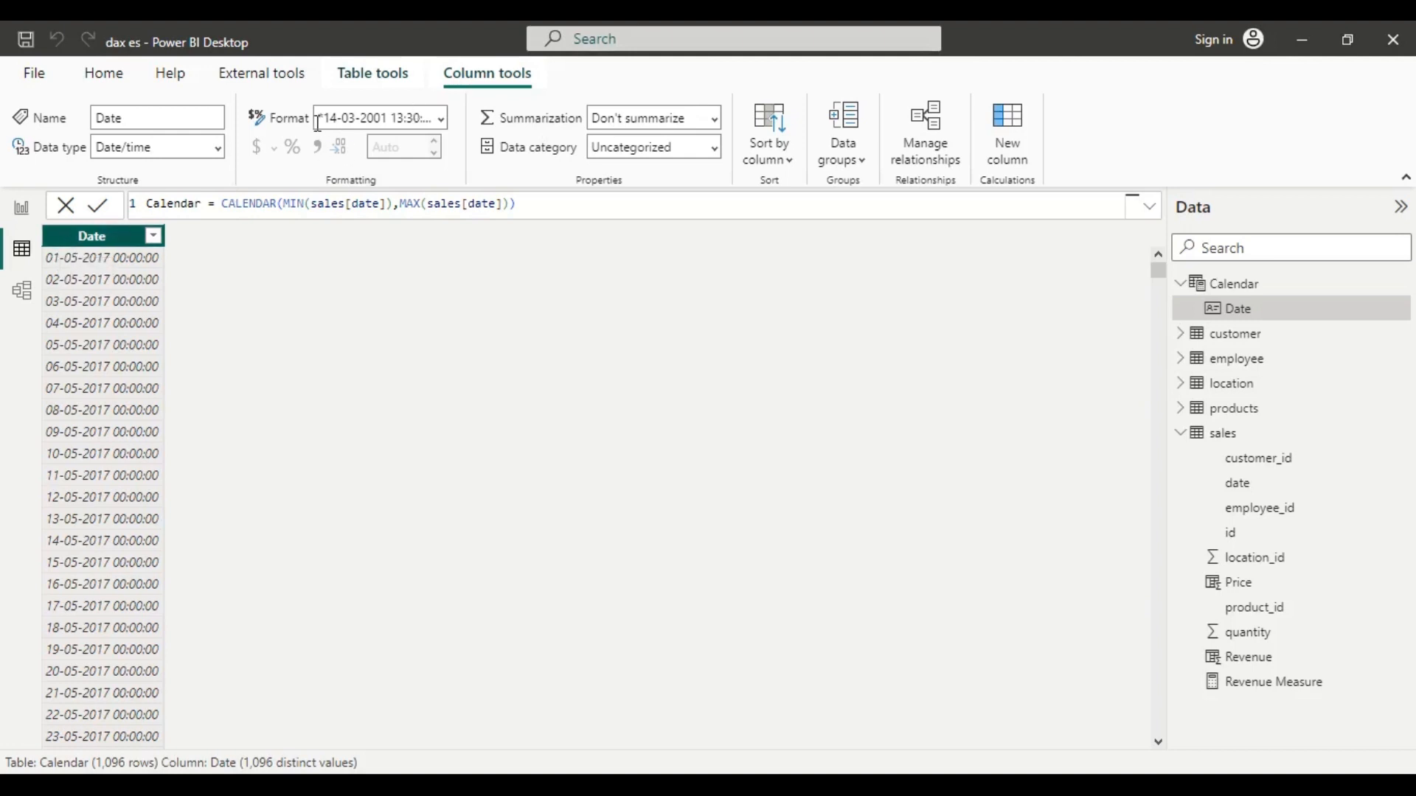
click(442, 122)
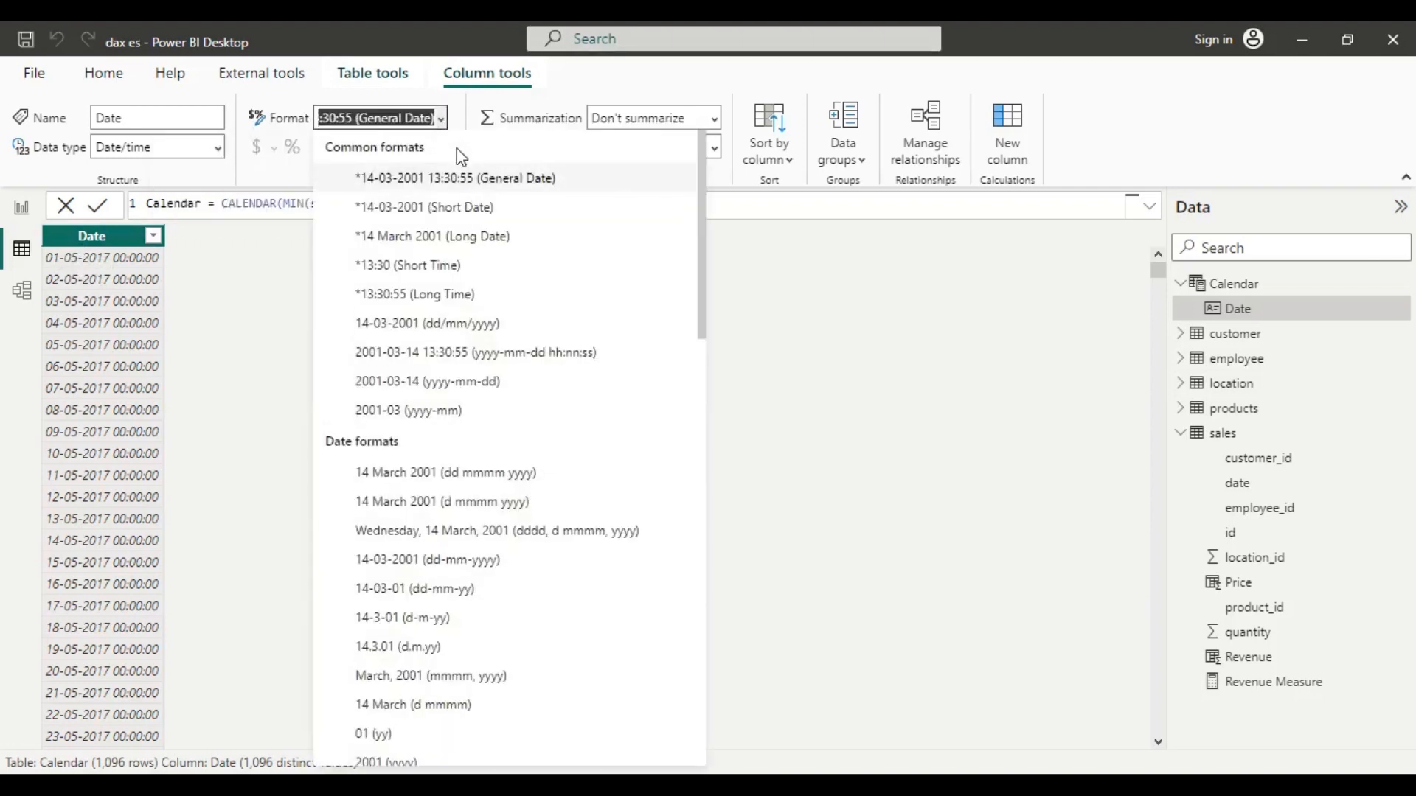
scroll(530, 366, down, 1)
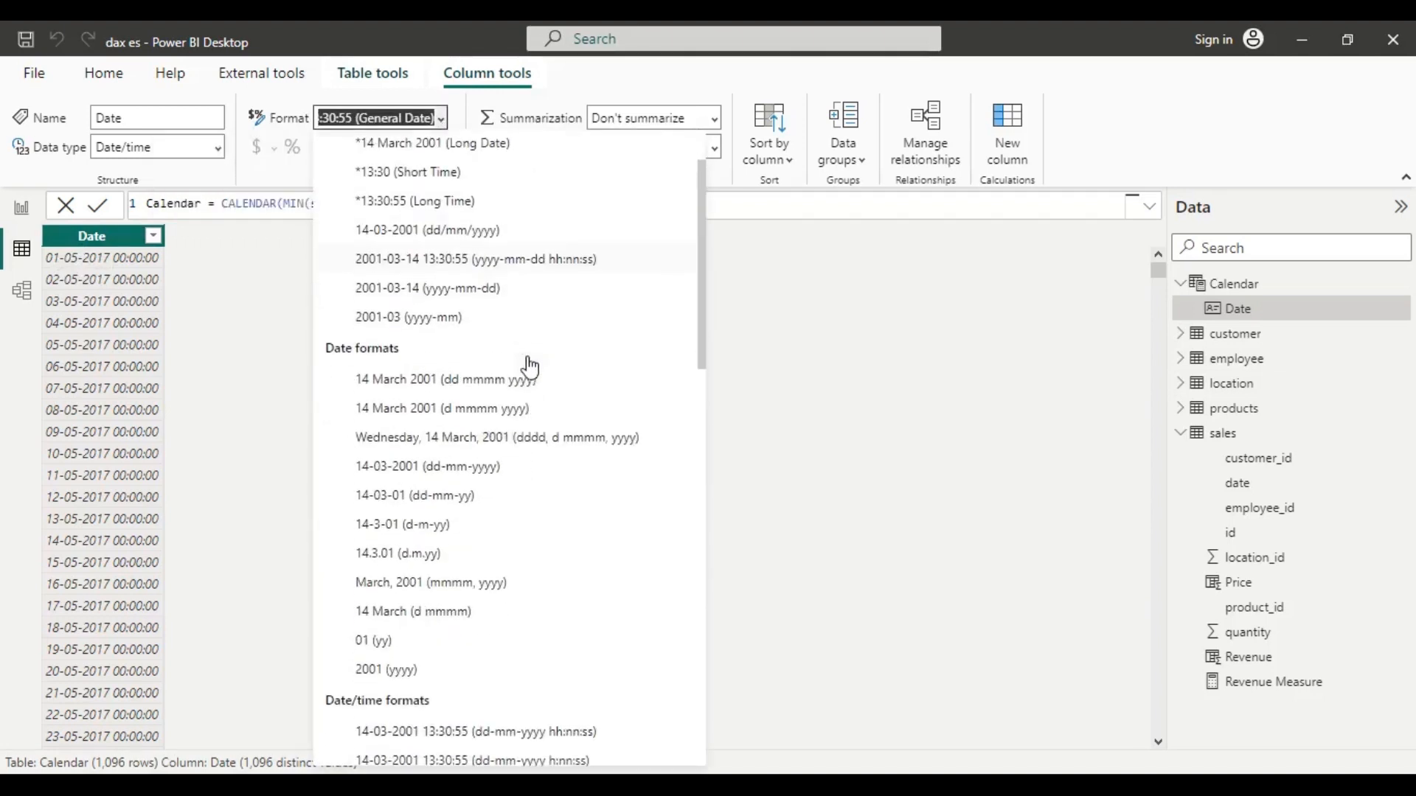
scroll(530, 367, down, 2)
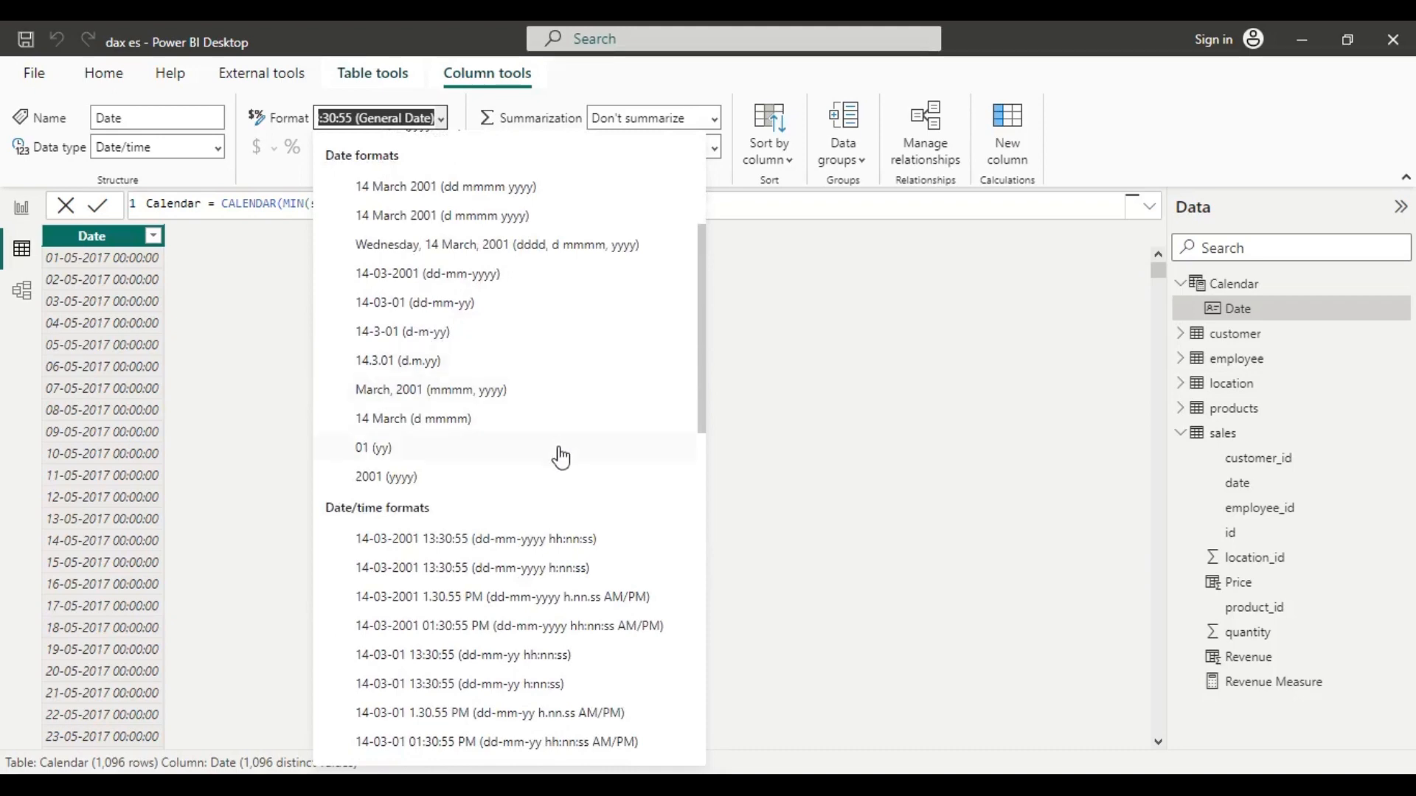
scroll(560, 457, down, 10)
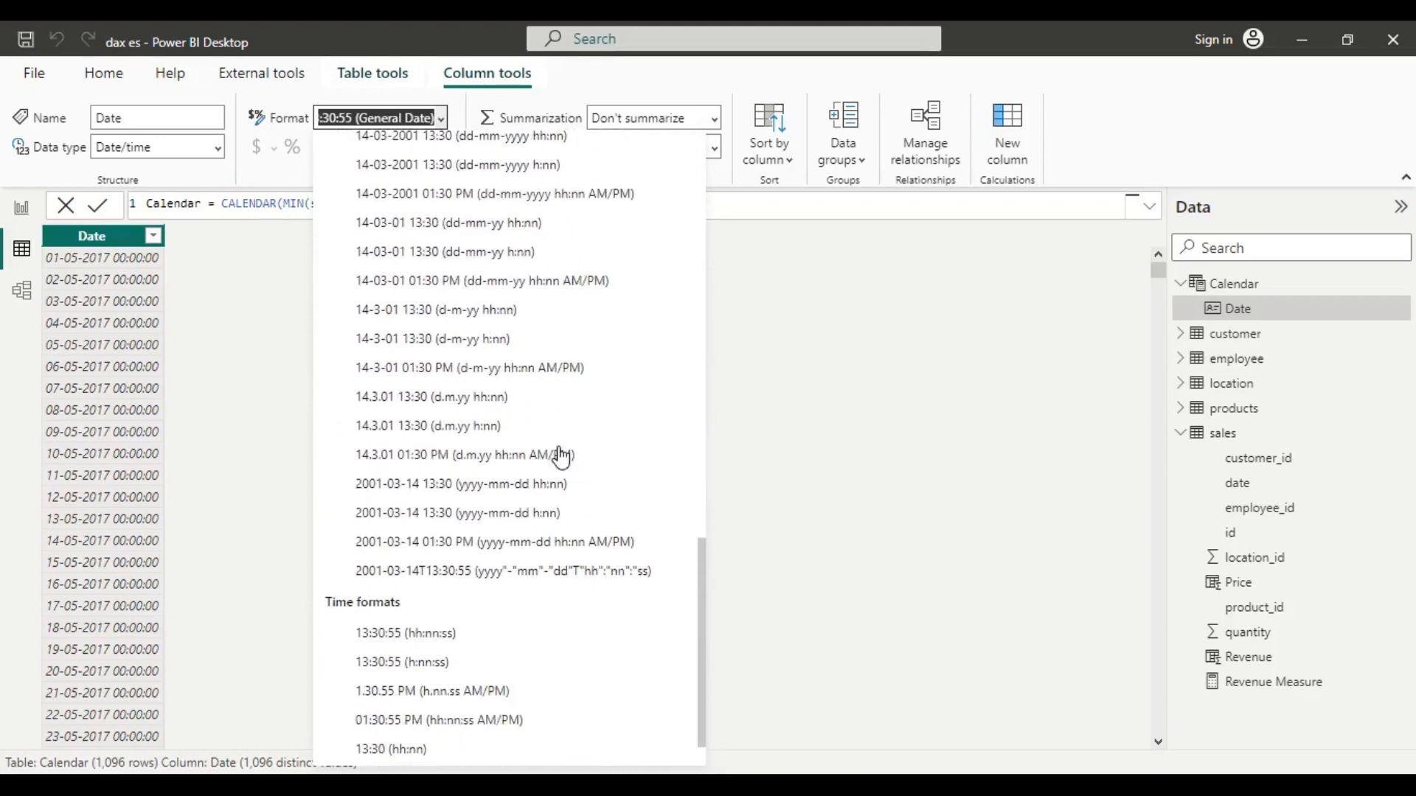
scroll(561, 457, down, 1)
scroll(565, 574, up, 10)
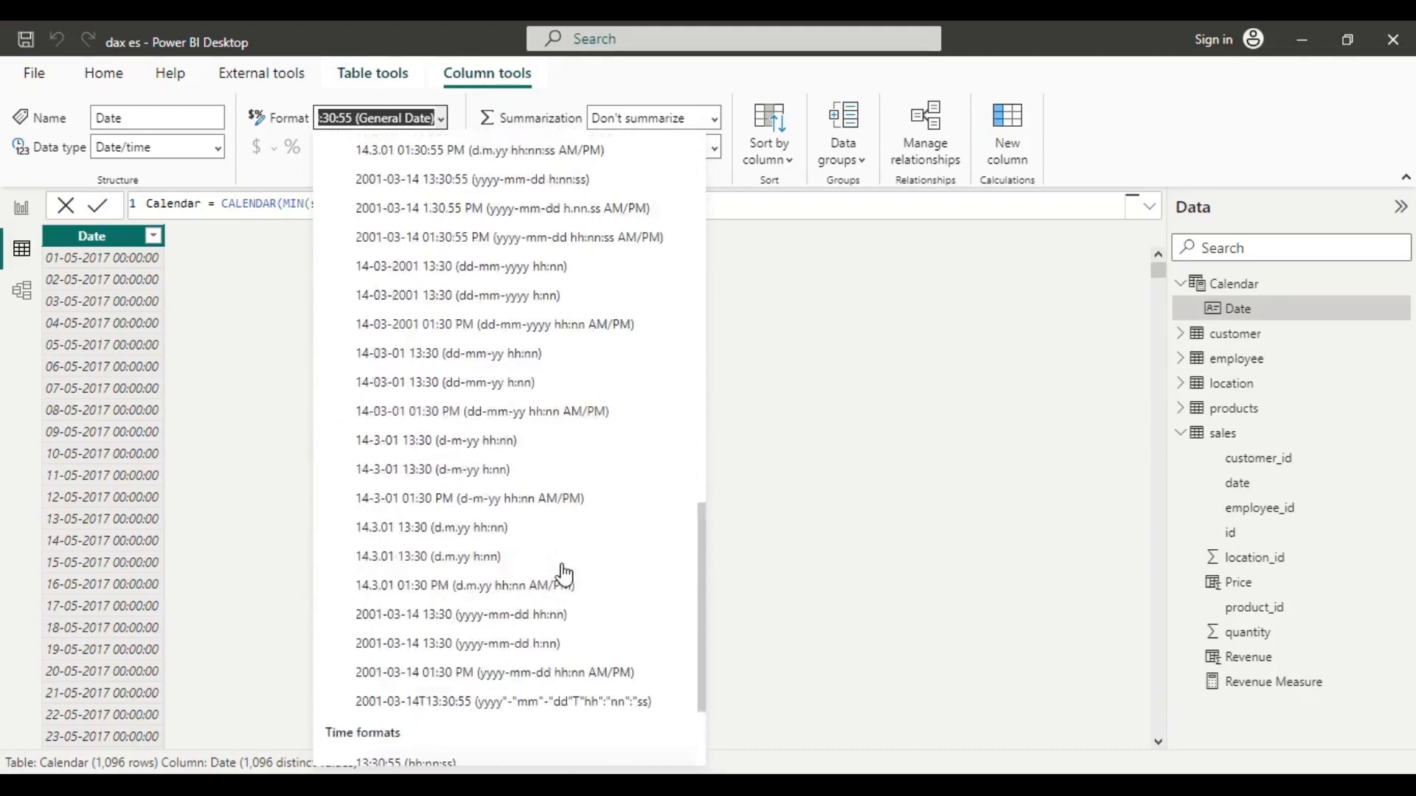
scroll(564, 574, up, 3)
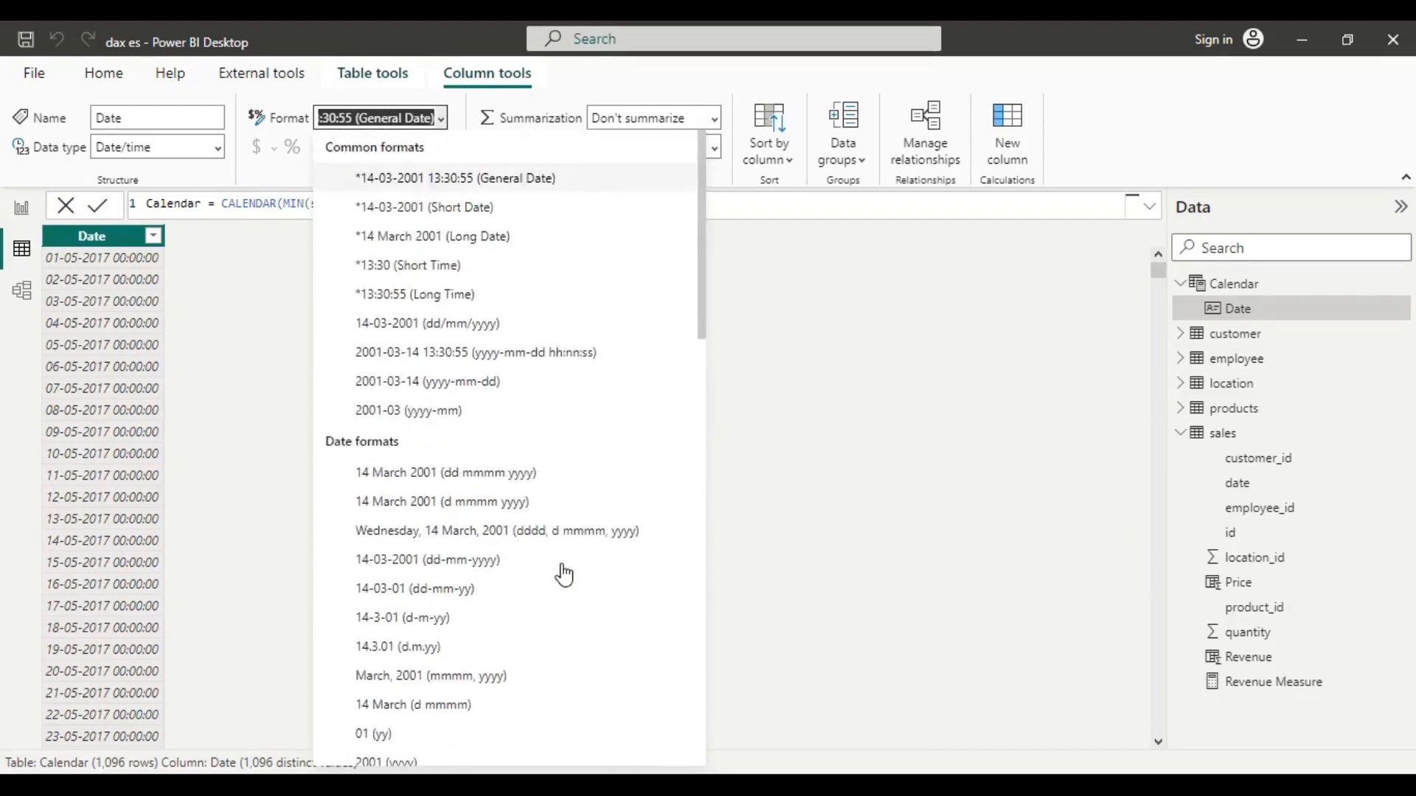
click(475, 209)
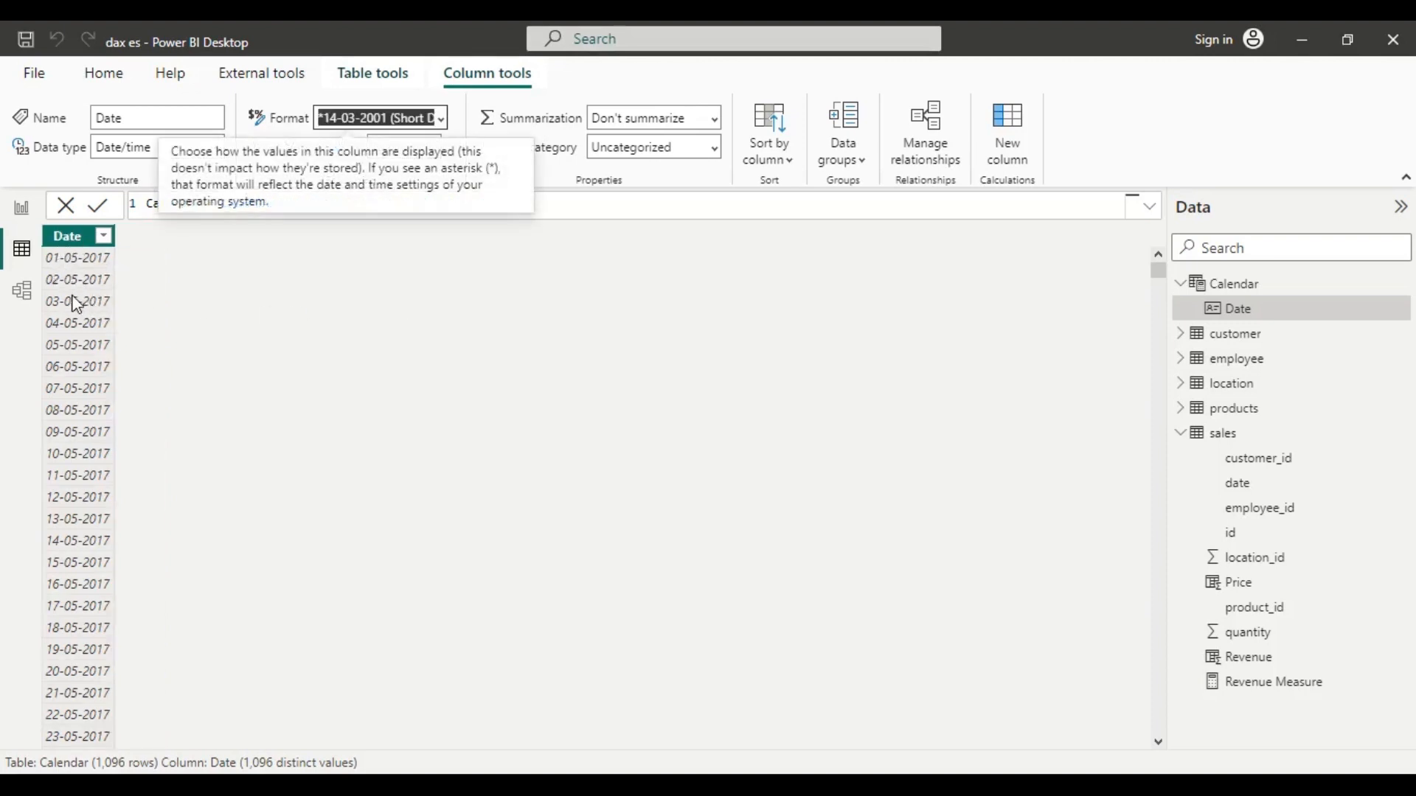
click(173, 321)
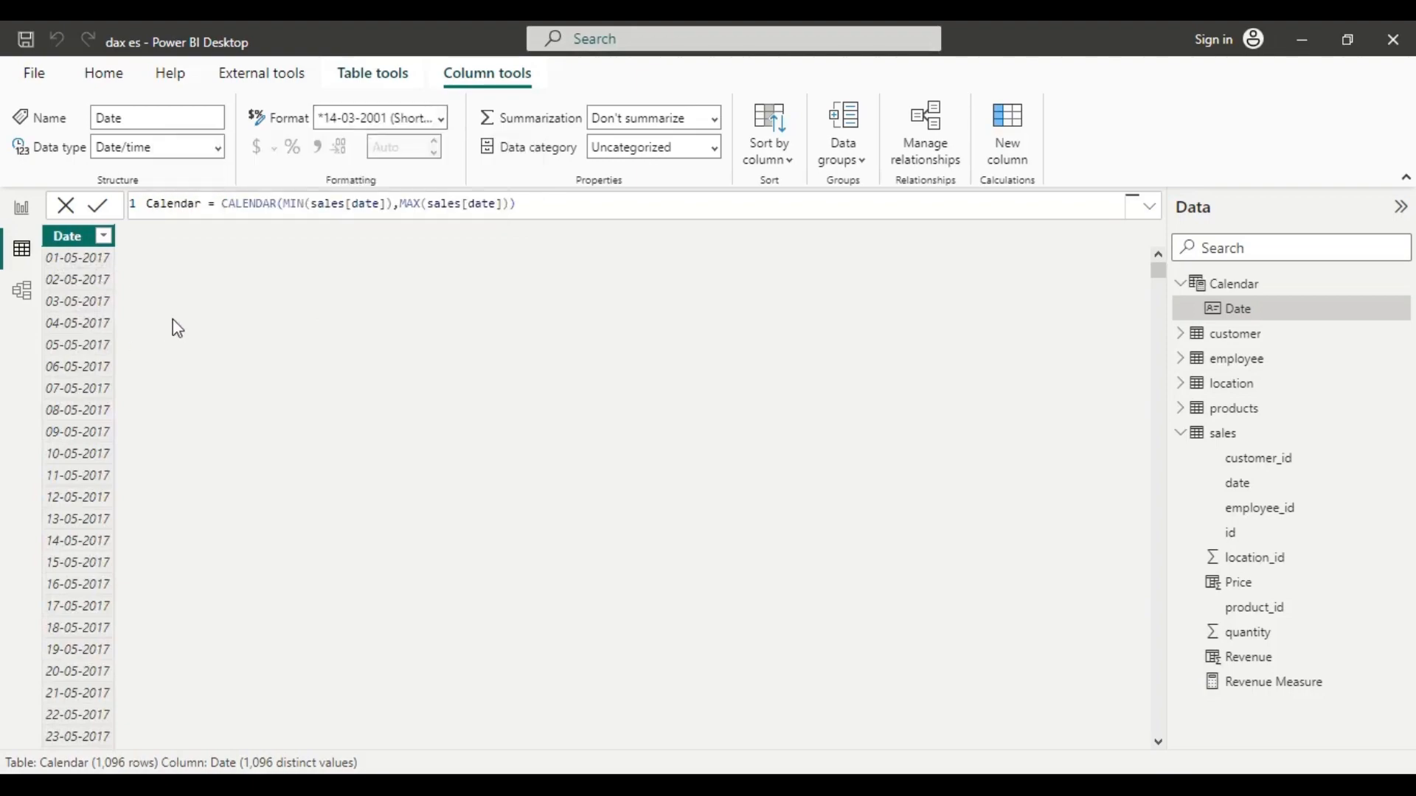
Step: From Report view, wrap the Calendar table's CALENDAR expression in an ADDCOLUMNS function, placing the CALENDAR expression on its own line
click(22, 213)
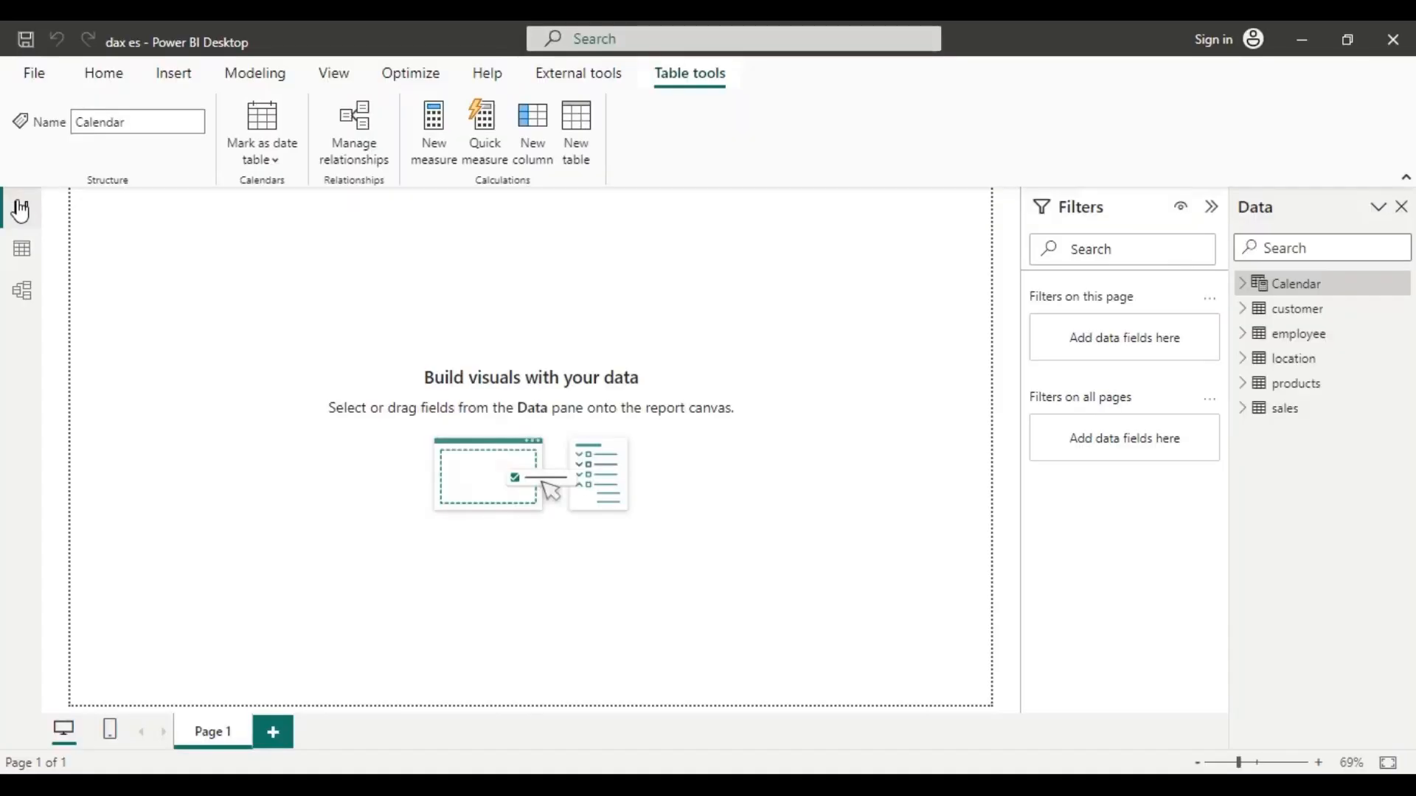
click(1298, 287)
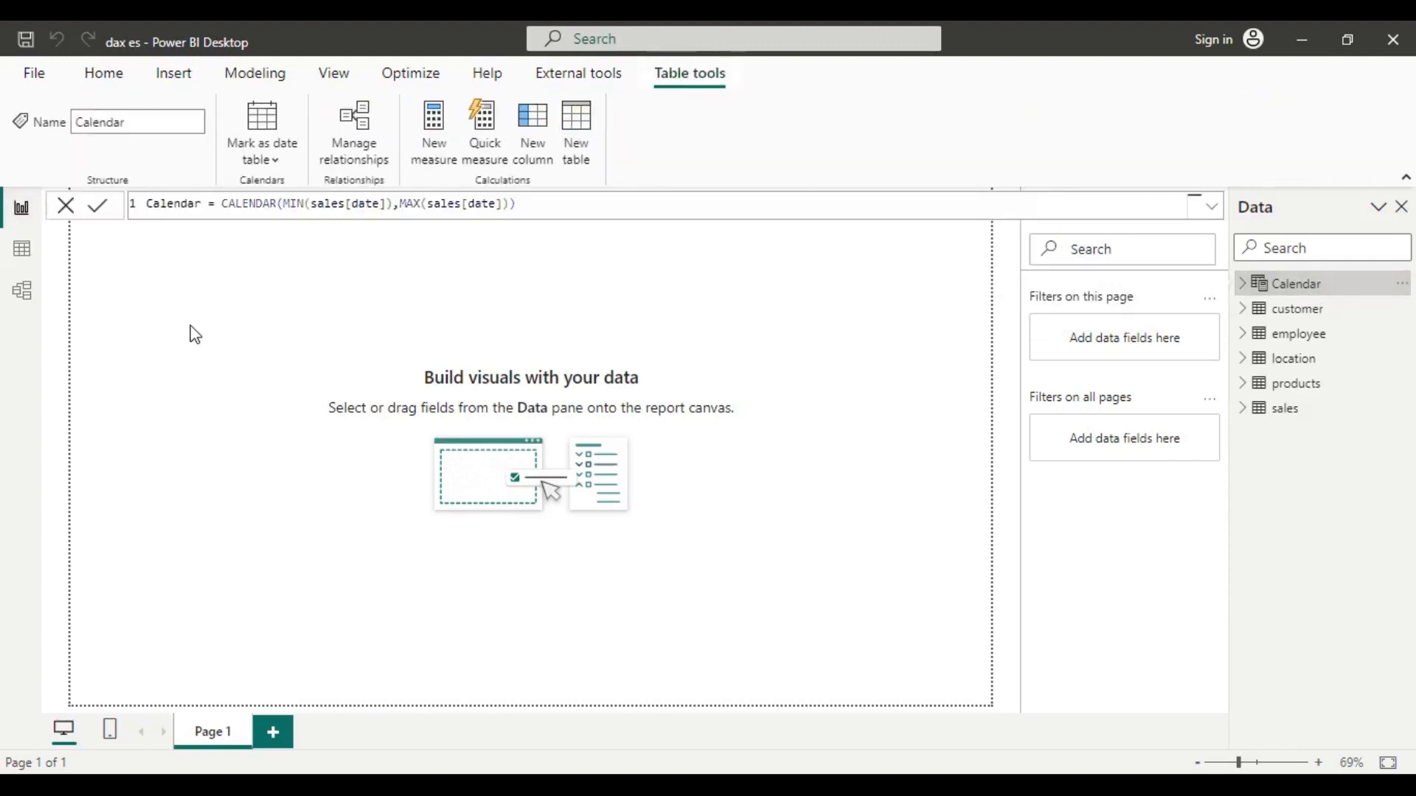
click(1247, 413)
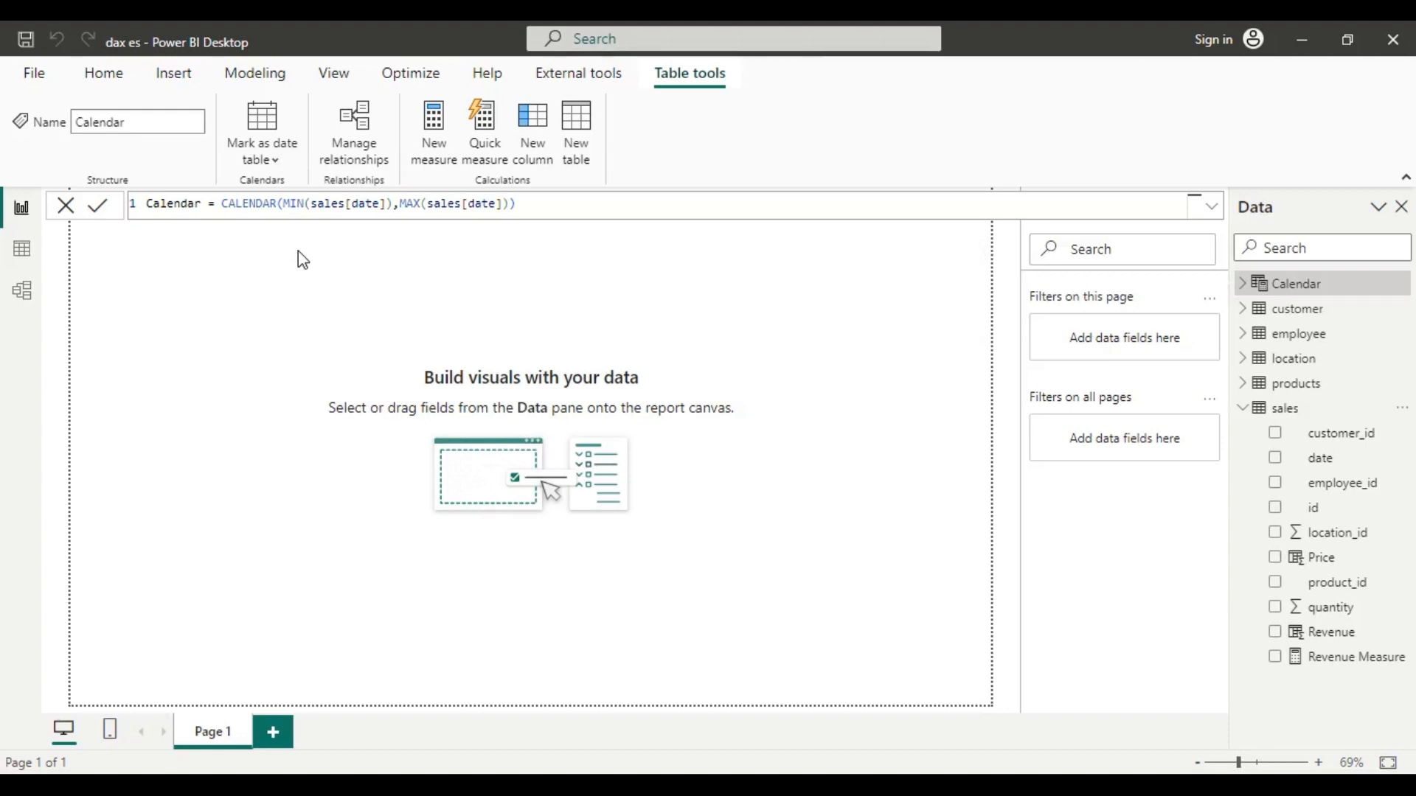
click(222, 203)
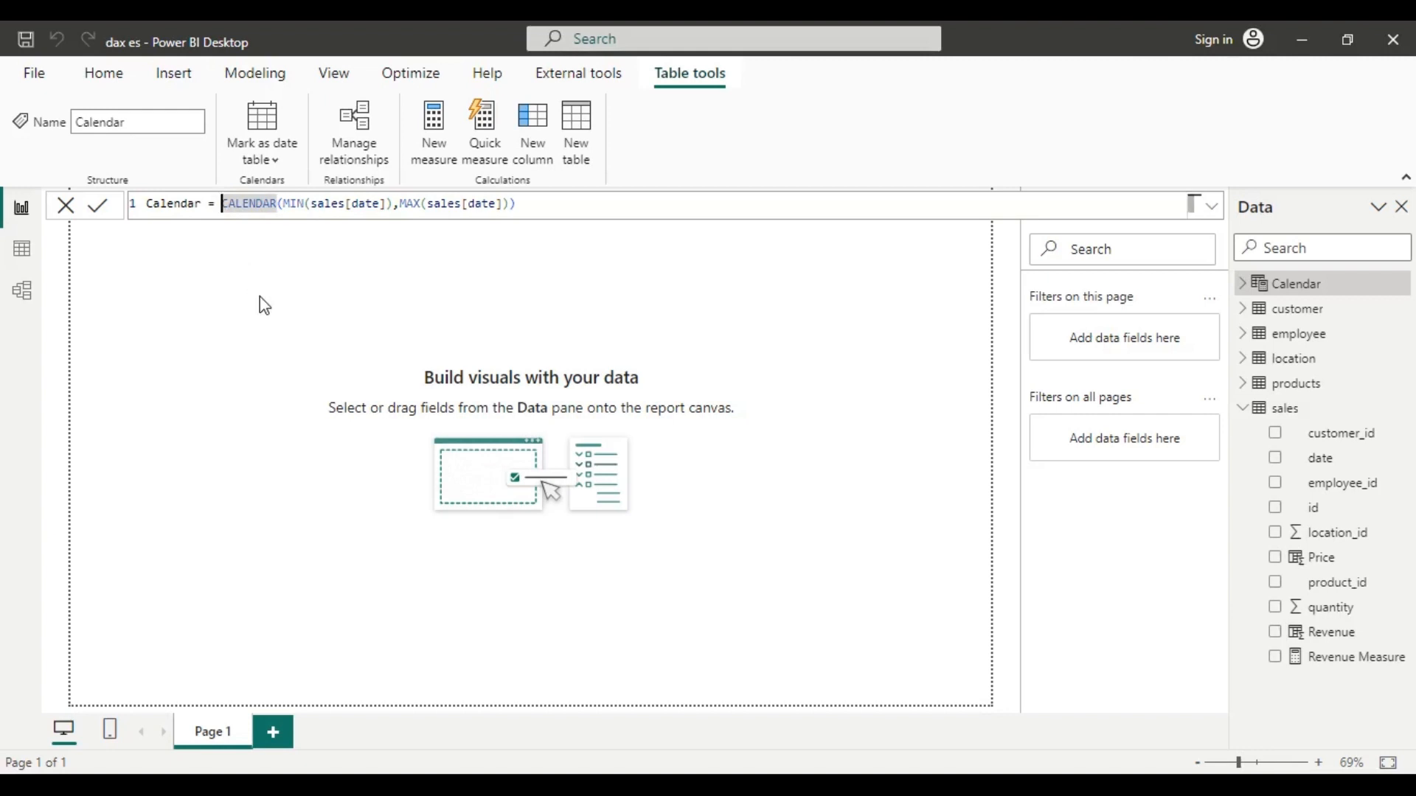
text(ADD)
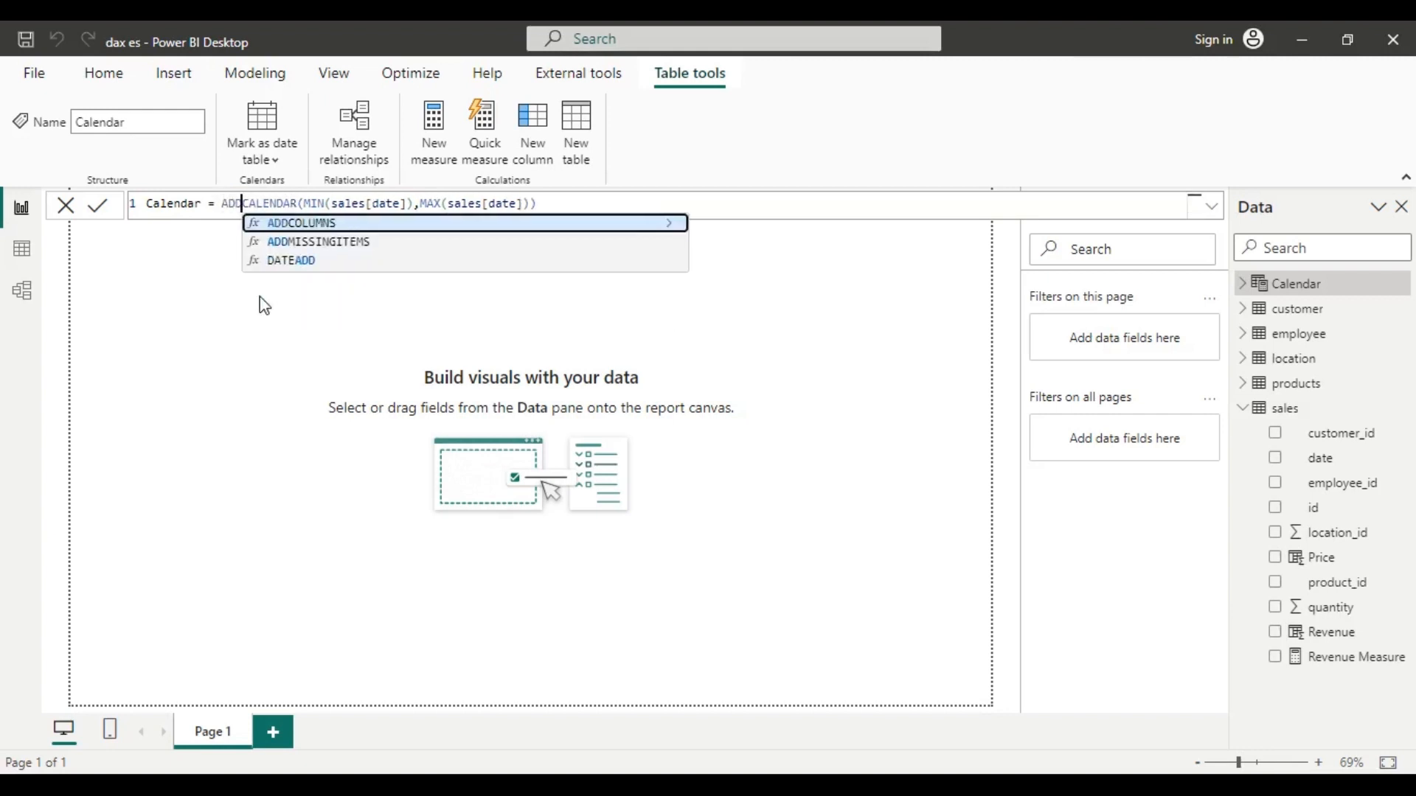
key(Tab)
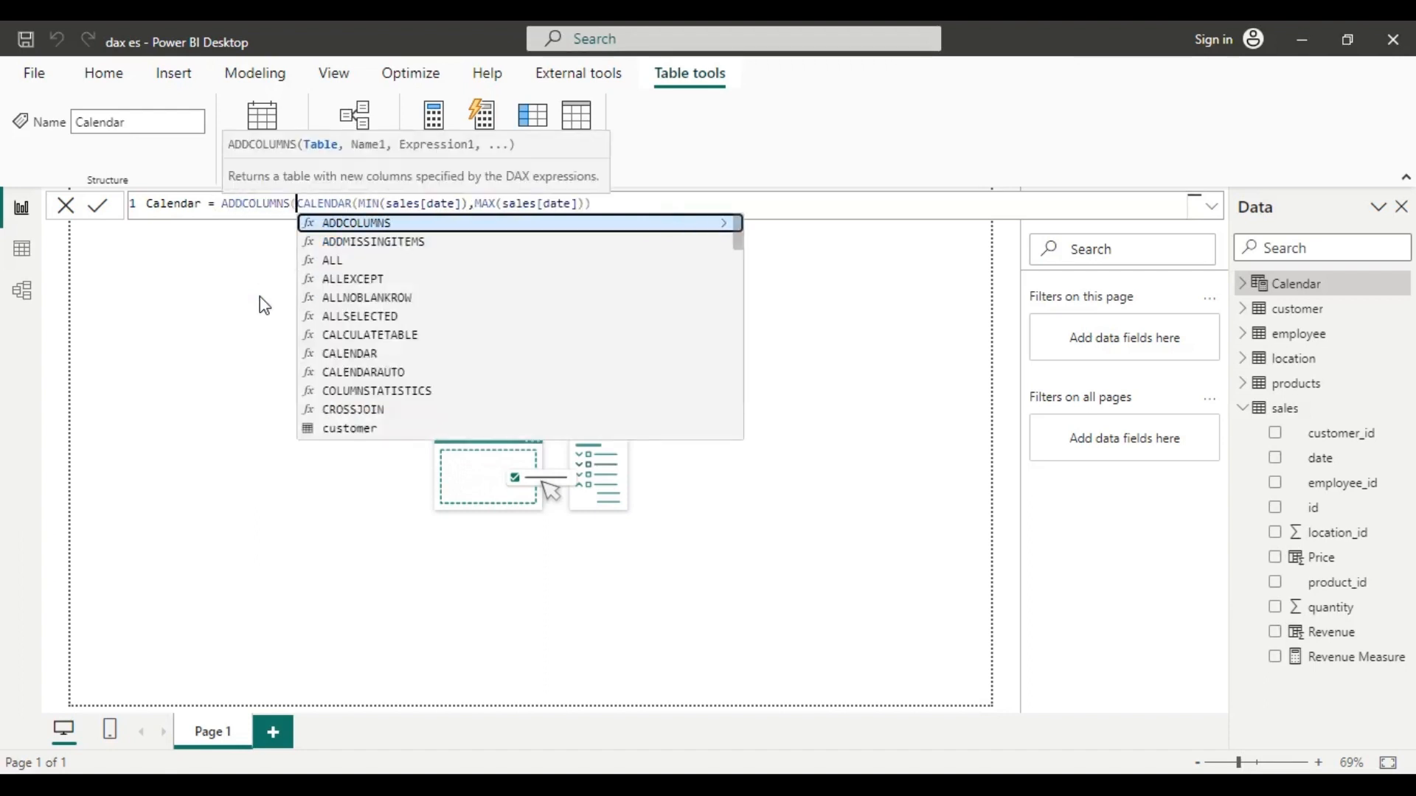
key(shift+Return)
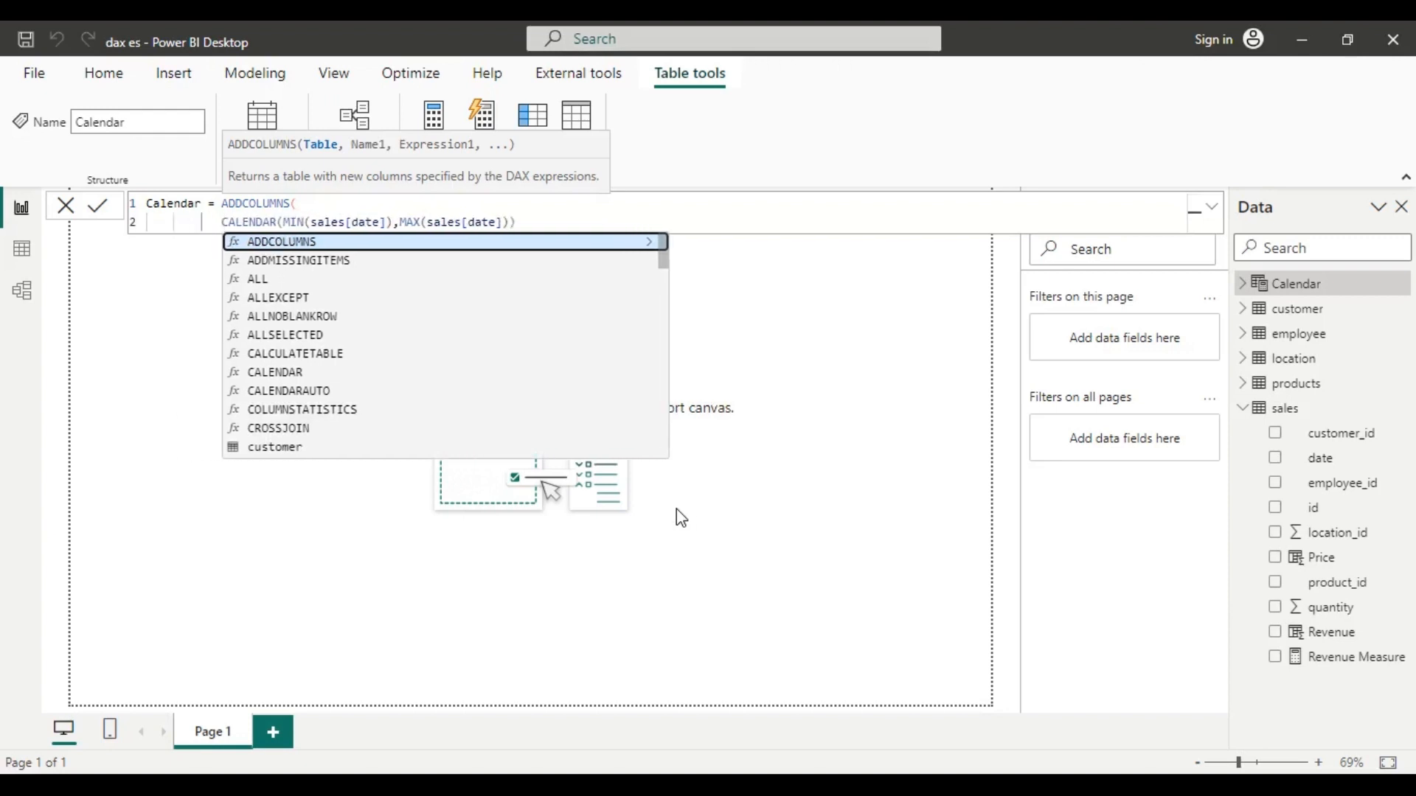
Step: Add a comma after the CALENDAR expression and the comment //Genric formats on the following line
click(536, 223)
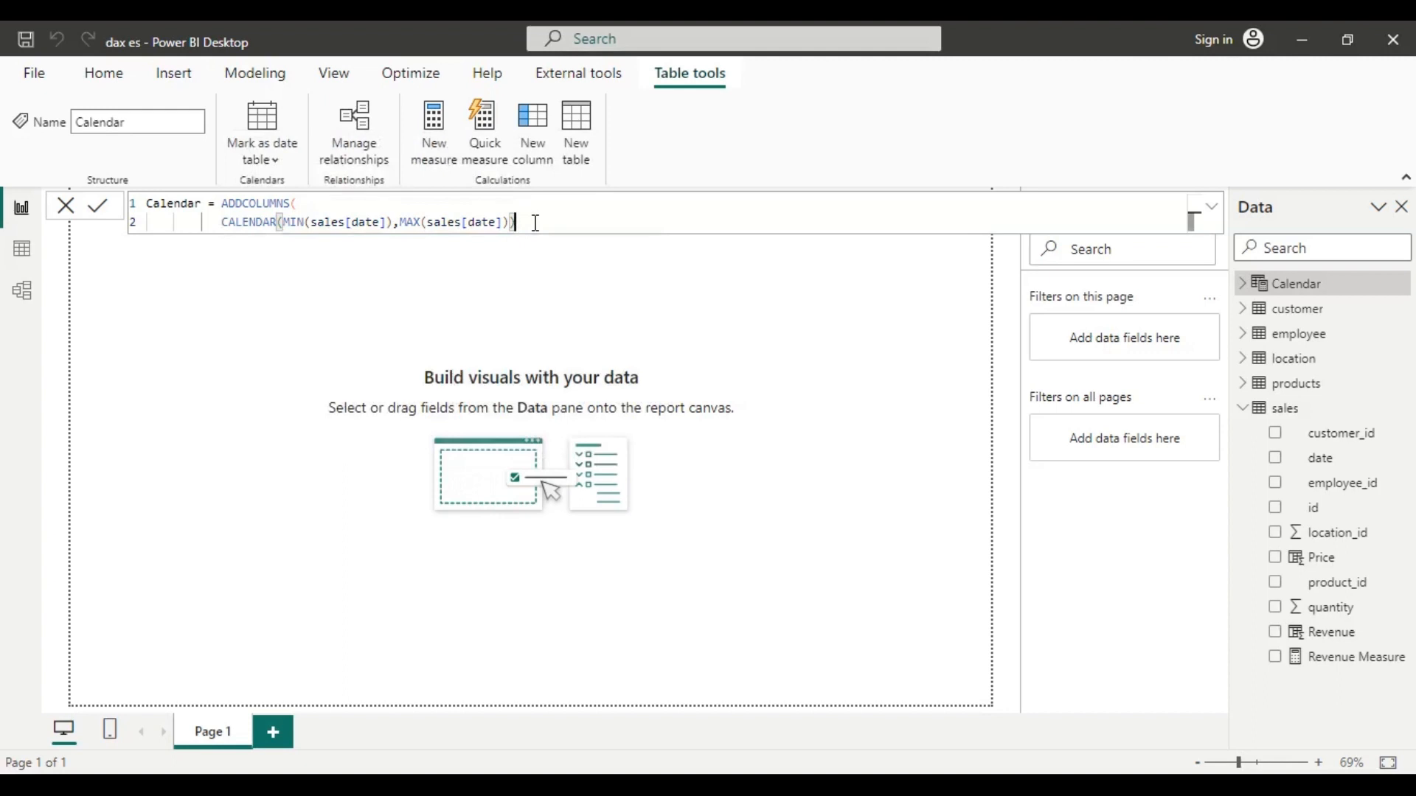
text(,)
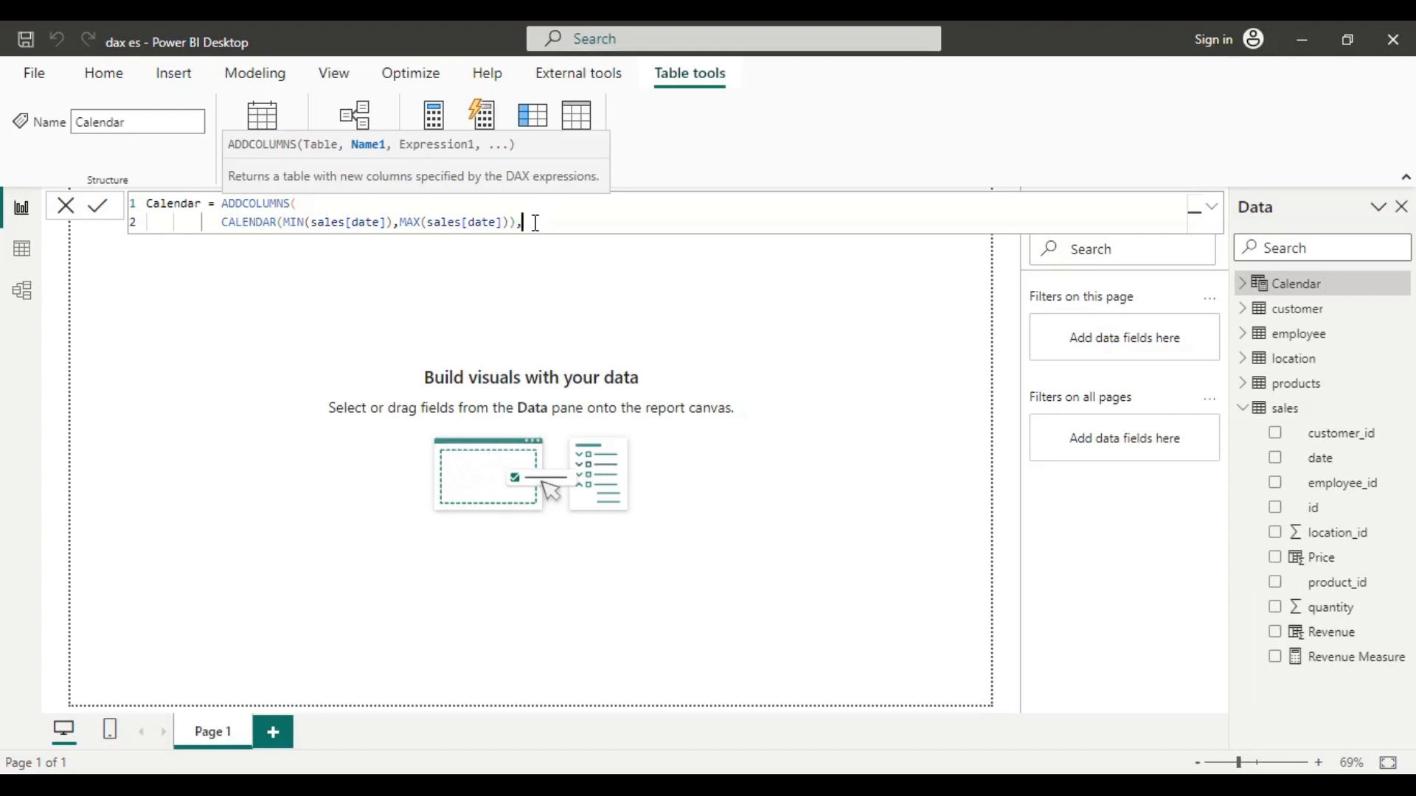
key(shift+Return)
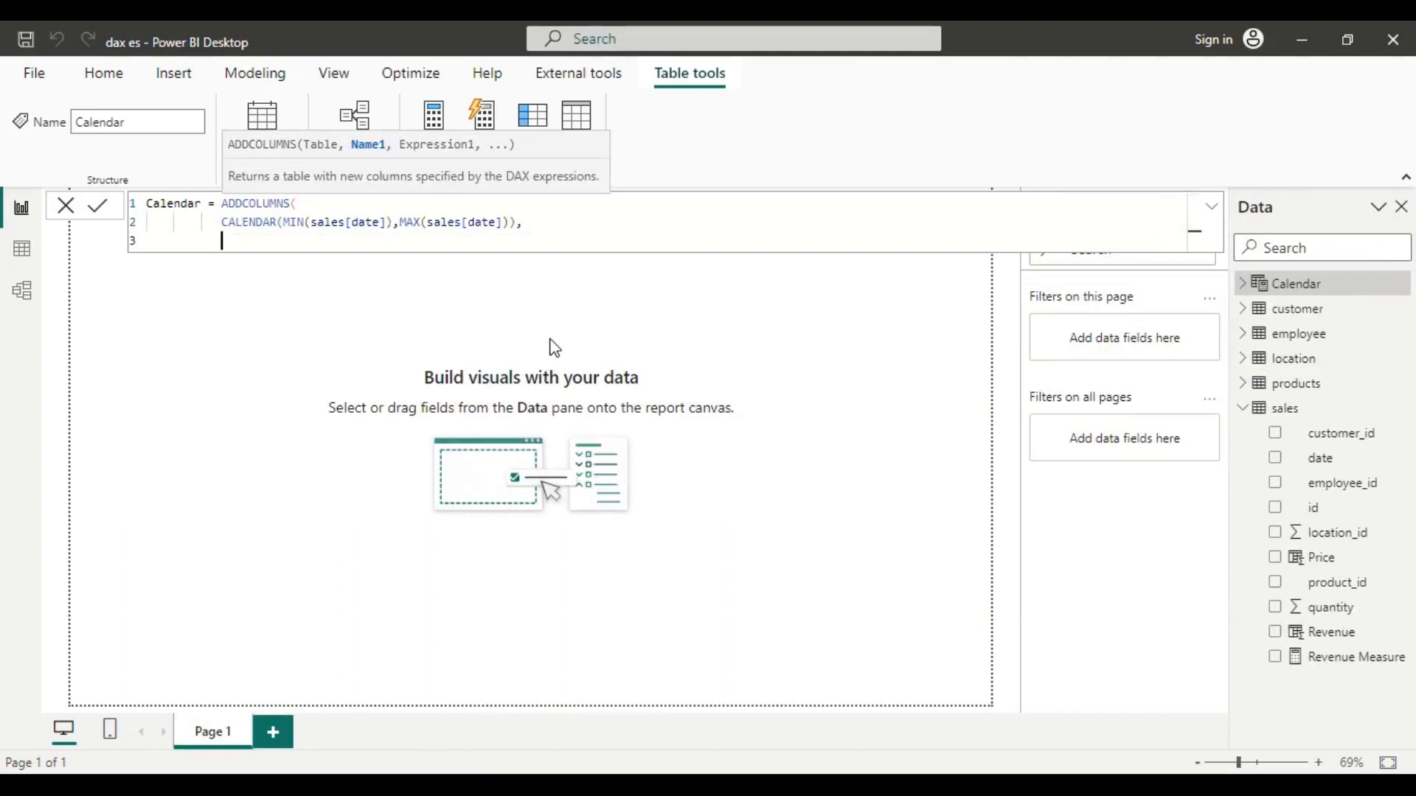
text(//Genric formats)
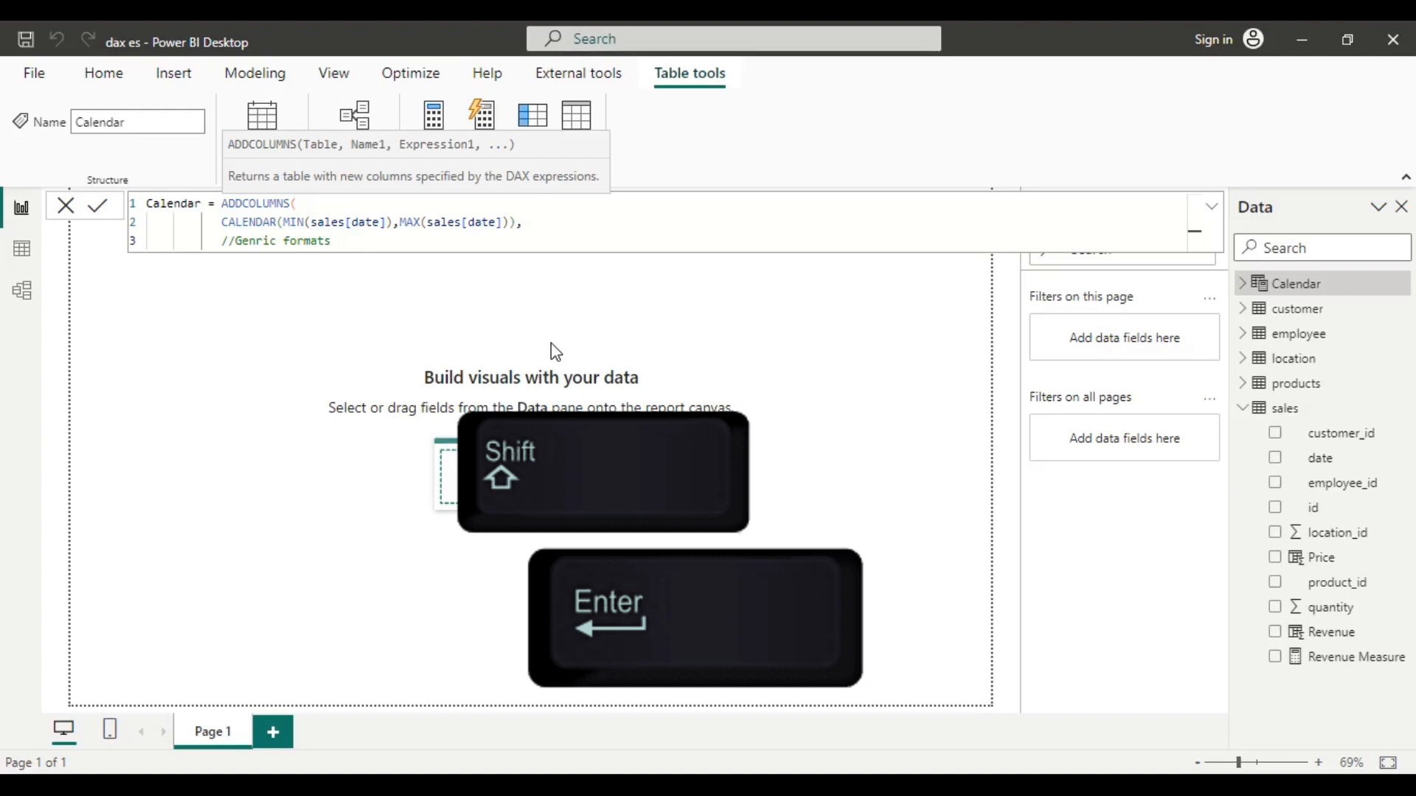
key(shift+Return)
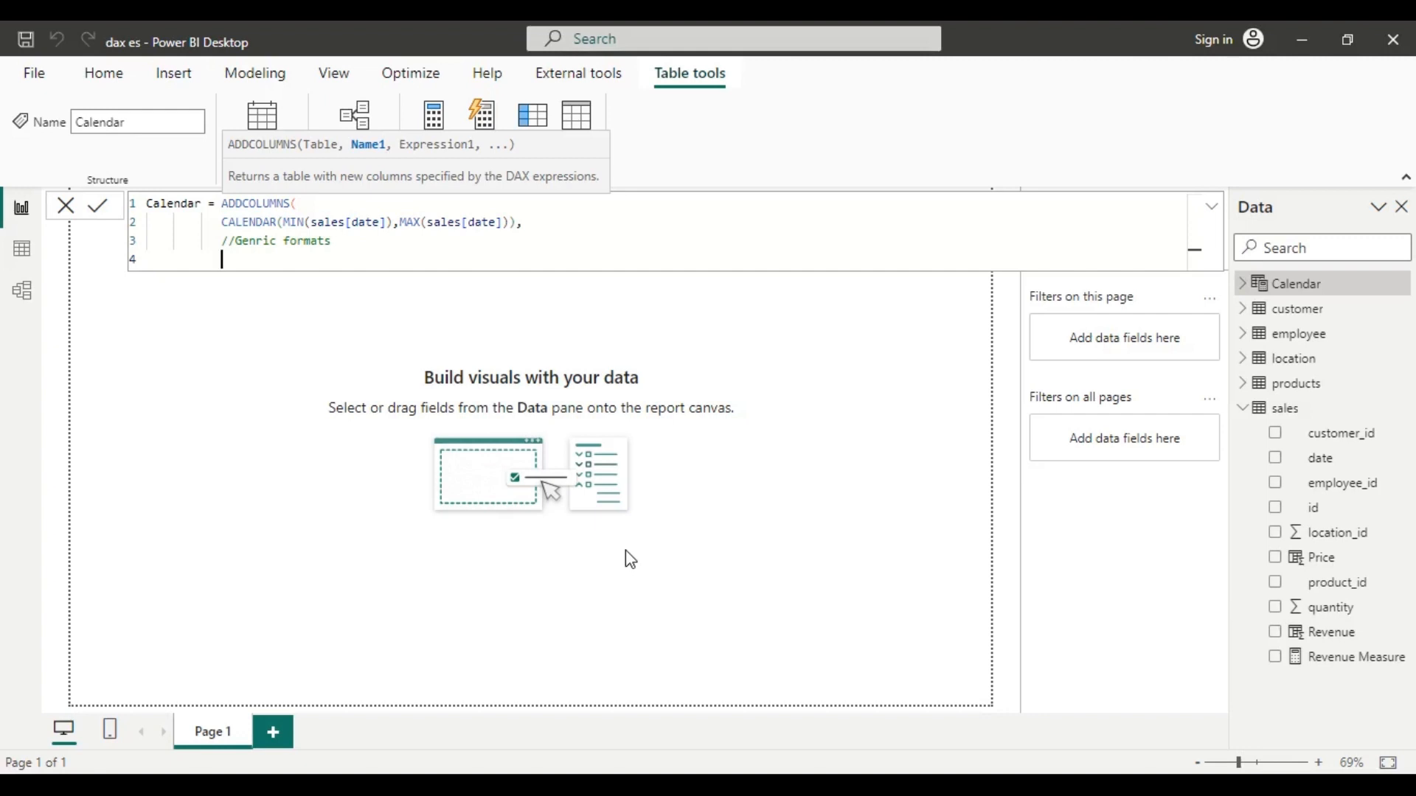
Step: Add a column named "Dateasday" to the ADDCOLUMNS formula, defined as FORMAT([Date],"dd")
text("")
key(Left)
text(Dateasday",)
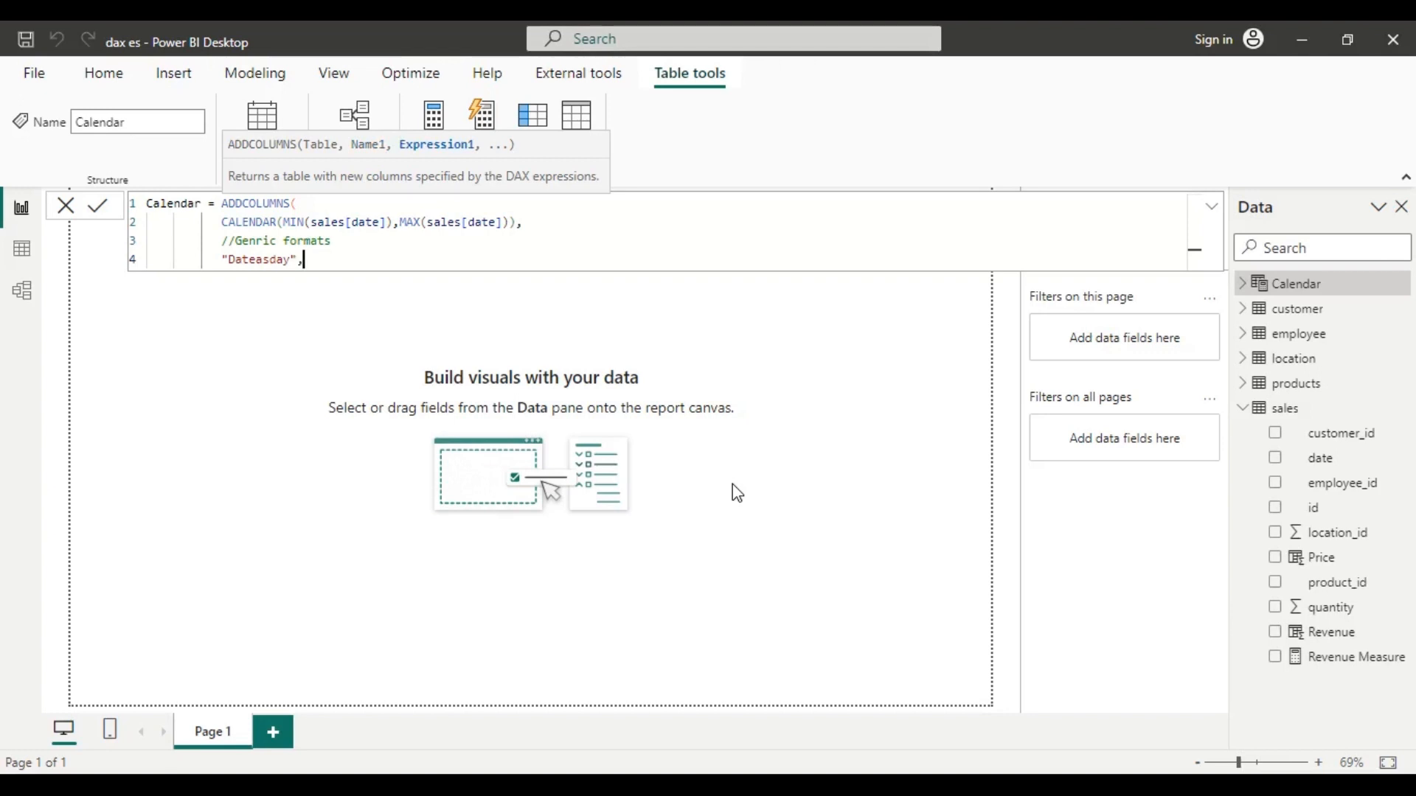
text(For)
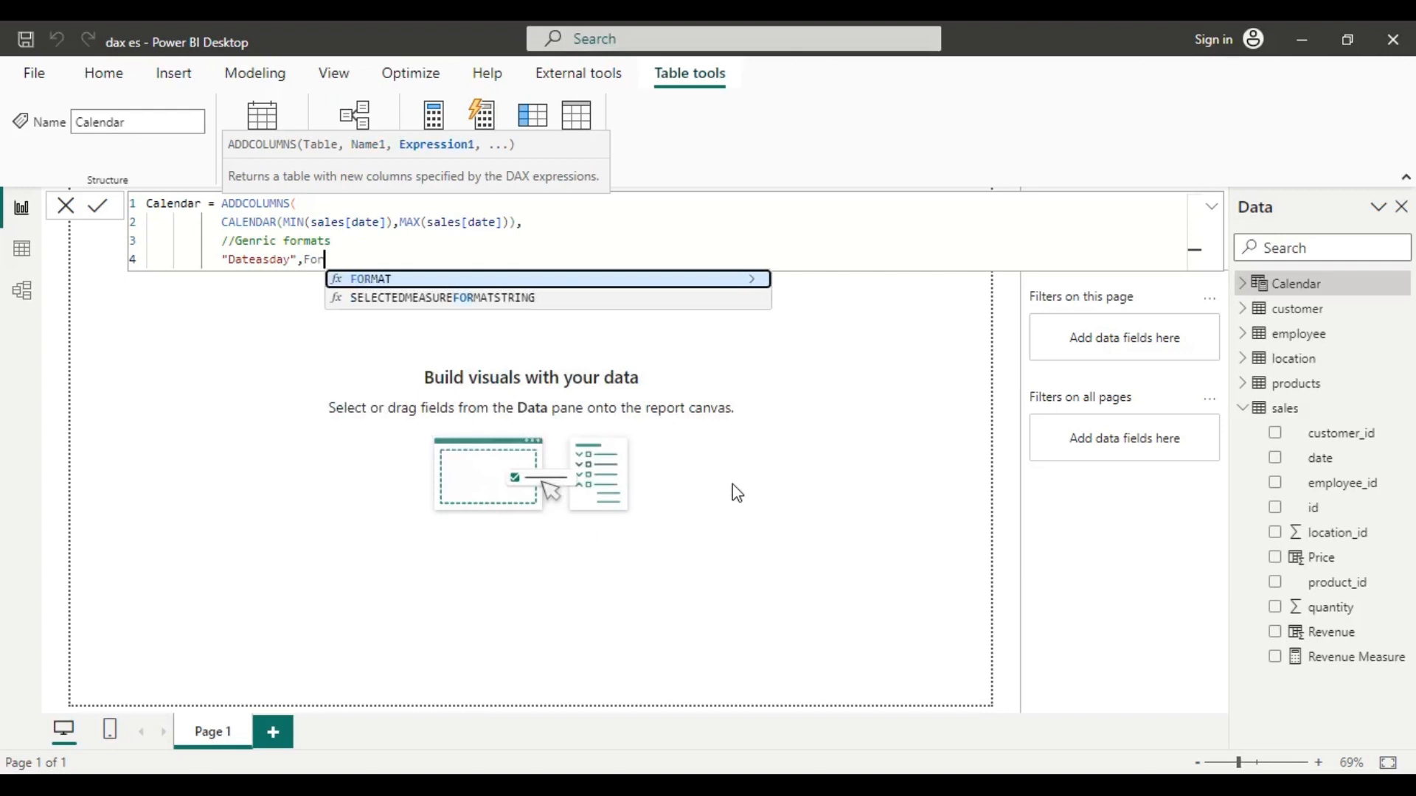
key(Tab)
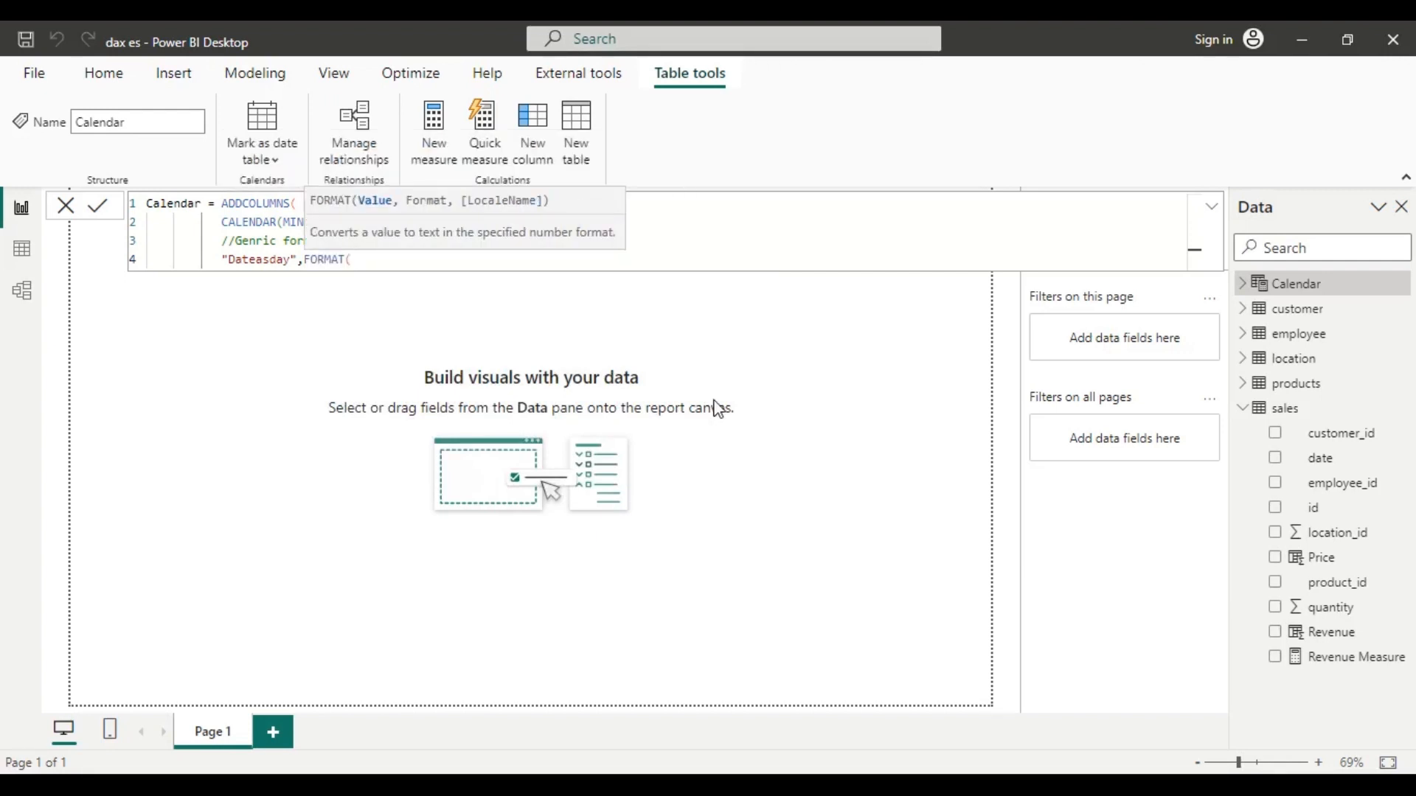
text([)
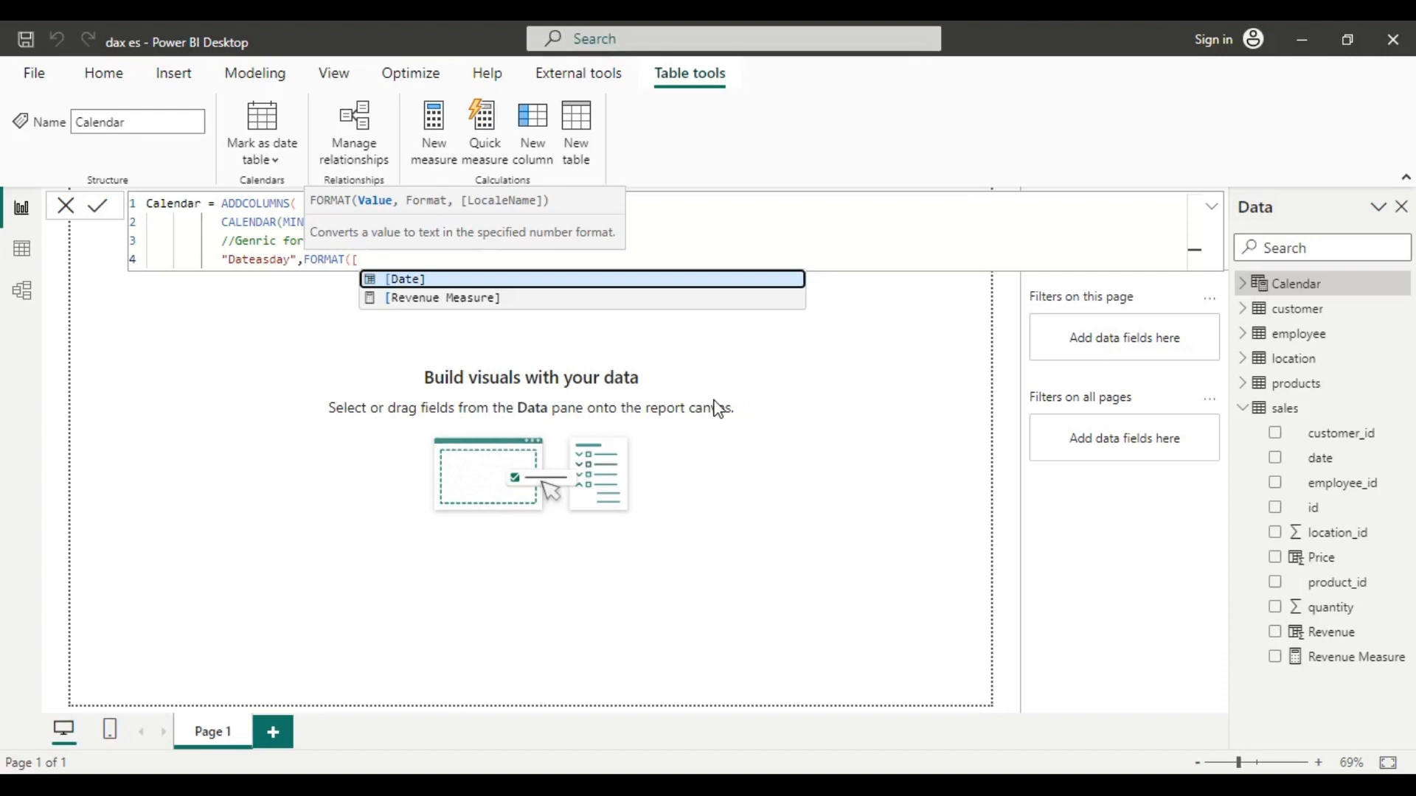
key(Tab)
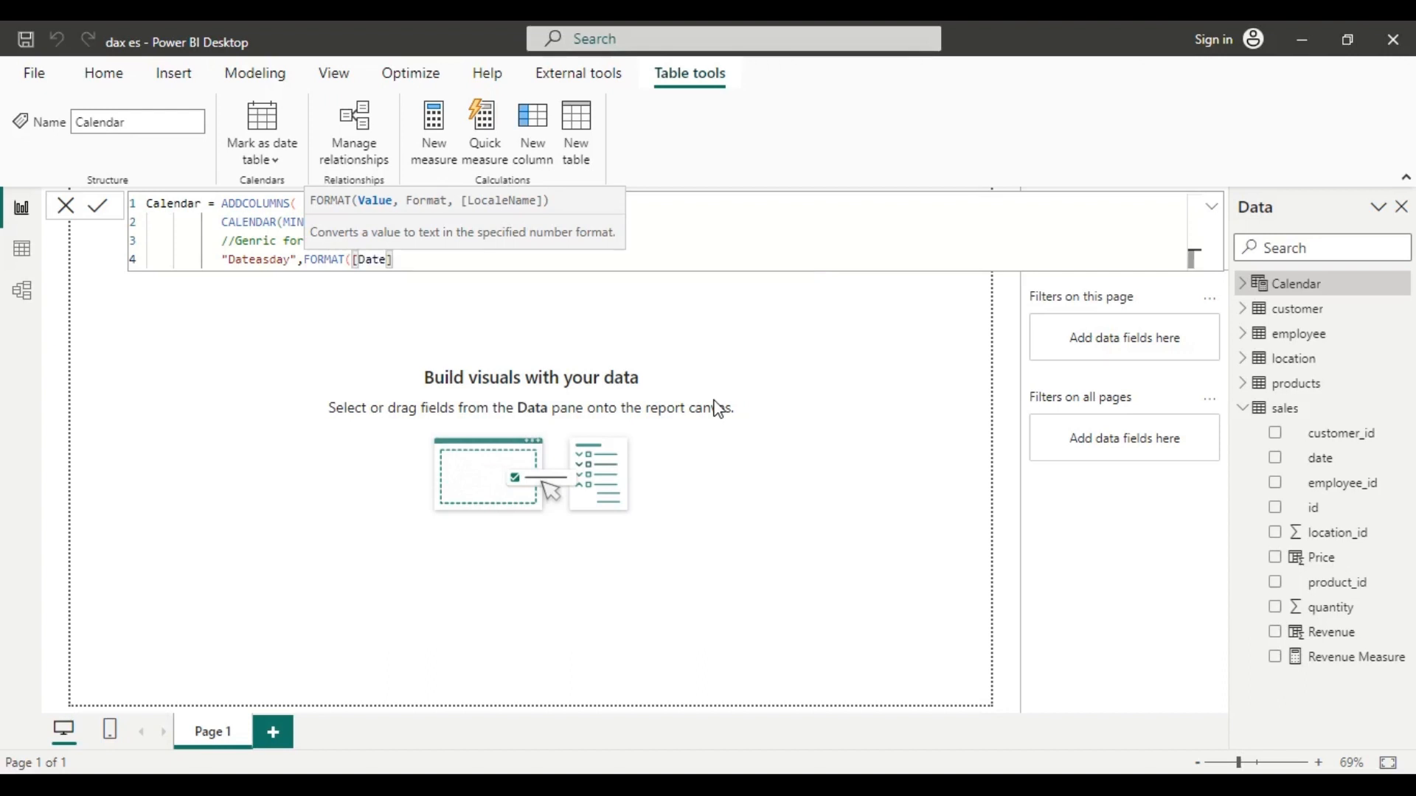
text(,)
text("")
text(dd)
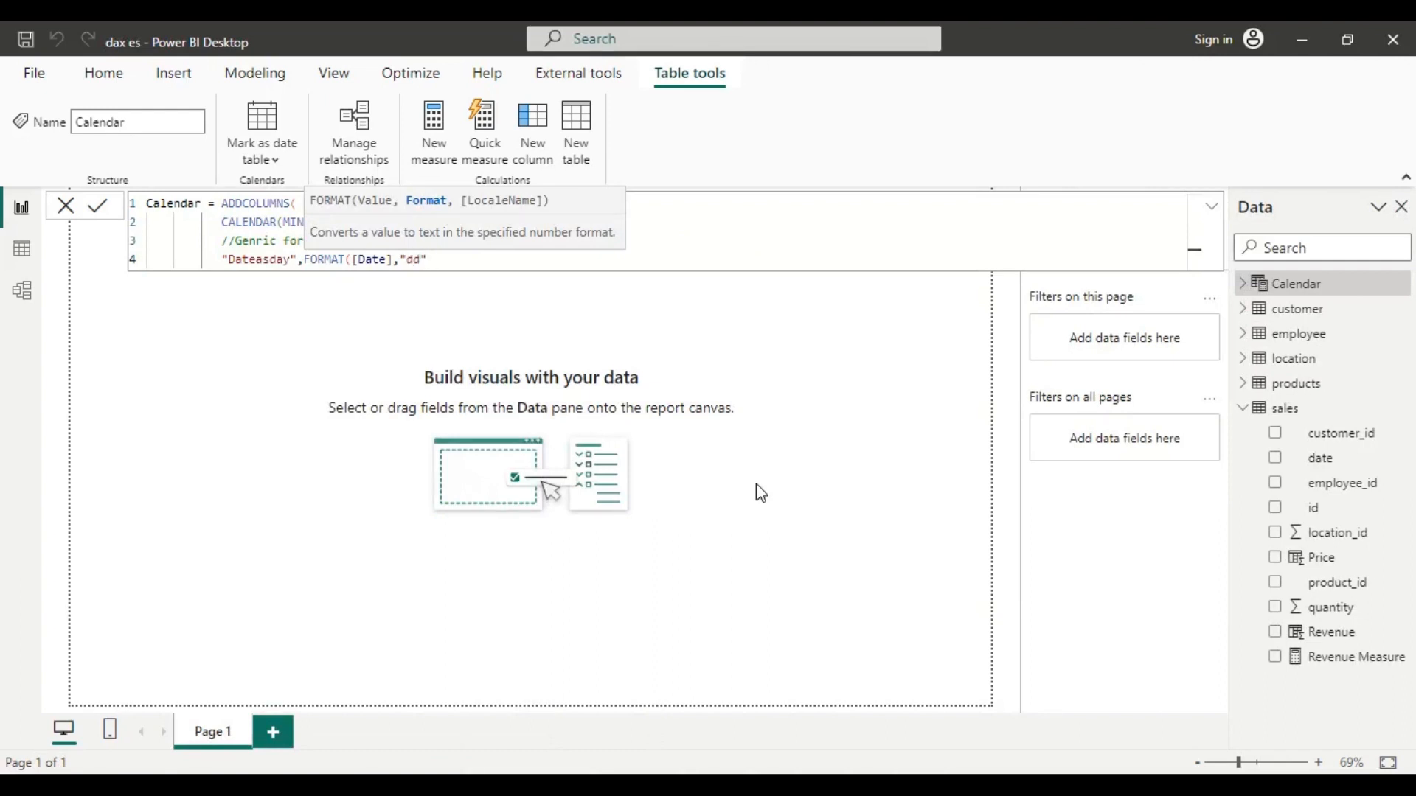
text())
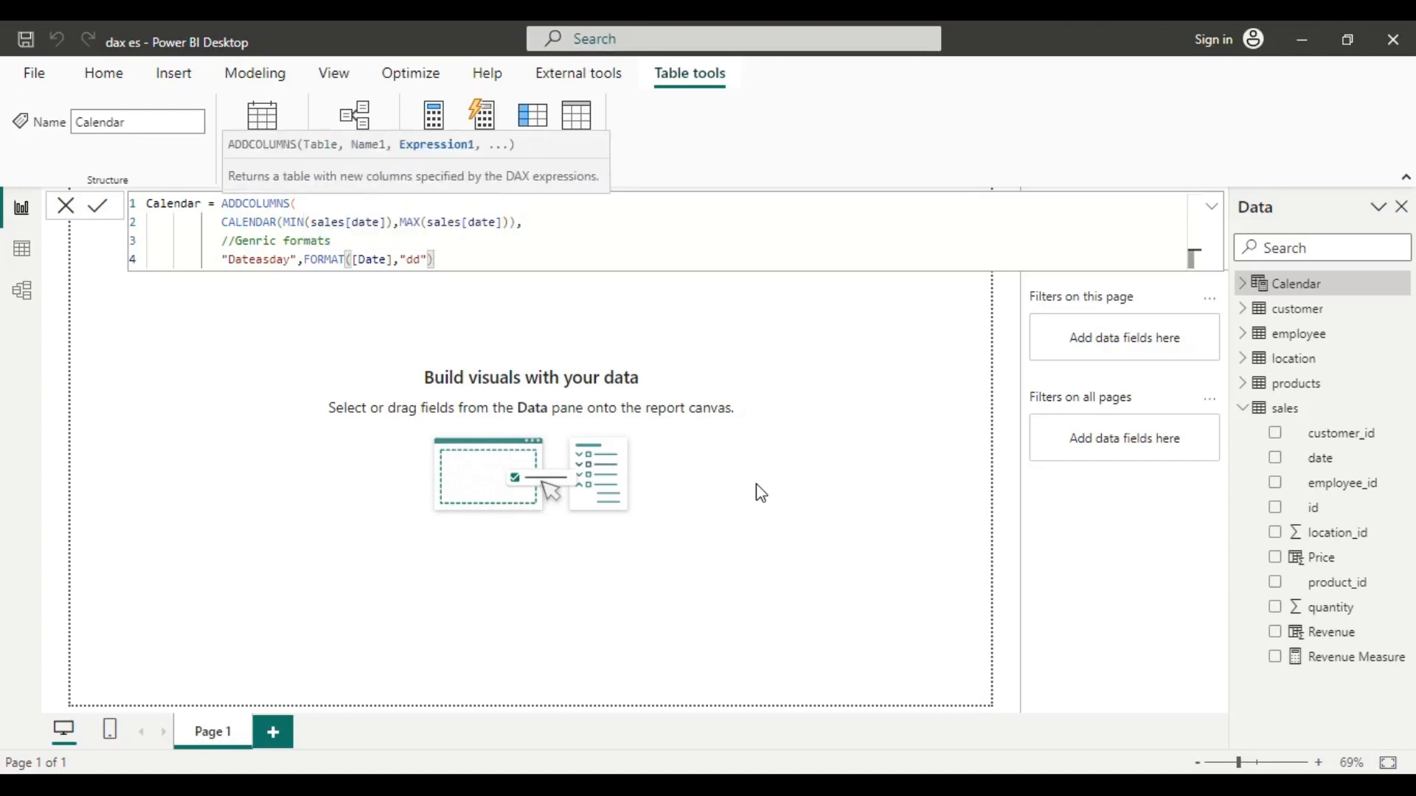
Step: Close the ADDCOLUMNS function on a new line, commit the formula and check the Dateasday values in Table view
key(shift+Return)
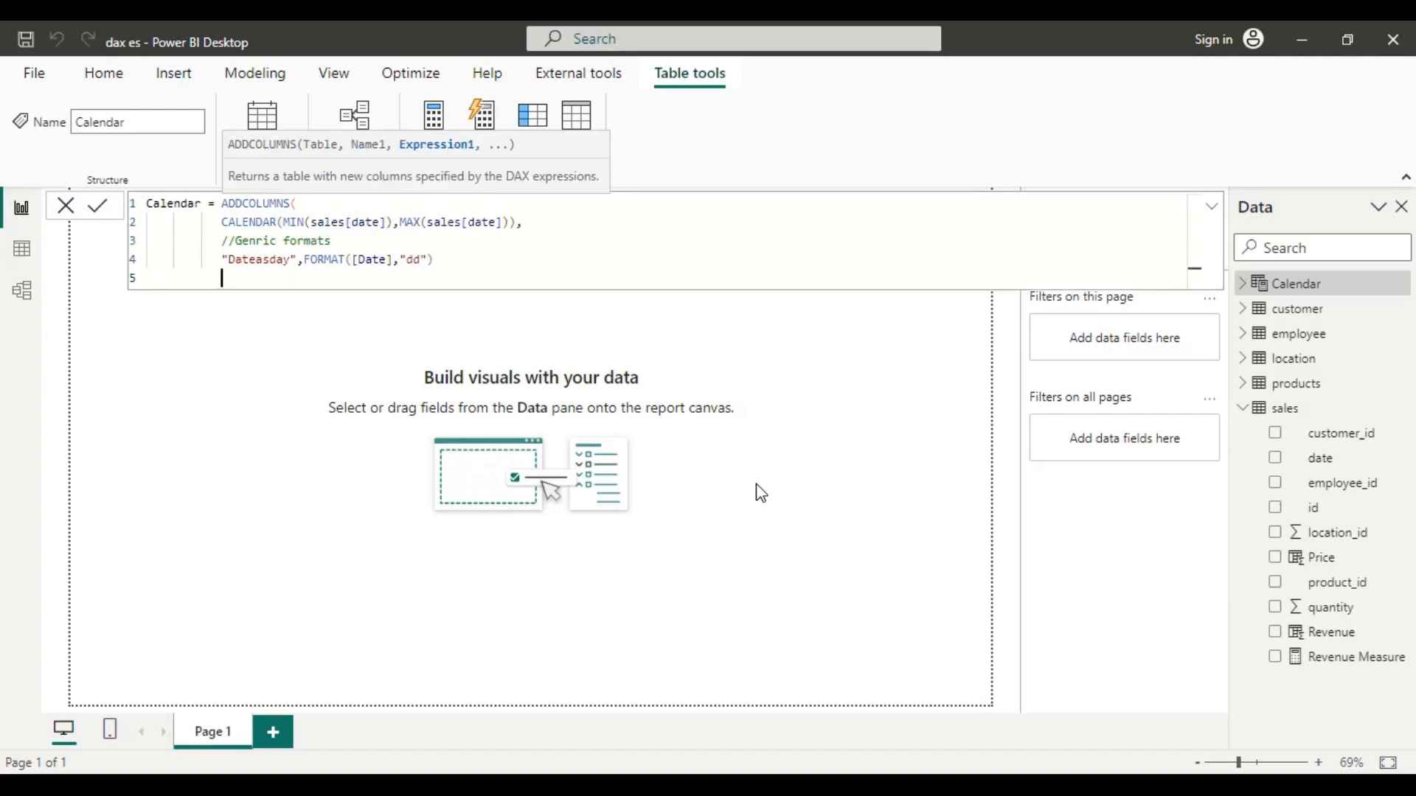
text())
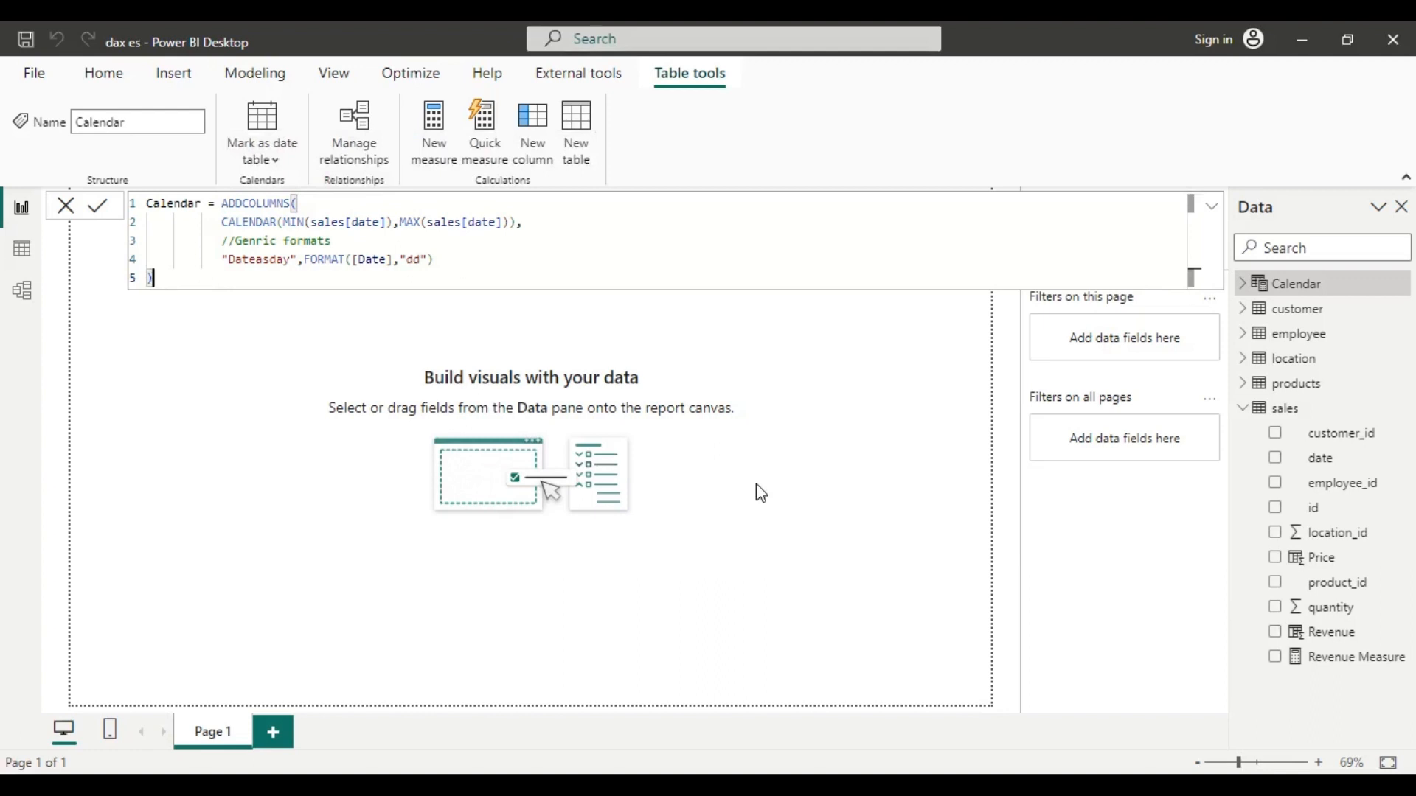
click(100, 207)
click(21, 252)
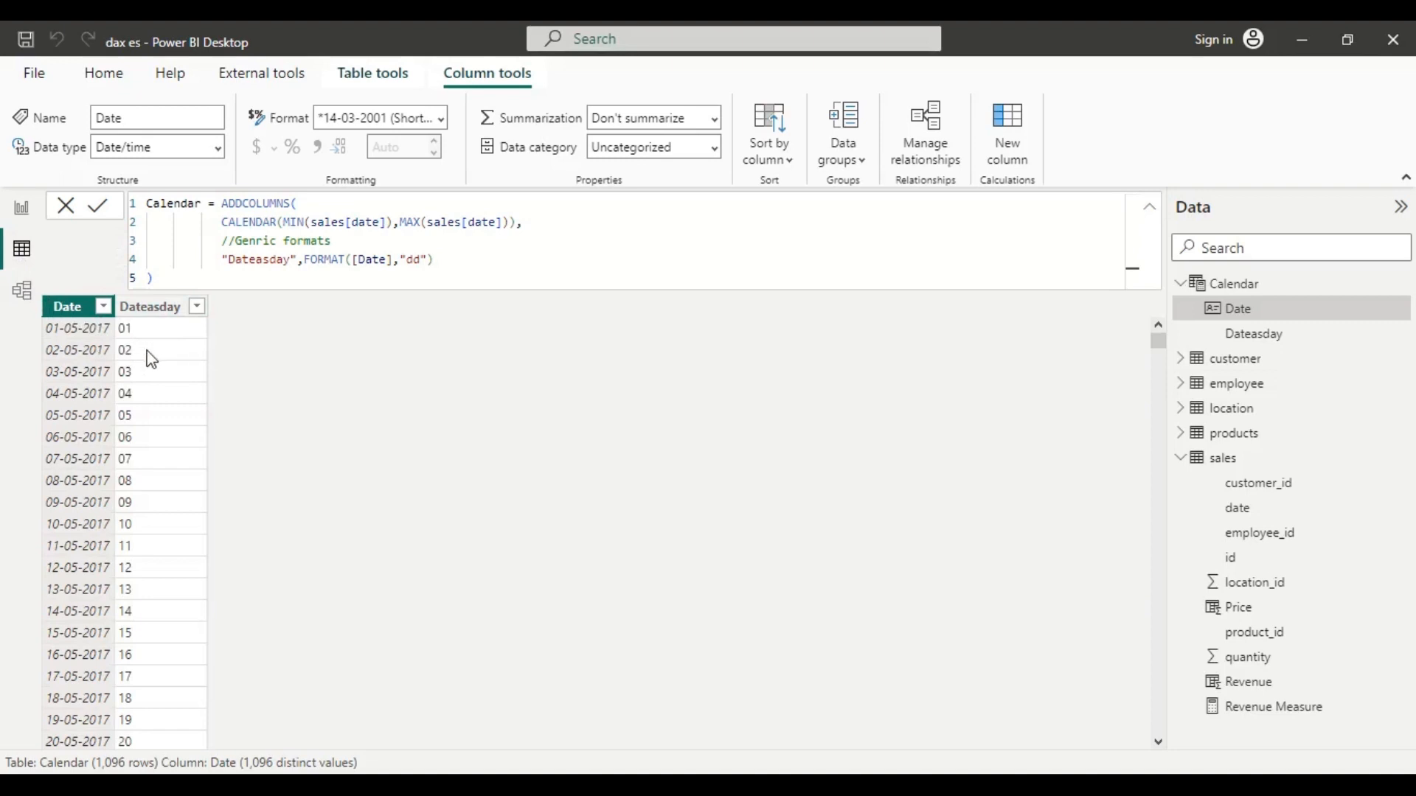
scroll(125, 597, down, 2)
scroll(125, 597, down, 10)
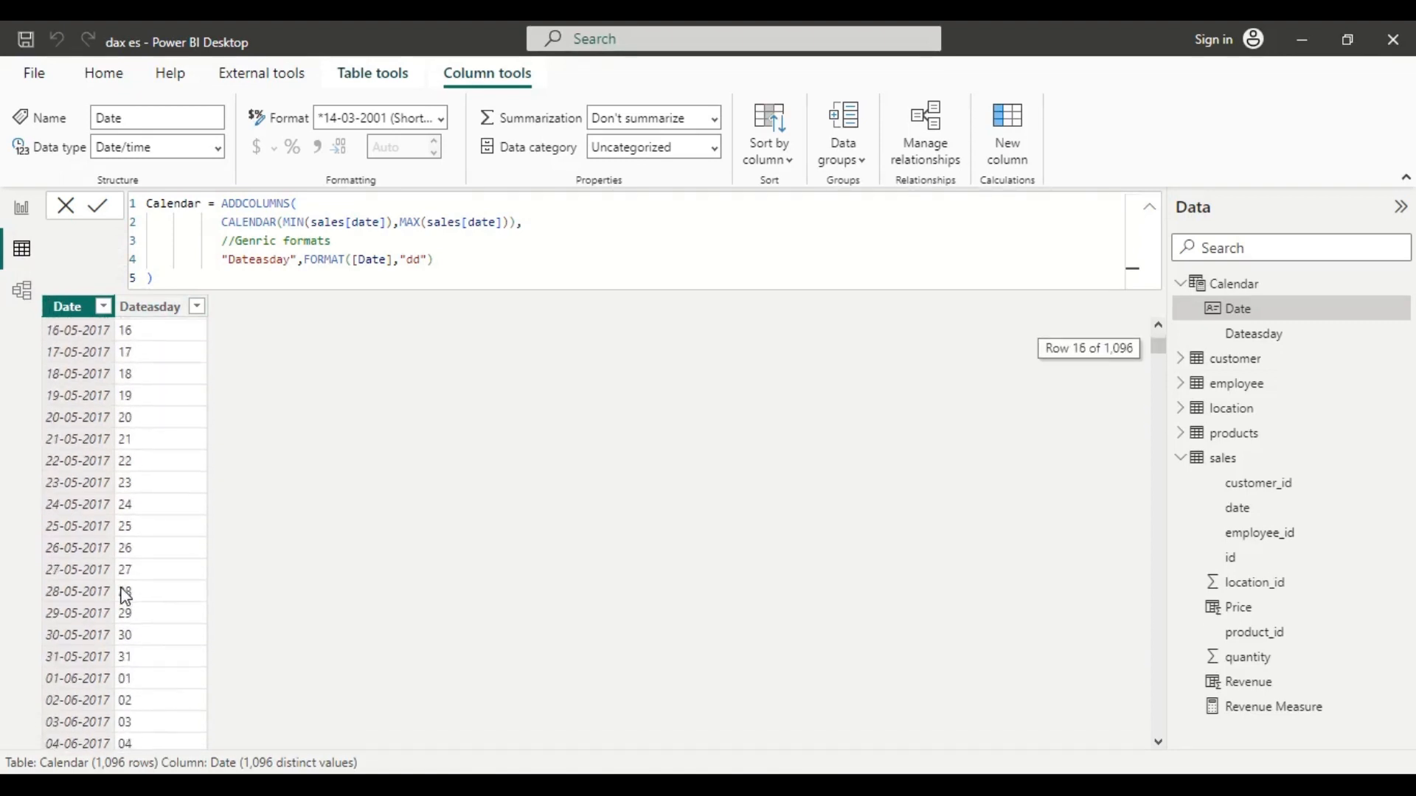
scroll(125, 597, down, 1)
scroll(125, 598, up, 12)
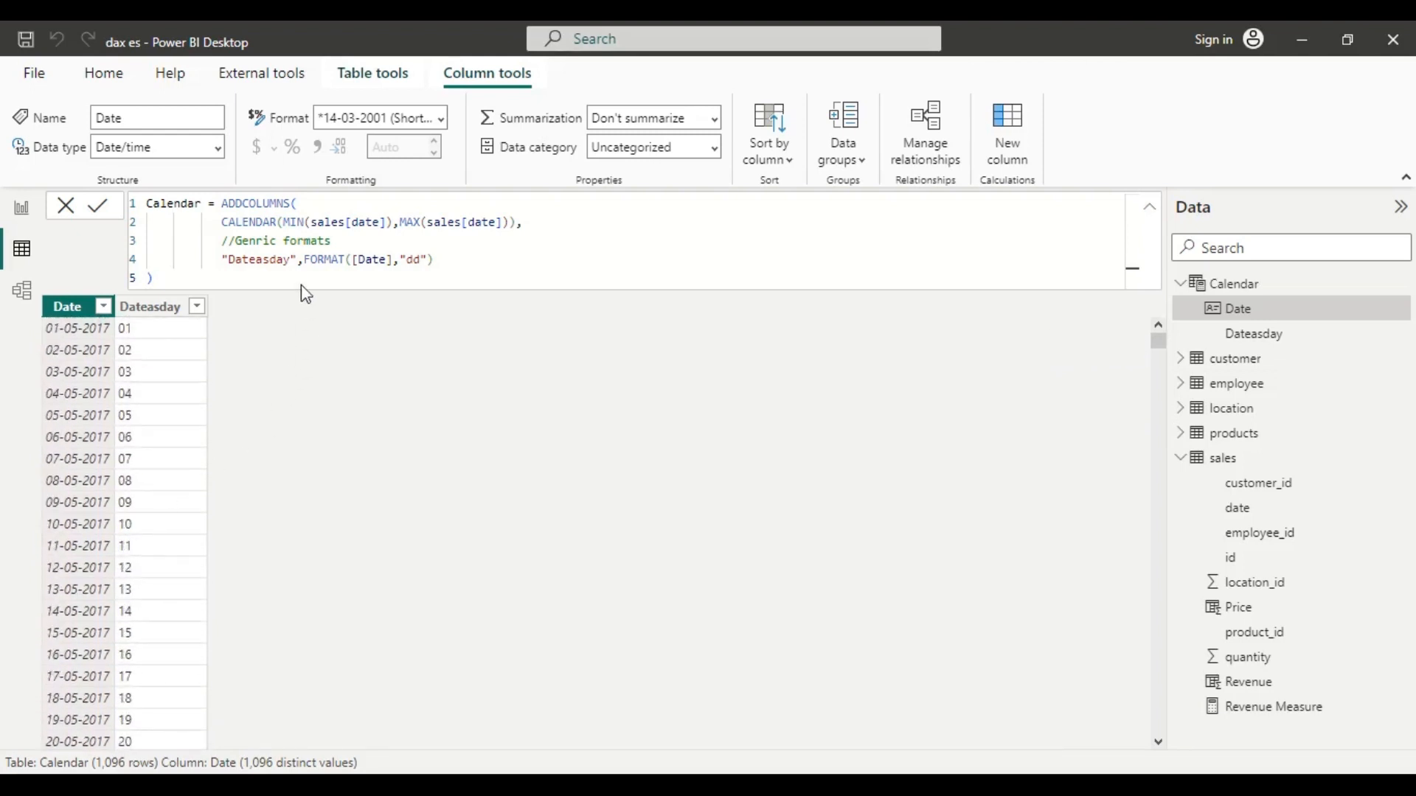
Step: Add a comma after the Dateasday column definition and start a new line below it in the ADDCOLUMNS formula
click(440, 261)
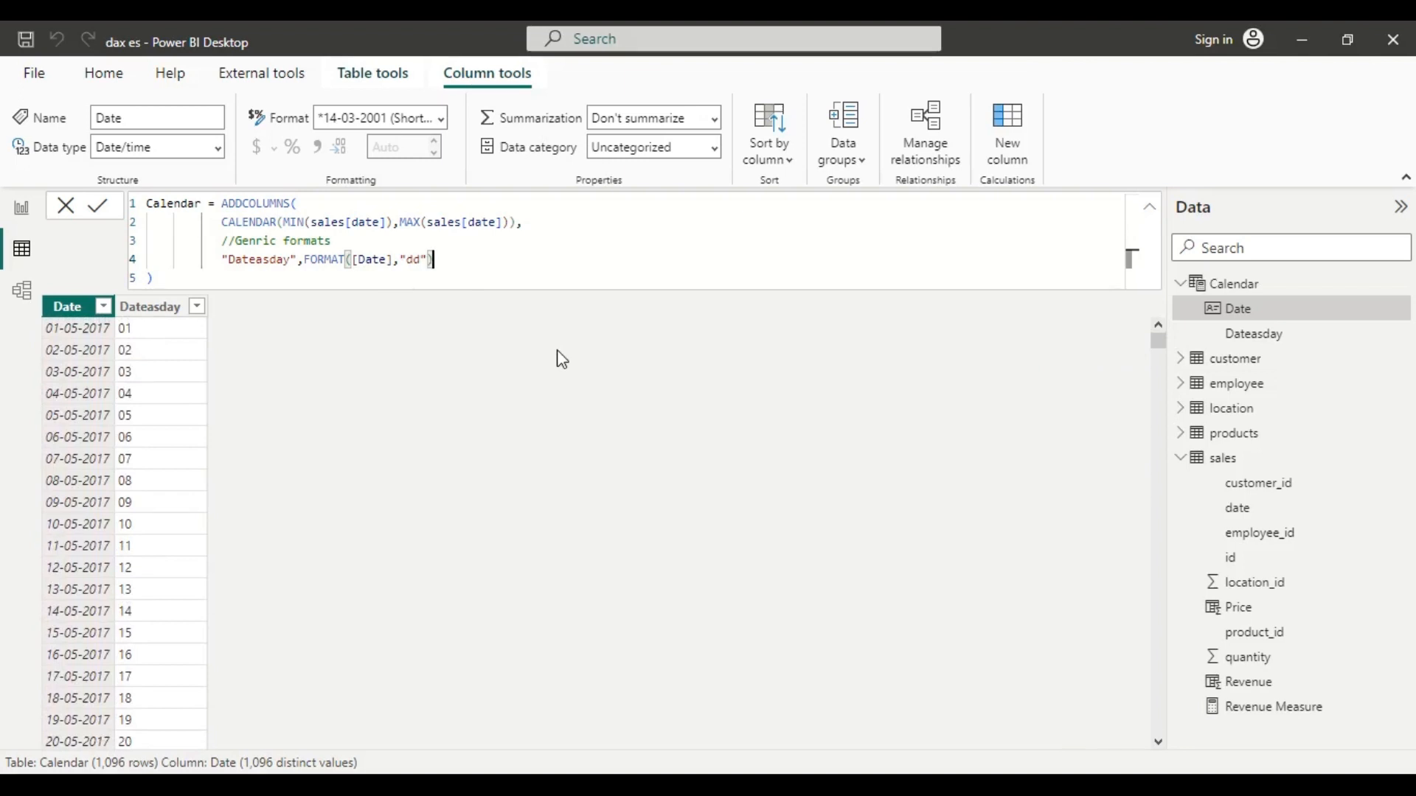
key(shift+Return)
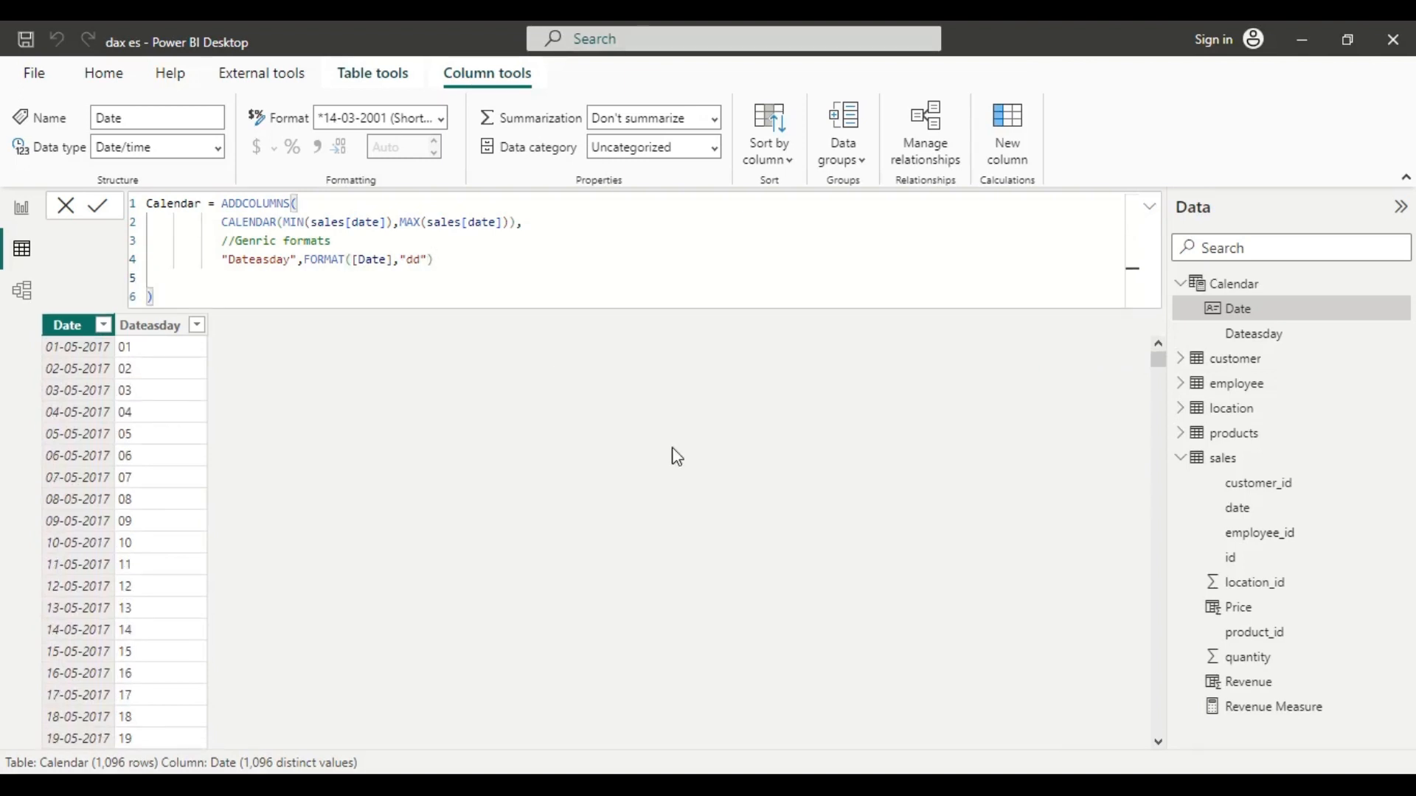
click(456, 262)
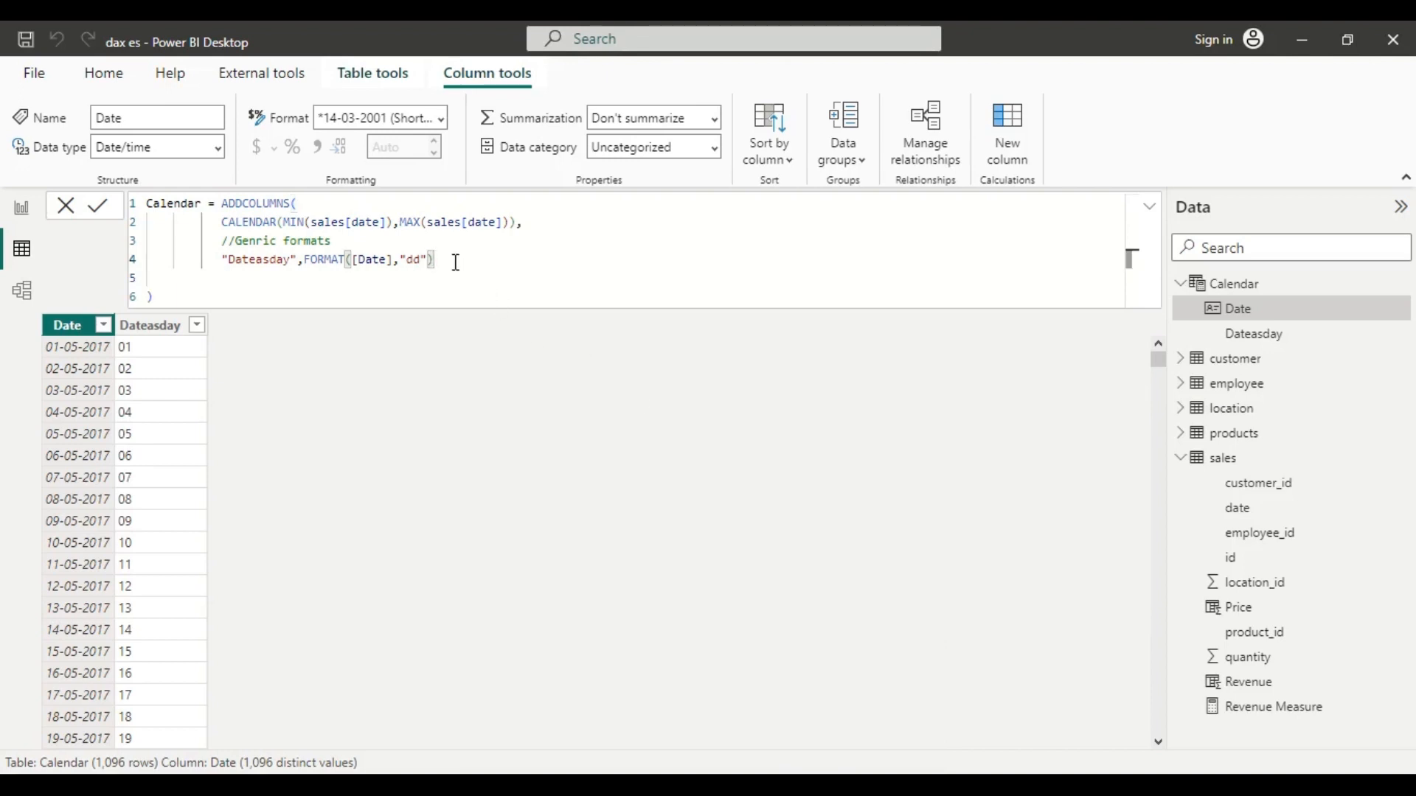
text(,)
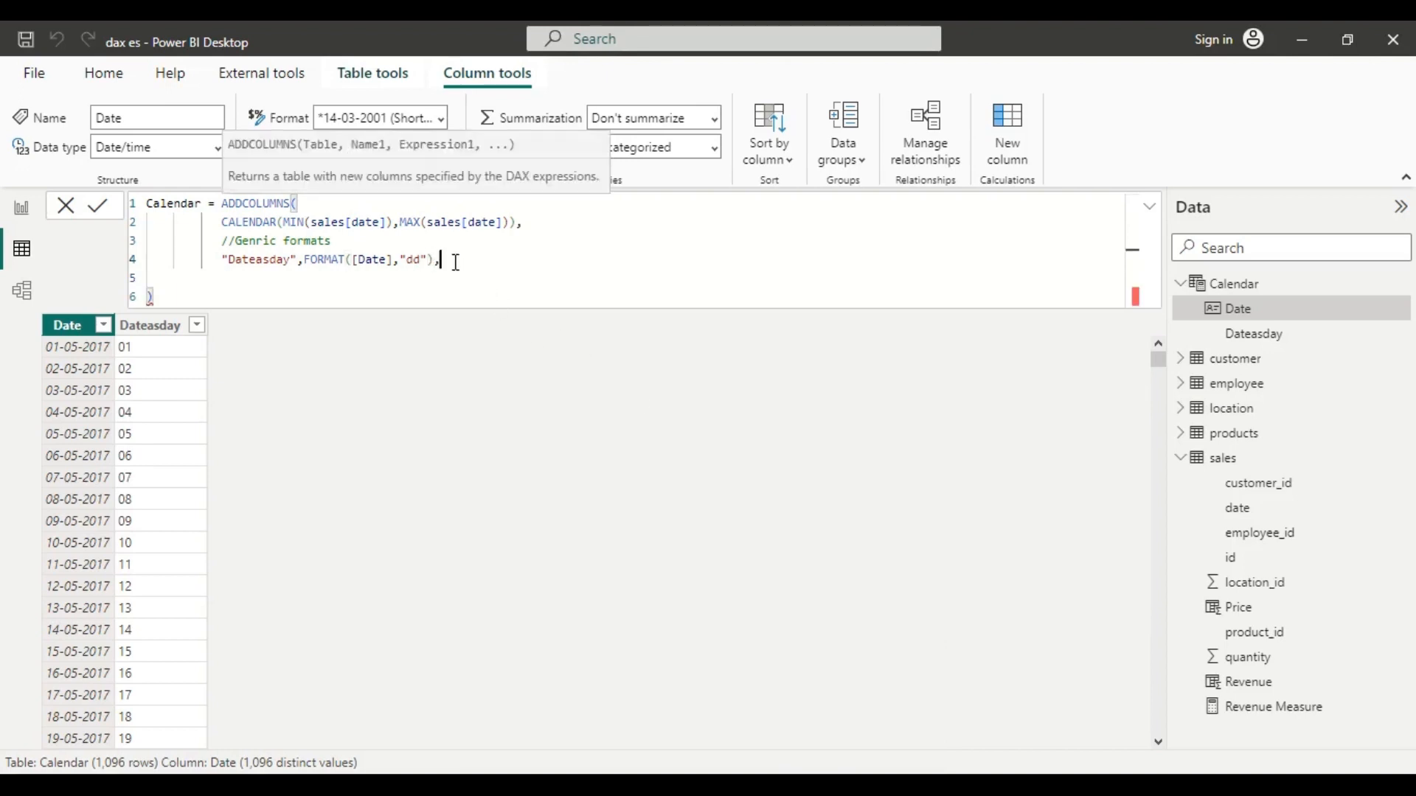
key(shift+Return)
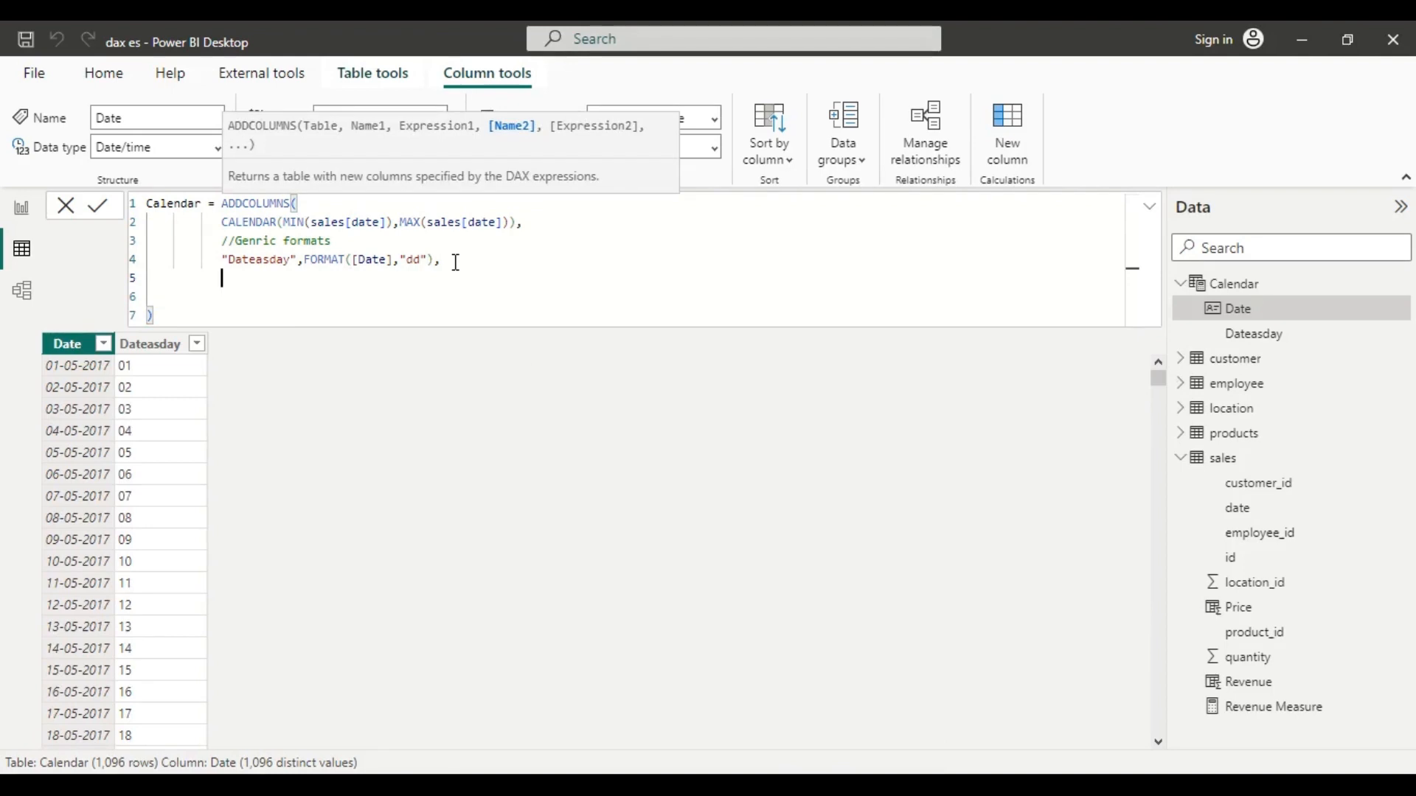
Step: Add a column named "Year" to the ADDCOLUMNS formula, defined as YEAR([Date])
text("")
text(Y)
text(ear)
text(",)
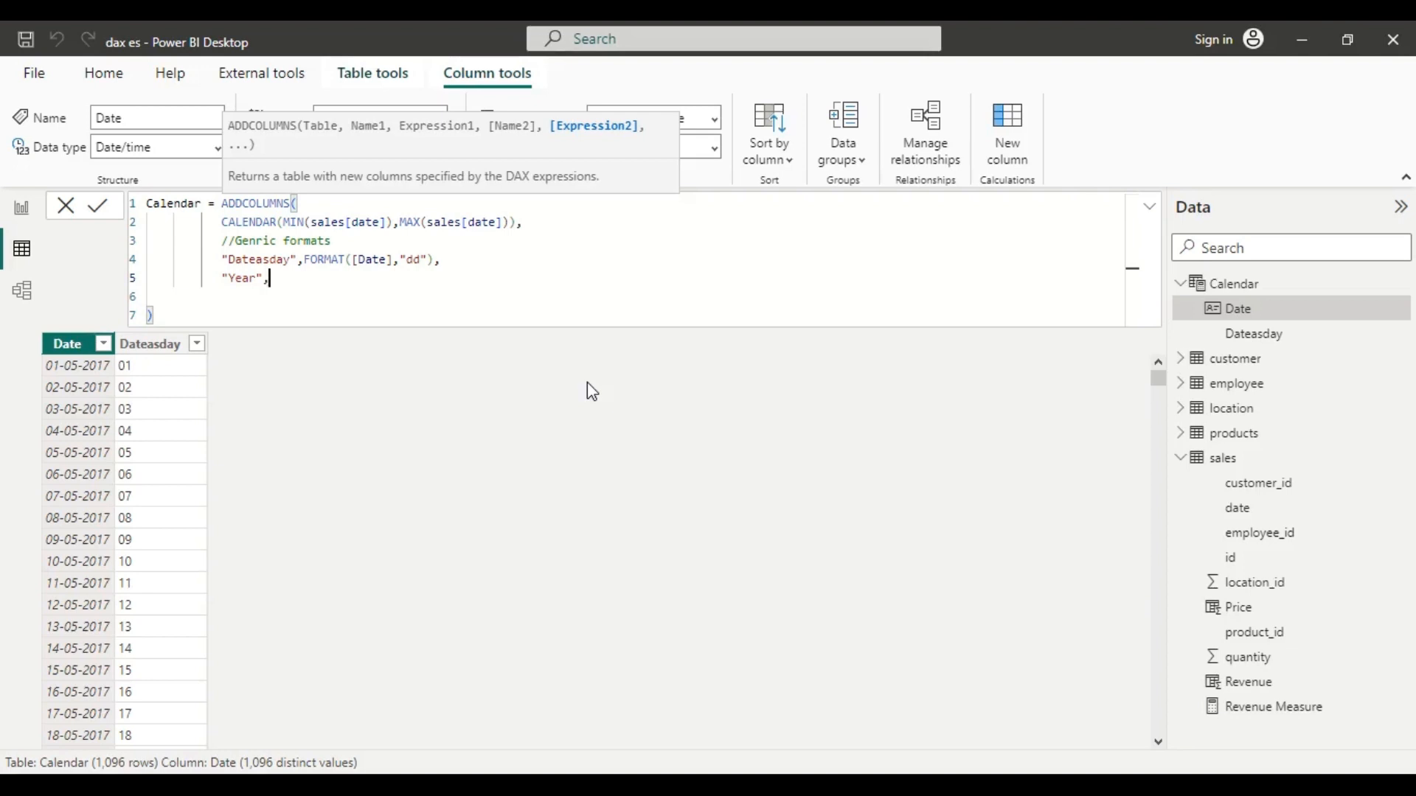
text(Yea)
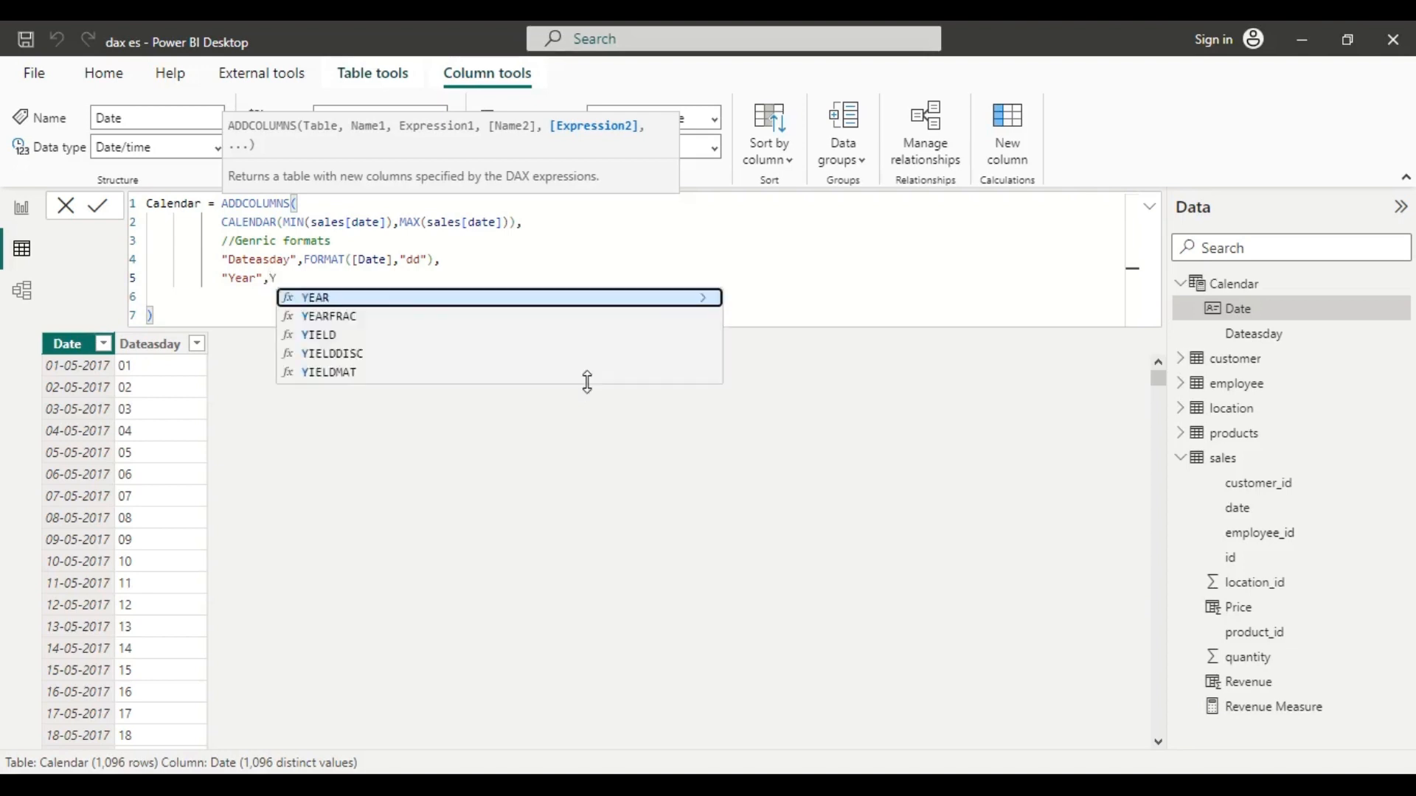
key(Tab)
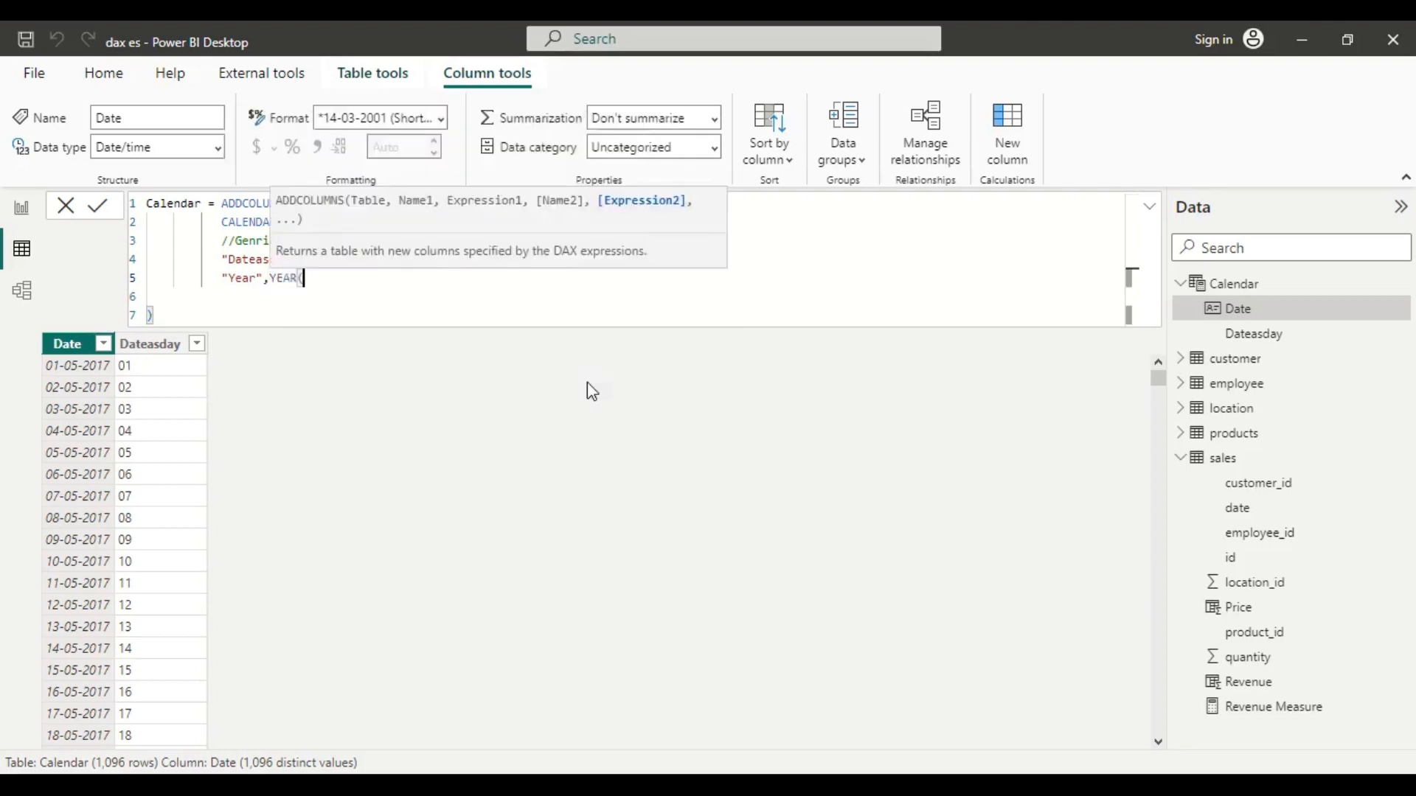
text(()
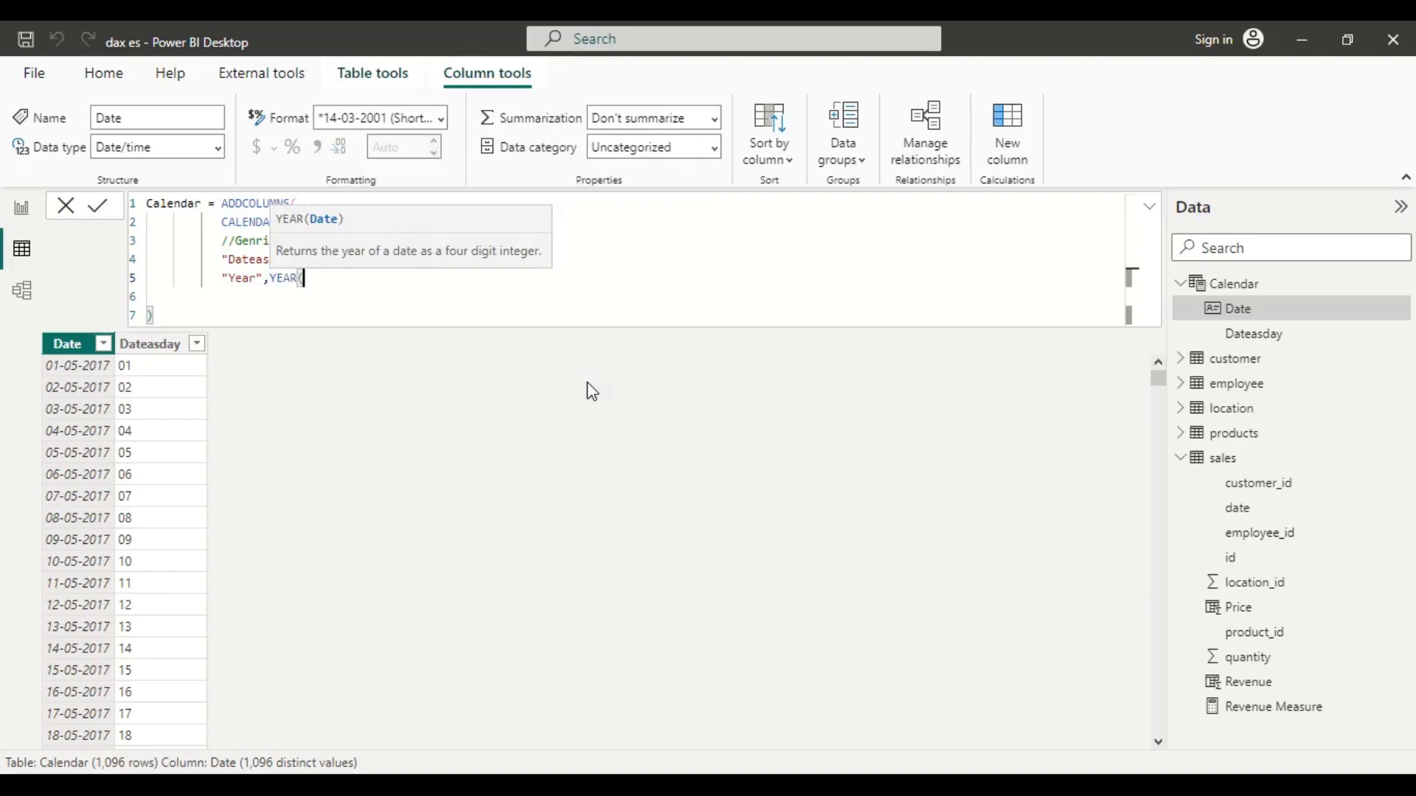
text([)
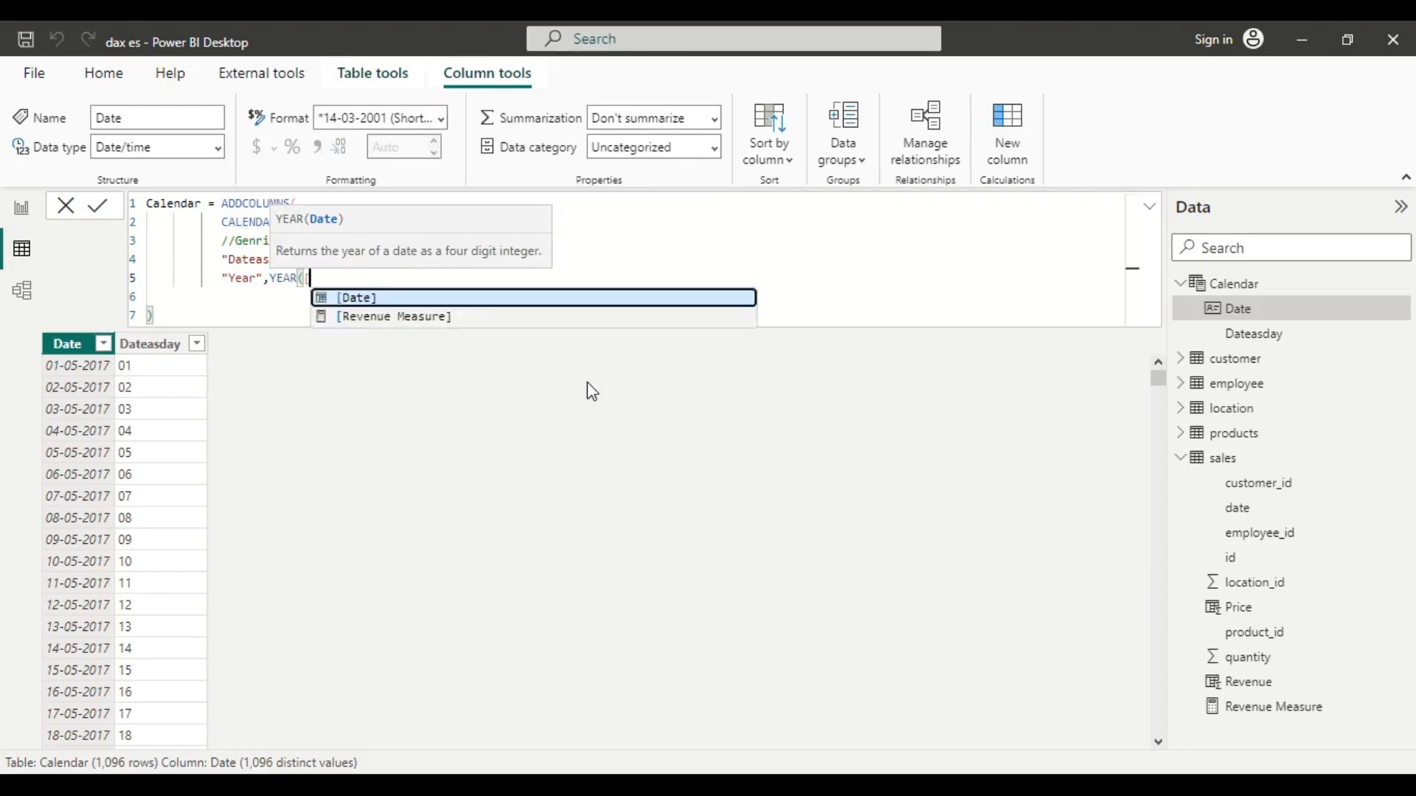
key(Tab)
text())
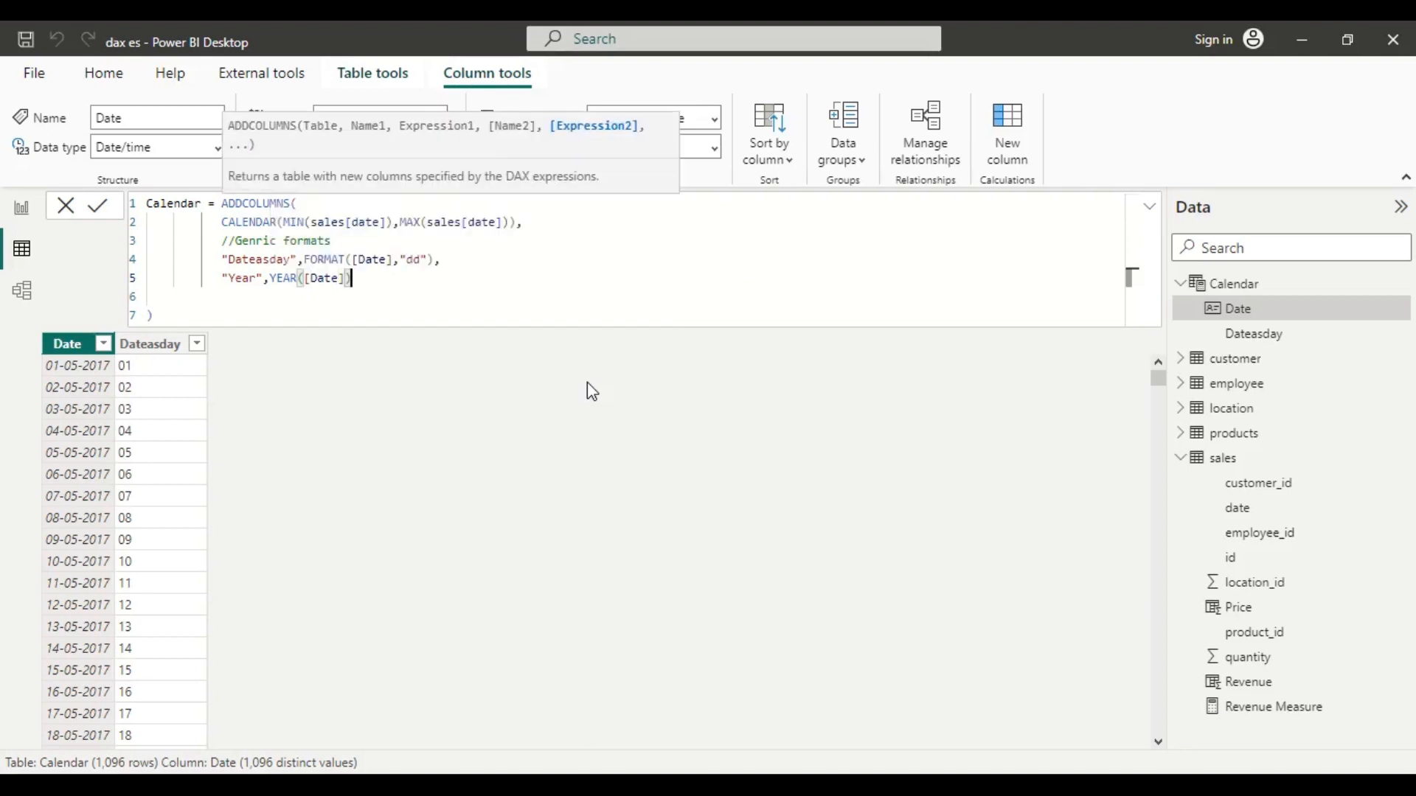
text())
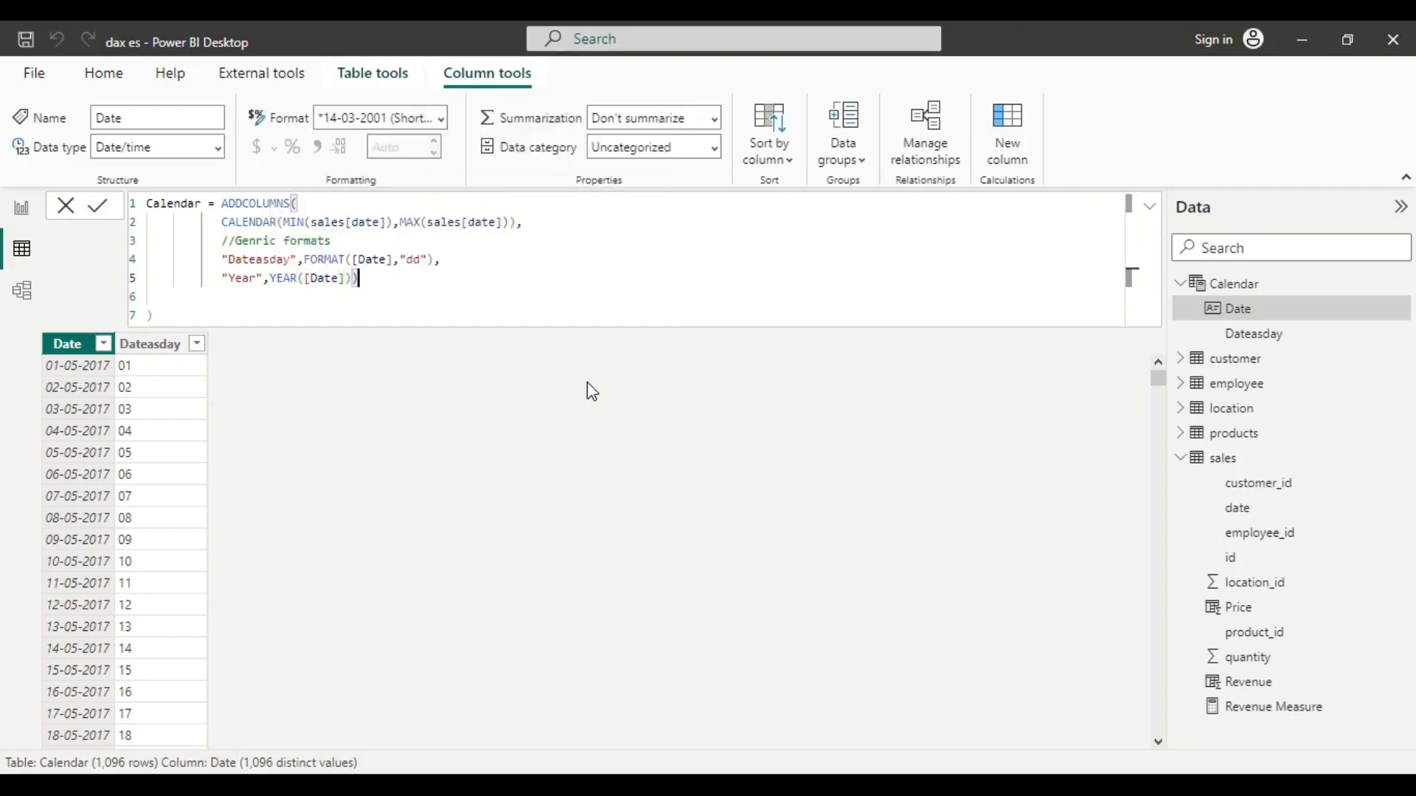
Step: Remove the surplus closing parenthesis after YEAR([Date]), commit the formula and check the Year values in the Calendar table
click(89, 207)
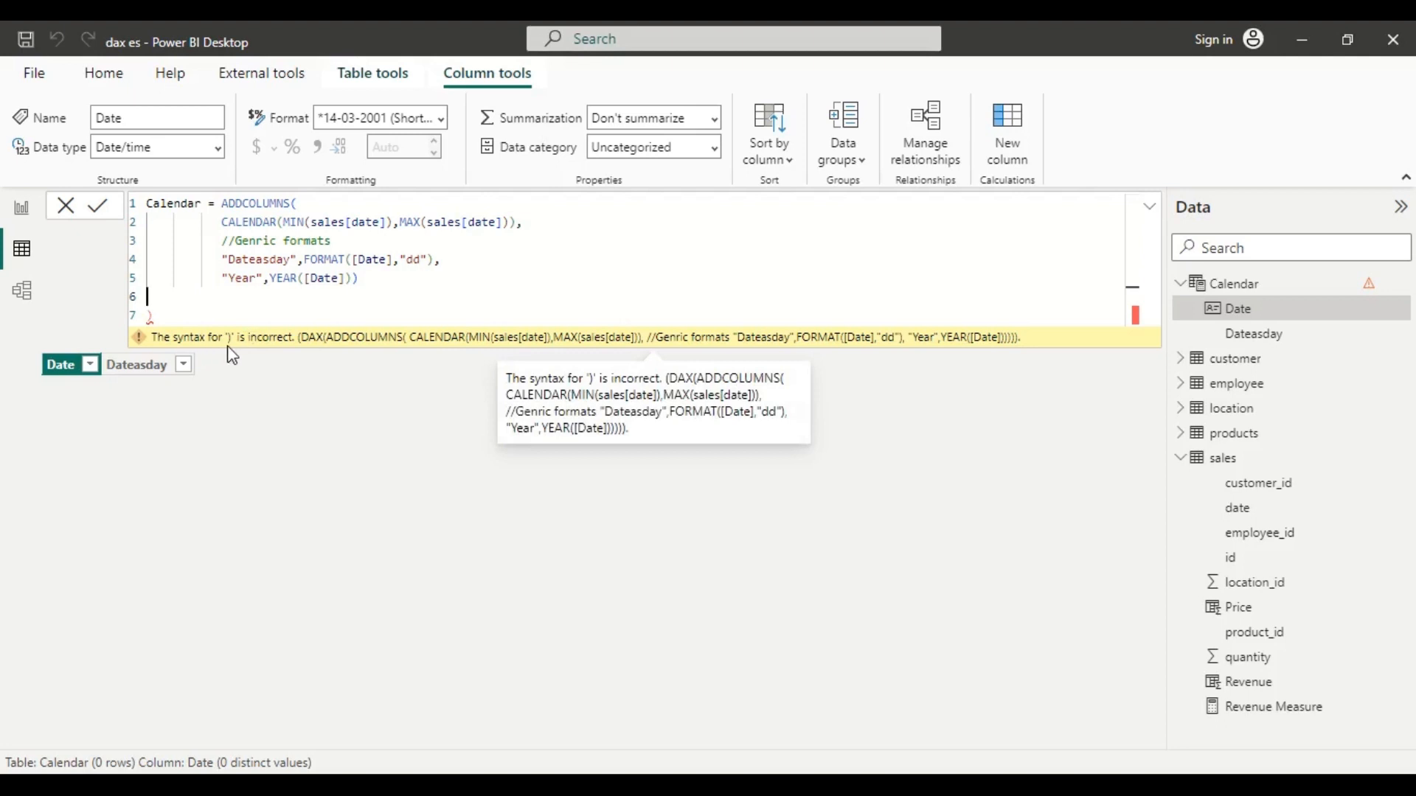
click(370, 283)
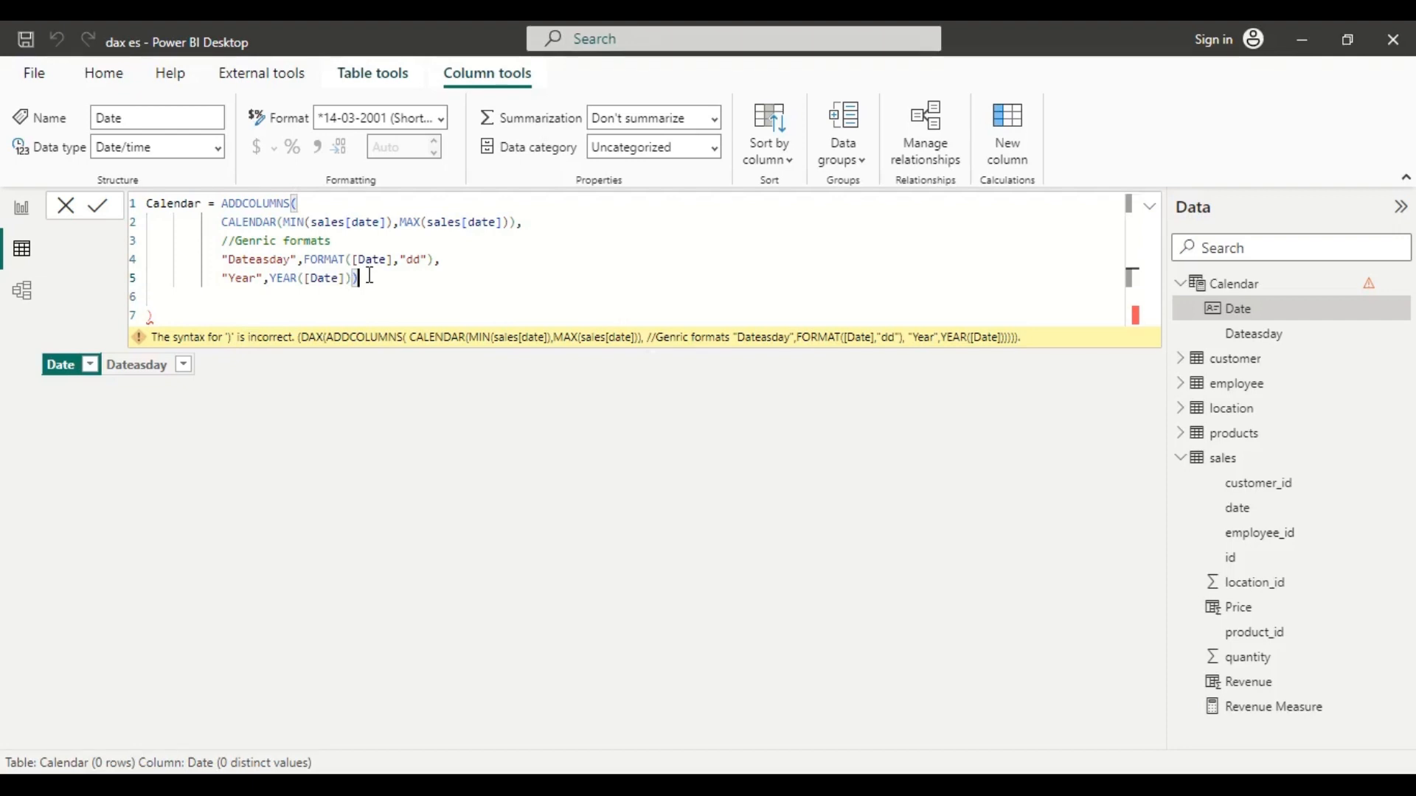
key(BackSpace)
click(108, 206)
click(110, 208)
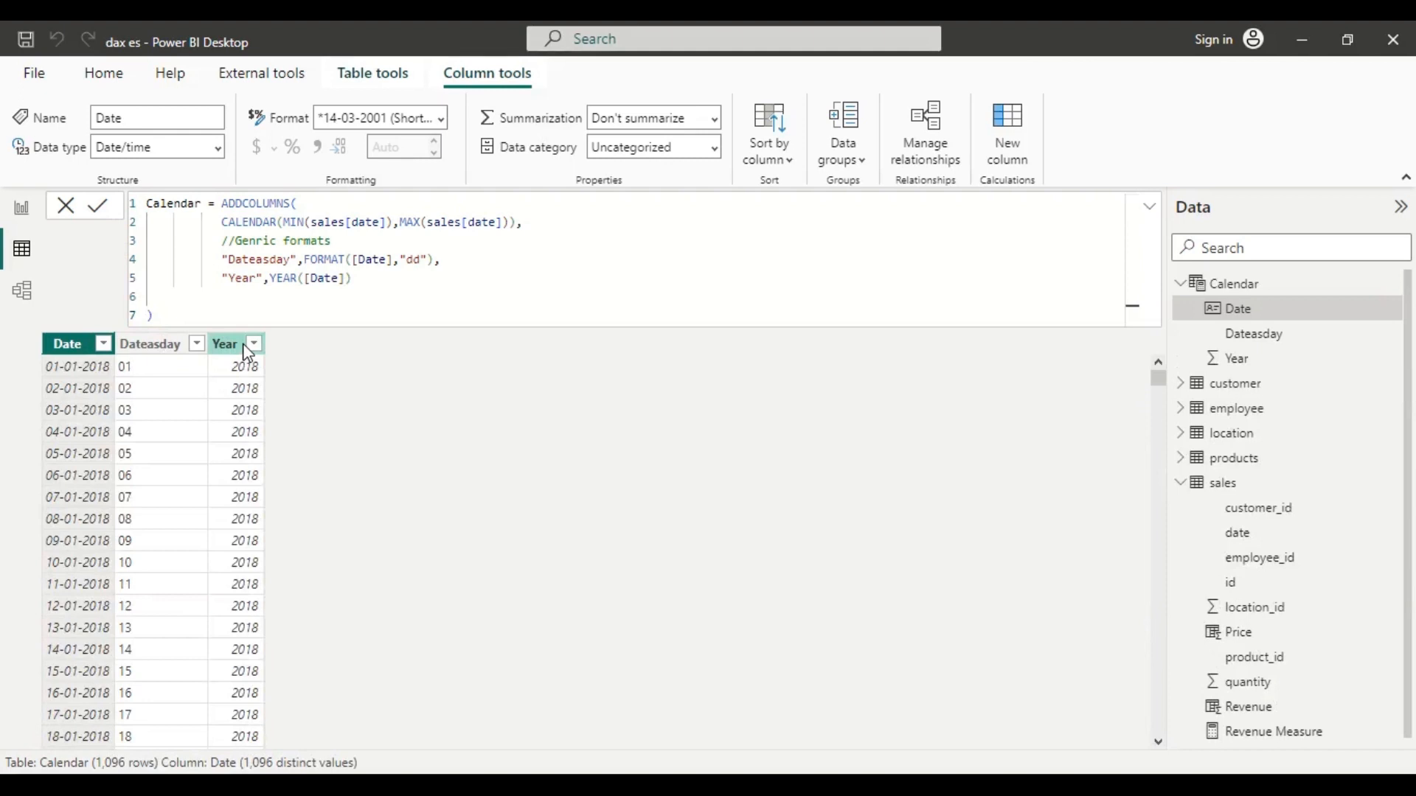
scroll(320, 610, down, 4)
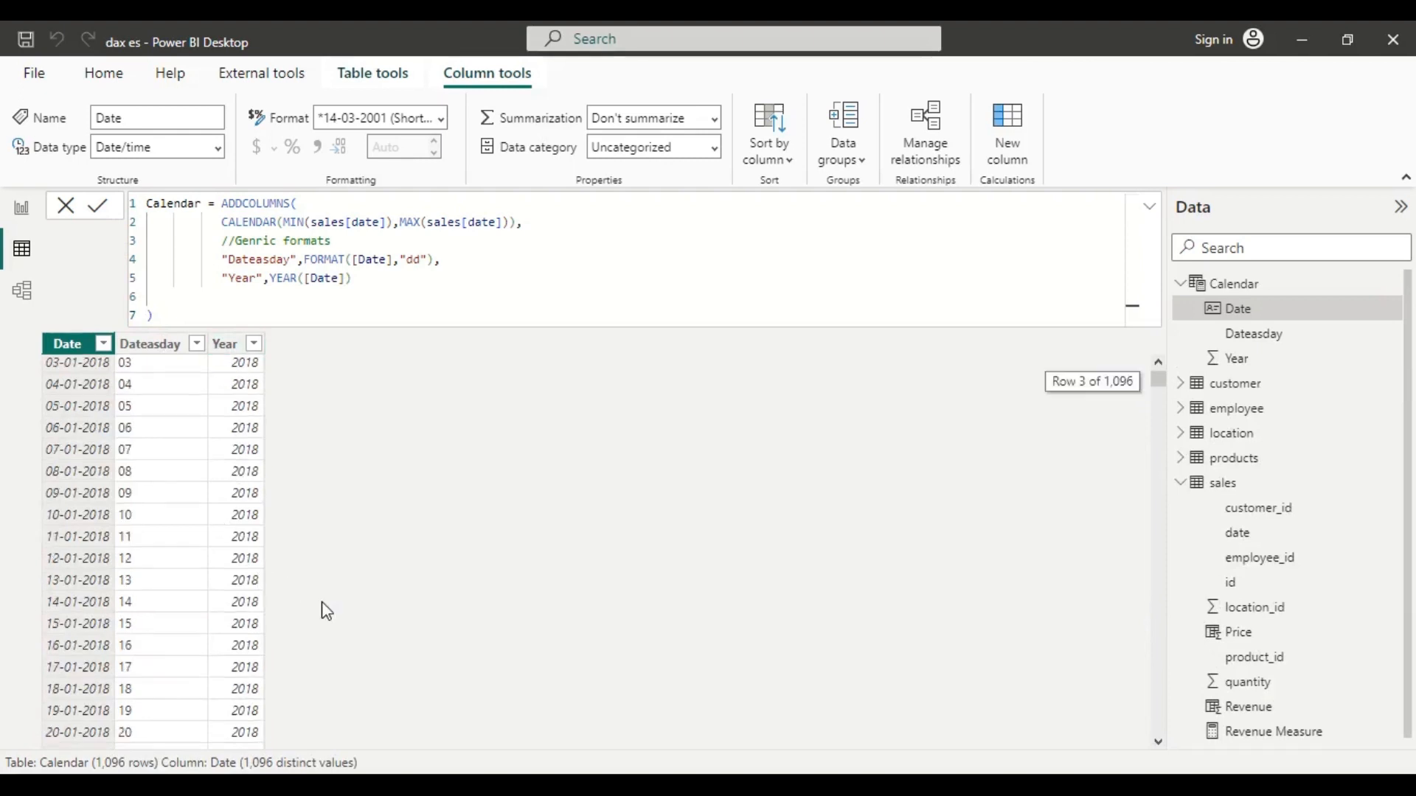
scroll(320, 611, down, 3)
scroll(321, 611, up, 7)
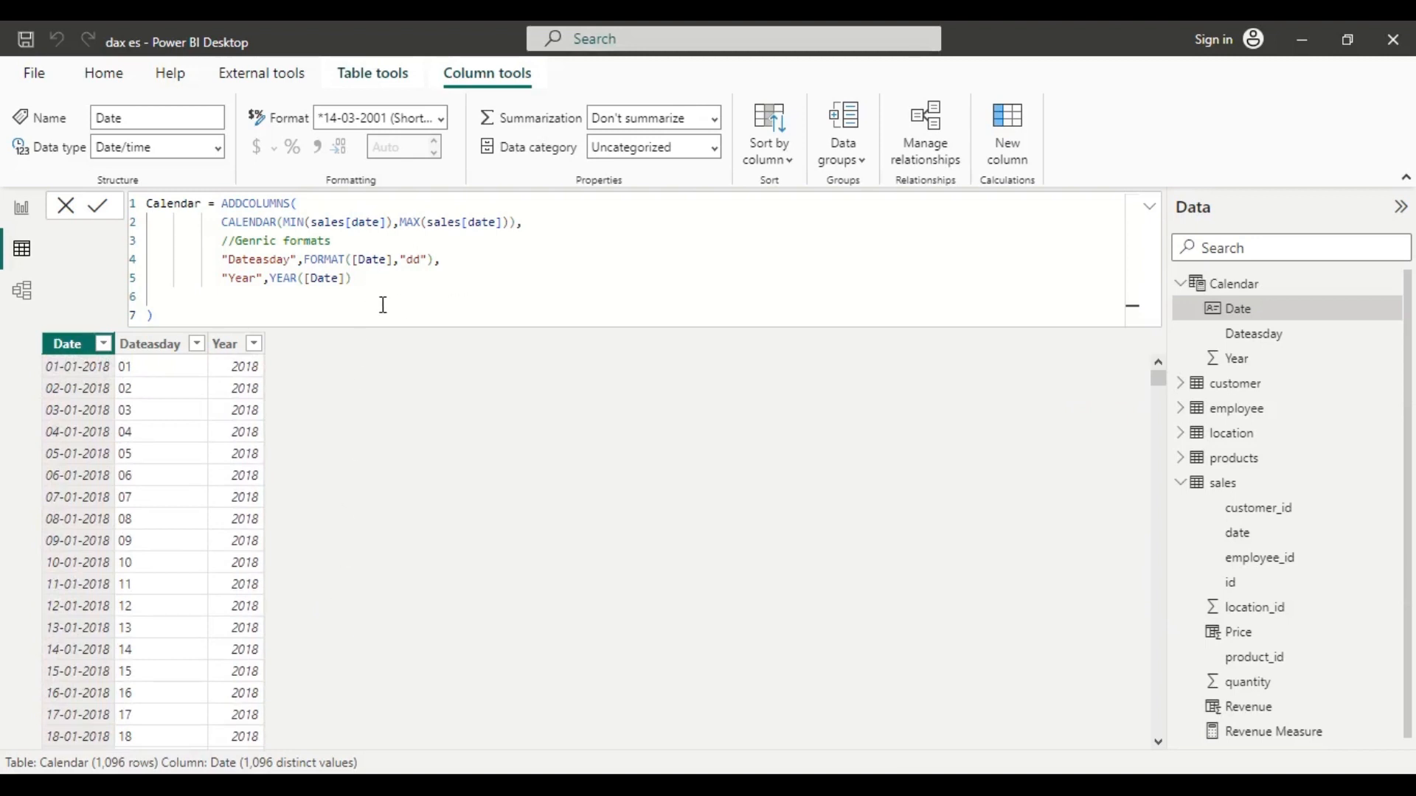
Step: Add a comma after the Year definition and enter the column name "Quarter" followed by a comma on a new line
click(362, 278)
text(,)
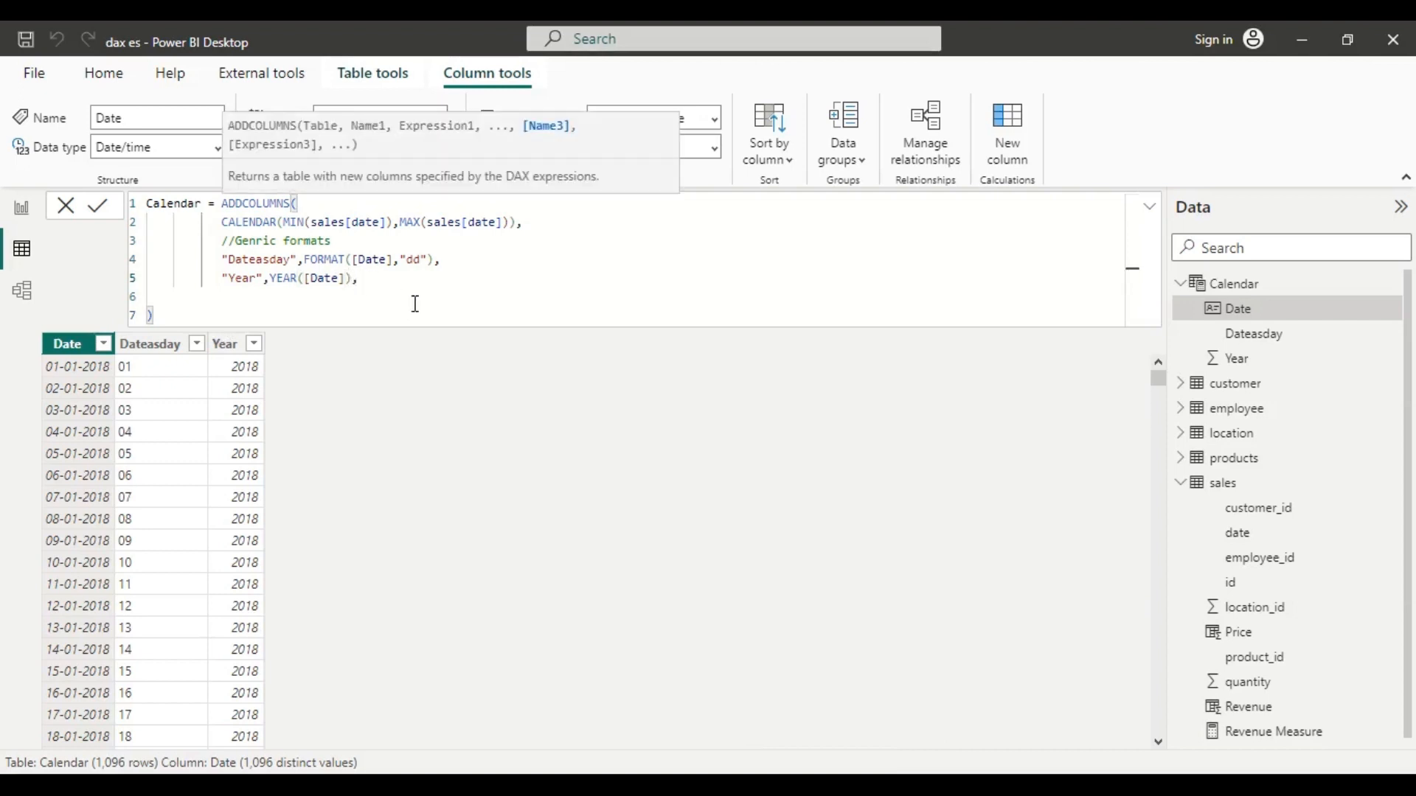
key(shift+Return)
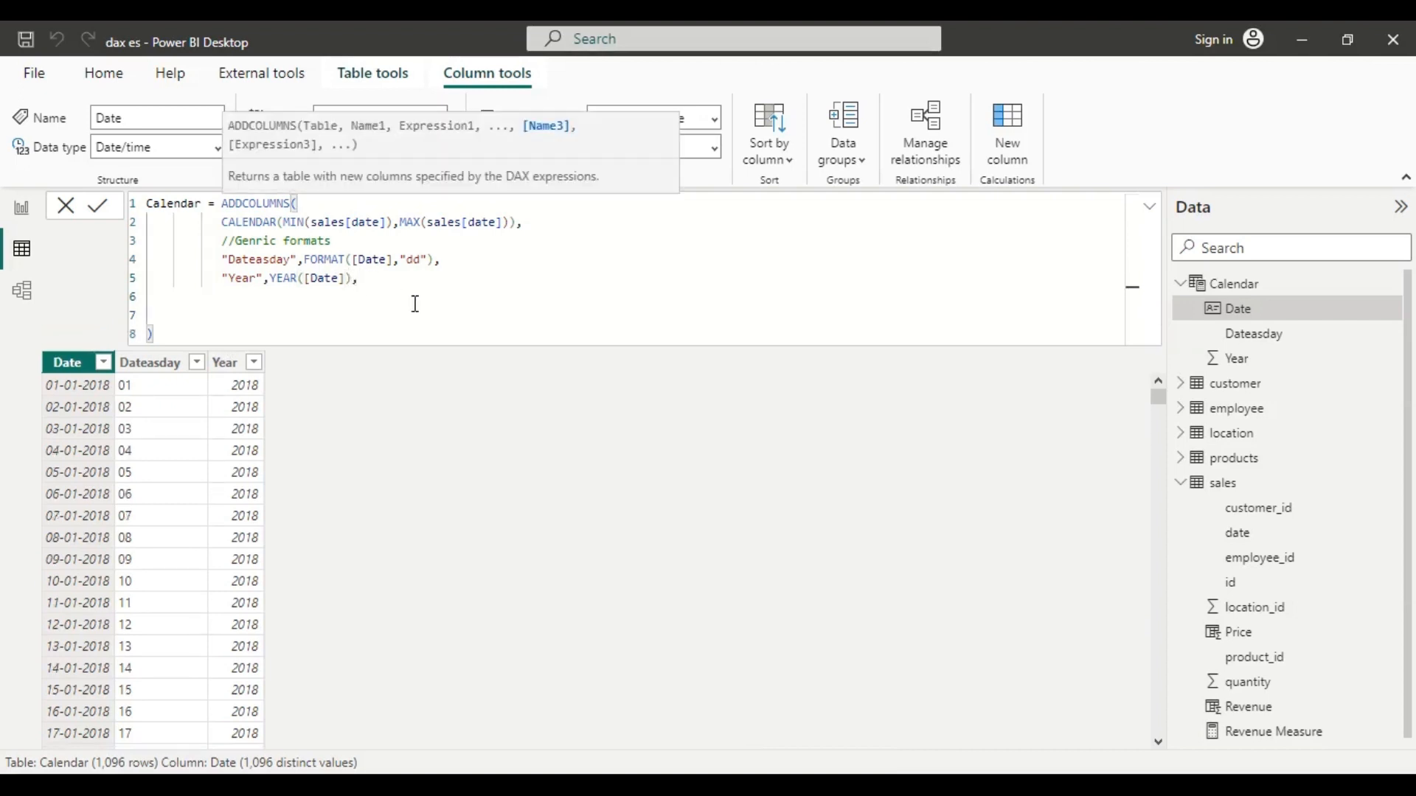
text("")
text(Qua)
text(rter)
key(Right)
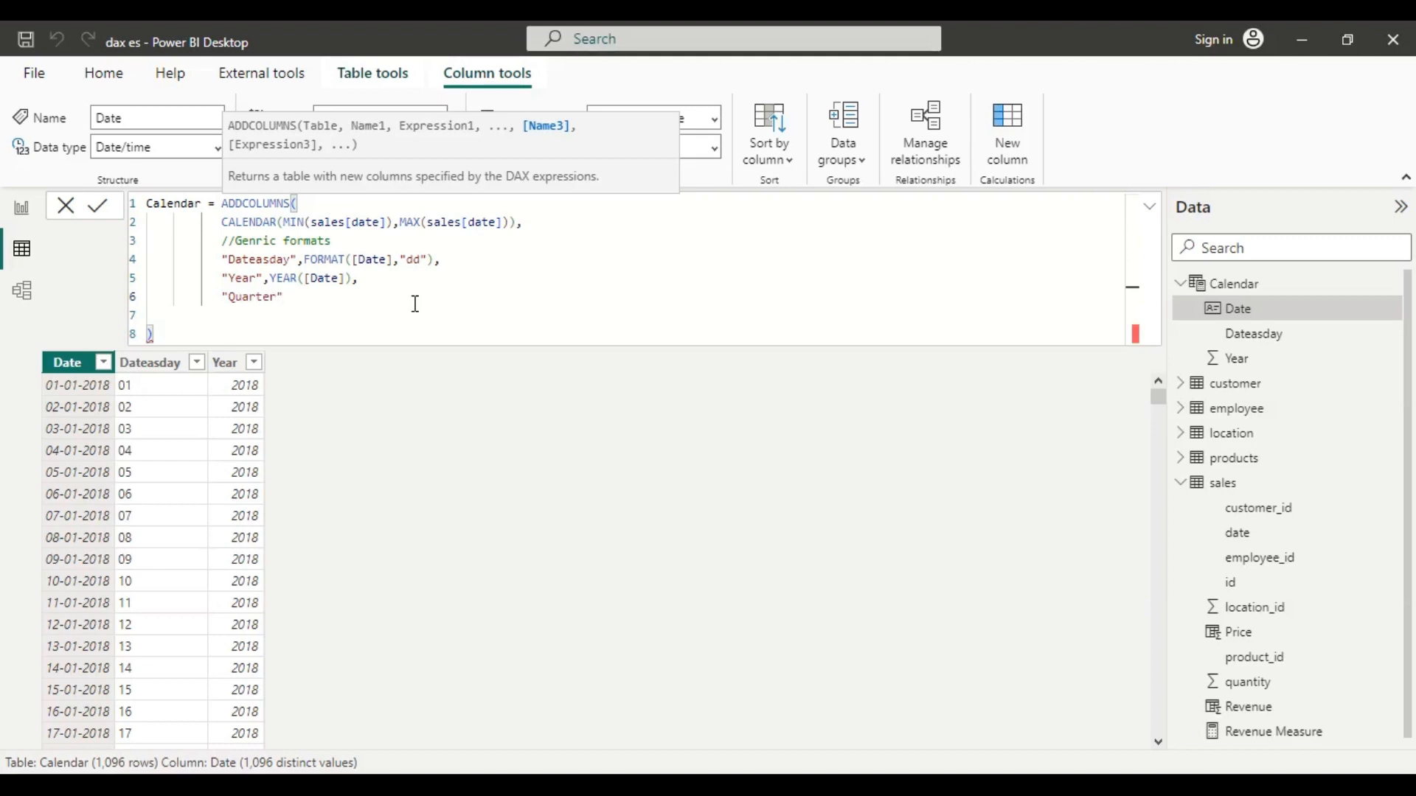
text(,)
Step: Define the Quarter column's expression as FORMAT([Date],"Q")
text(fom)
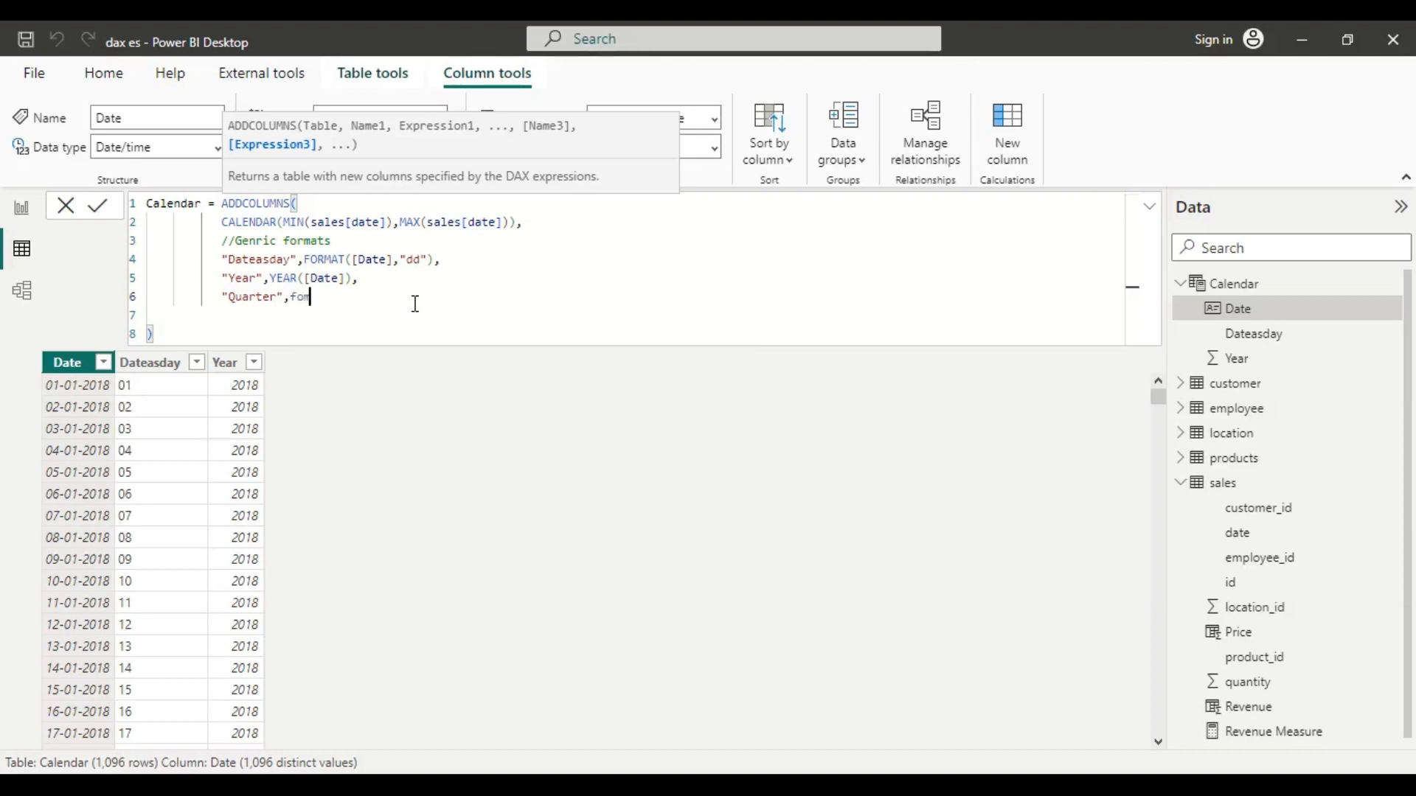
text(at)
key(BackSpace)
key(BackSpace)
key(BackSpace)
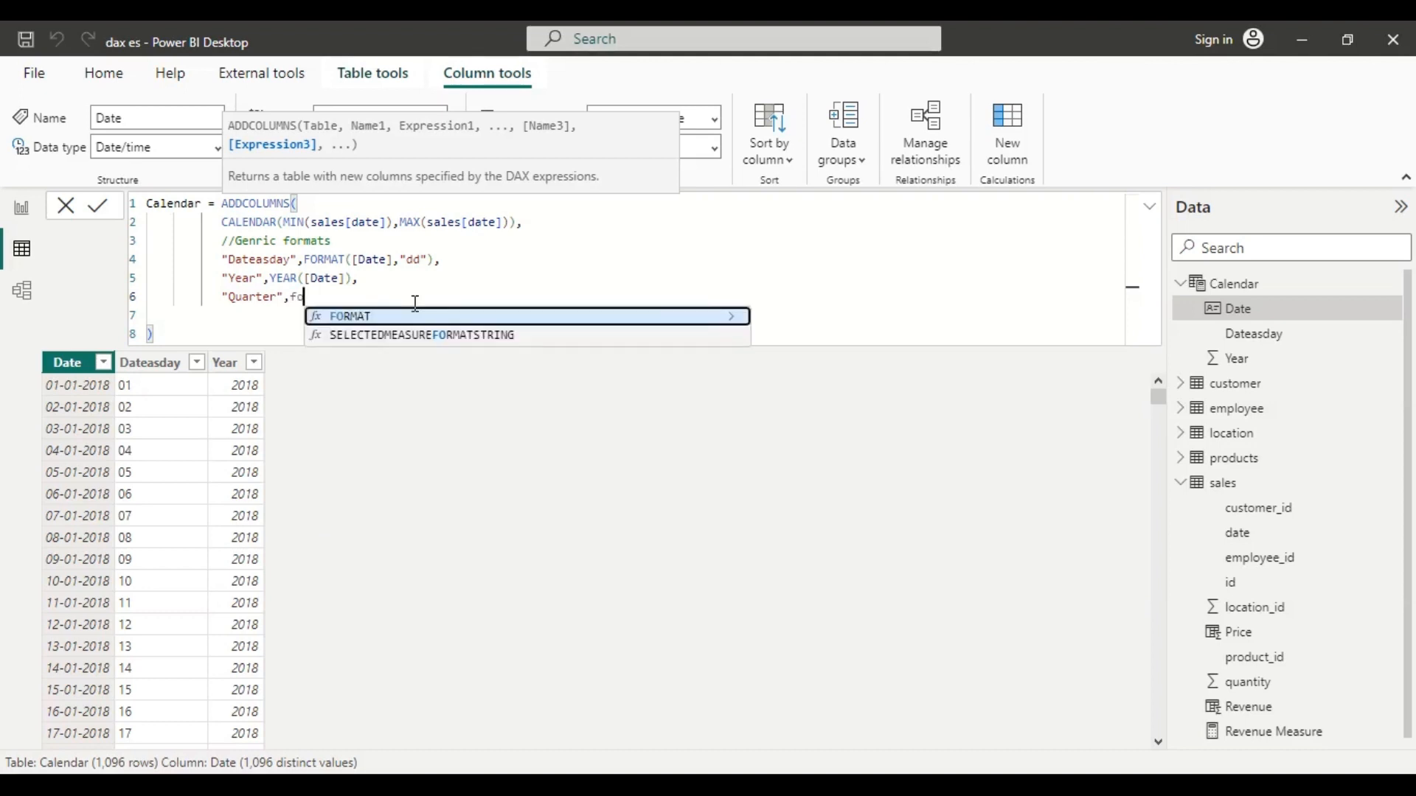
key(Tab)
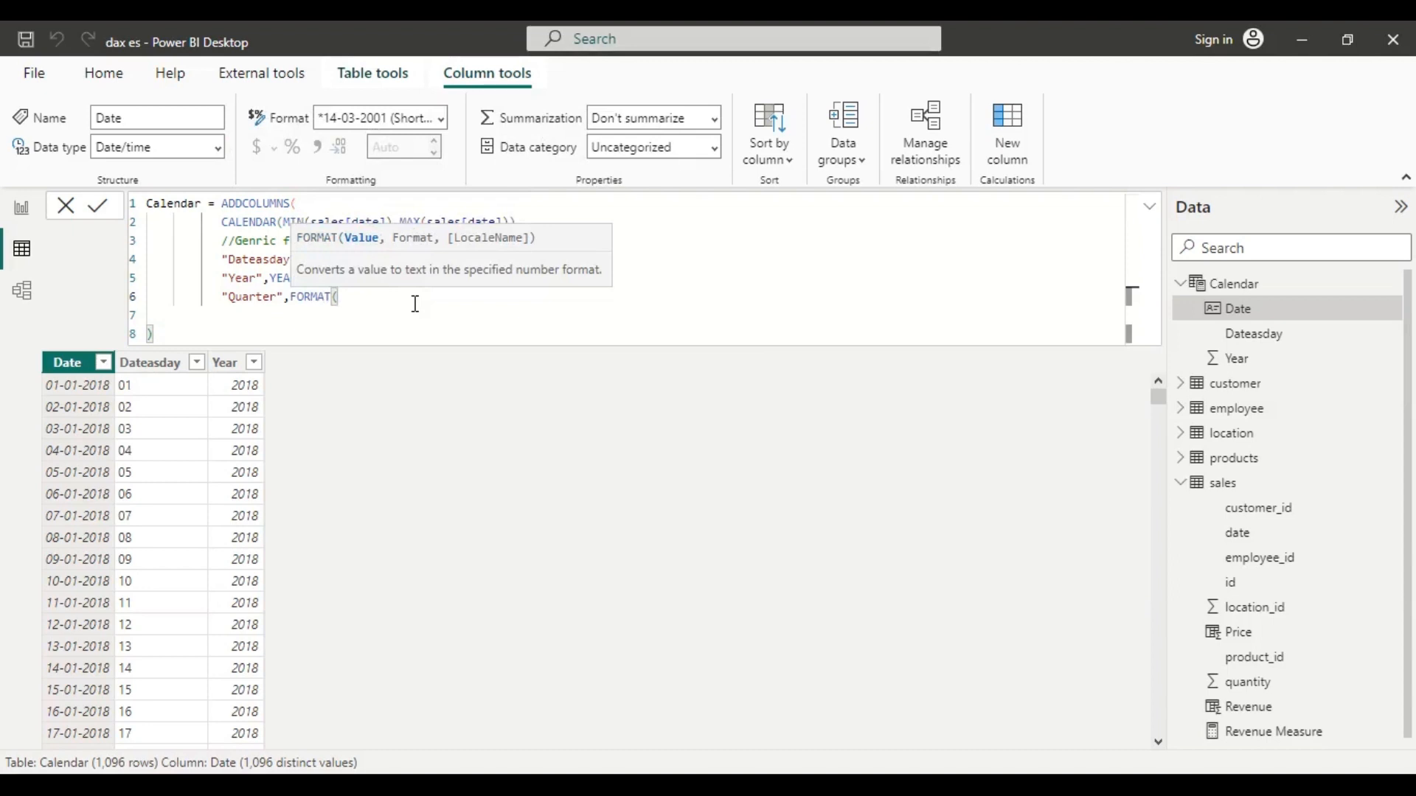
text([)
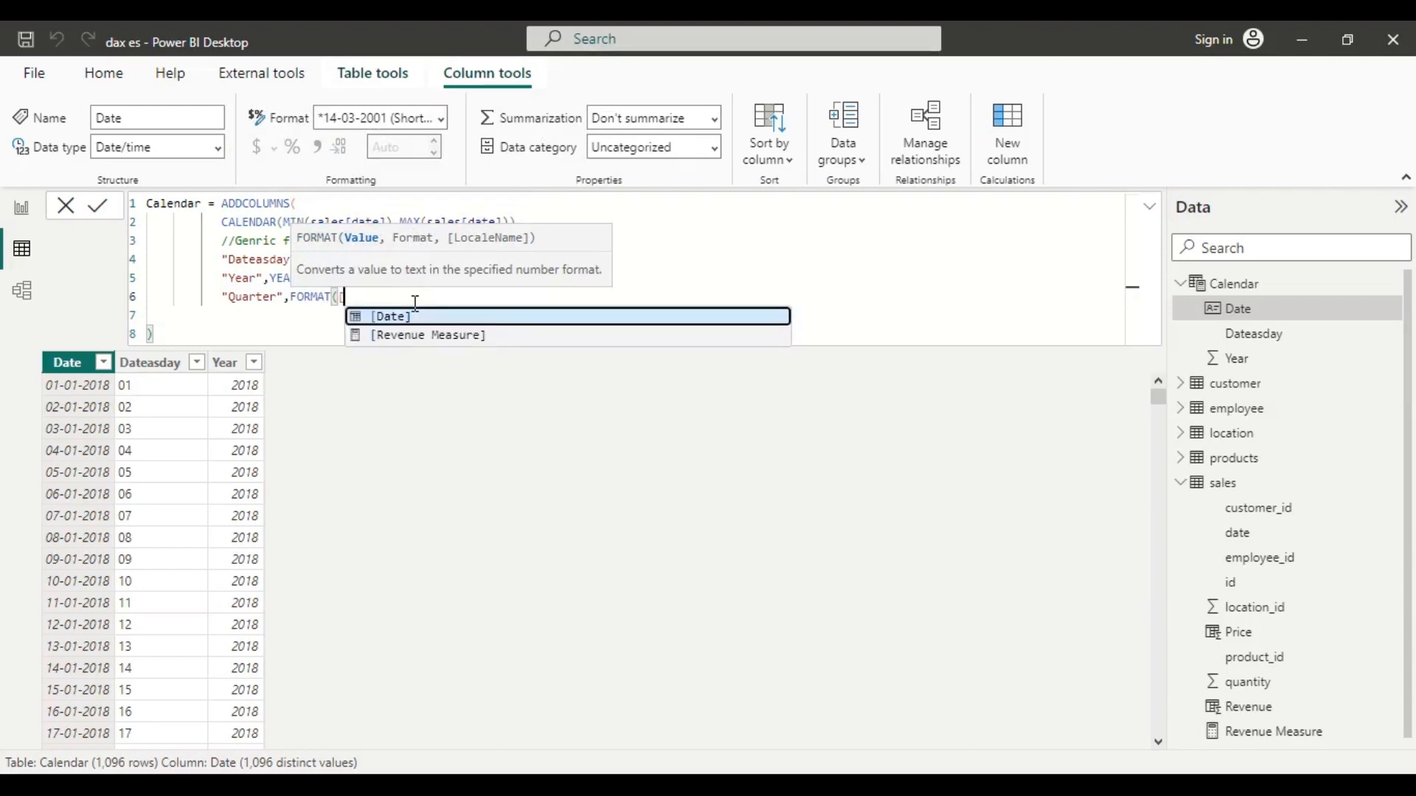
key(Tab)
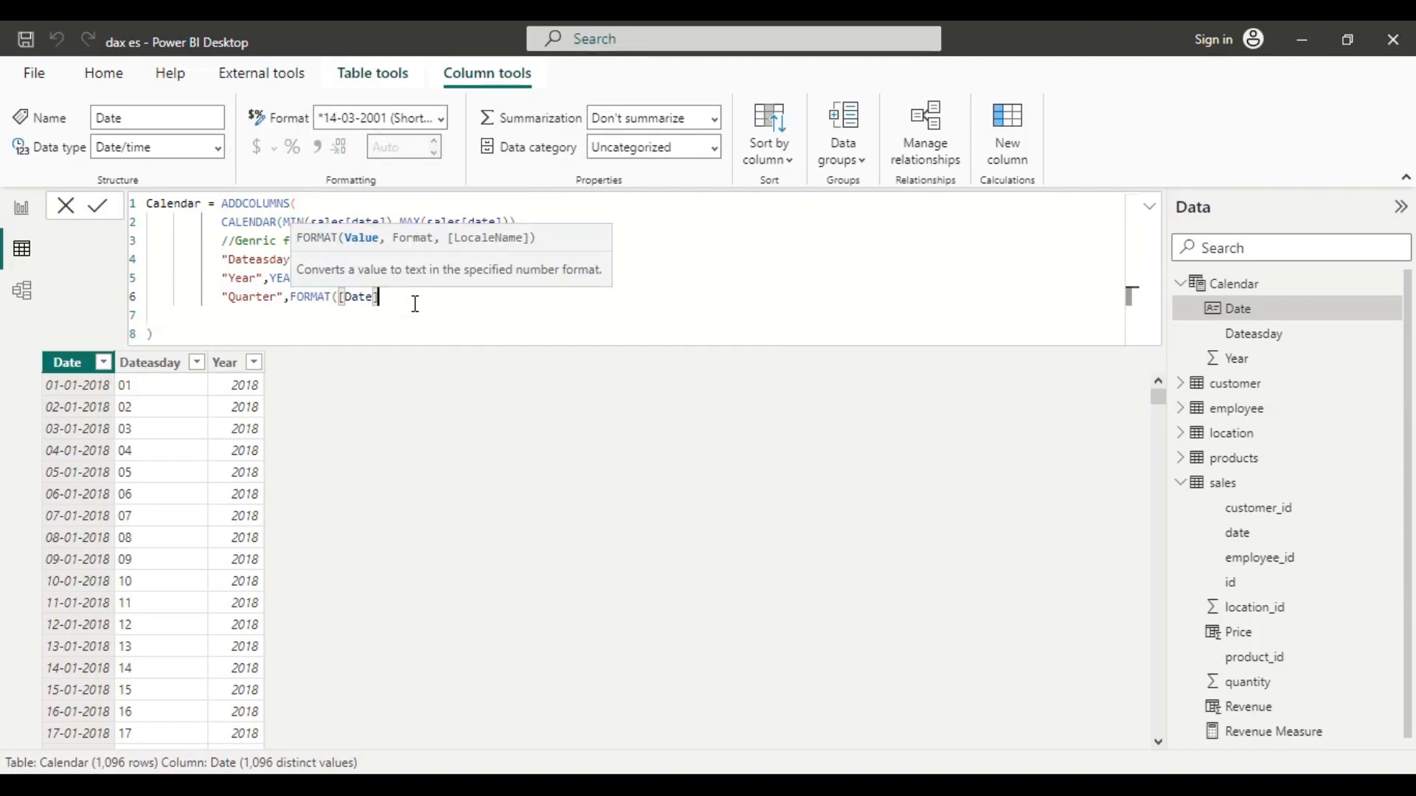
text(,"")
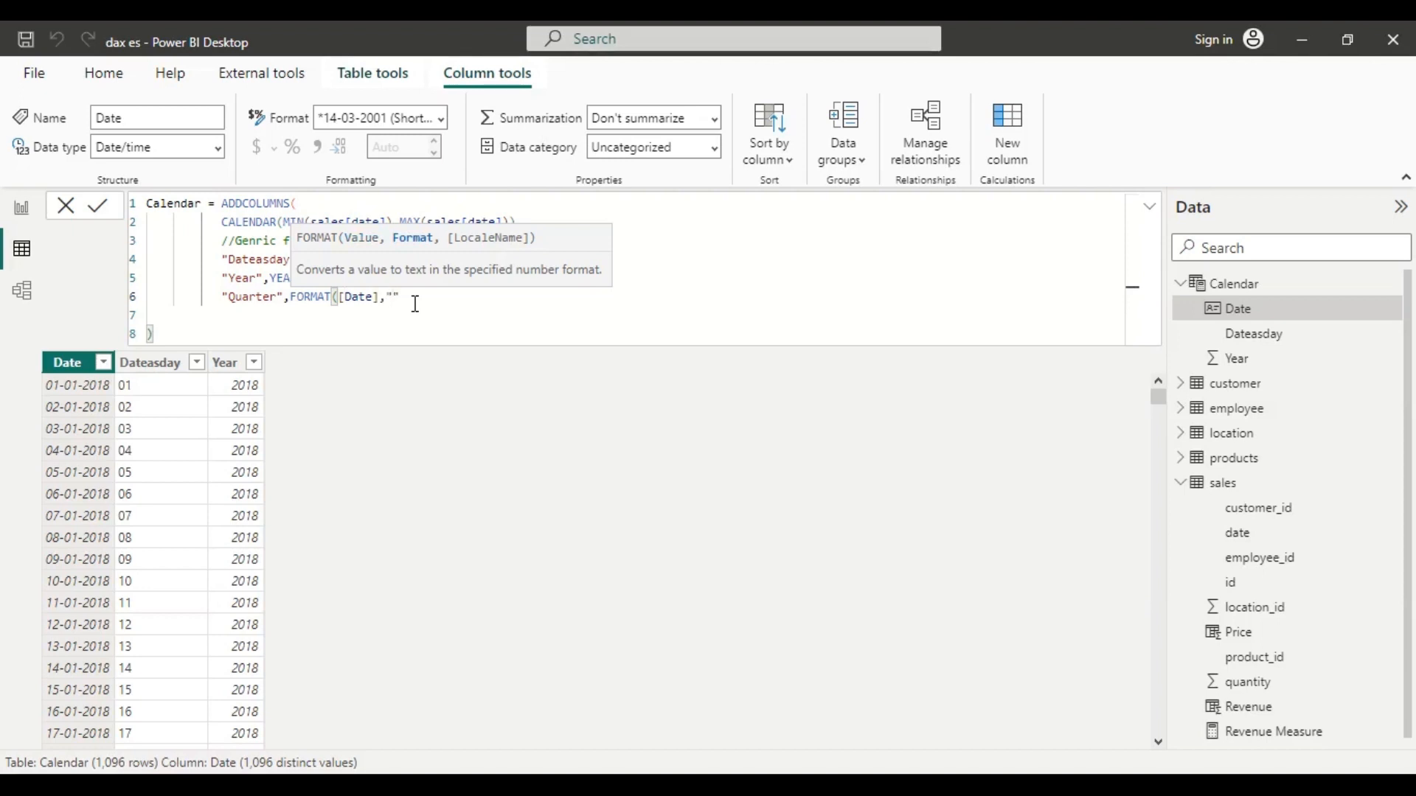
text(Q)
text())
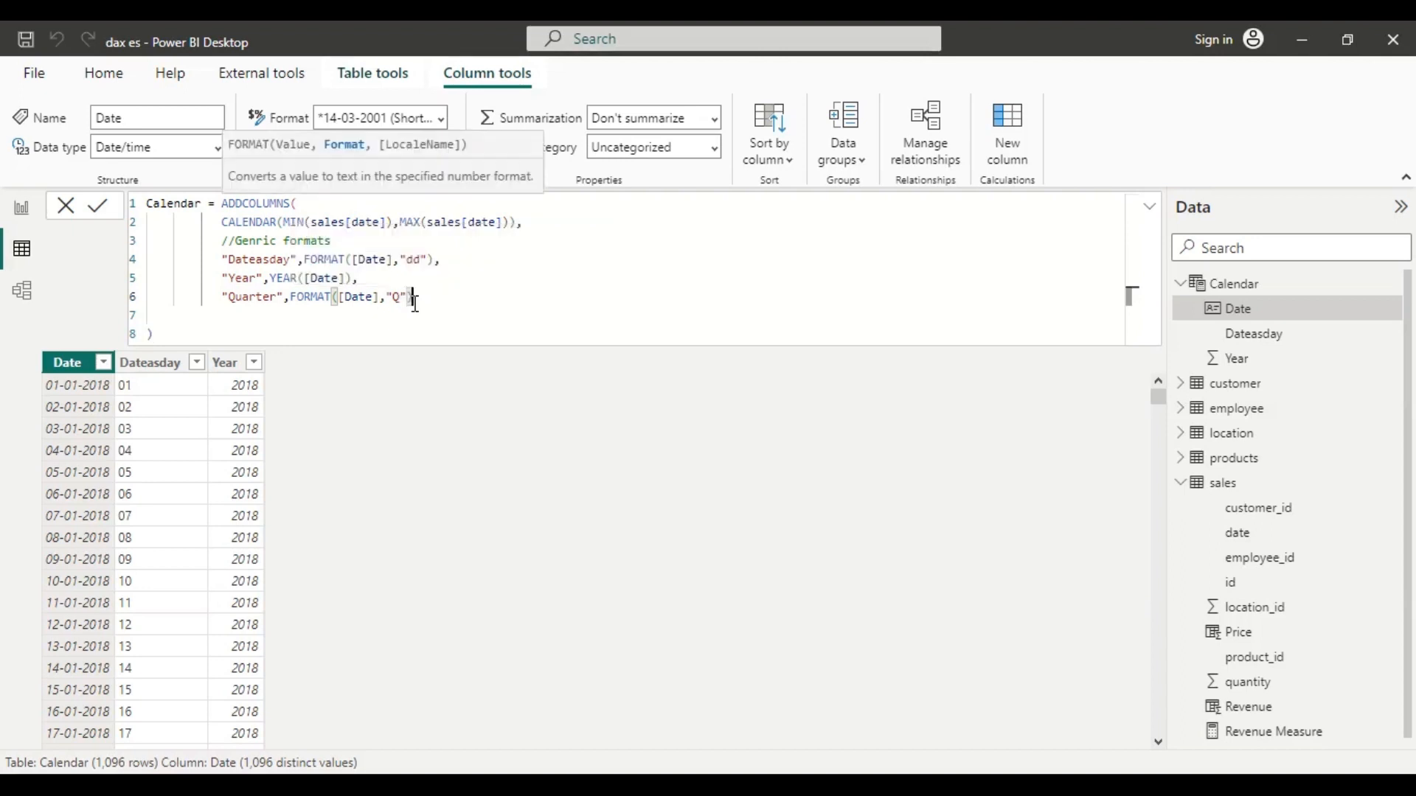
Step: Commit the Calendar formula and look through the Quarter values across the table's rows
click(98, 207)
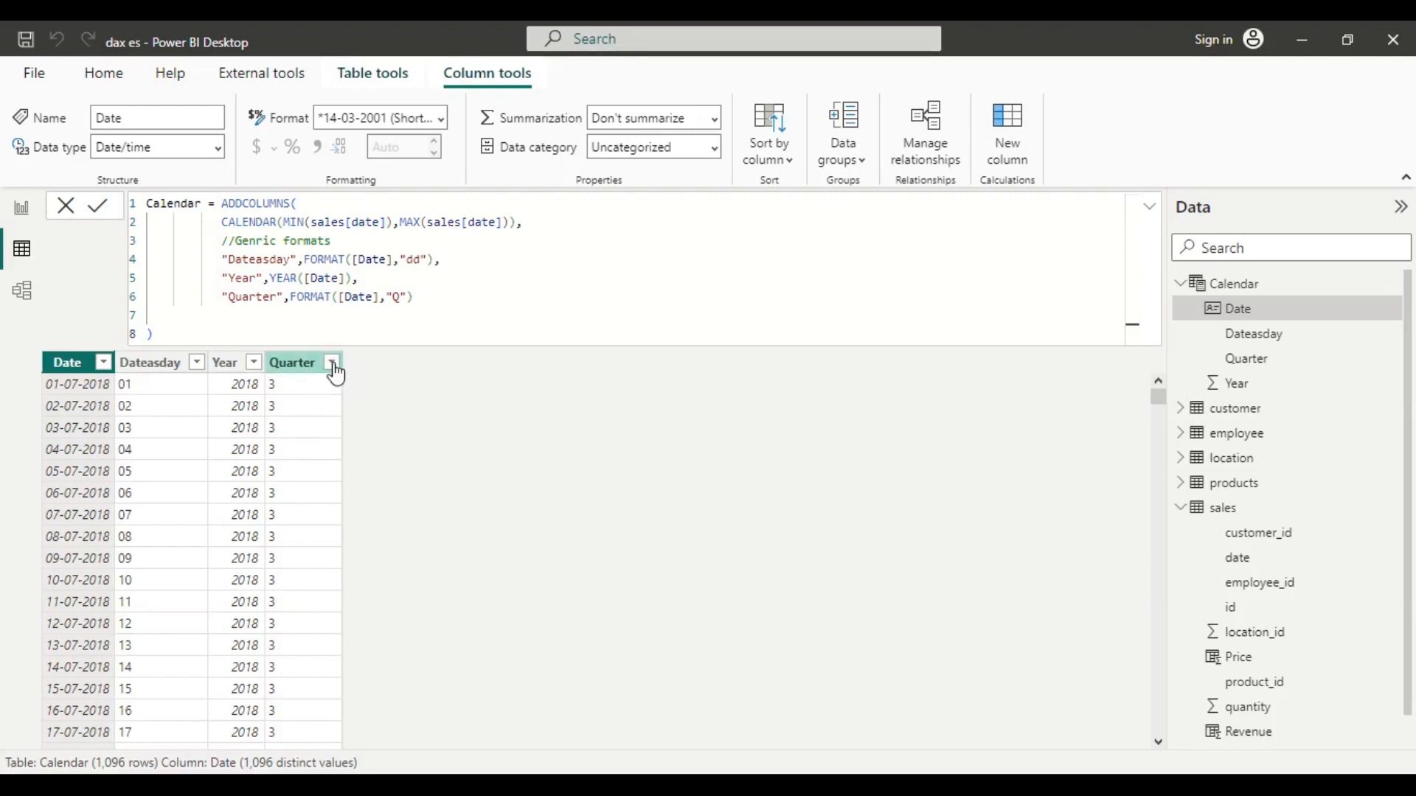
scroll(326, 483, down, 7)
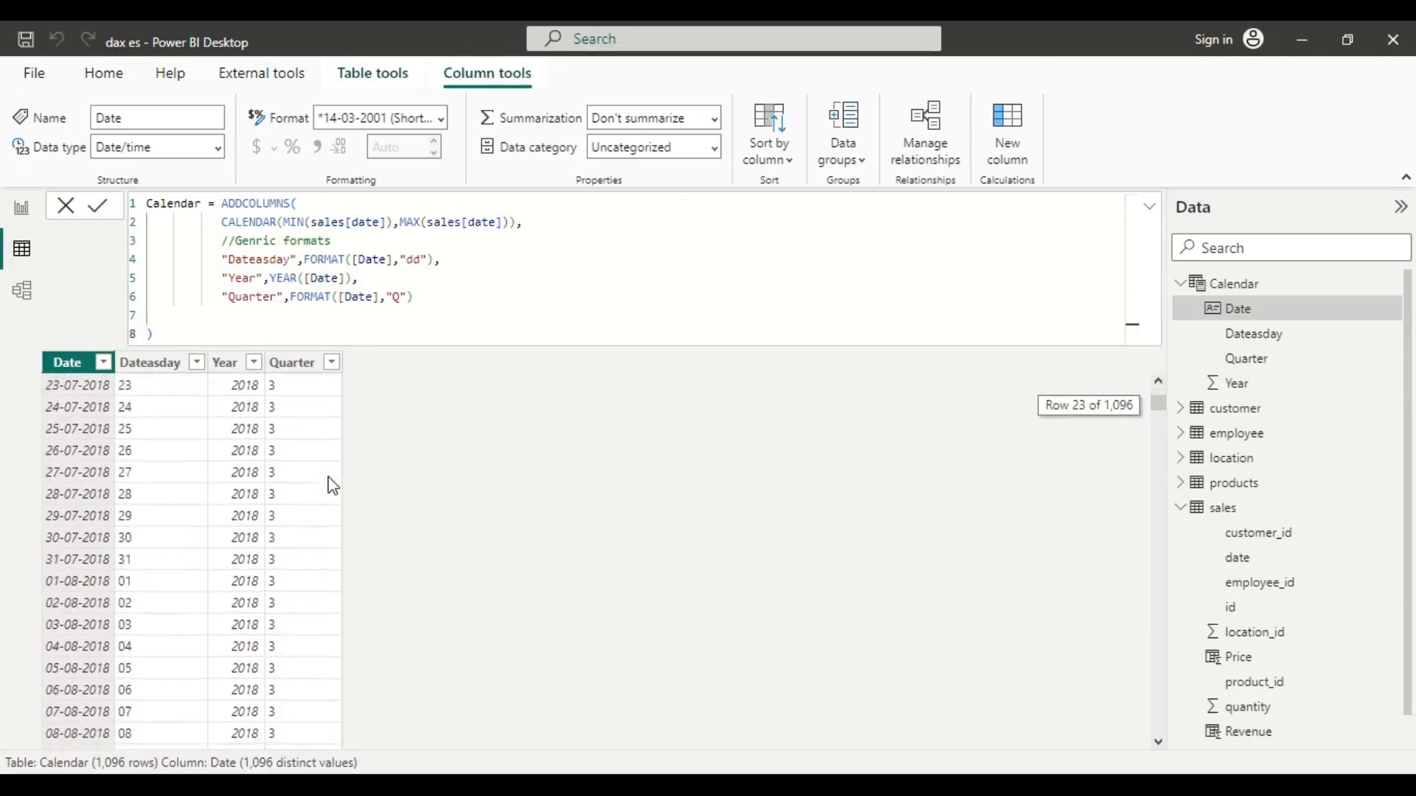
scroll(332, 485, down, 20)
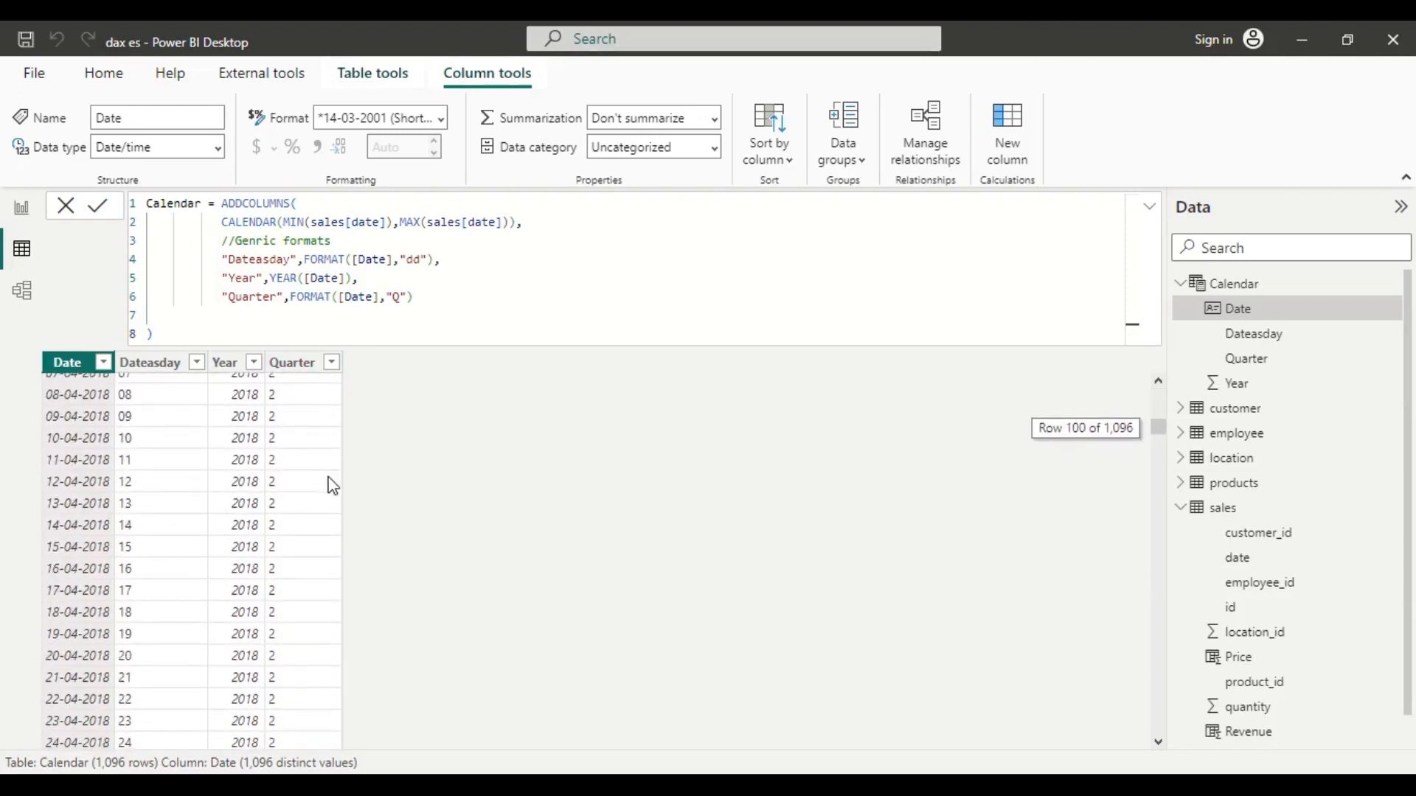
scroll(292, 484, up, 4)
scroll(292, 484, up, 20)
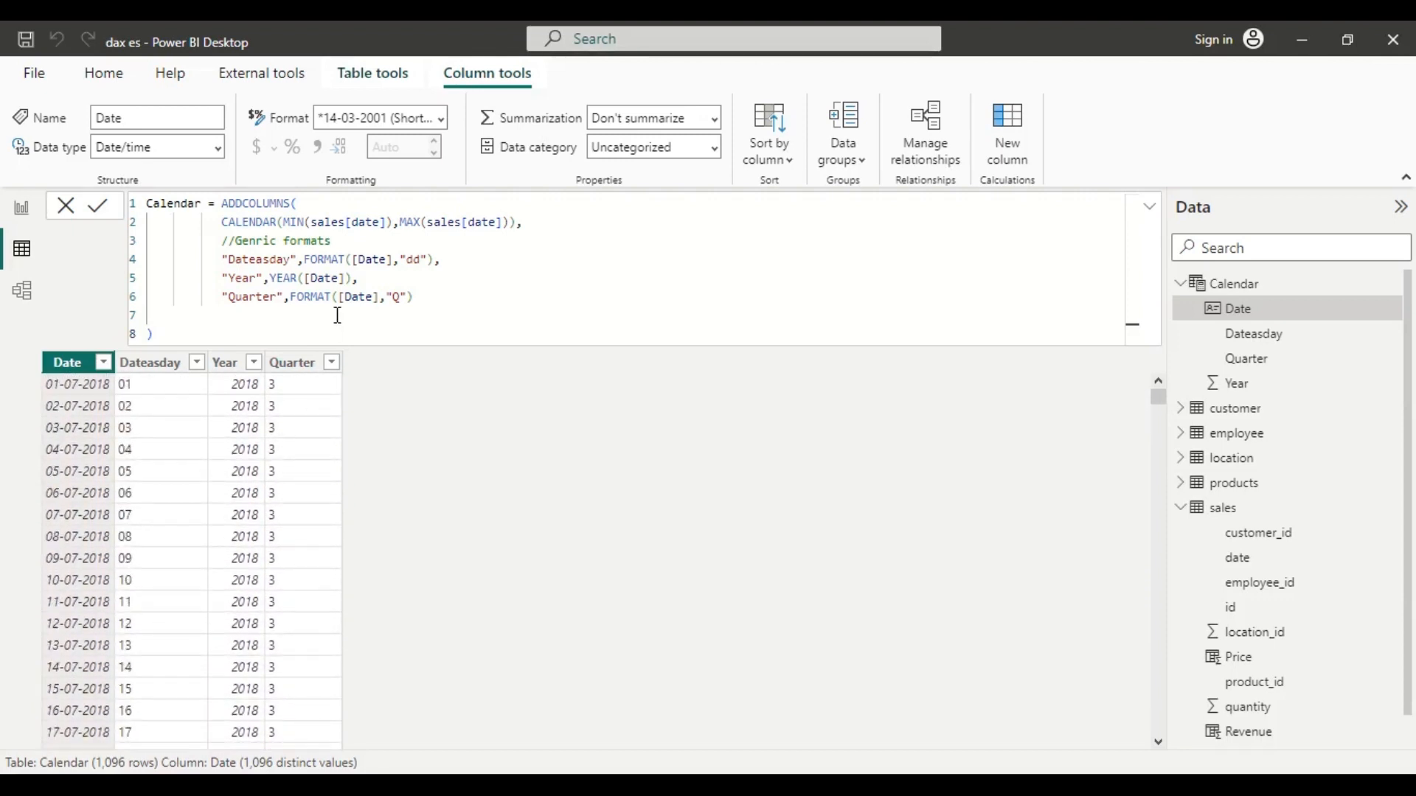
Step: Prefix the Quarter expression with the letter Q so it reads "Q" & FORMAT([Date],"Q")
click(290, 296)
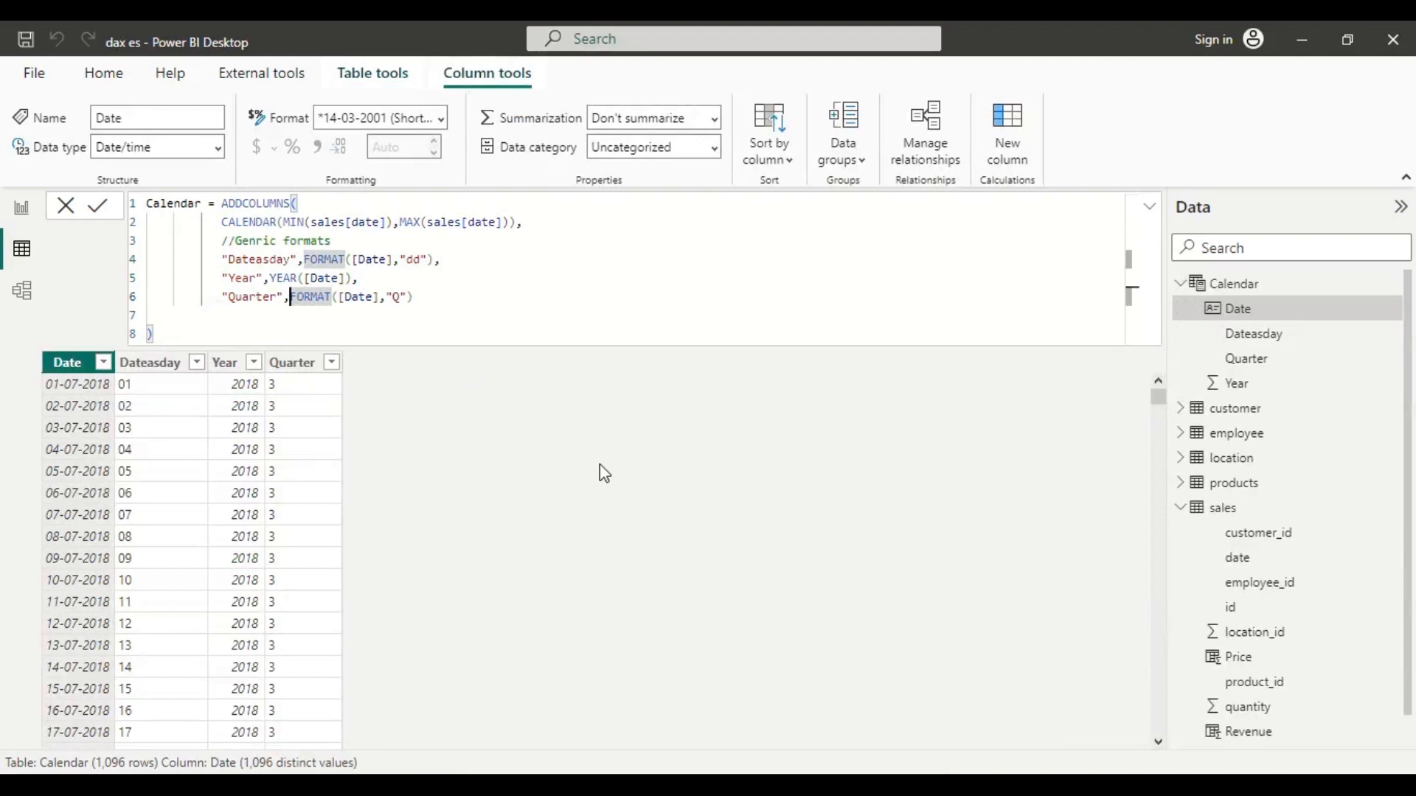
text(")
key(Left)
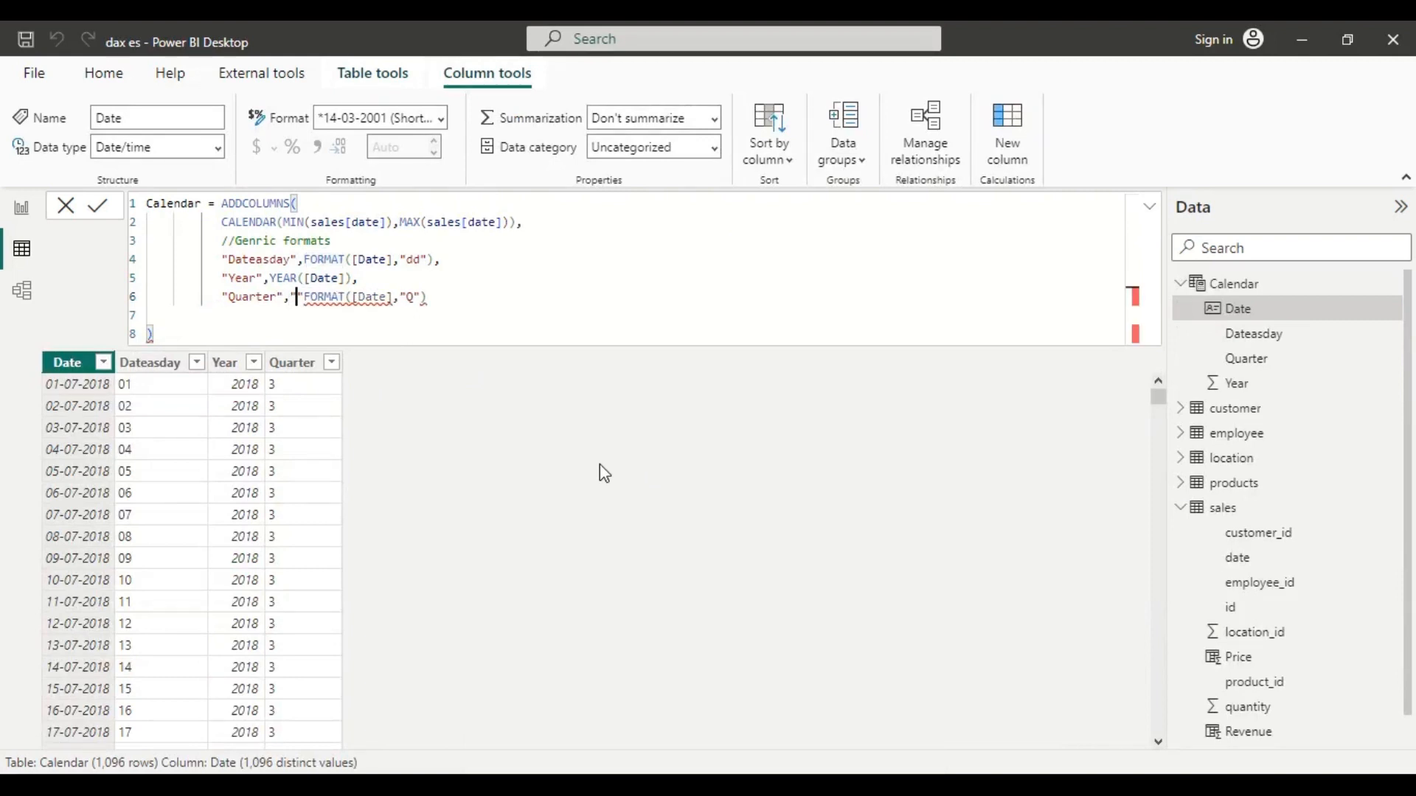
text(Q)
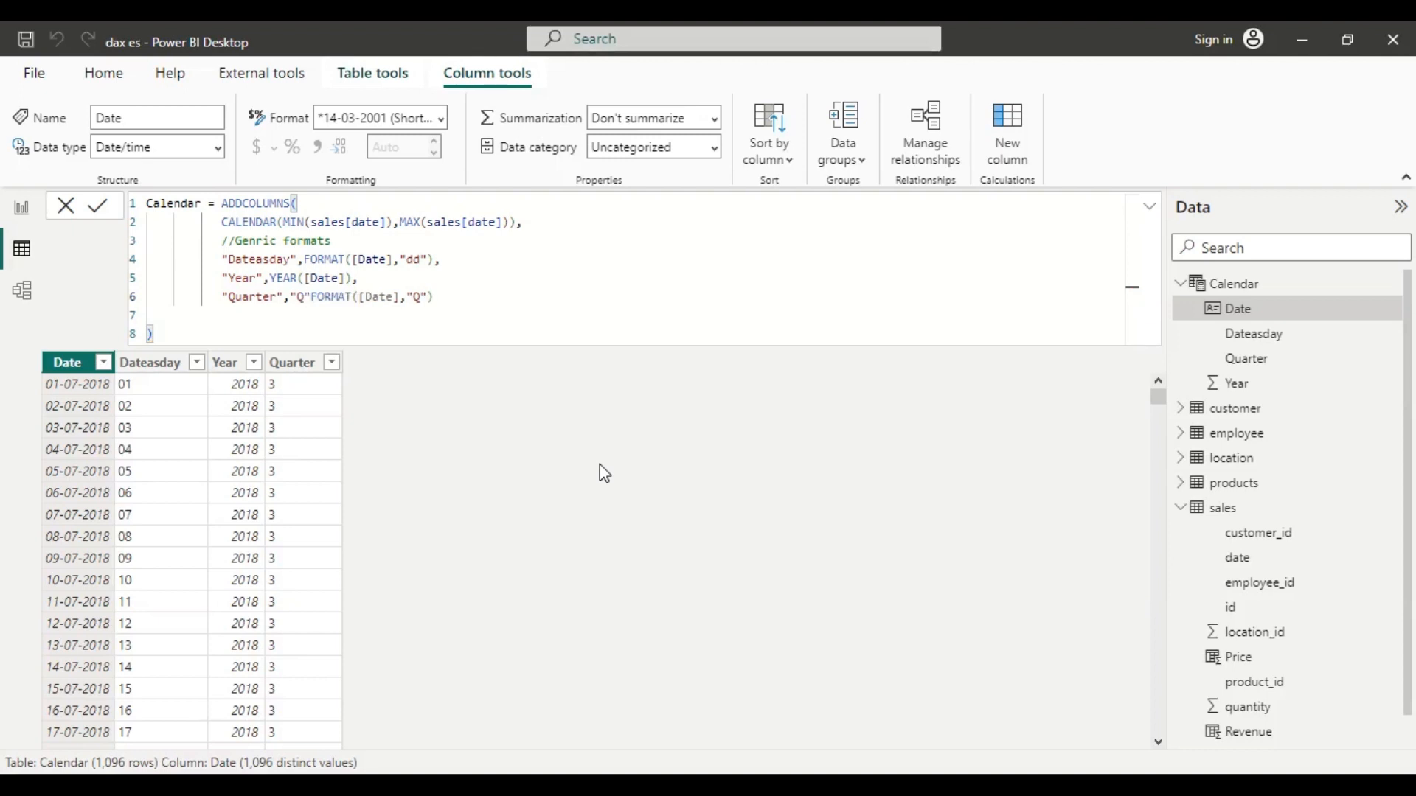
key(Right)
text(&)
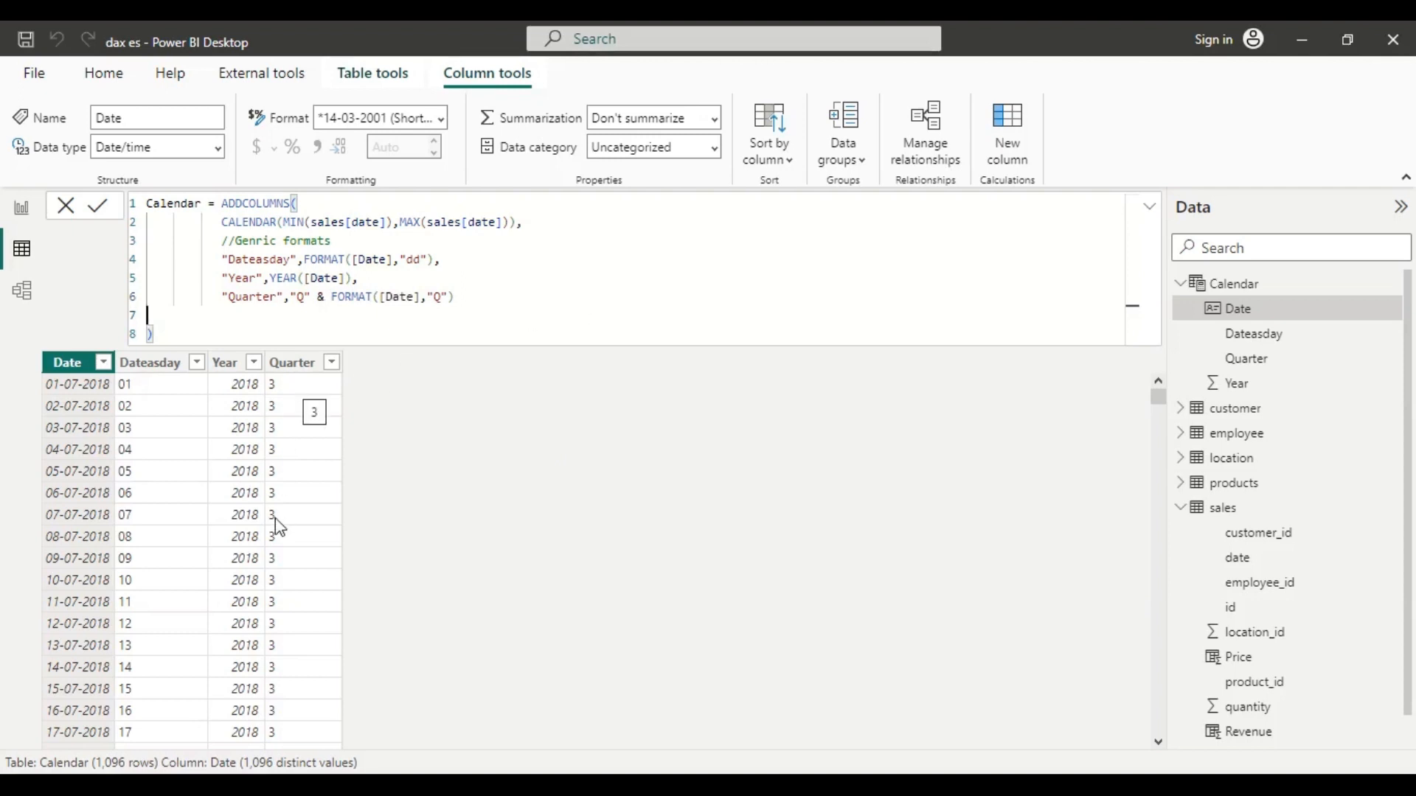
Step: Commit the Calendar formula and insert blank lines below the Quarter definition and below the //Genric formats comment
click(109, 208)
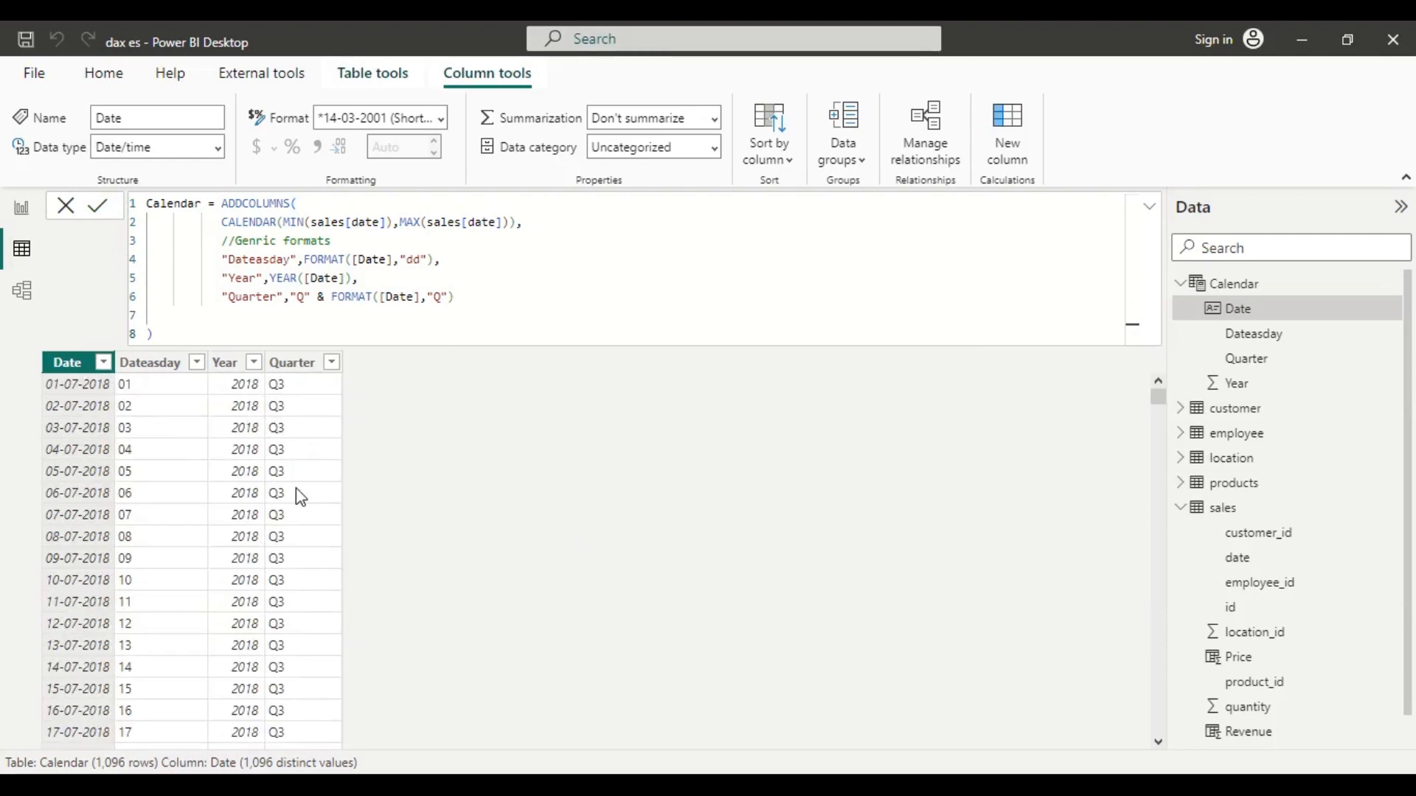
click(488, 299)
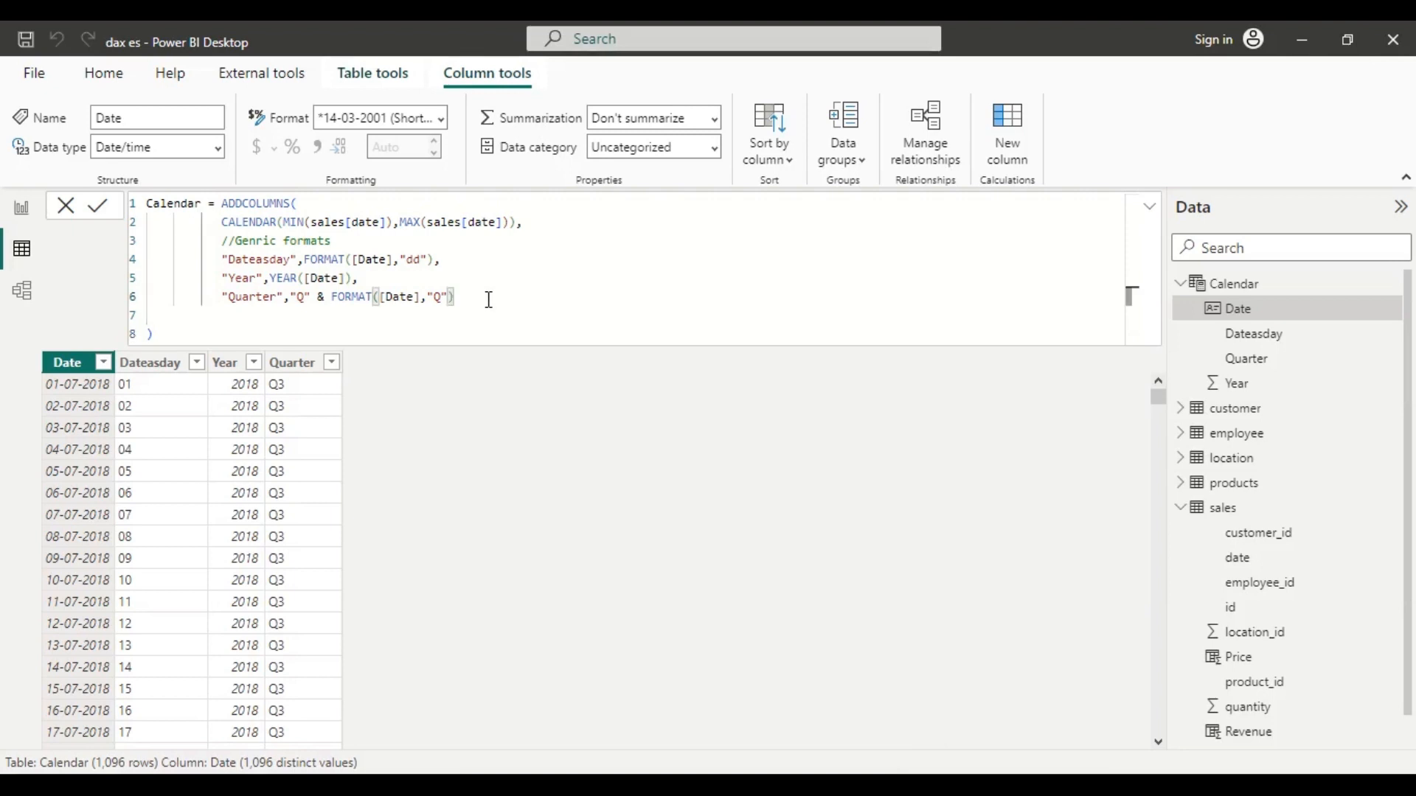
key(shift+Return)
key(shift+Return)
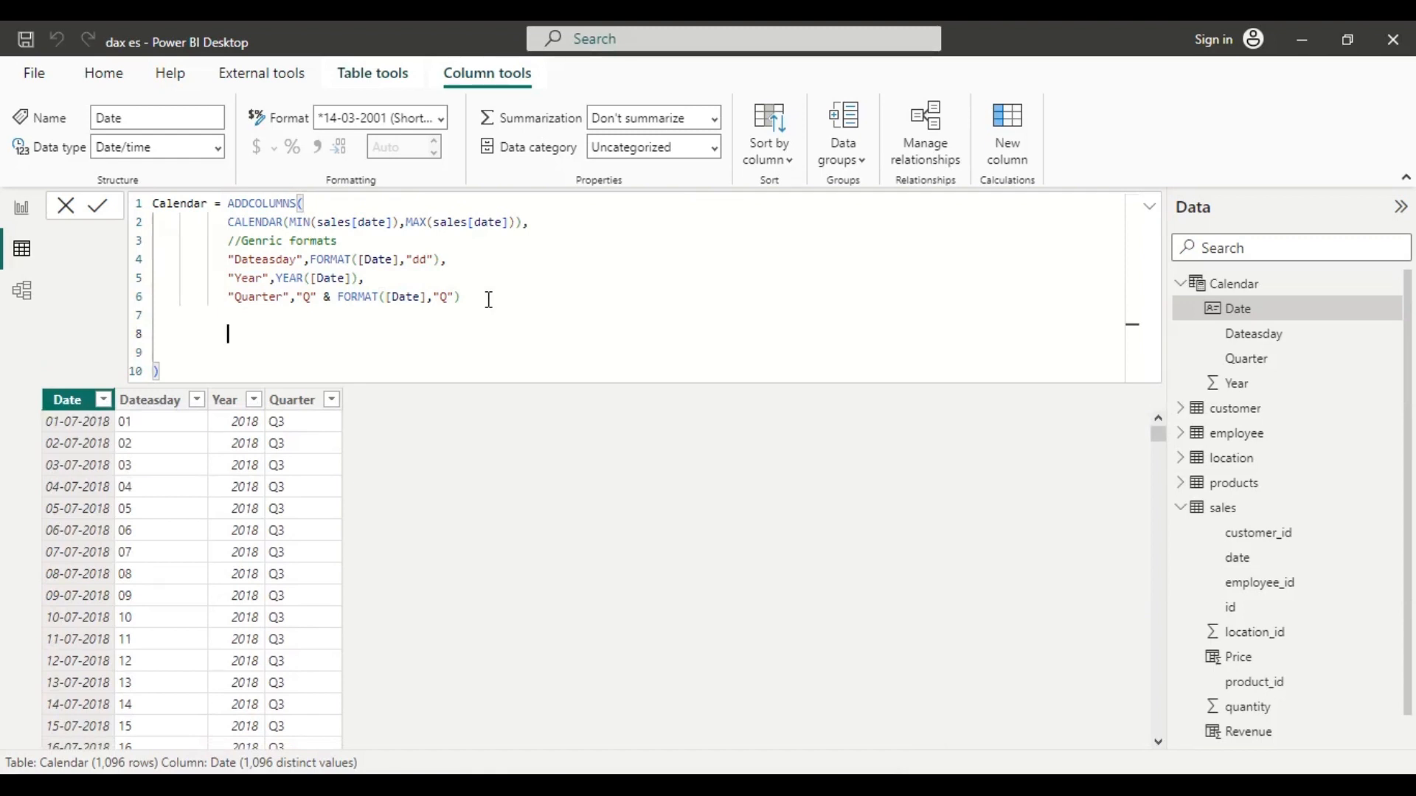
click(339, 241)
key(Return)
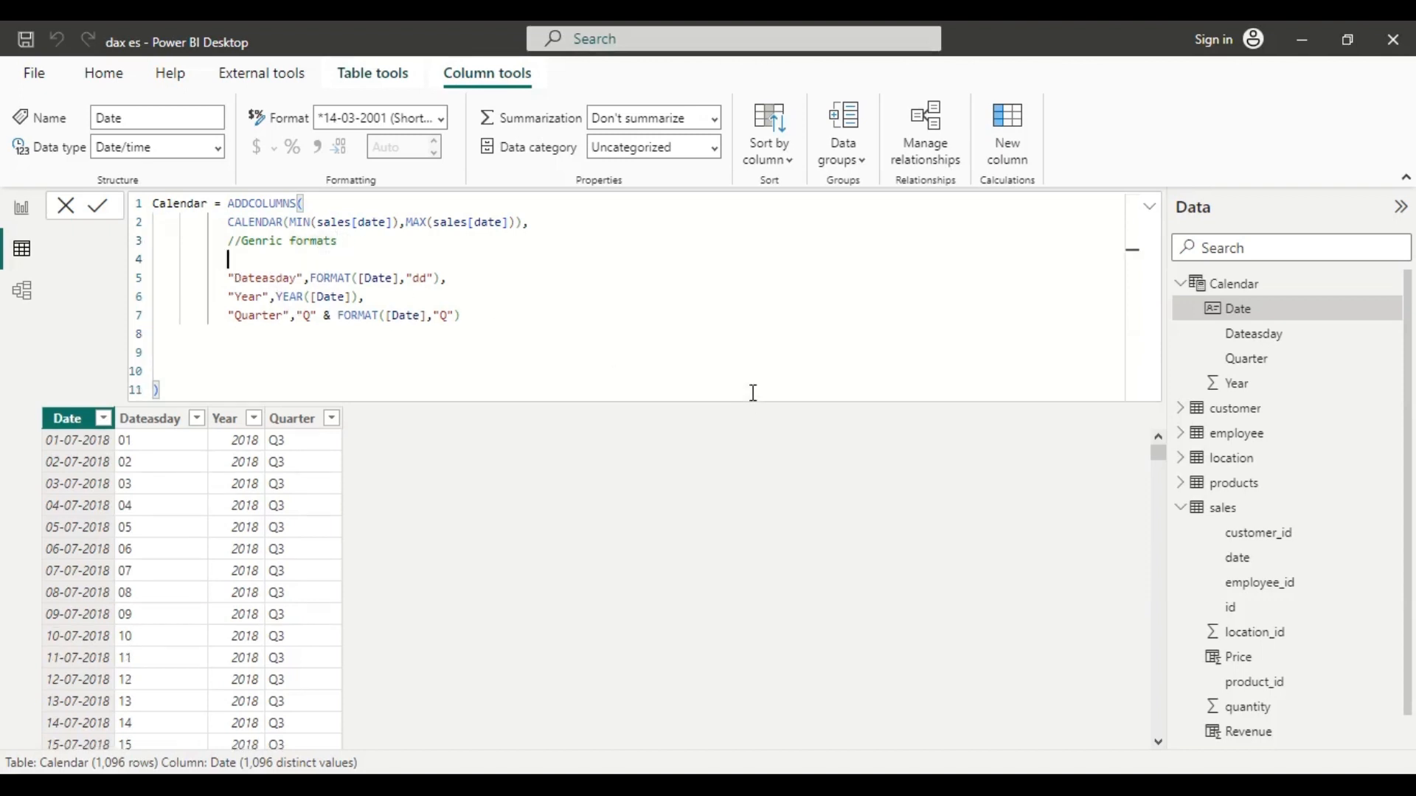
Step: Add an indented comment line "--Few formats" below the Quarter definition, followed by a new line
click(236, 347)
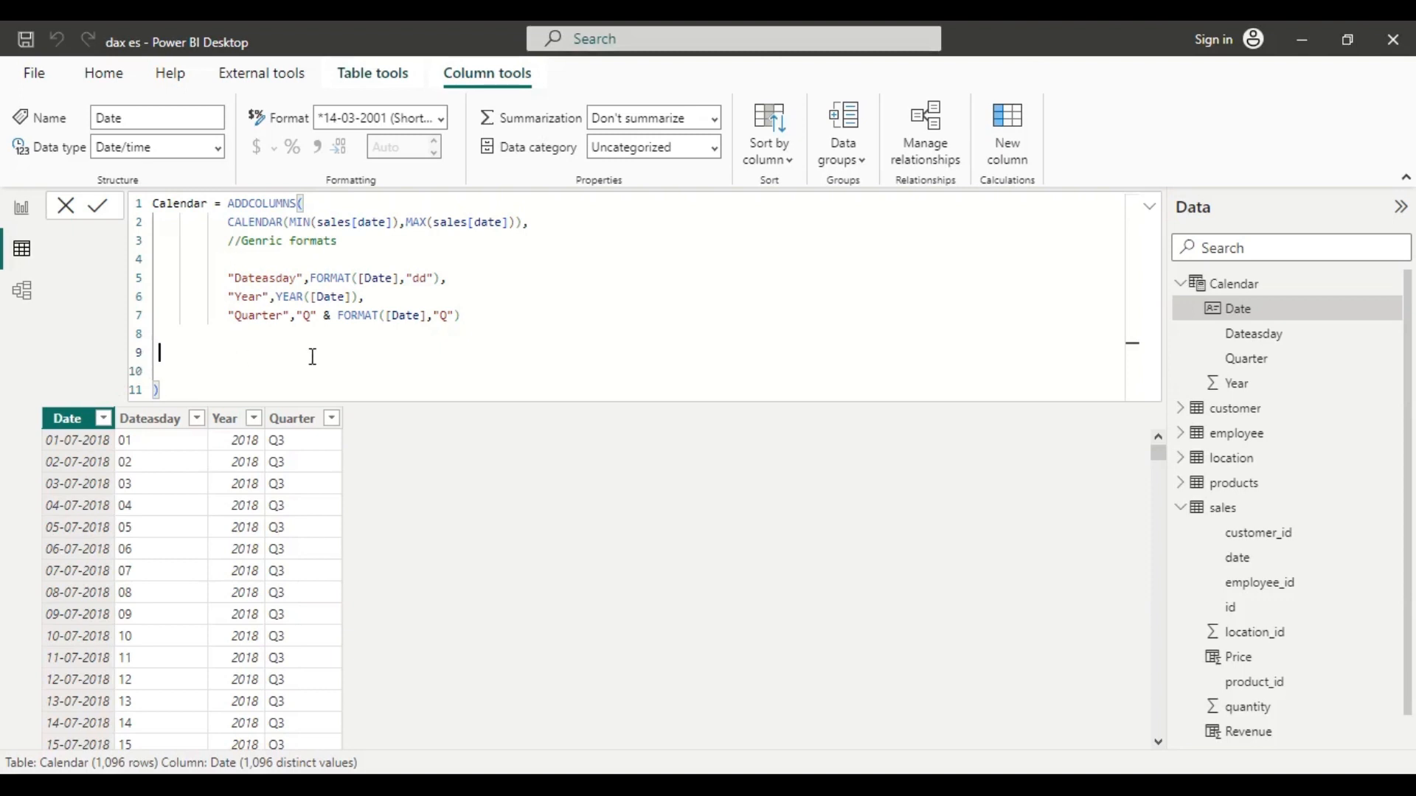
key(Tab)
key(Tab)
text(--)
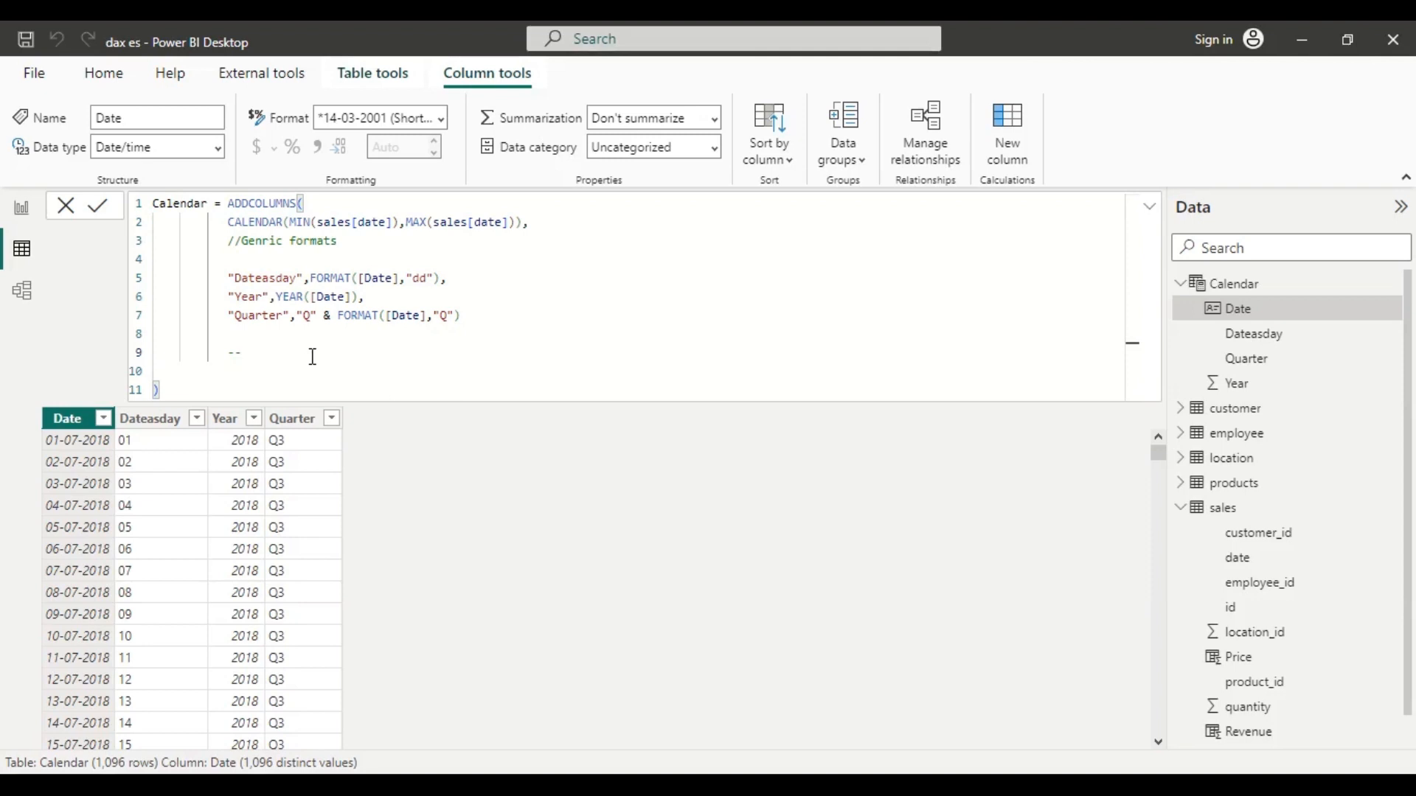
text(Few formats)
key(Return)
Step: Add a comma after the Quarter definition and enter the column name "DateasInteger" followed by a comma under the --Few formats comment
click(485, 324)
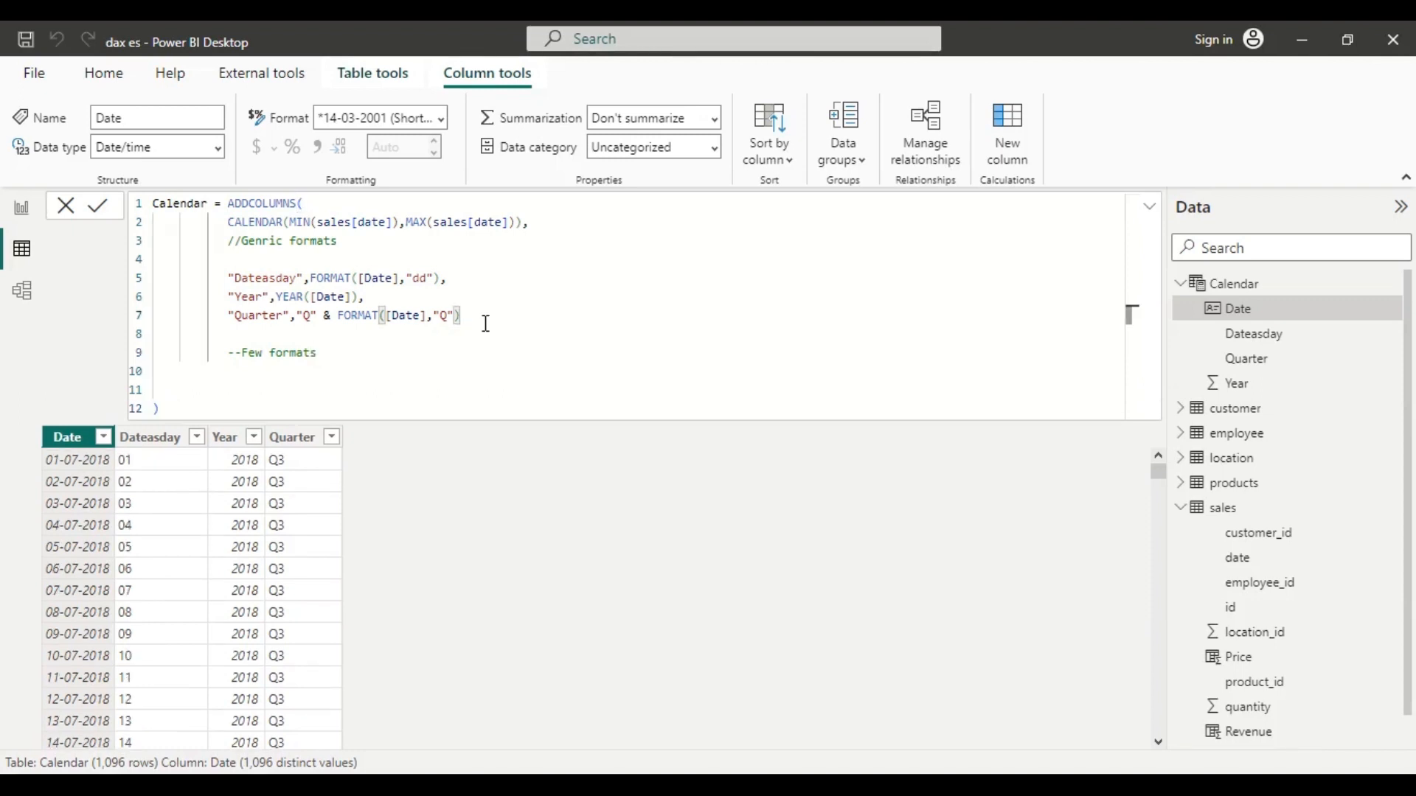
text(,)
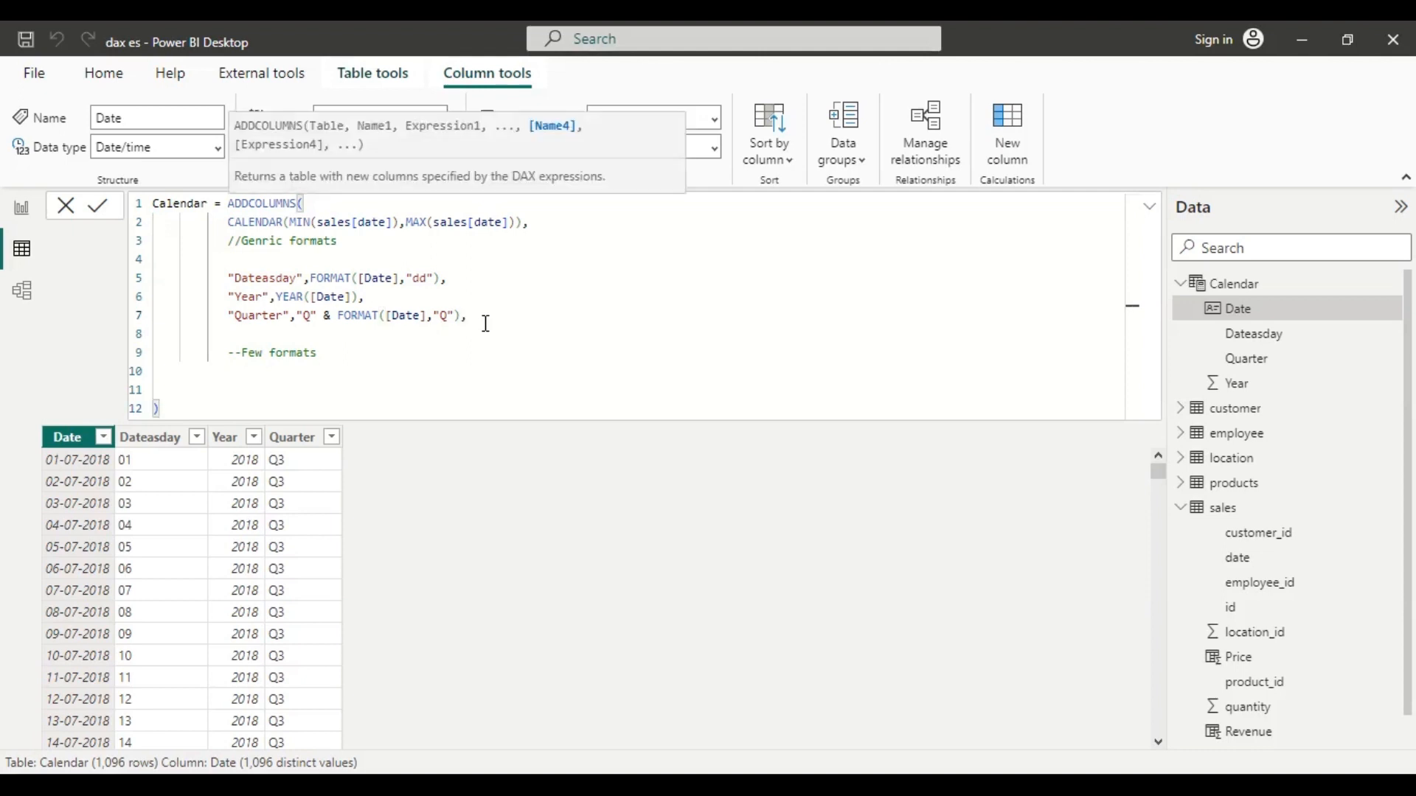
click(231, 370)
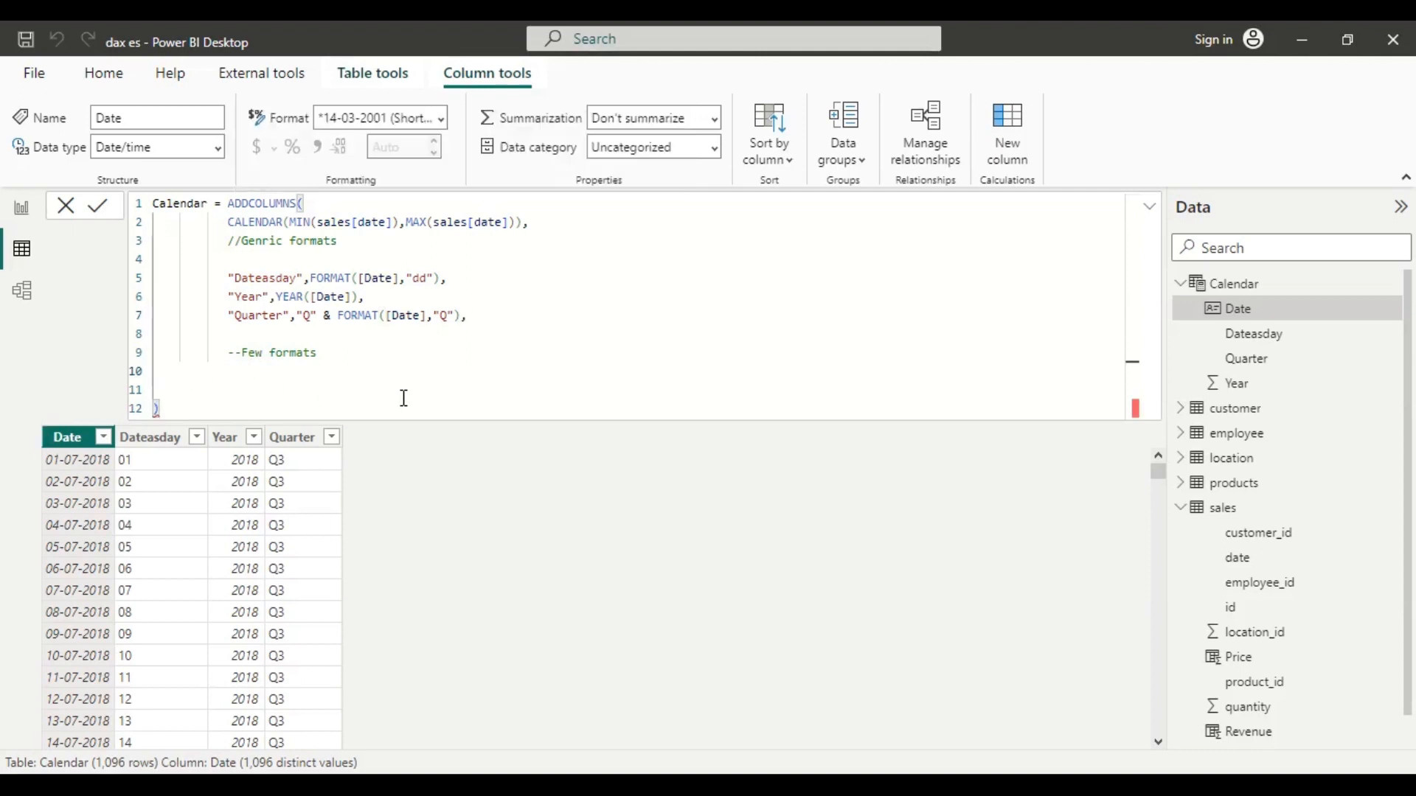
text("")
key(Left)
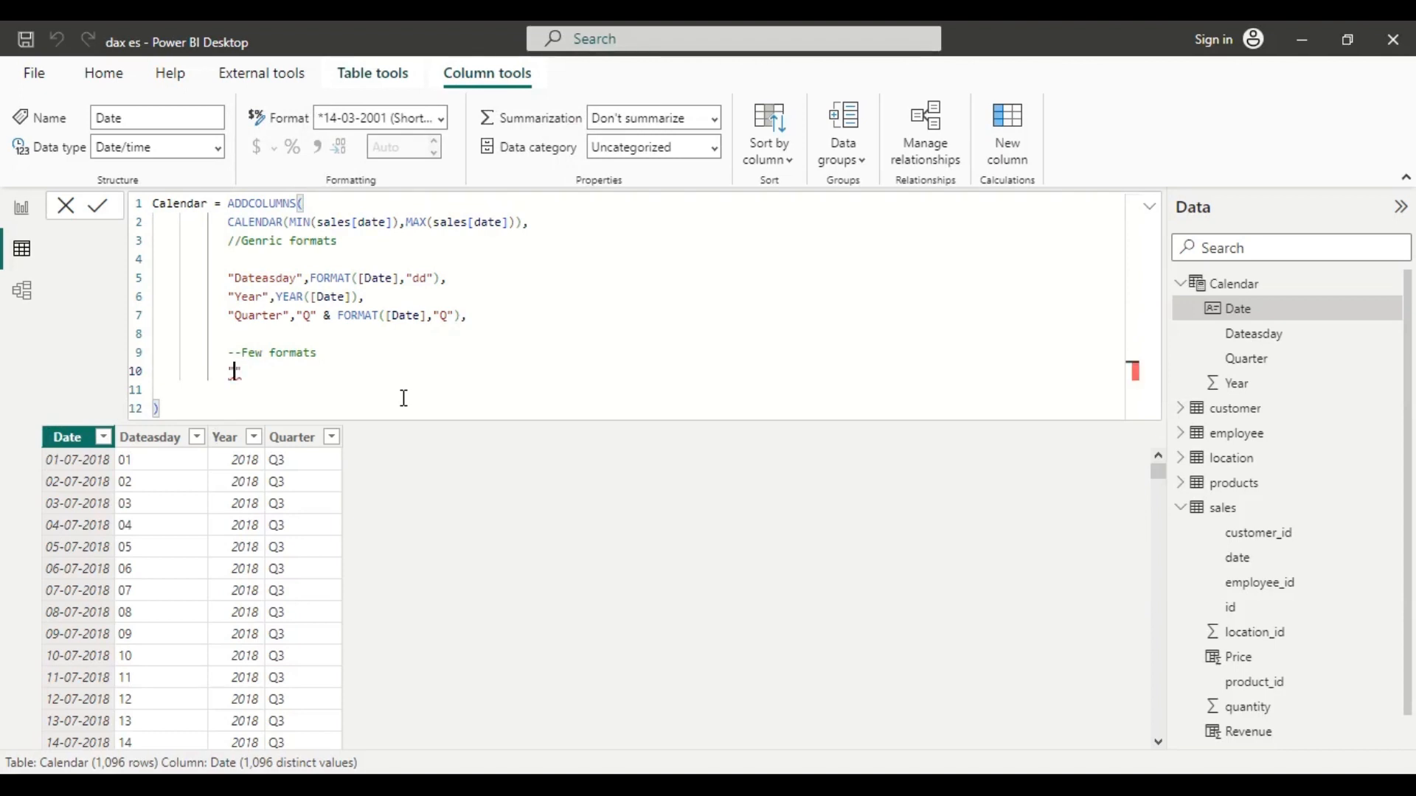
text(DateasInteger)
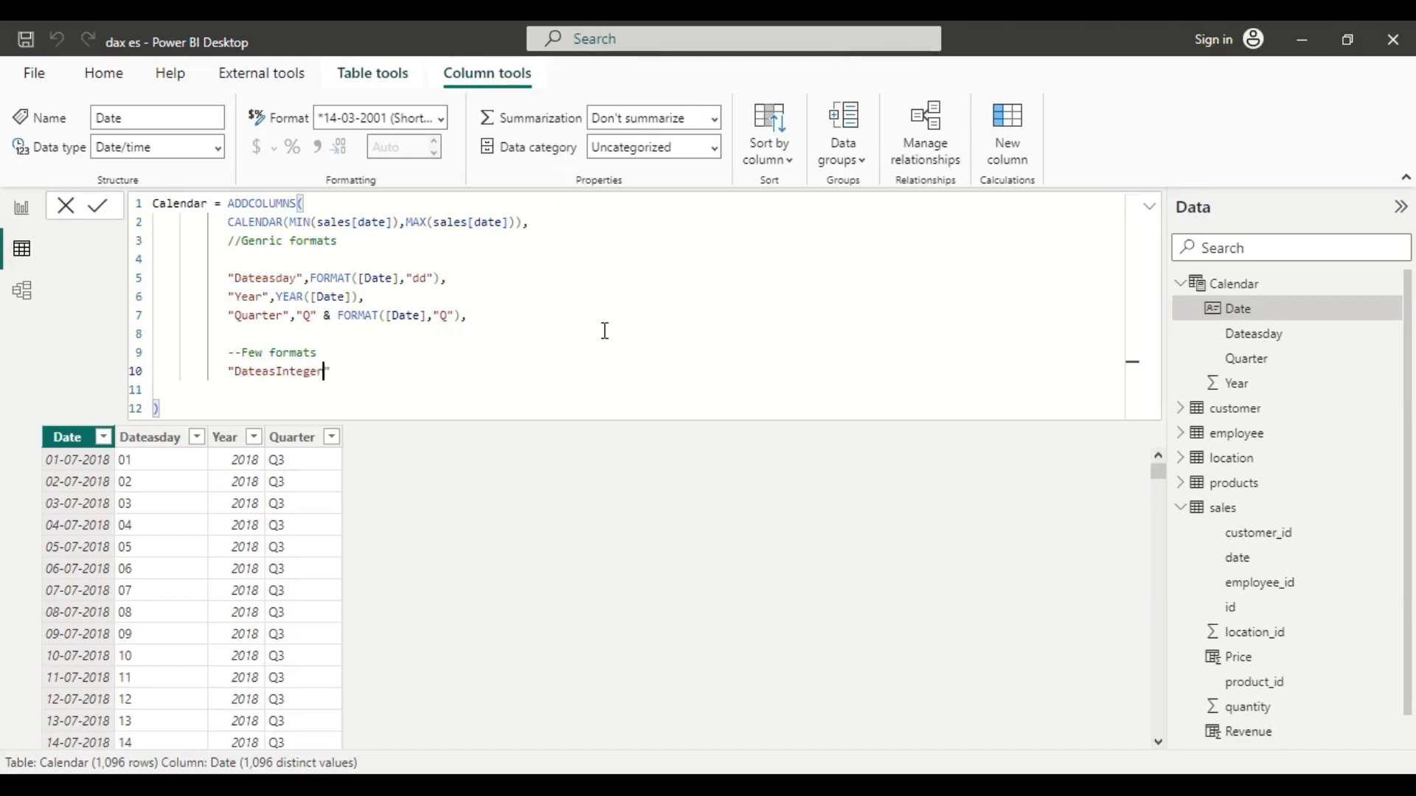
click(345, 377)
text(,)
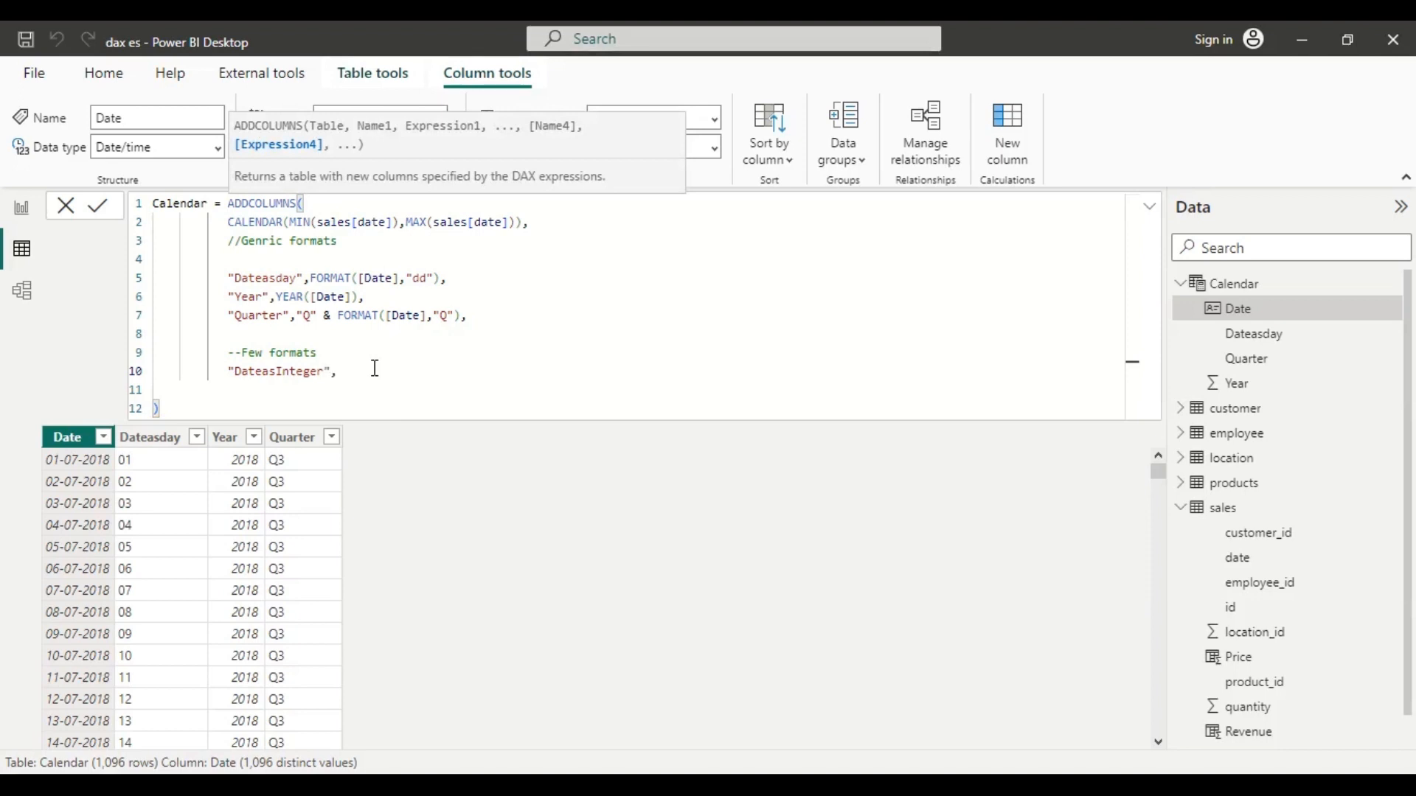
Step: Define the DateasInteger column's expression as FORMAT([Date],"YYYYMMDD") and commit the Calendar formula
text(Fo)
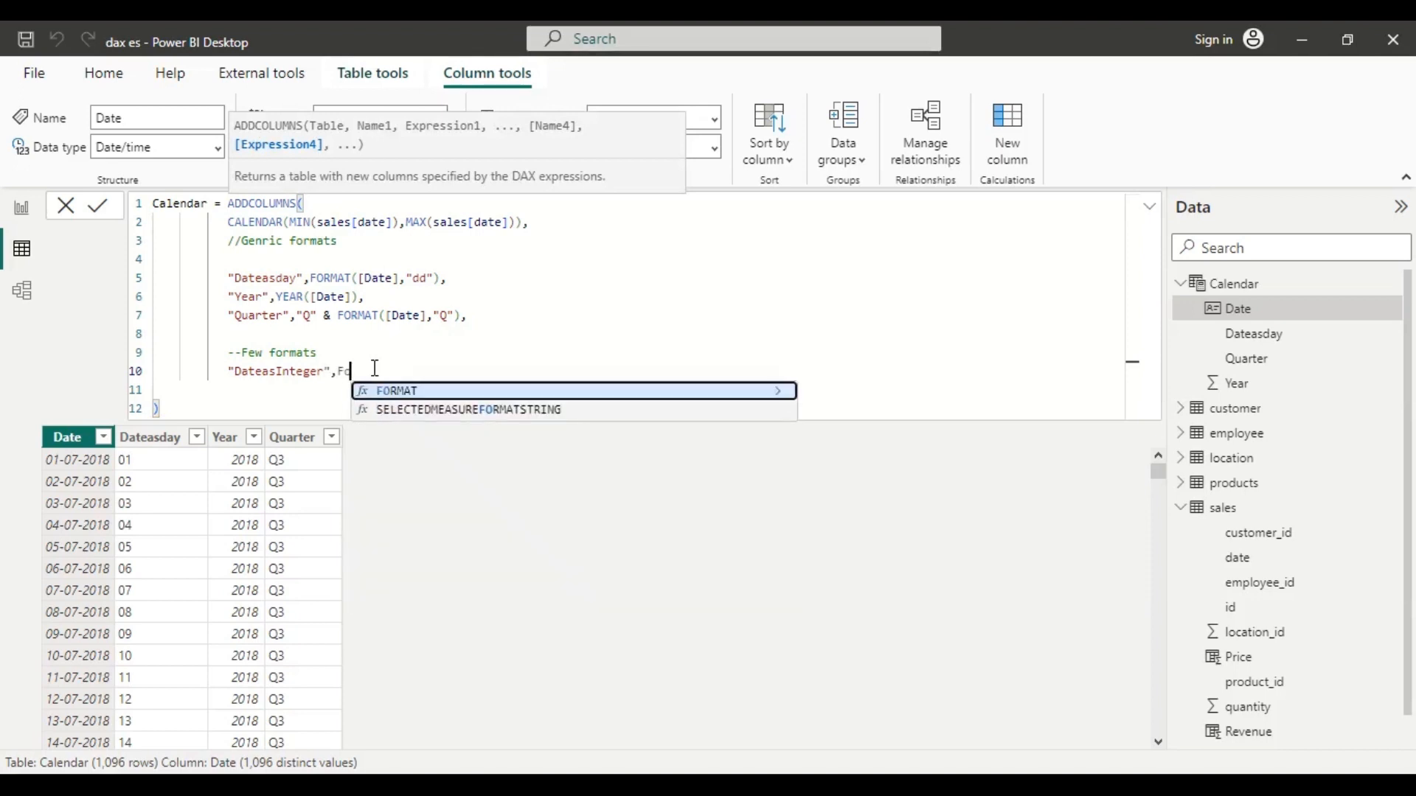
key(Tab)
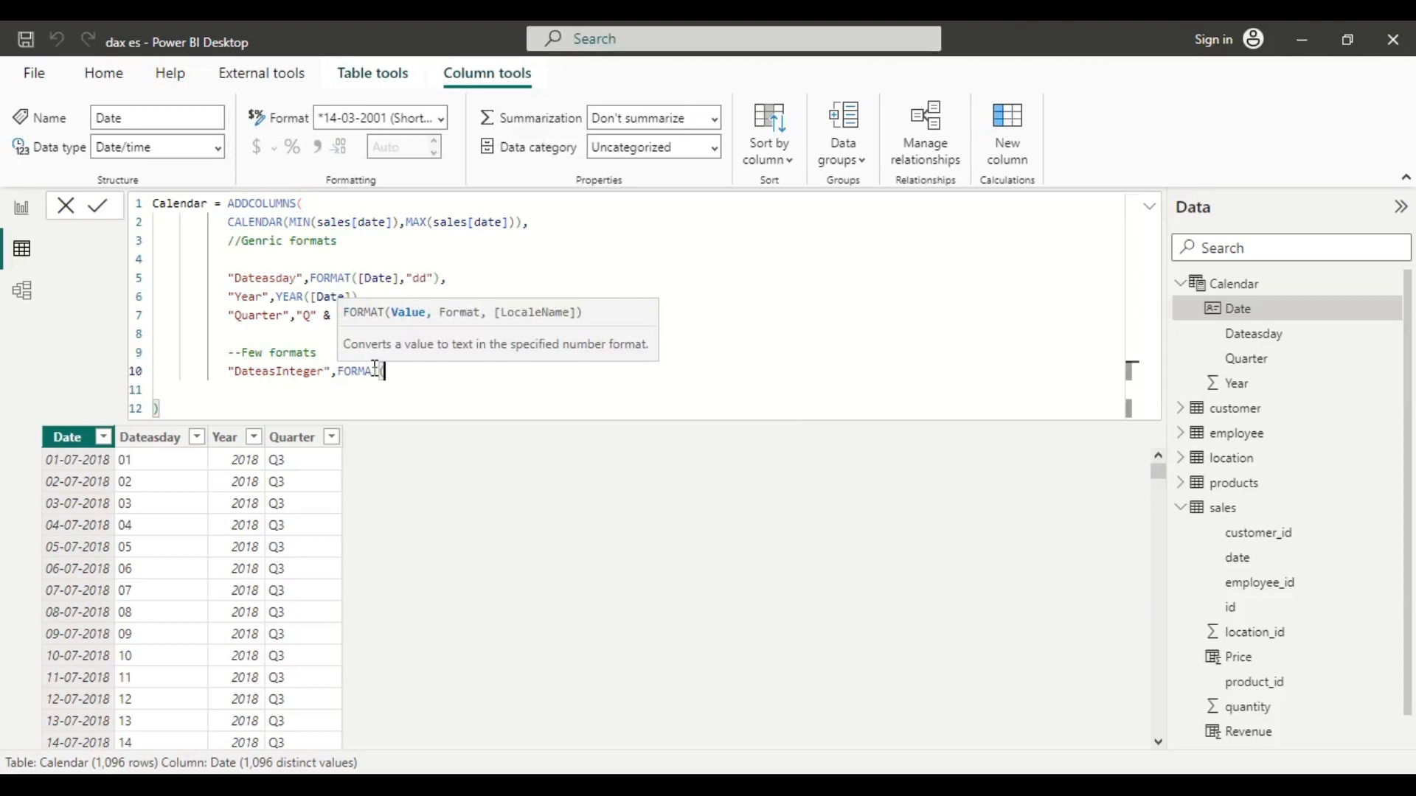
text([d)
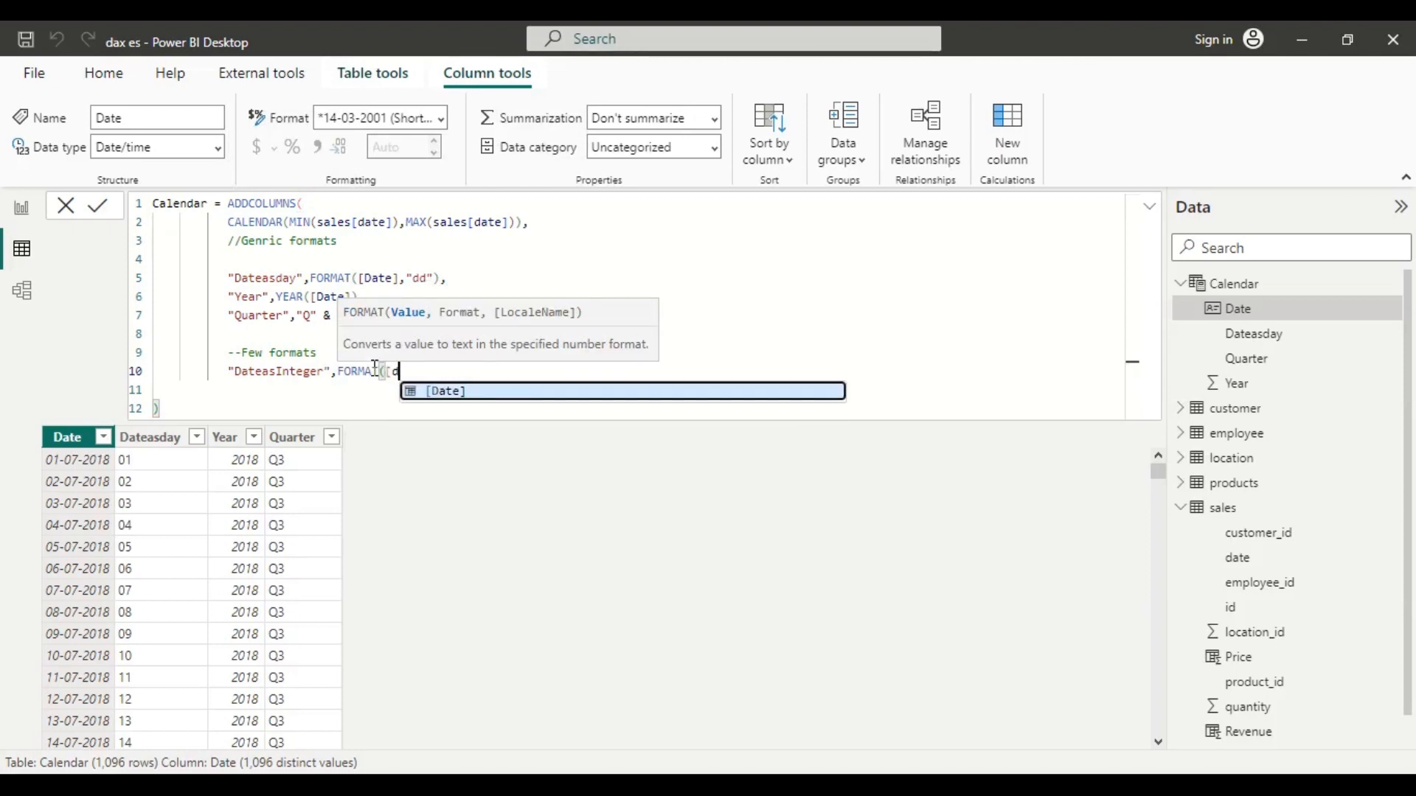
key(Tab)
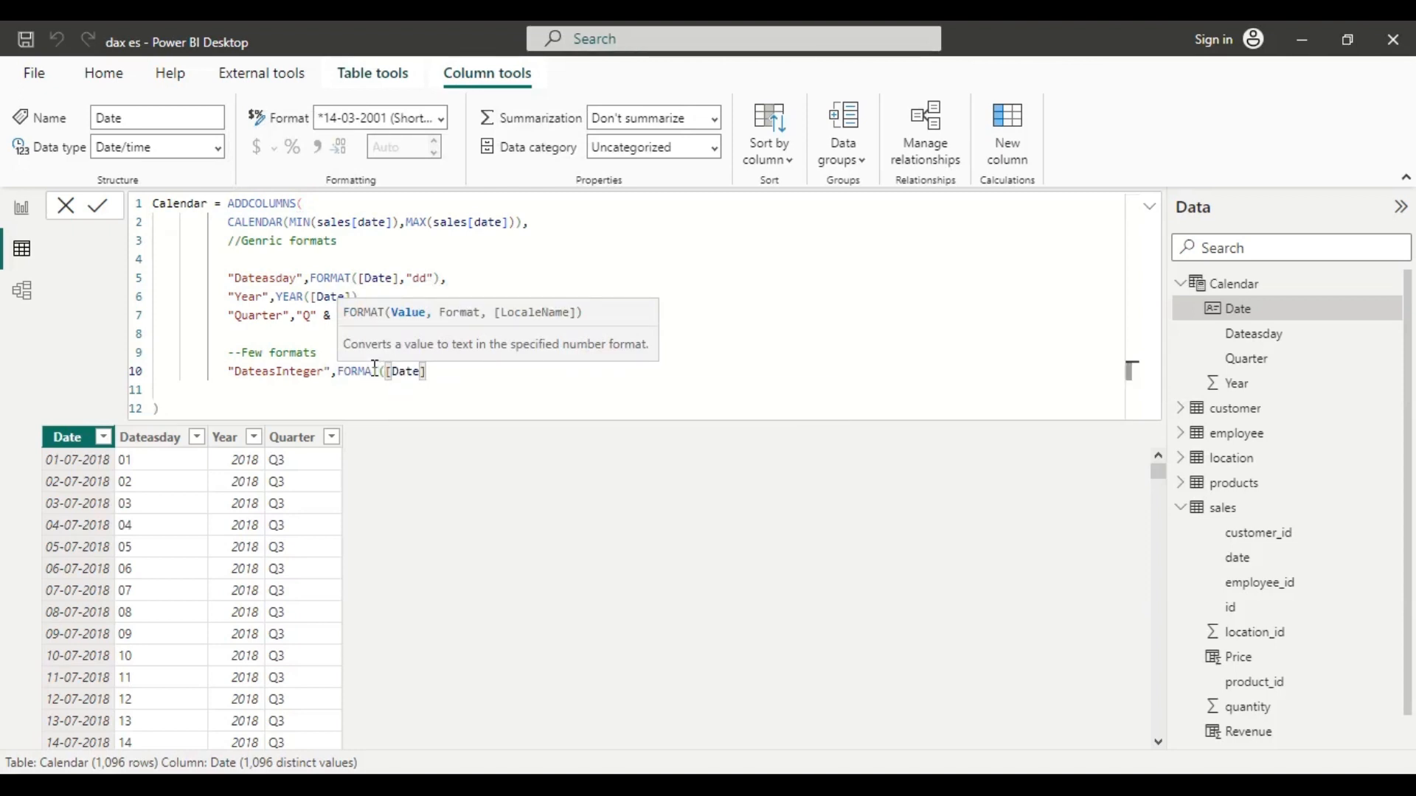
text(,"")
key(Left)
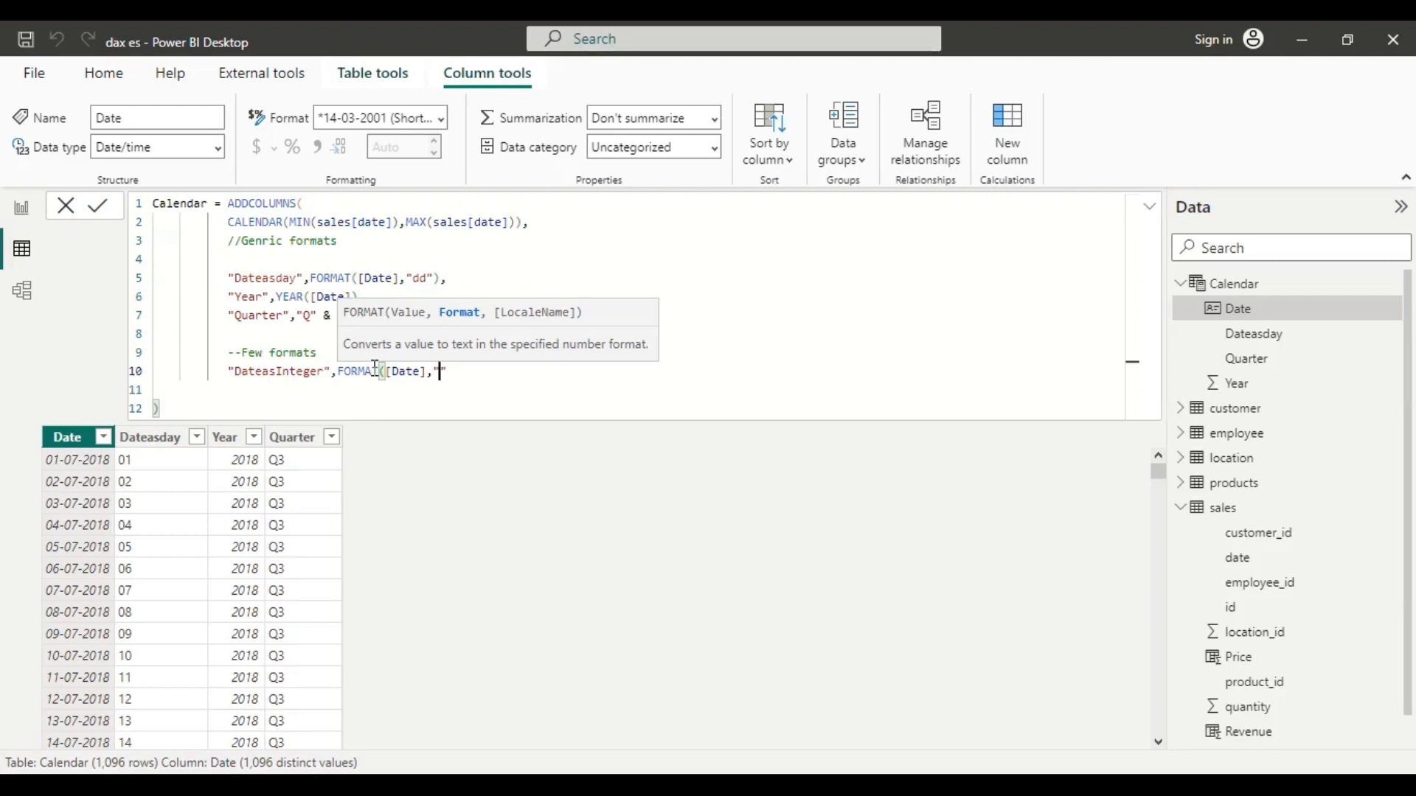
text(YYYYMMDD)
click(524, 369)
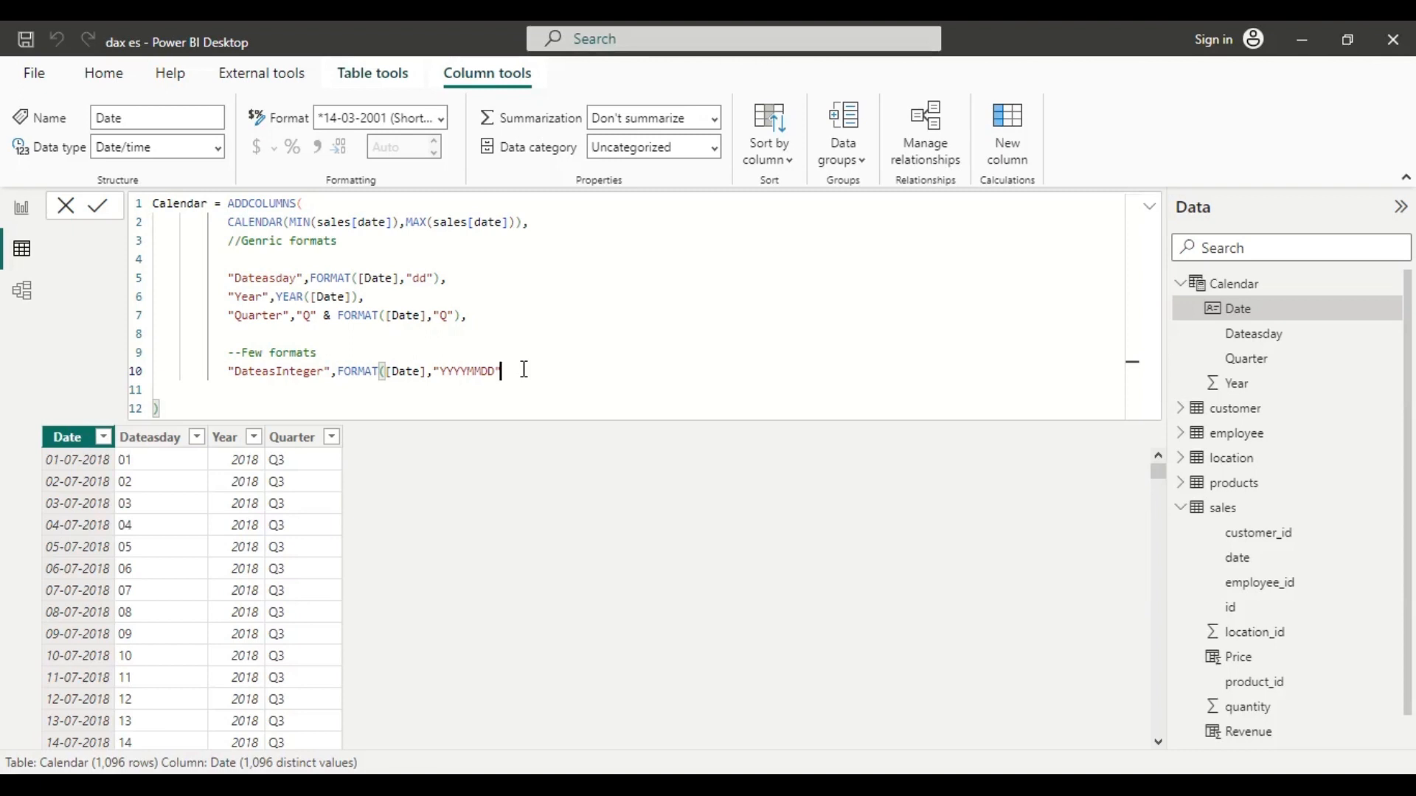
text())
click(109, 213)
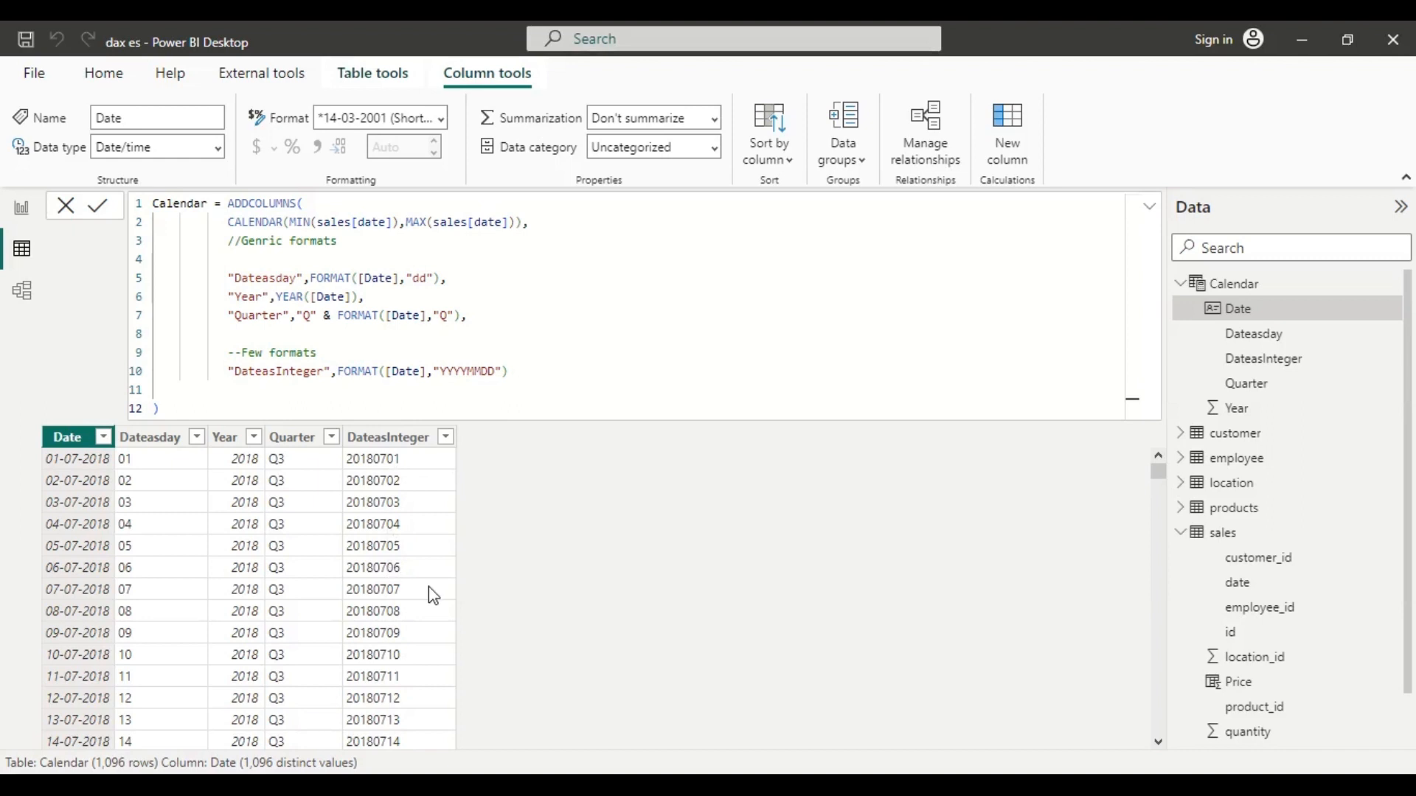
Step: Add a comma after the DateasInteger definition and enter the column name "YearMonthNumber" followed by a comma on a new line
click(541, 377)
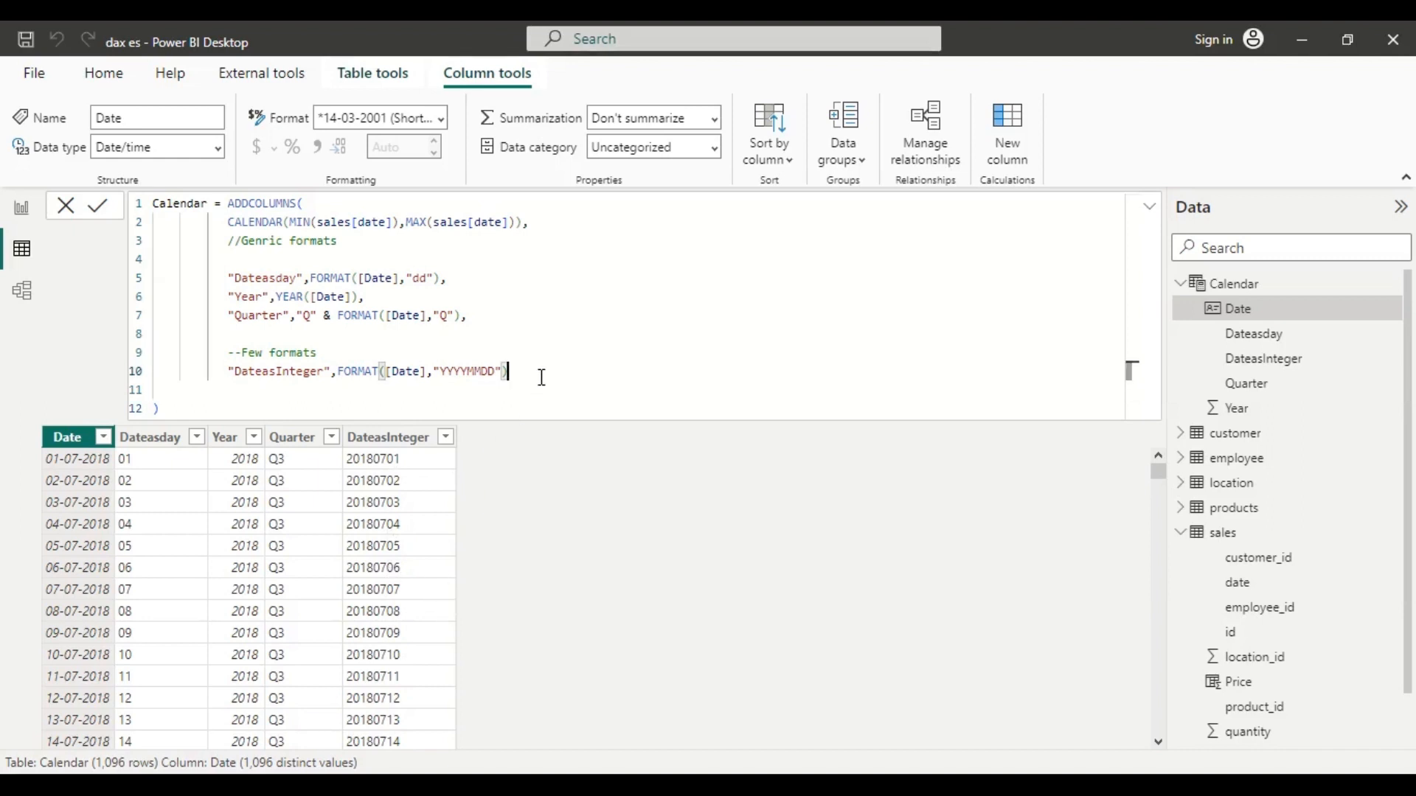
text(,)
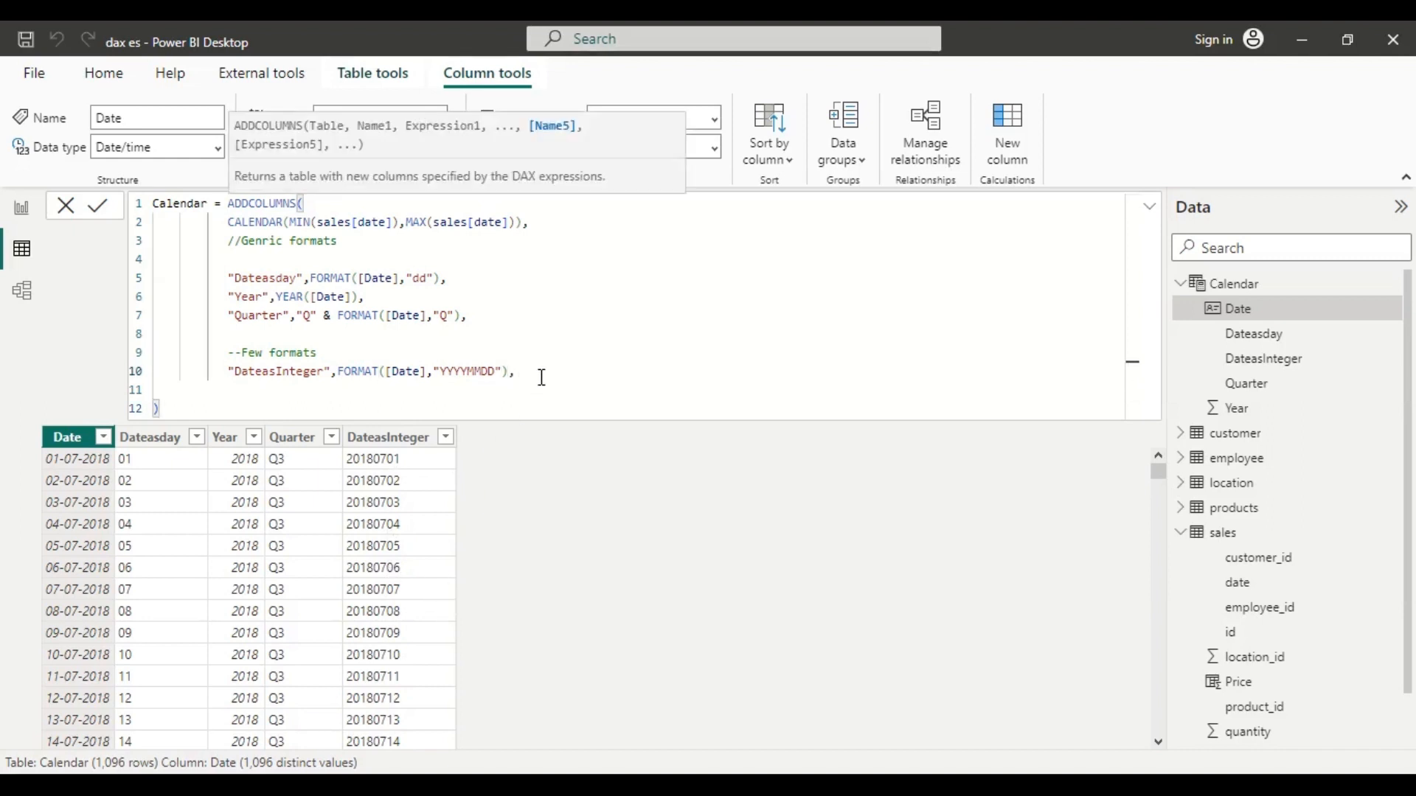
key(Return)
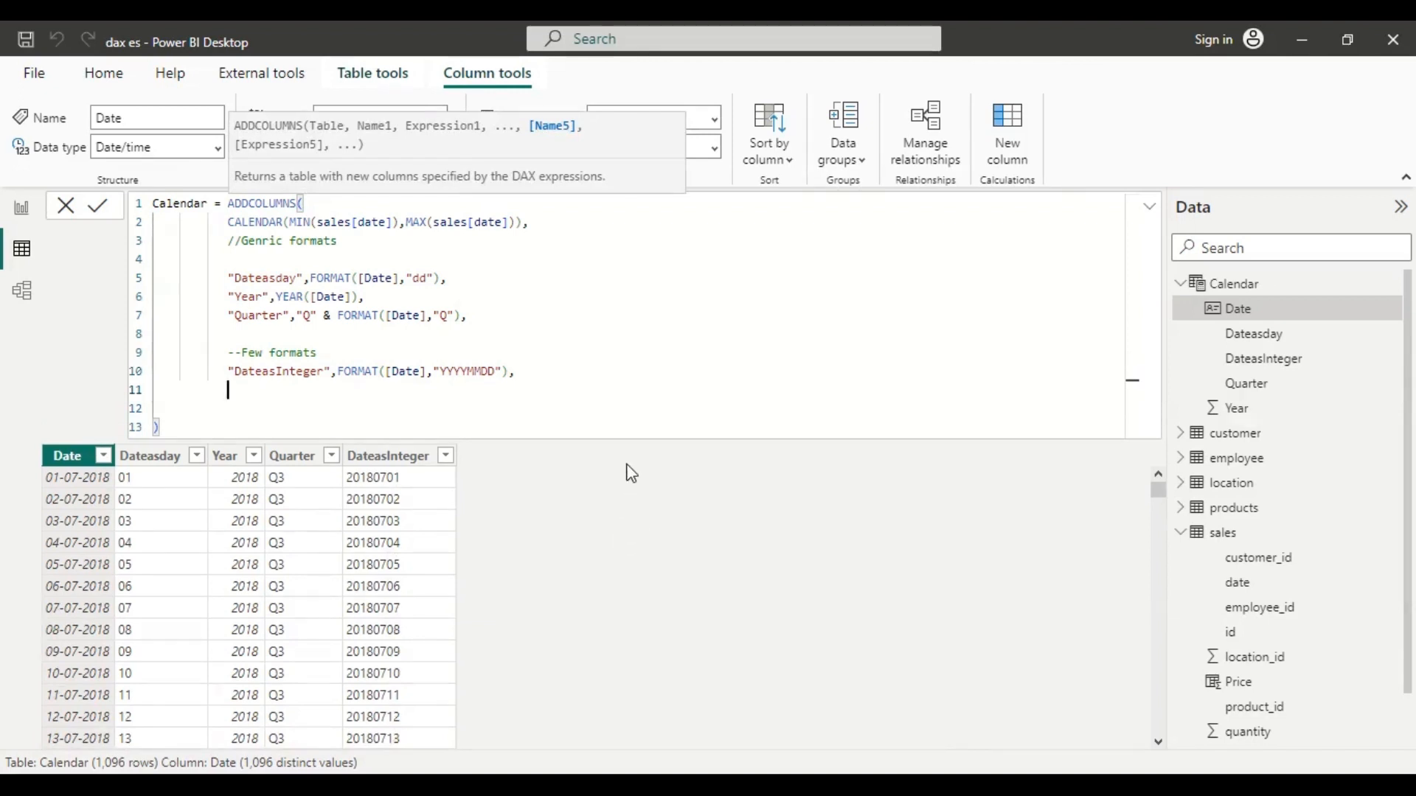
text("")
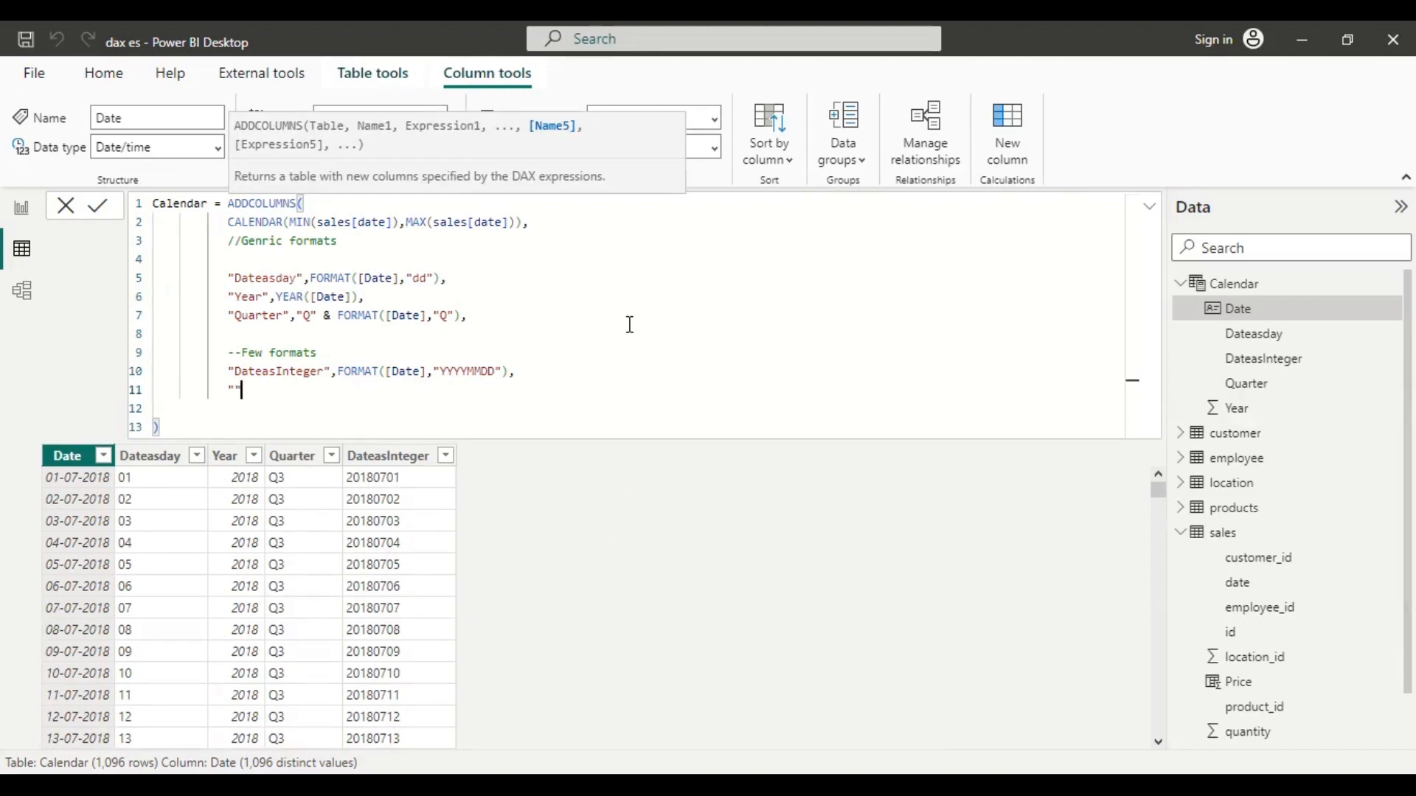
key(Left)
text(yEAR)
key(BackSpace)
key(BackSpace)
key(BackSpace)
key(BackSpace)
text(YearMonth)
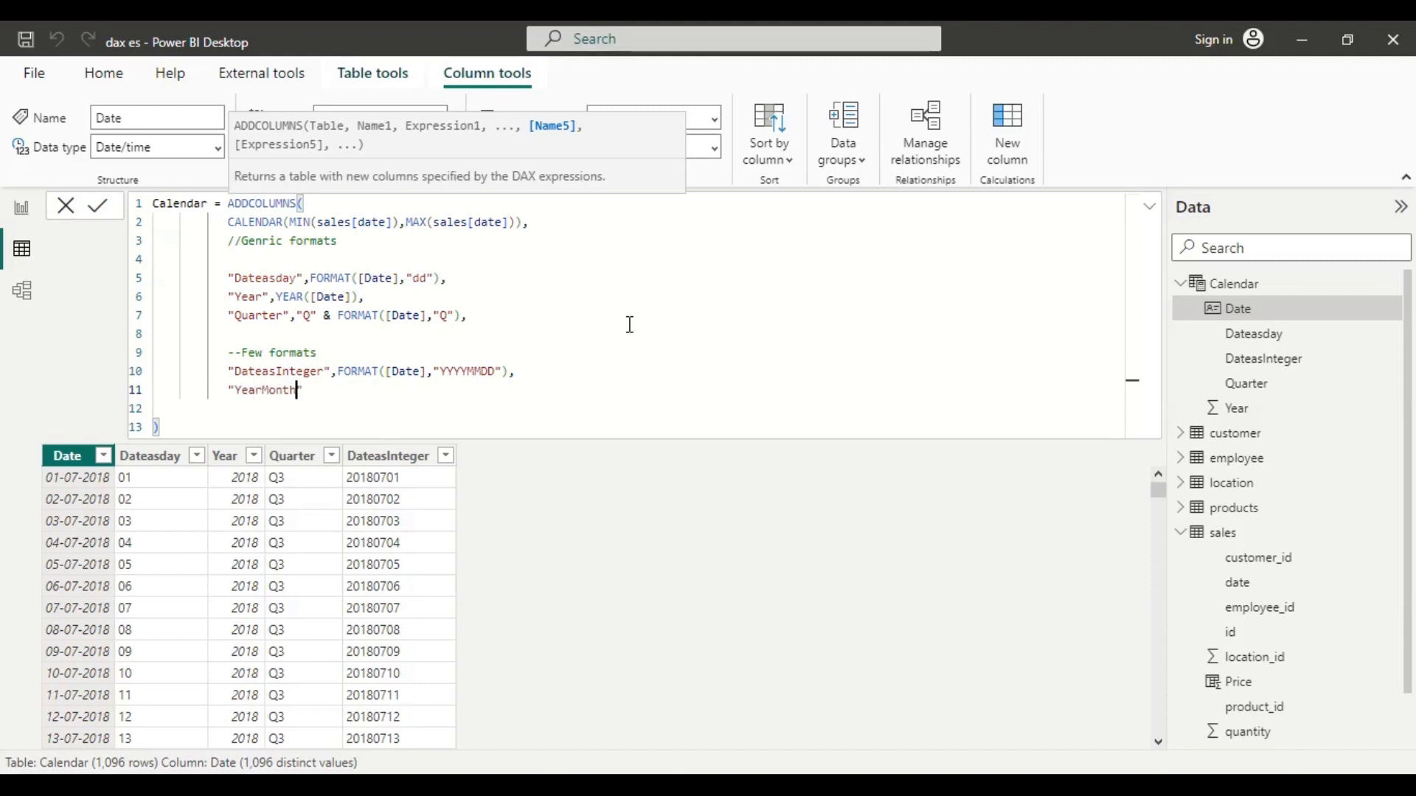
text(Number)
text(",)
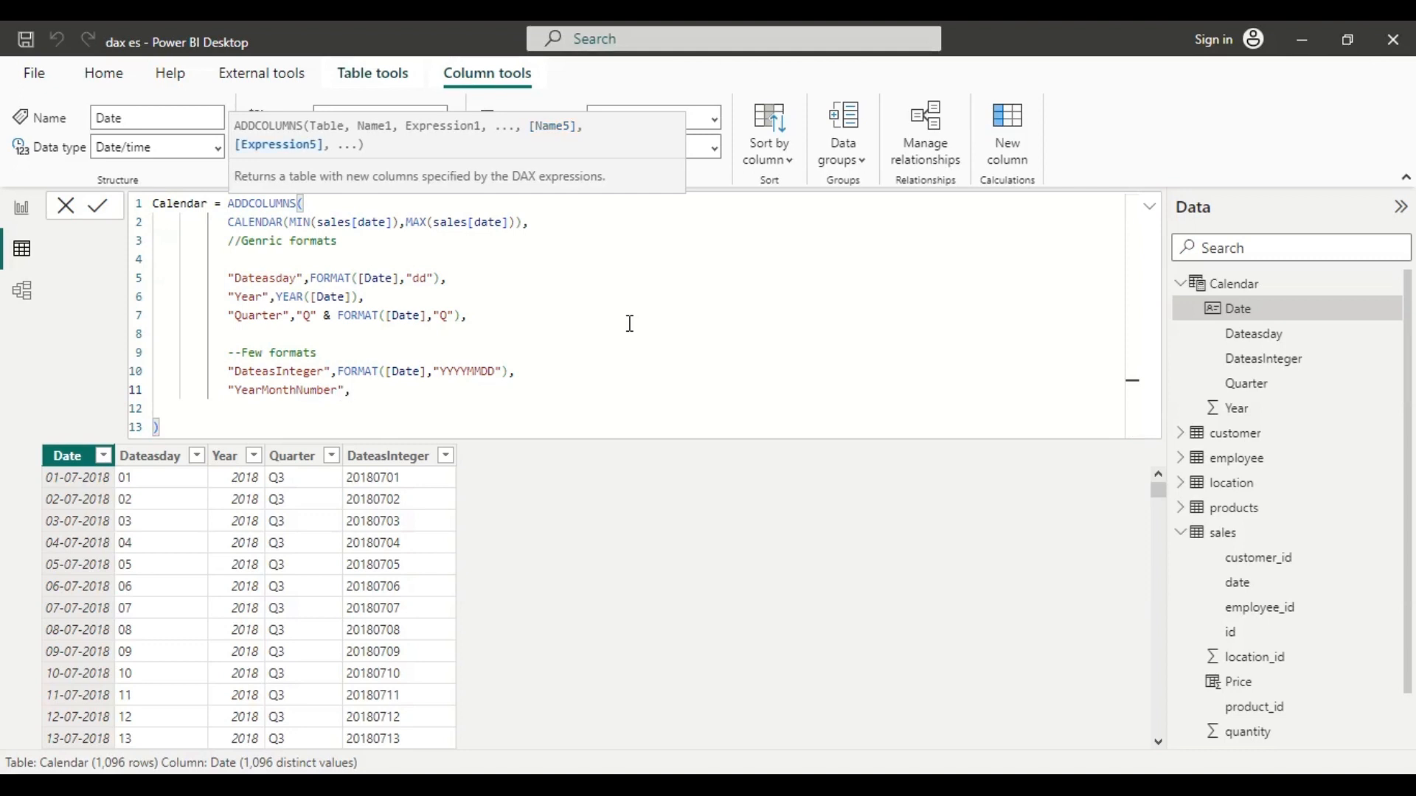
Step: Define the YearMonthNumber column's expression as FORMAT([Date],"yyyy/mm") and commit the Calendar formula
text(Fo)
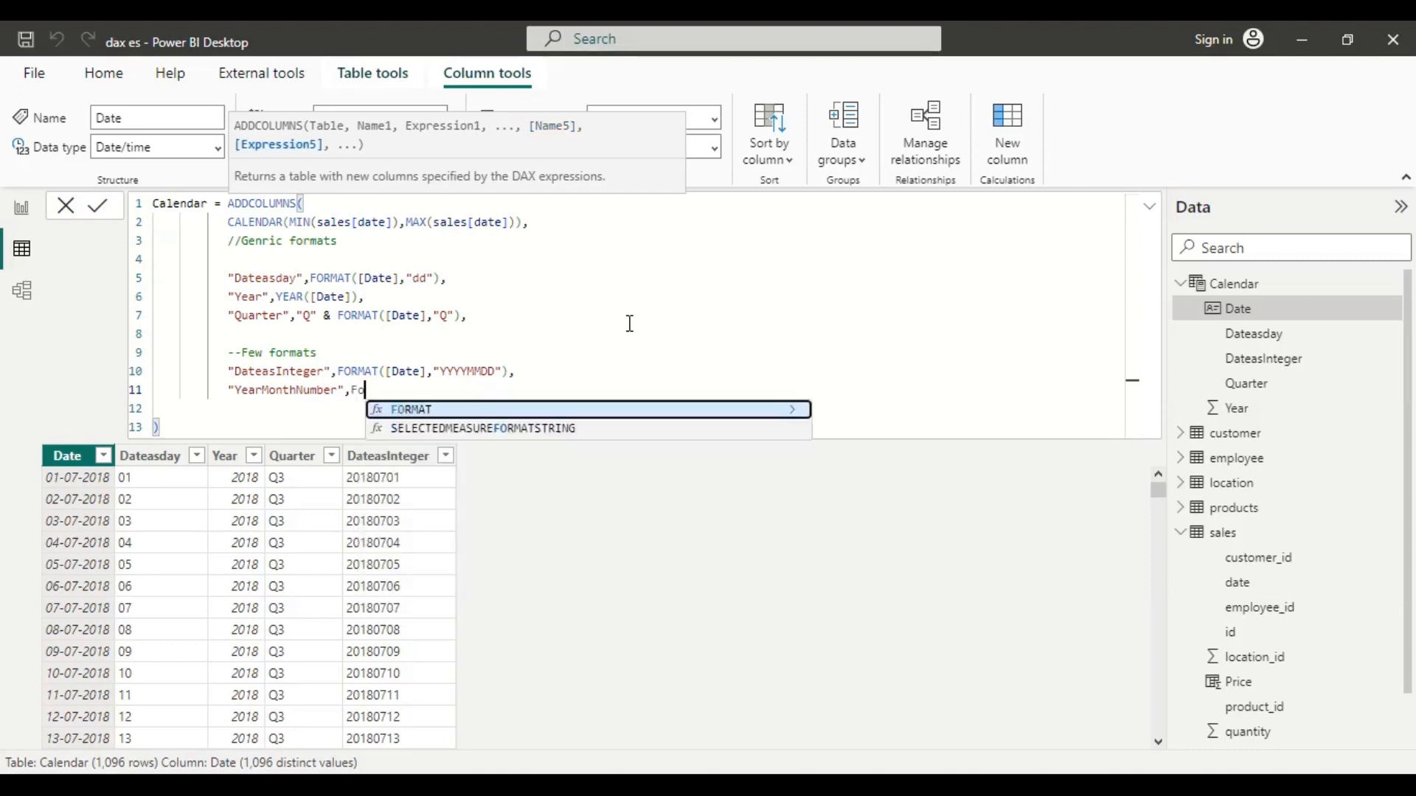
key(Tab)
text([)
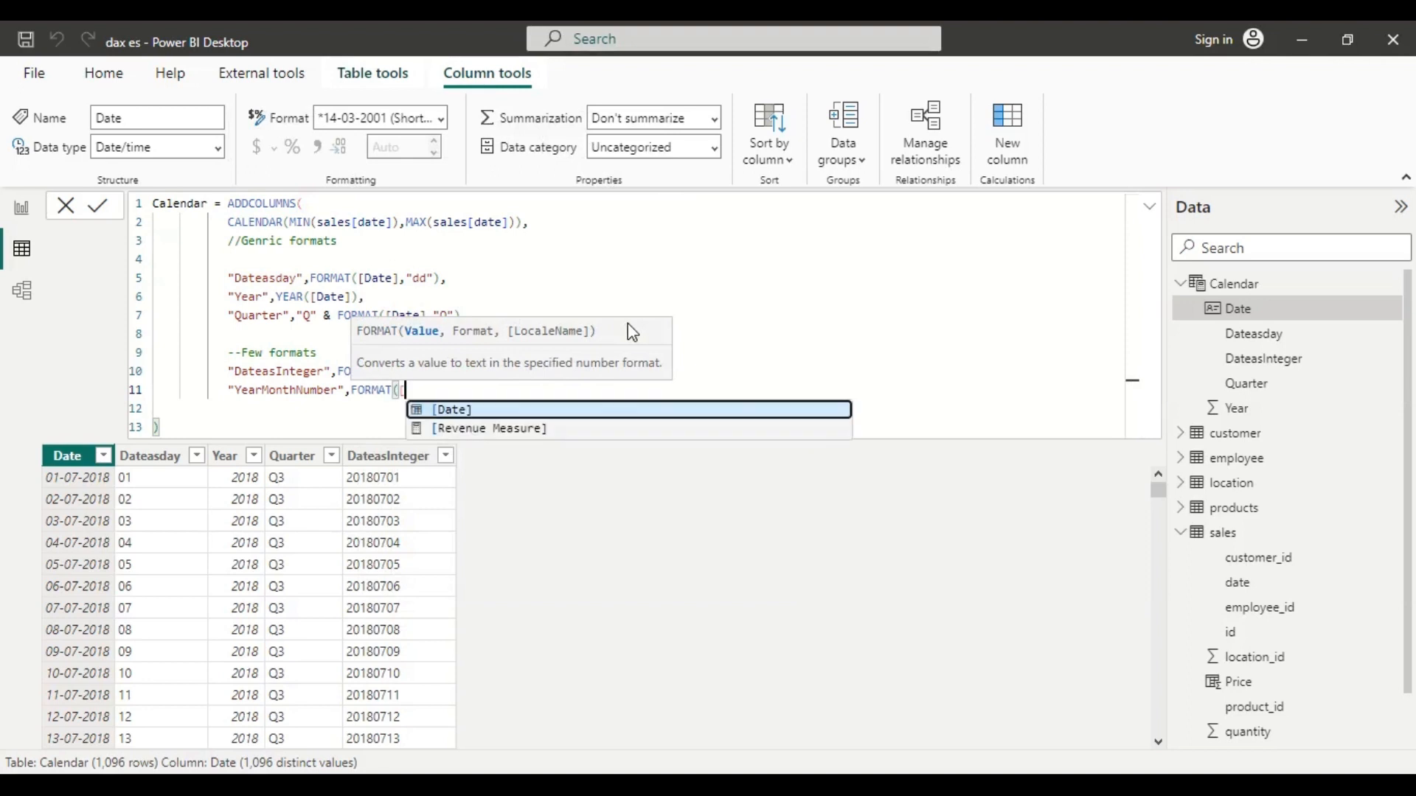
key(Tab)
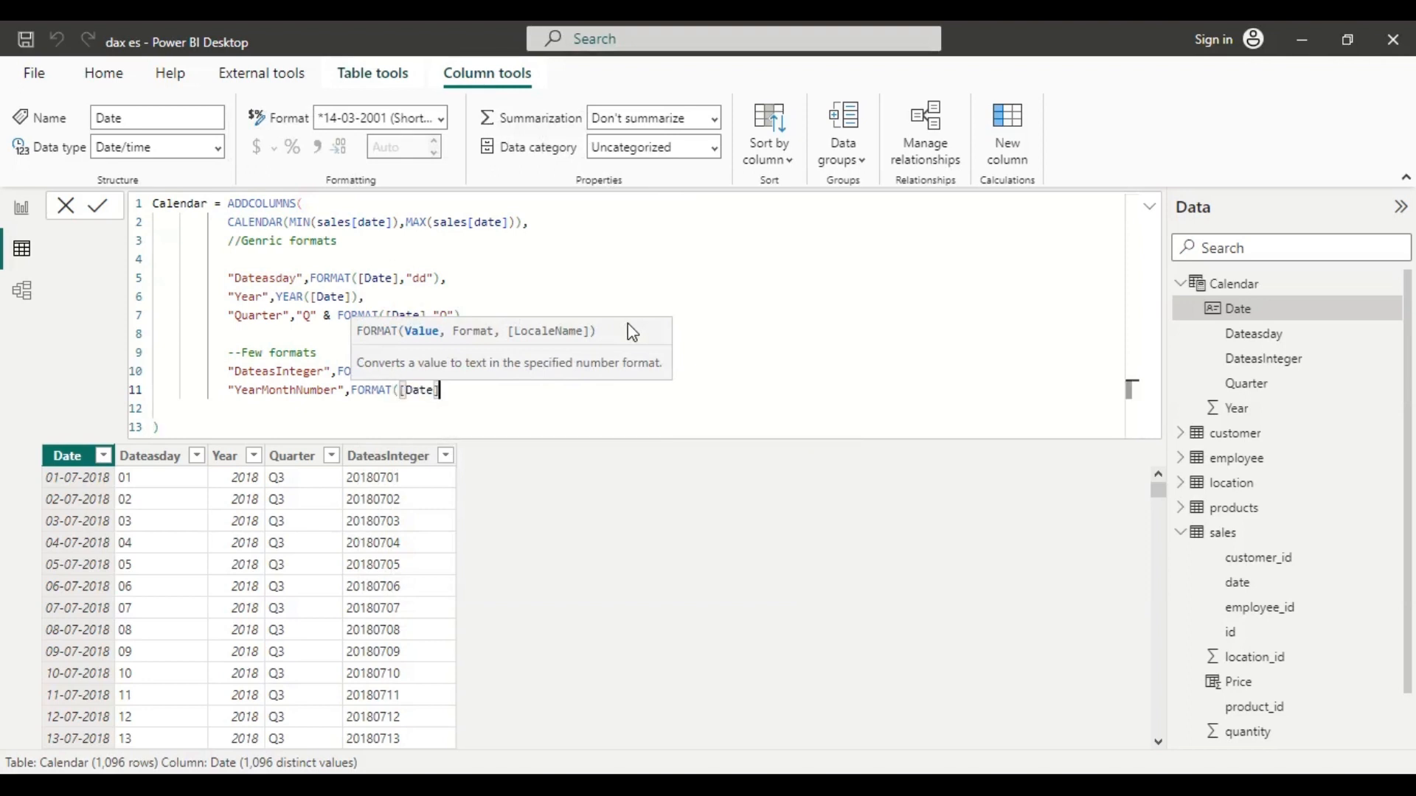
text(,"")
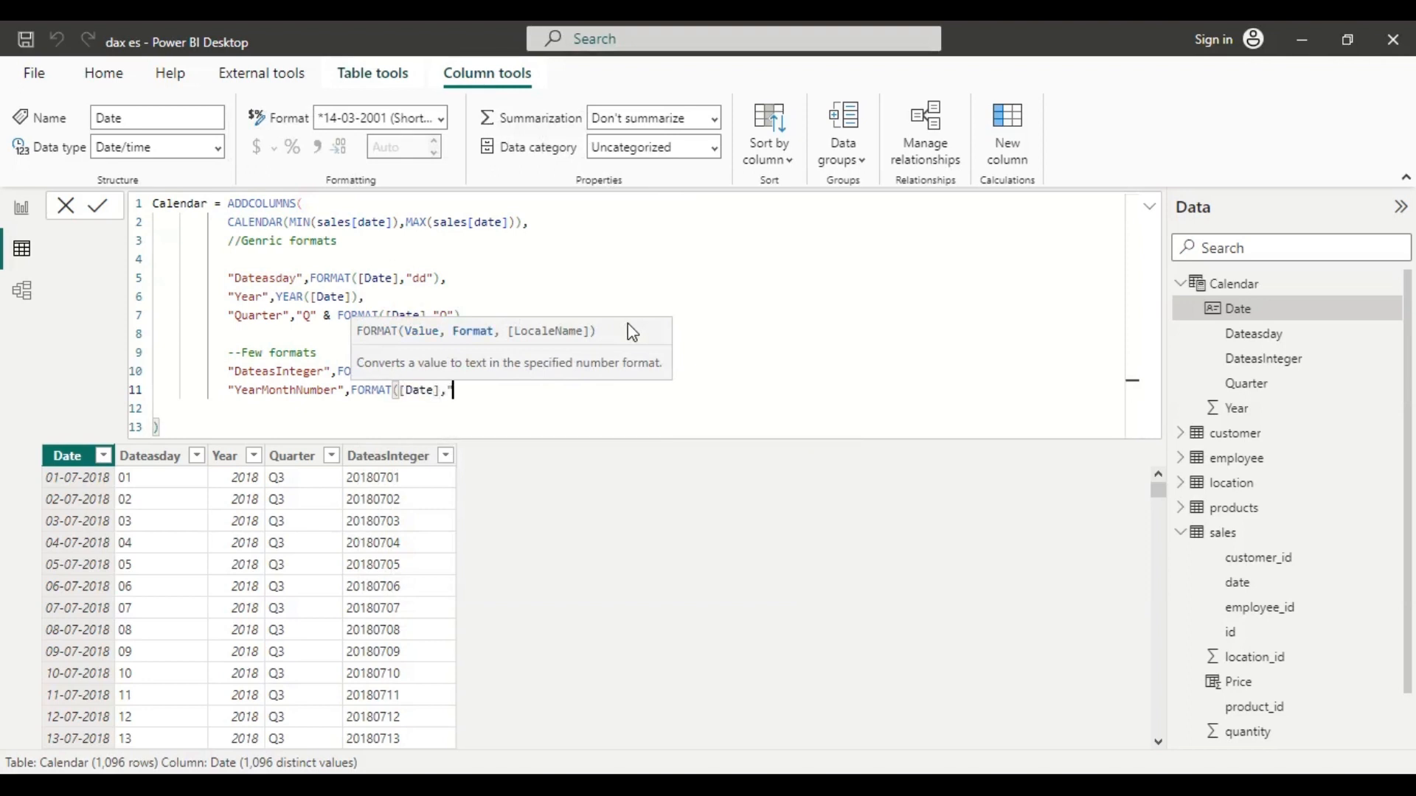
key(Left)
text(yyyy/mm")
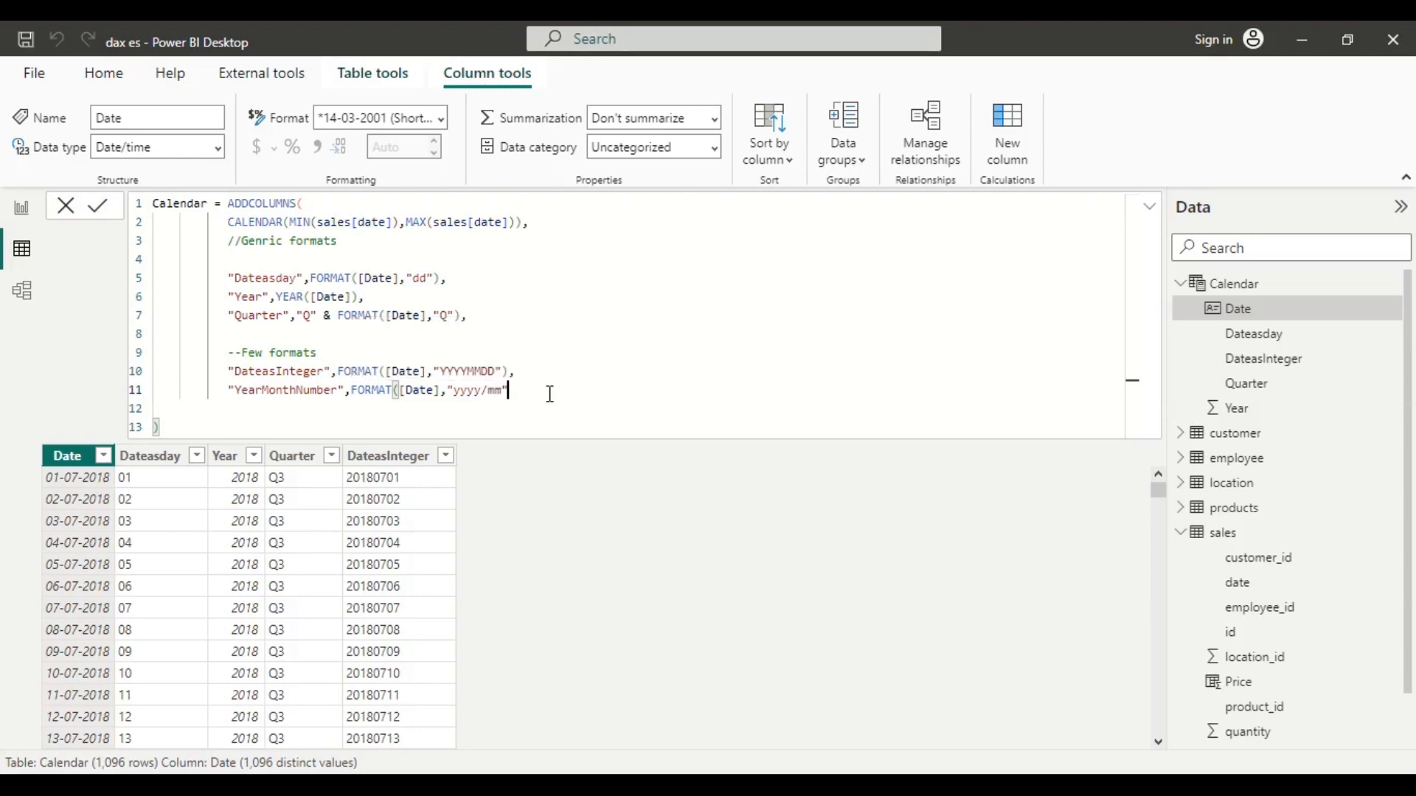
text())
click(97, 209)
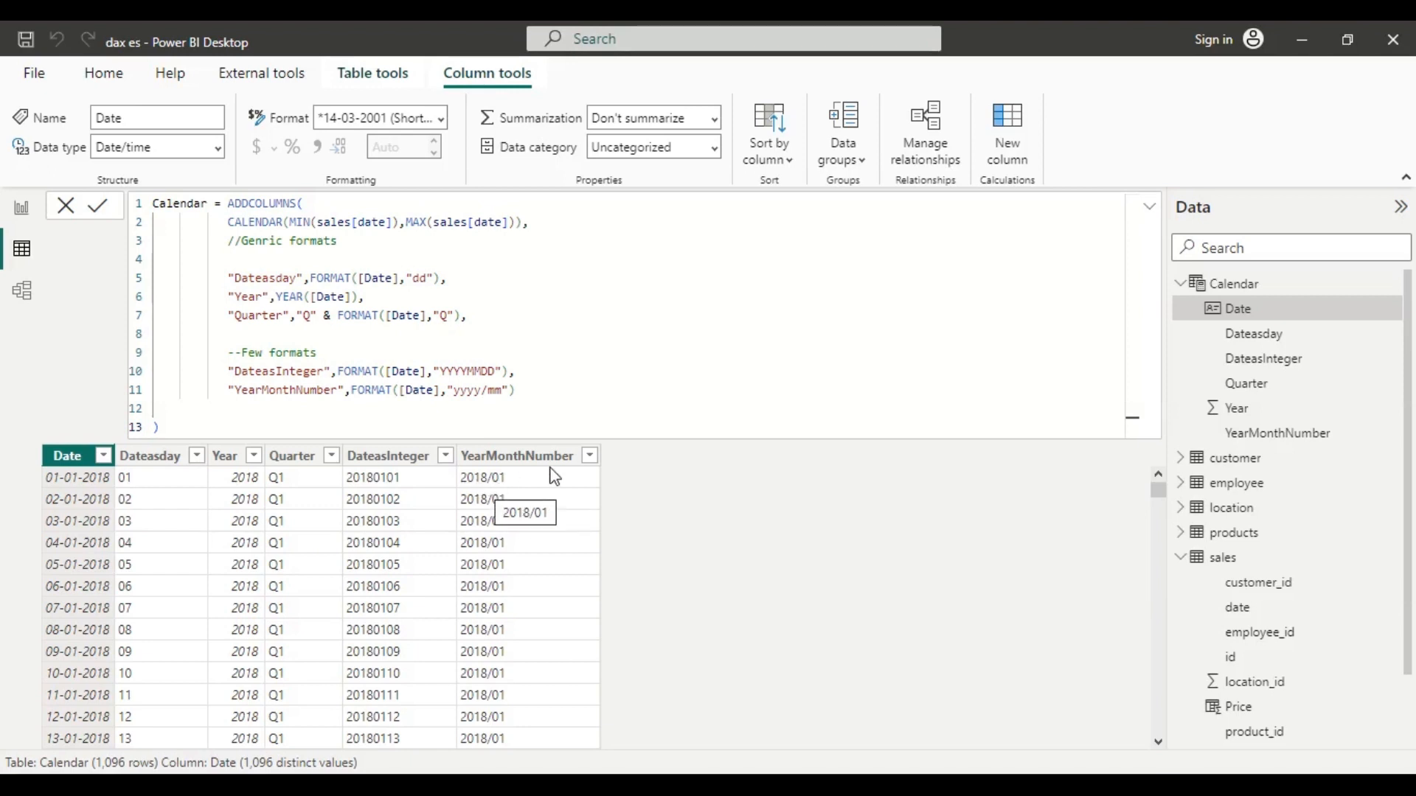
Step: Add a comma after the YearMonthNumber definition and enter the column name "YearMonthshort" followed by a comma on a new line
click(532, 394)
text(,)
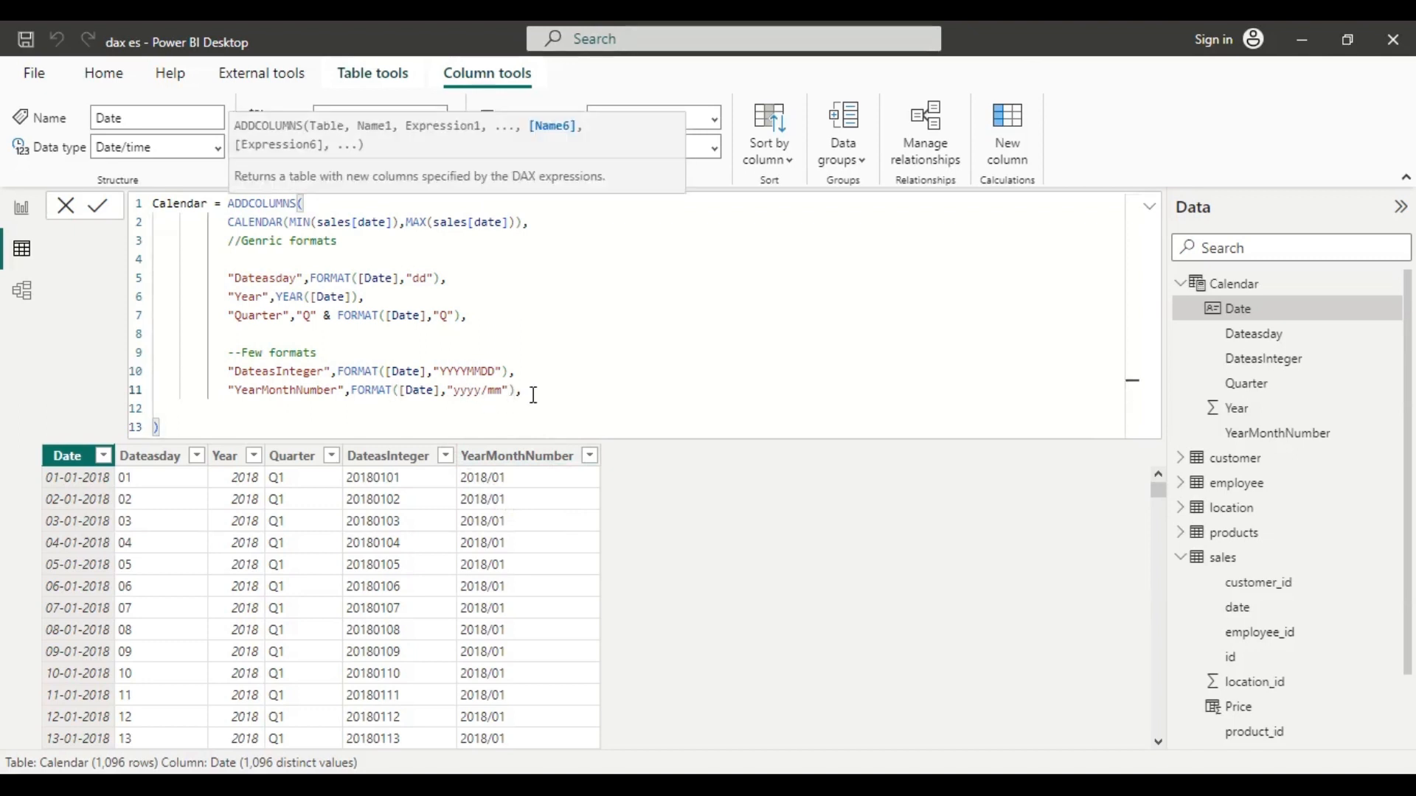
key(shift+Return)
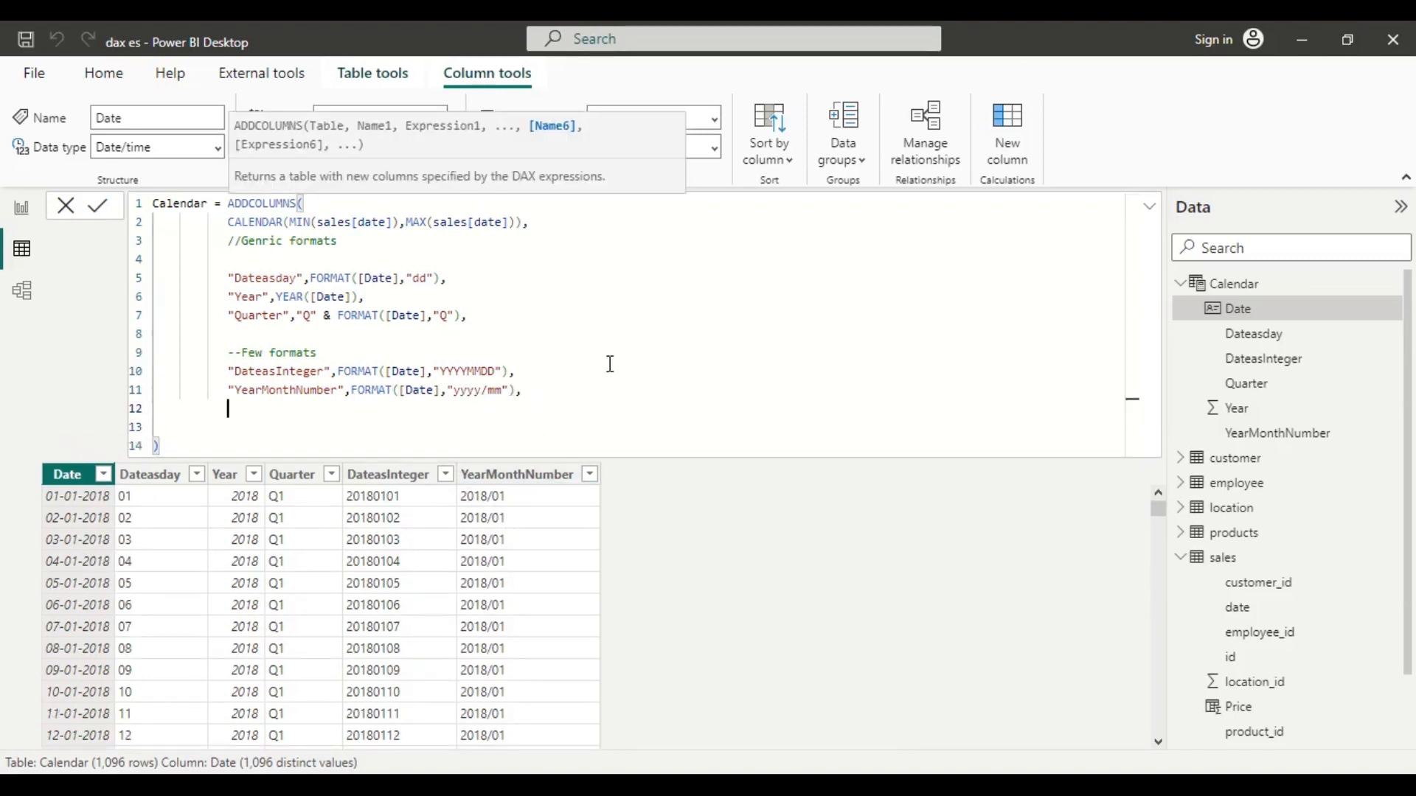
text("")
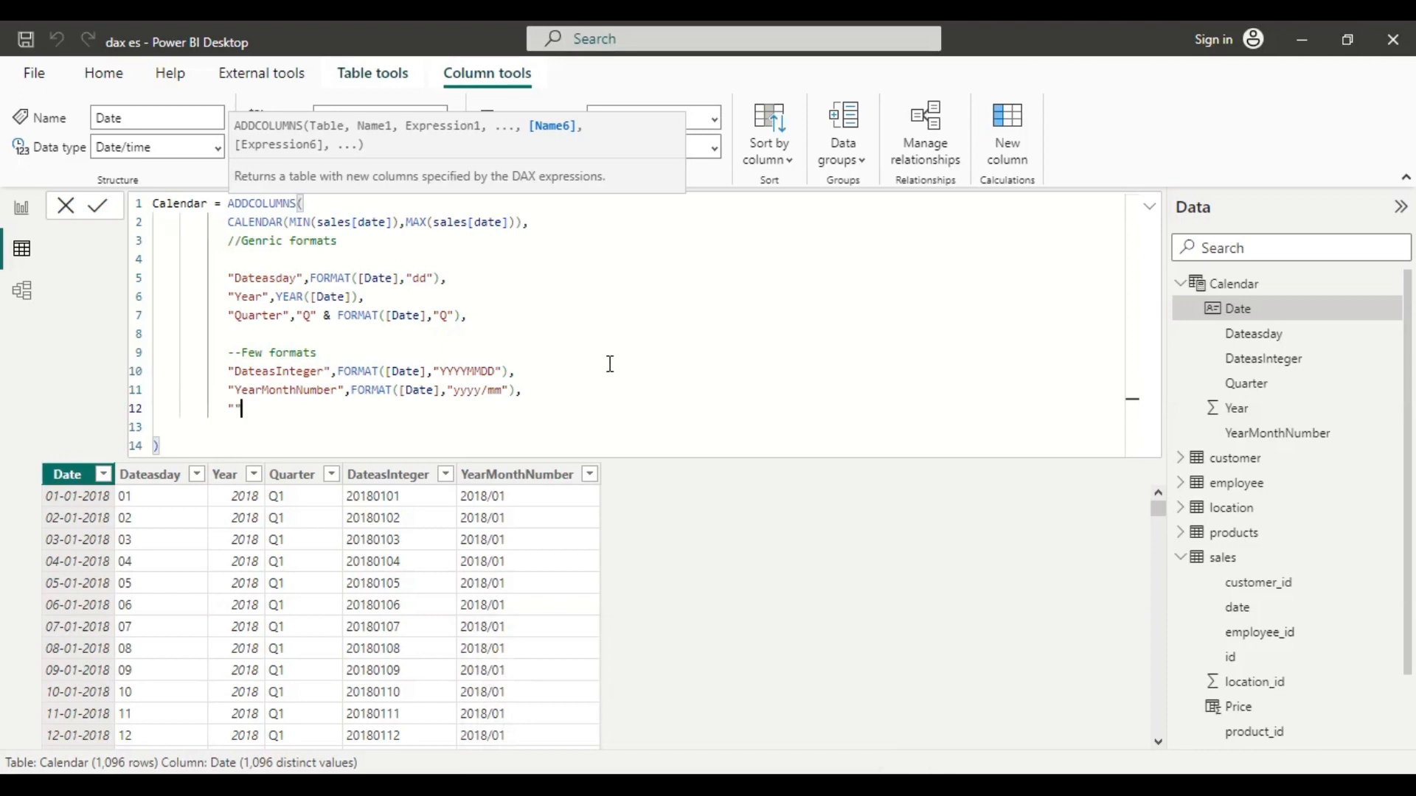
key(Left)
text(YearMonthshort)
text(",)
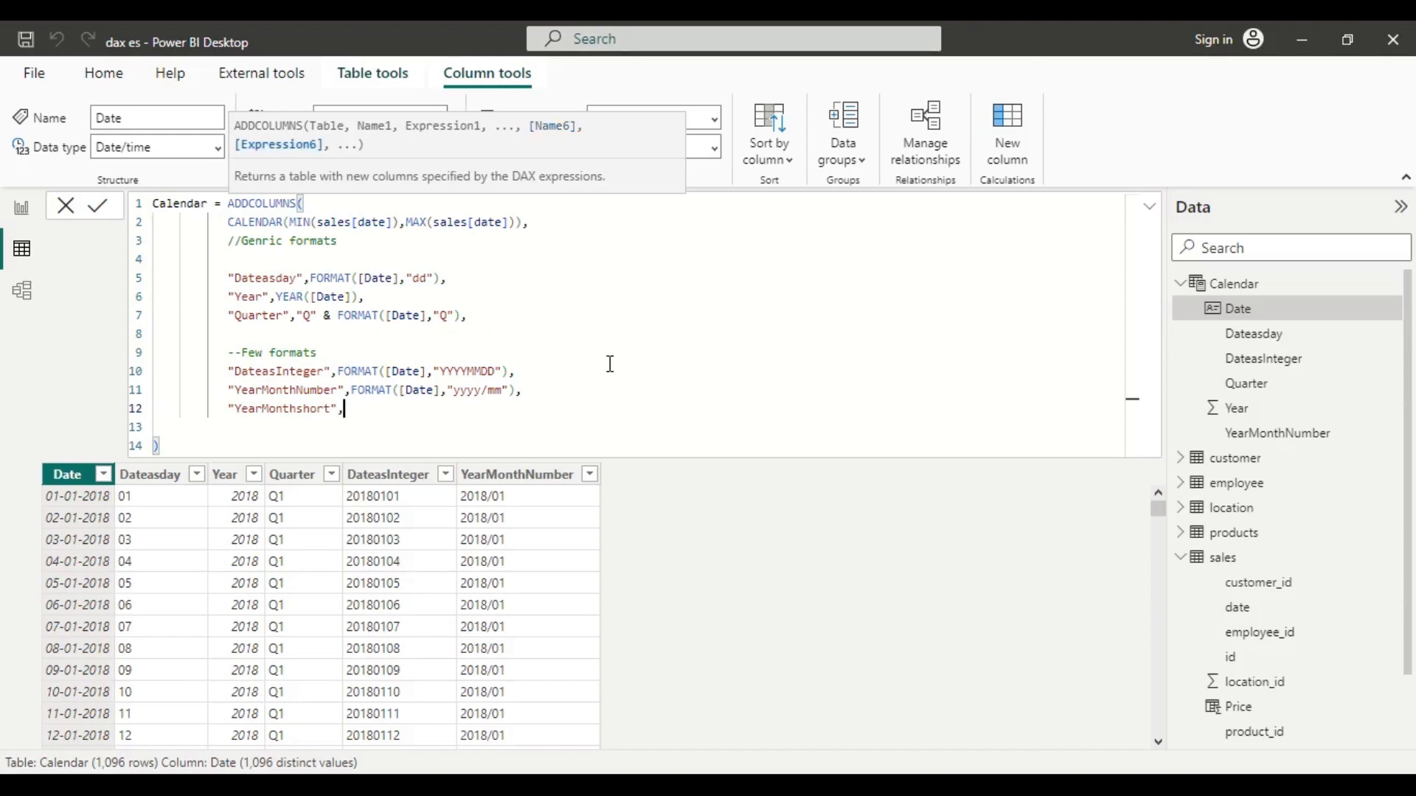
Step: Define the YearMonthshort column's expression as FORMAT([Date],"YYYY/mmm") and commit the Calendar formula
text(Fo)
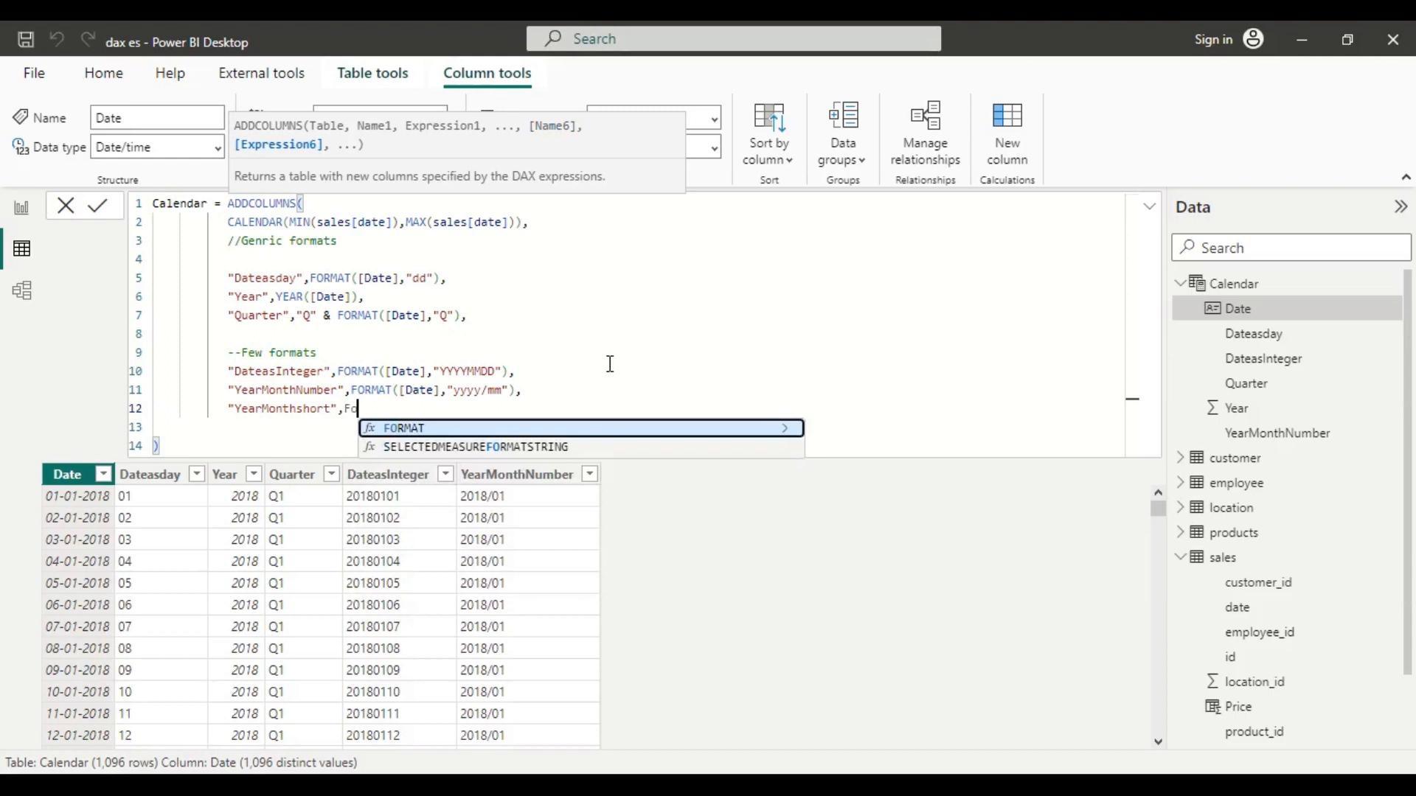
key(Tab)
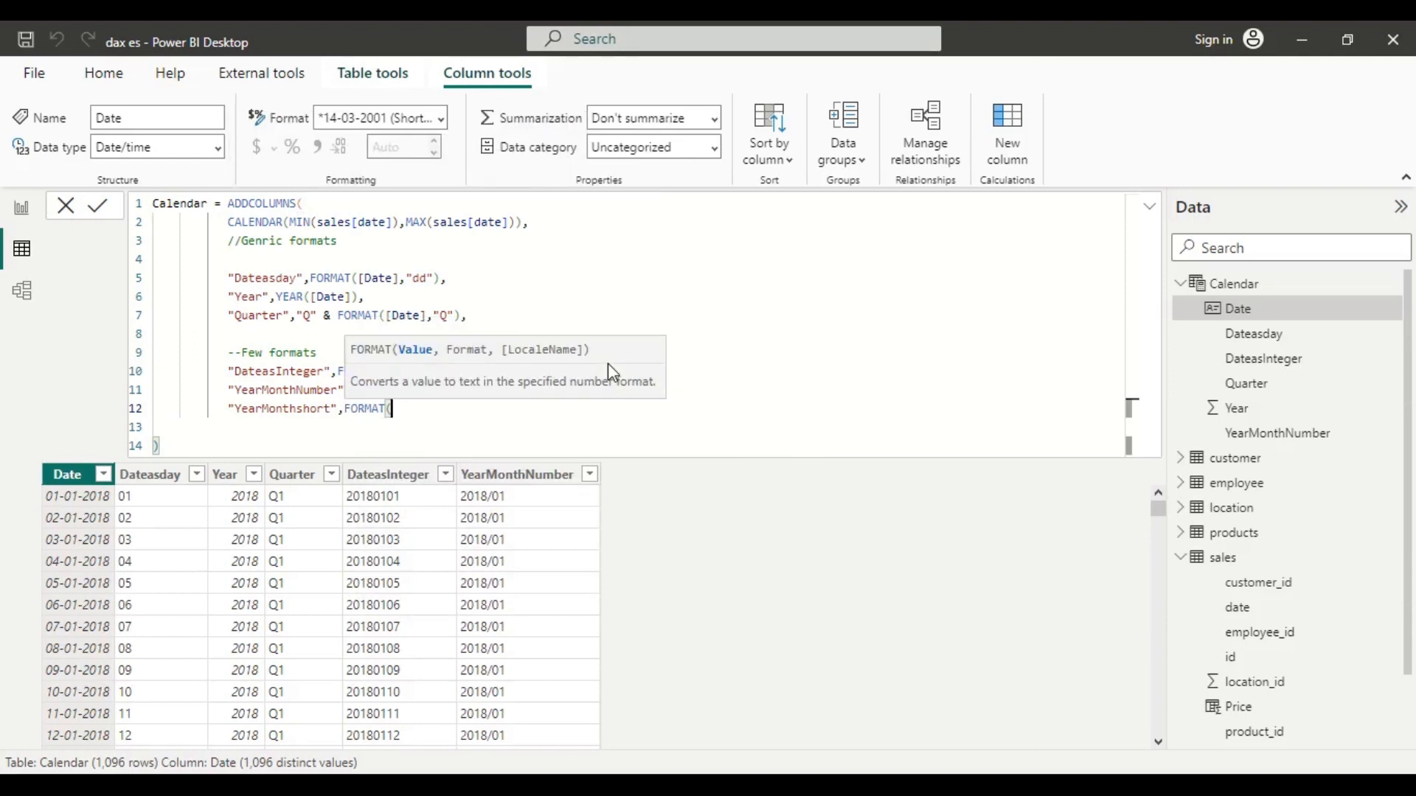
text([)
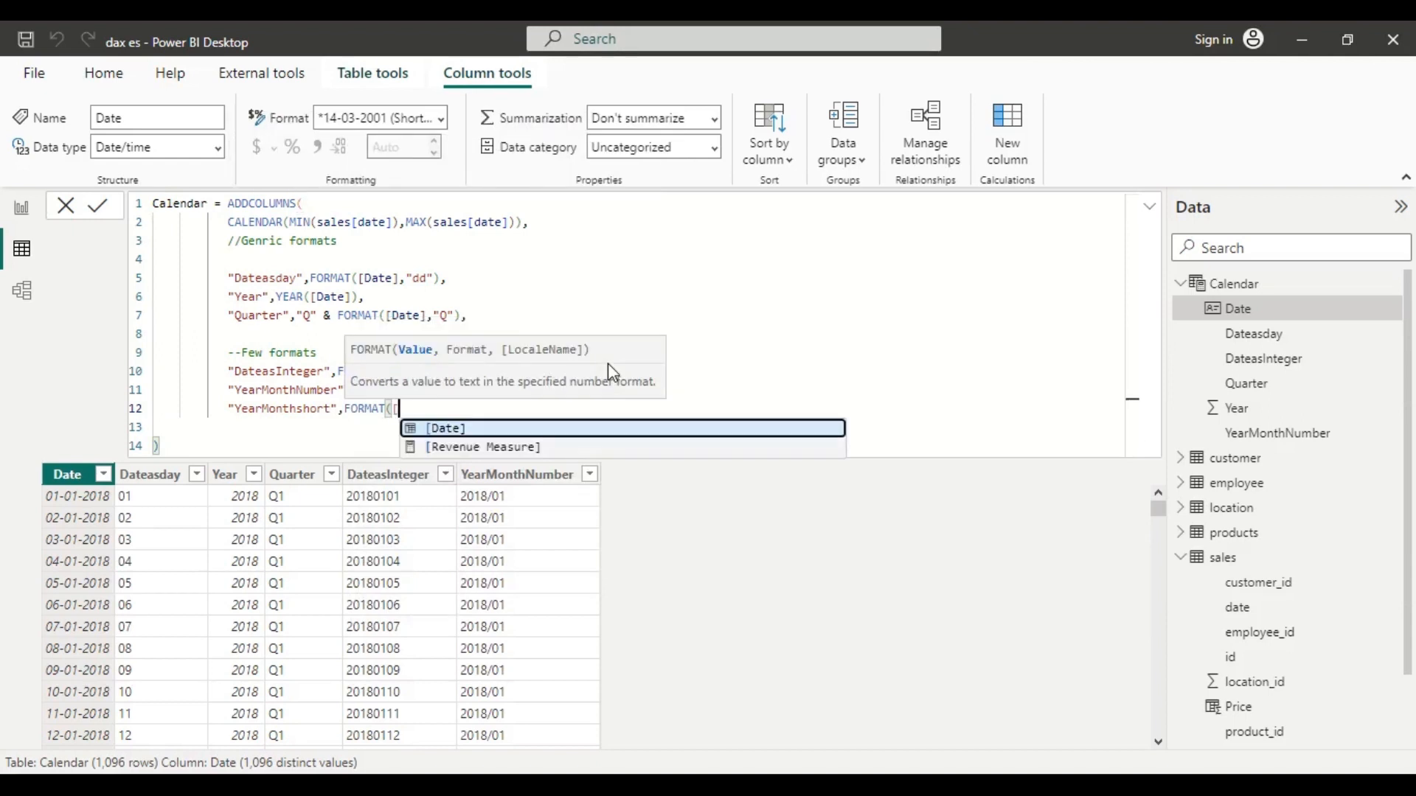
key(Tab)
text(,)
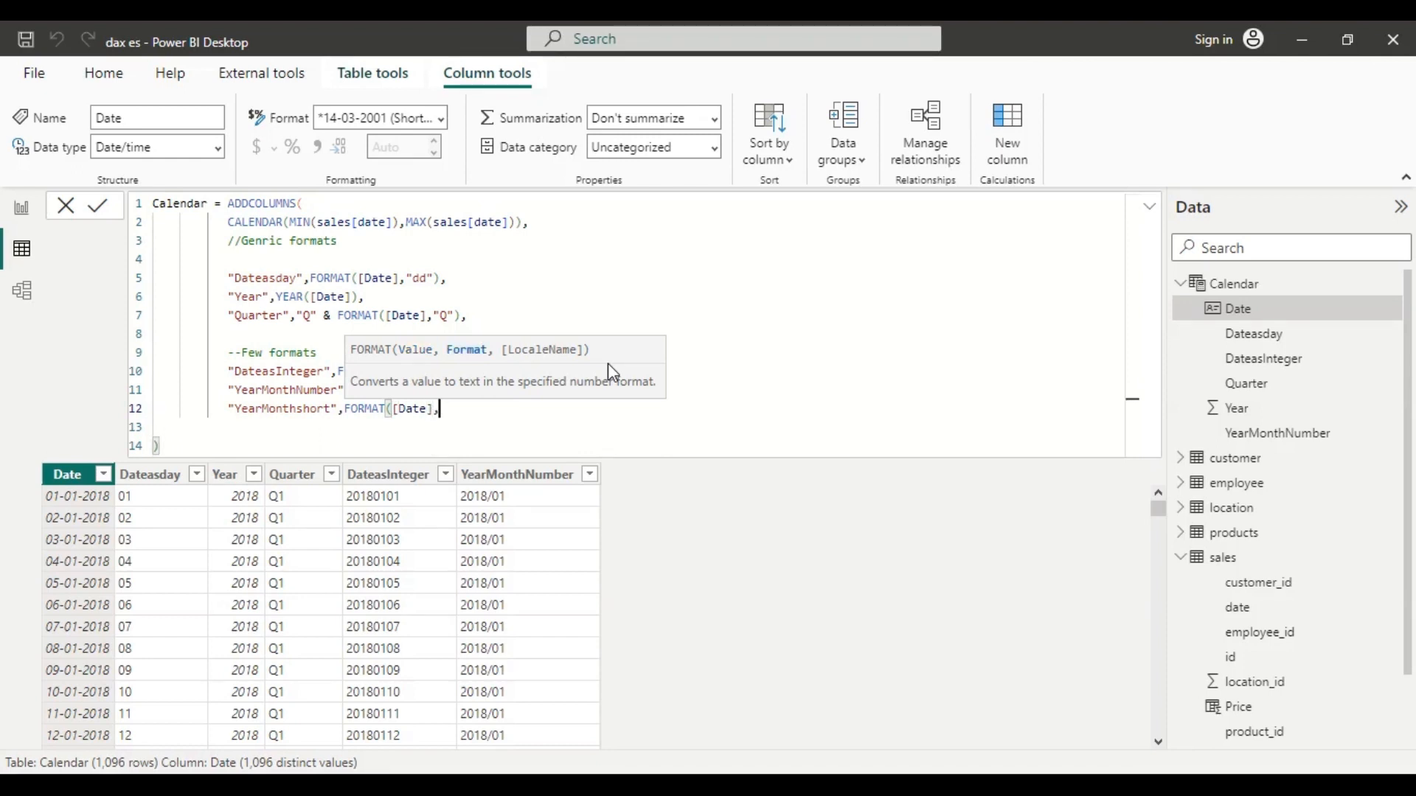
text(""YYYY)
text(/mmm)
click(525, 411)
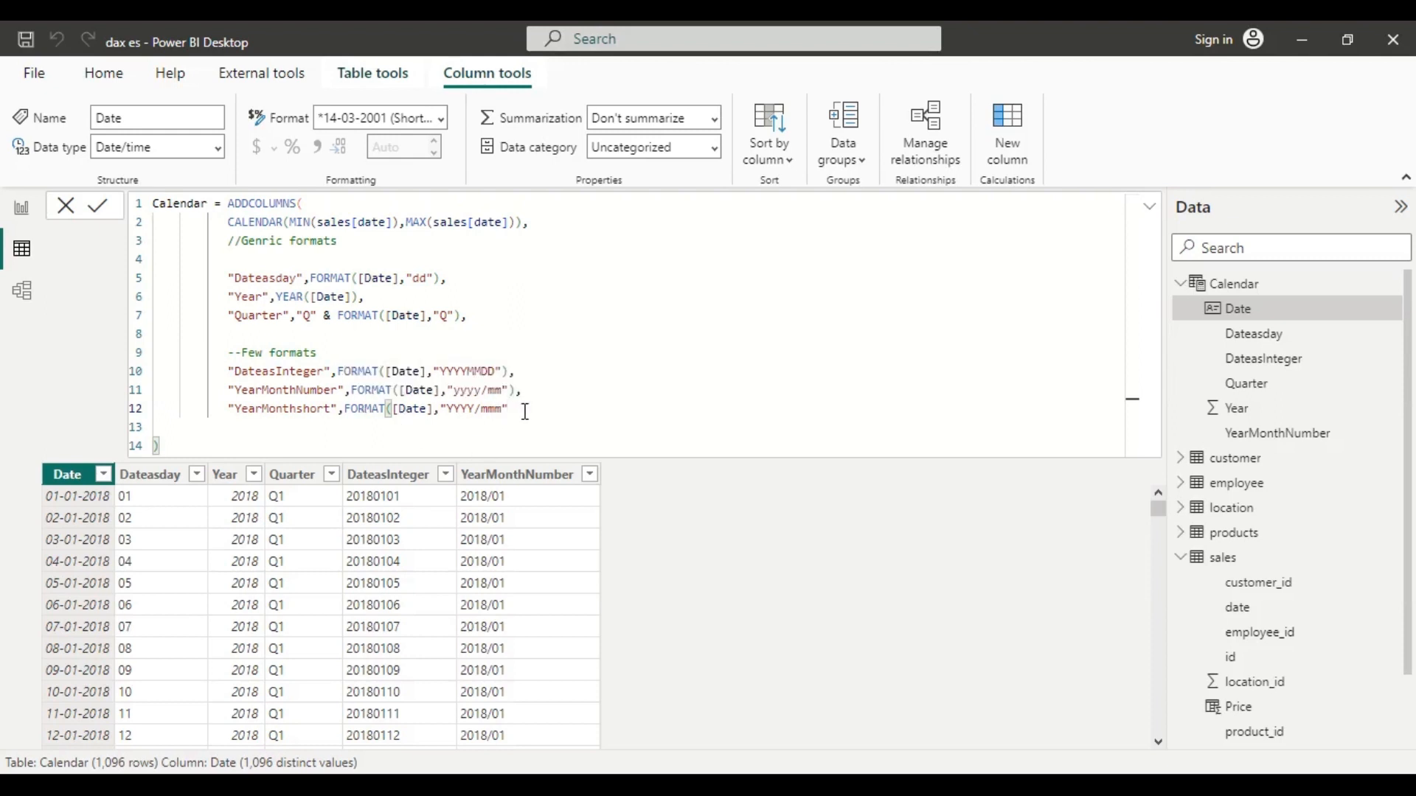
text())
click(108, 208)
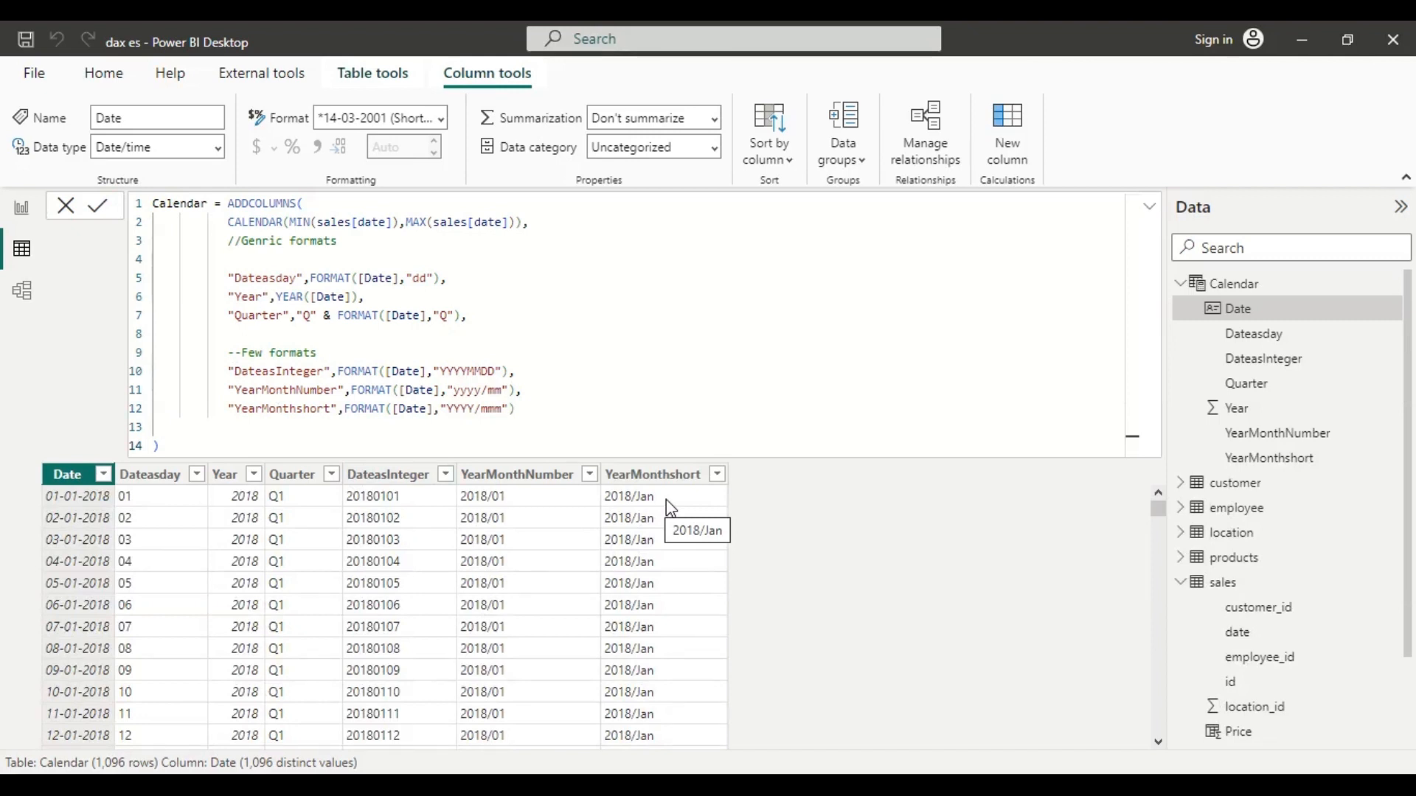
Step: Examine the distinct values in the YearMonthshort column's filter list and close it without filtering
click(719, 475)
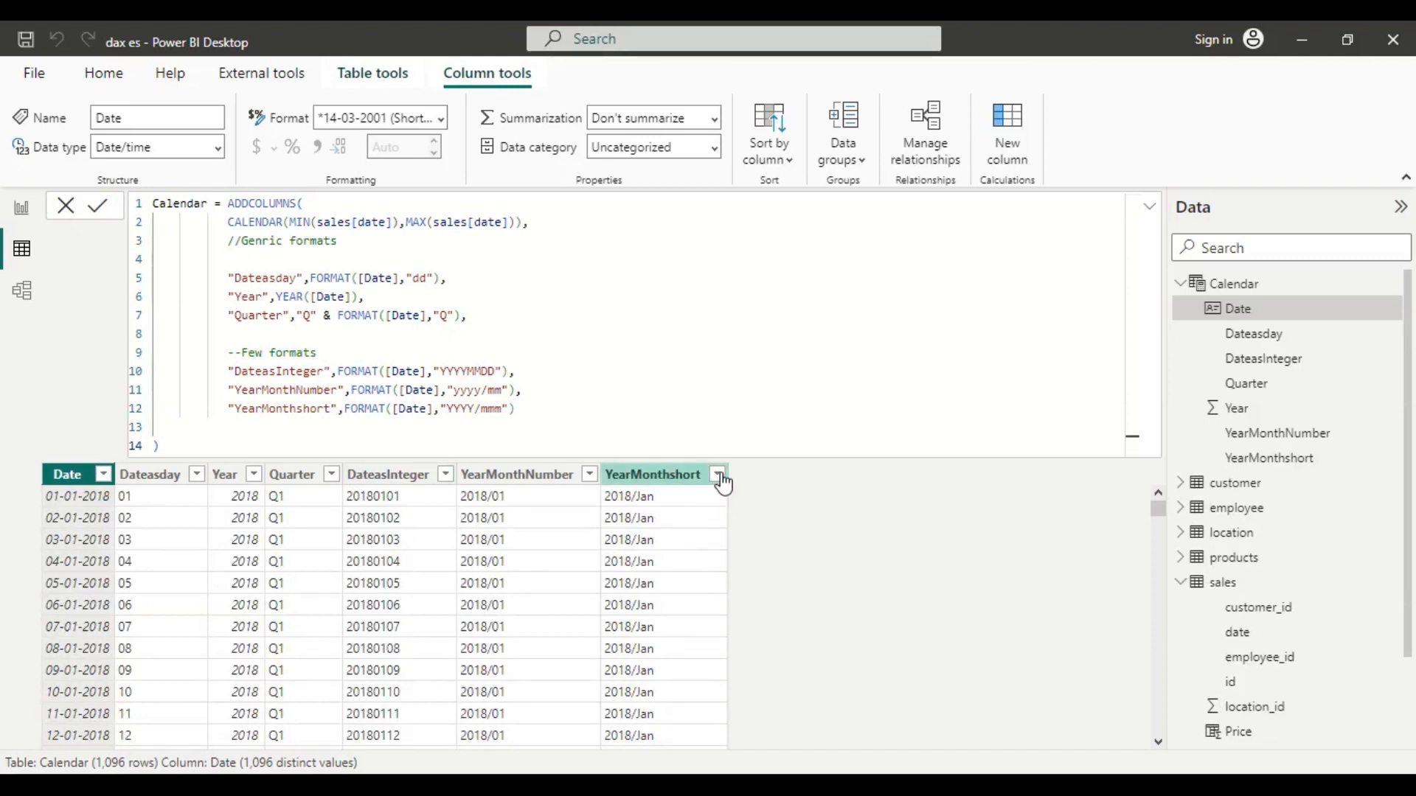
click(719, 476)
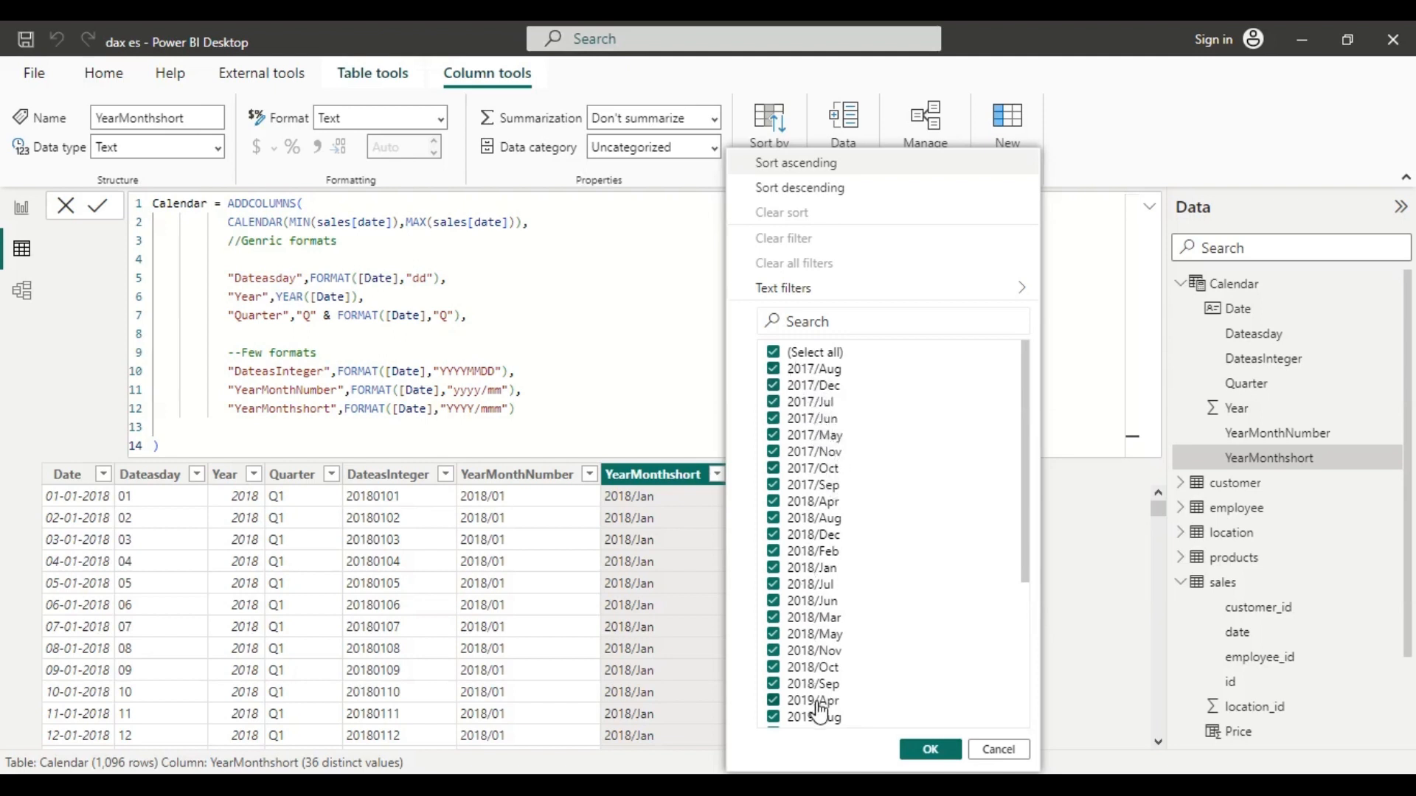
click(1014, 767)
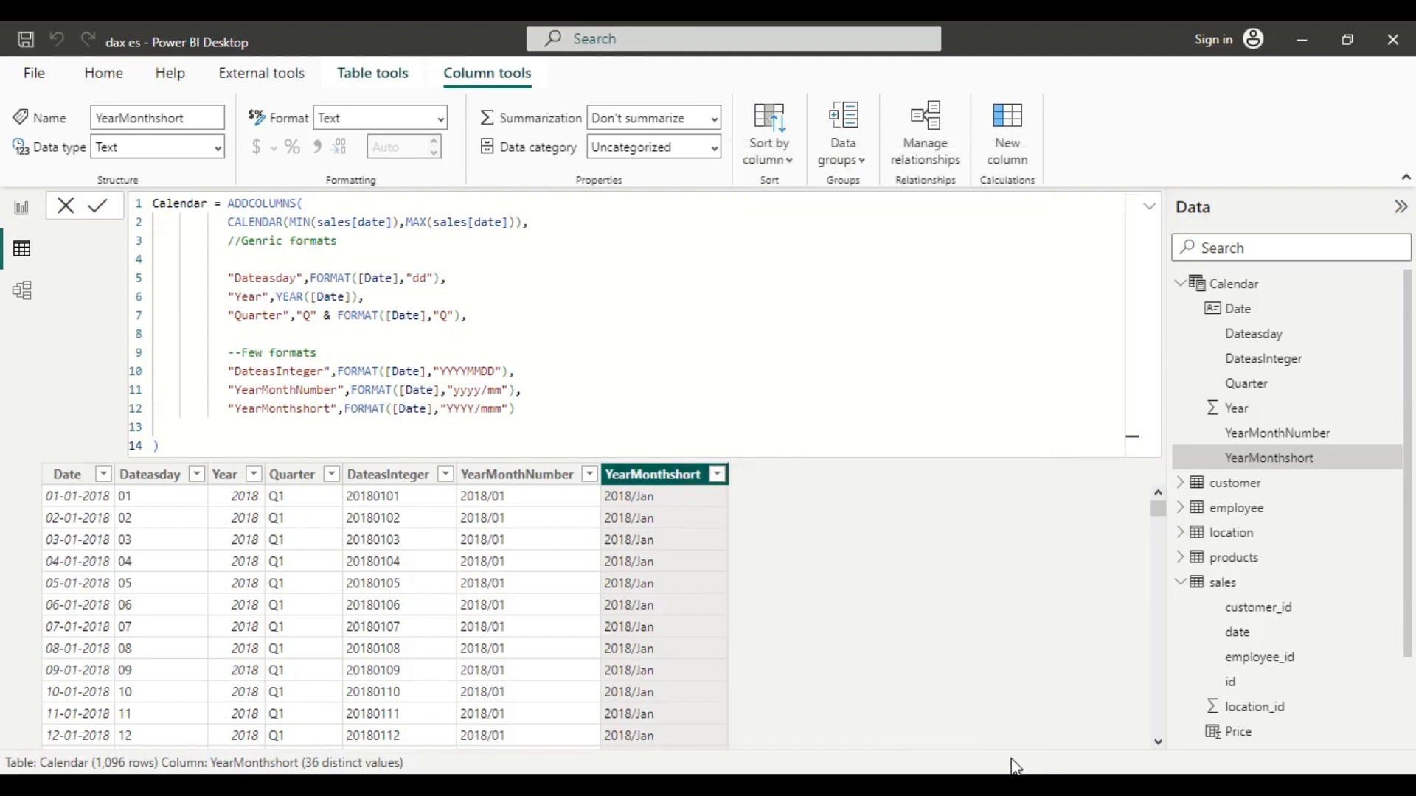
Step: Add a comma after the YearMonthshort definition and enter the column name "YearQuarter" on a new line
click(526, 410)
text(,)
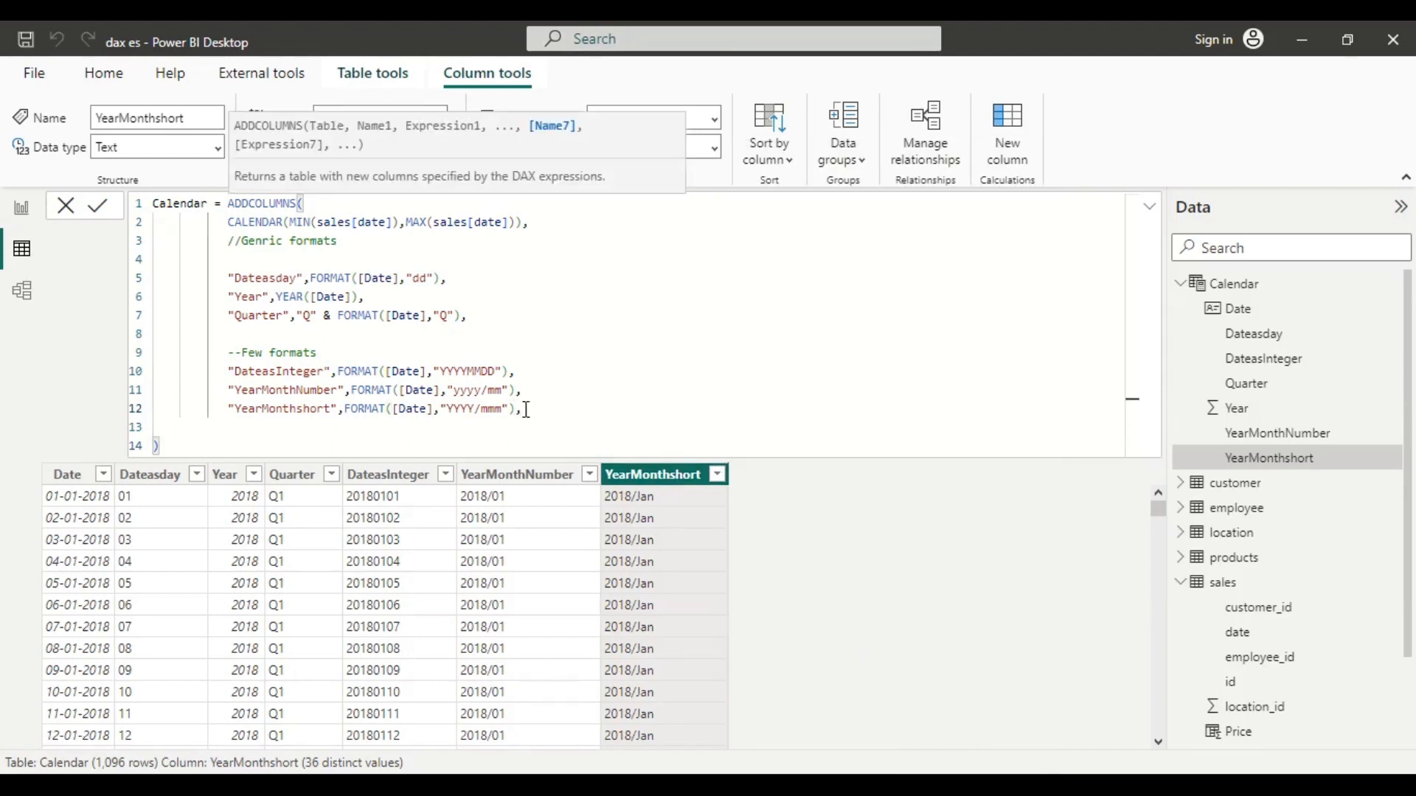
key(Return)
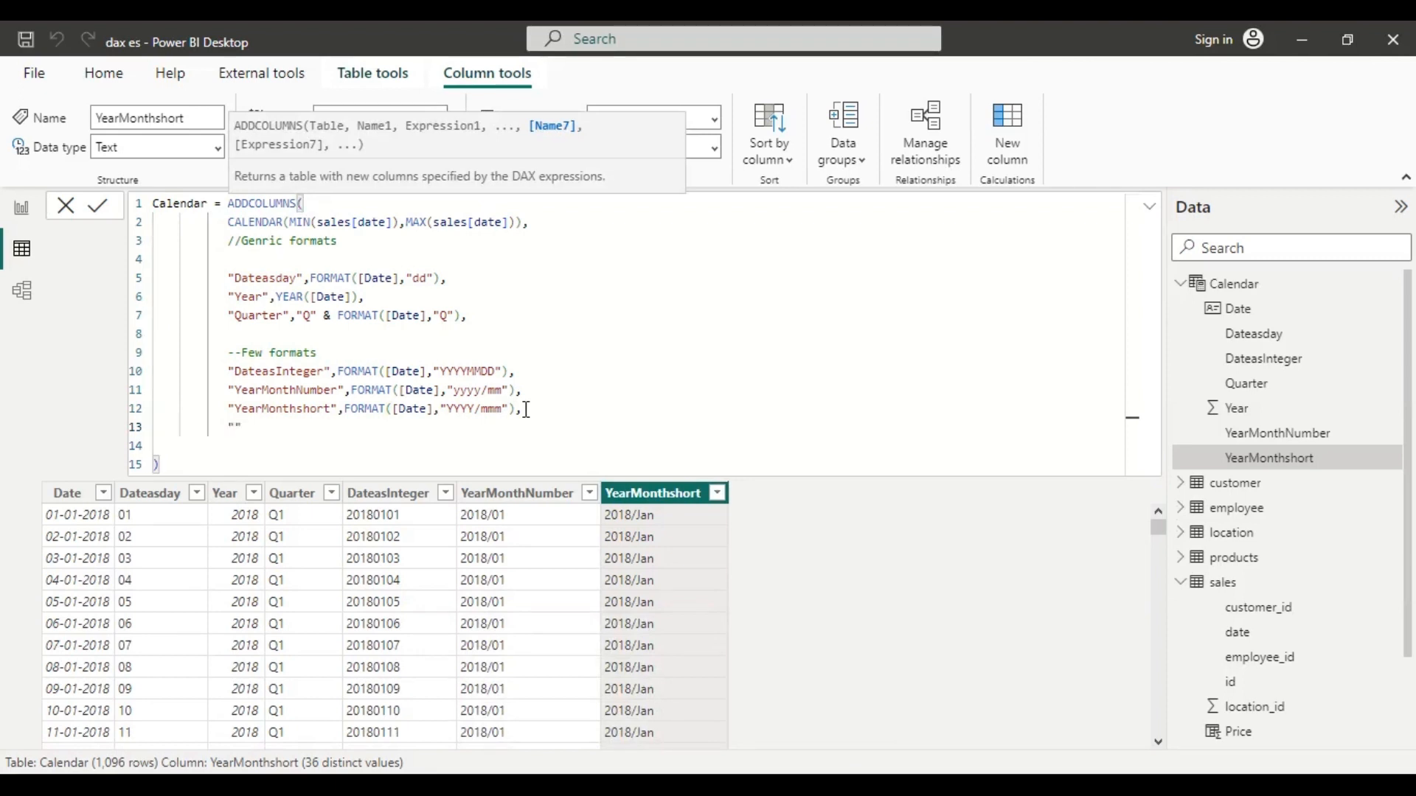
text("YearQuarter)
key(Down)
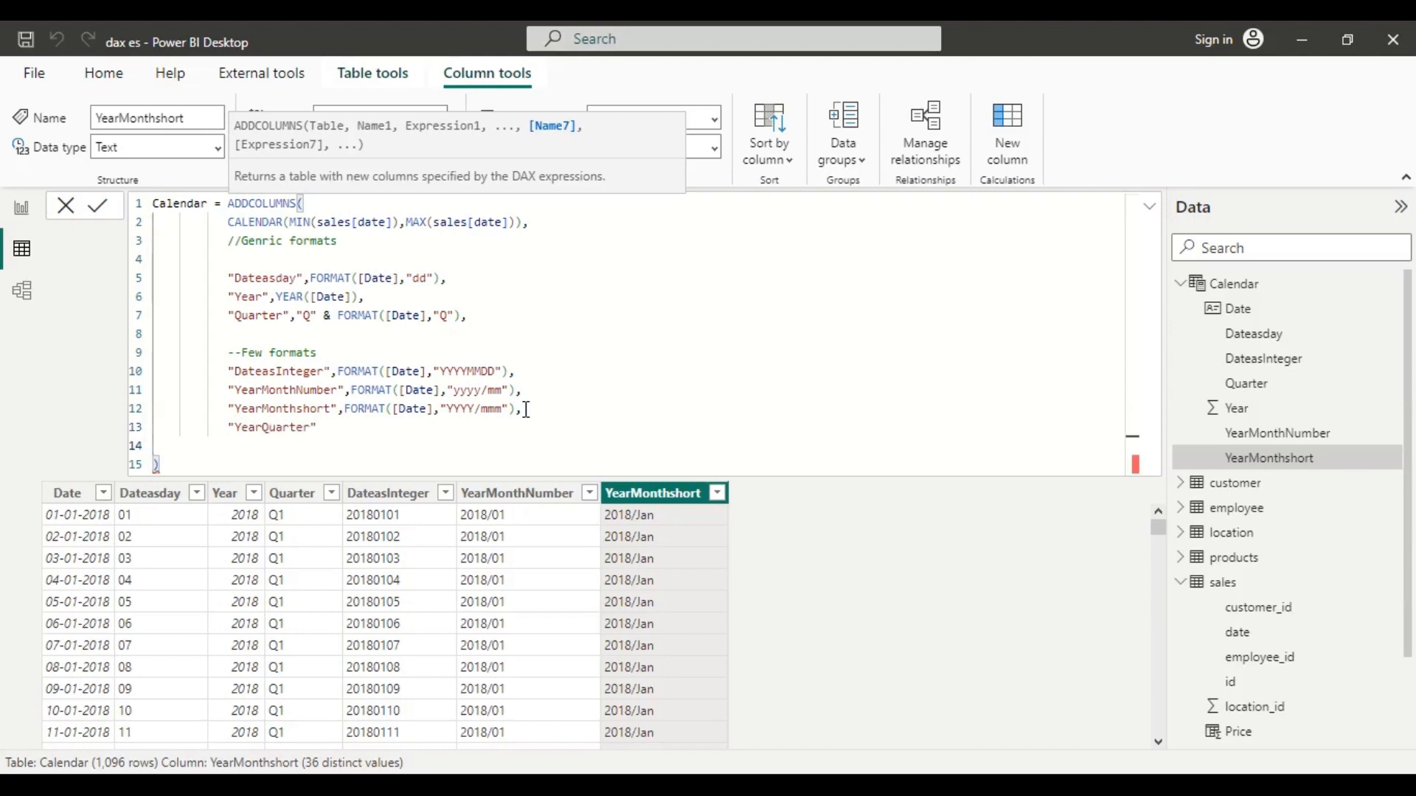
key(Left)
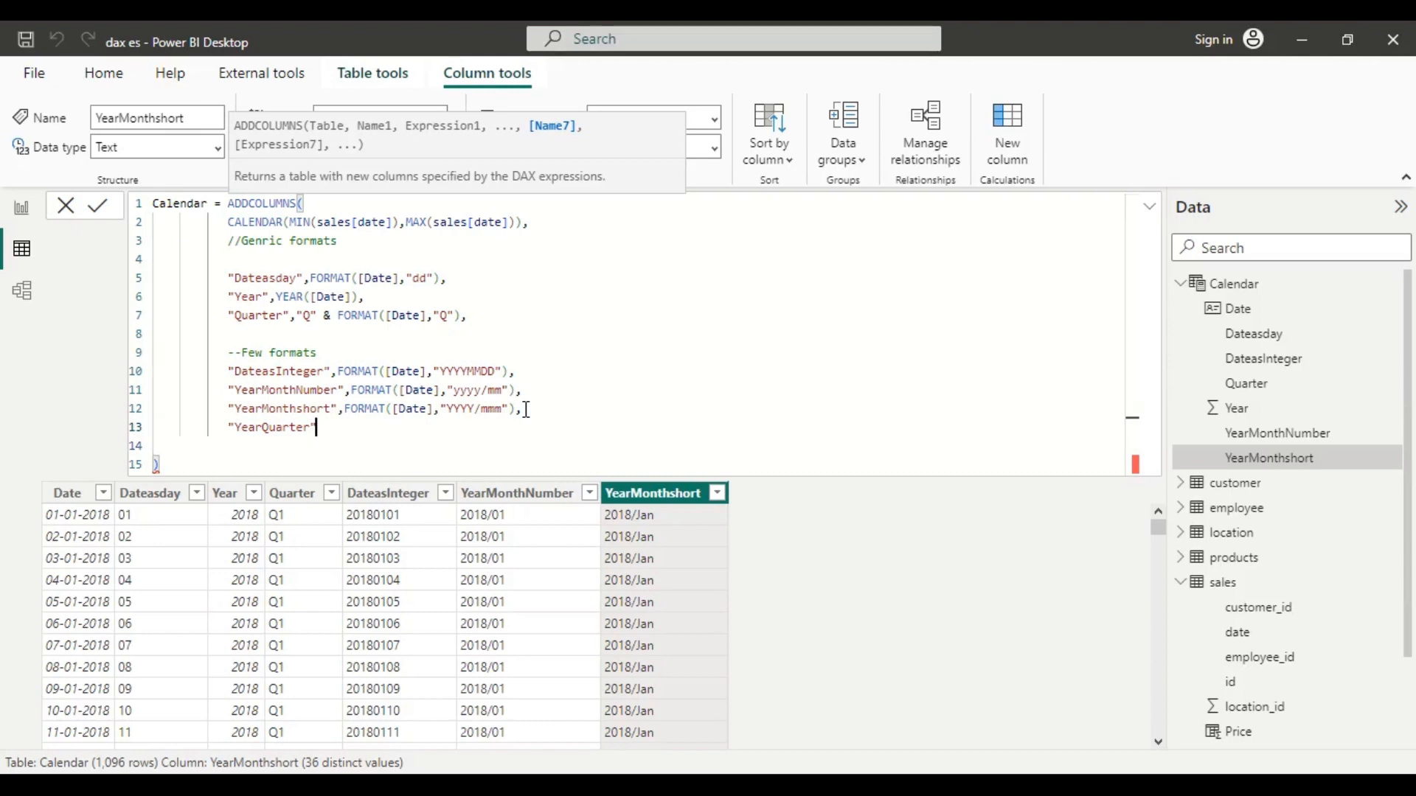
Step: Begin the YearQuarter column's expression with FORMAT([Date],"YYYY") after a separating comma
text(,For)
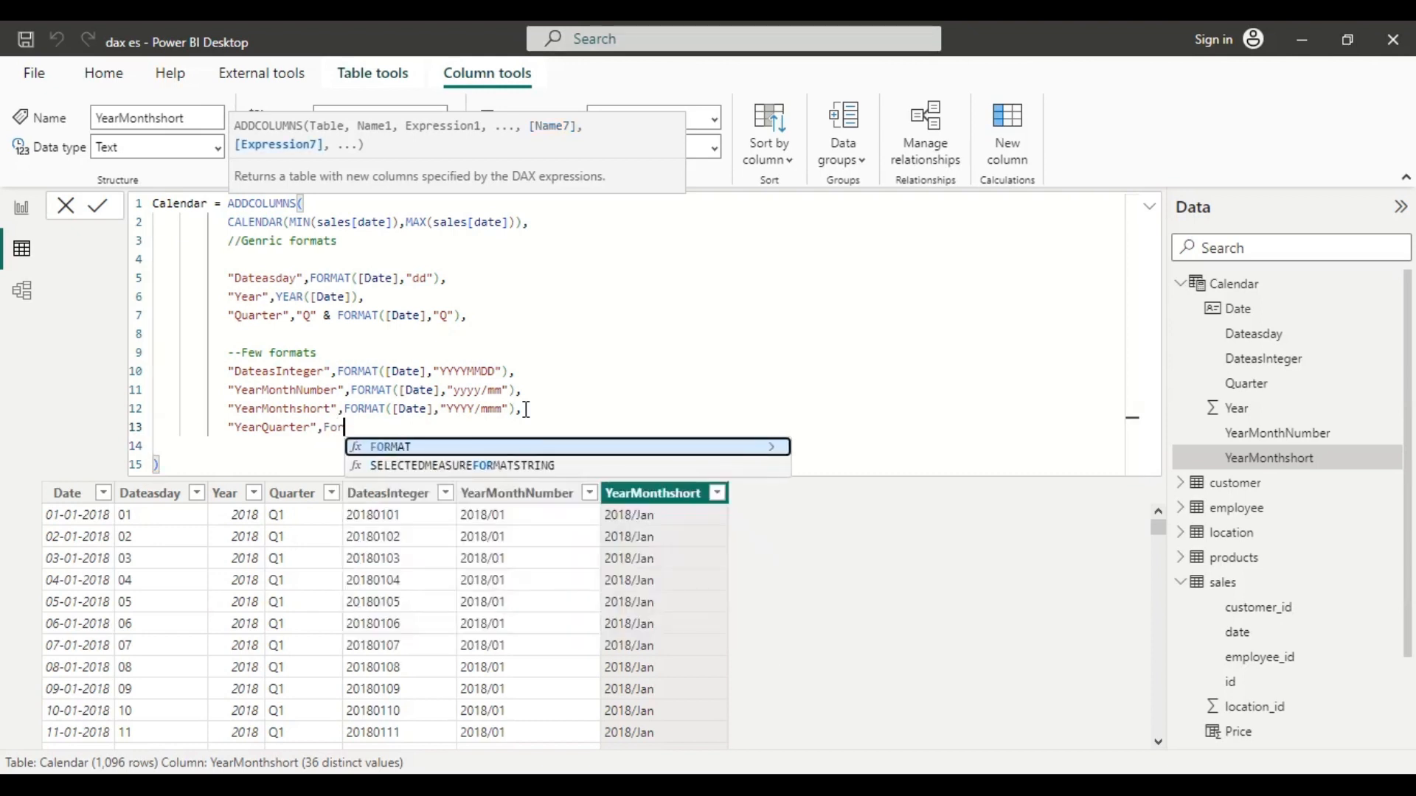
key(Tab)
text(()
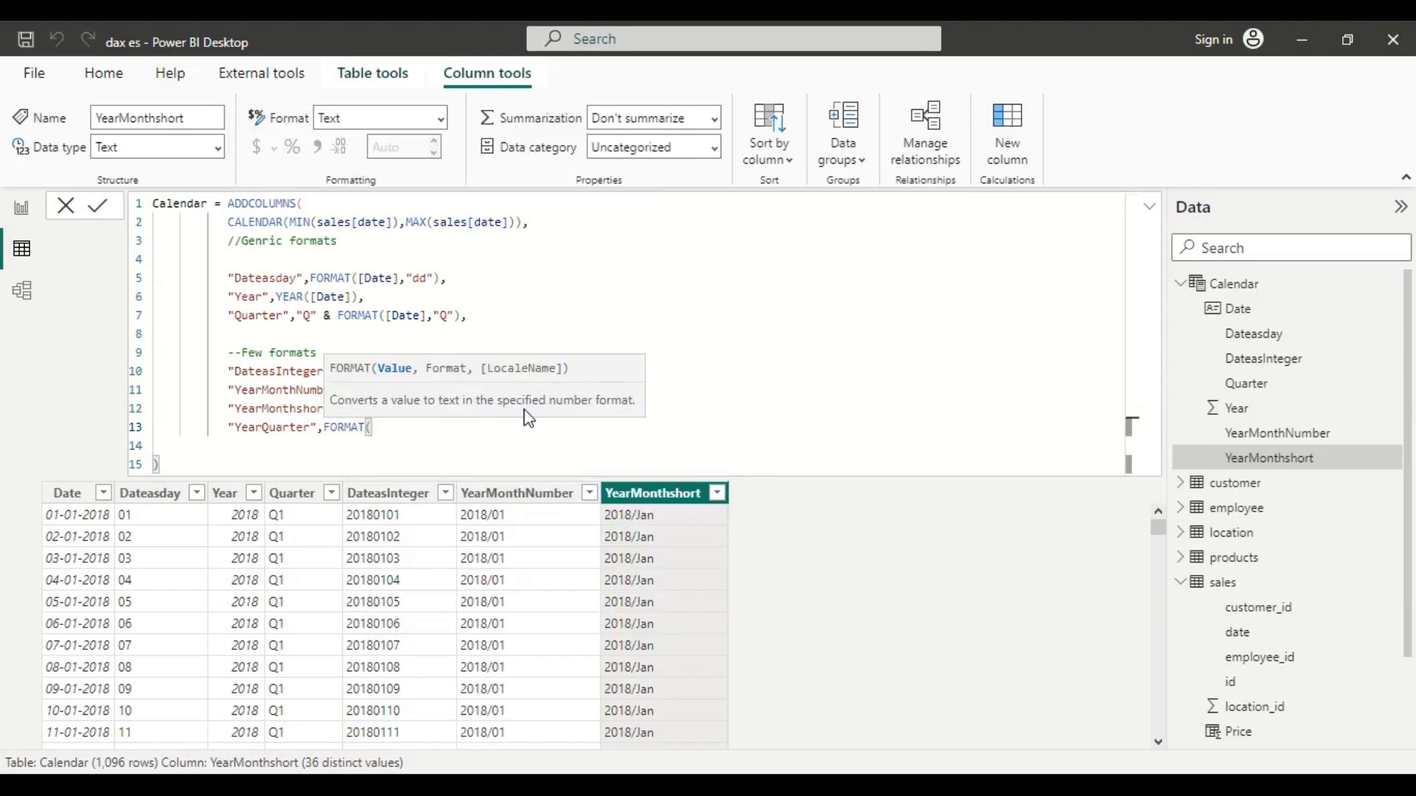
text([)
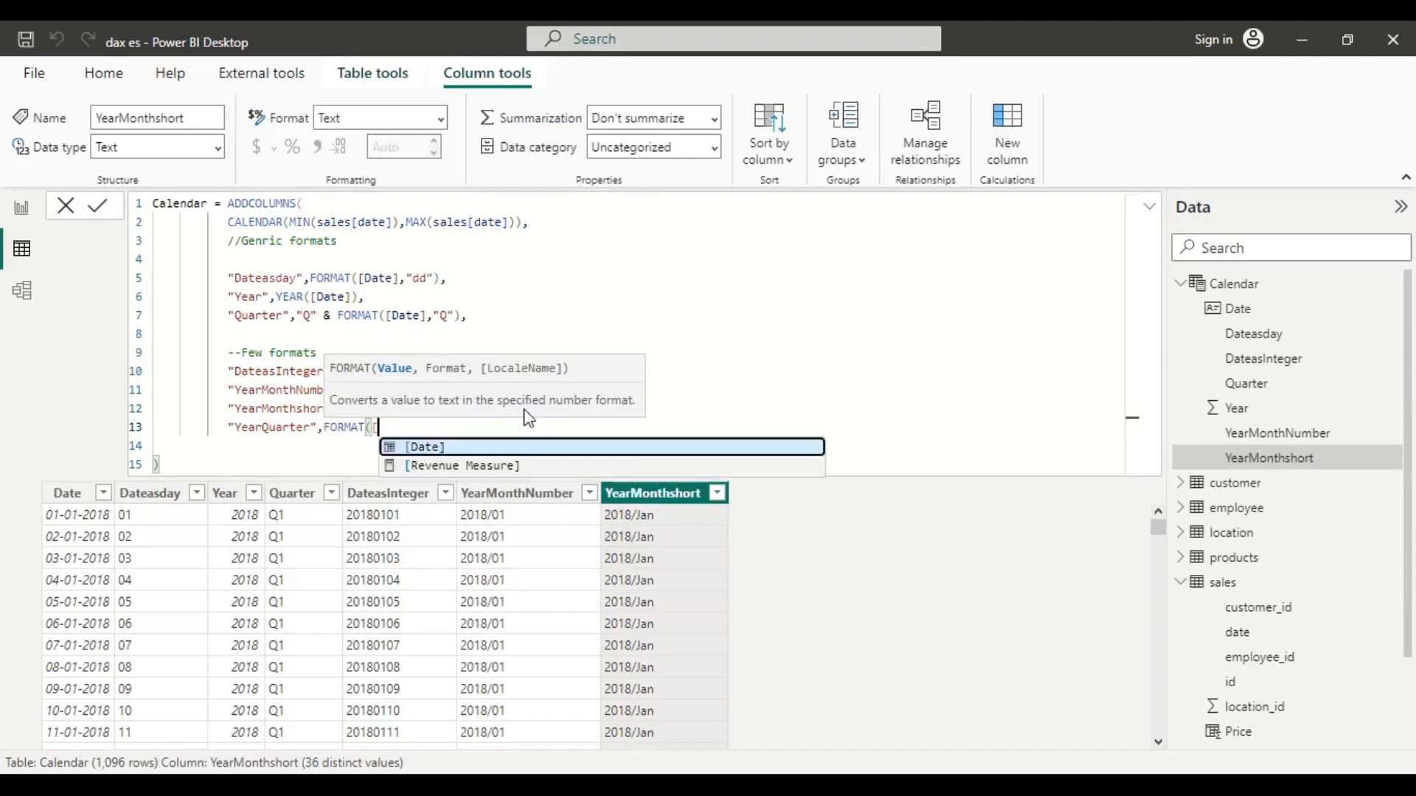
key(Tab)
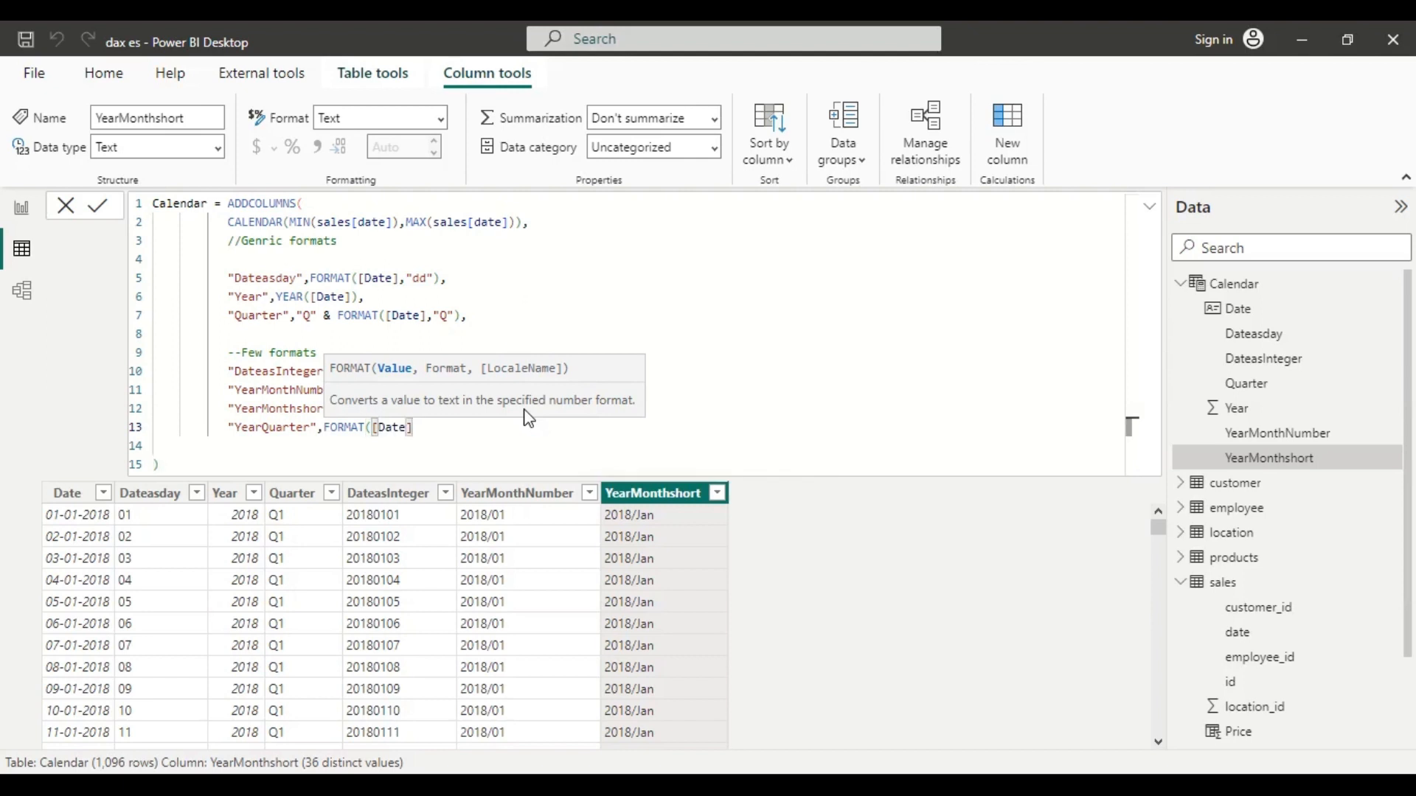
text(,")
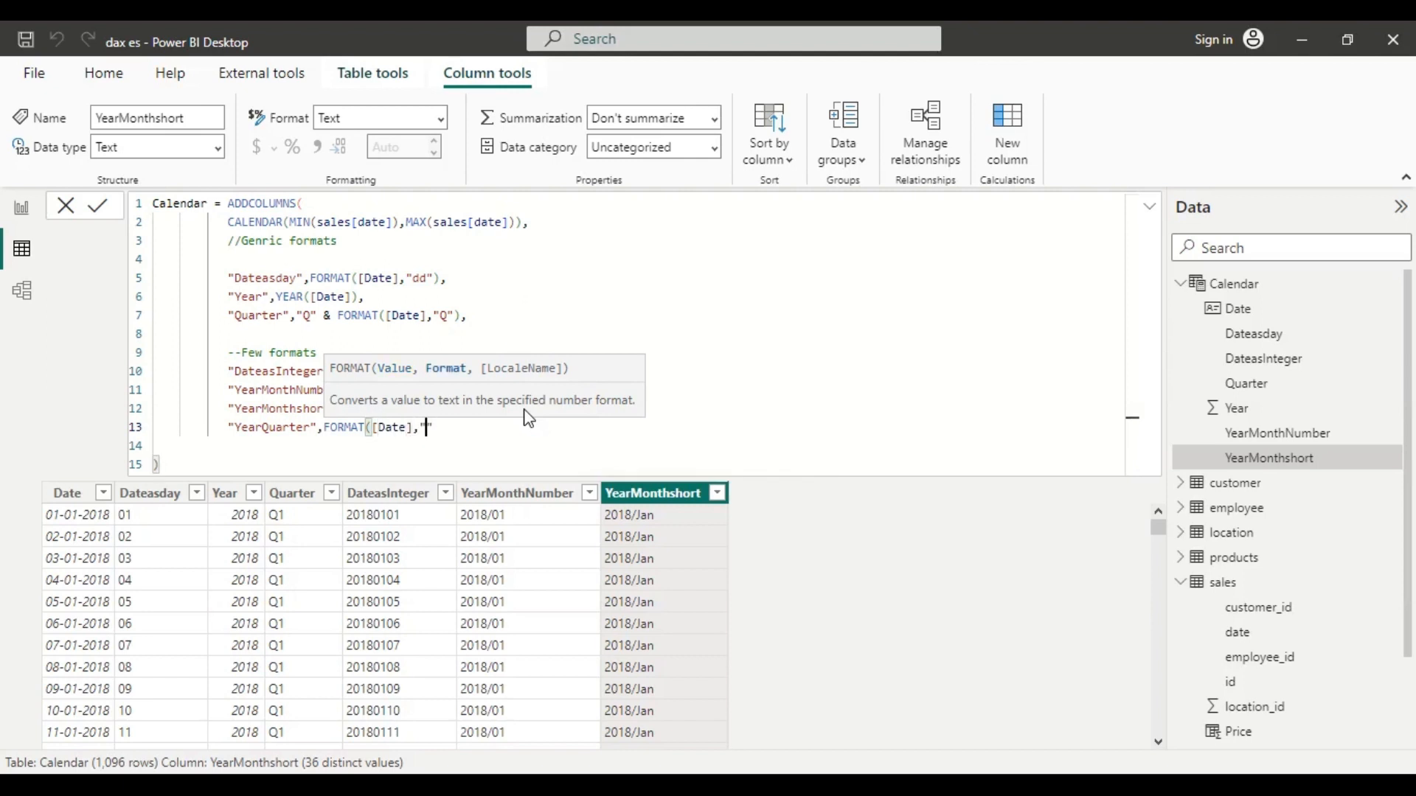
text(YYYY"))
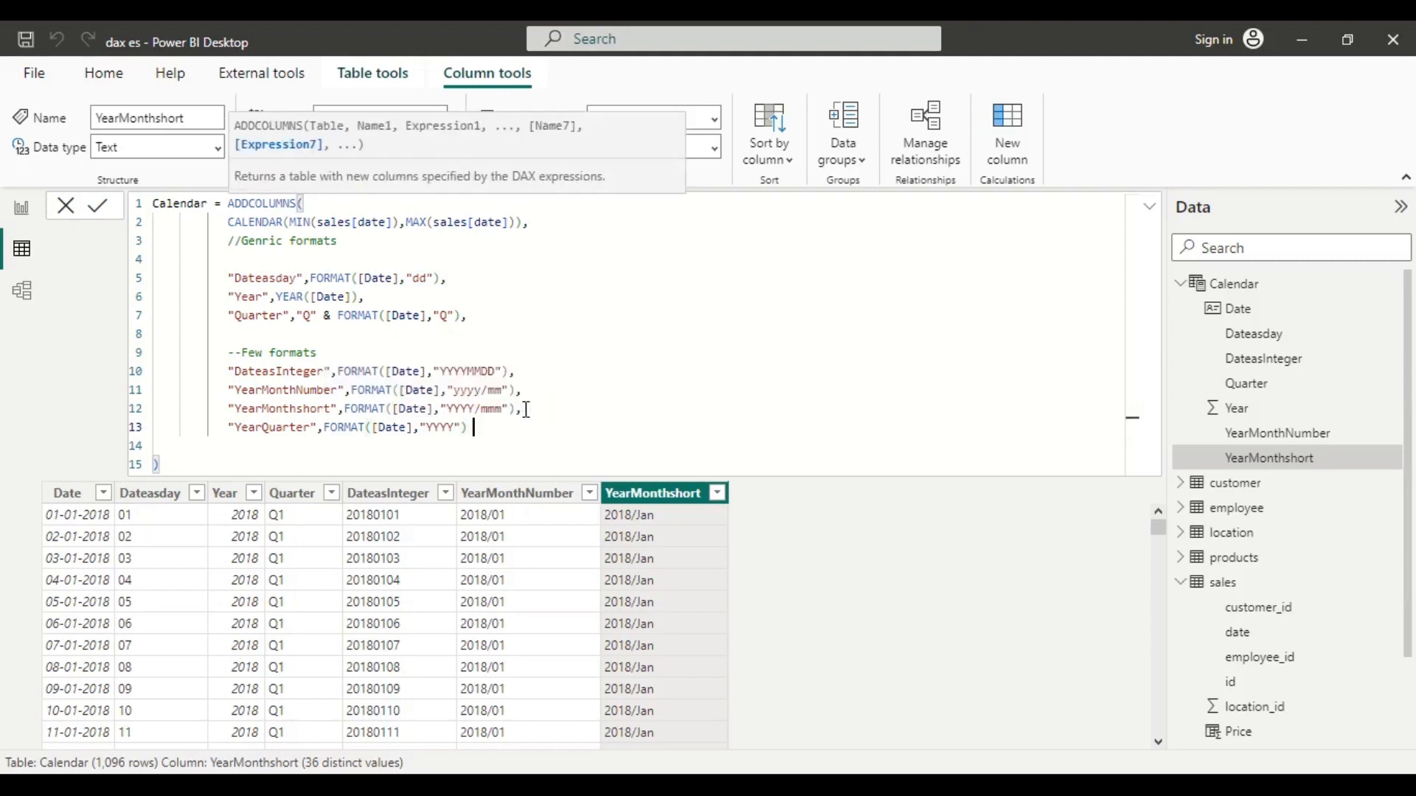
Step: Append & "/Q" & FORMAT([Date],"Q") to the YearQuarter expression and commit the Calendar formula
text( & ")
key(Left)
text(/Q)
text(&)
text(fo)
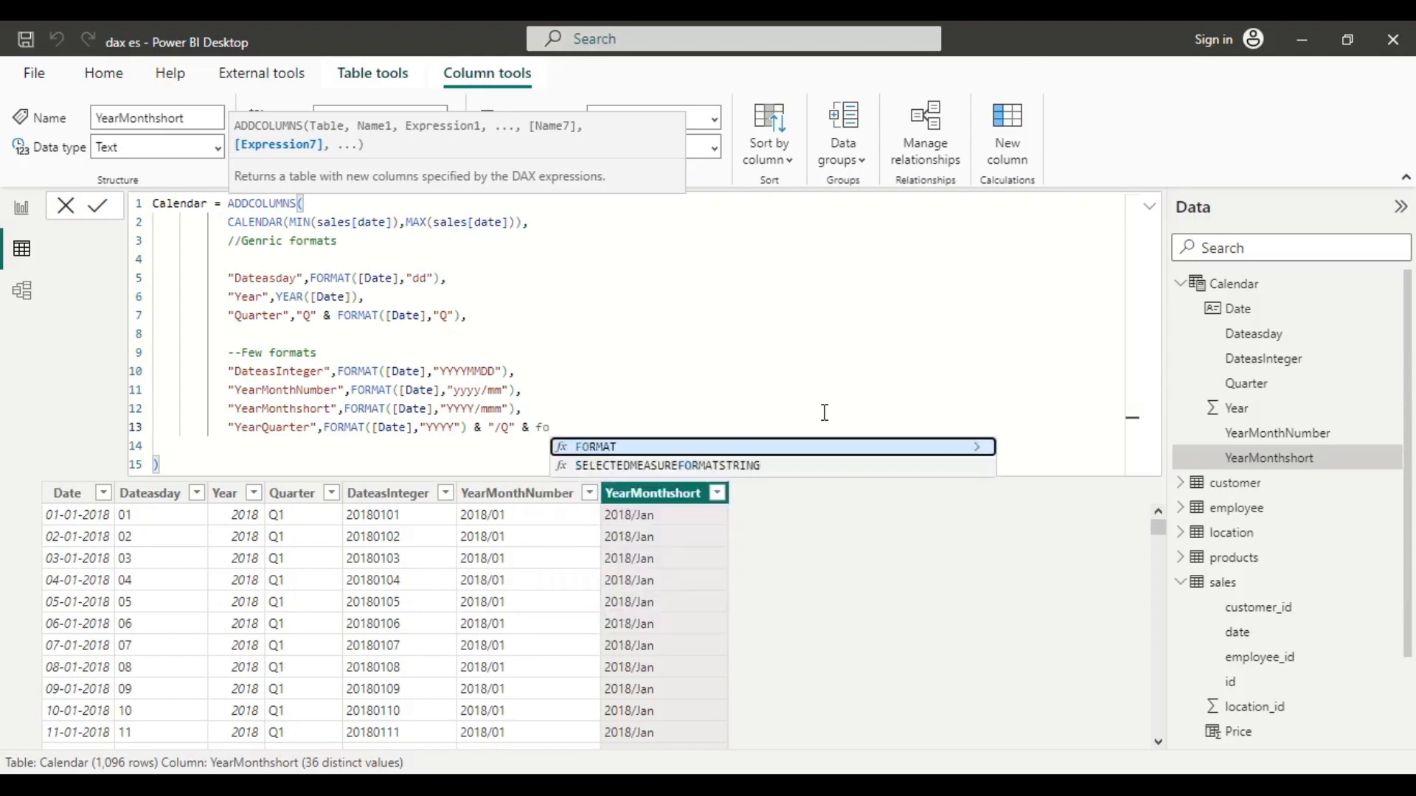
key(Tab)
text(()
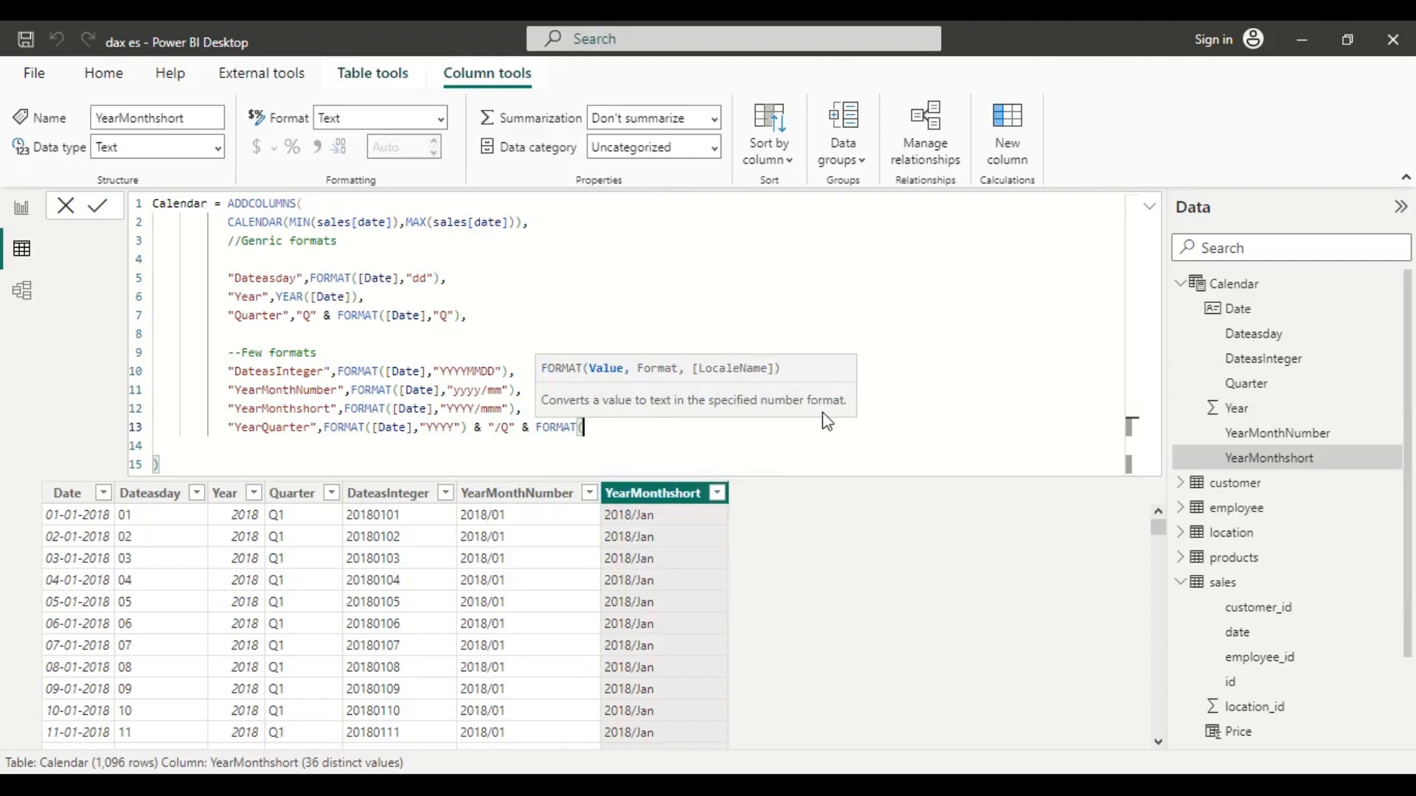
text([d)
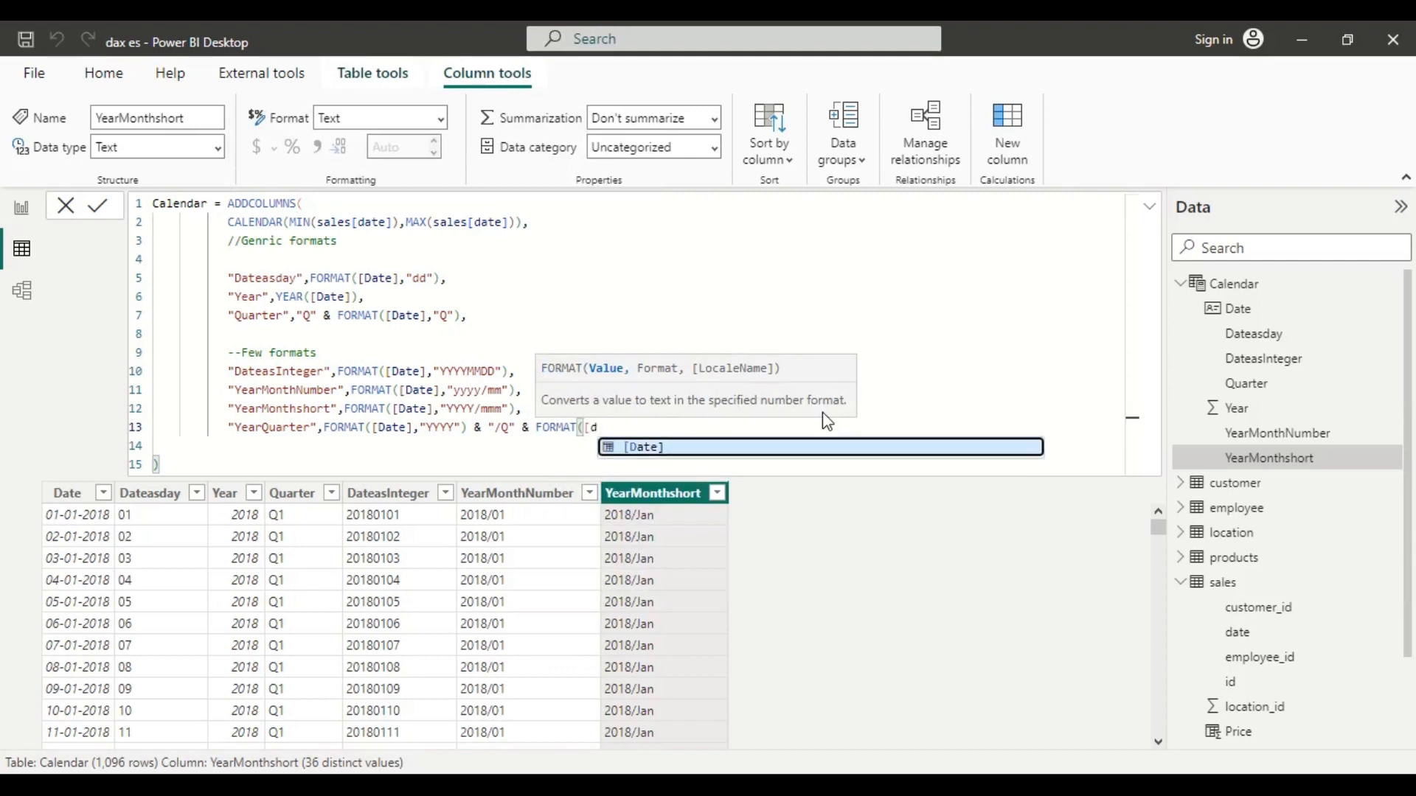
key(Tab)
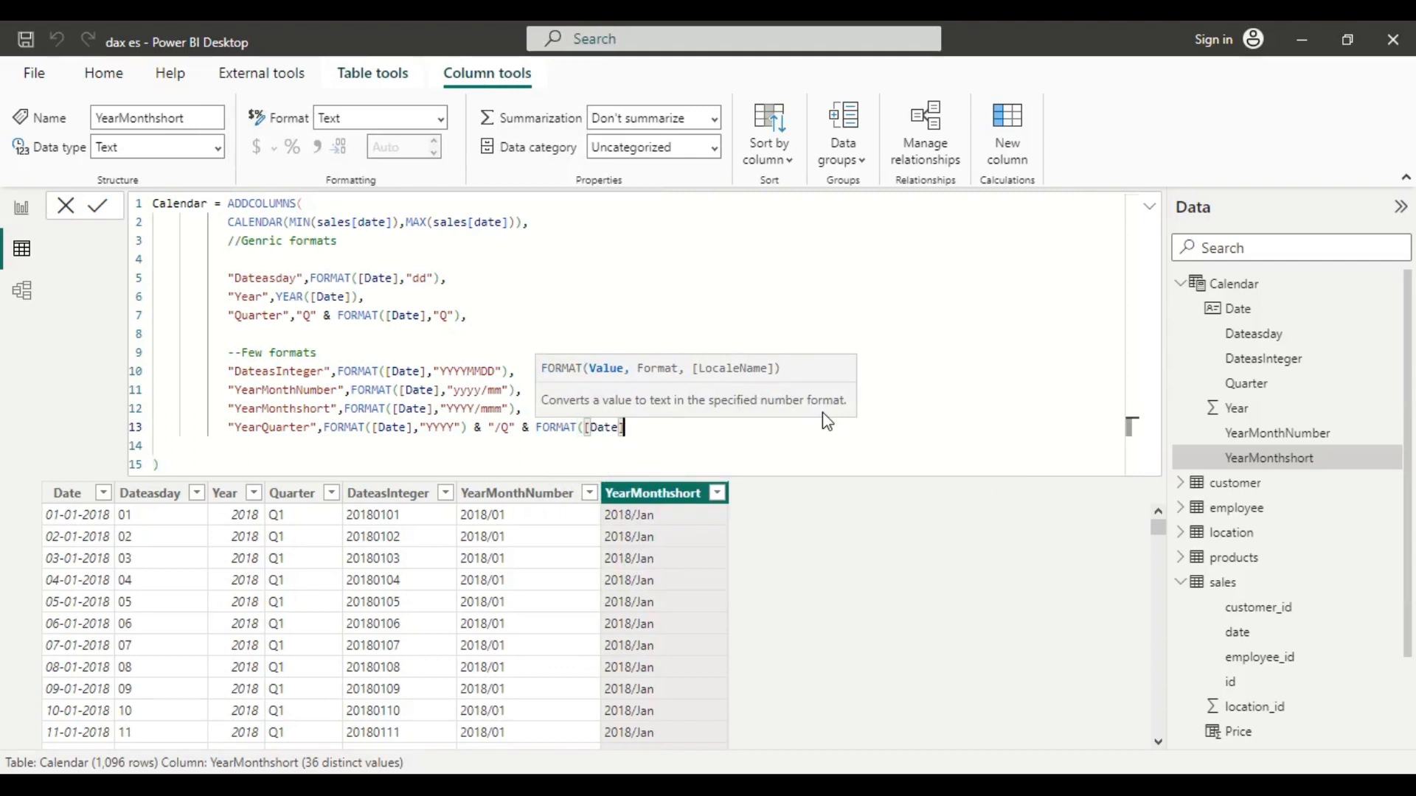
text(,")
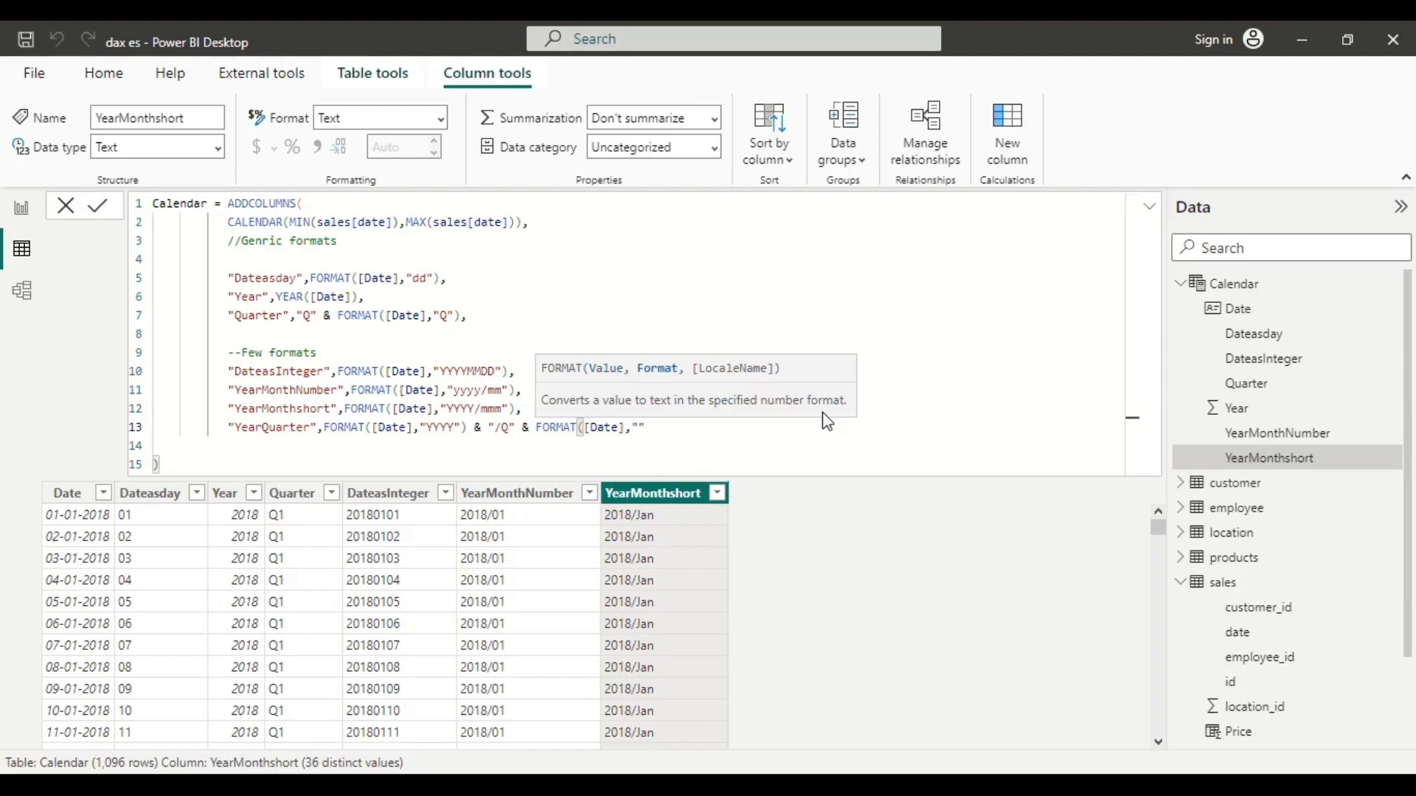
text(Q"))
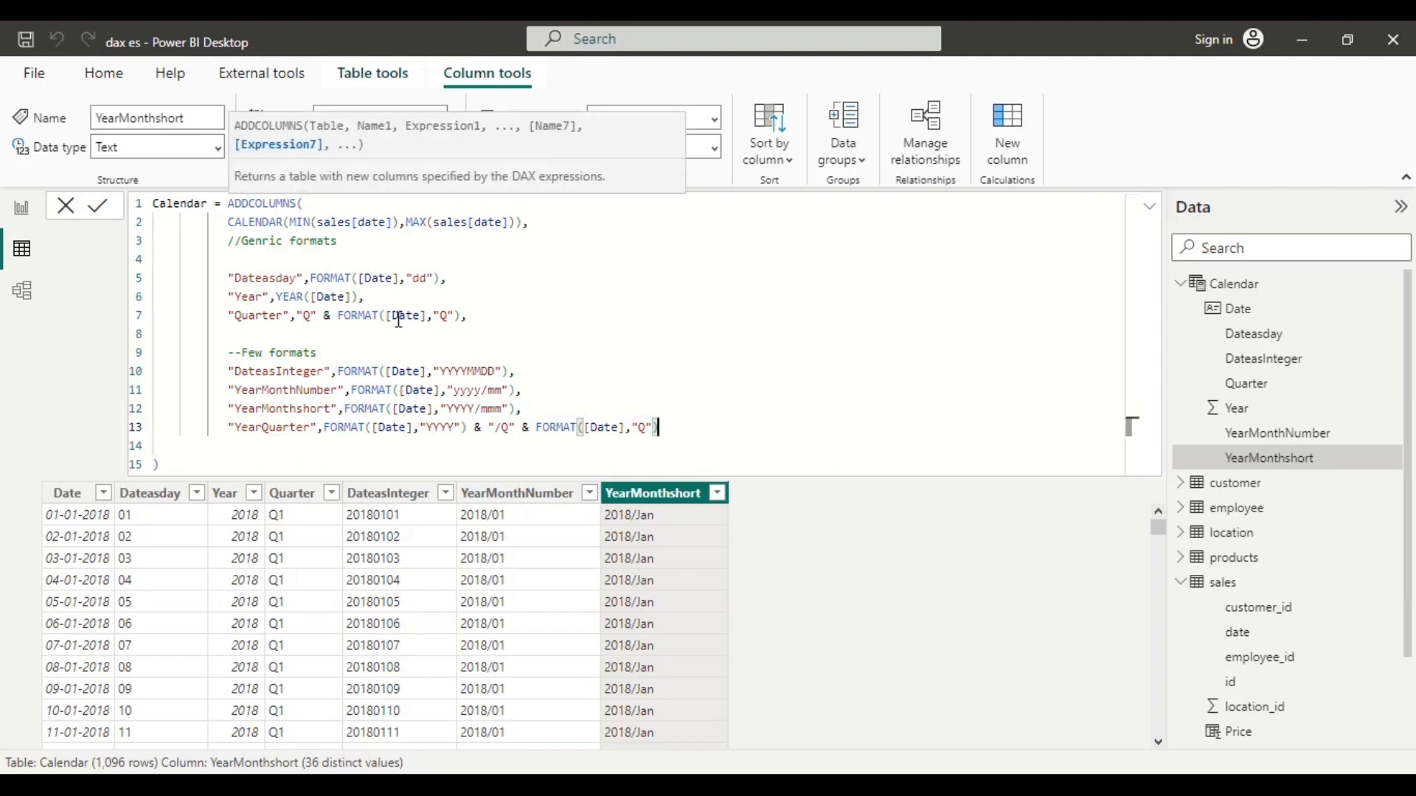
click(94, 219)
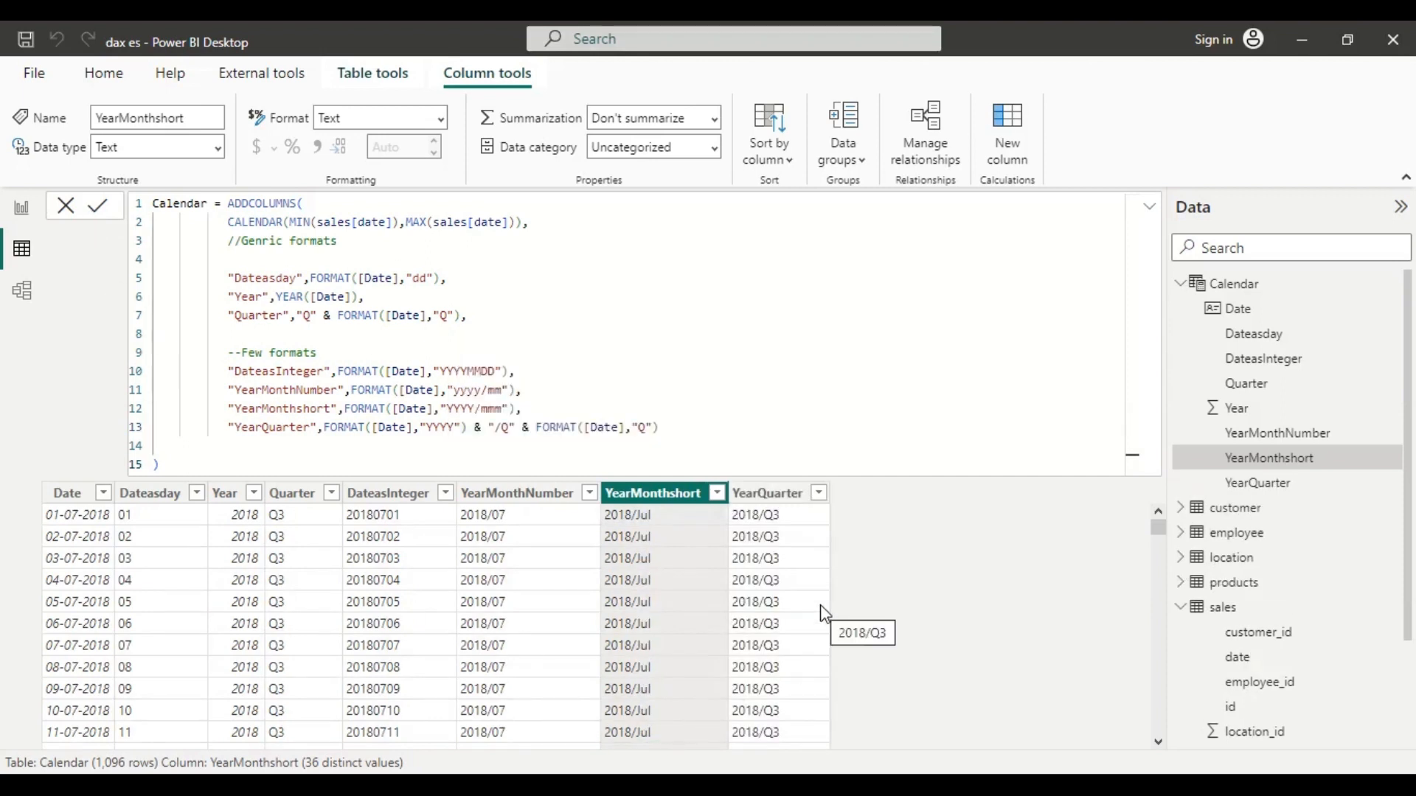
scroll(820, 606, down, 2)
scroll(820, 604, up, 2)
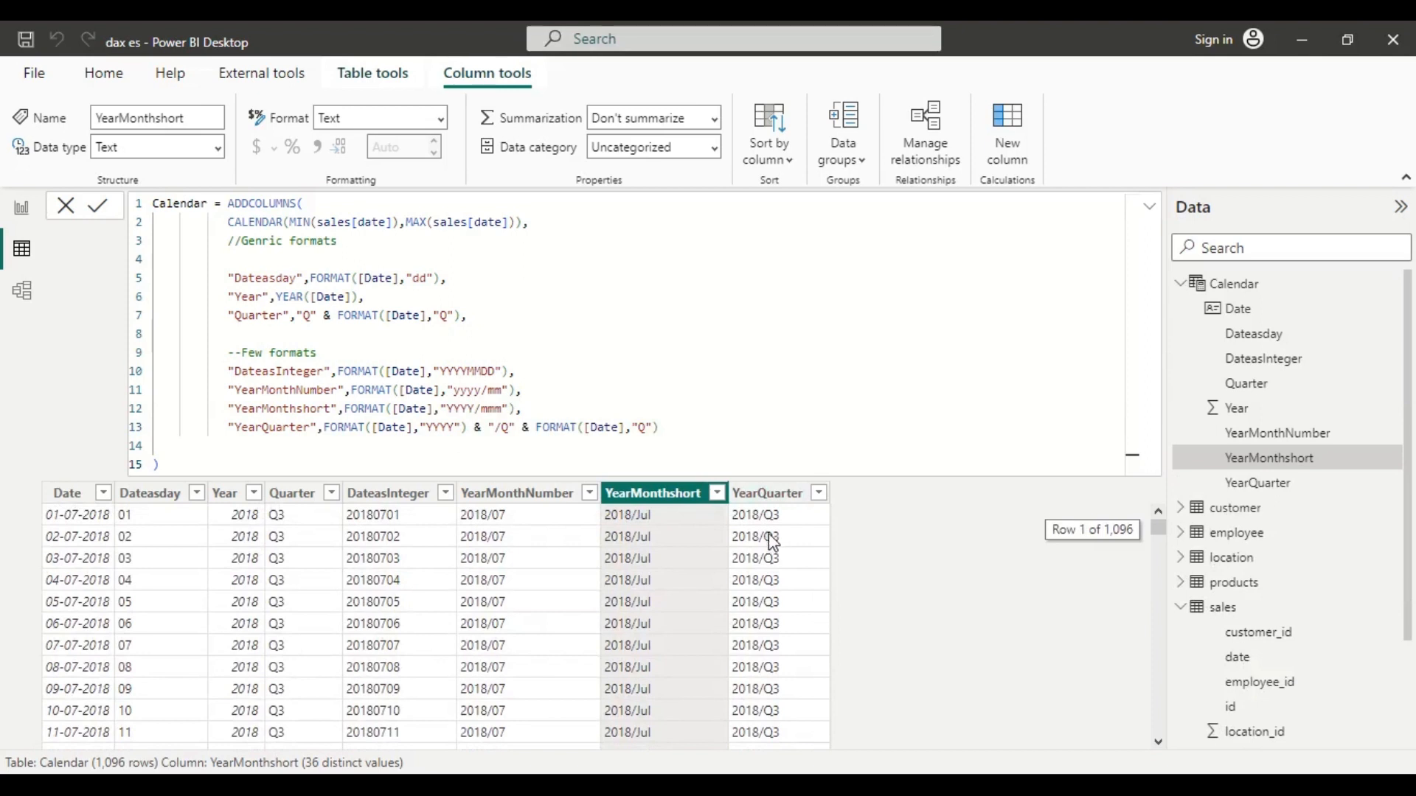
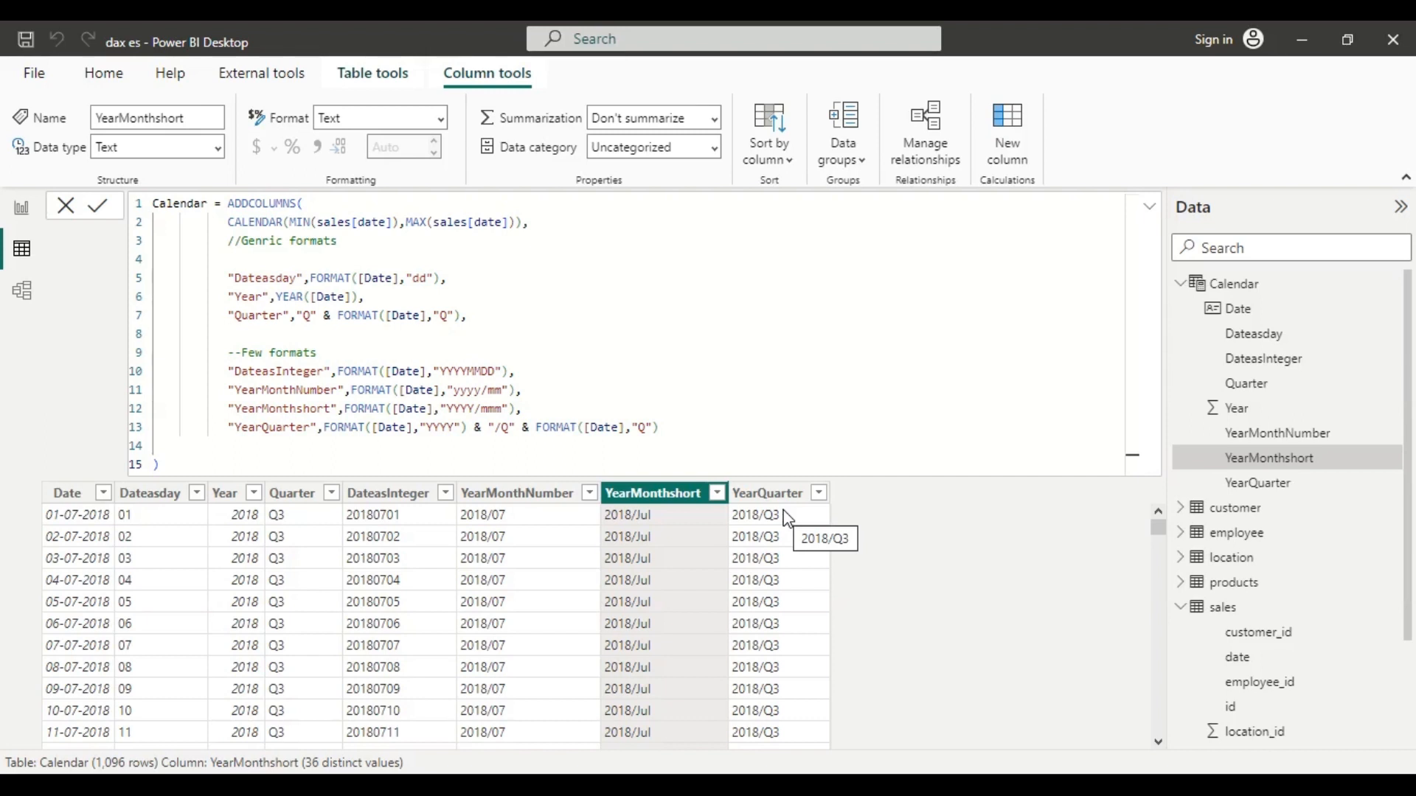
Step: Add the comment "//Months Formats" below the YearQuarter definition, set off by a blank line, with empty lines beneath it
click(704, 434)
key(Return)
key(Return)
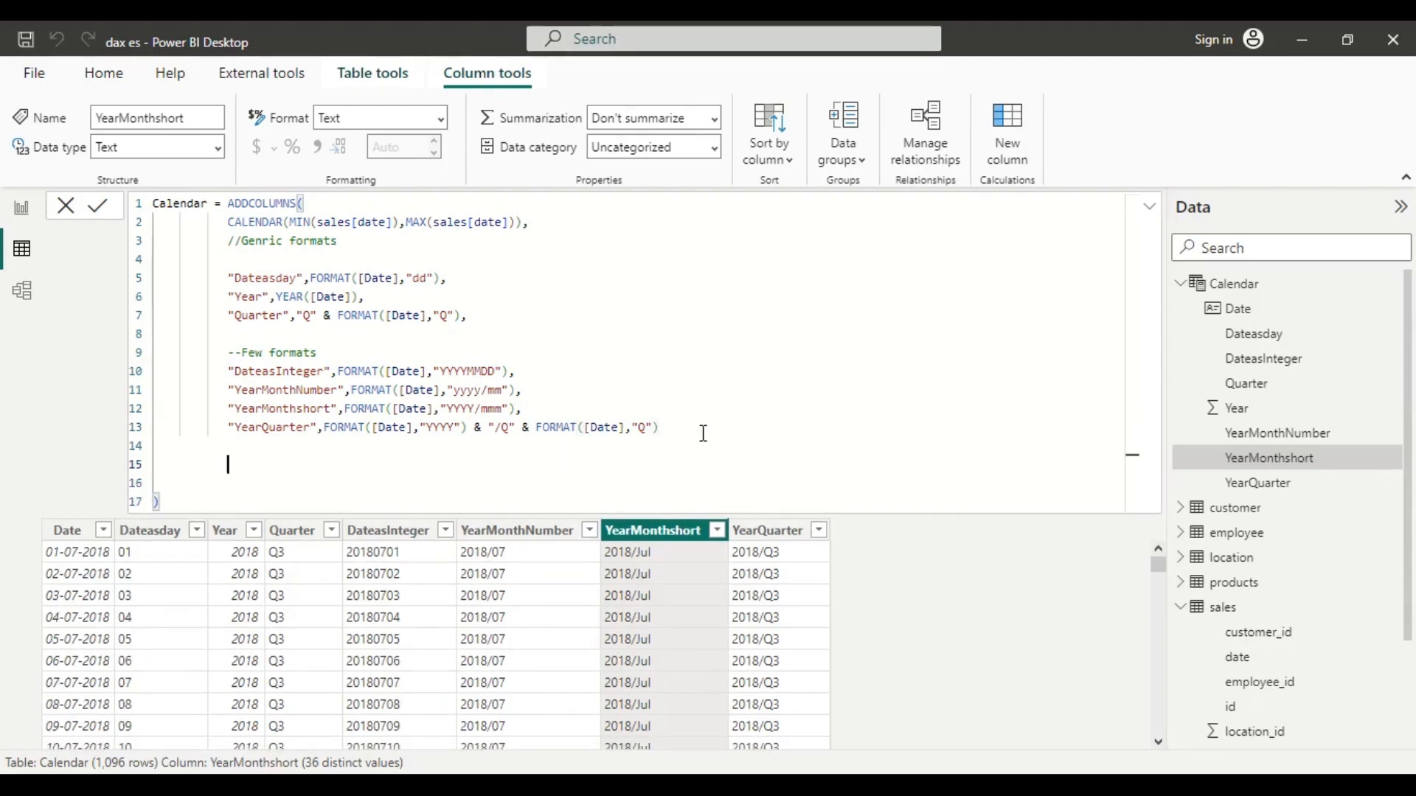
text(//)
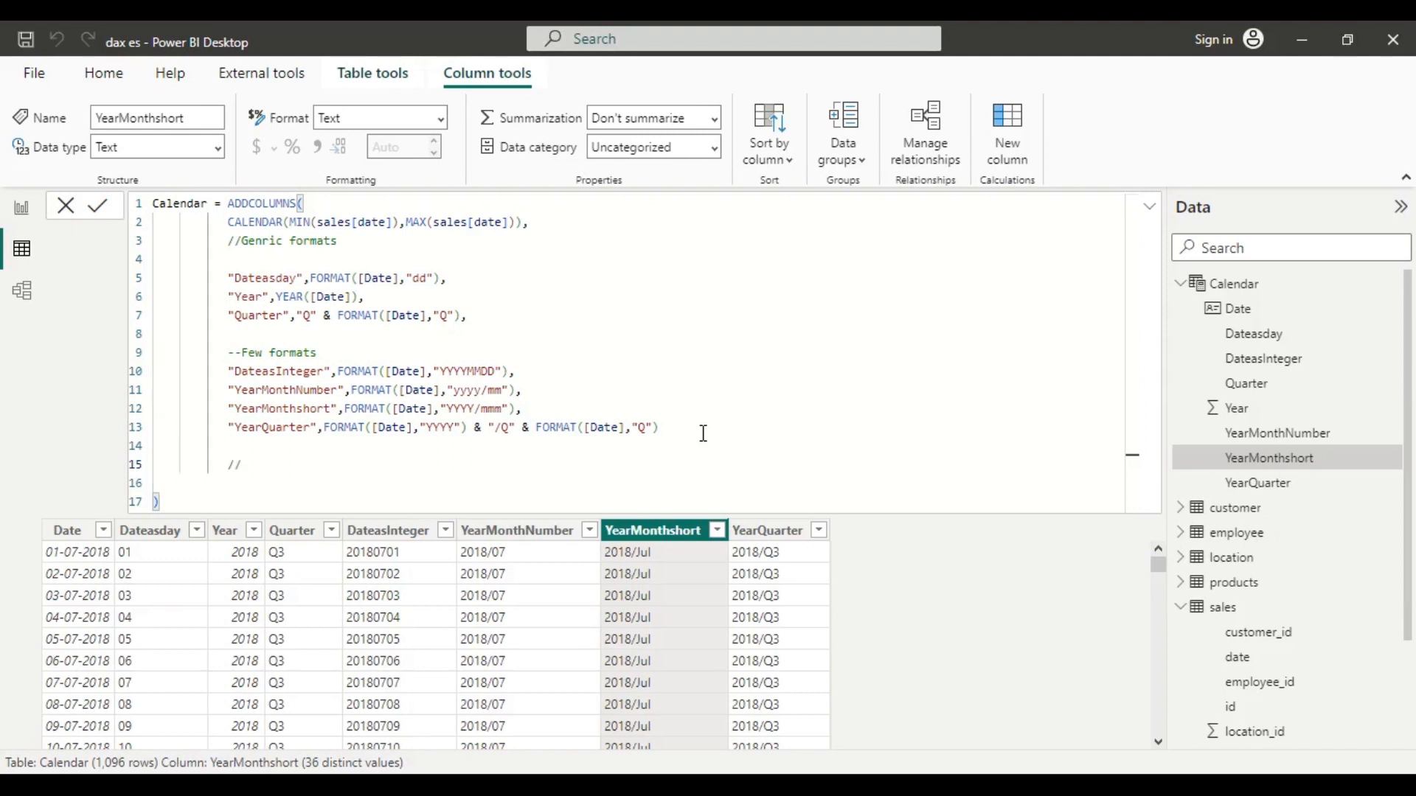
text(Months Formats)
key(Return)
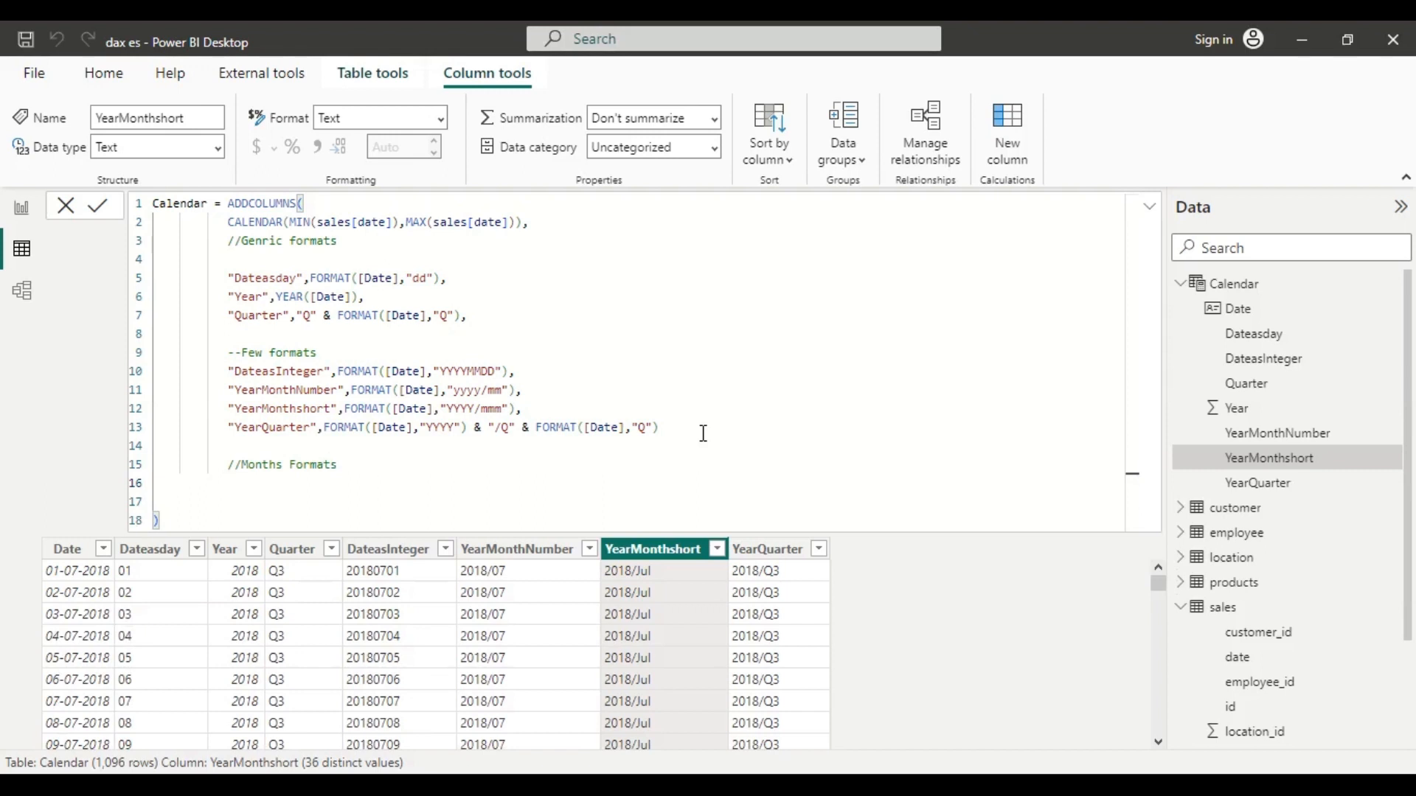
key(Return)
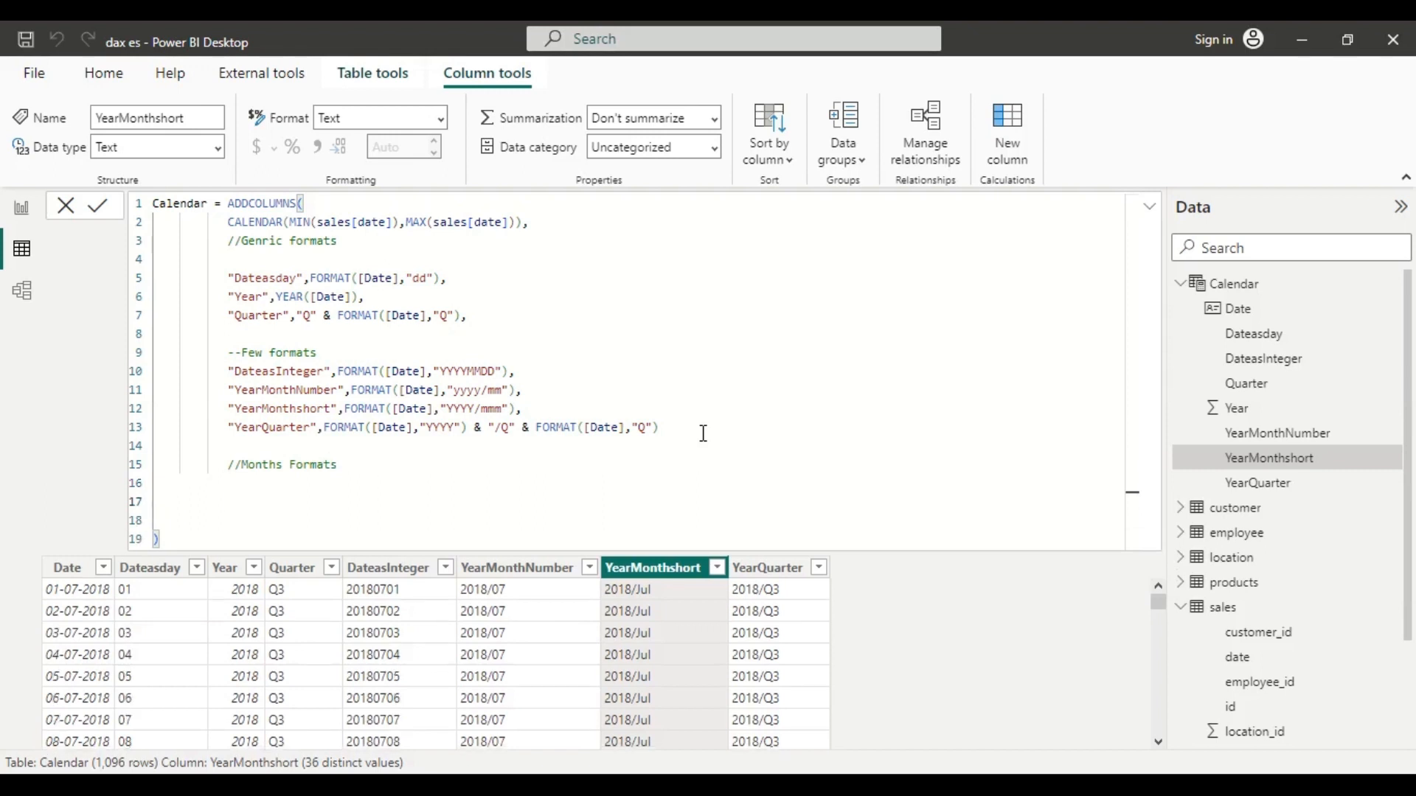
click(673, 424)
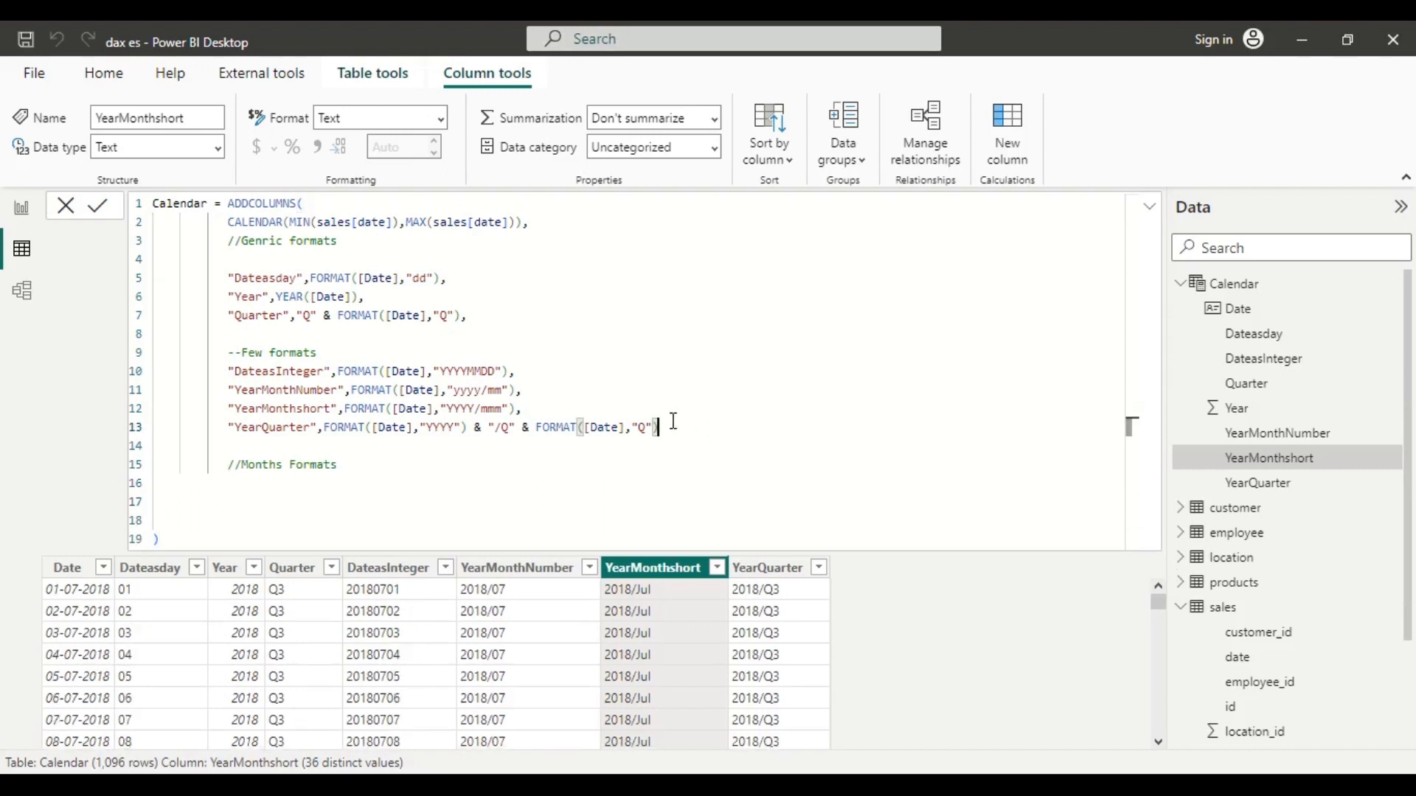
text(,)
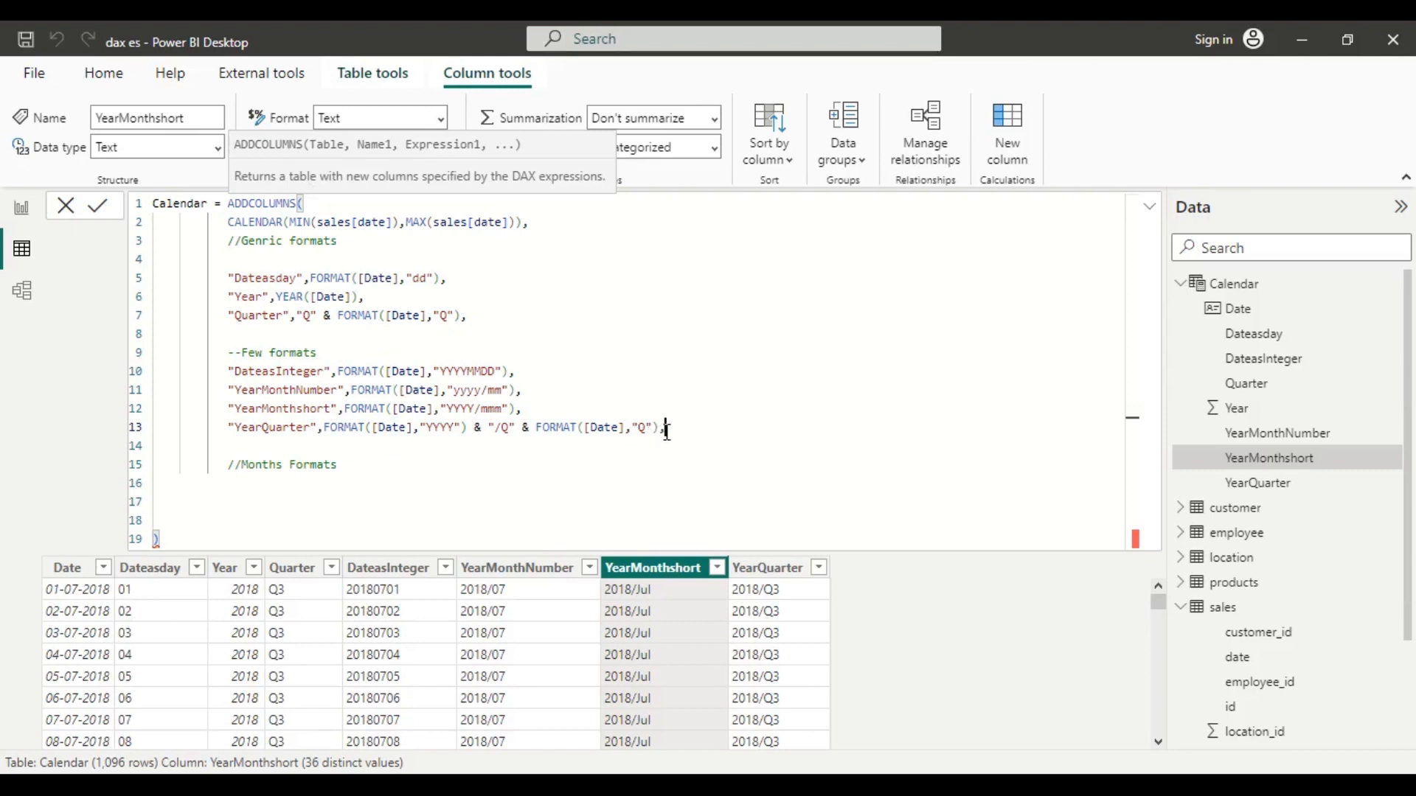
key(BackSpace)
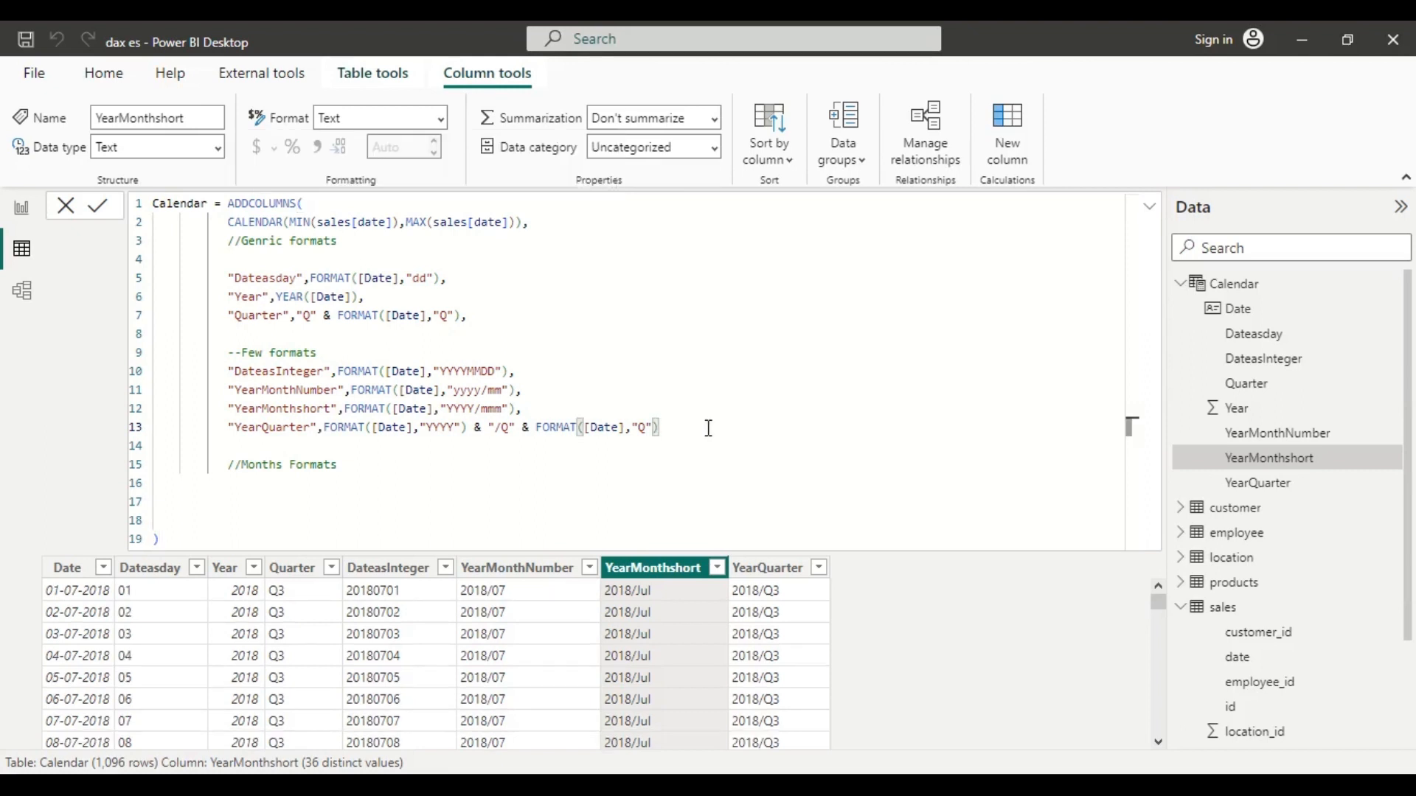
Step: Add a comma after the YearQuarter definition and enter the column name "Monthshort" below the Months Formats comment
text(,)
click(241, 486)
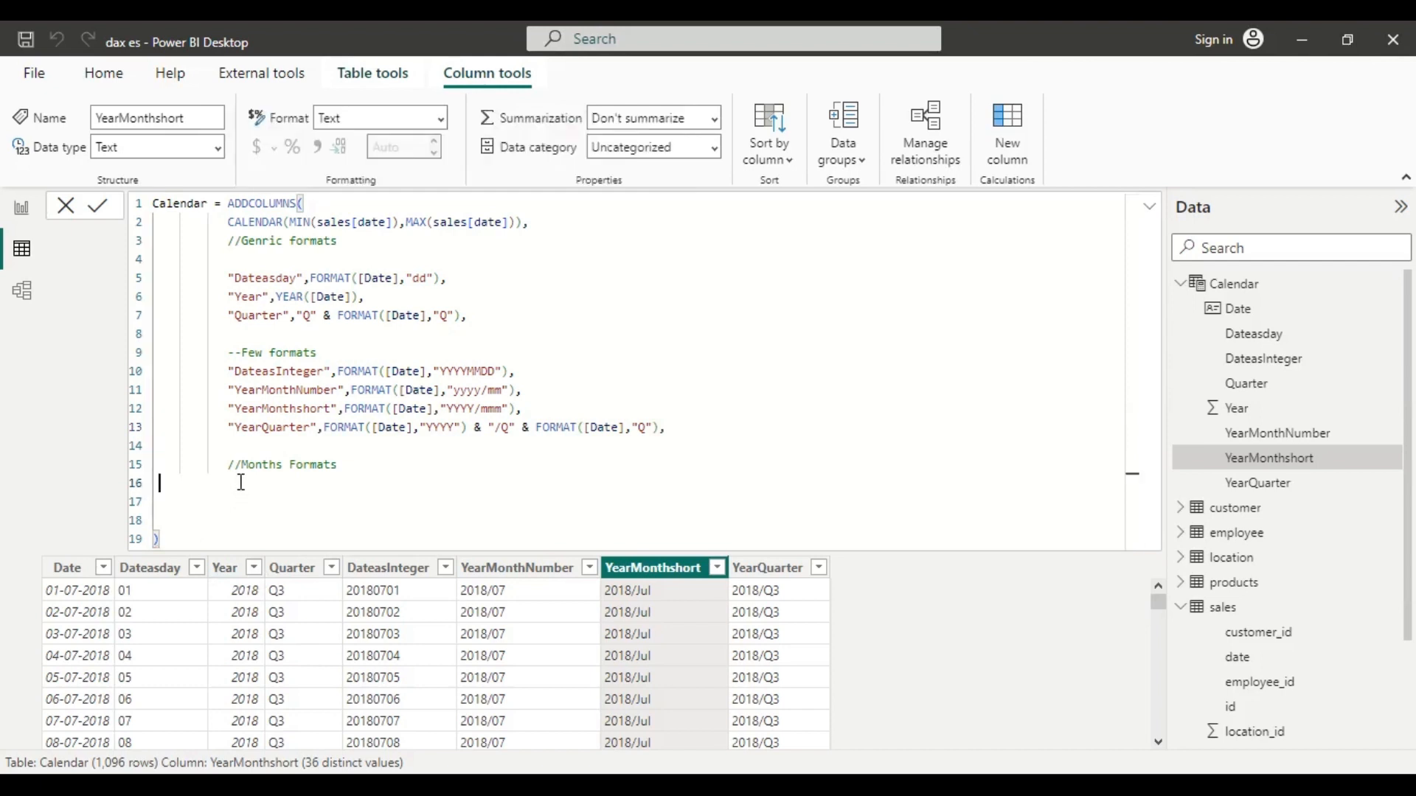
key(Tab)
text("")
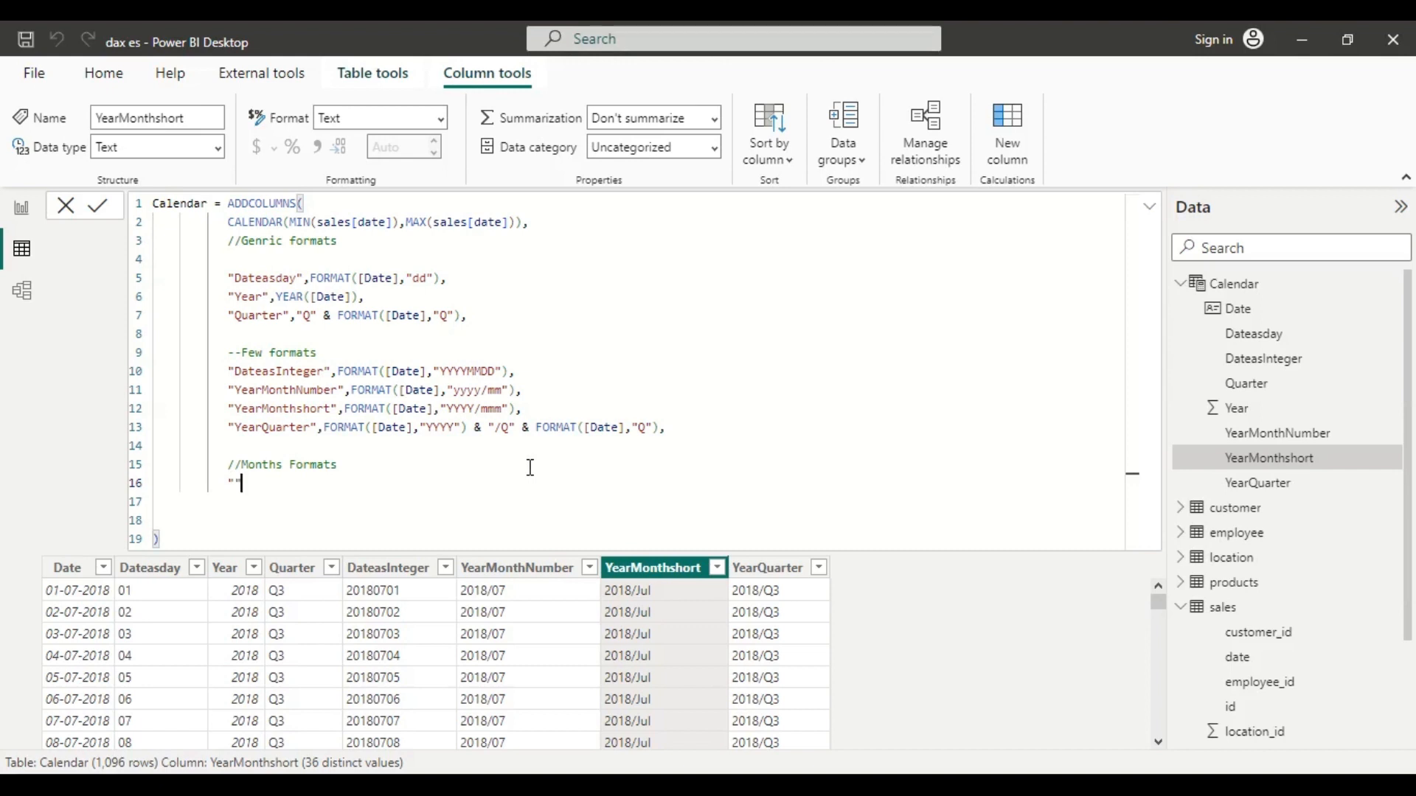
text(Monthshort)
key(Right)
Step: Define Monthshort as FORMAT([Date],"mmm") after a separating comma and commit the Calendar formula
text(,Fo)
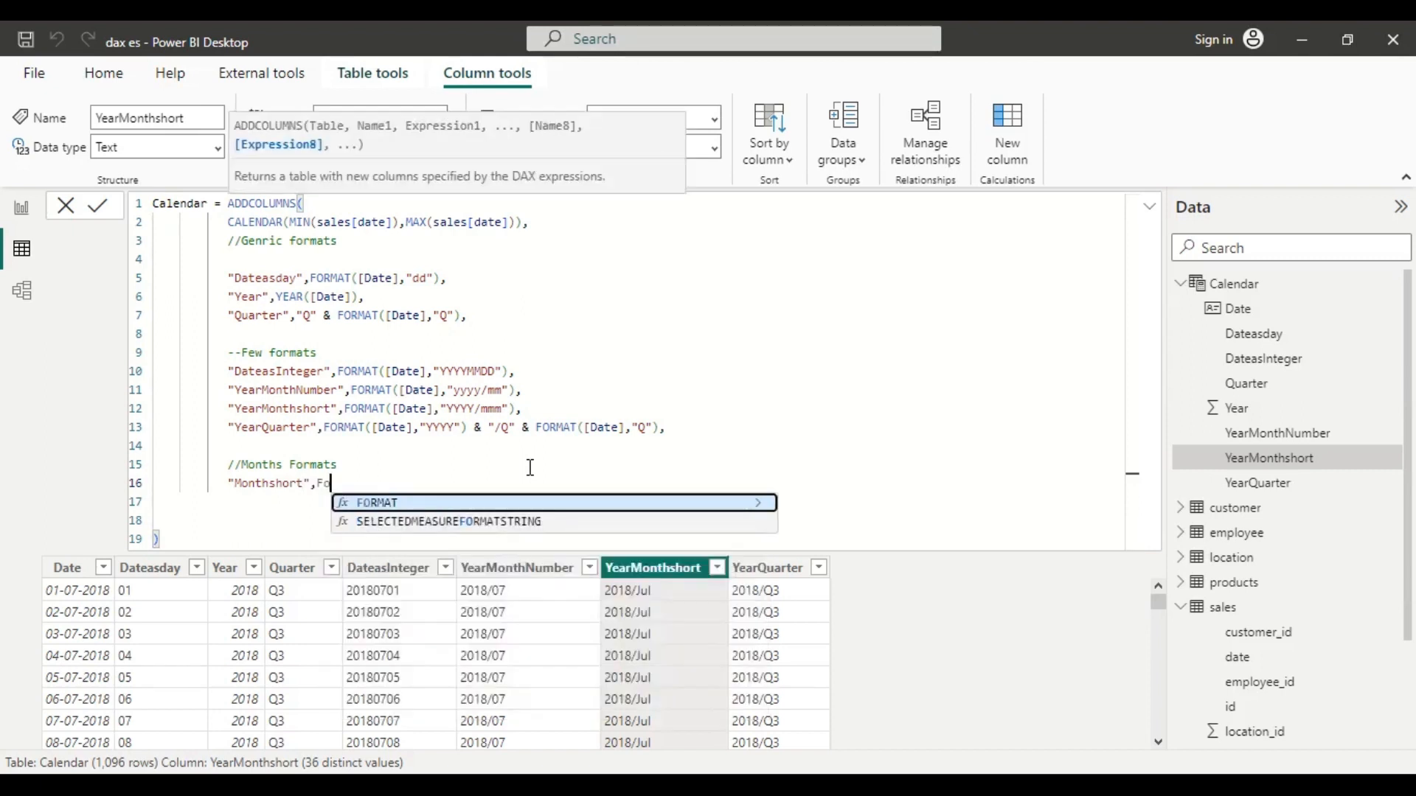
key(Tab)
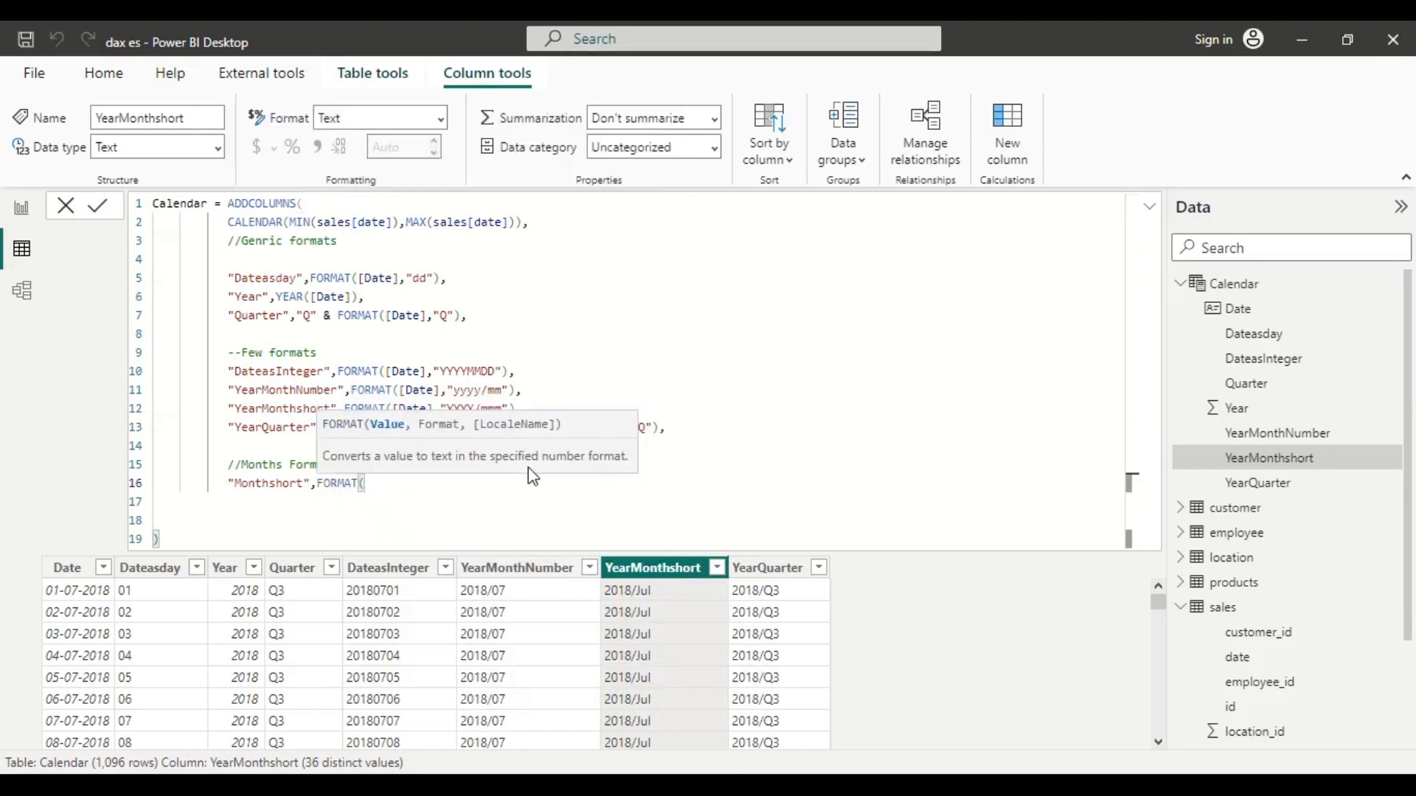
text([d)
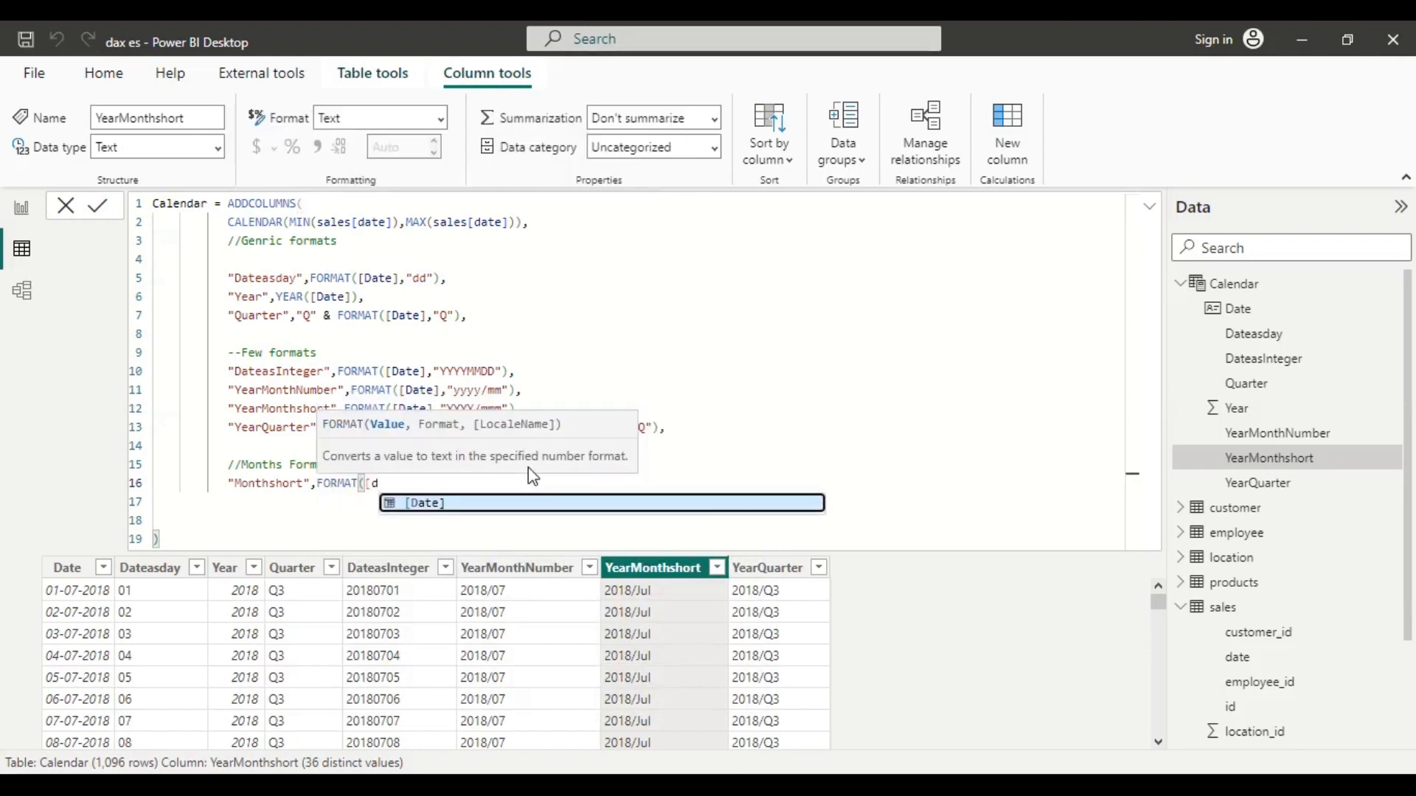
key(Tab)
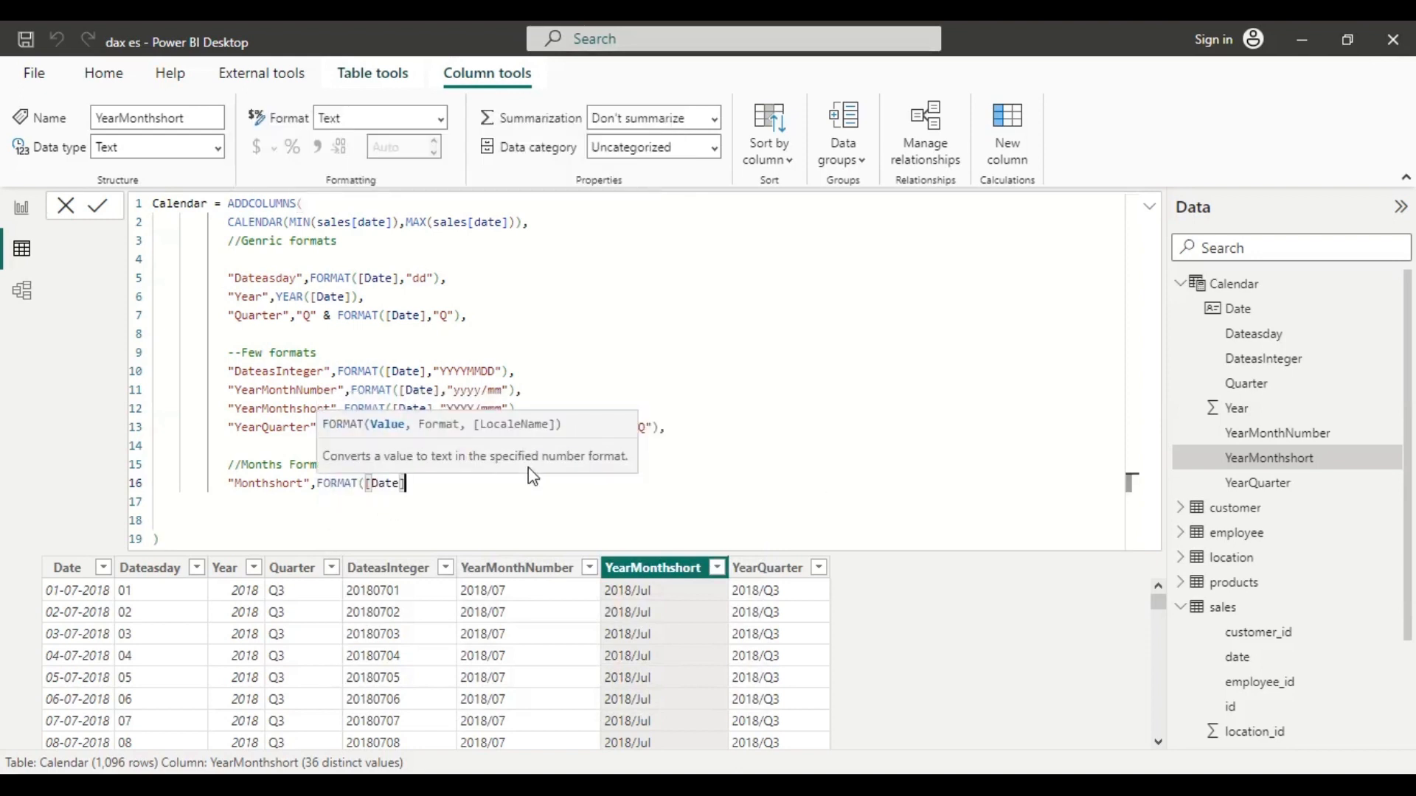
text(,)
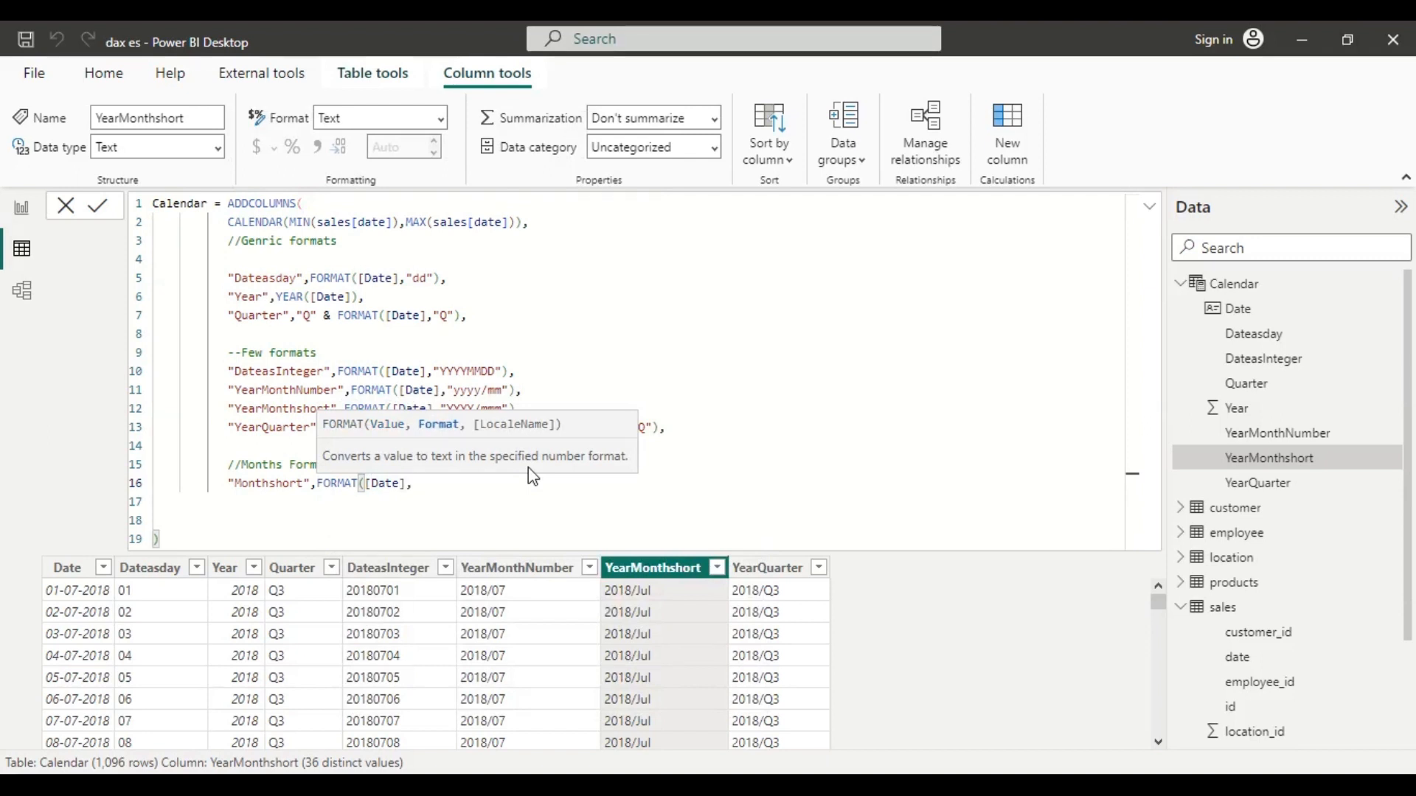
text("mmm"))
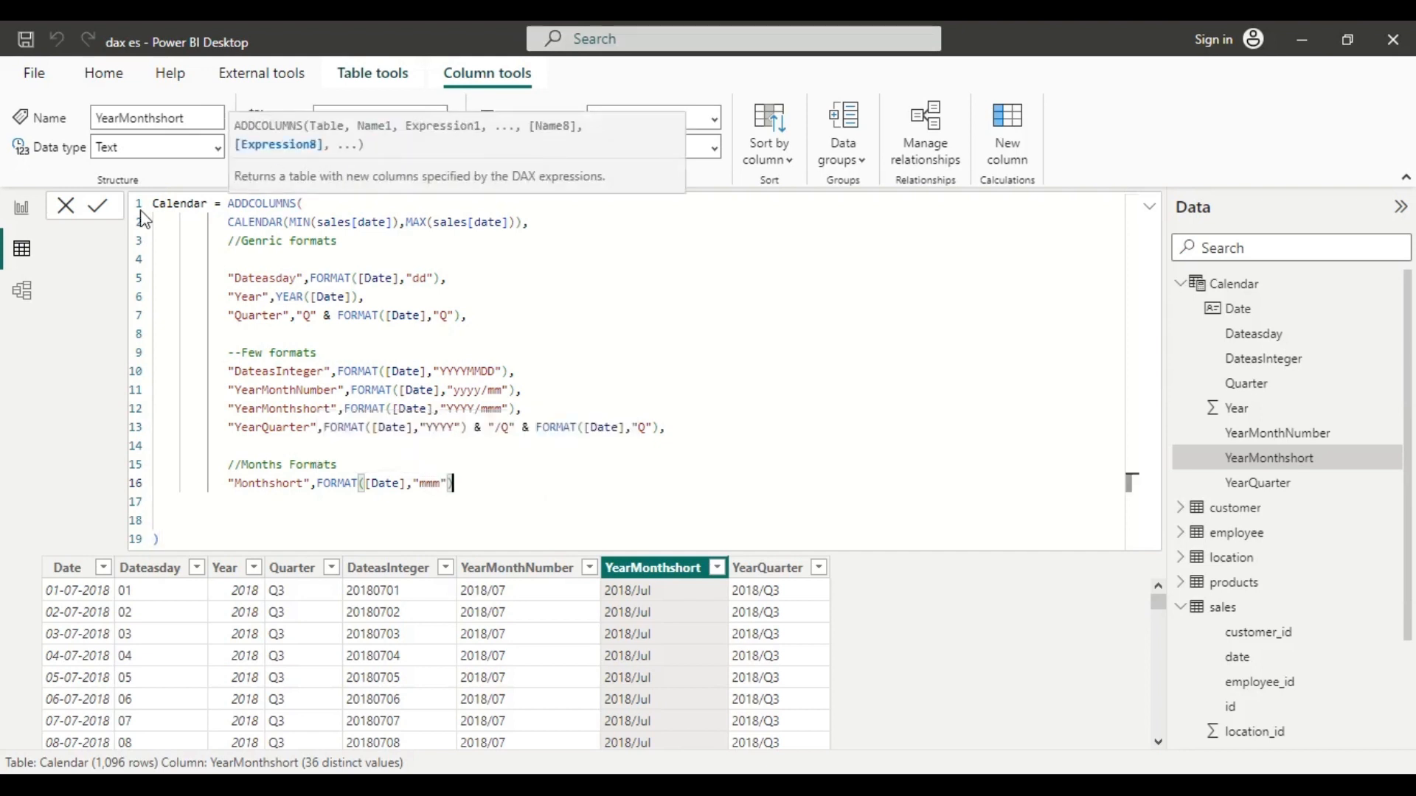
click(93, 209)
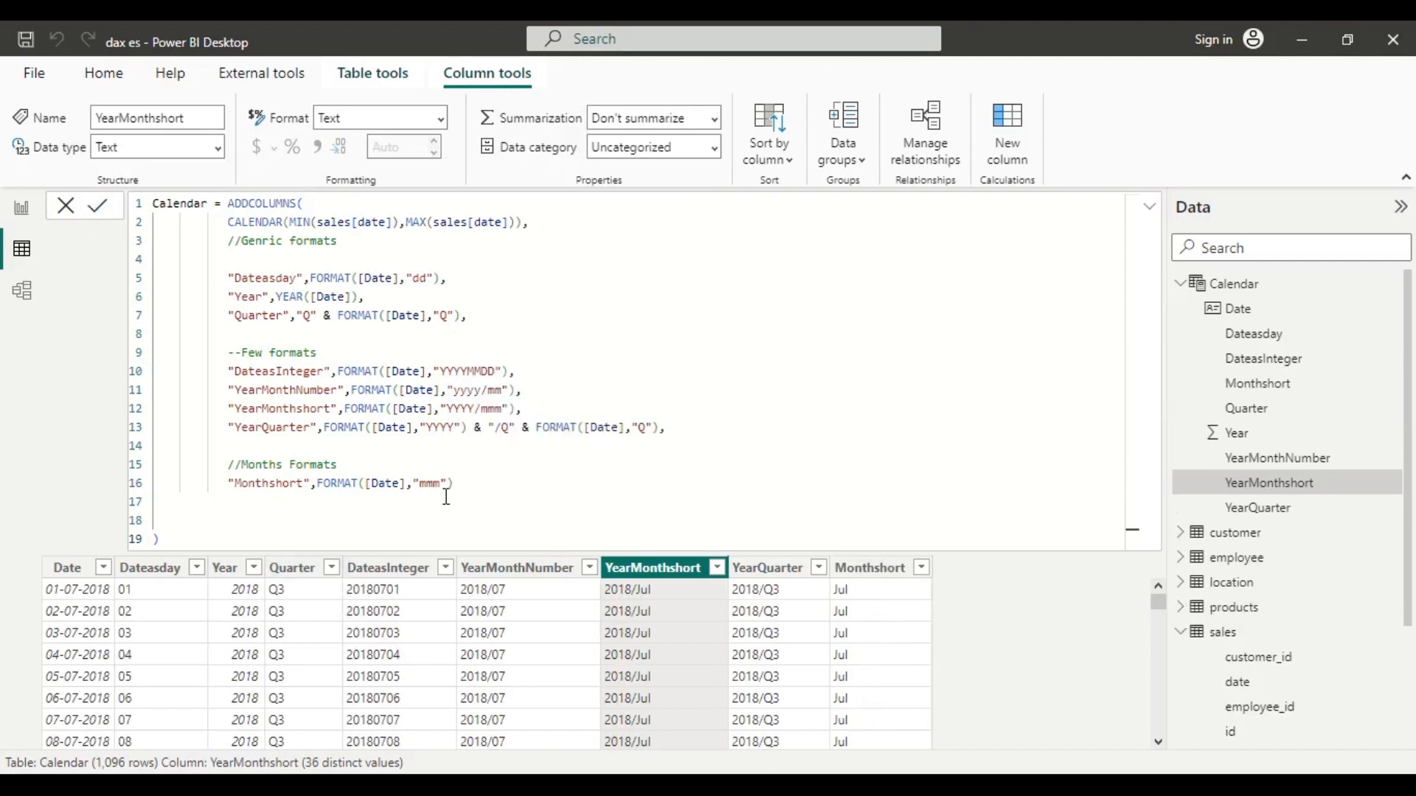
Step: Add a comma after the Monthshort definition and enter the column name "Monthlong" with a trailing comma on a new line
click(483, 486)
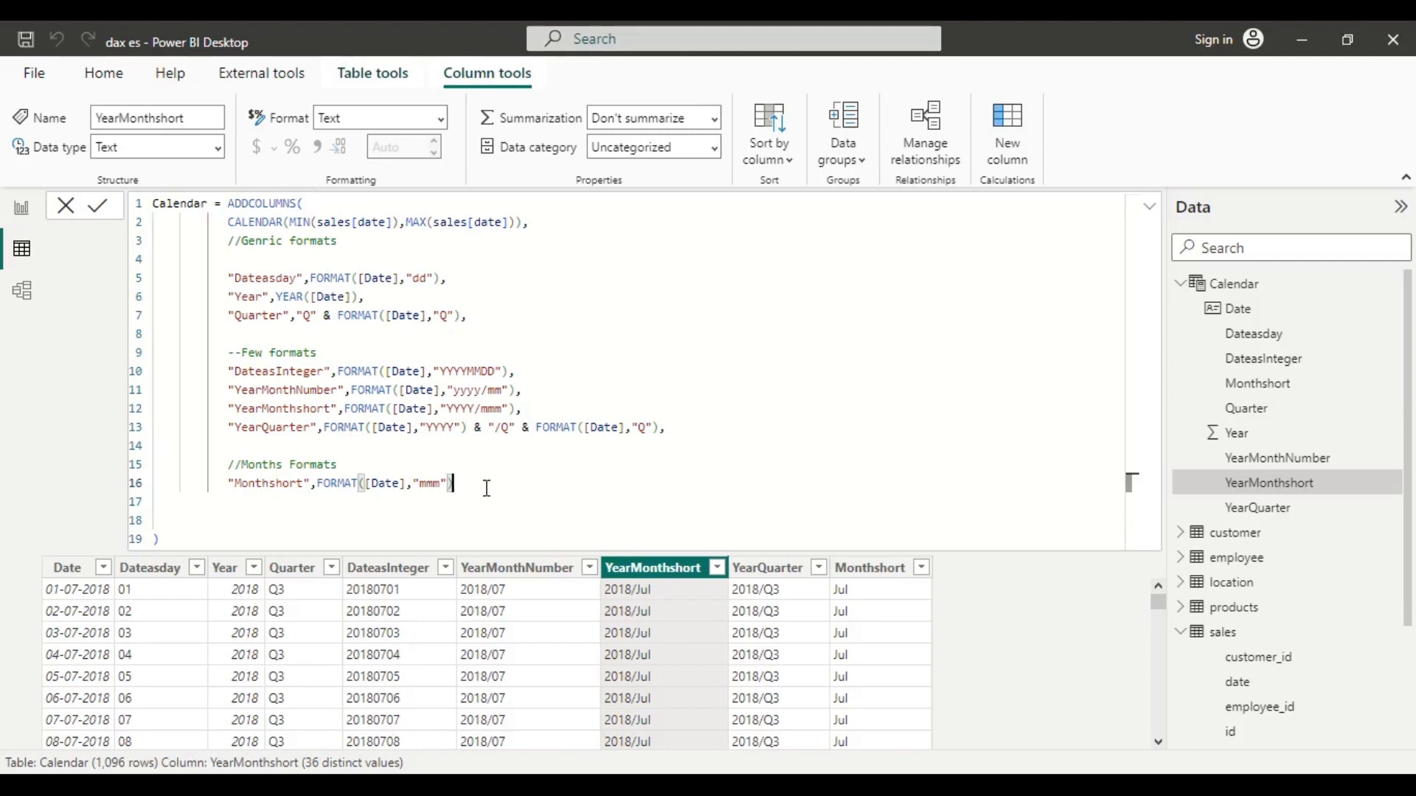
text(,)
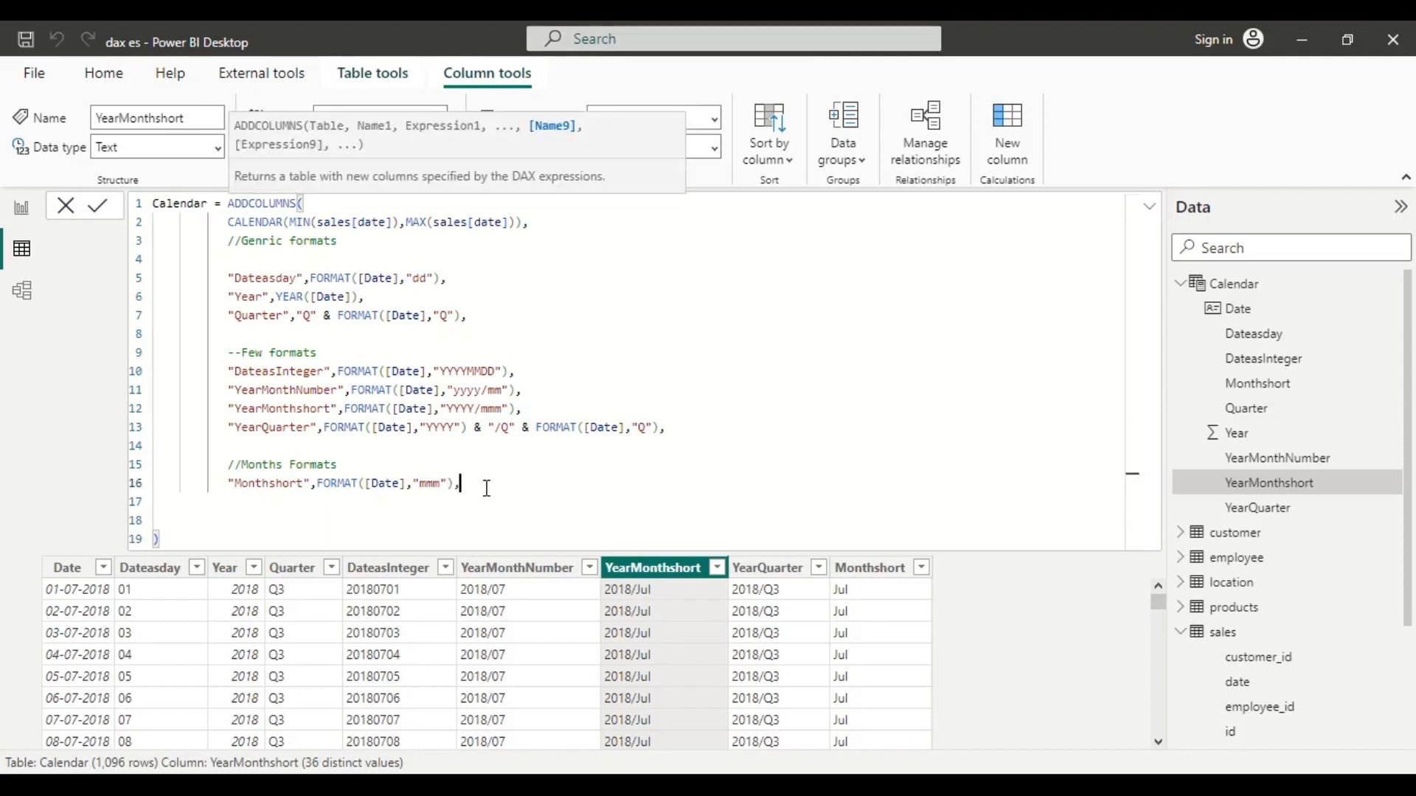
key(Return)
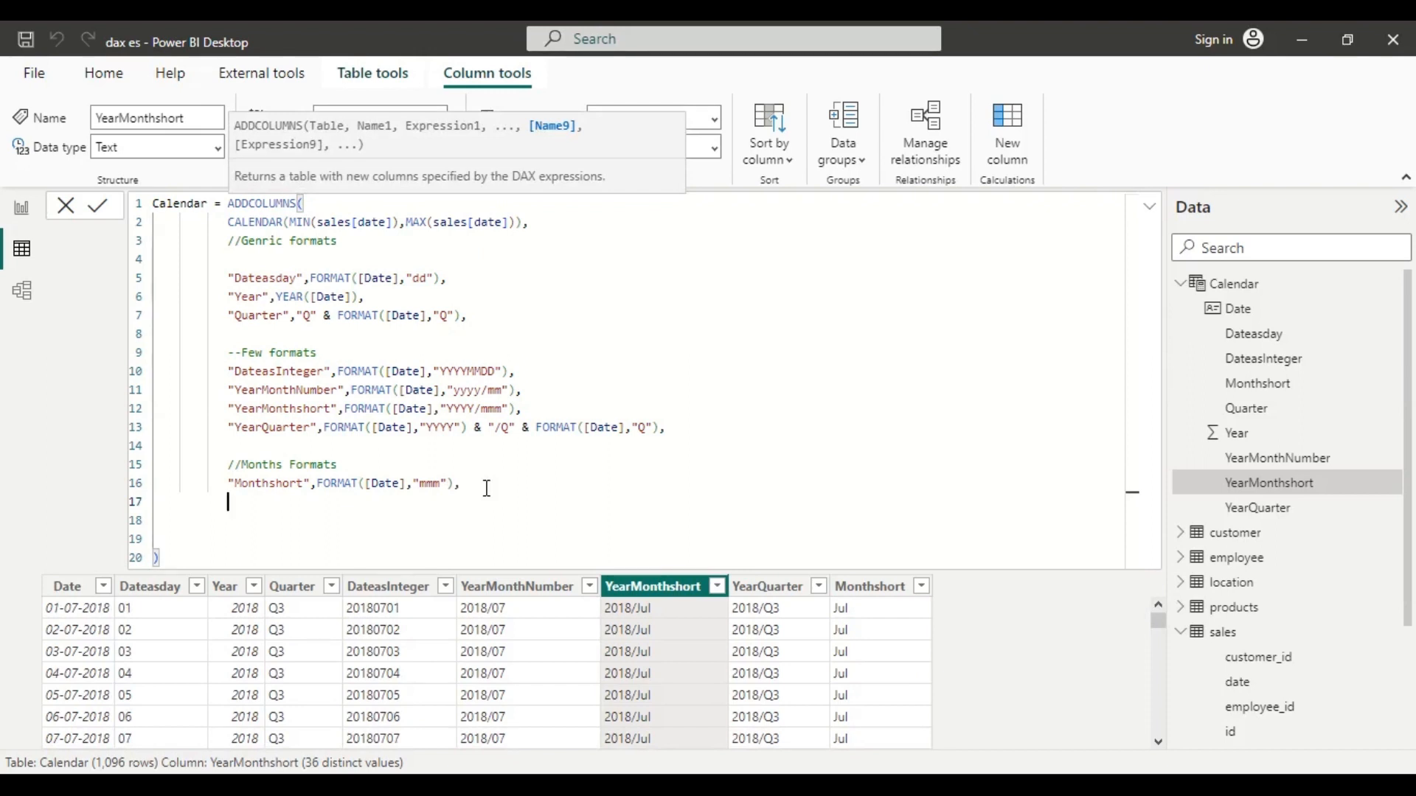
text(")
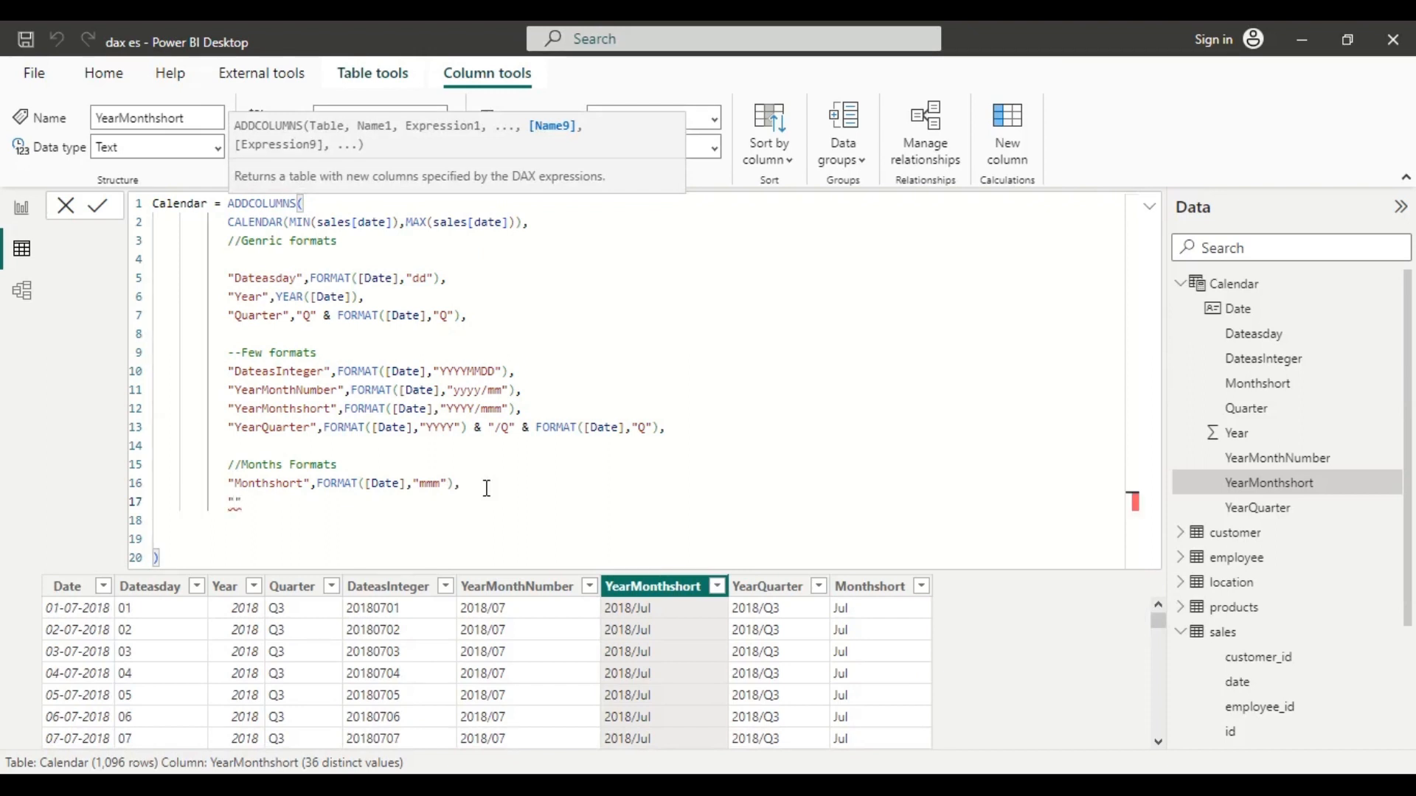
text(Monthlong",)
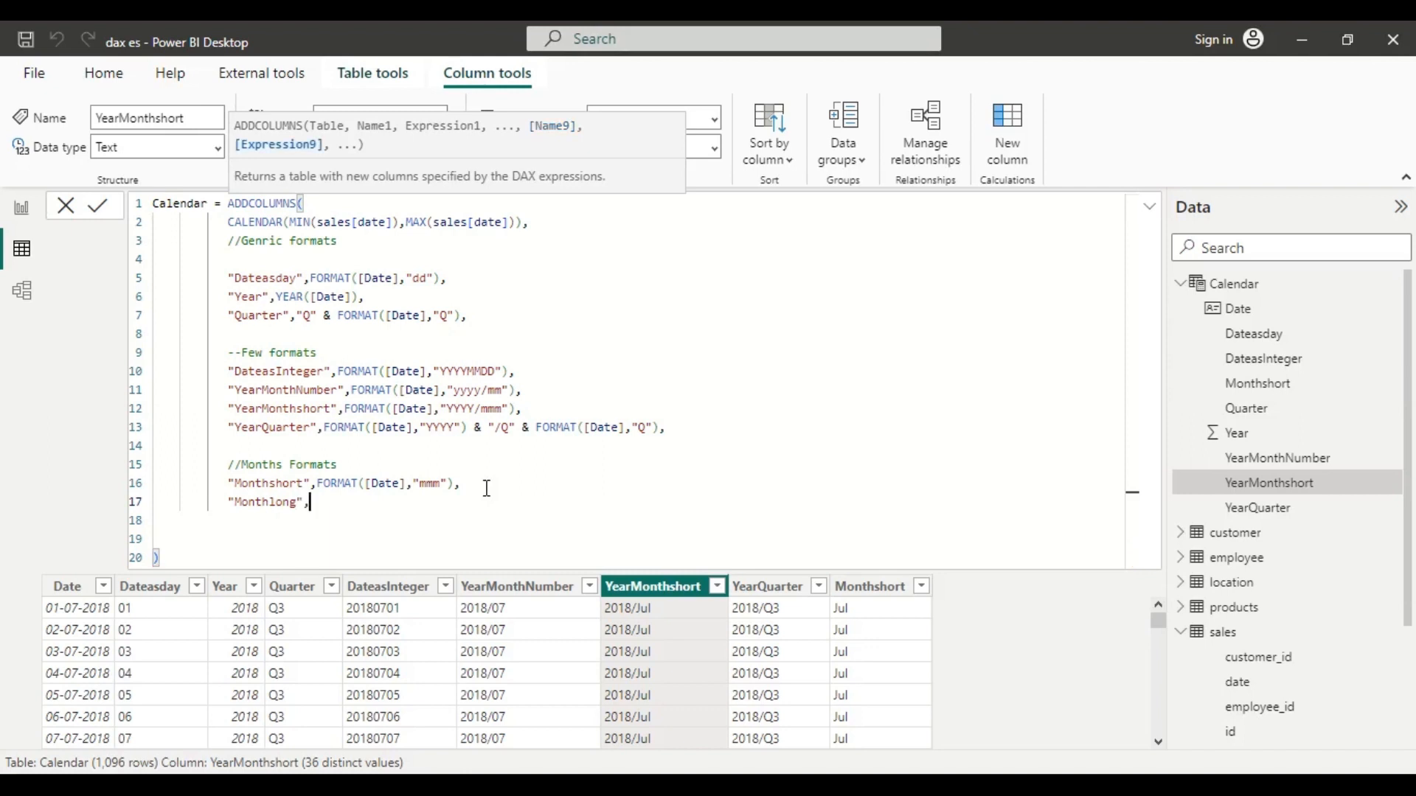
Step: Enter FORMAT with [Date] and the format string "mmmm" as the Monthlong column's expression
text(For)
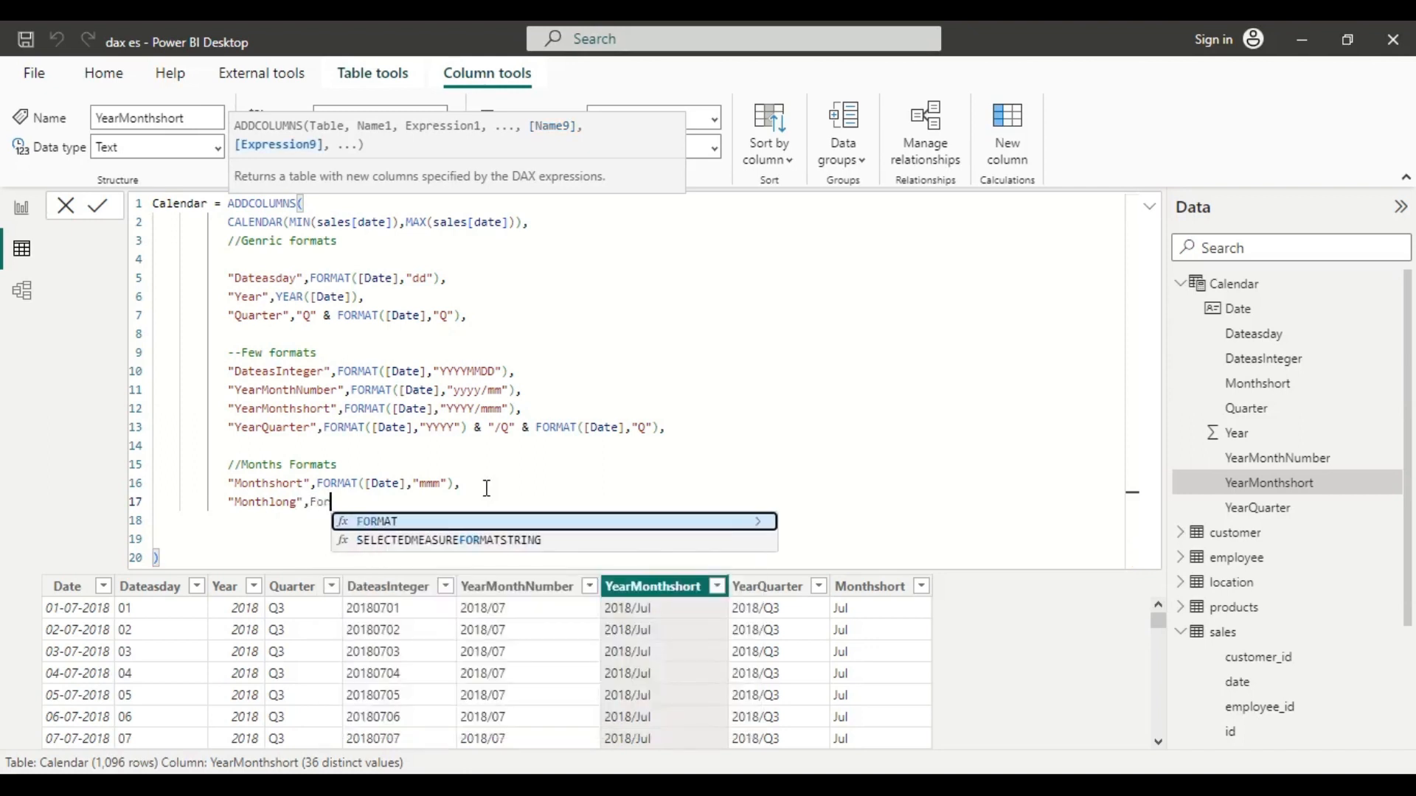
key(Tab)
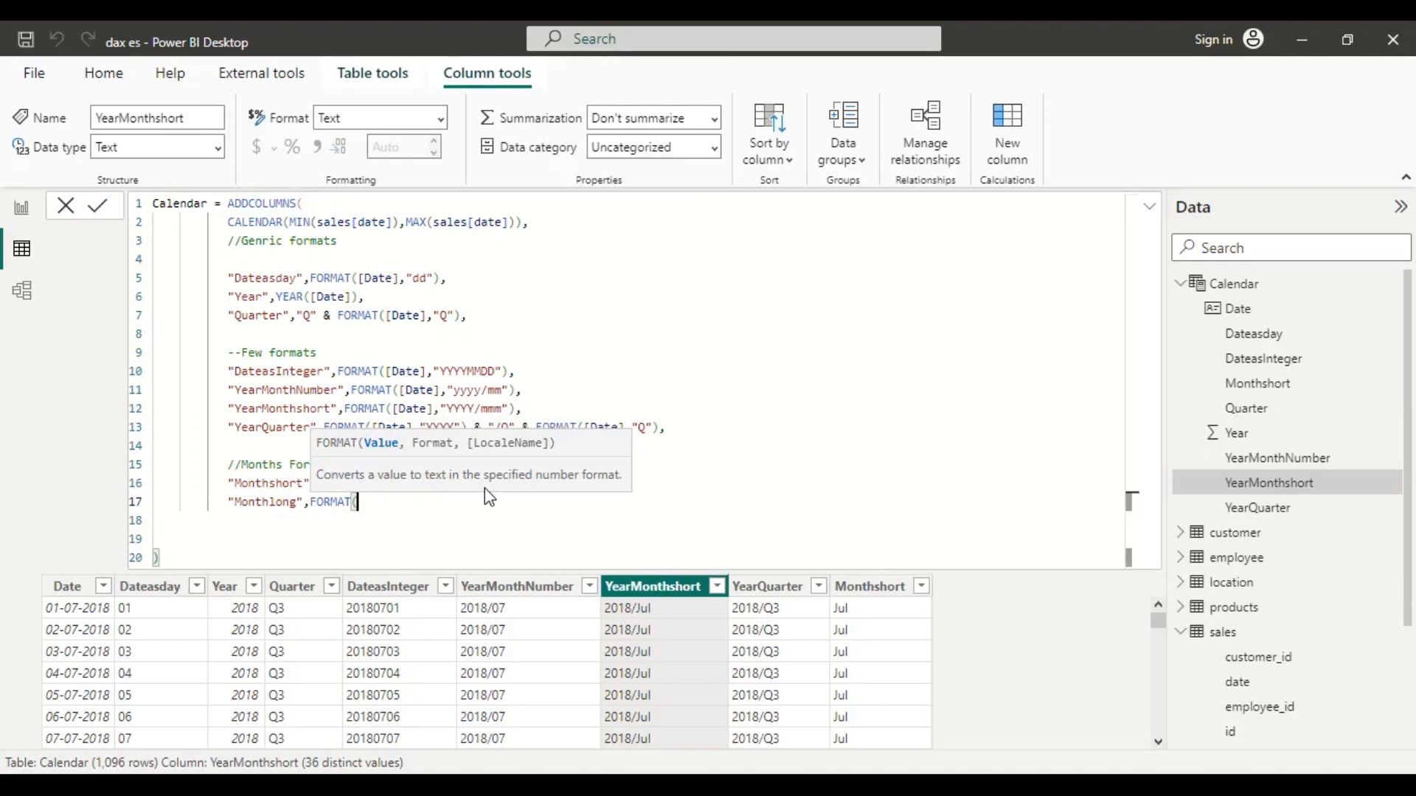
text([)
key(Tab)
text(,"")
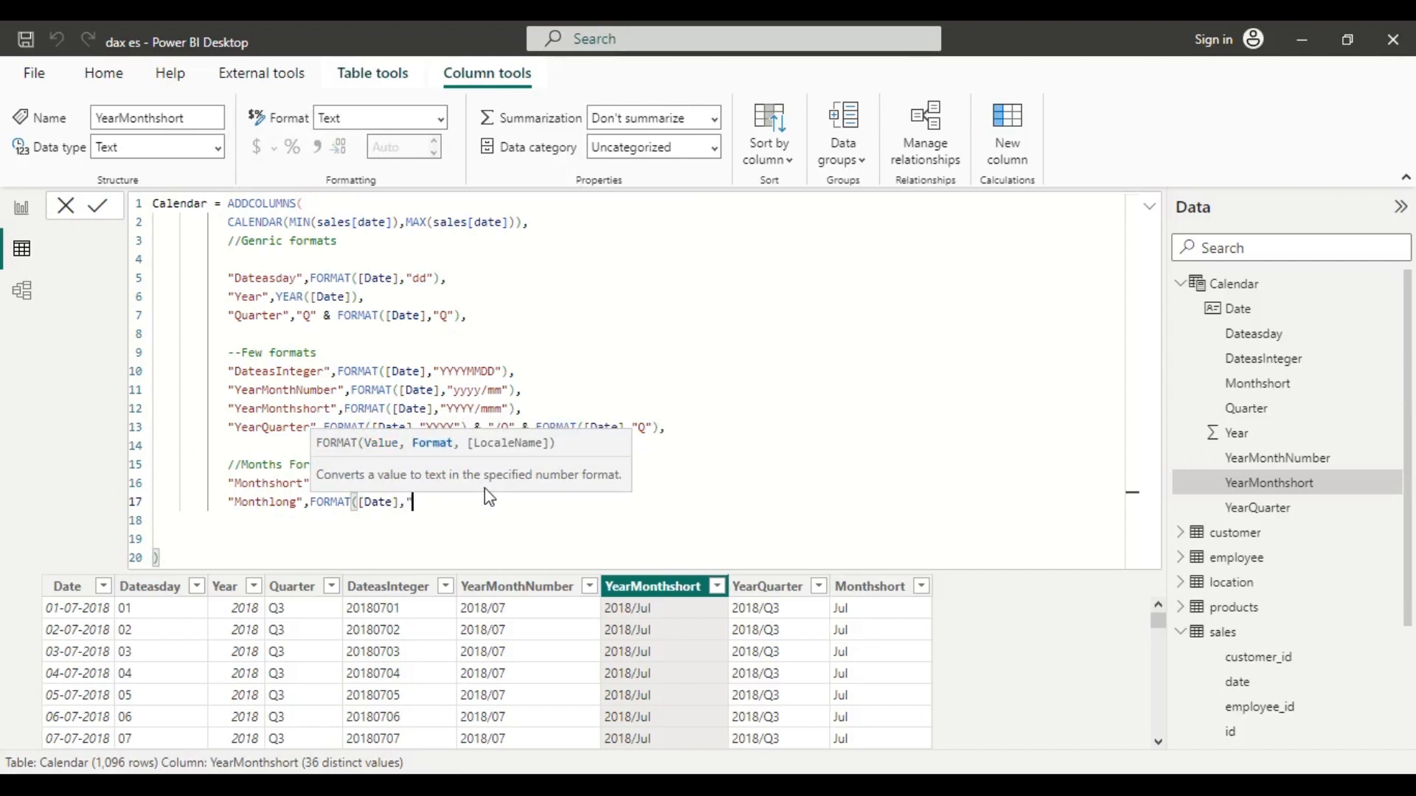
key(Left)
text(mmmm)
Step: Close the Monthlong expression's parenthesis, commit the Calendar formula, and check the distinct values in the column's filter list
click(479, 508)
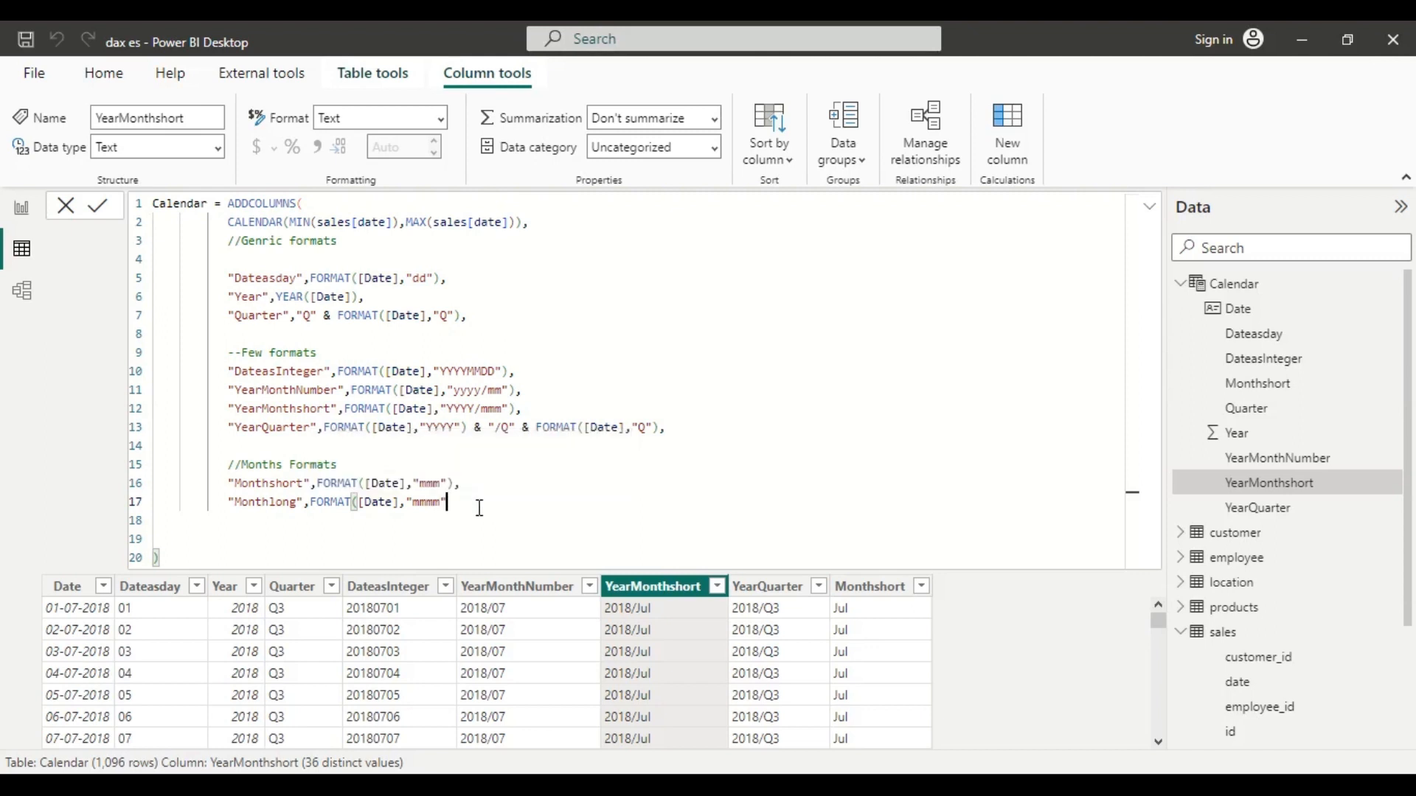
text())
click(96, 214)
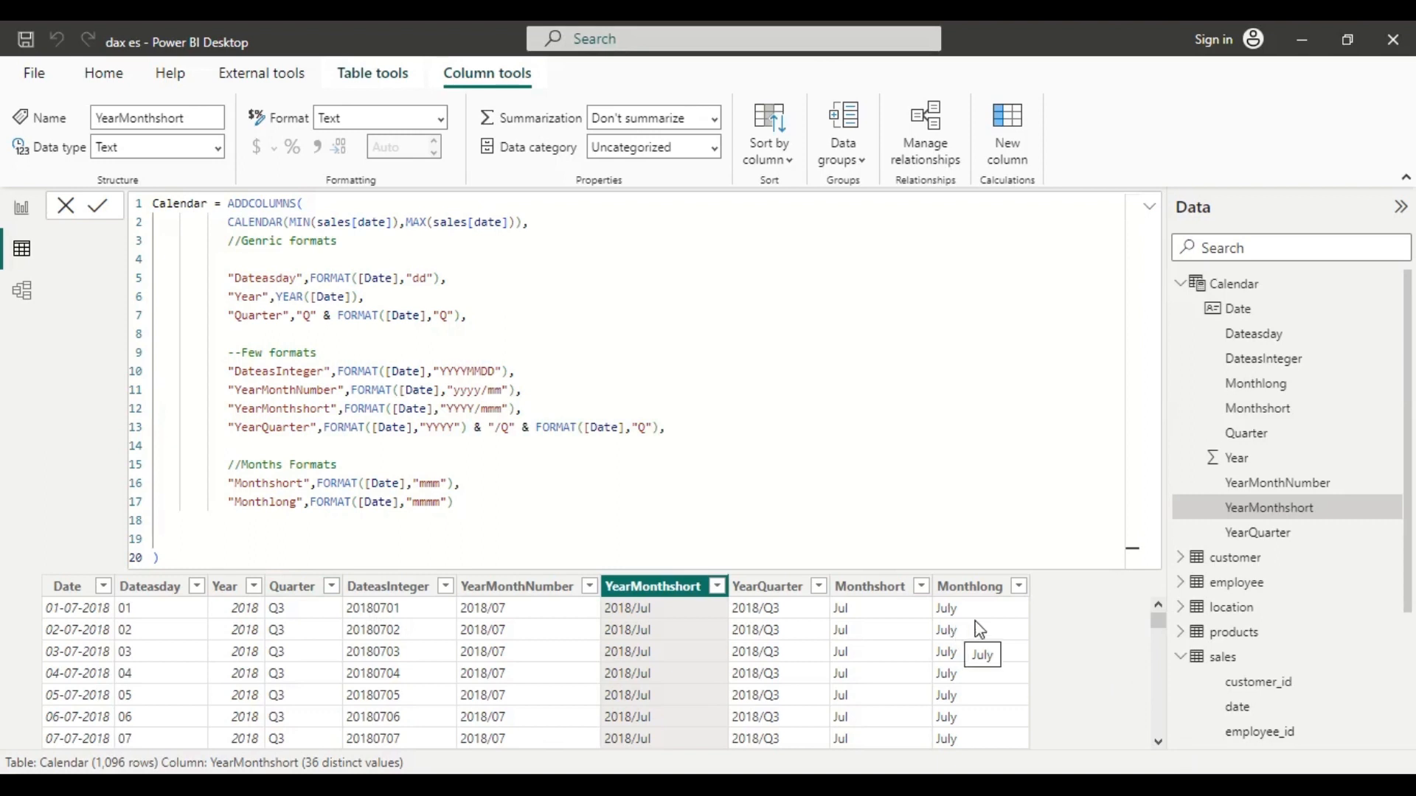
click(1020, 587)
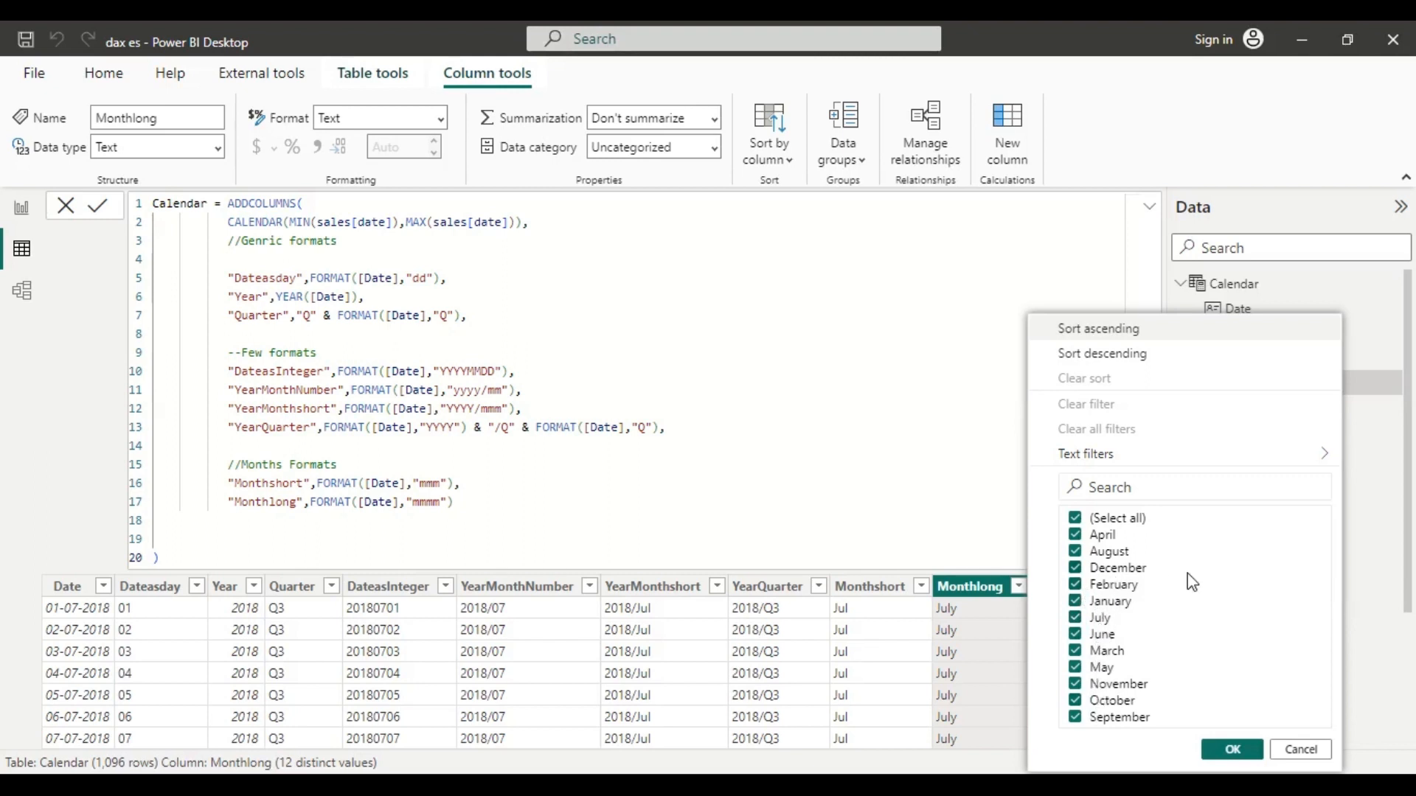
click(725, 527)
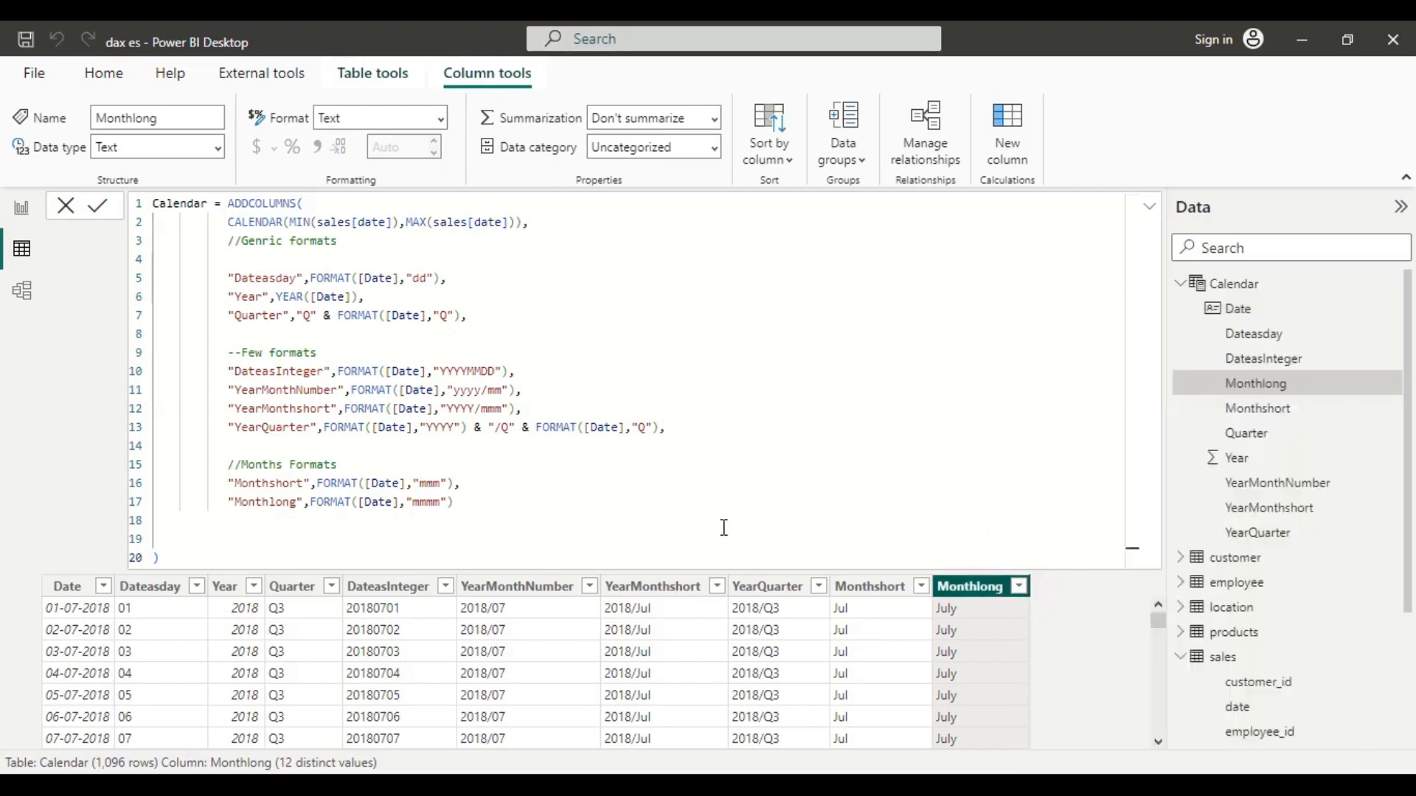
Step: Add a comma after the Monthlong definition and enter the column name "MonthNumber" with a trailing comma on a new line
click(477, 511)
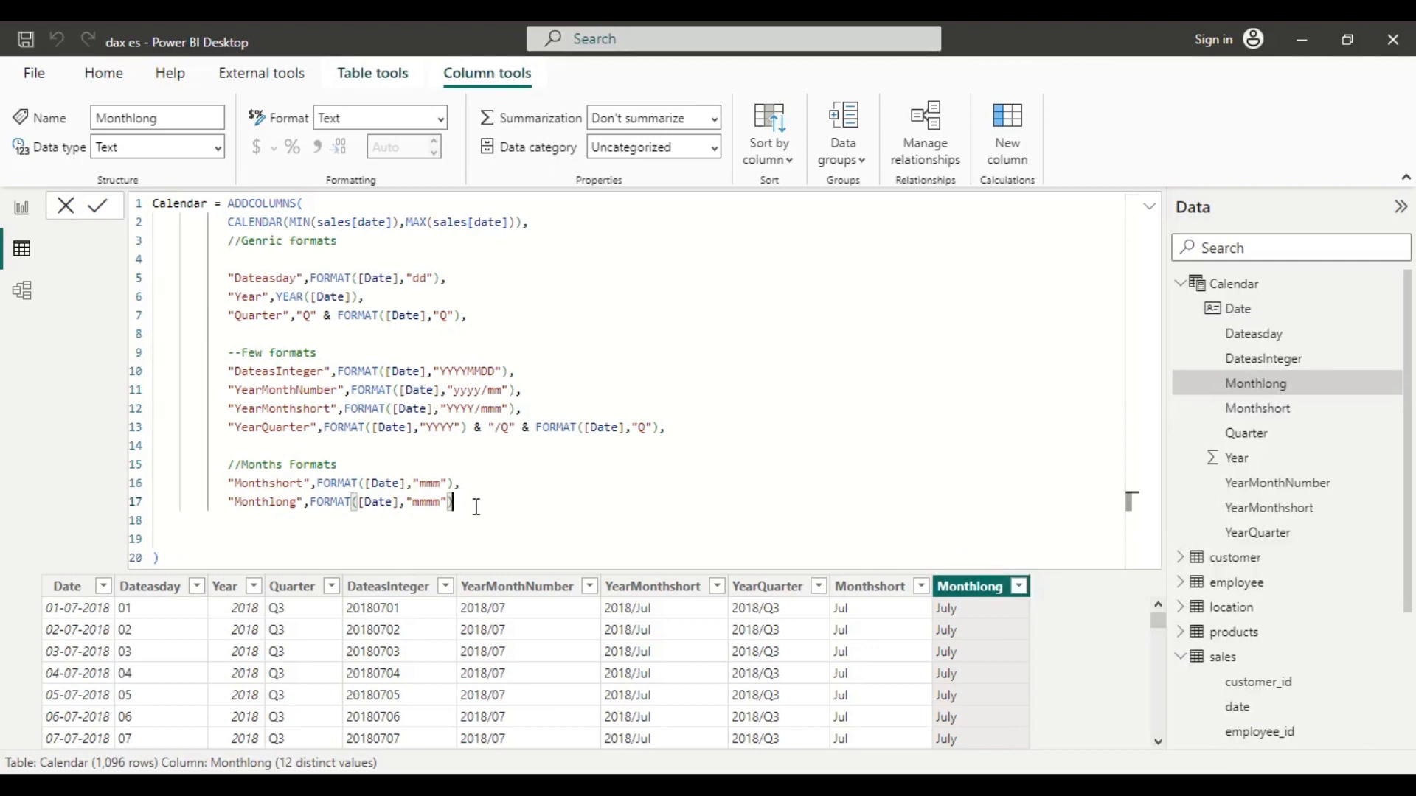
text(,)
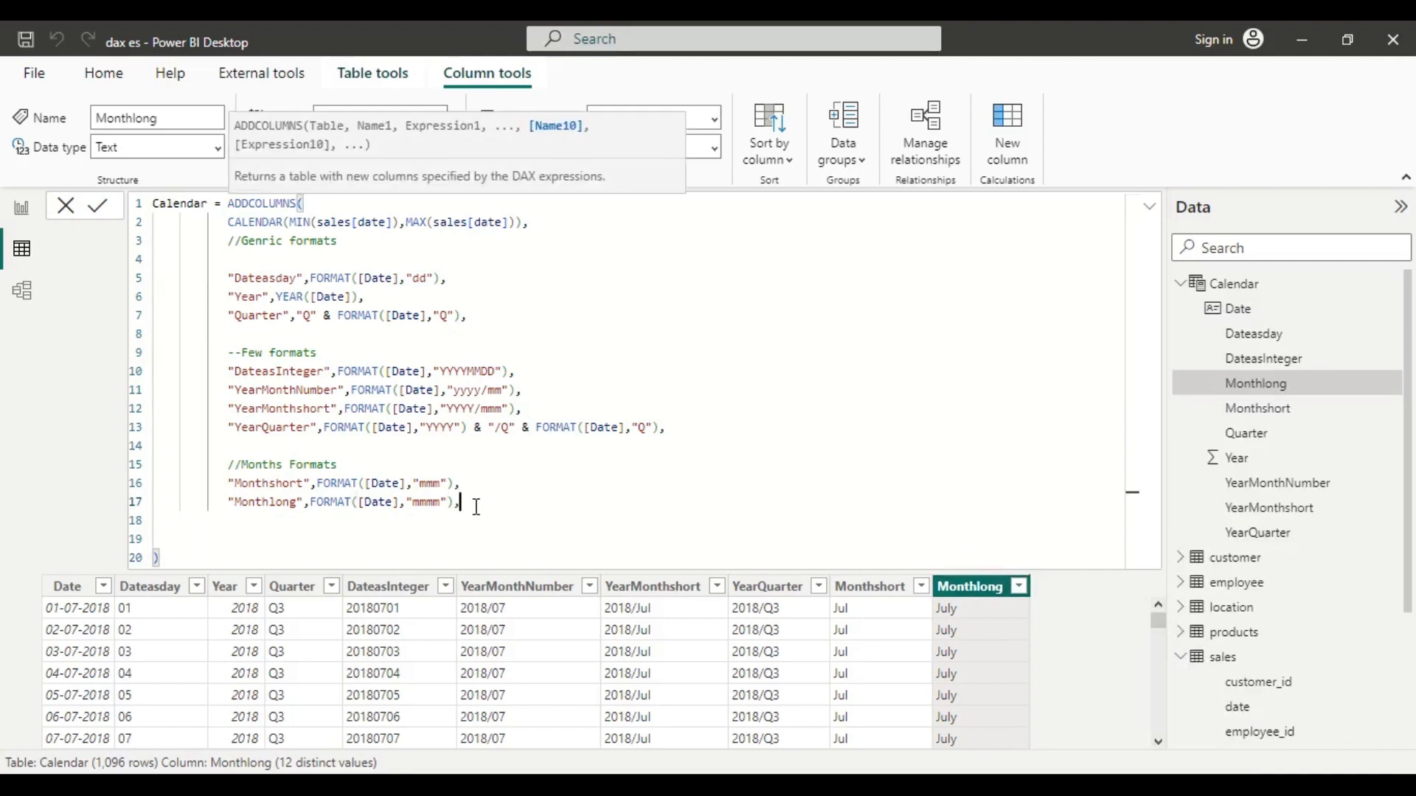
key(Return)
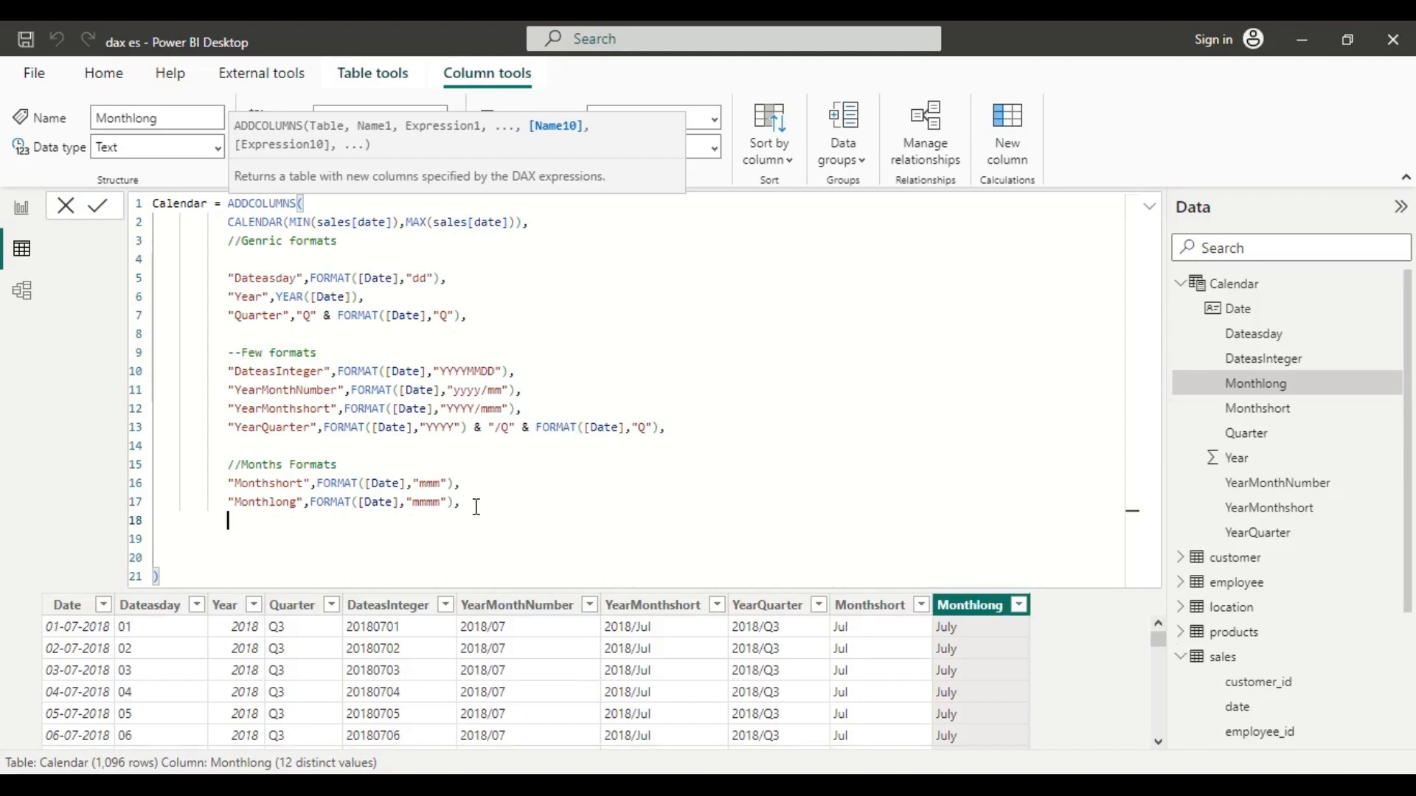
text("")
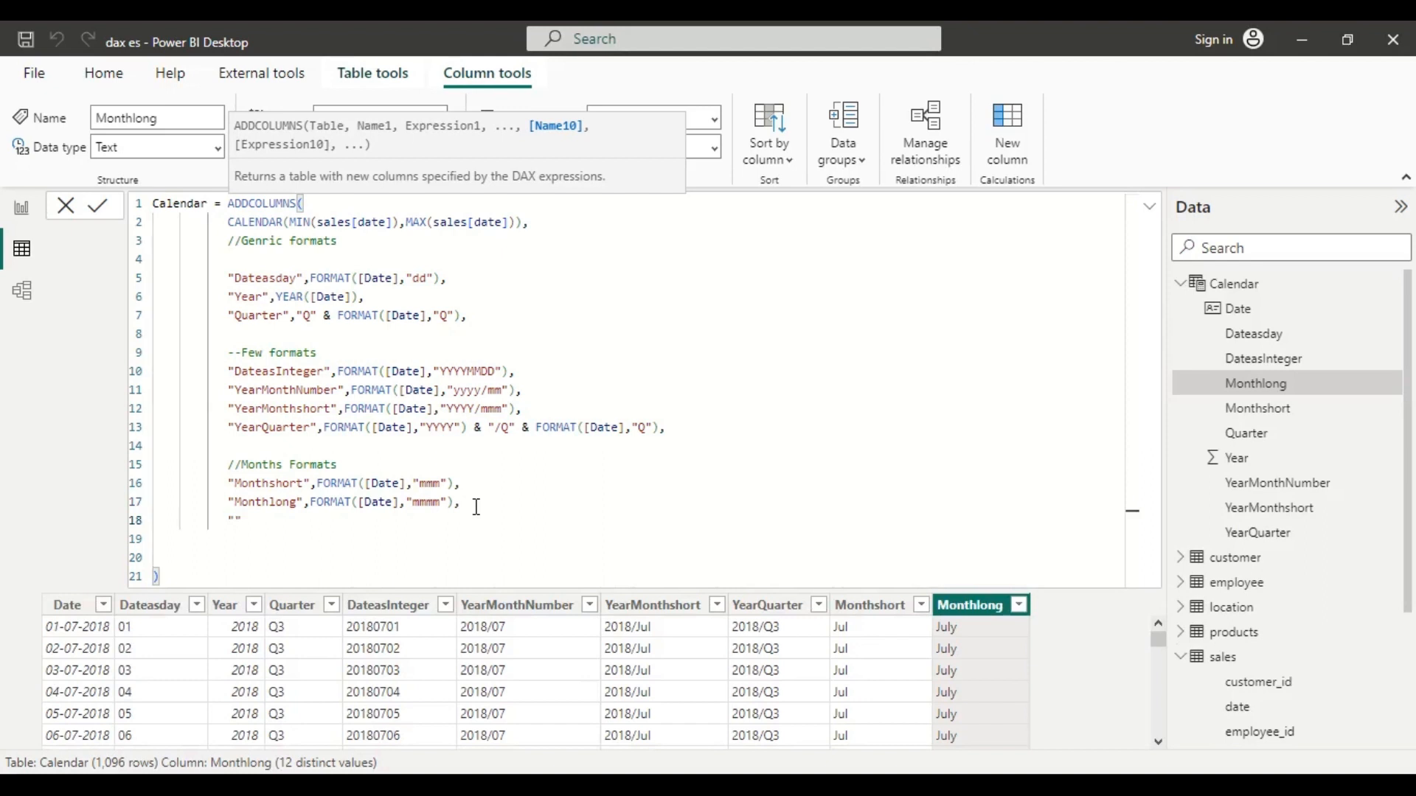
key(Left)
text(MonthNumber)
key(Right)
text(,)
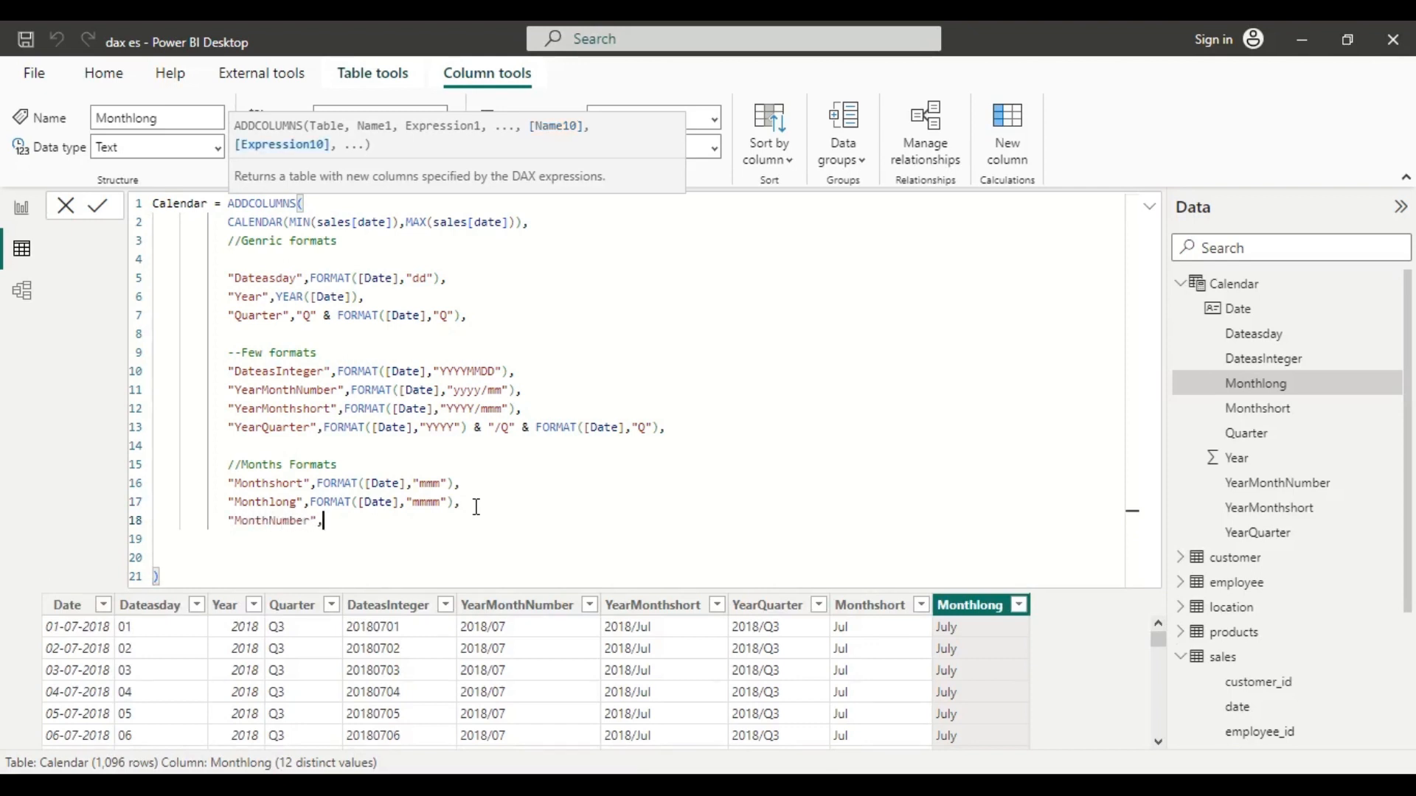
Step: Define MonthNumber as FORMAT([Date],"mm"), commit the Calendar formula, and check the new column's rows
text(fo)
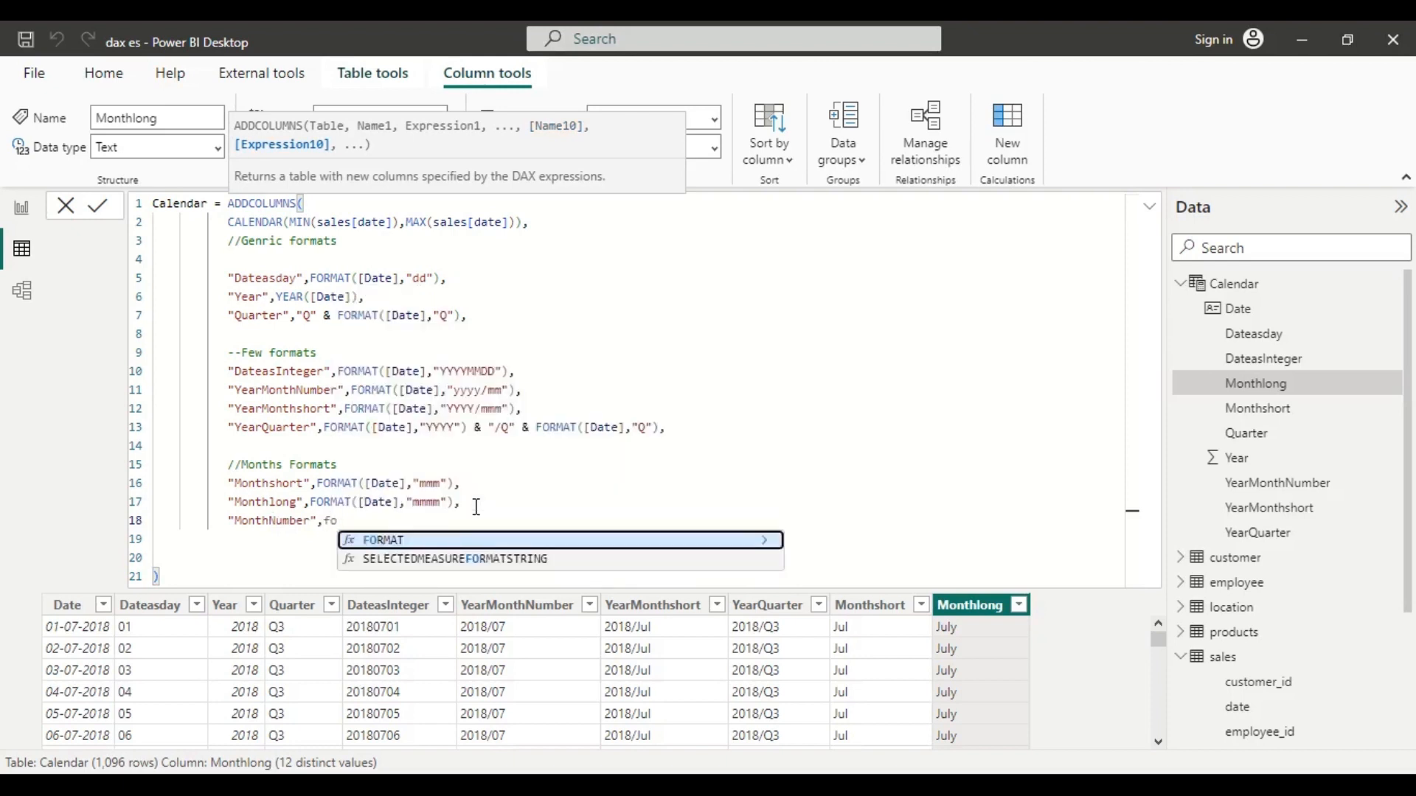
key(Tab)
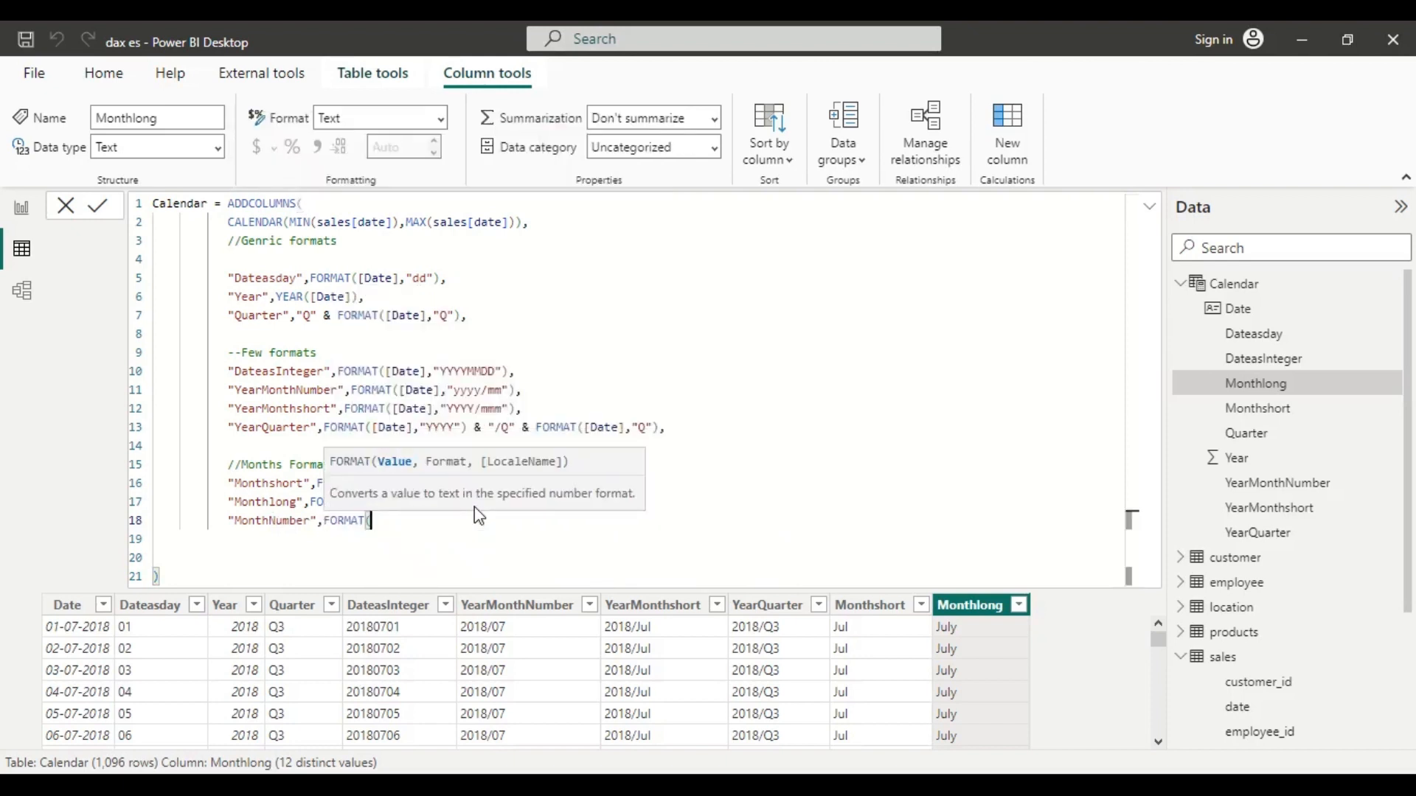
text(d)
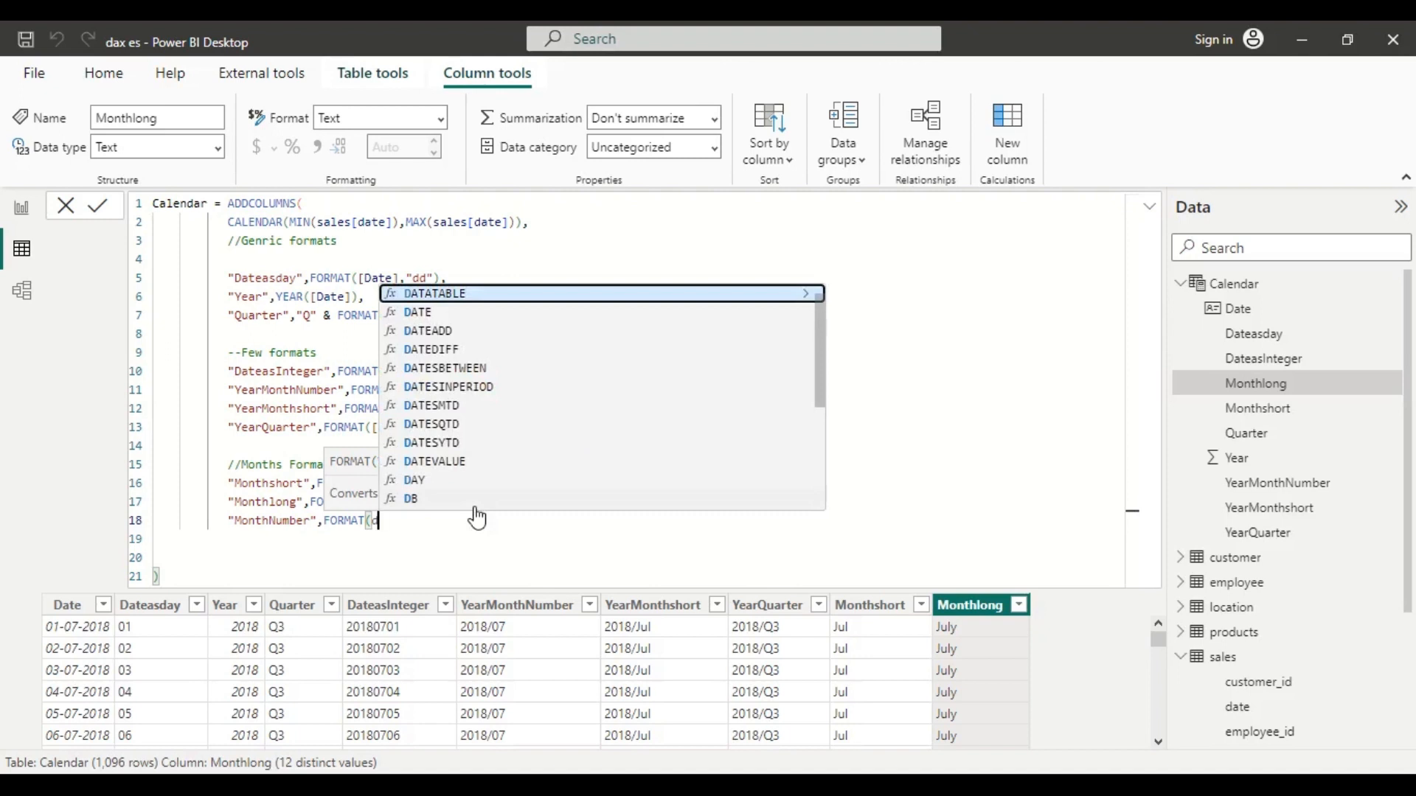
key(BackSpace)
text([)
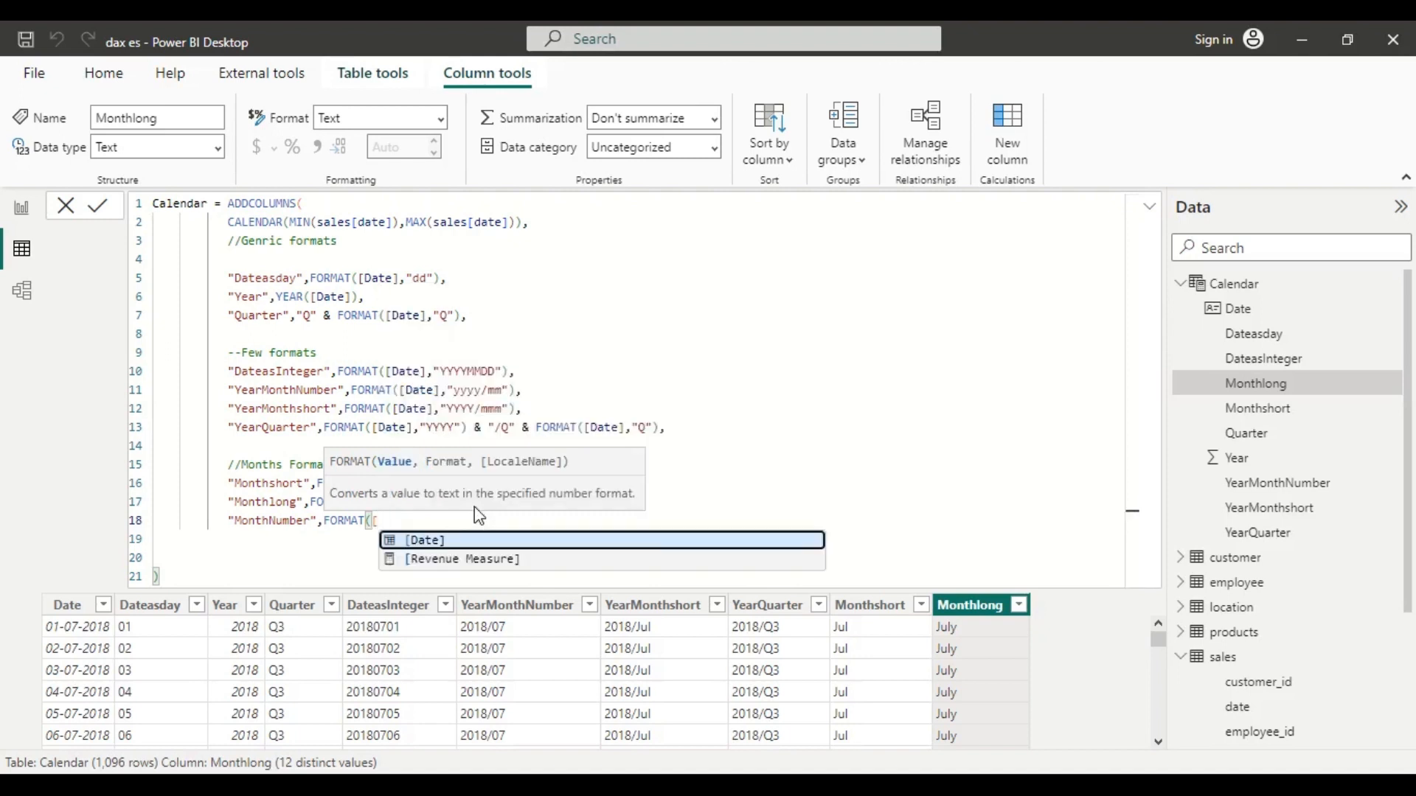
key(Tab)
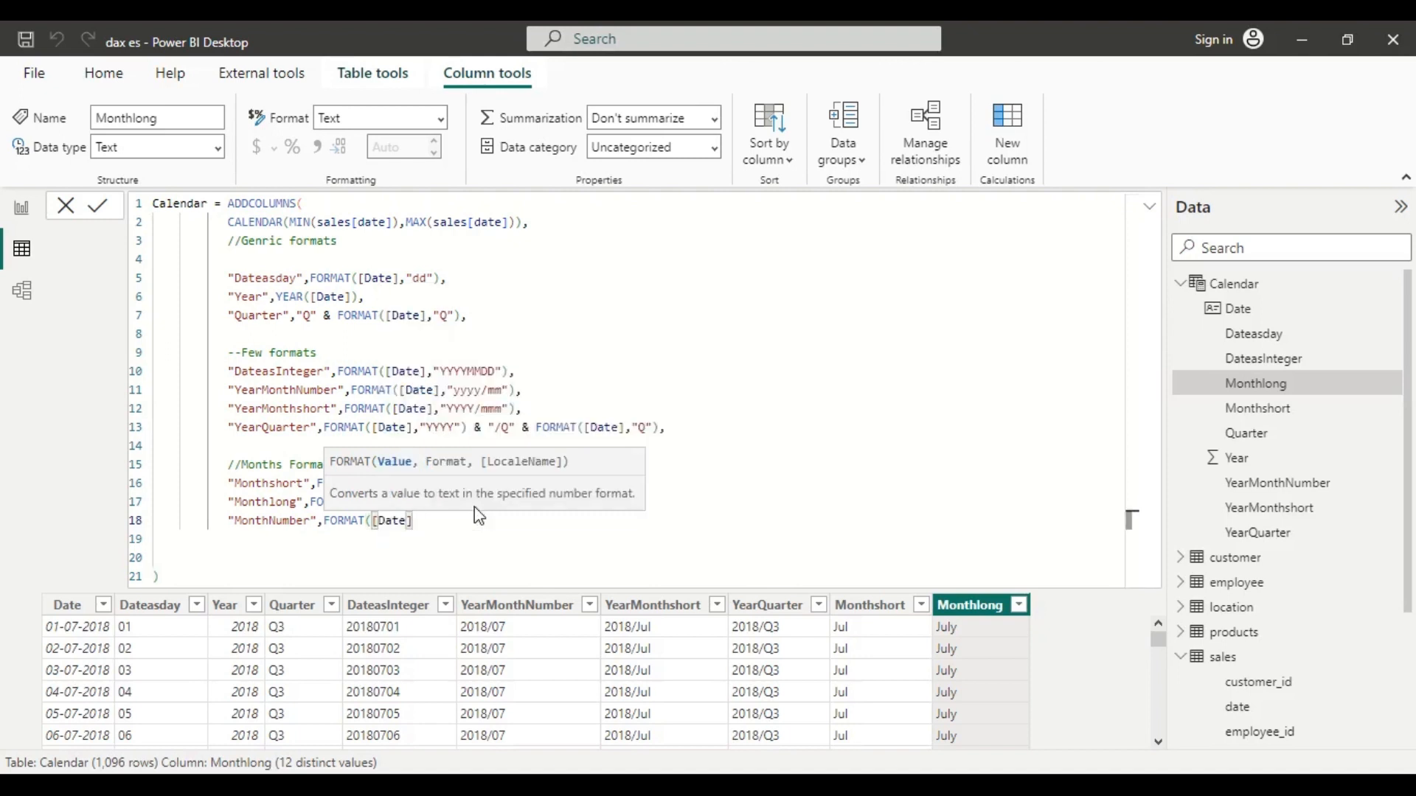
text(,"")
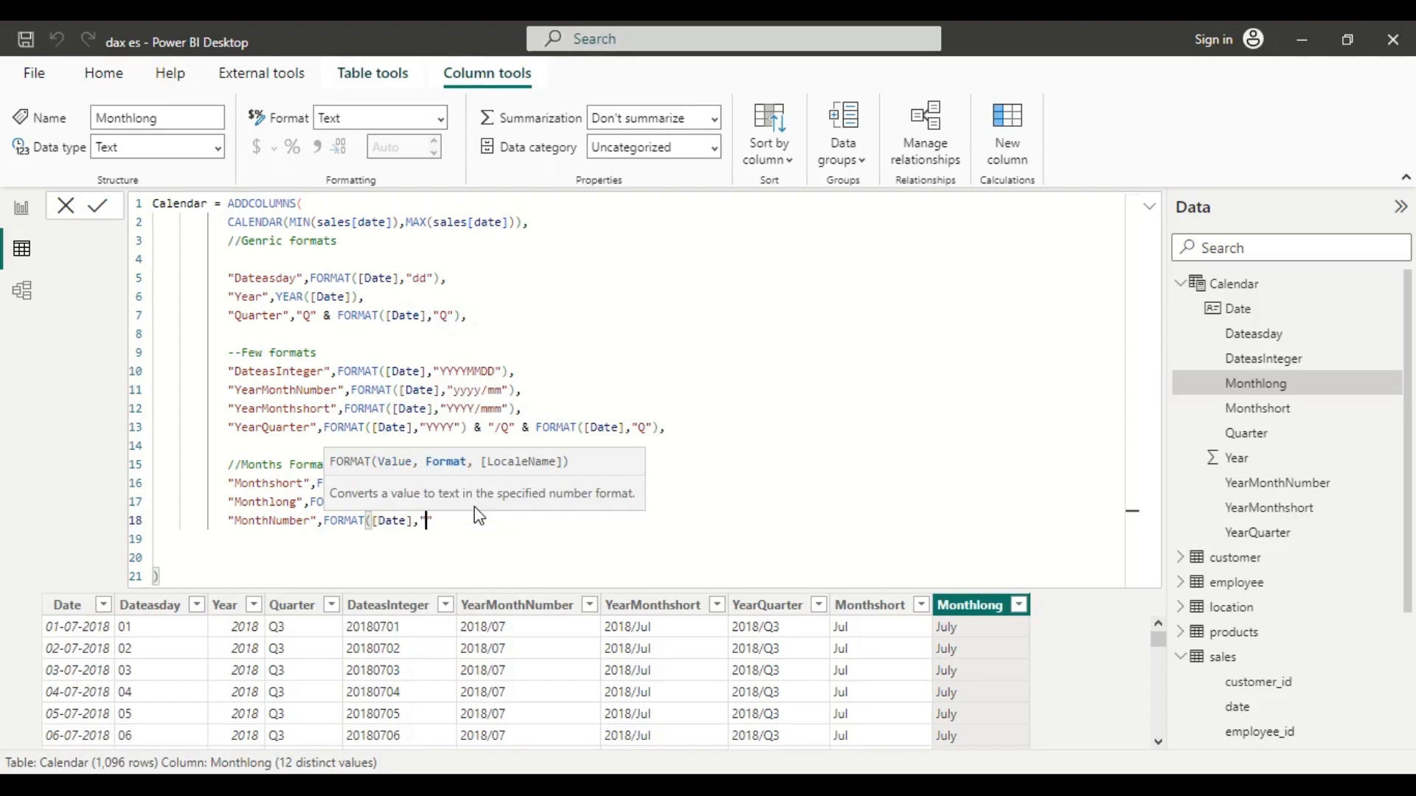
text(mm)
text())
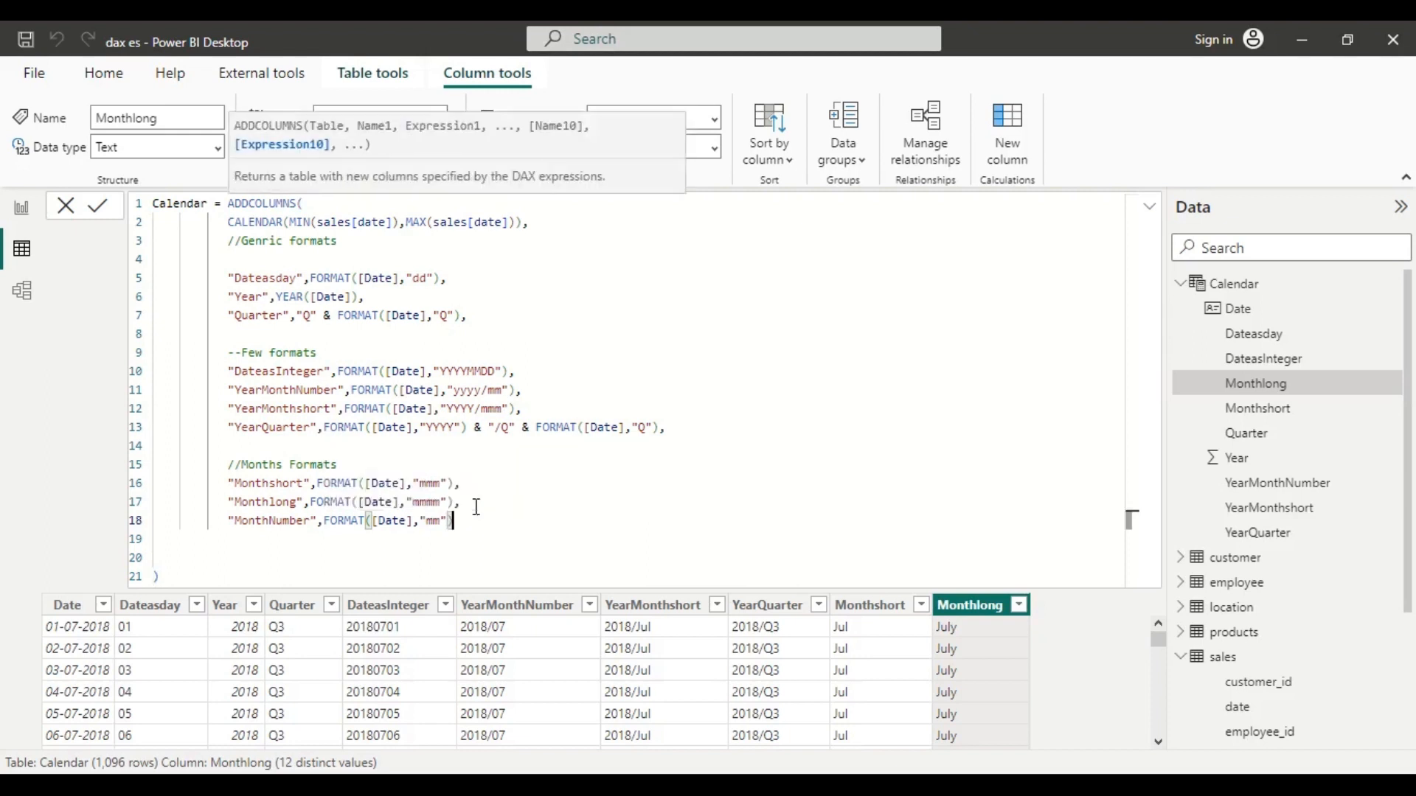
click(95, 213)
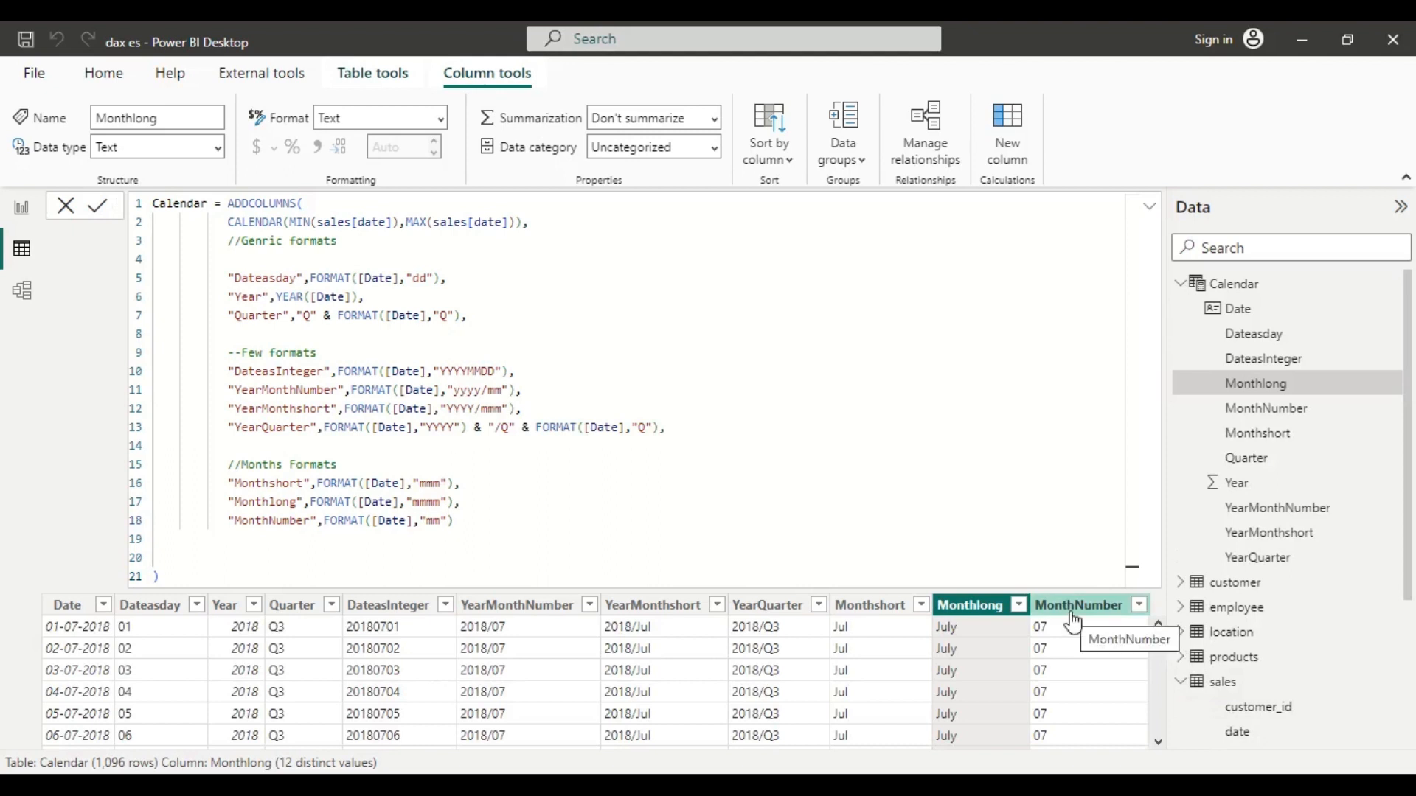
scroll(1070, 716, down, 3)
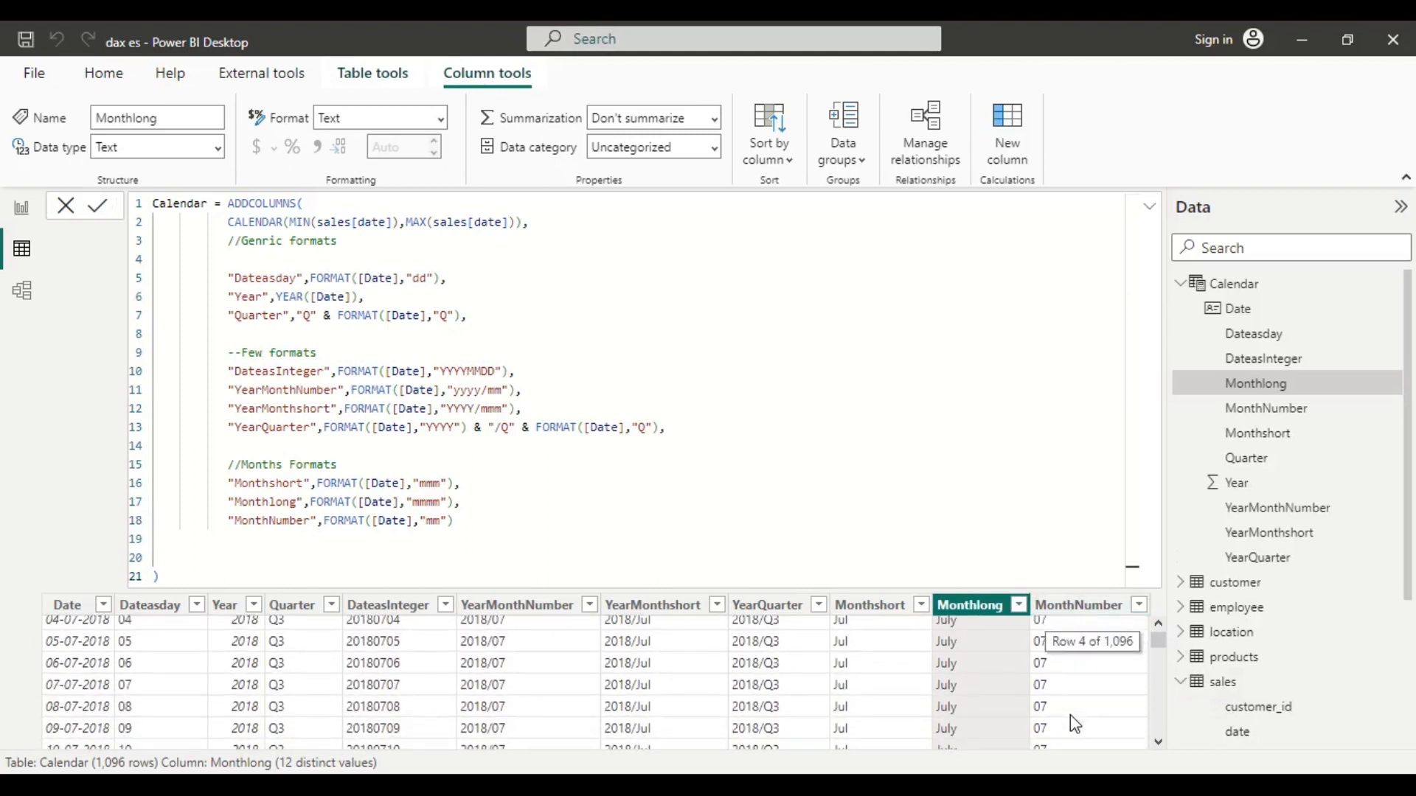
Step: Add the comment "//Week Formats" below the month columns and put a comma after the MonthNumber definition
scroll(1070, 717, up, 3)
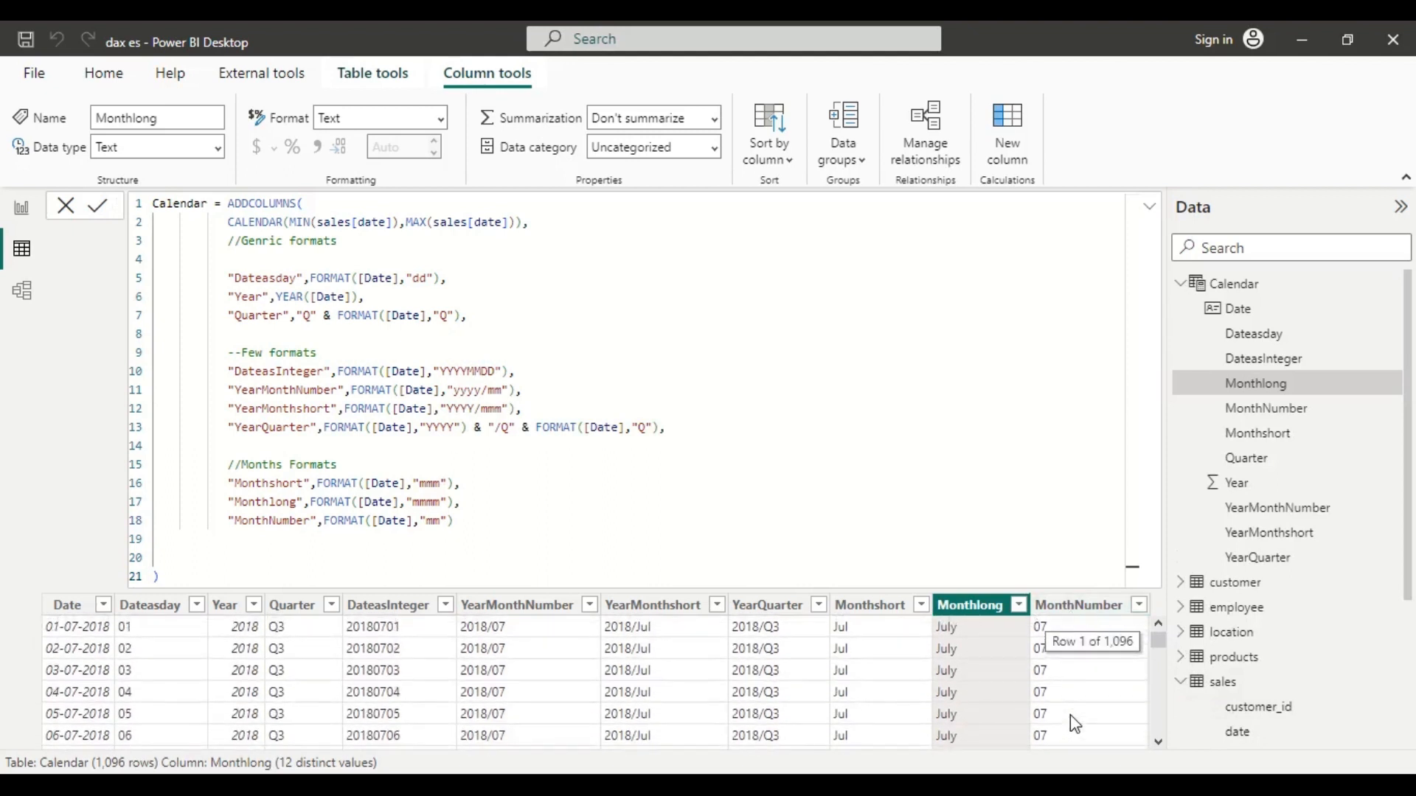
click(480, 535)
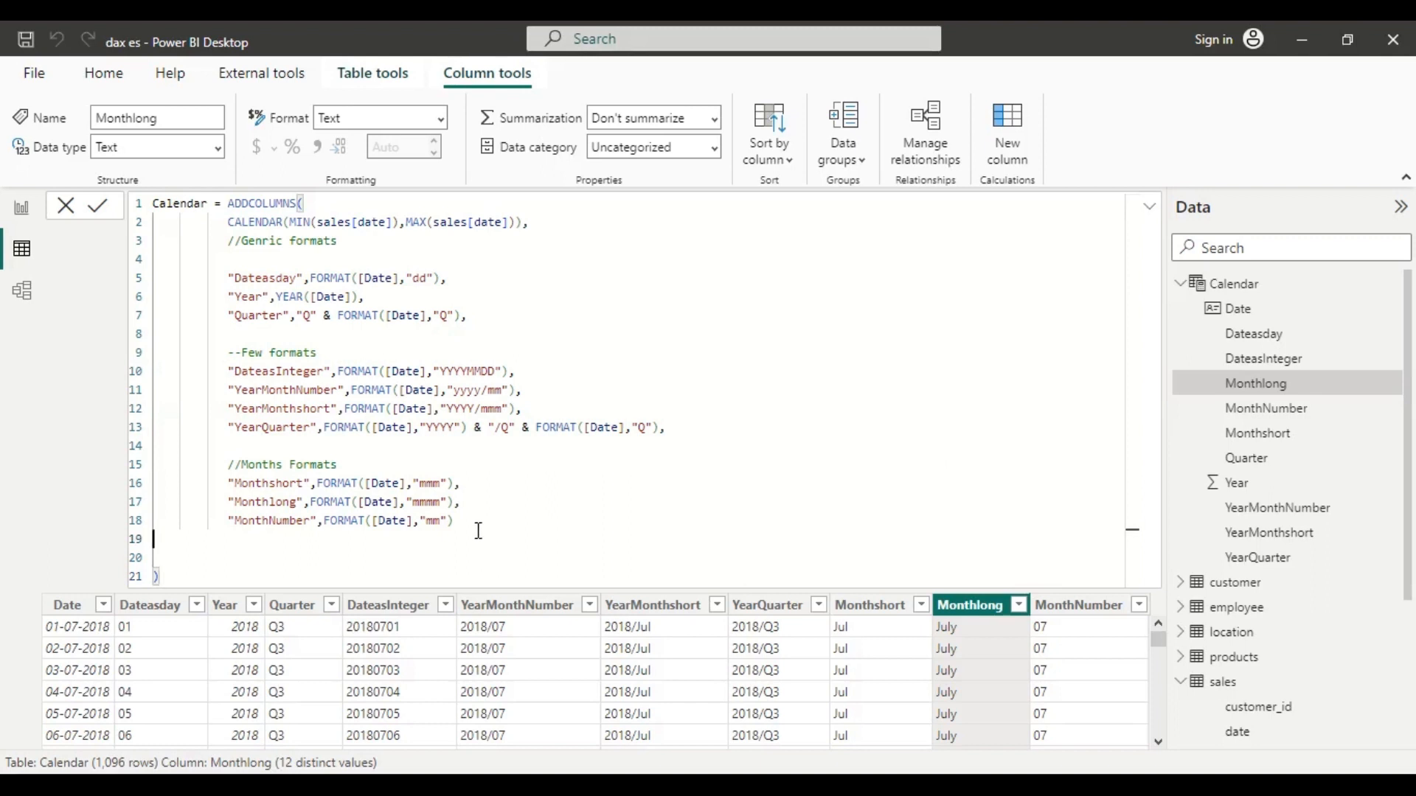
click(245, 545)
key(Return)
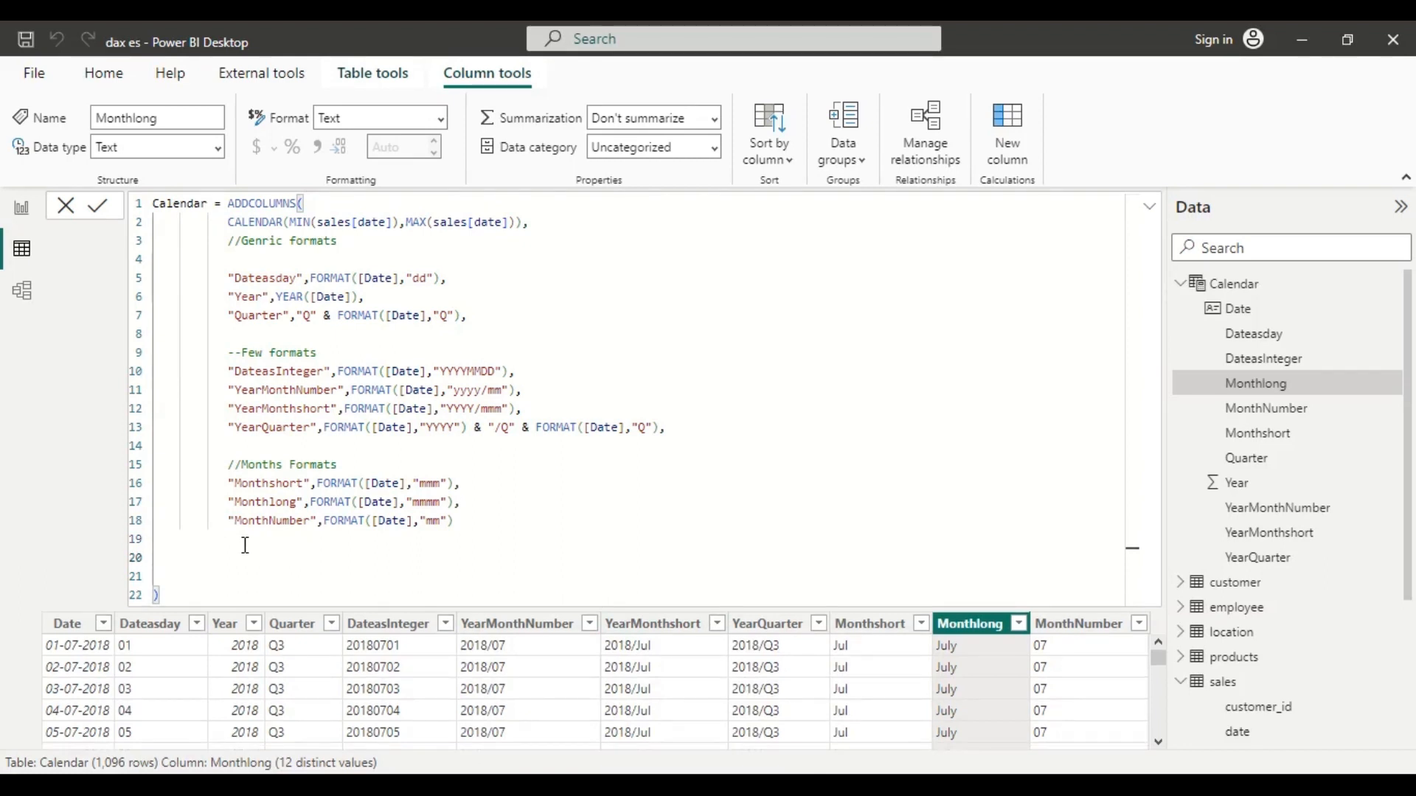
text(//)
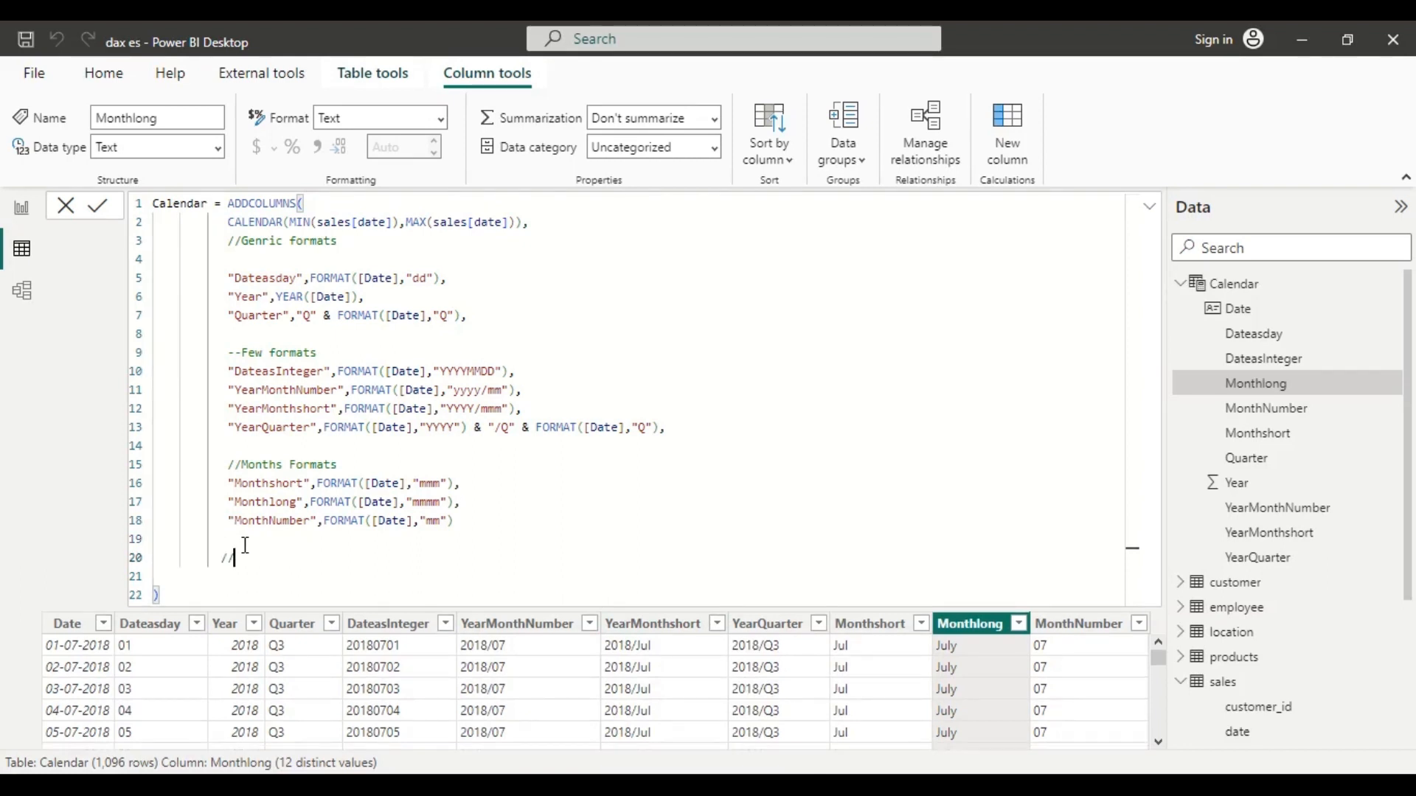
text(Week Formats)
click(461, 521)
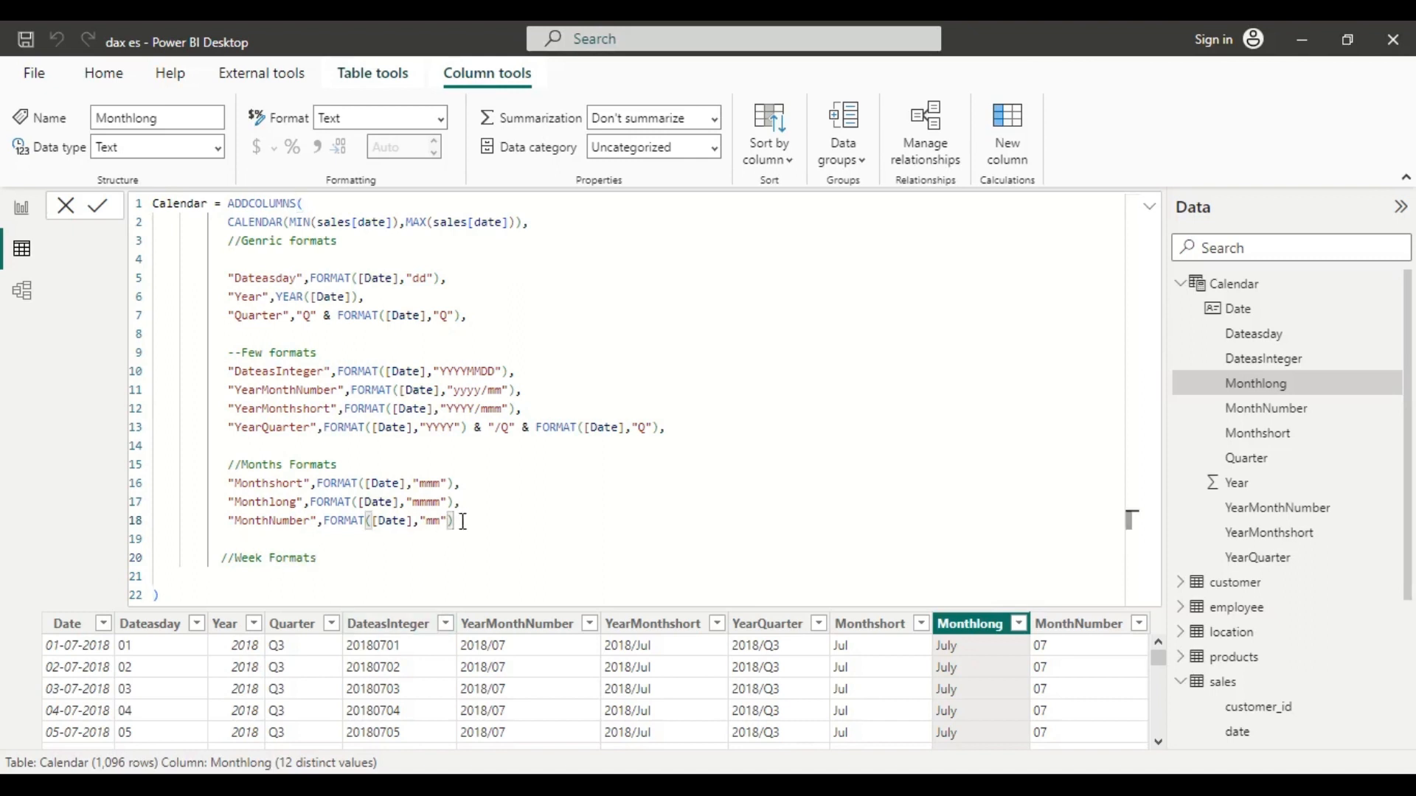
text(,)
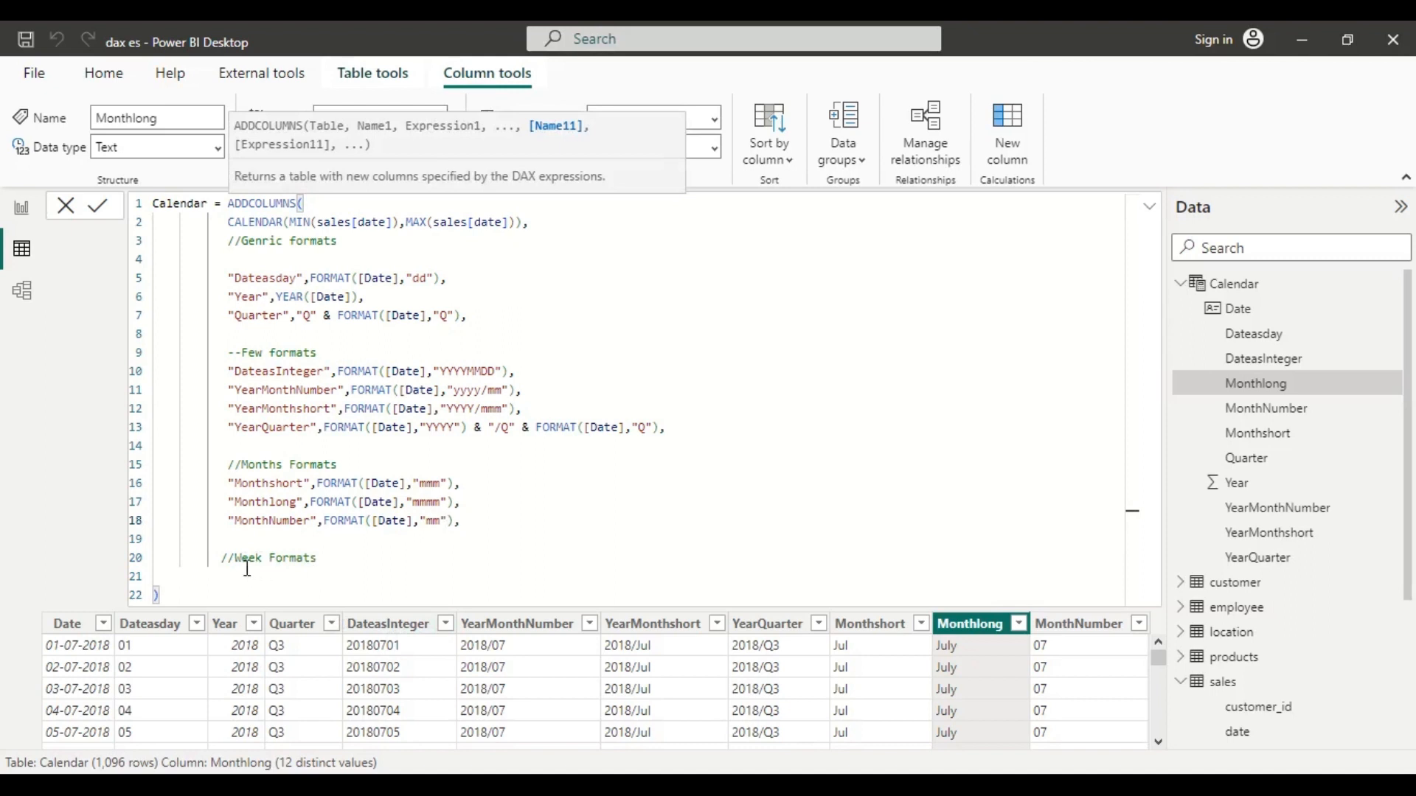
Step: Enter the column name "Week in Year" with a trailing comma on the line below the Week Formats comment
click(247, 568)
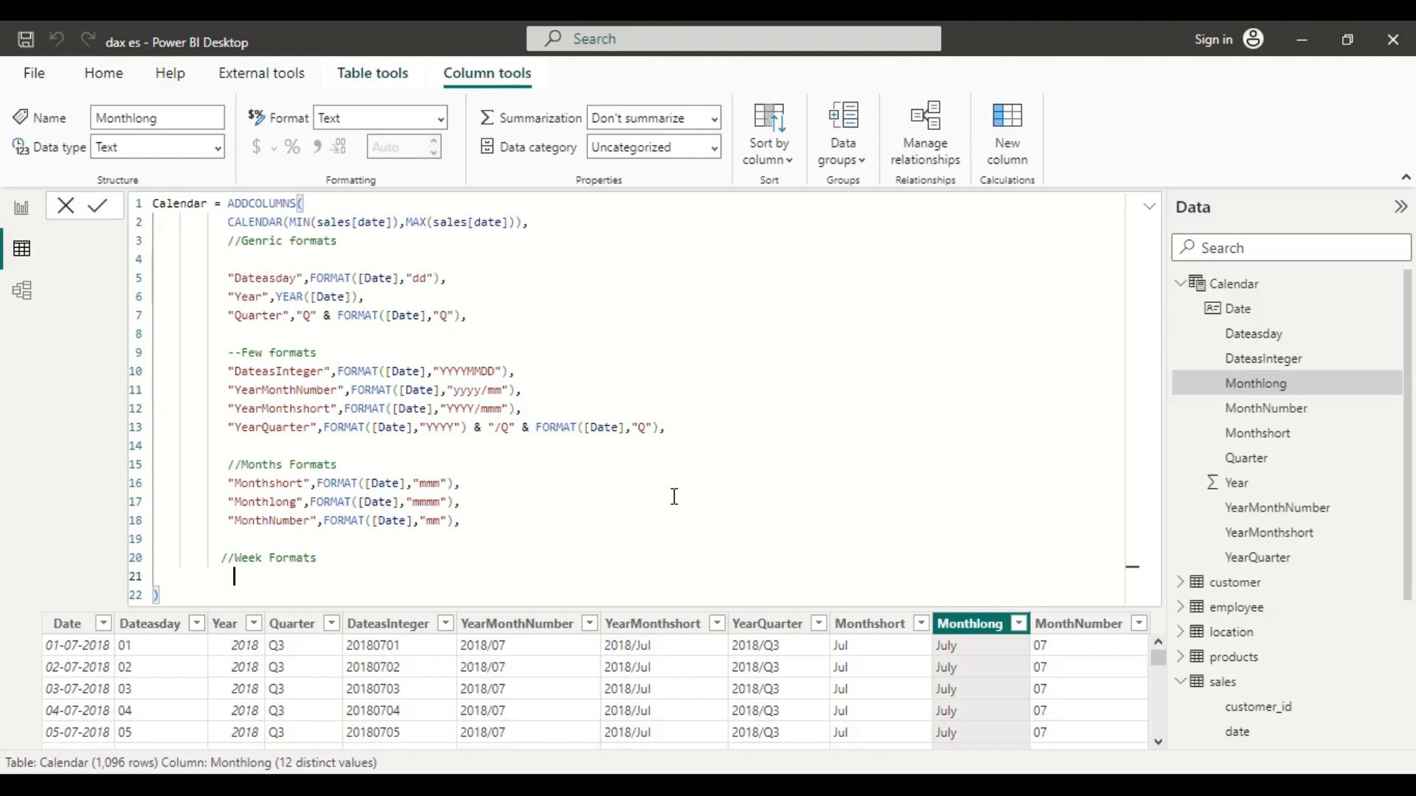
key(Tab)
text(")
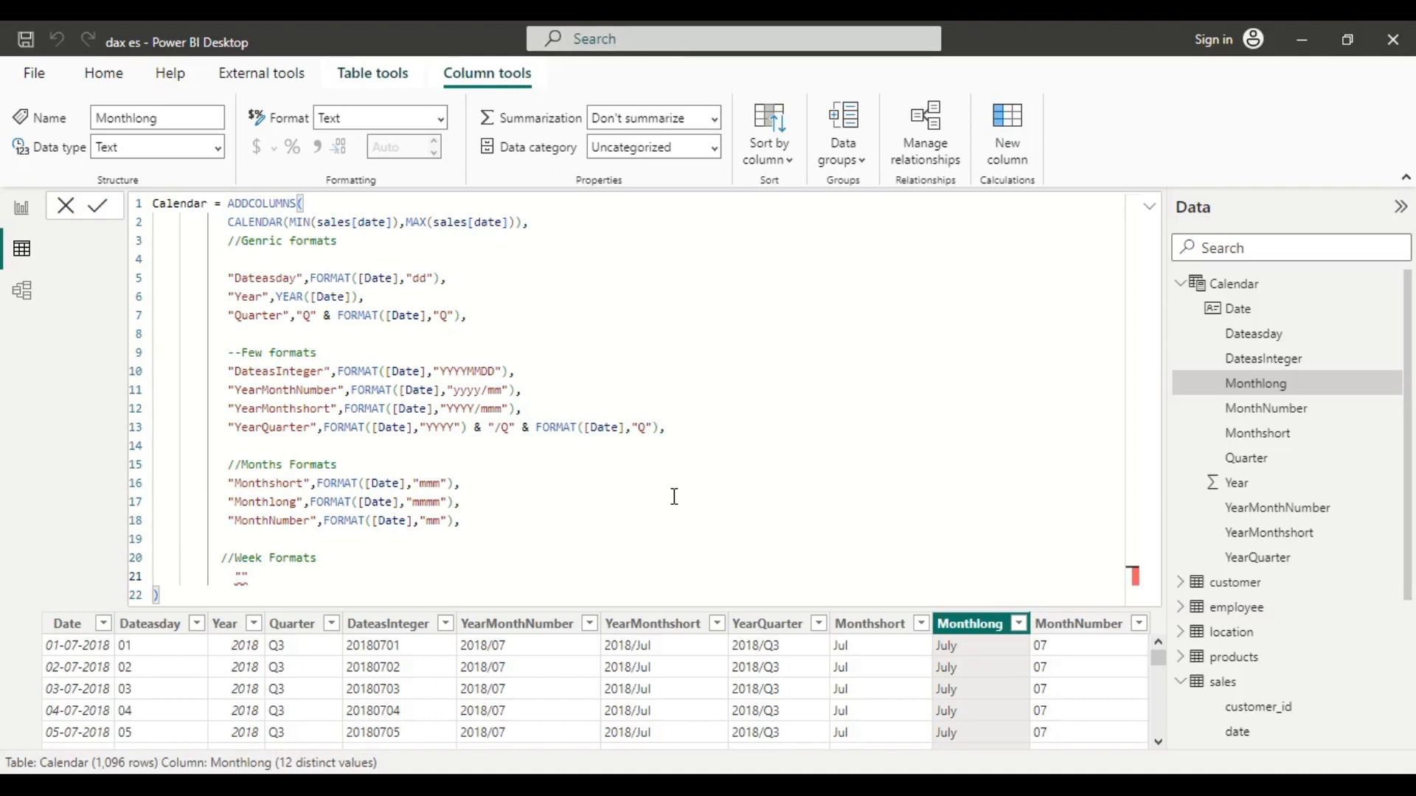
text(Week in Year)
key(Right)
text(,)
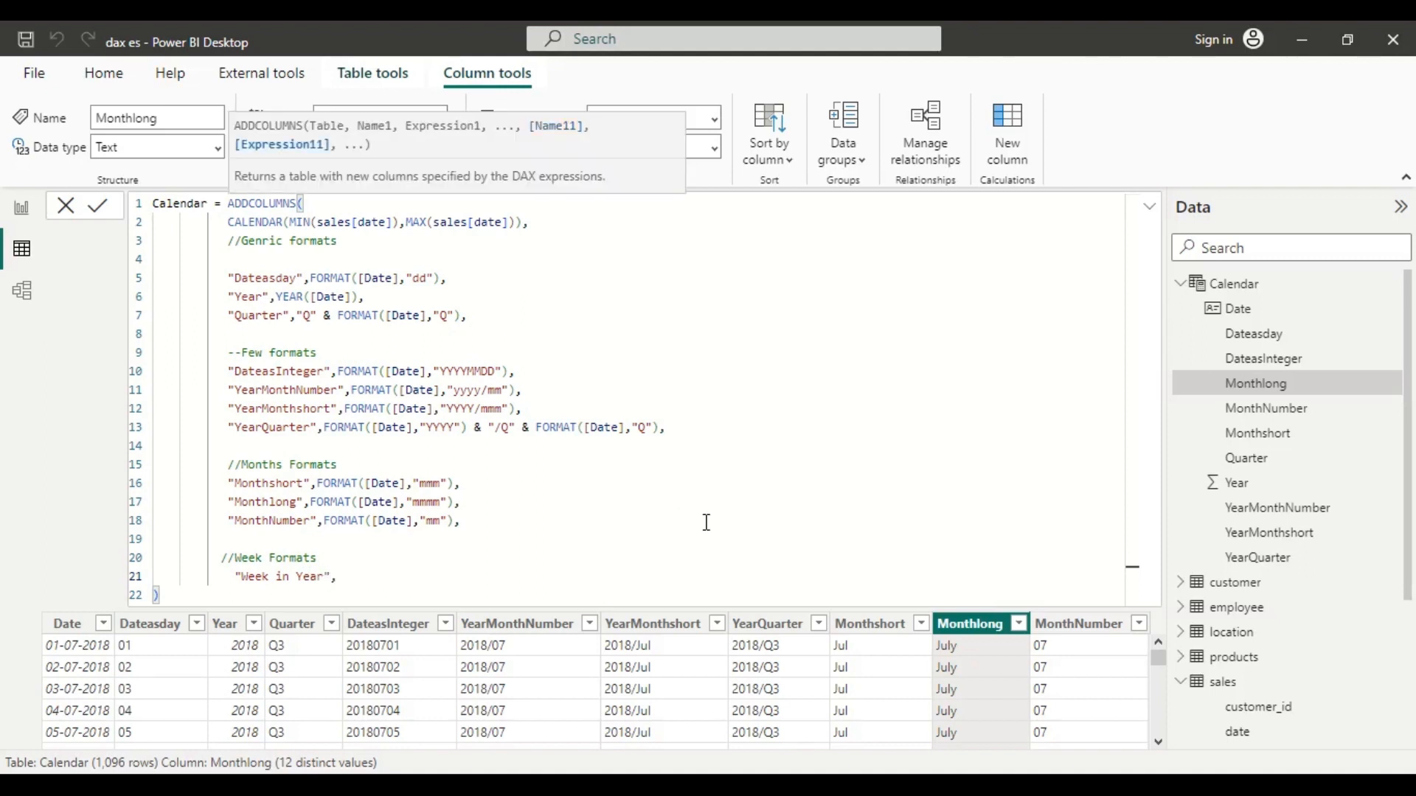
Step: Enter WEEKNUM([Date]) as the Week in Year column's expression
text(wekk)
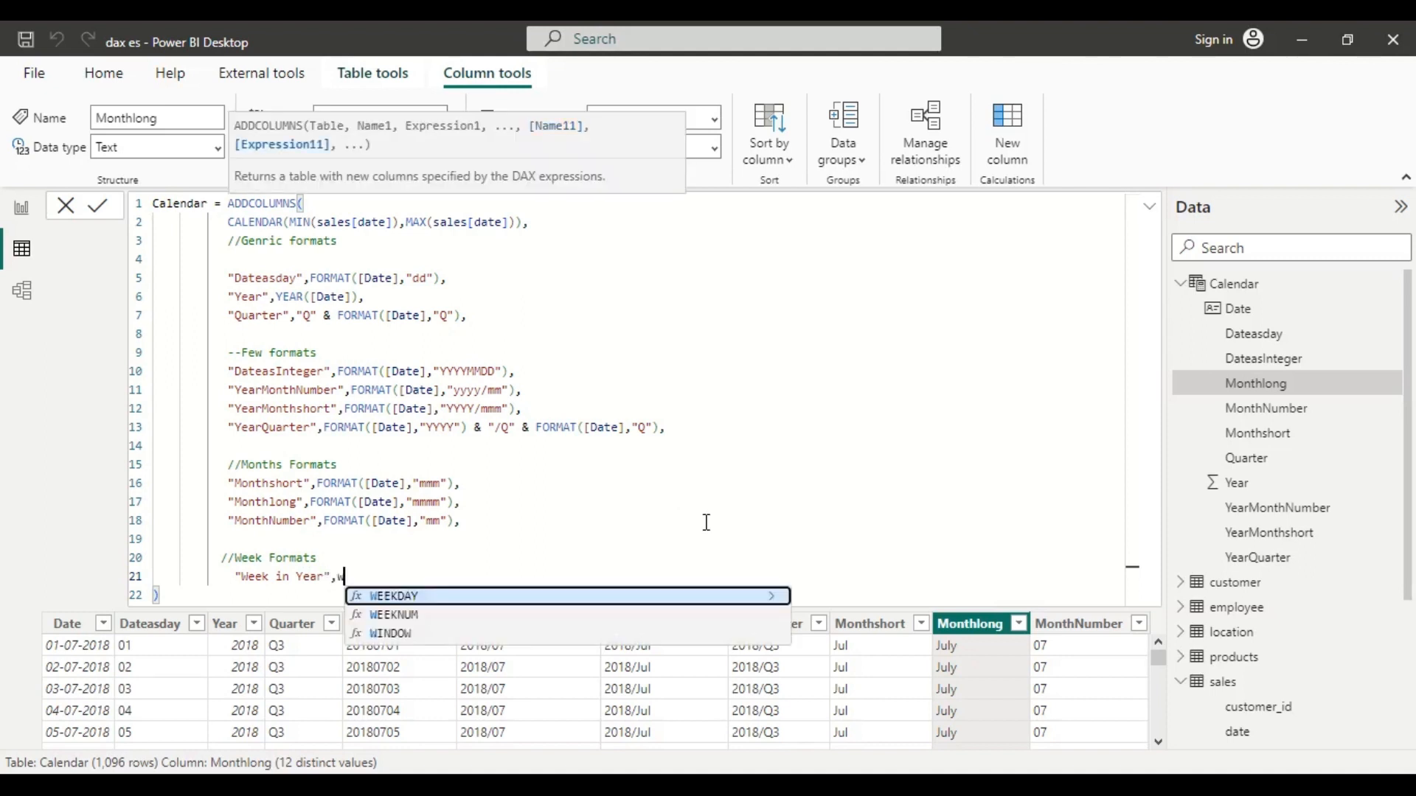
key(BackSpace)
key(BackSpace)
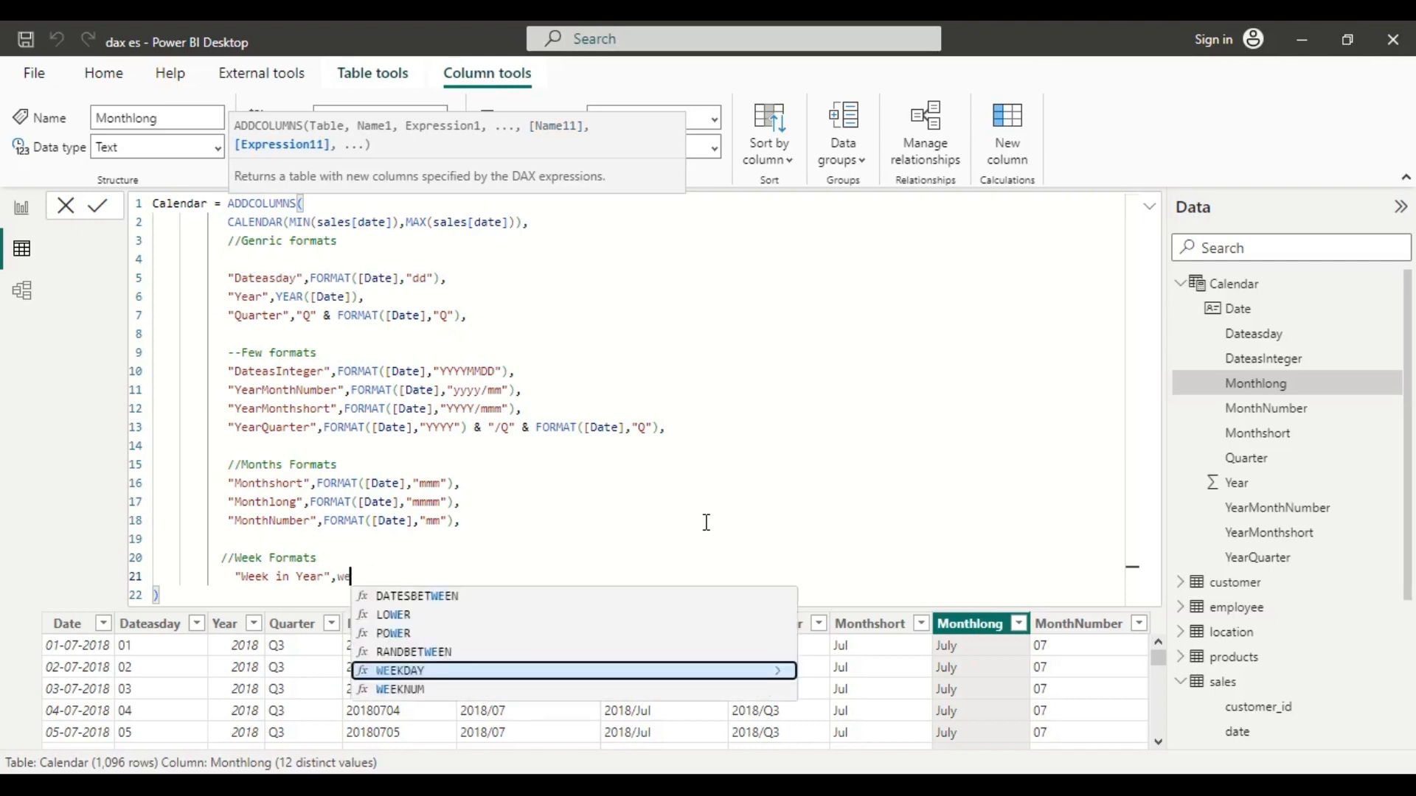
key(Down)
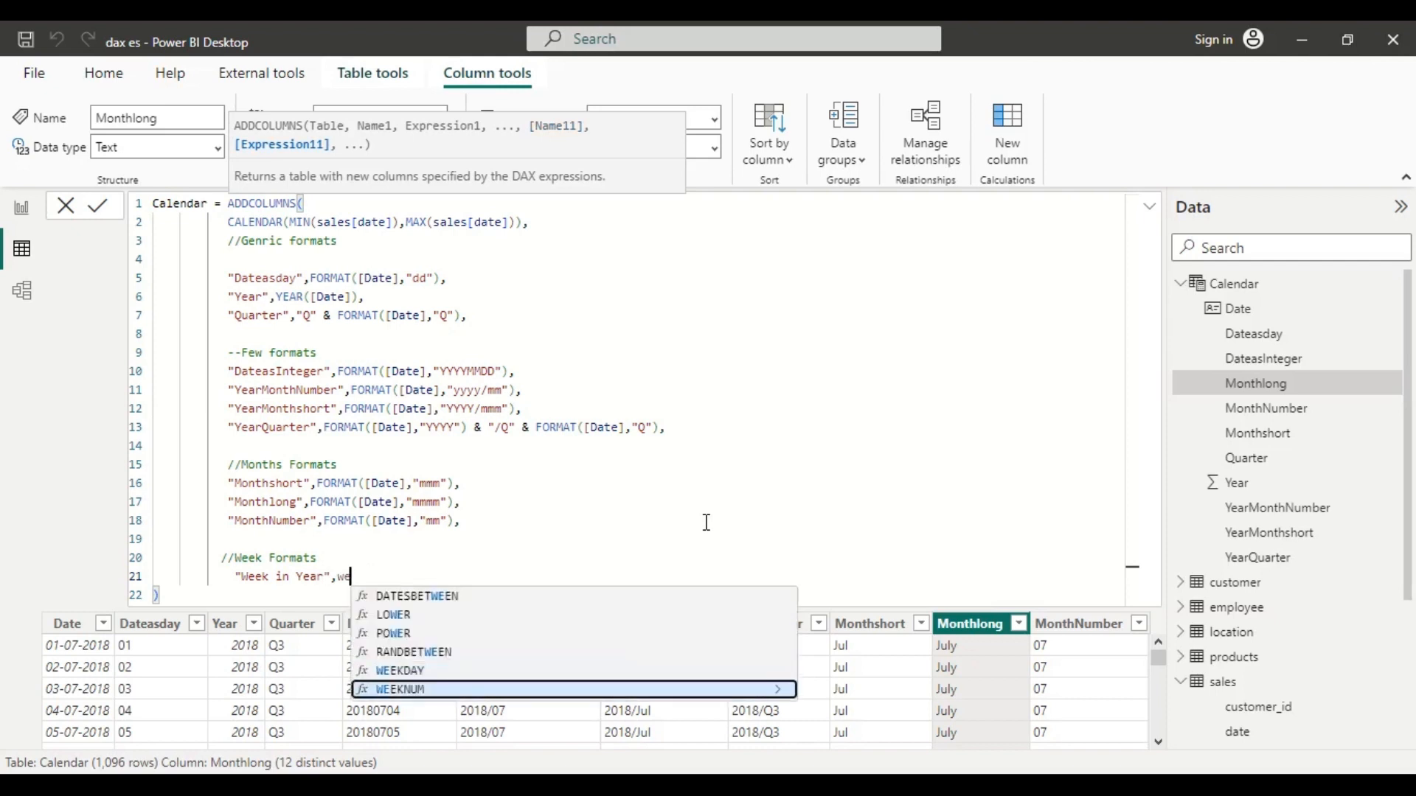
key(Tab)
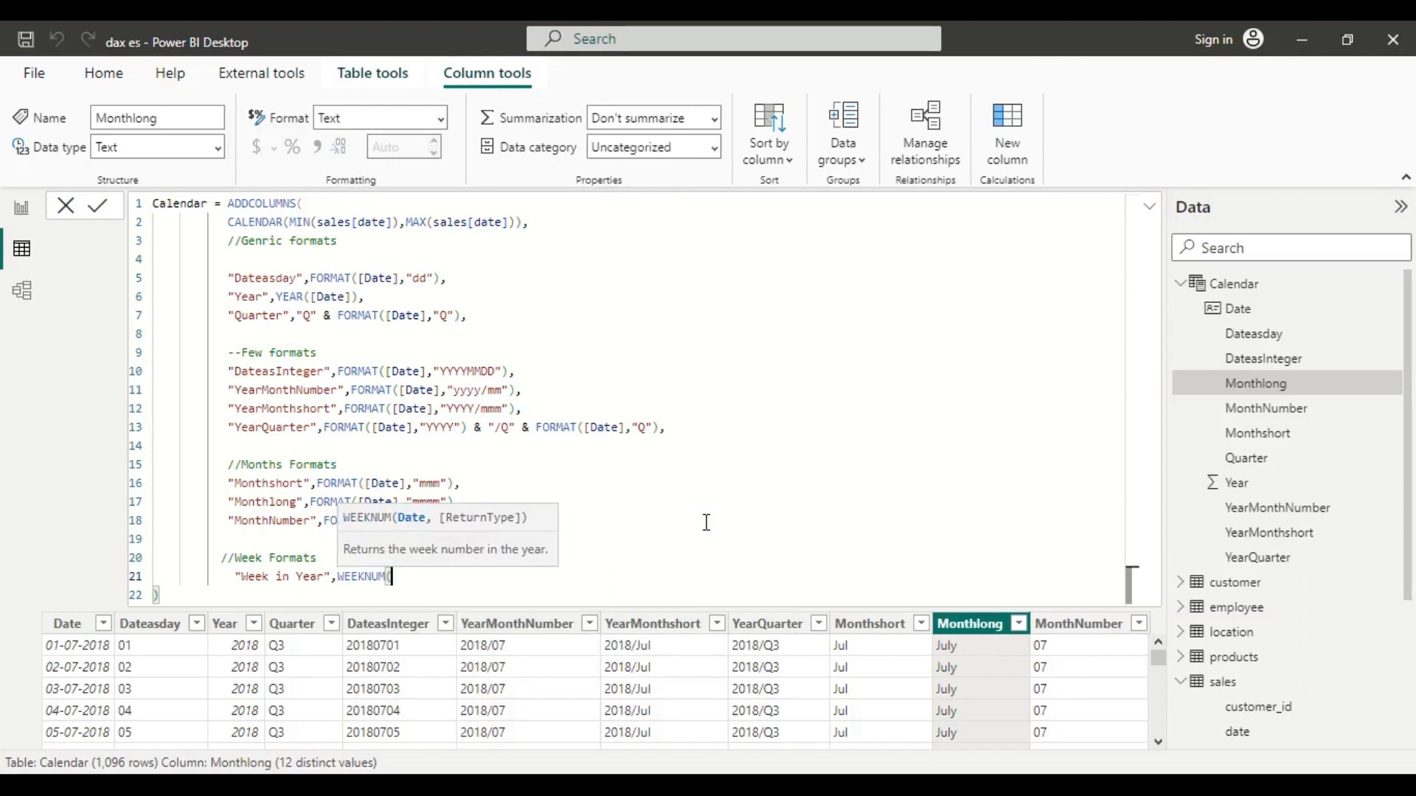
text([)
key(Tab)
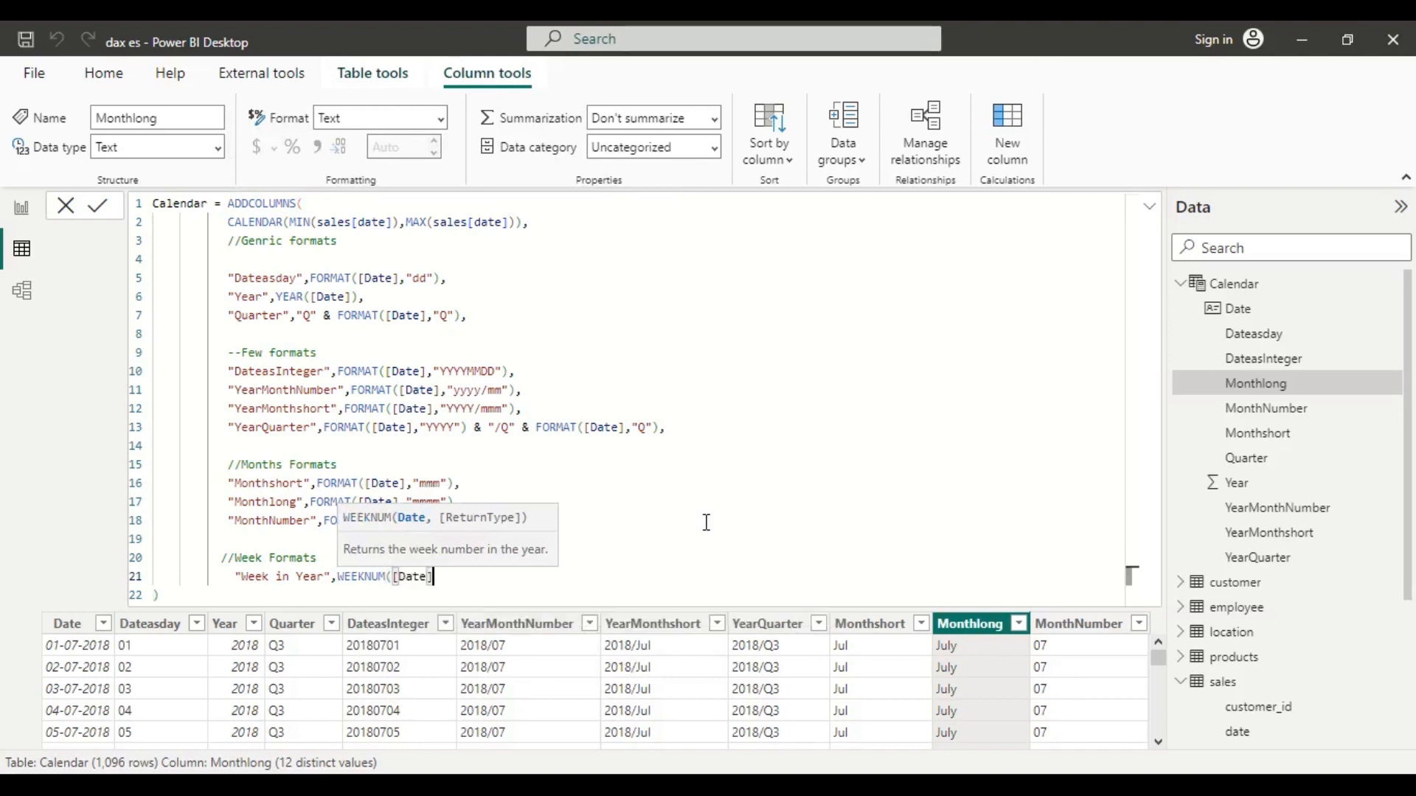
text())
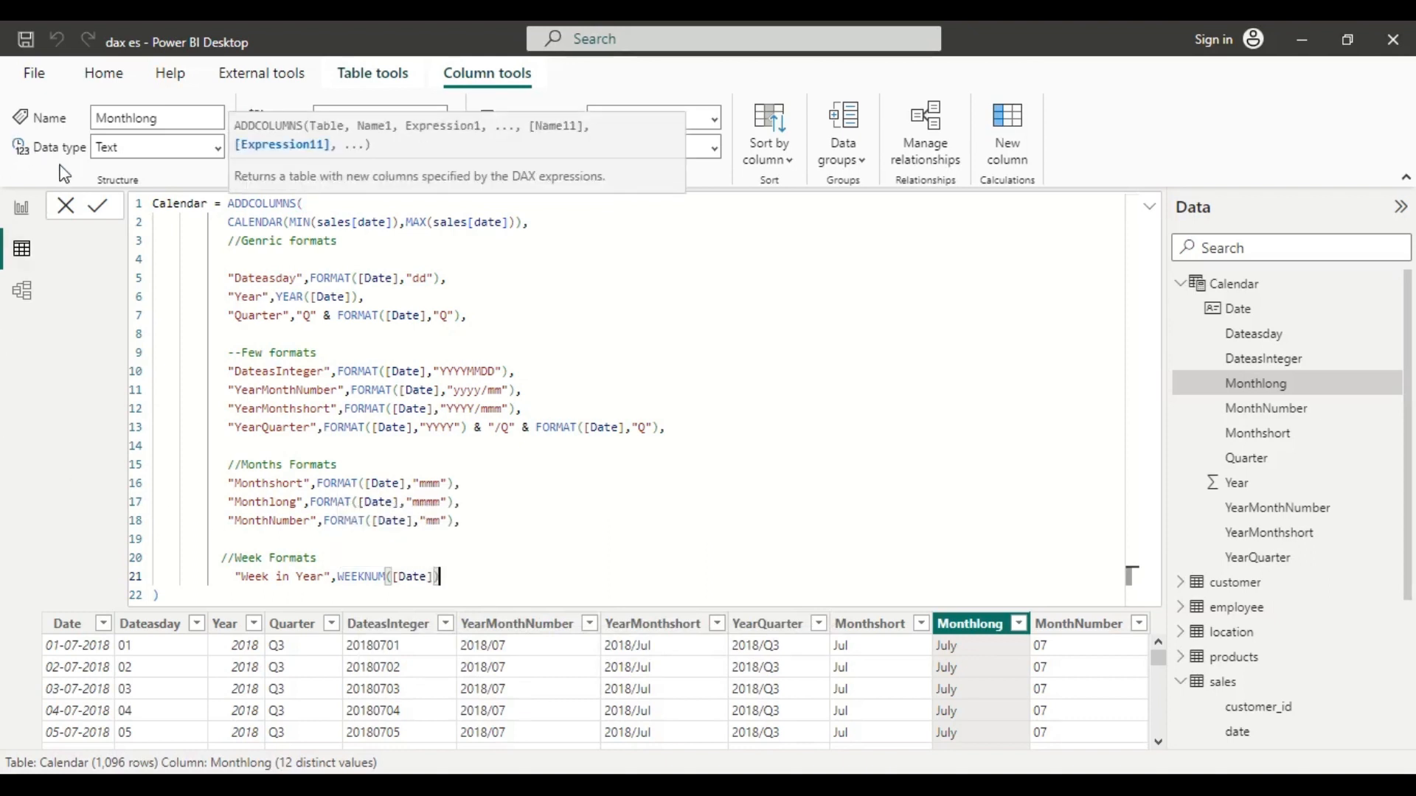
Step: Commit the Calendar formula and check the distinct Week in Year values in the column's filter list
click(95, 213)
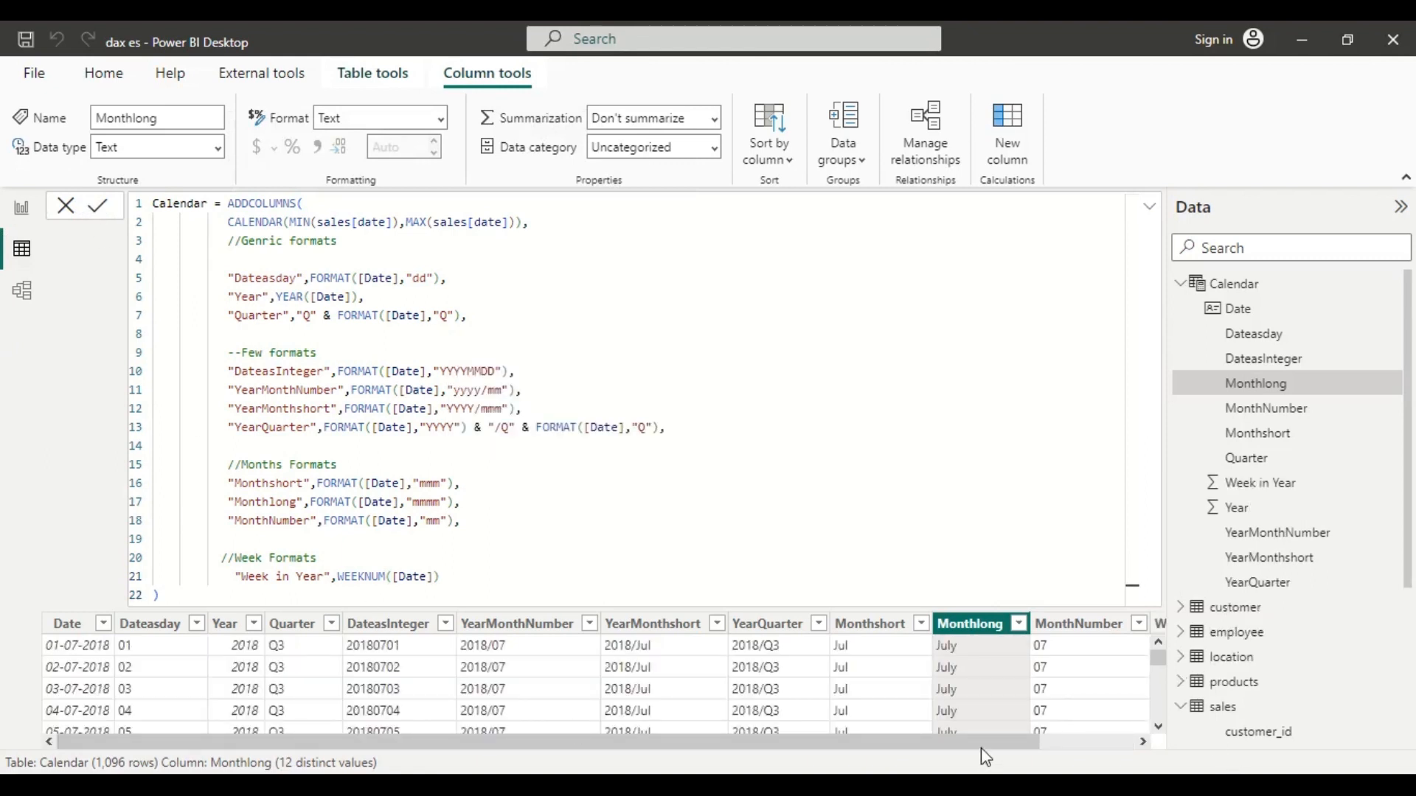
drag(1028, 740, 1117, 741)
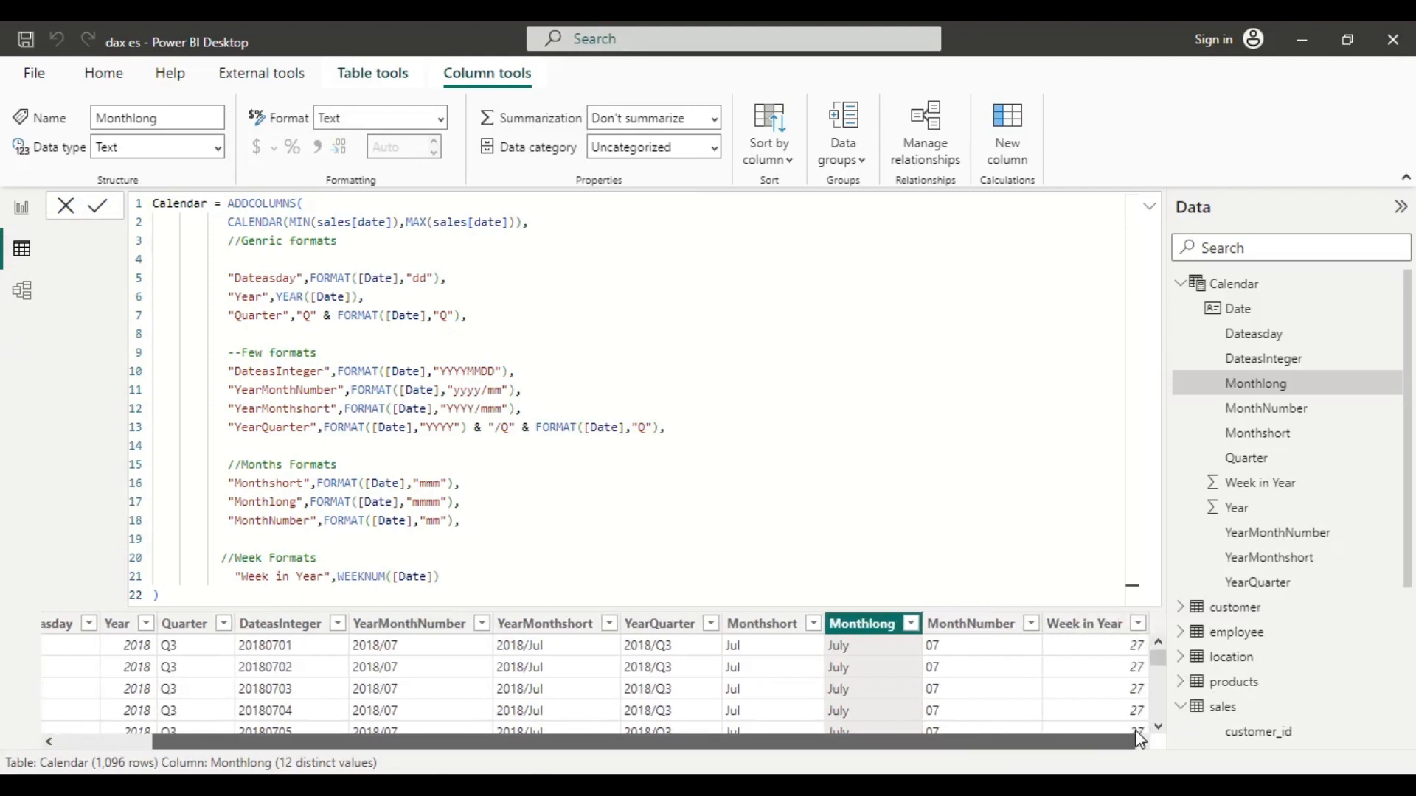
click(1140, 625)
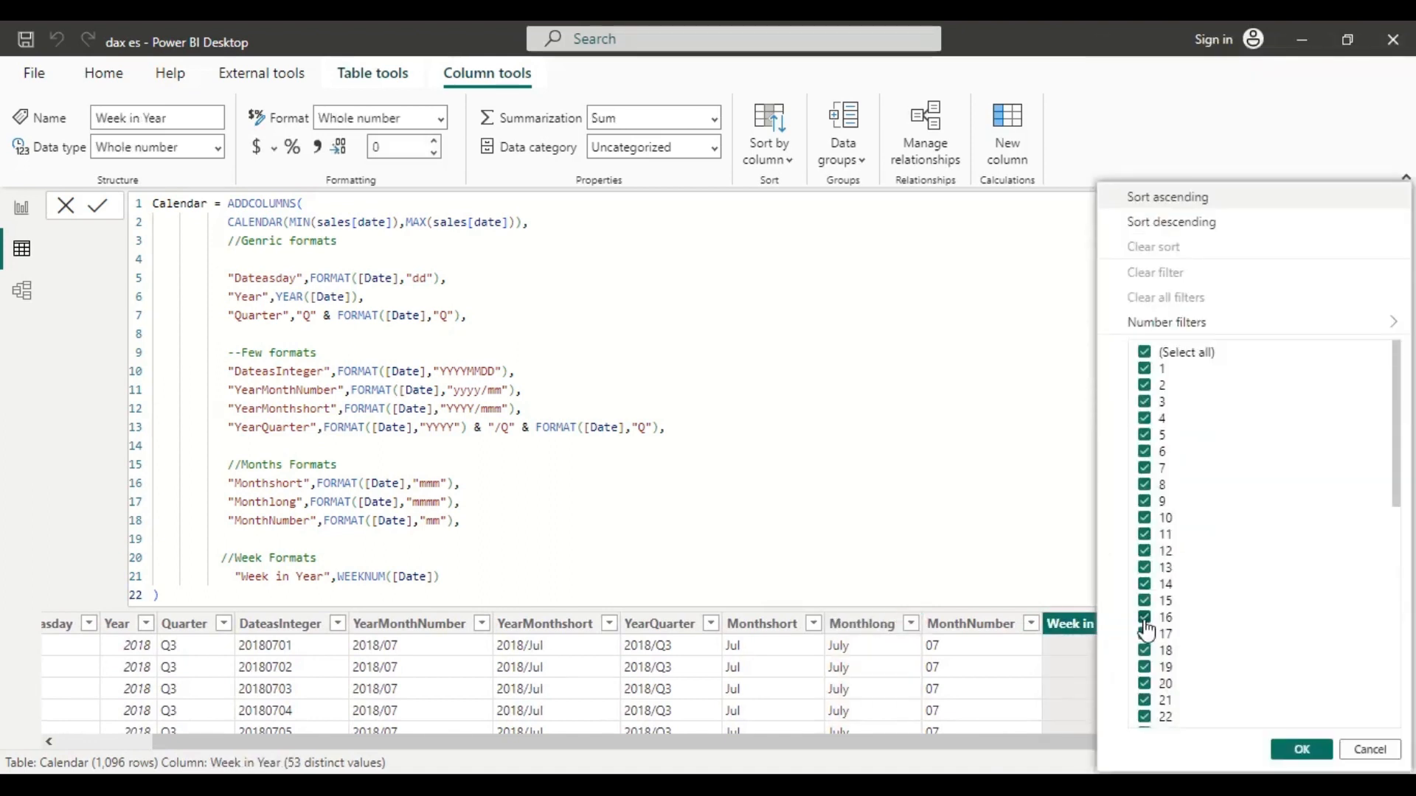
scroll(1147, 630, down, 10)
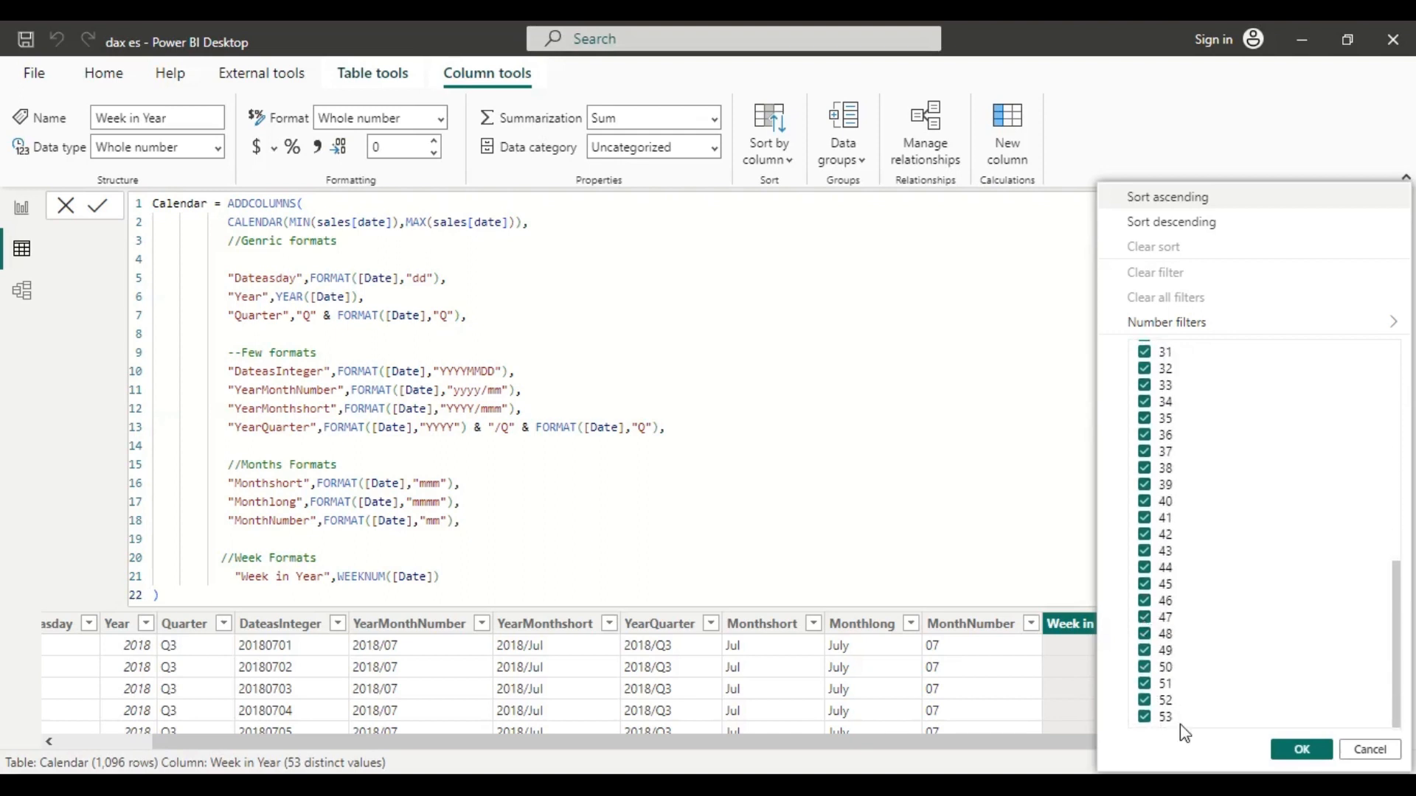
scroll(1179, 724, up, 10)
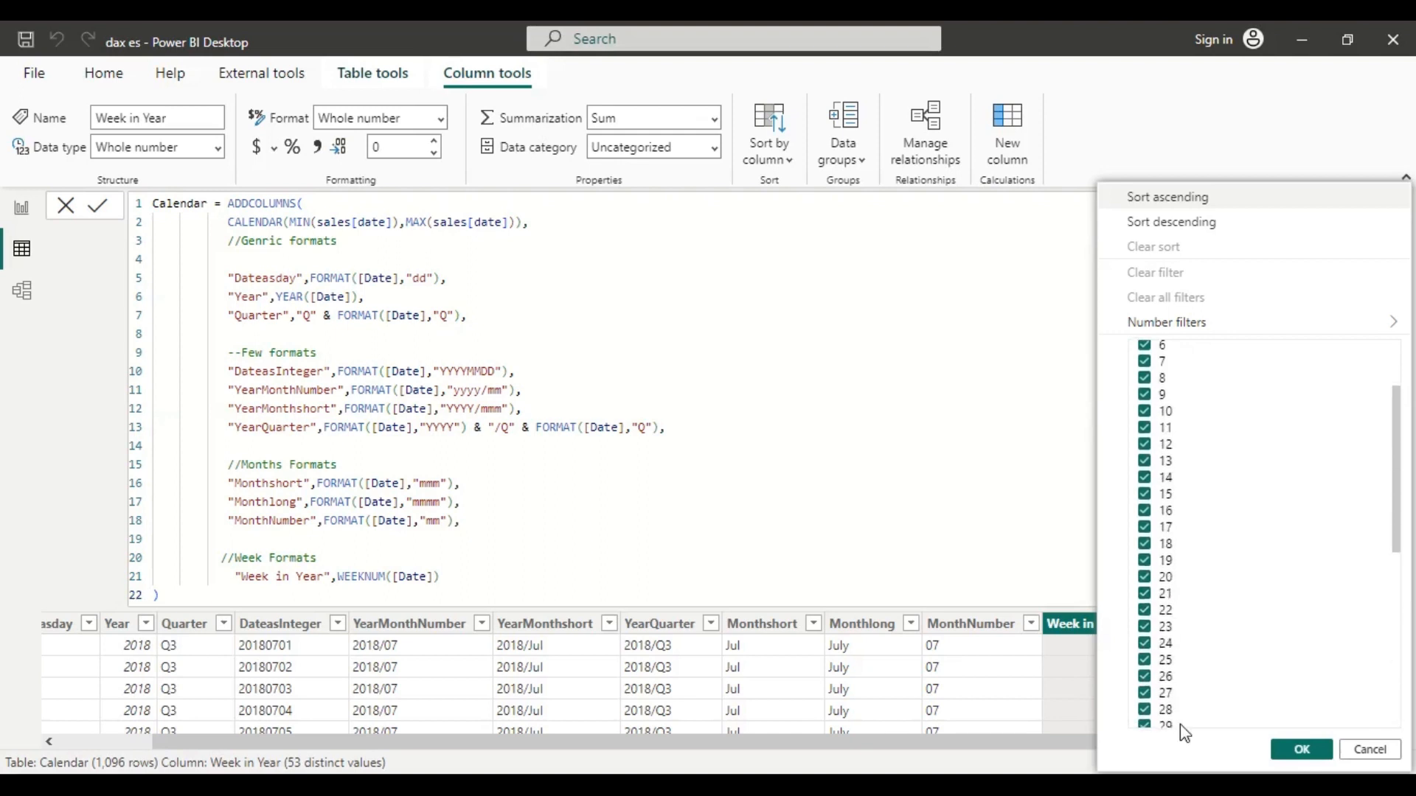
click(858, 523)
Step: Add a comma after the Week in Year definition and enter the column name "Day of week short" on a new line
click(459, 577)
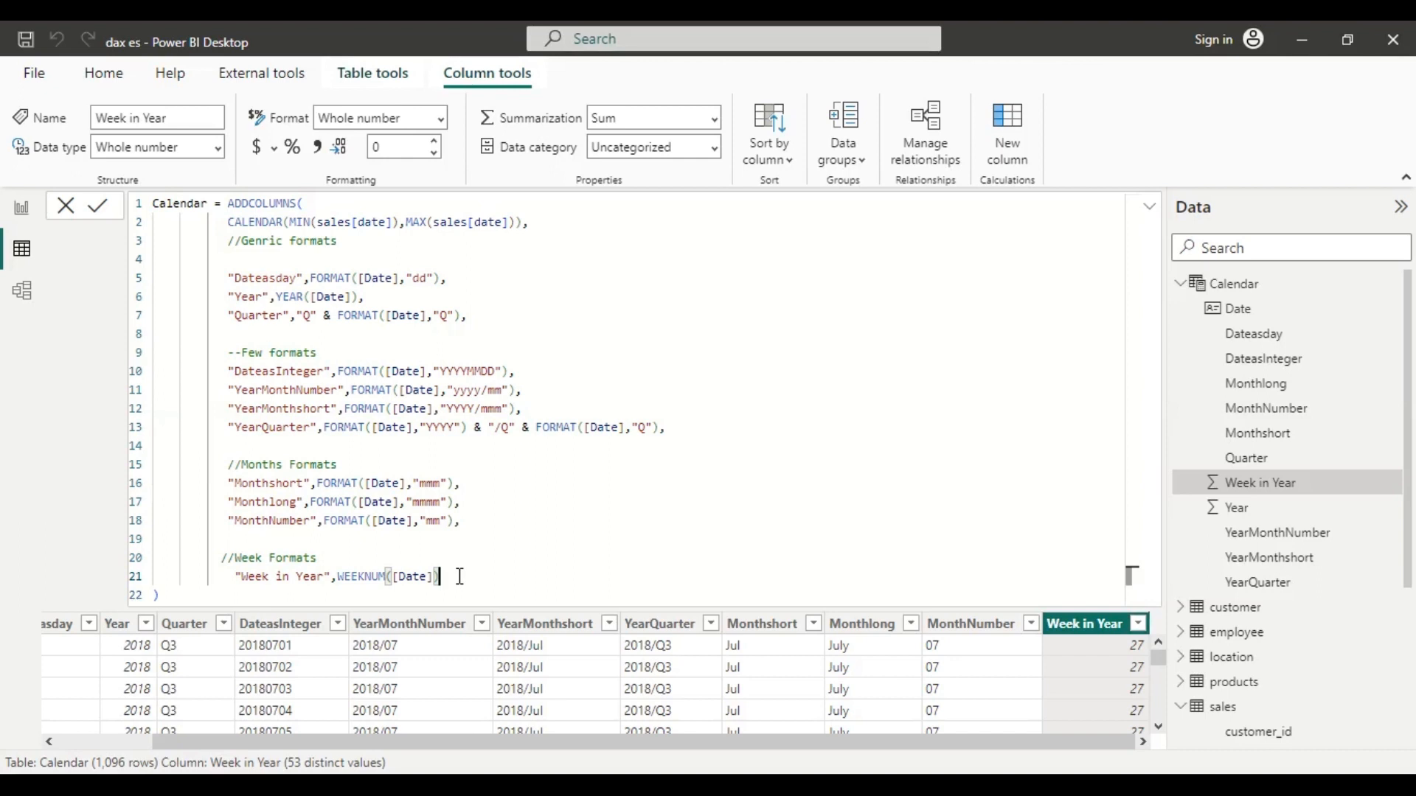
text(,)
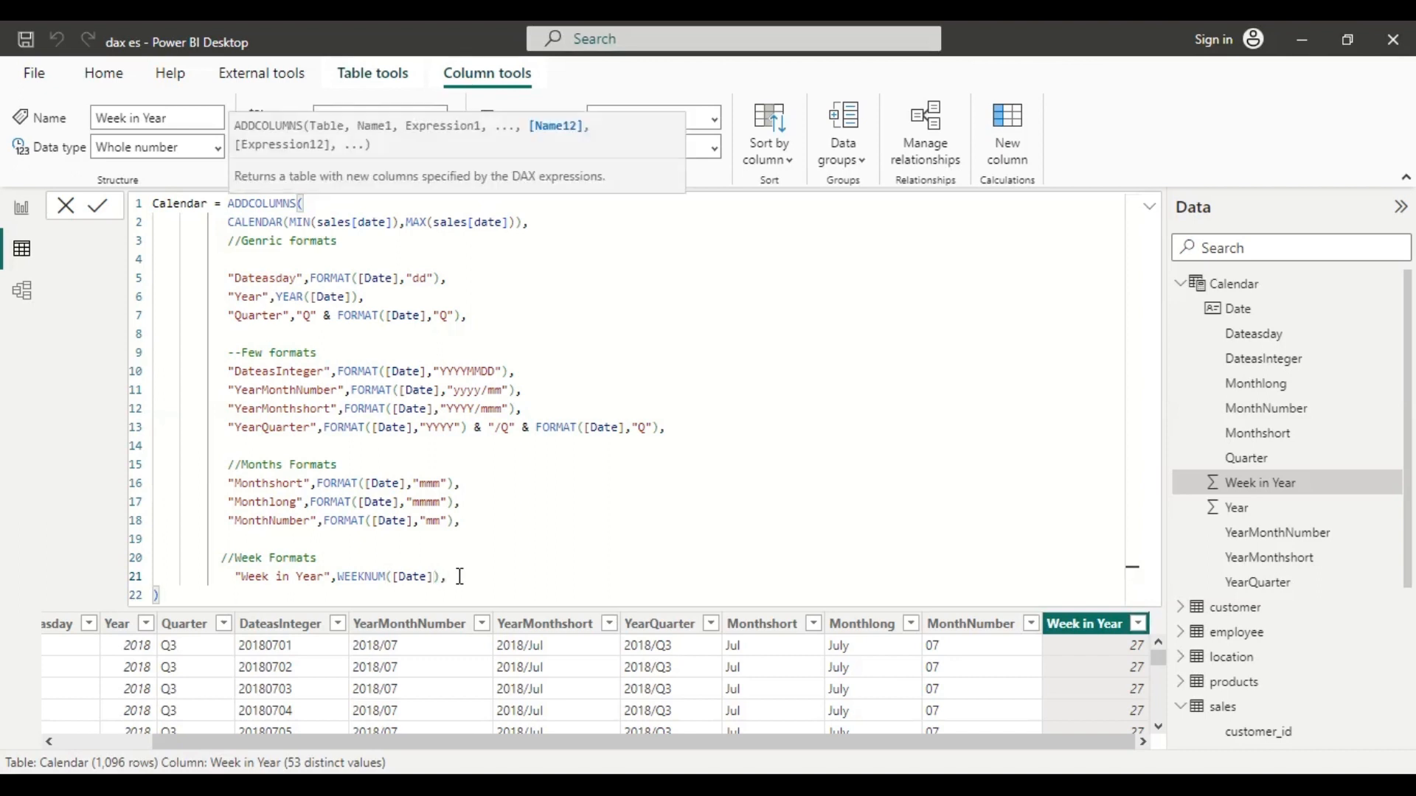
key(shift+Return)
text(")
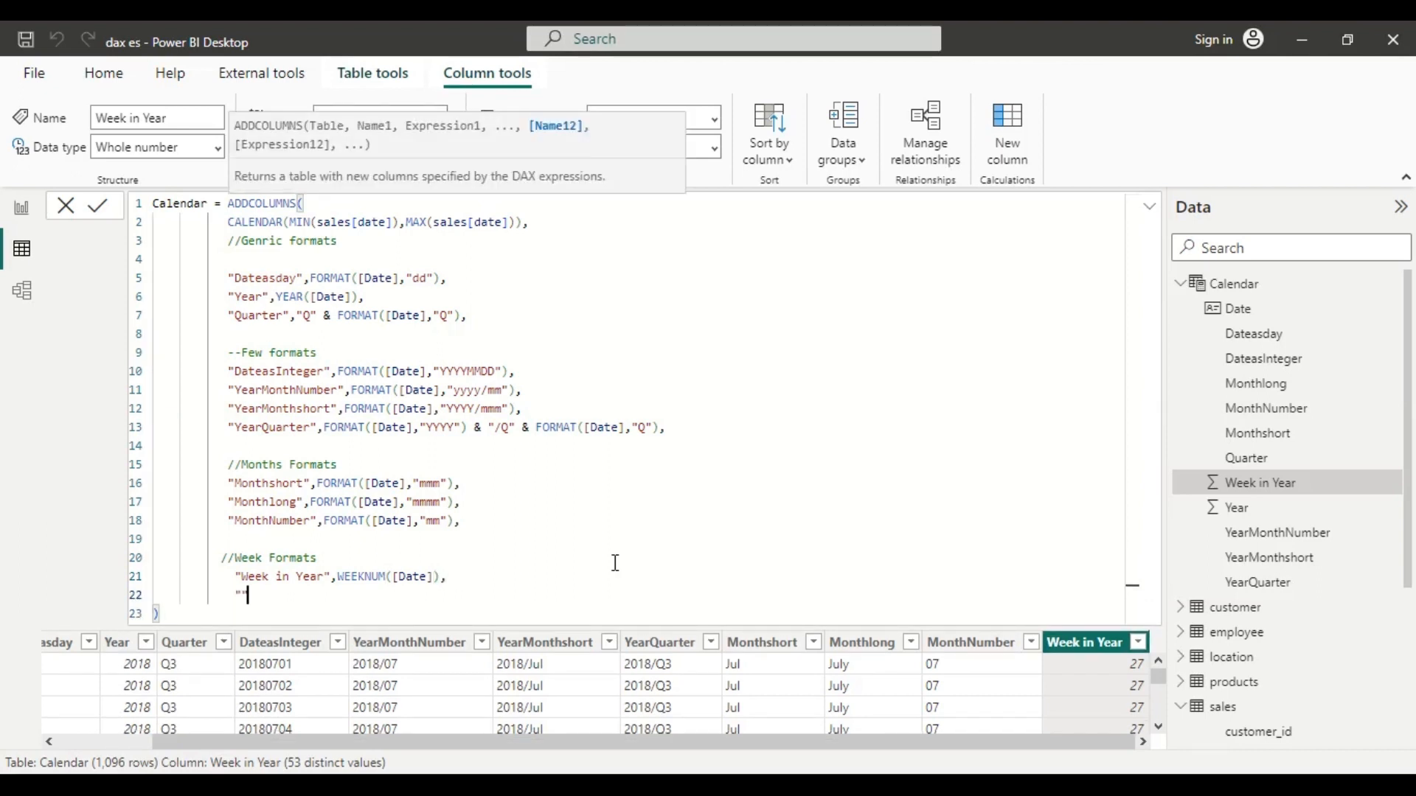
text(Day of week)
key(Left)
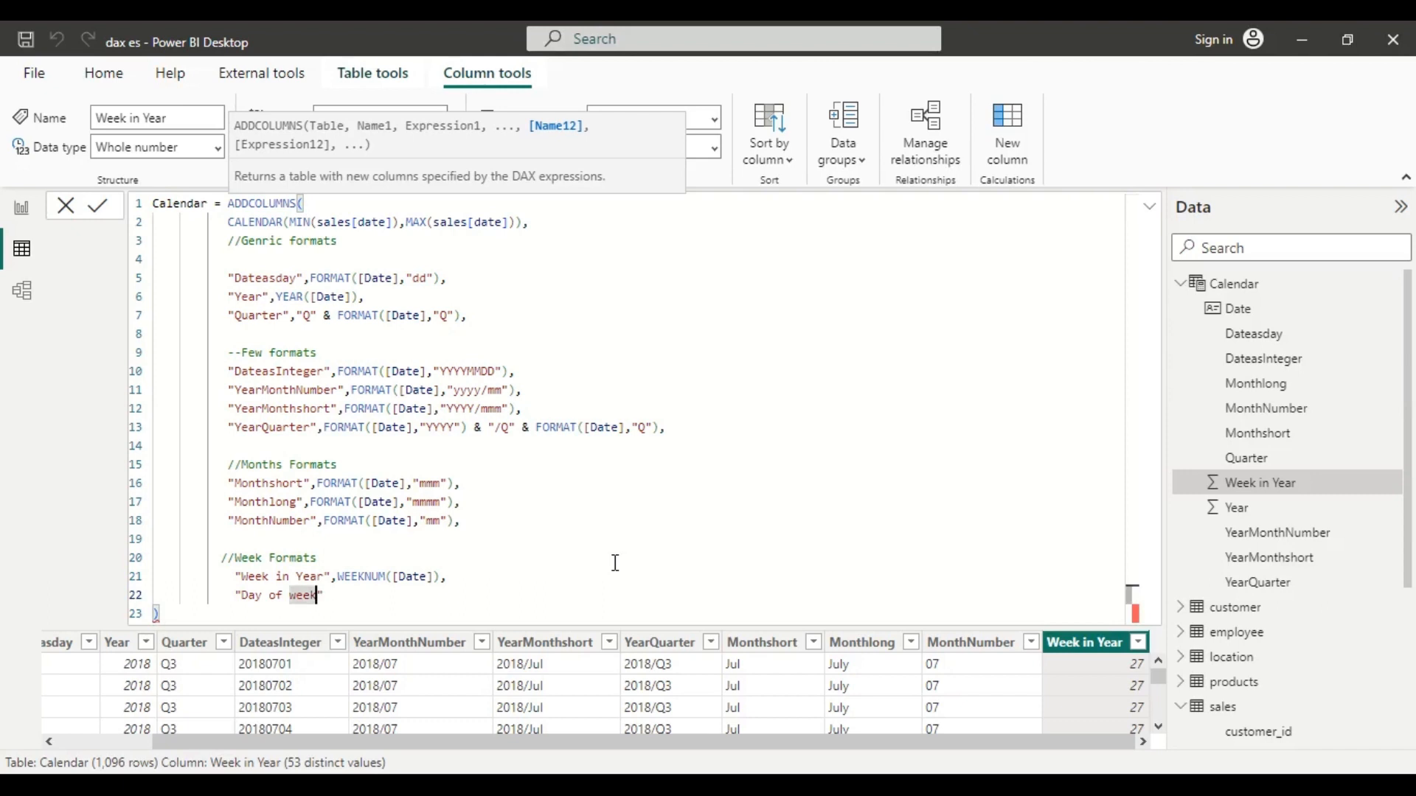
text(sh)
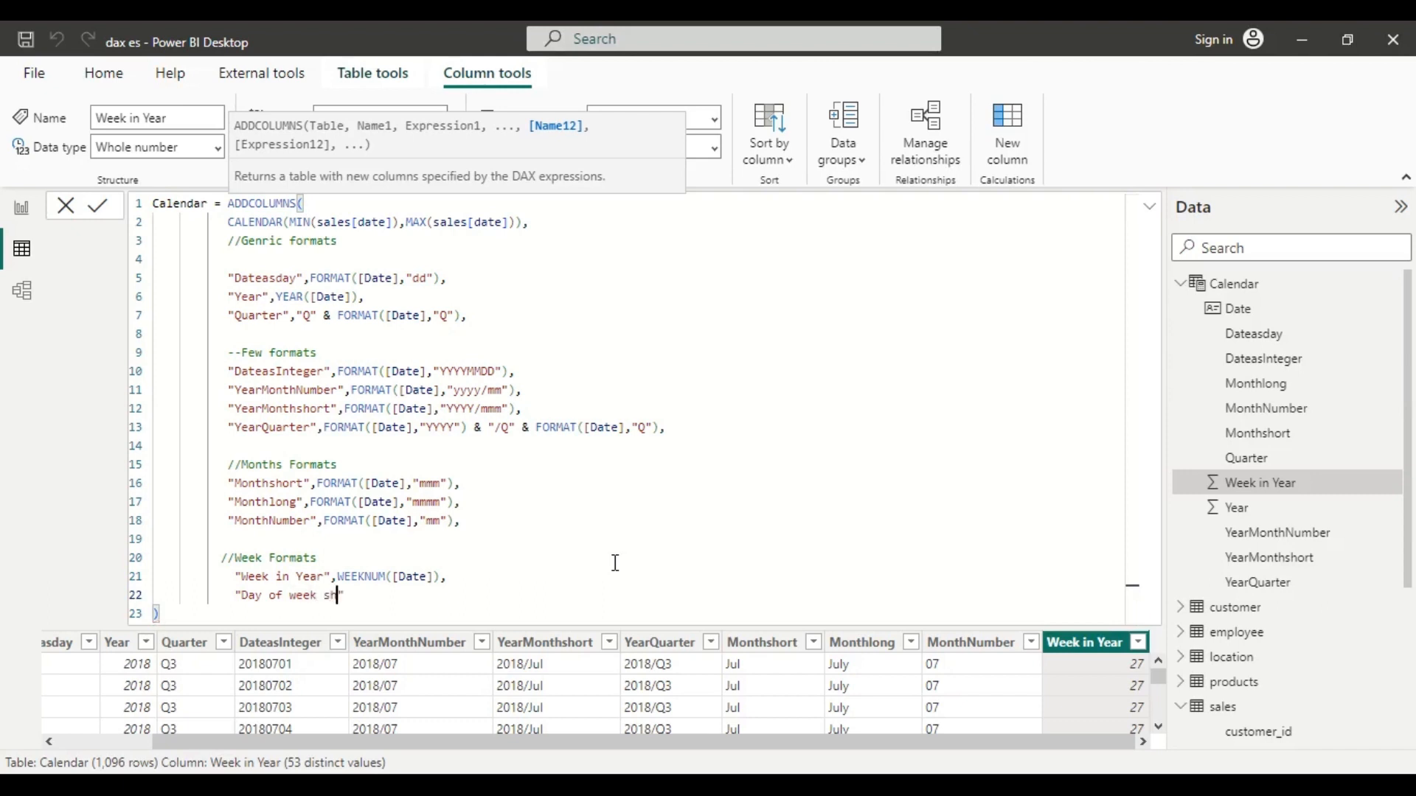
text(ort)
key(Right)
Step: Enter FORMAT([Date],"ddd") as the Day of week short column's expression, separated from the name by a comma
text(,format)
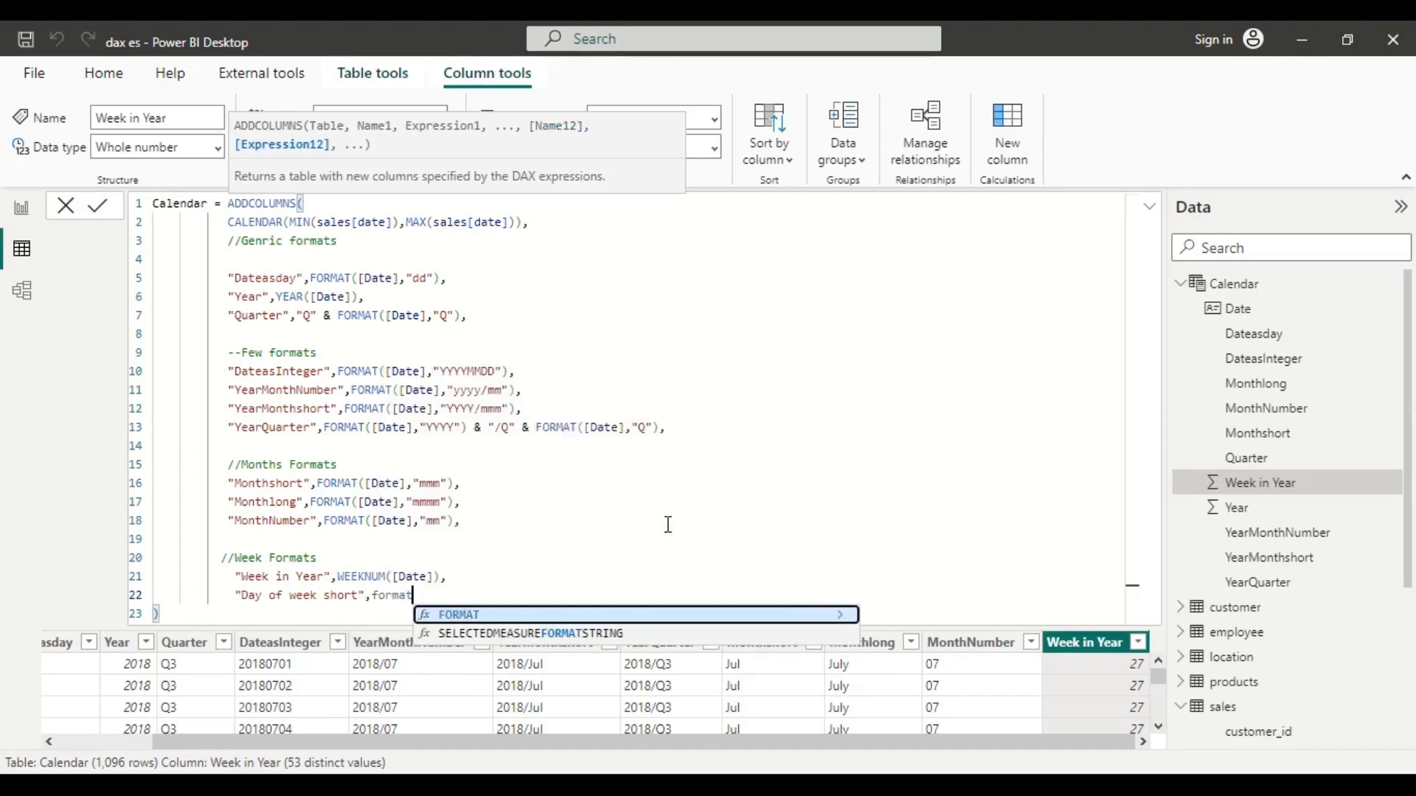
key(Tab)
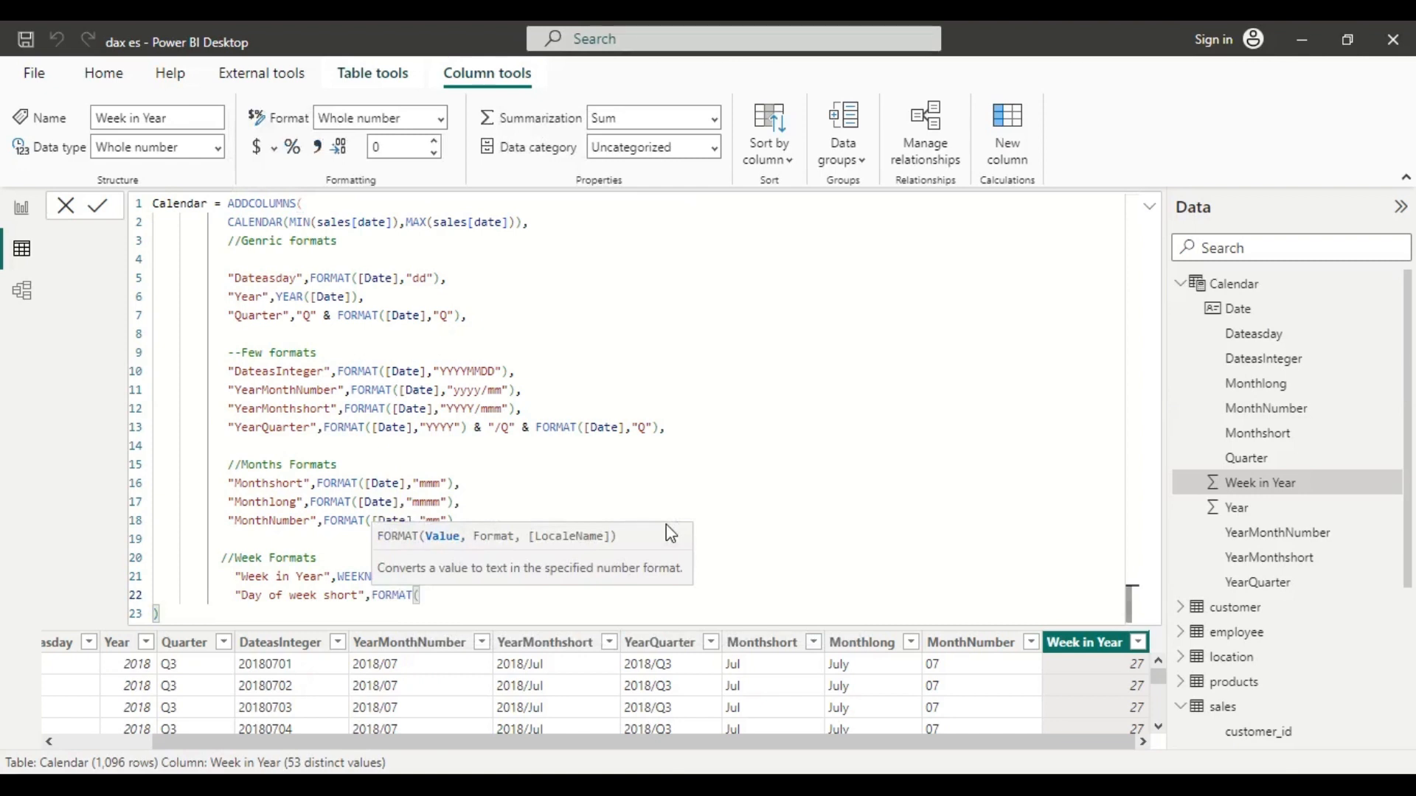
text([)
key(Tab)
text(,"ddd")
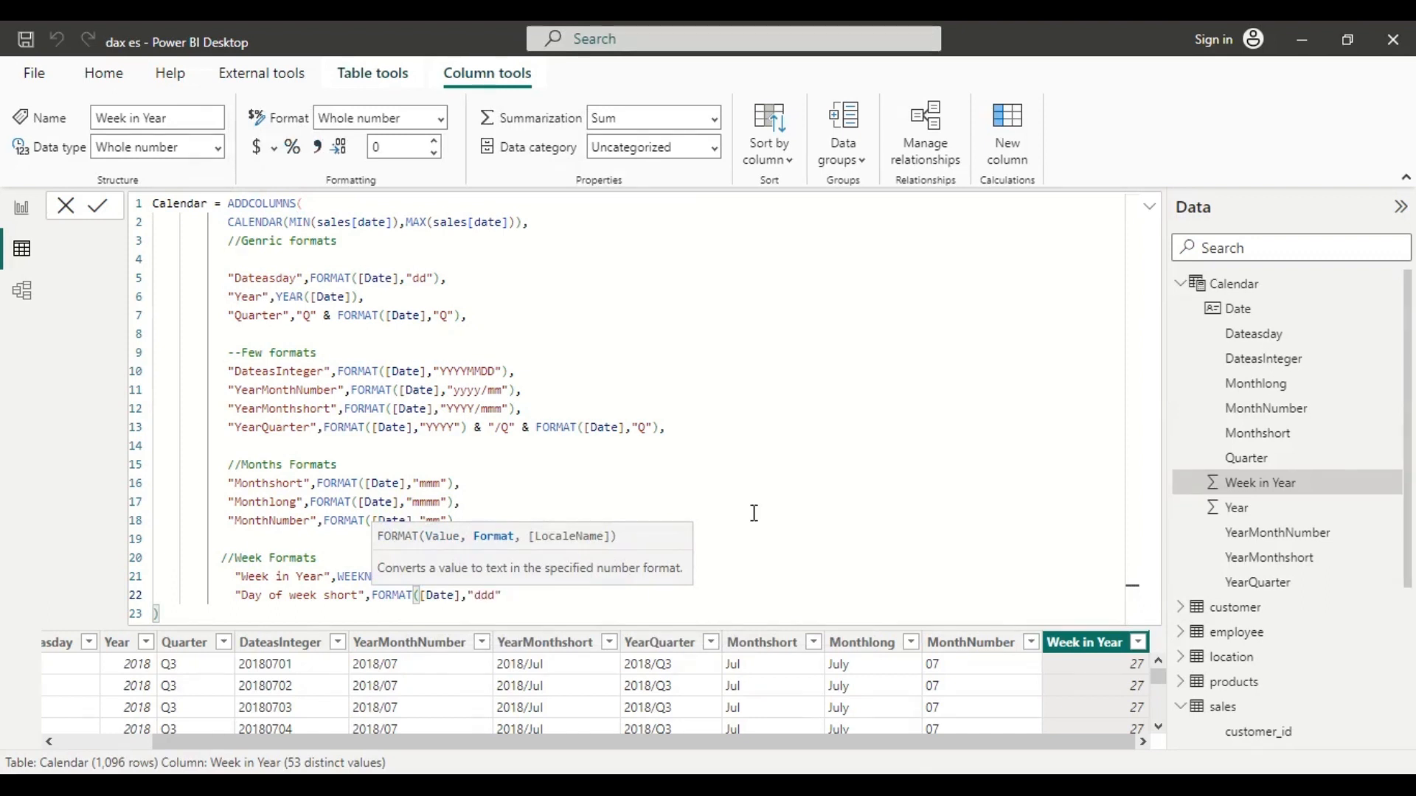
text())
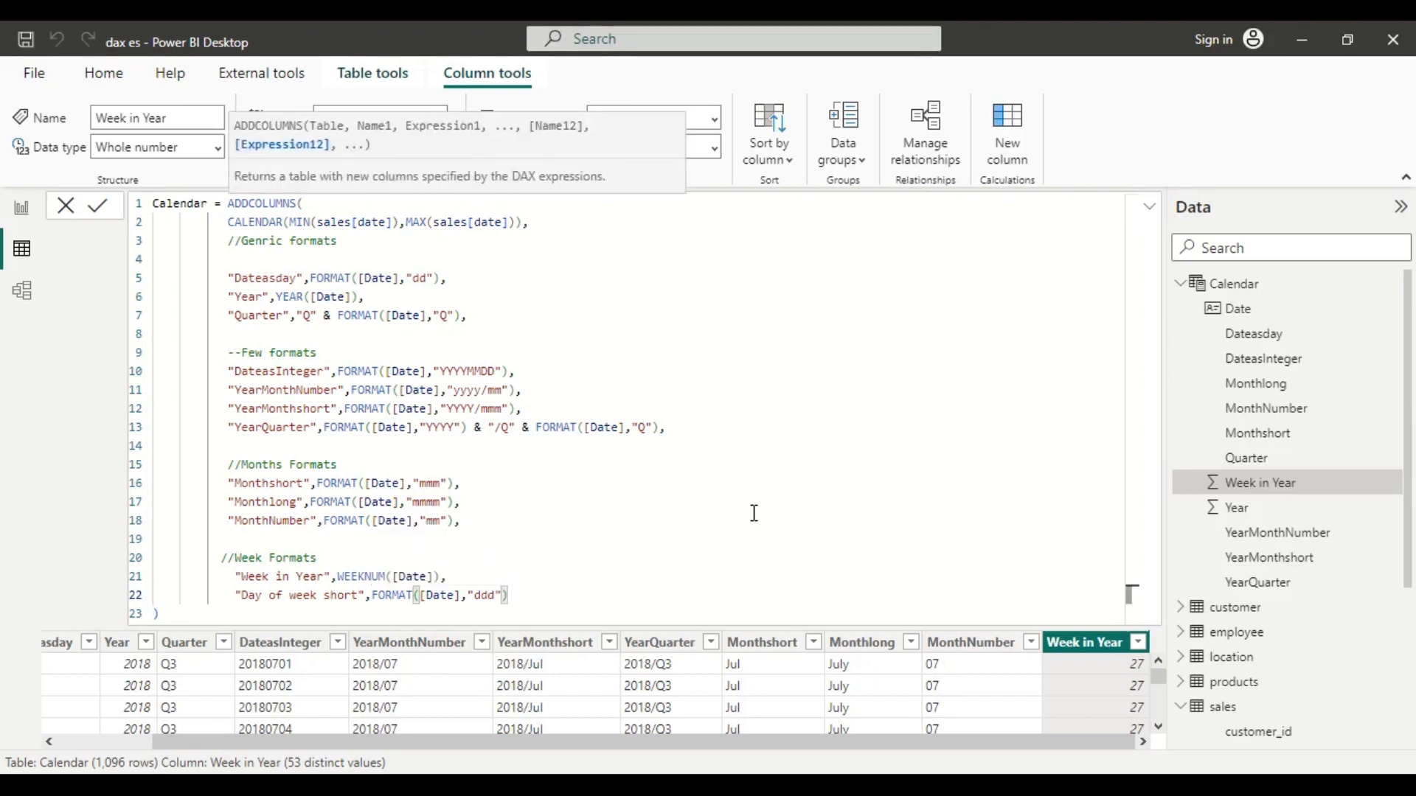
Step: Commit the Calendar formula and check the rows of the Day of week short column
click(97, 208)
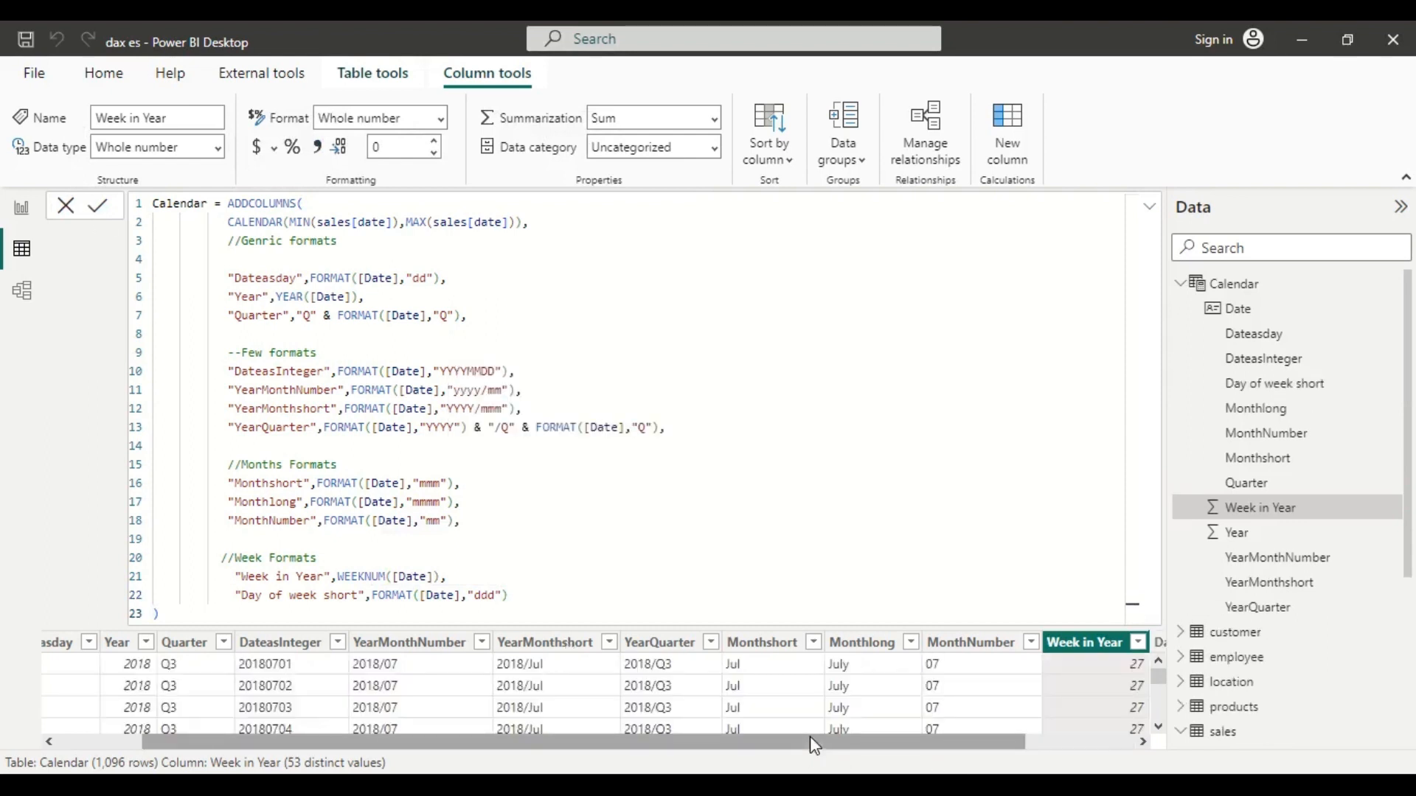
drag(809, 736, 999, 732)
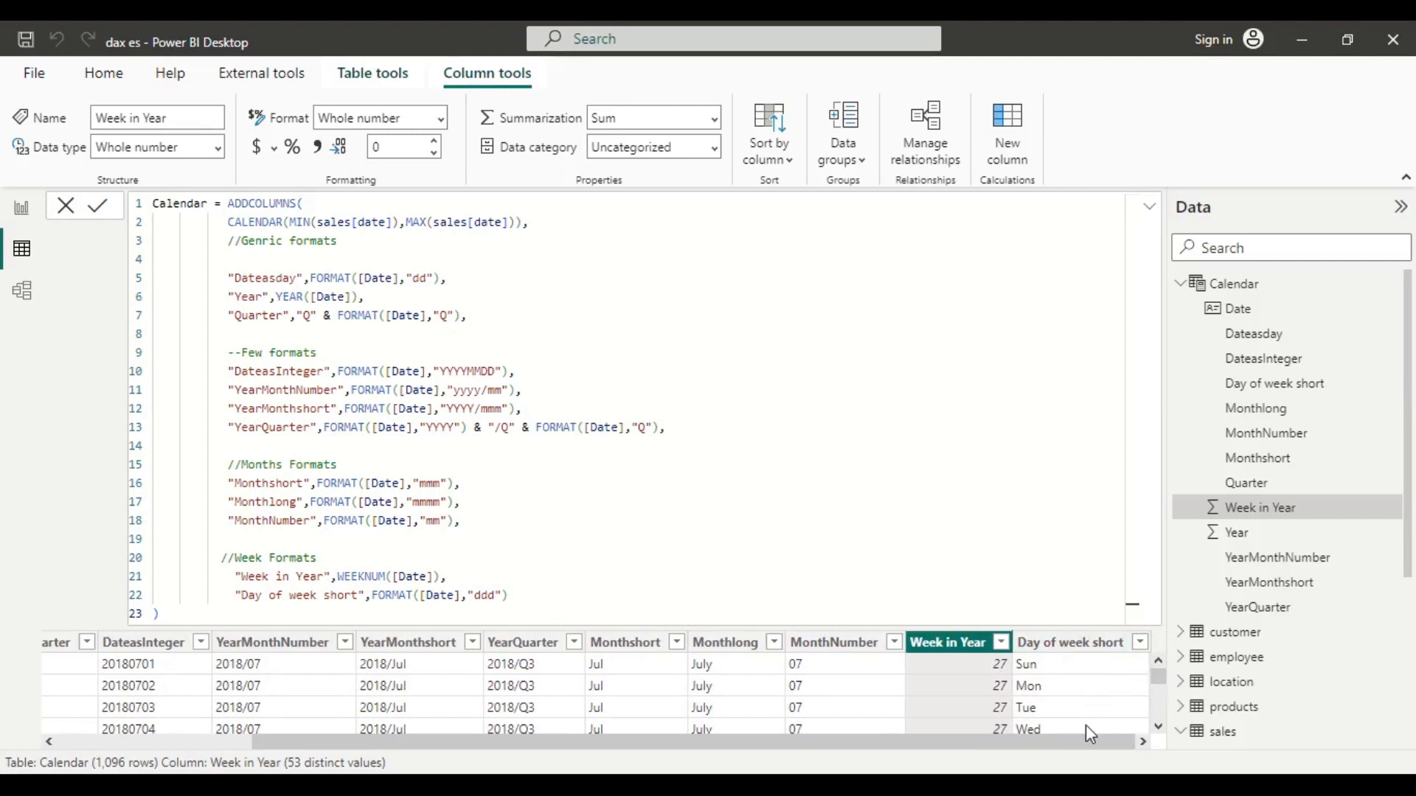
scroll(1153, 707, down, 2)
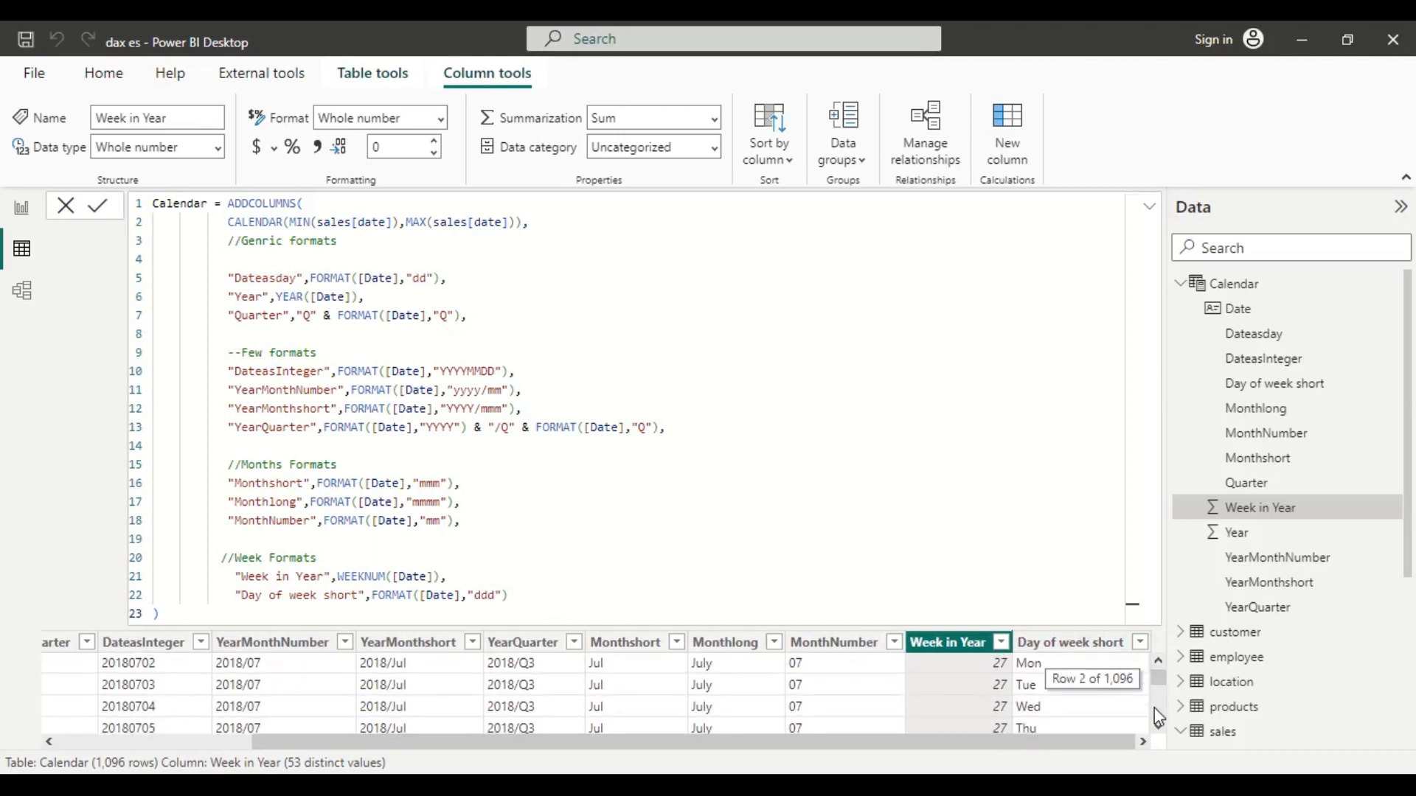
scroll(1154, 709, up, 2)
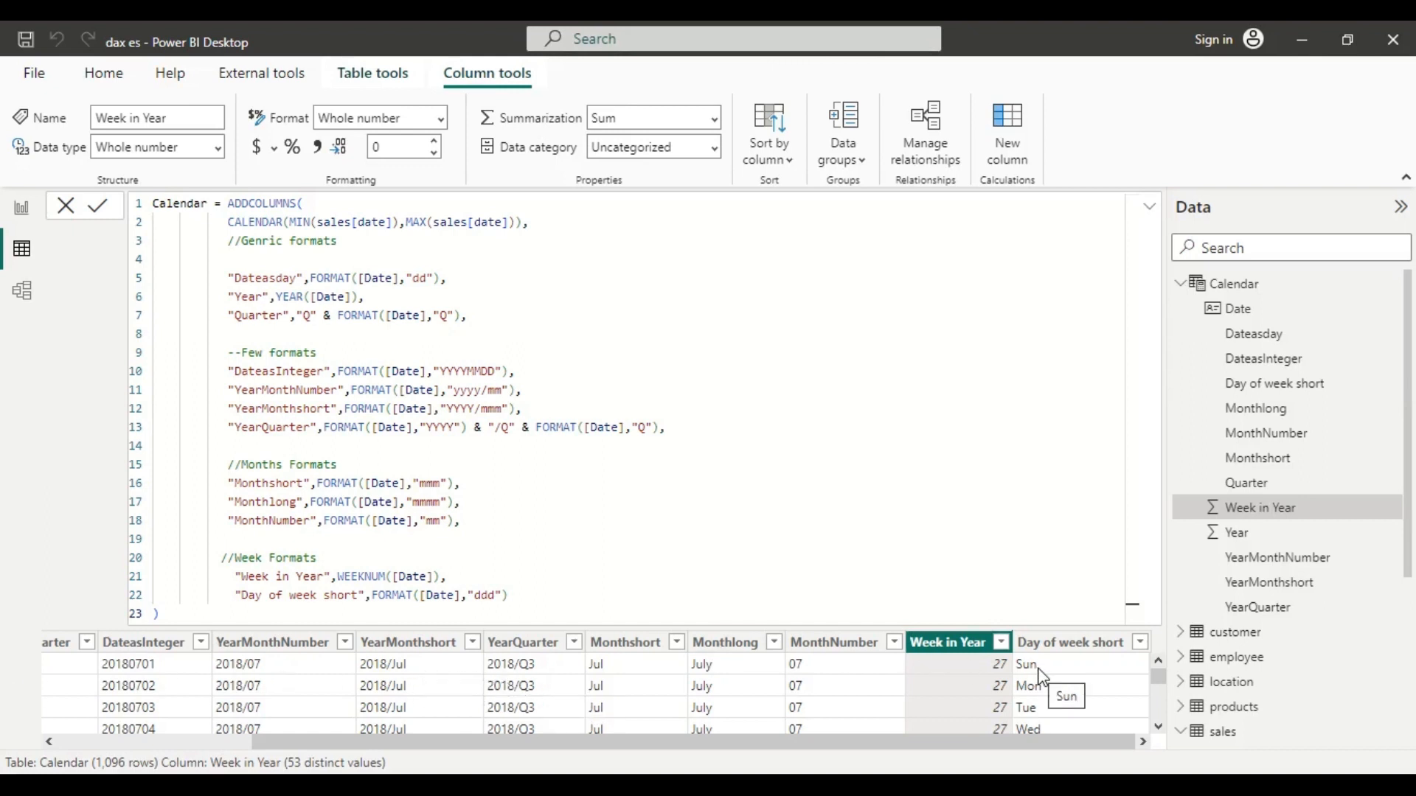
Step: Add a comma after the Day of week short definition and enter the column name "Day of week long" on a new line
click(540, 596)
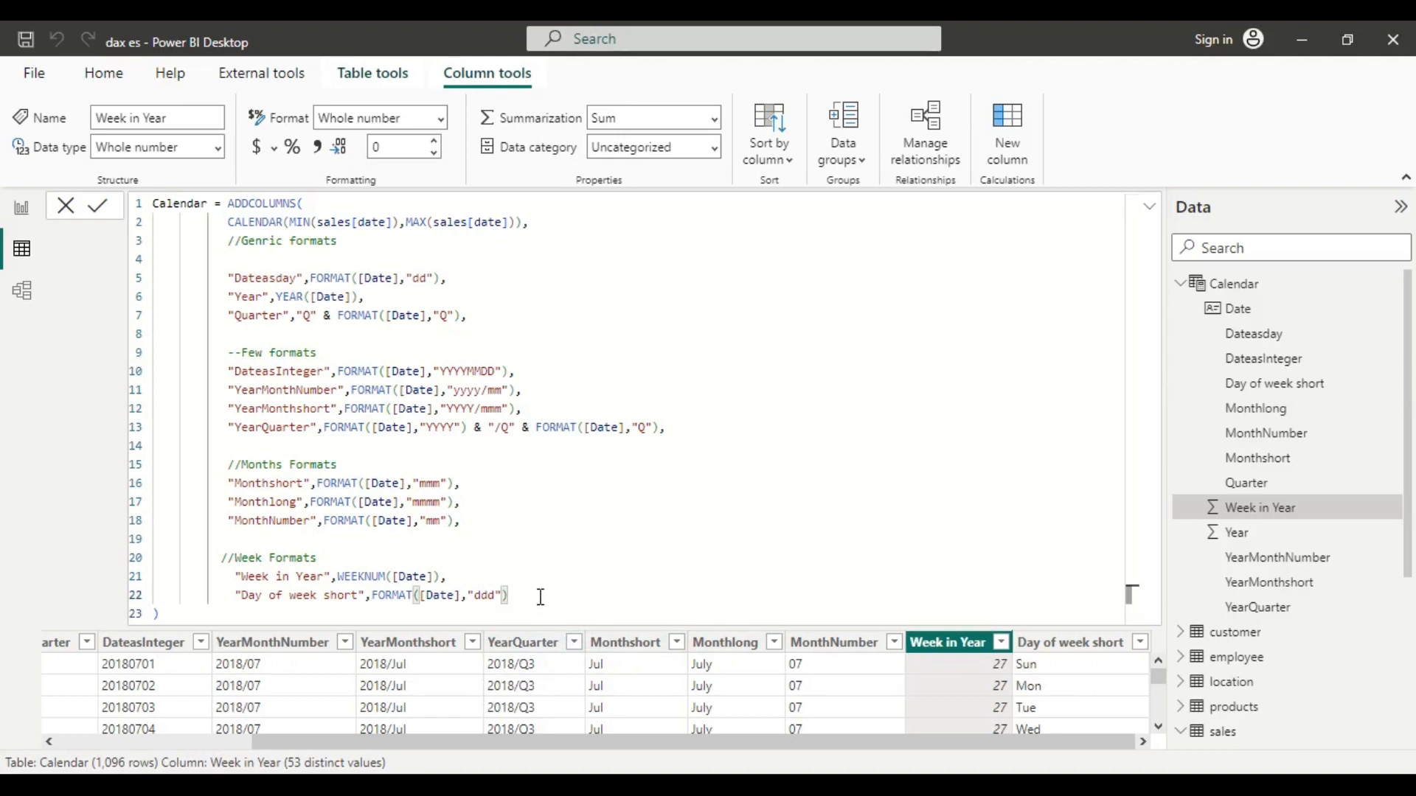
text(,)
key(Return)
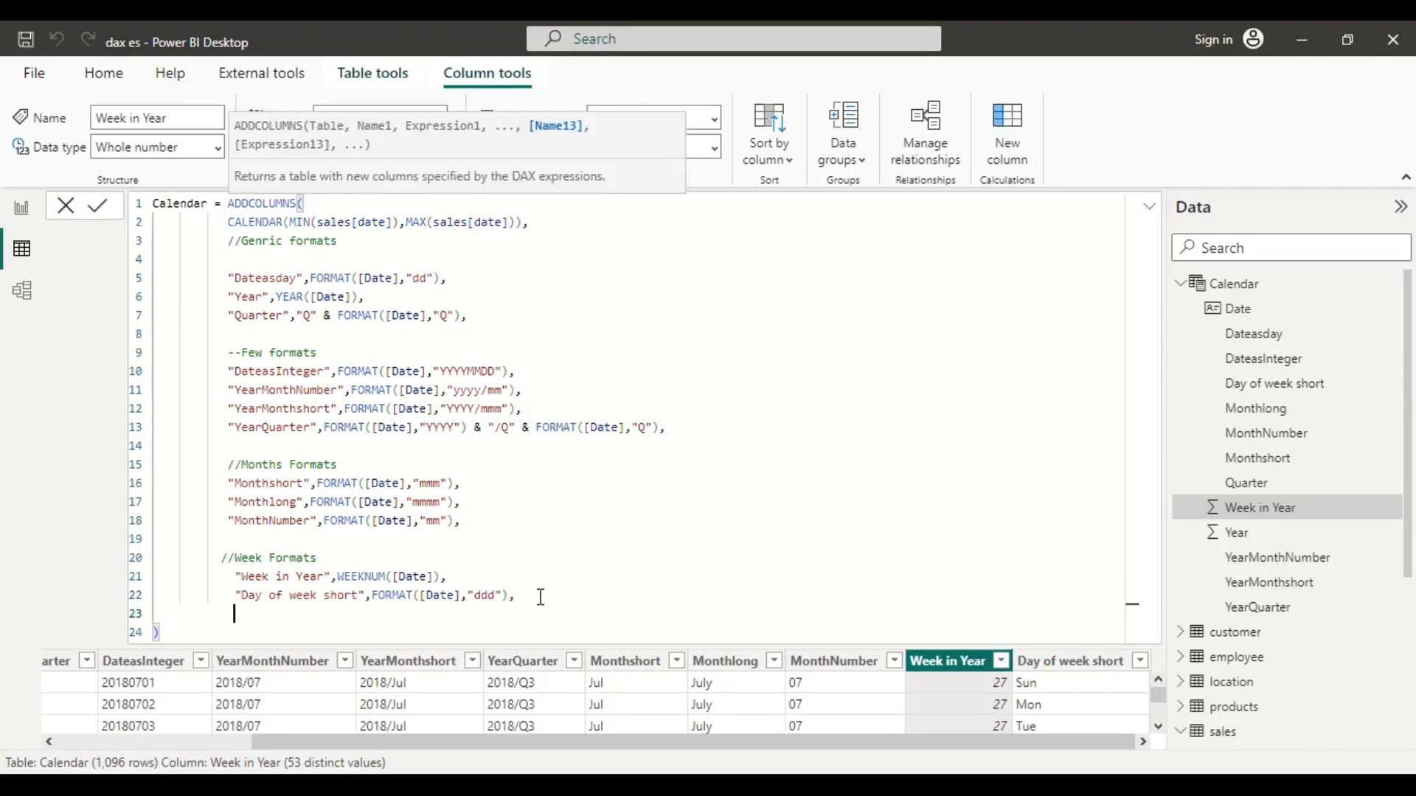
text(")
key(Left)
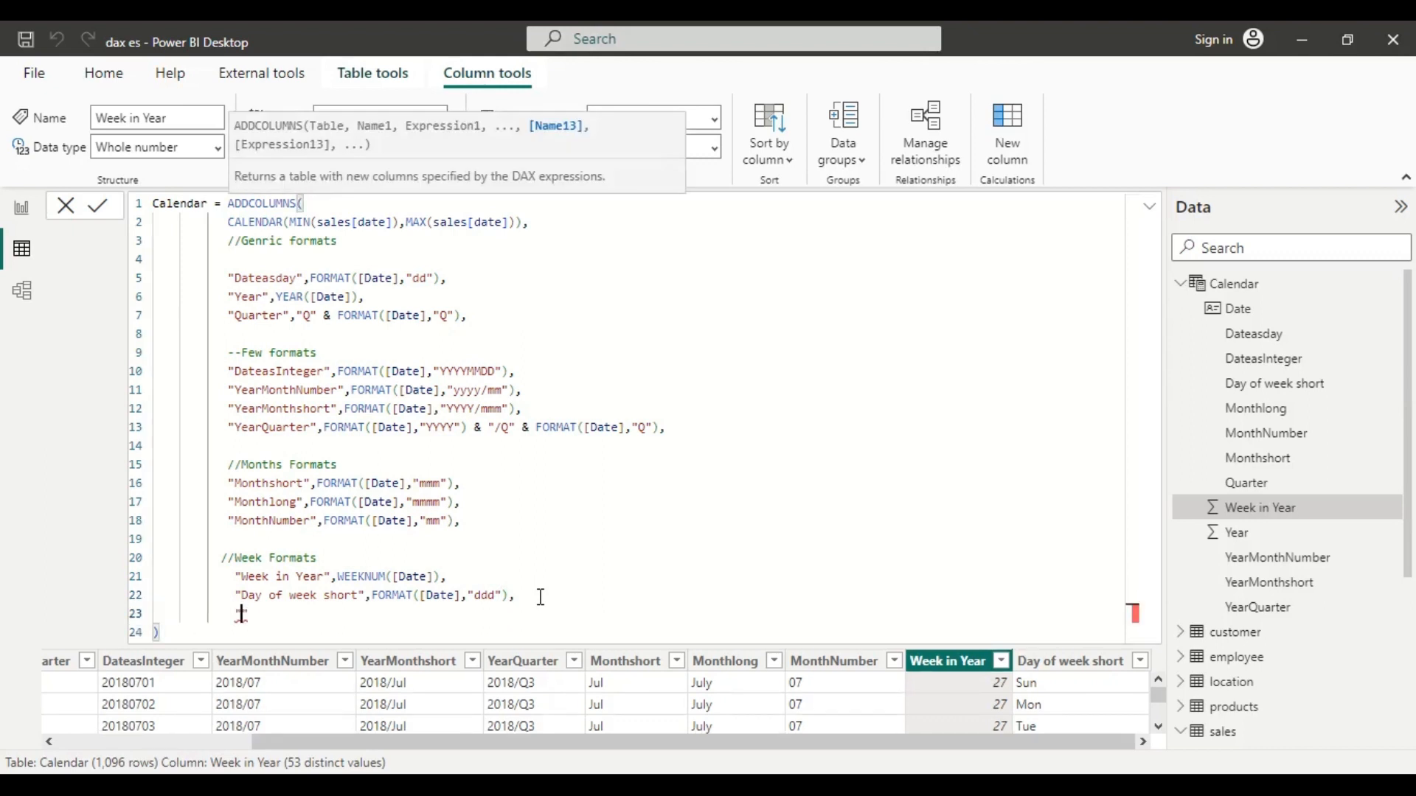
text(Day of week long)
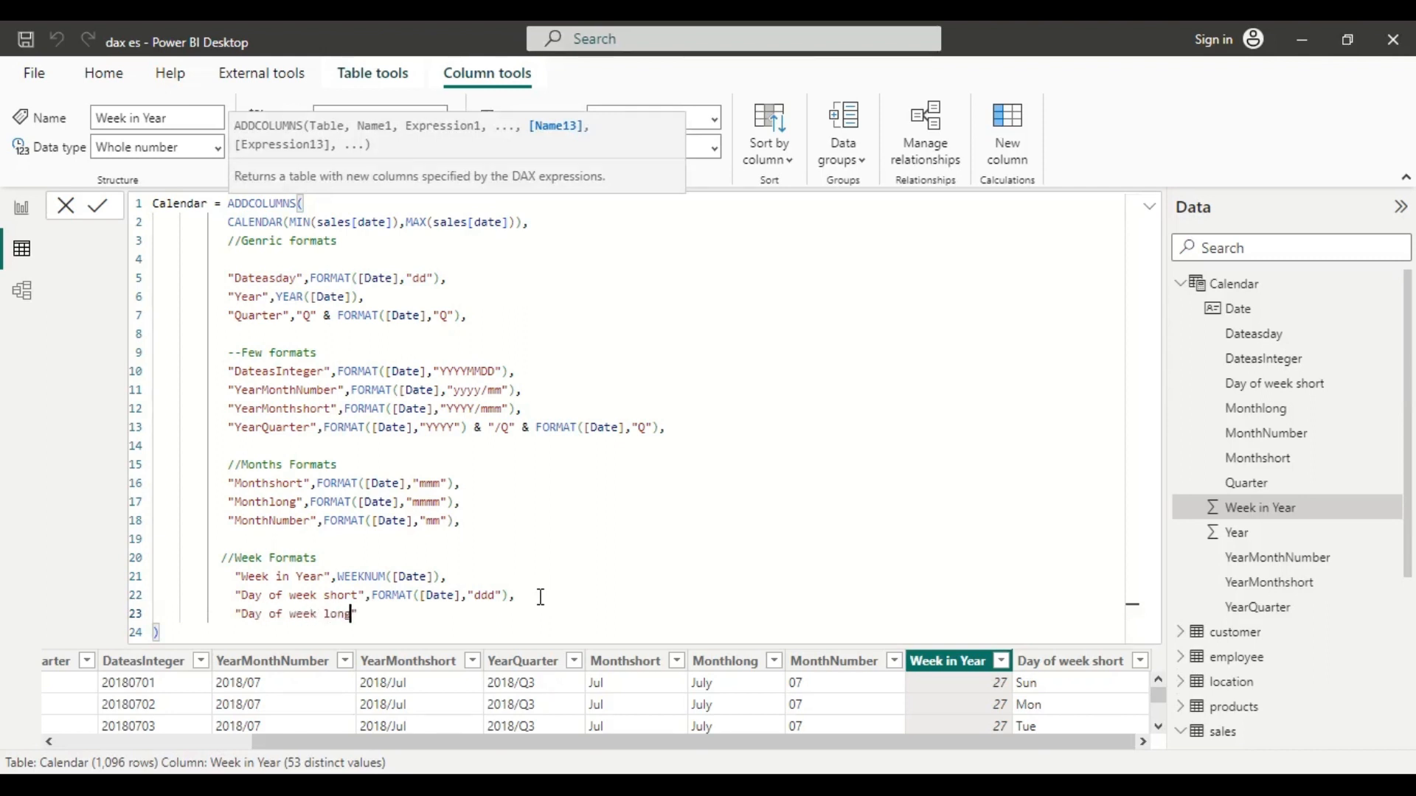
Step: Enter FORMAT([Date],"dddd") as the Day of week long column's expression, then commit the Calendar formula and check the new column's rows
text(",for)
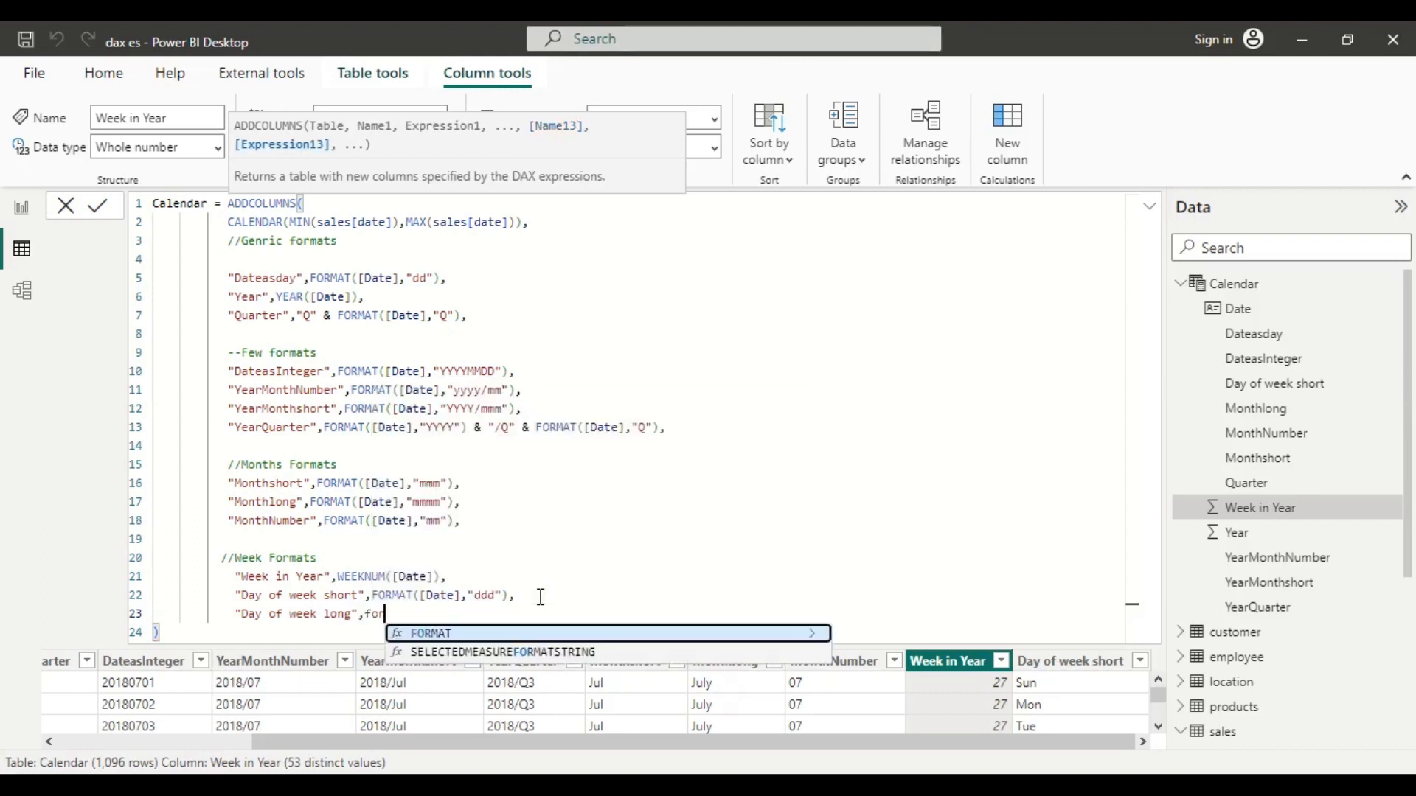
key(Tab)
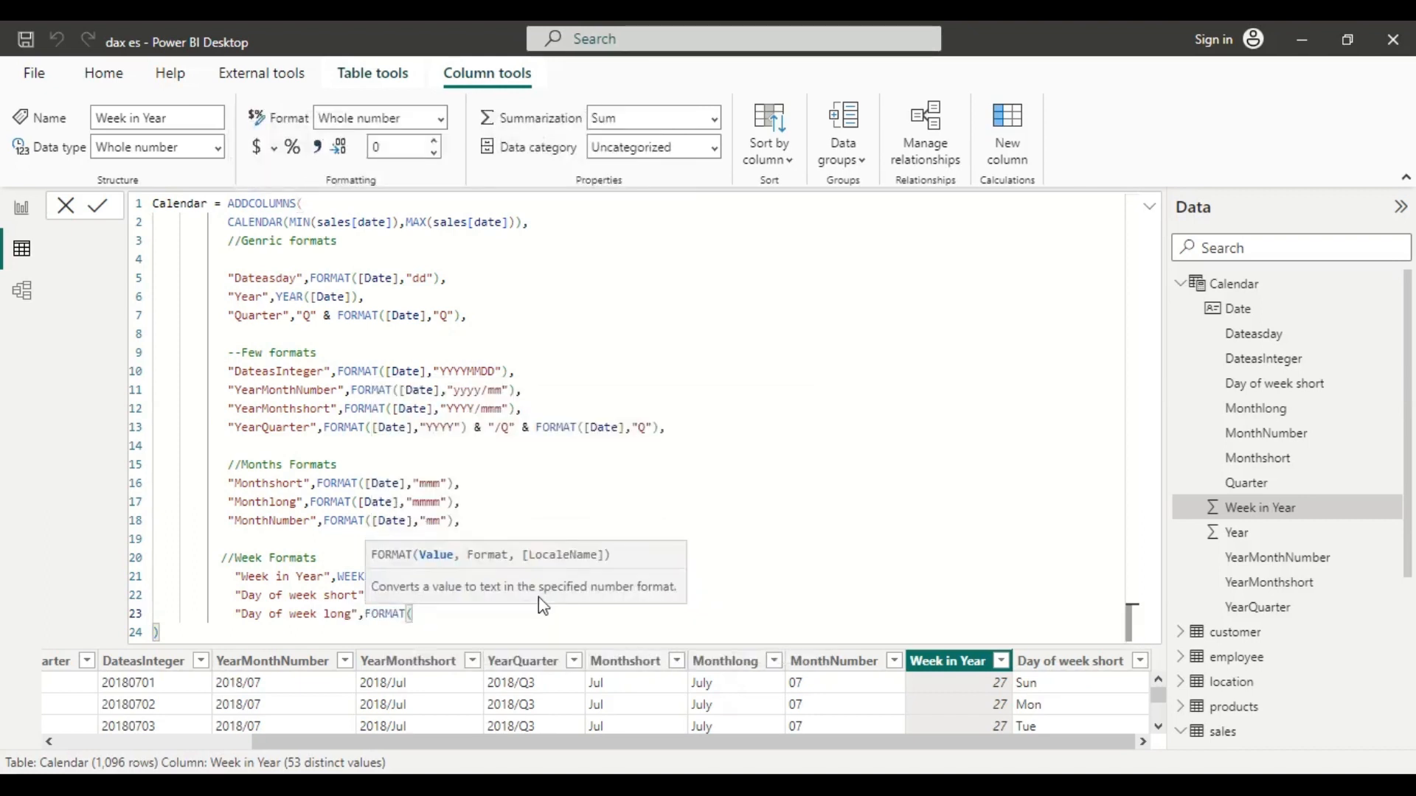
text([d)
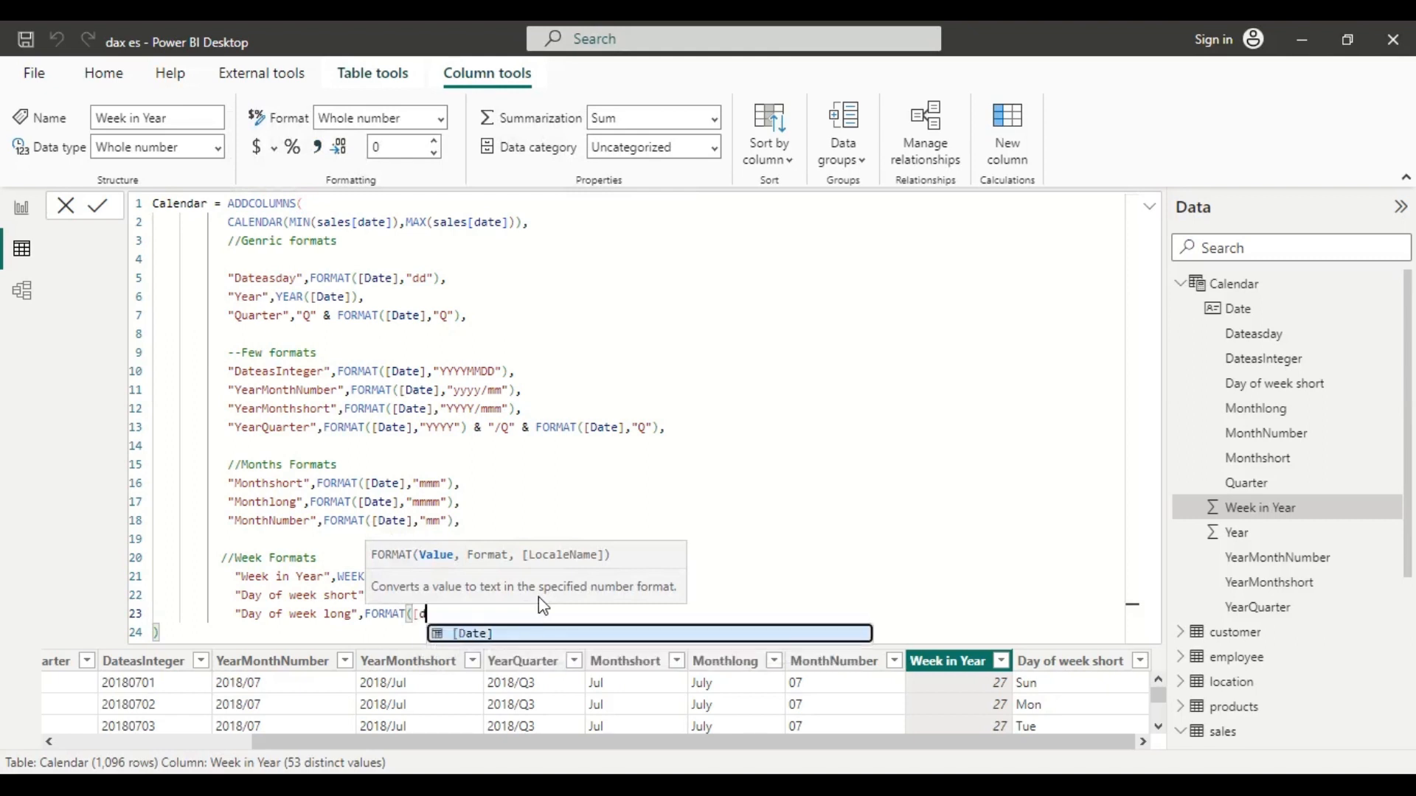
key(Tab)
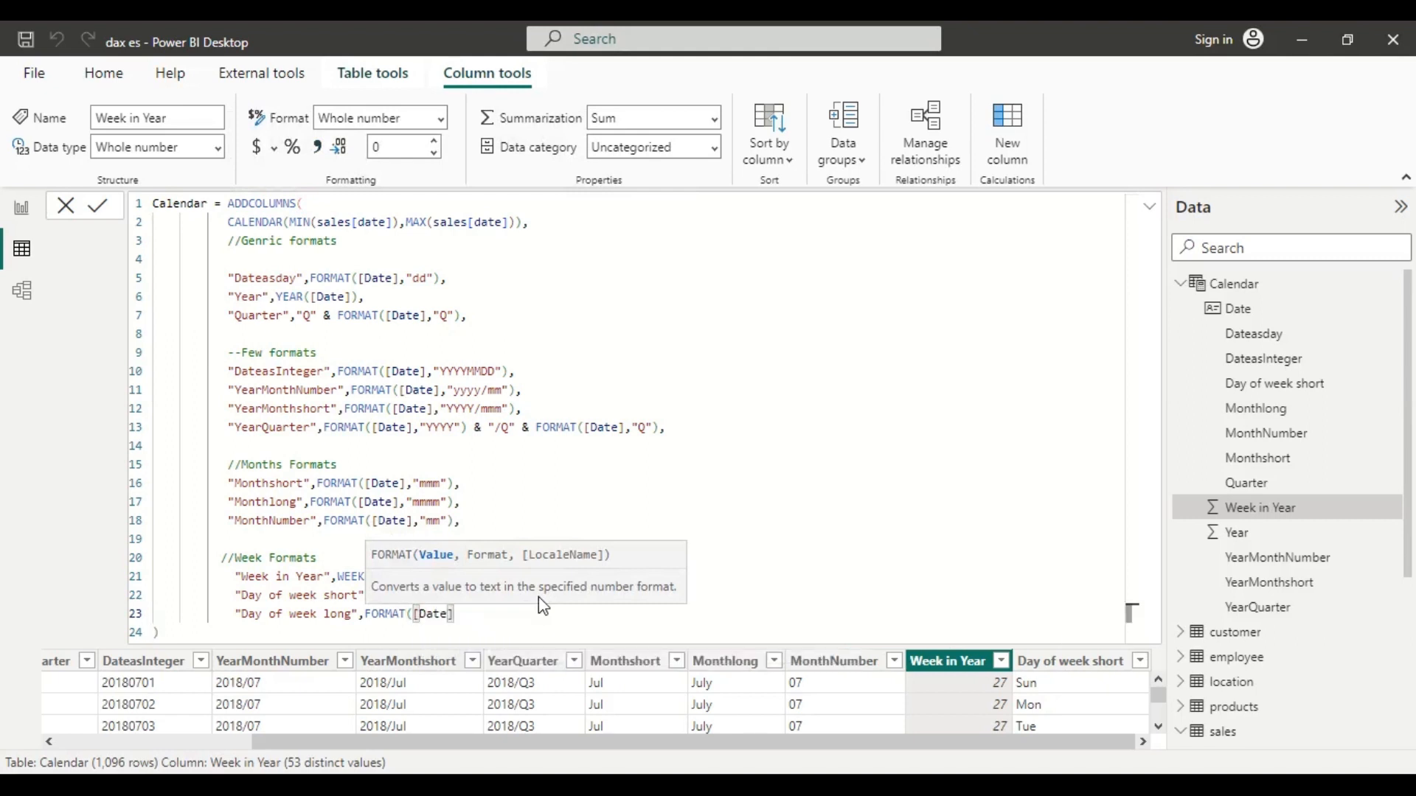
text(,)
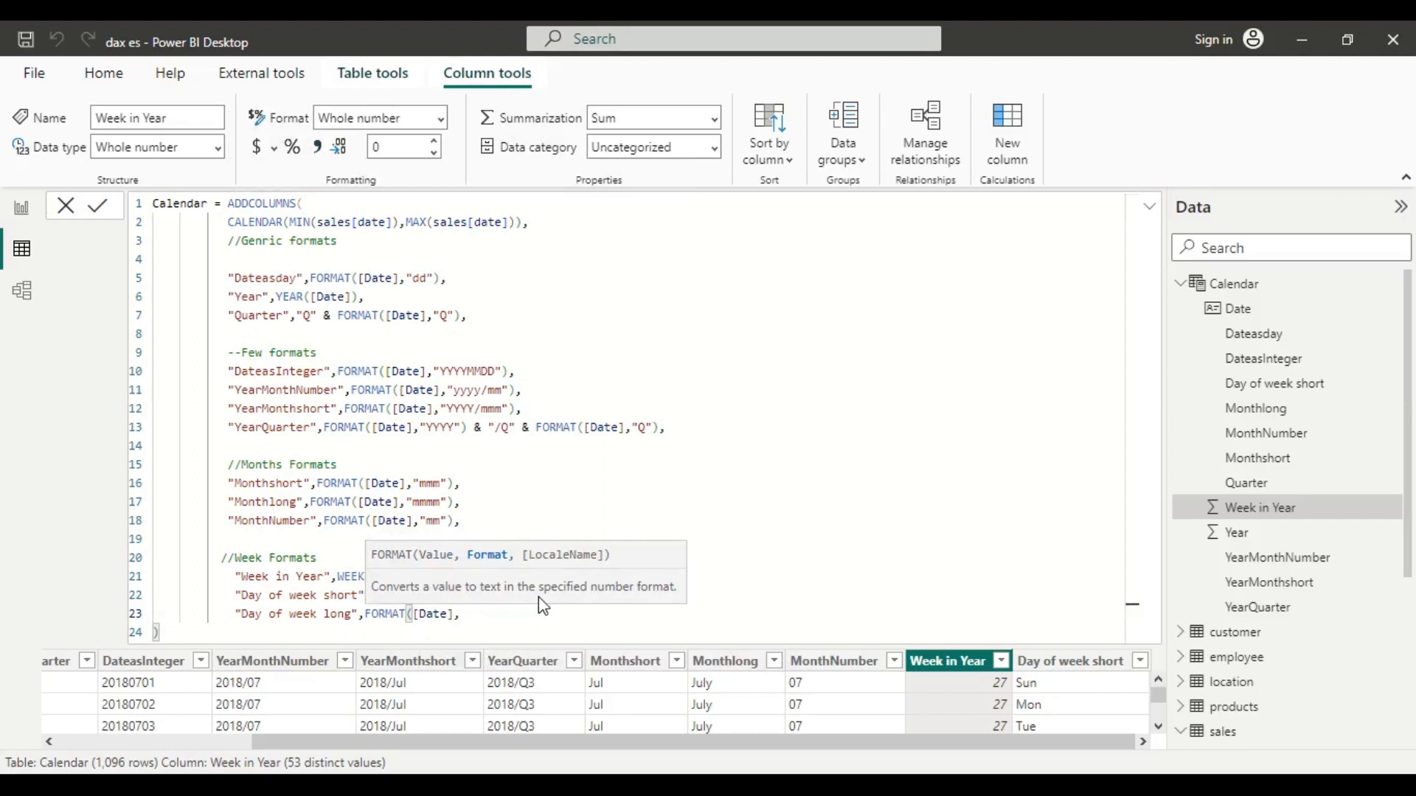
text("dddd)
key(Right)
text())
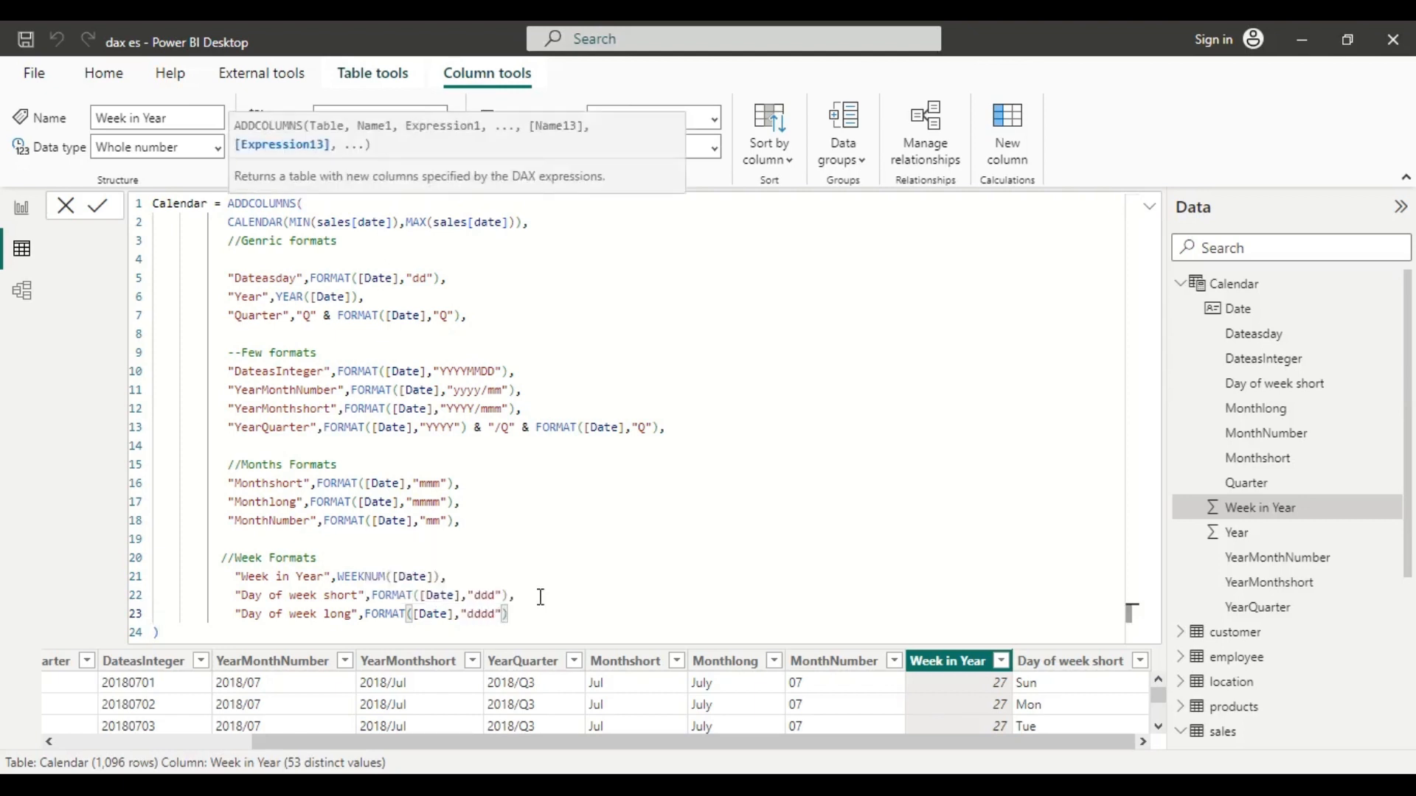
click(98, 210)
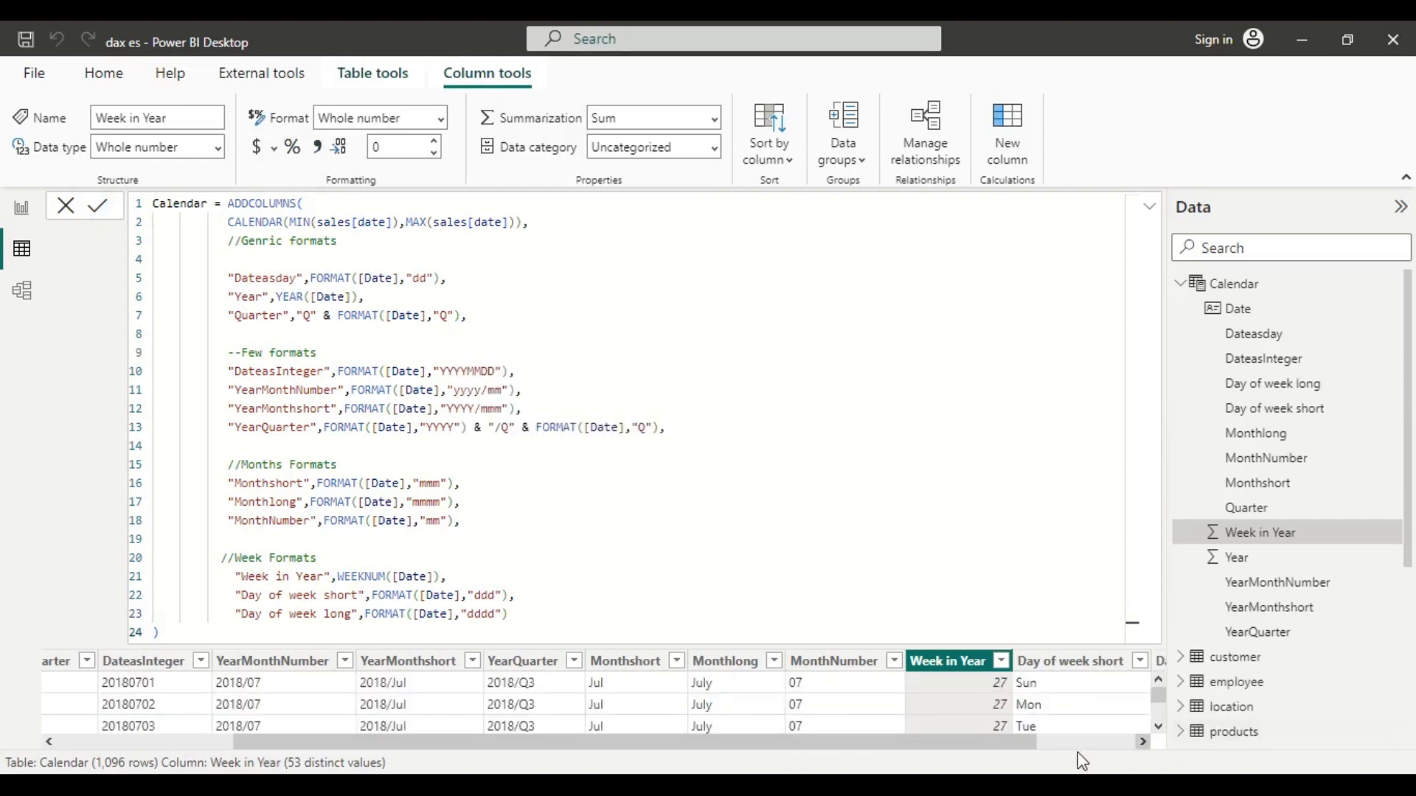
drag(1027, 743, 1127, 742)
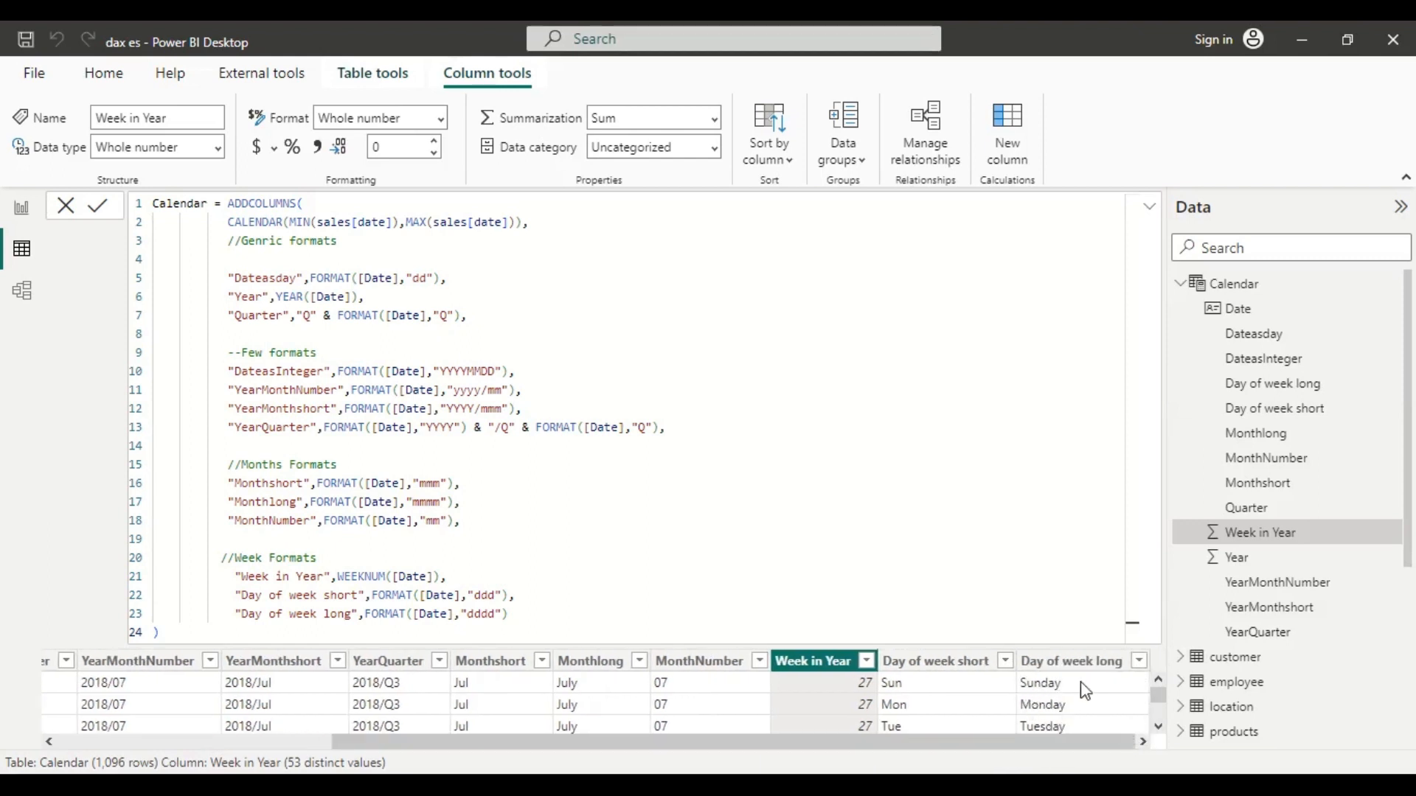
Step: Add a new line after "Day of week long" in the Calendar formula for a column named "Day of week number"
click(523, 610)
text(,)
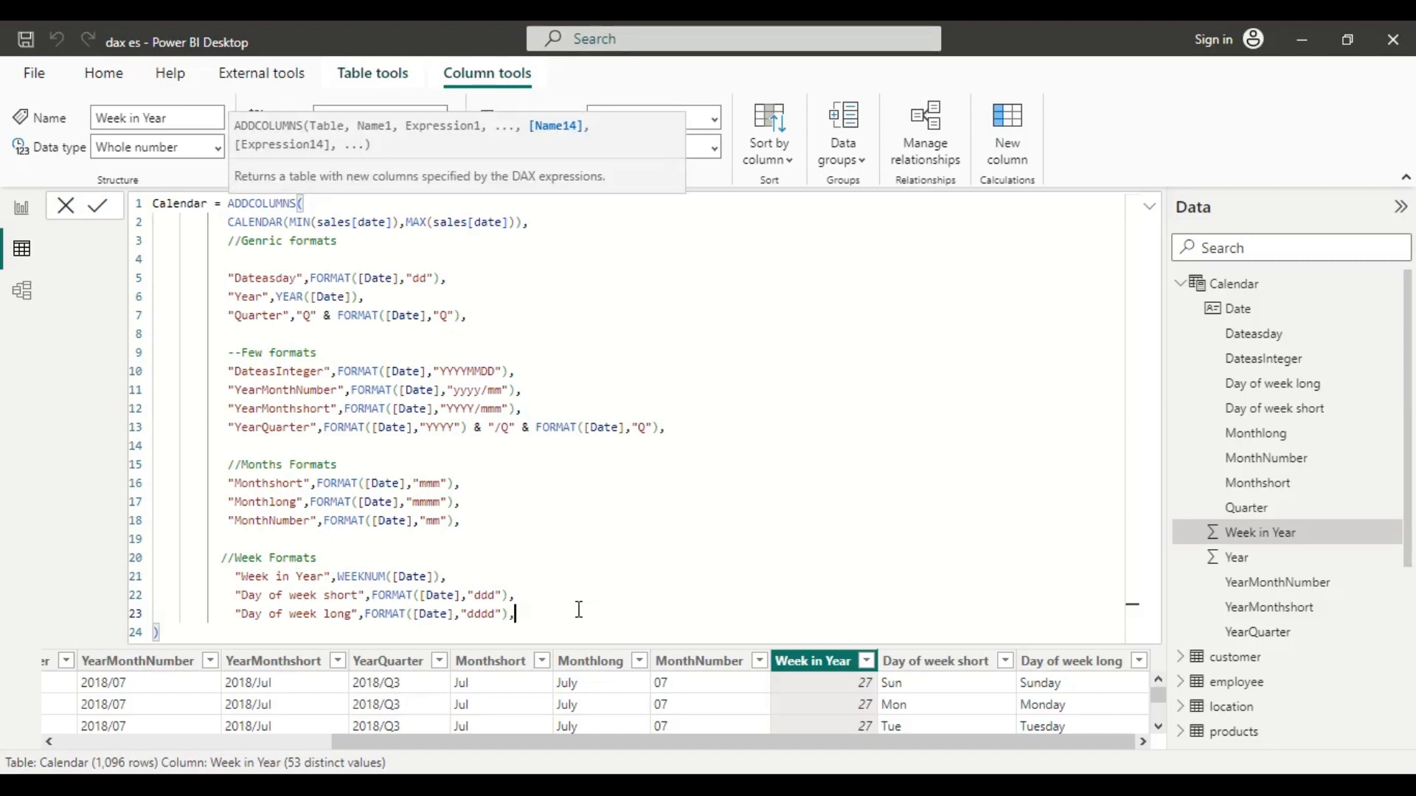
key(Return)
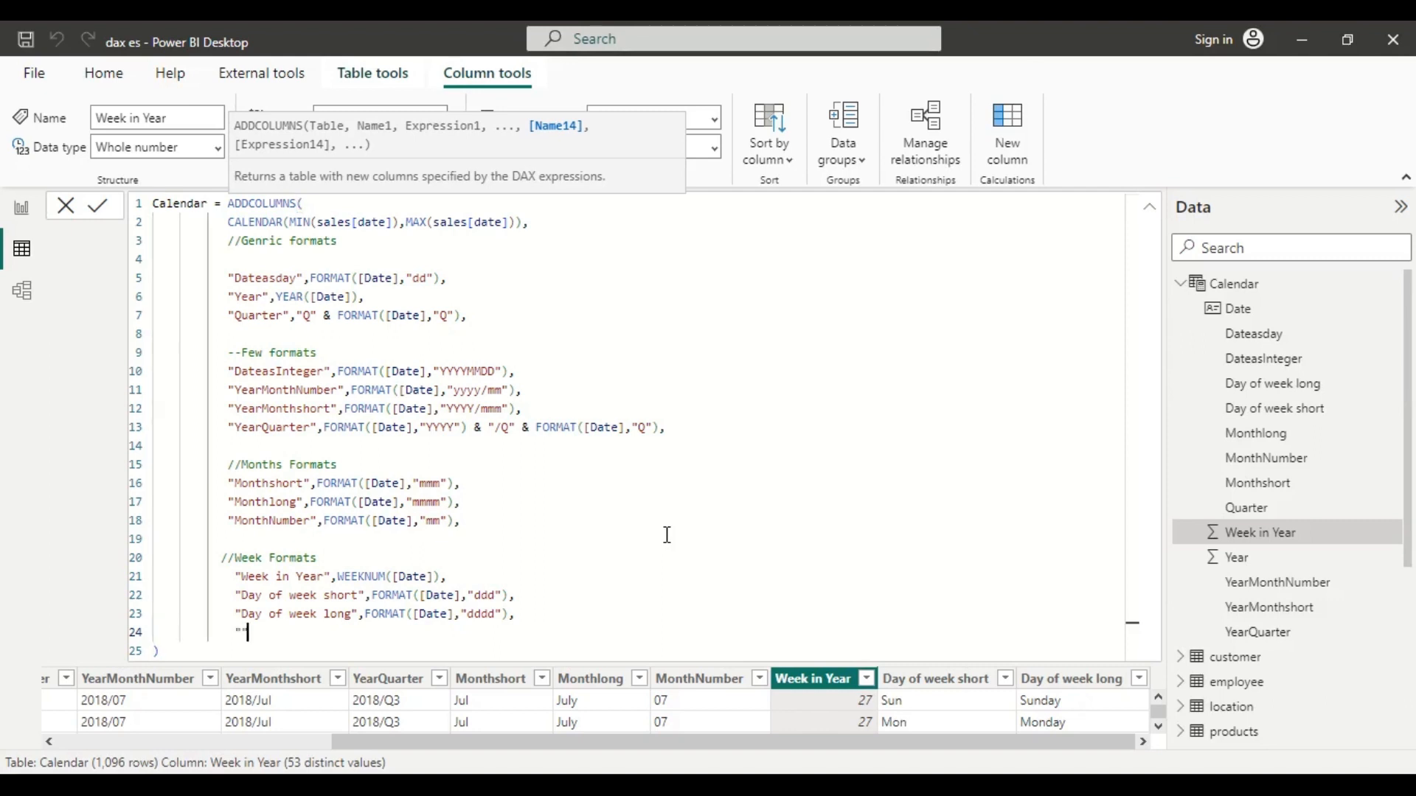
text("Day of week number")
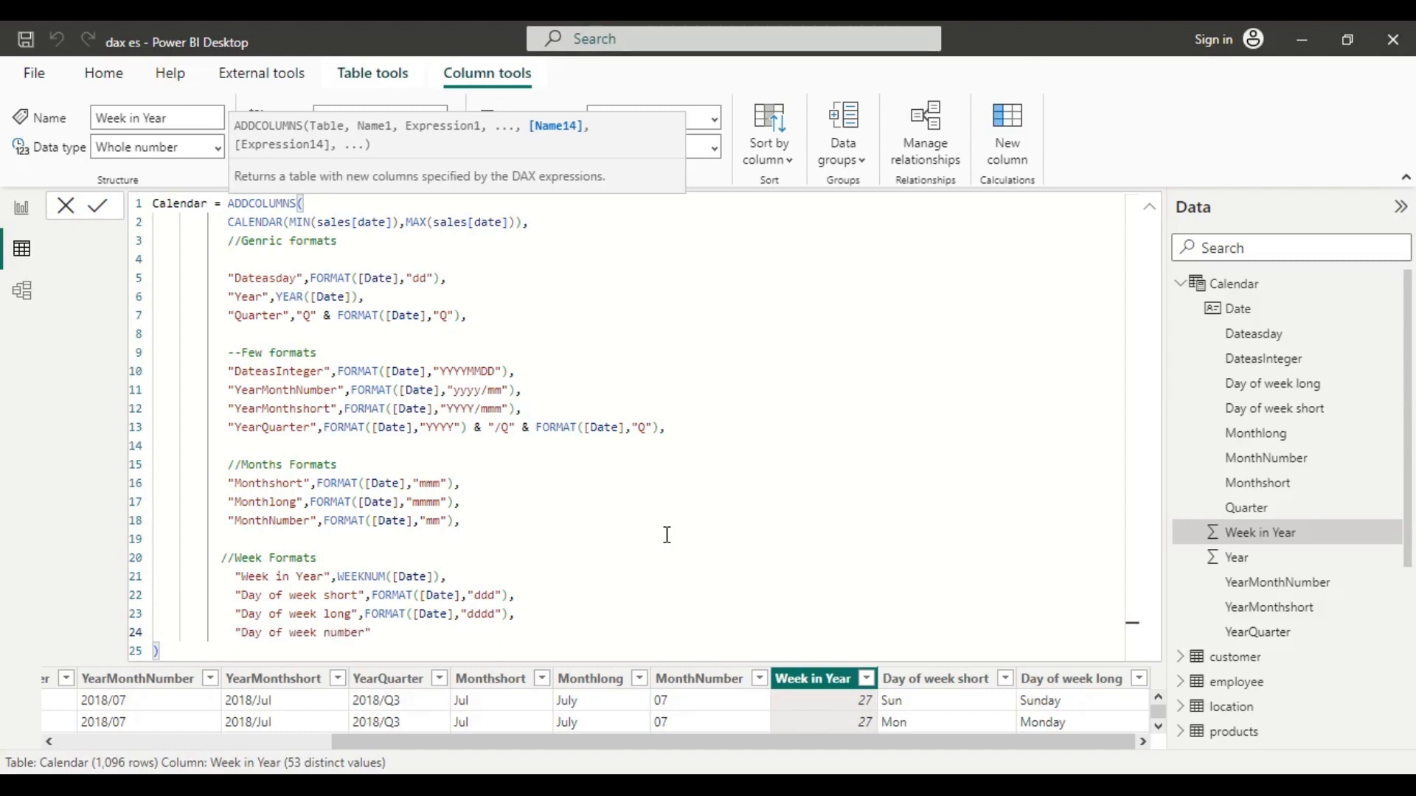
text(,)
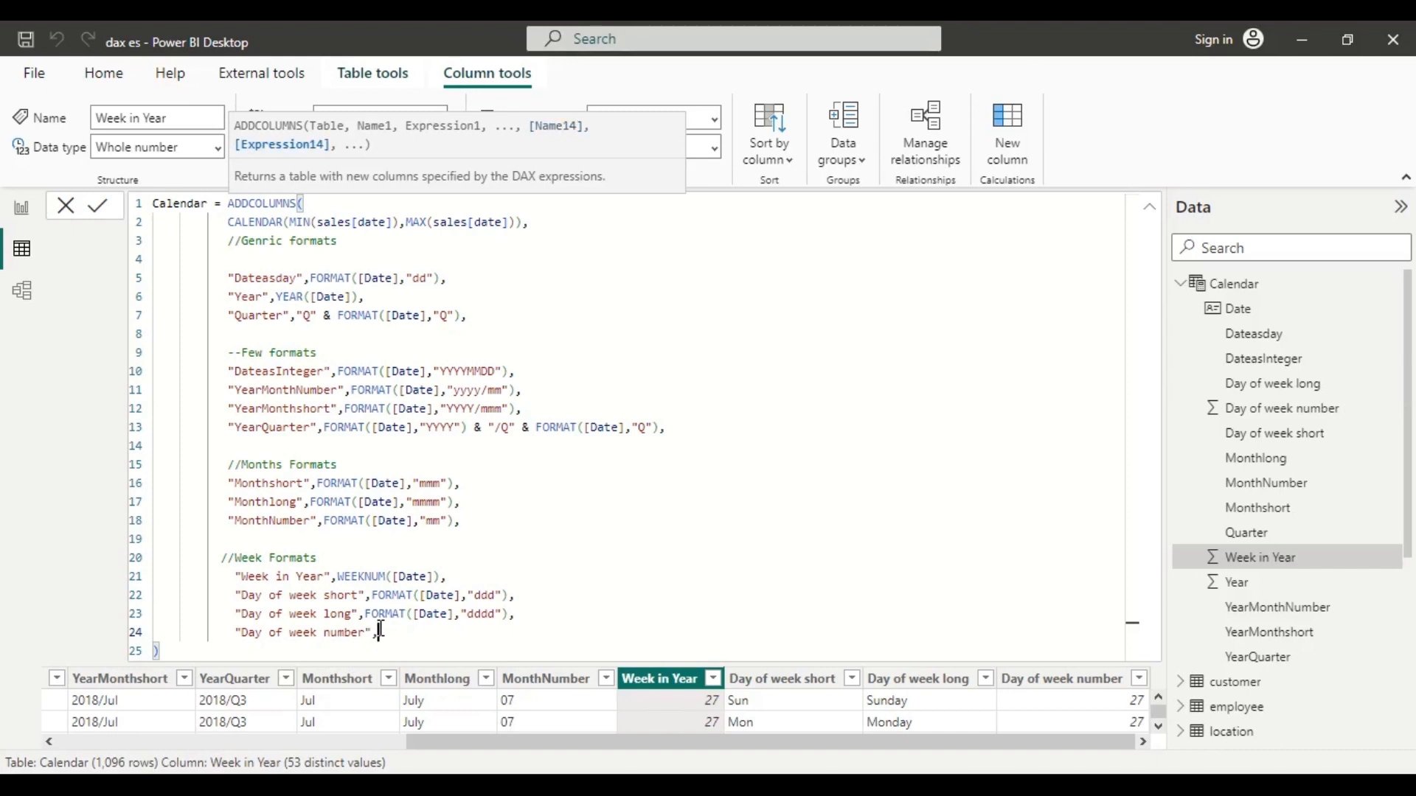
Step: Define the "Day of week number" column as WEEKDAY([Date]), apply the formula and check the column's values
text(wee)
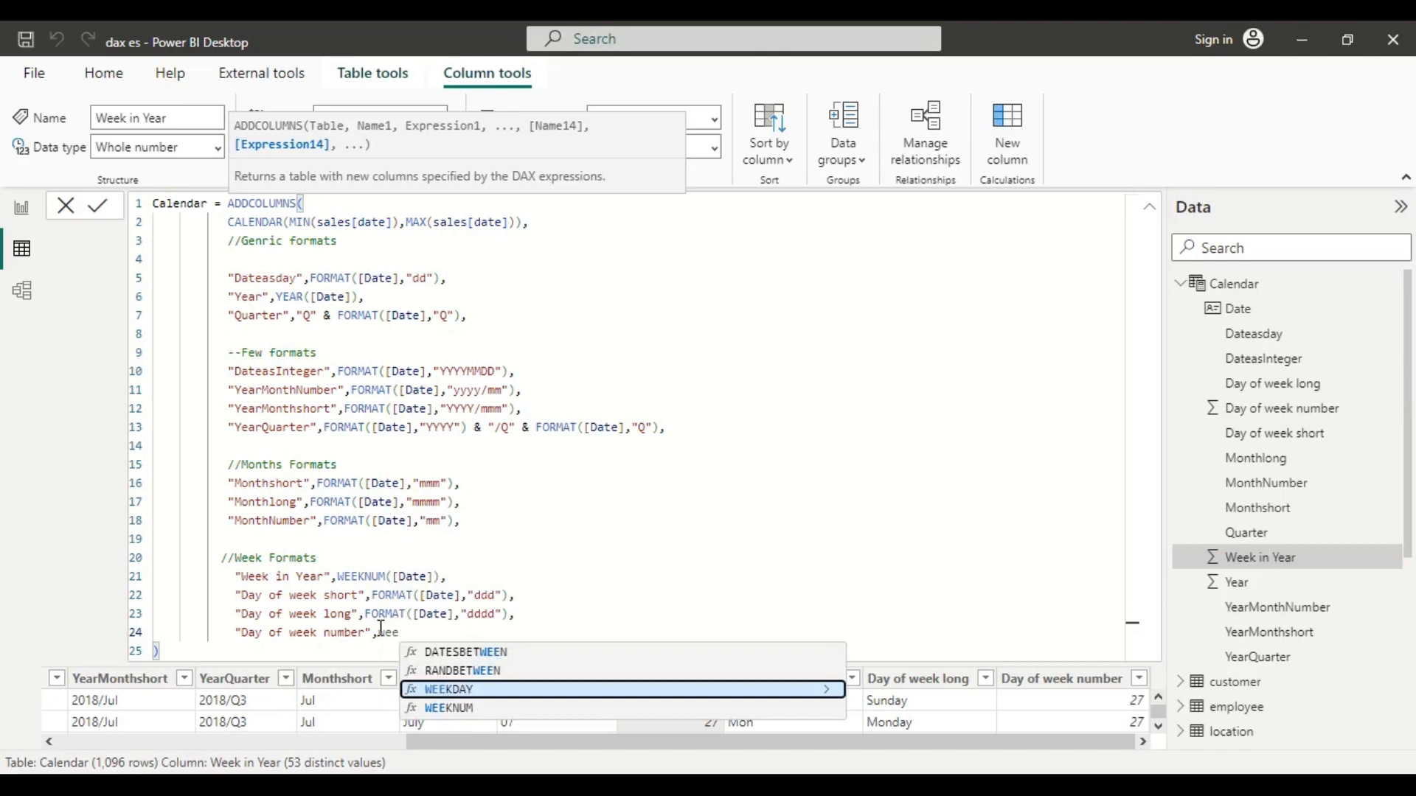
key(Tab)
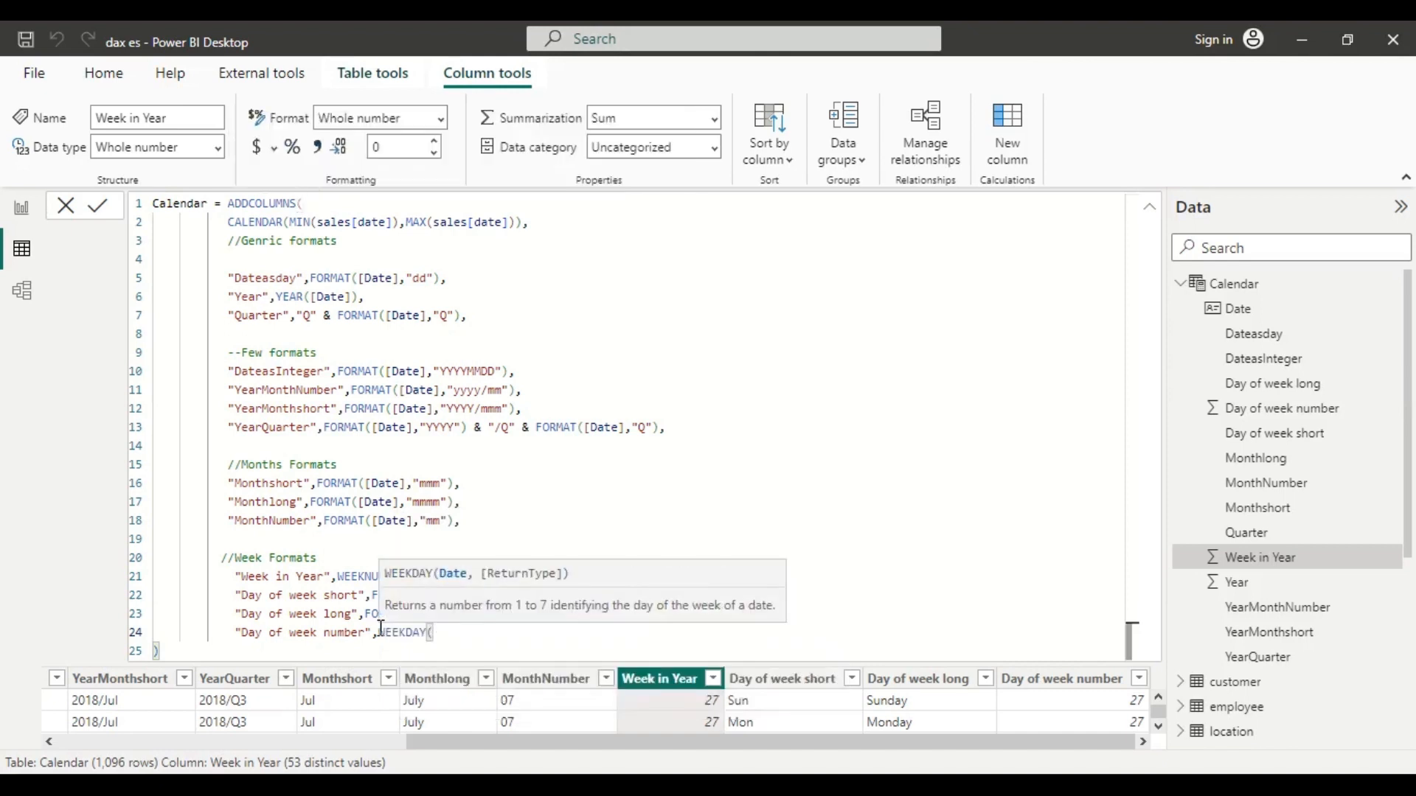
text([)
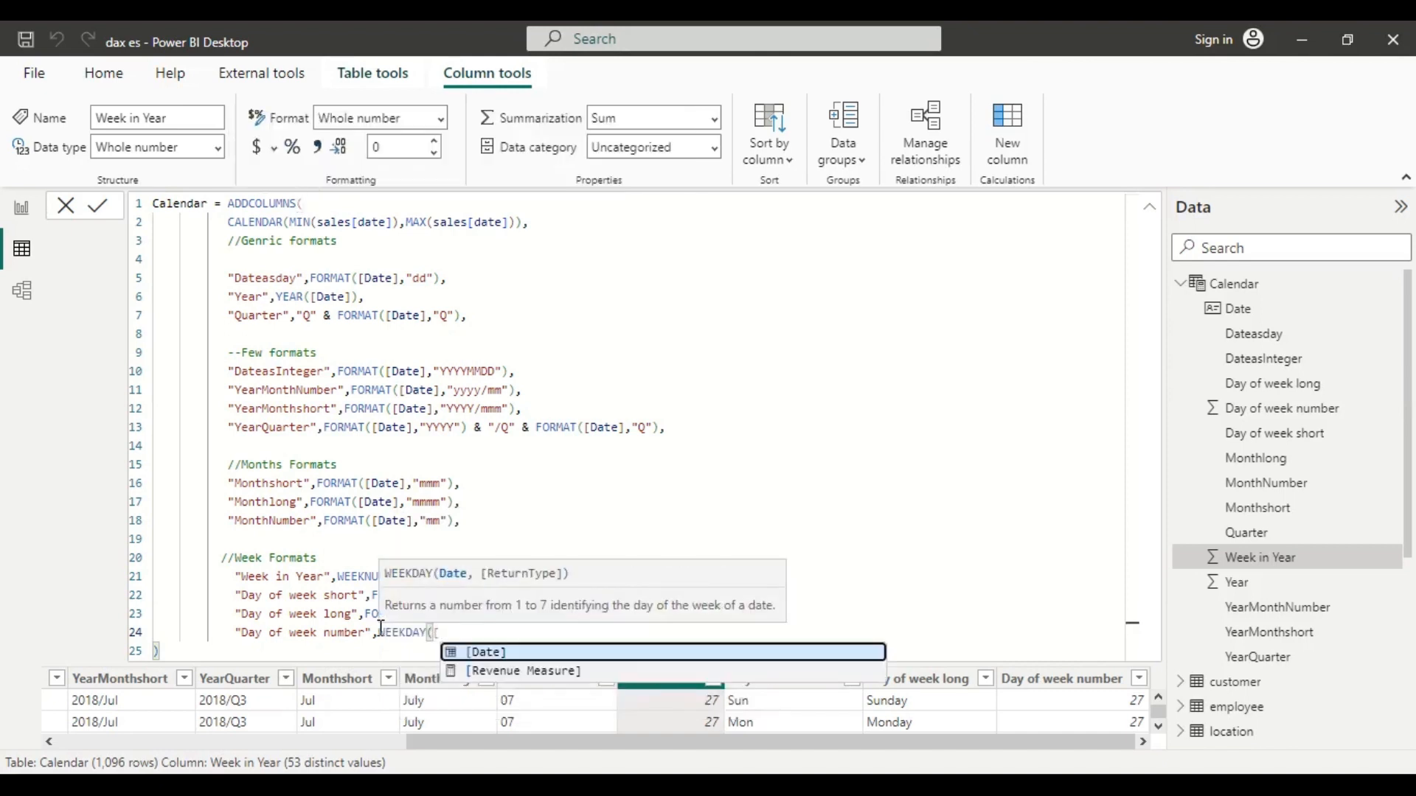
key(Tab)
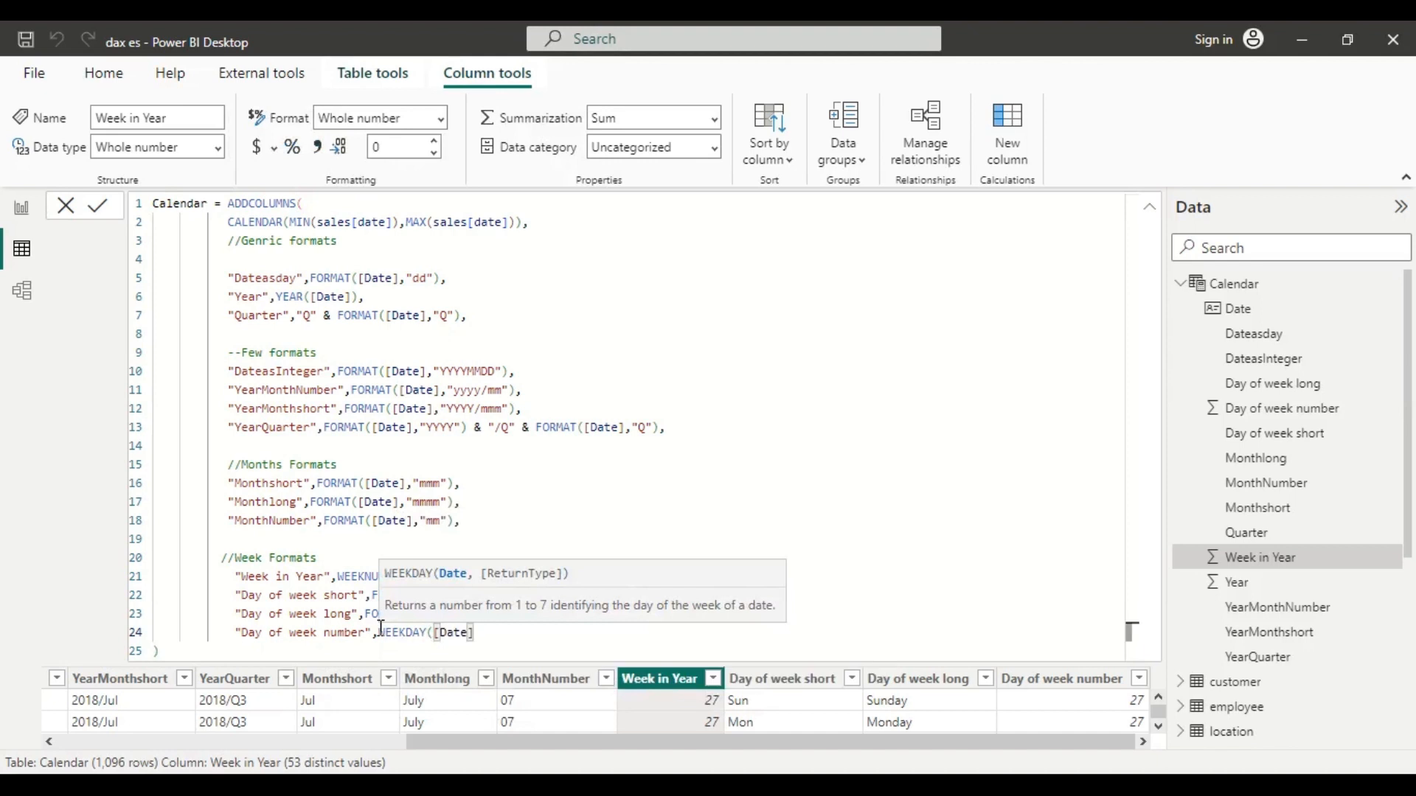
text())
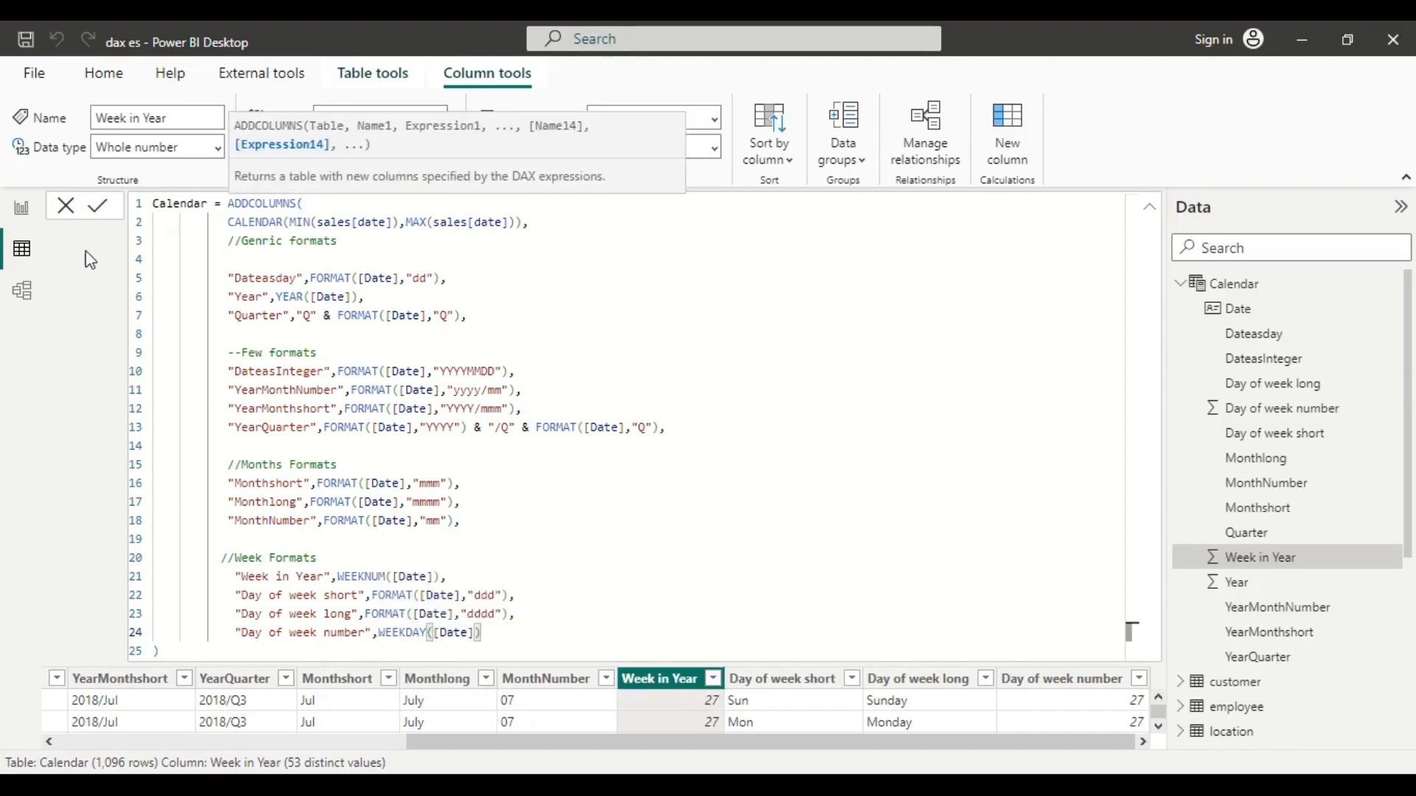
click(98, 206)
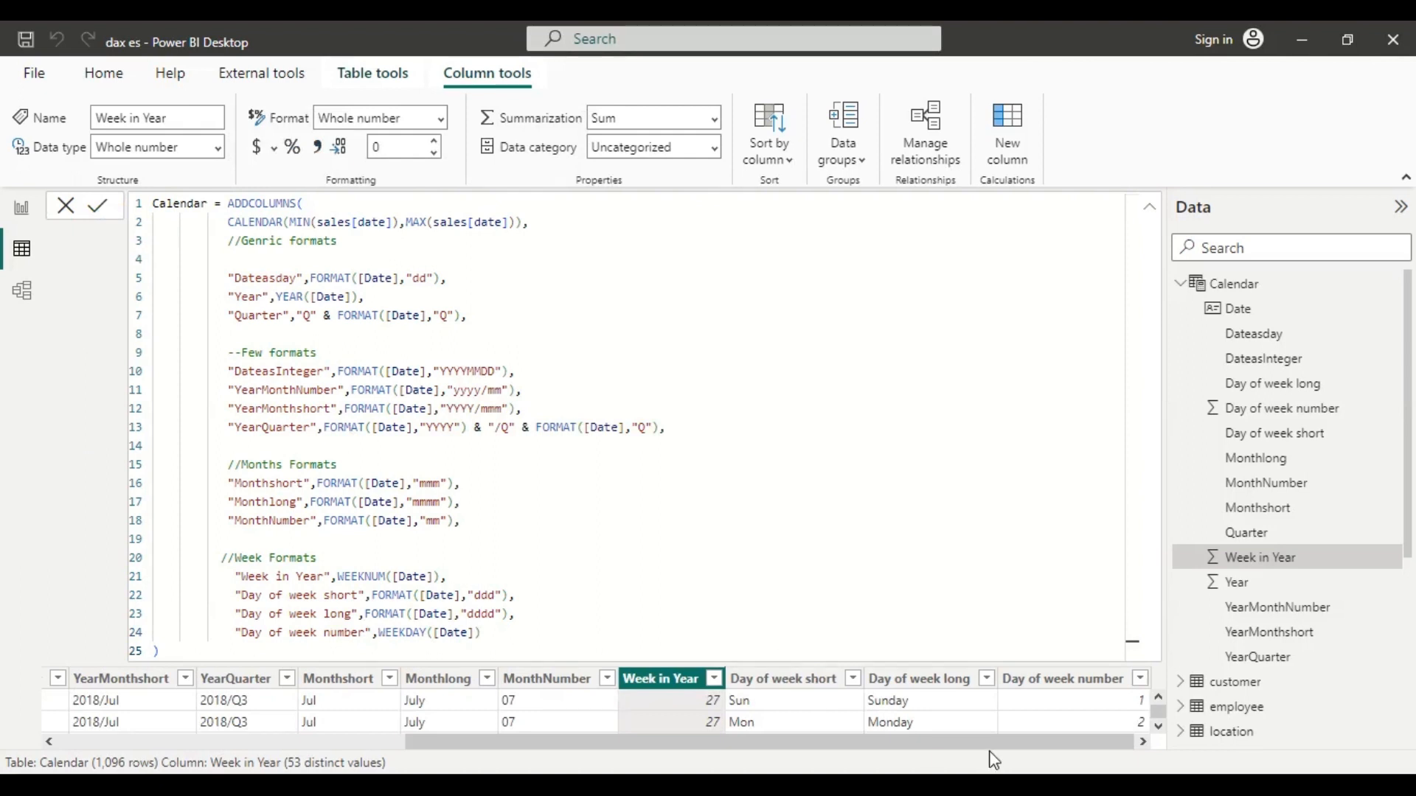
drag(989, 737, 1061, 751)
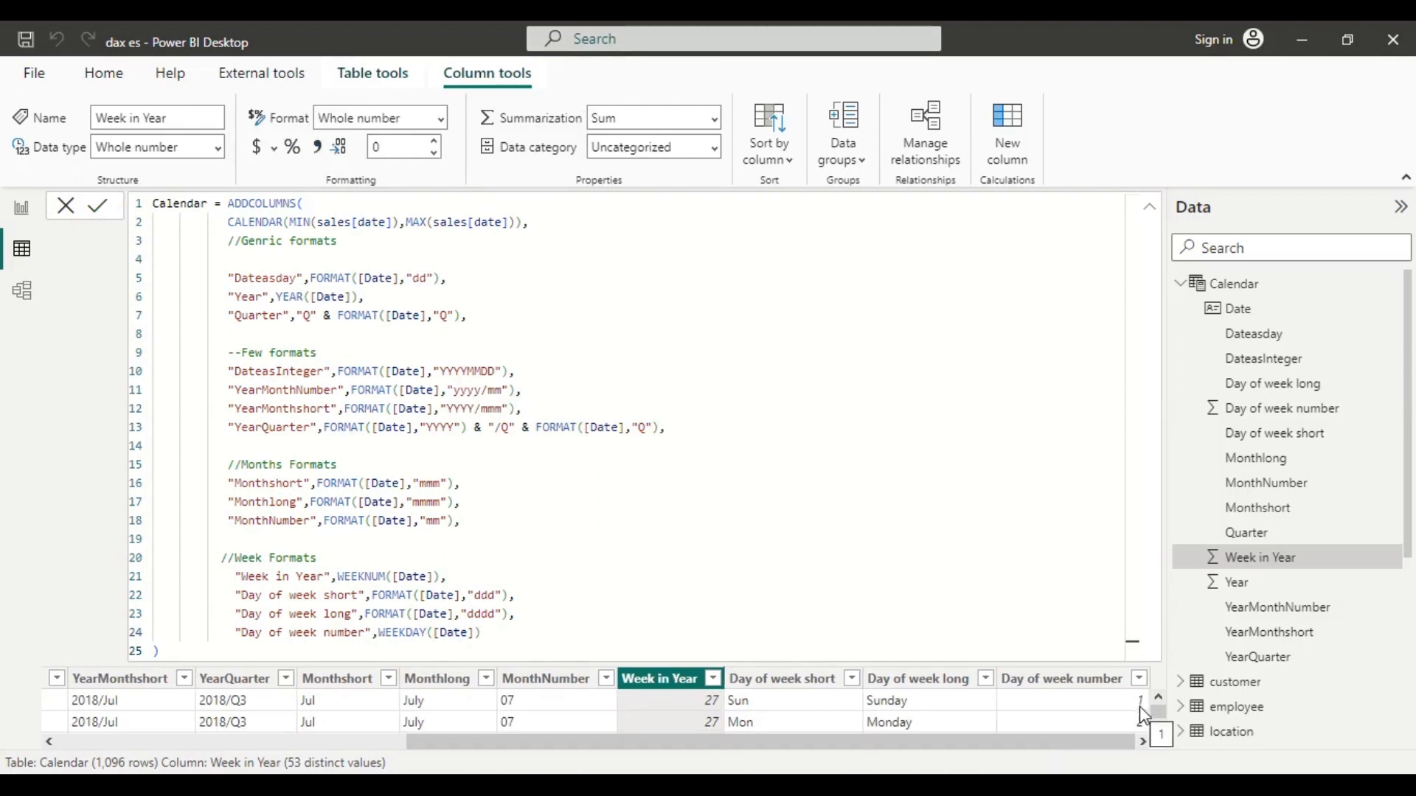
scroll(1140, 706, down, 1)
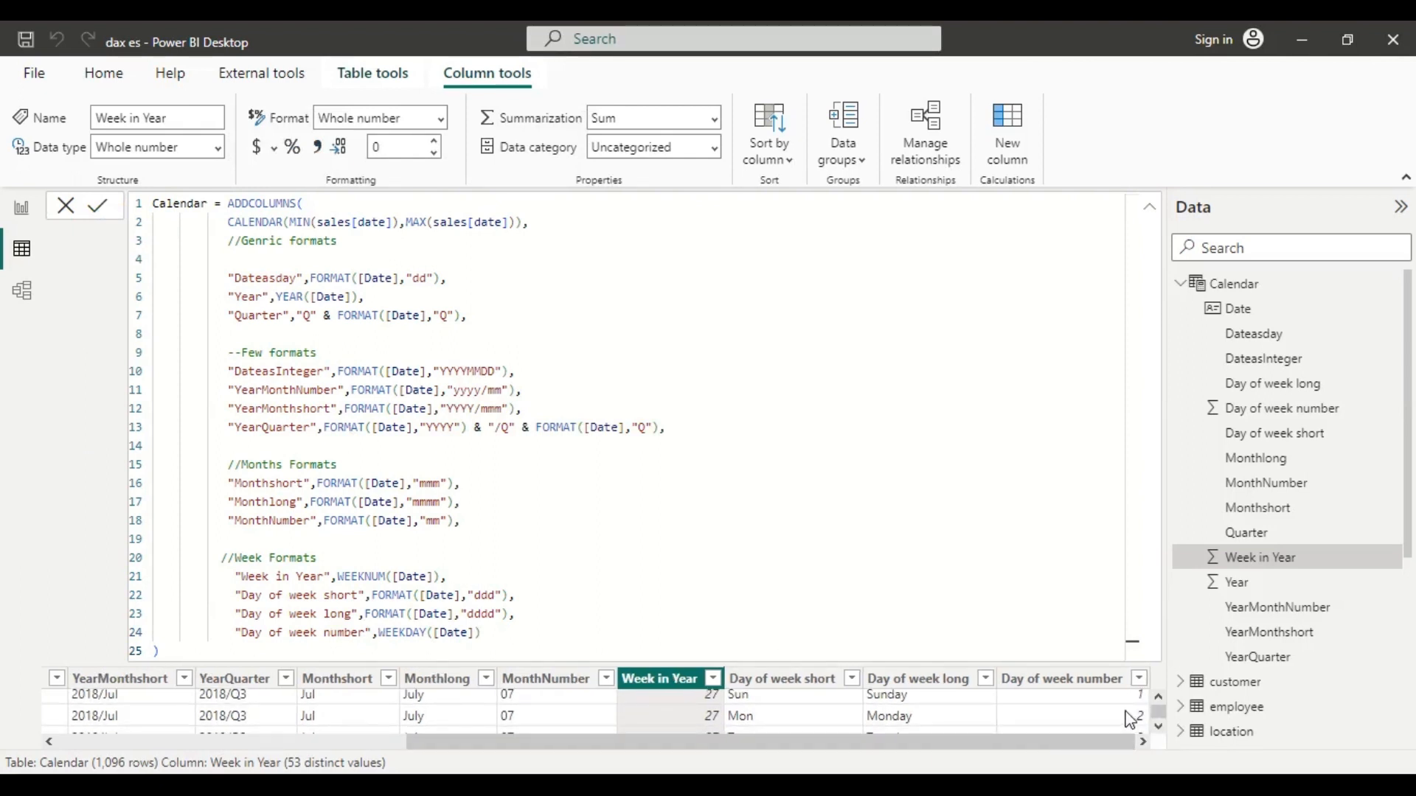
scroll(1129, 721, down, 1)
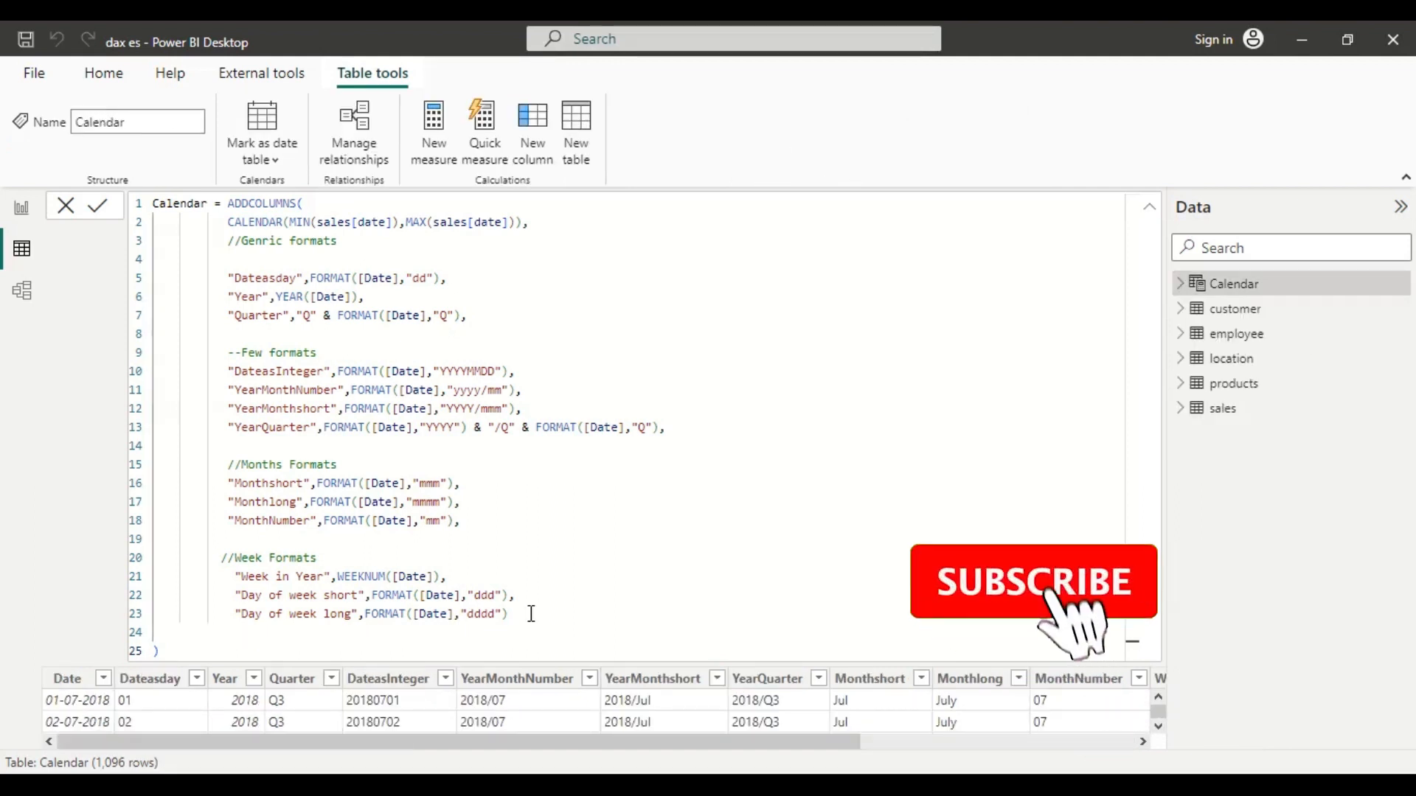
Step: Add a new line after "Day of week long" in the Calendar formula for a column named "mon to sun week in a month"
click(530, 613)
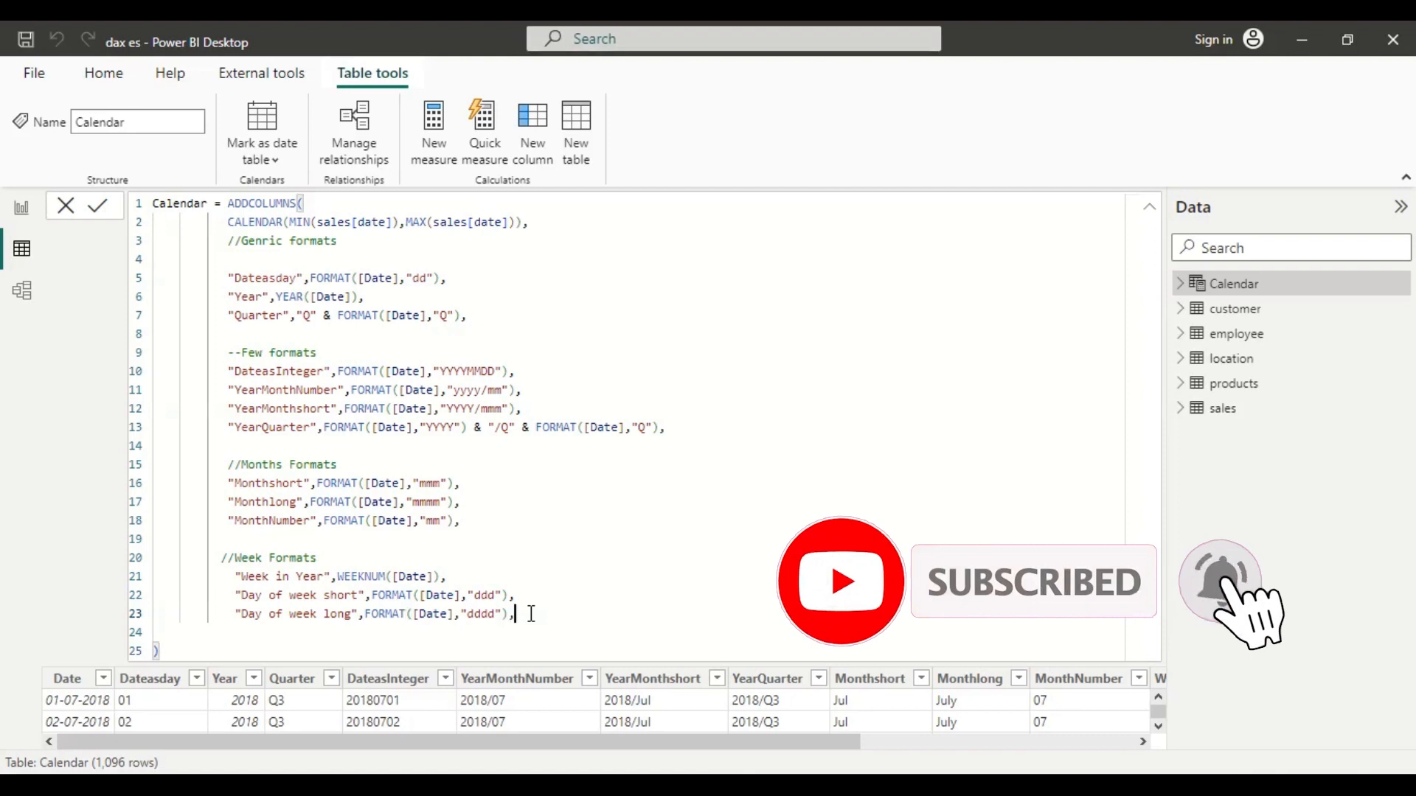
text(,)
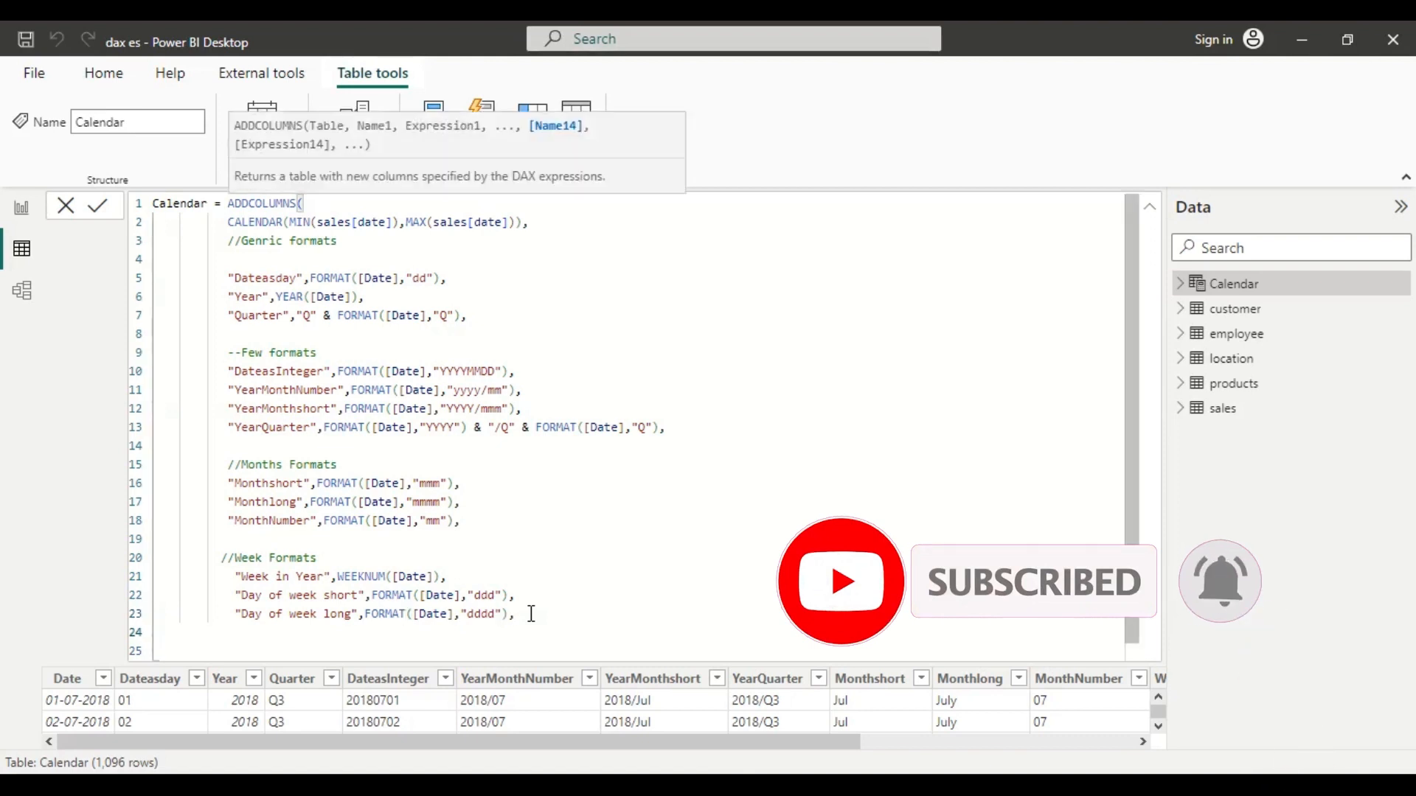
key(Return)
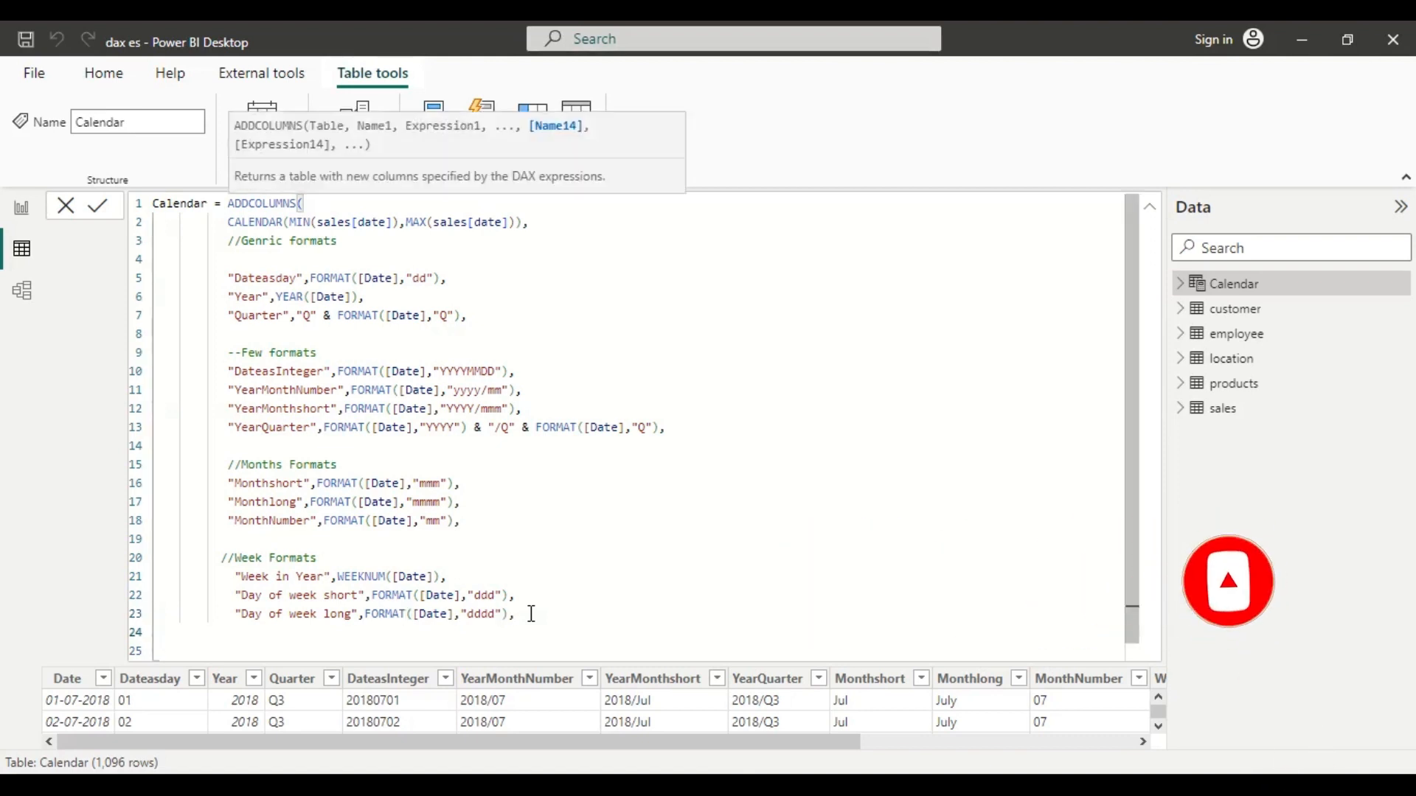
text(")
key(Left)
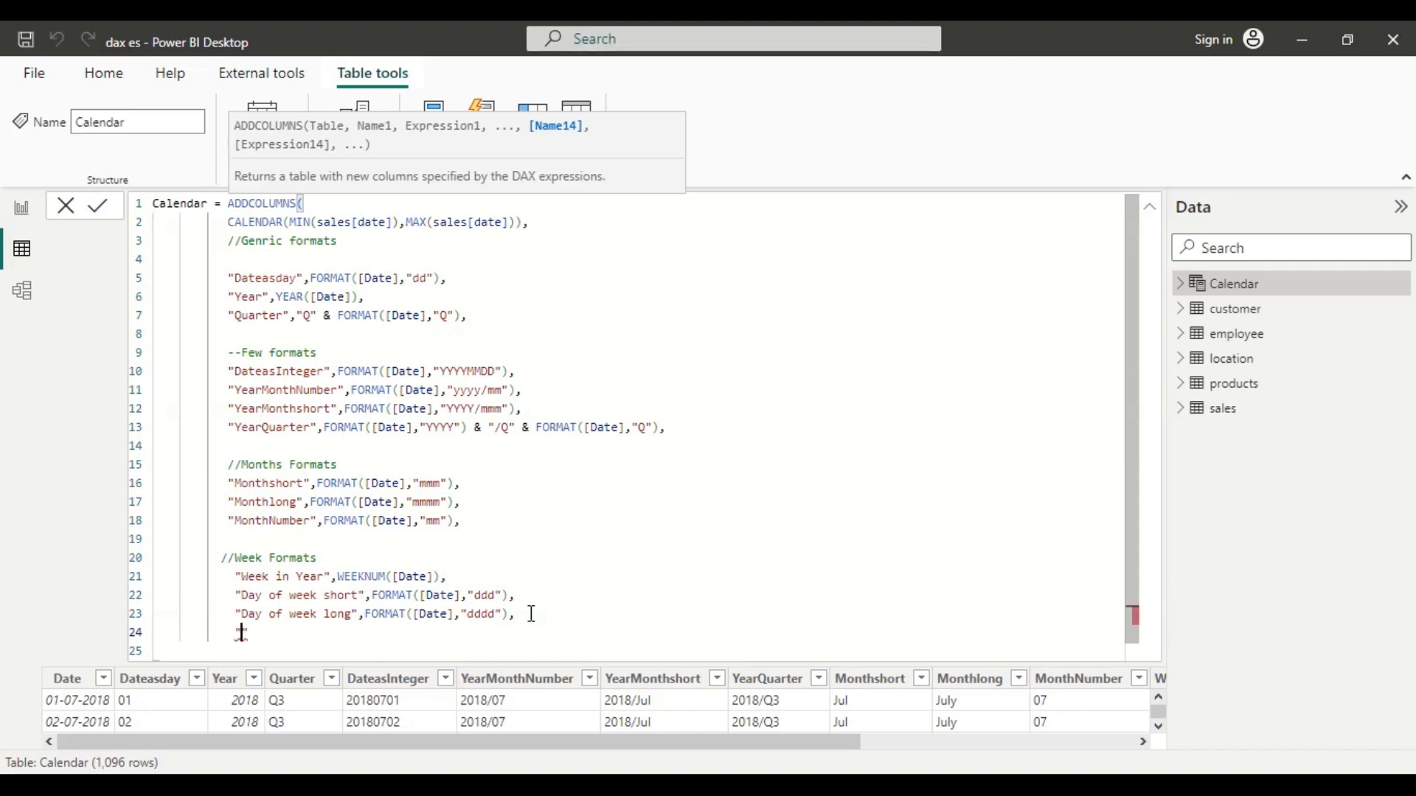
text(mon to sun week in a month)
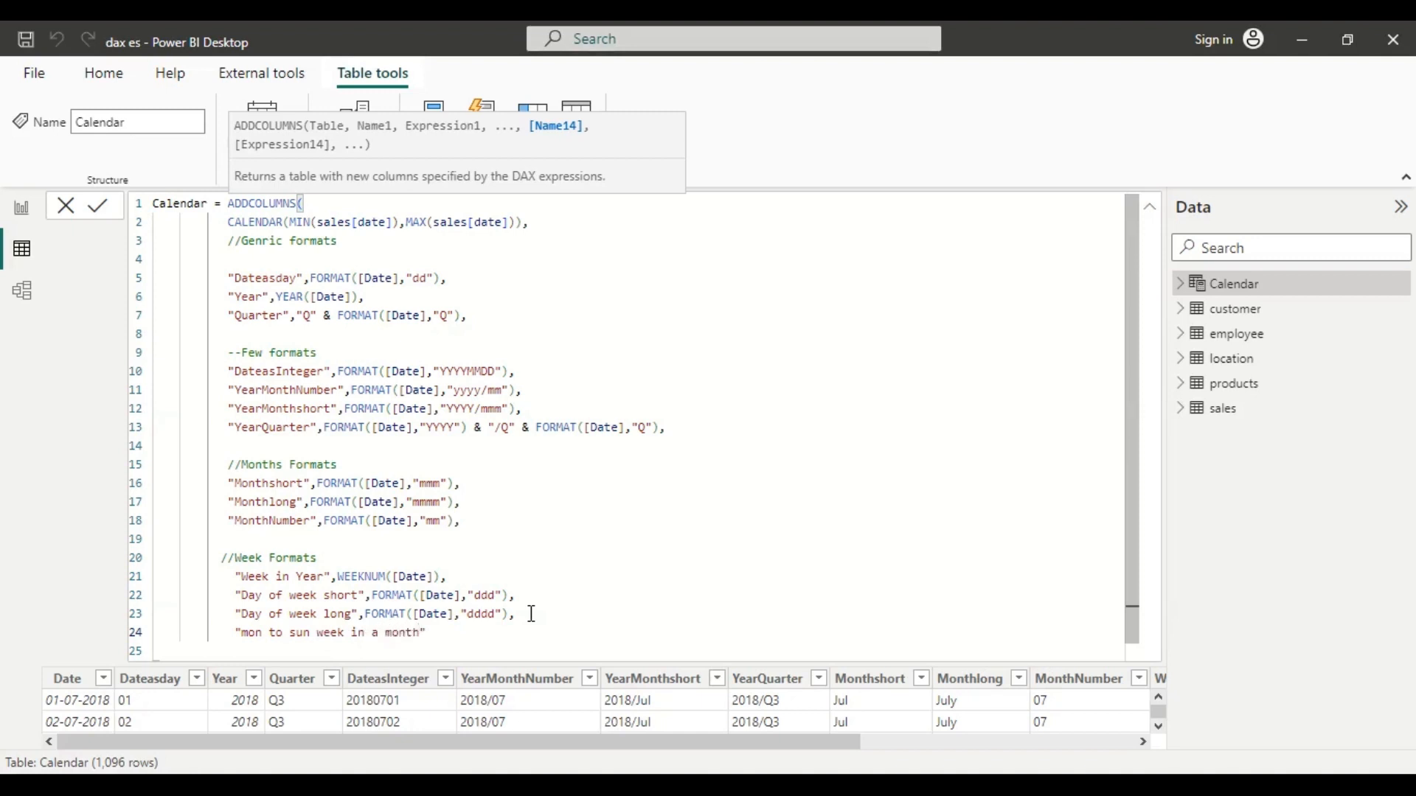
Step: Define "mon to sun week in a month" as WEEKNUM([Date],2) - WEEKNUM(EOMONTH([Date],-1) +1,2) + 1, apply the formula and check the column
text(",)
text(WEEKNUM([Date],2) - WEEKNUM(EOMONTH([Date],-1) +1,2) + 1)
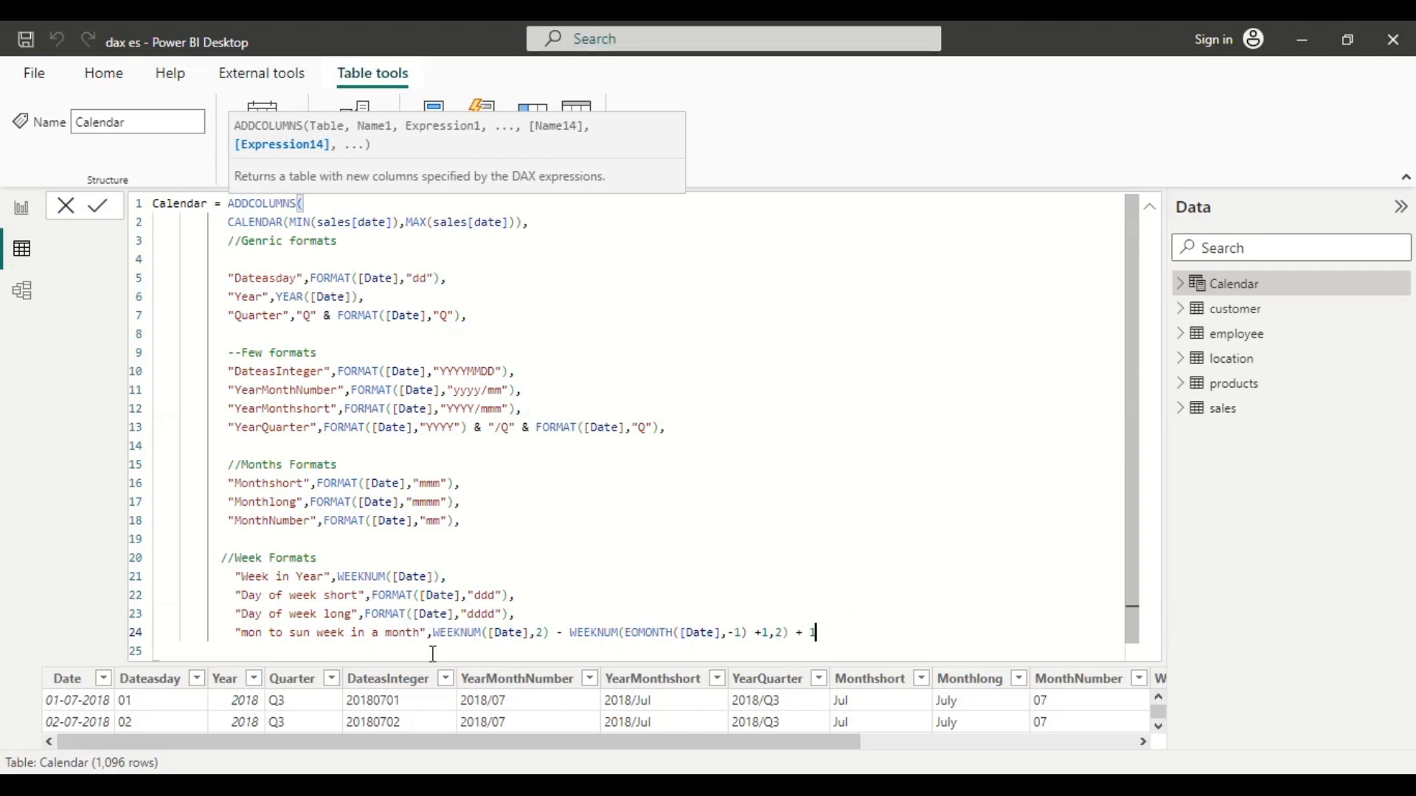
click(109, 216)
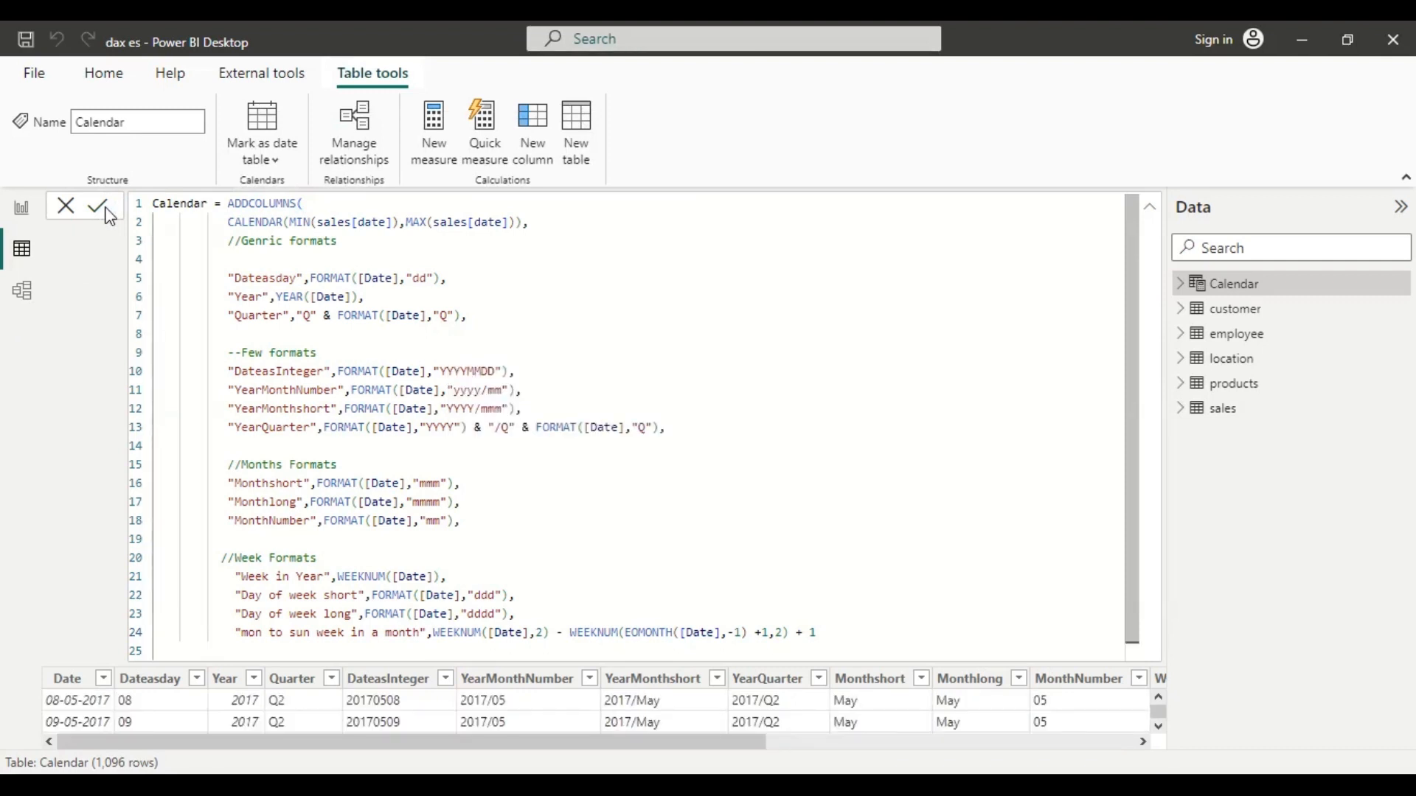
drag(483, 745, 1059, 744)
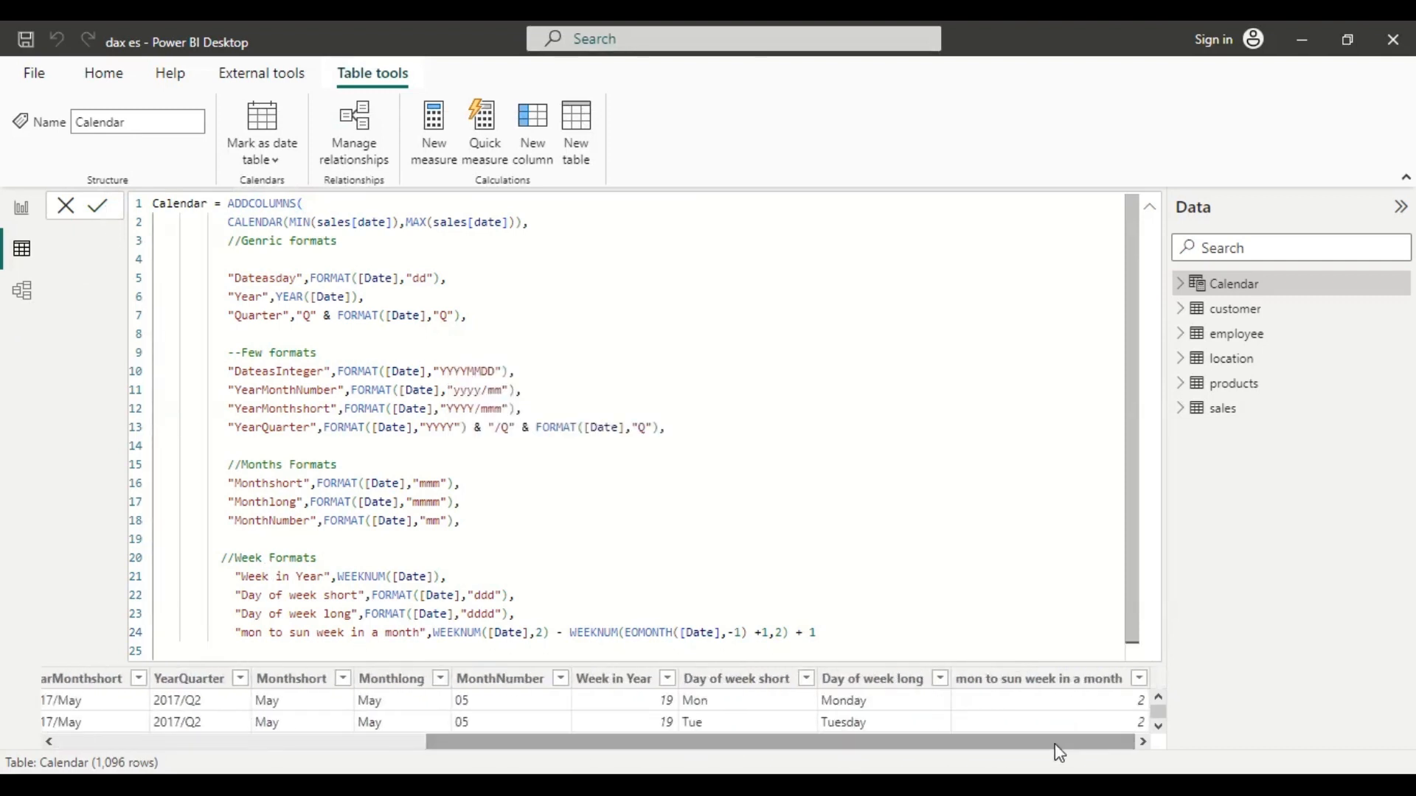
click(1119, 712)
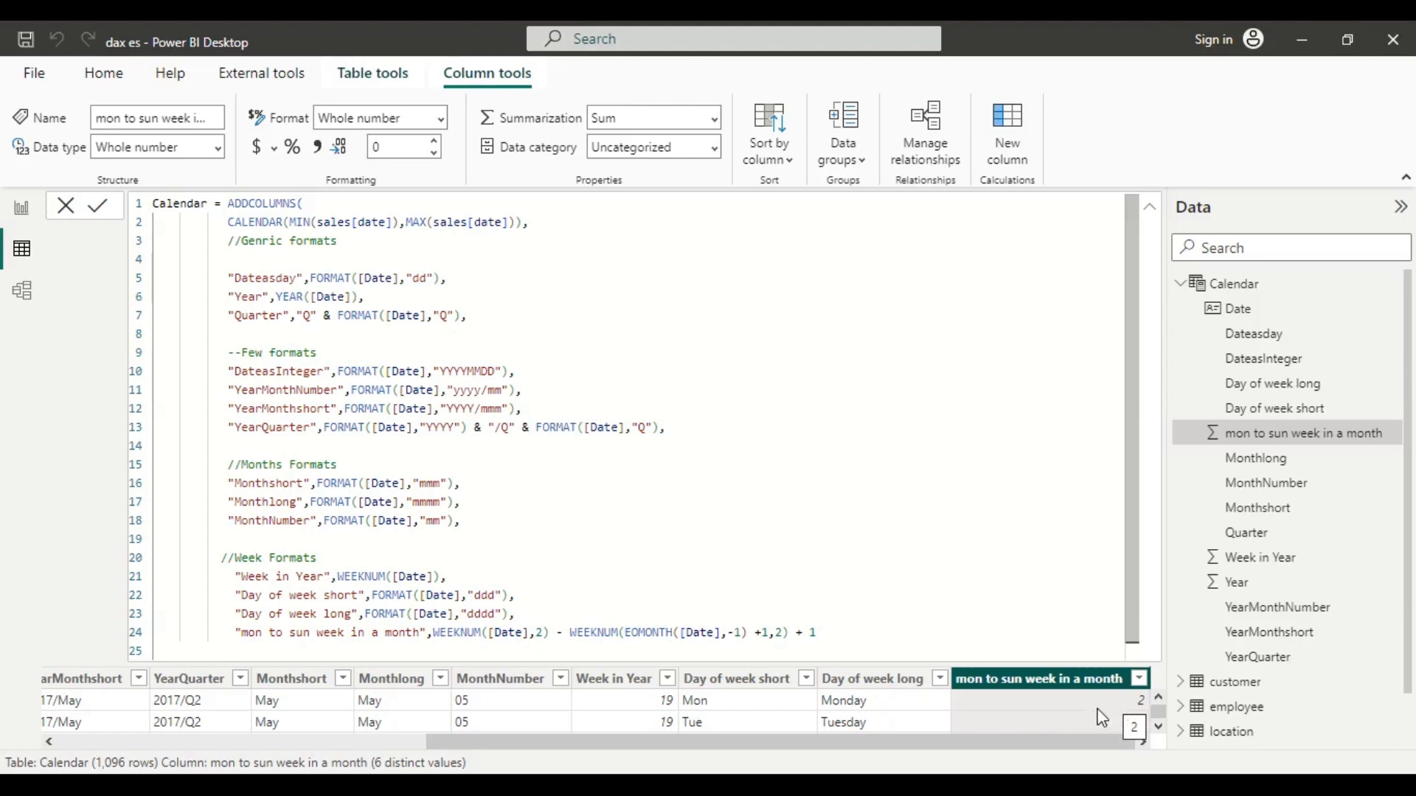
Step: Enclose the whole "mon to sun week in a month" expression in parentheses, keeping the comma after the column name
click(432, 633)
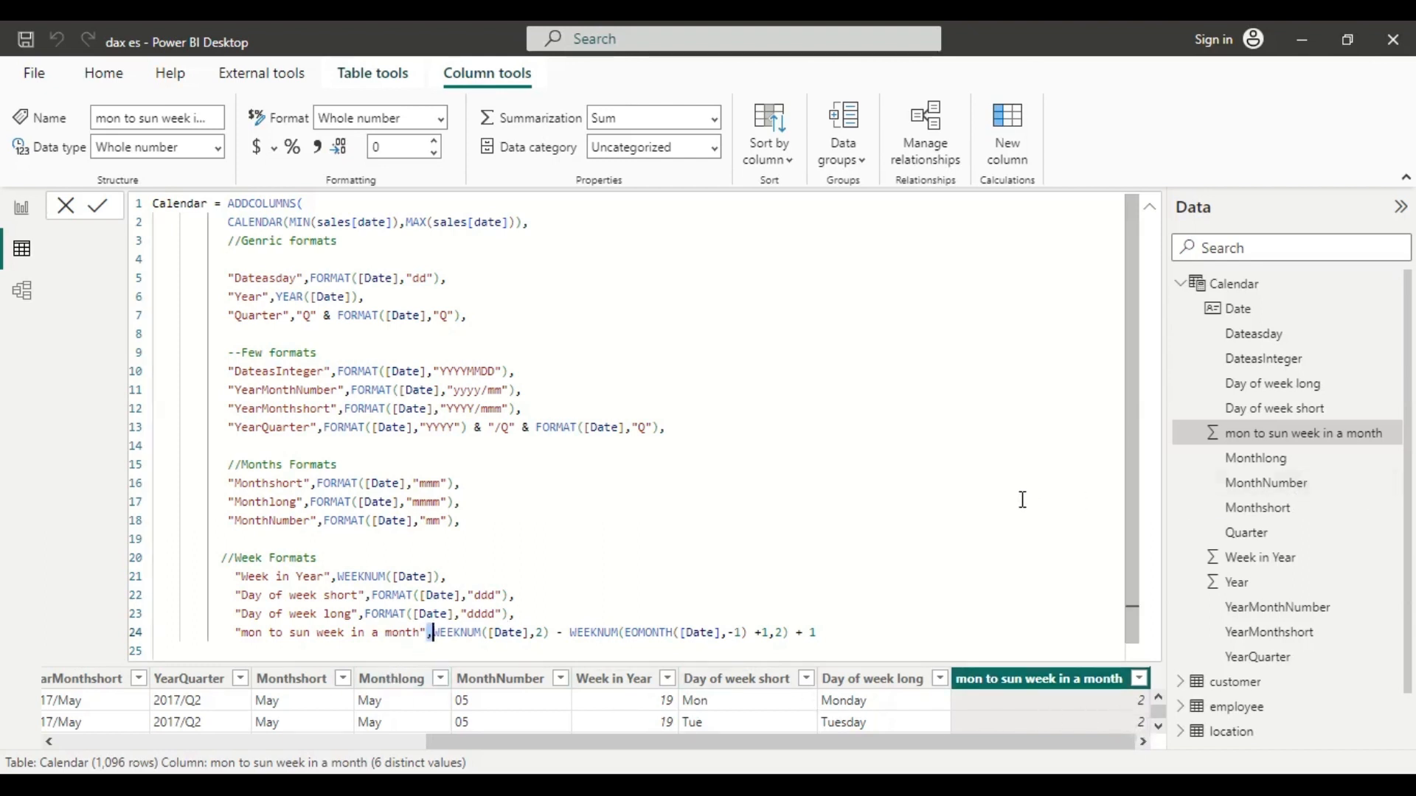
text(()
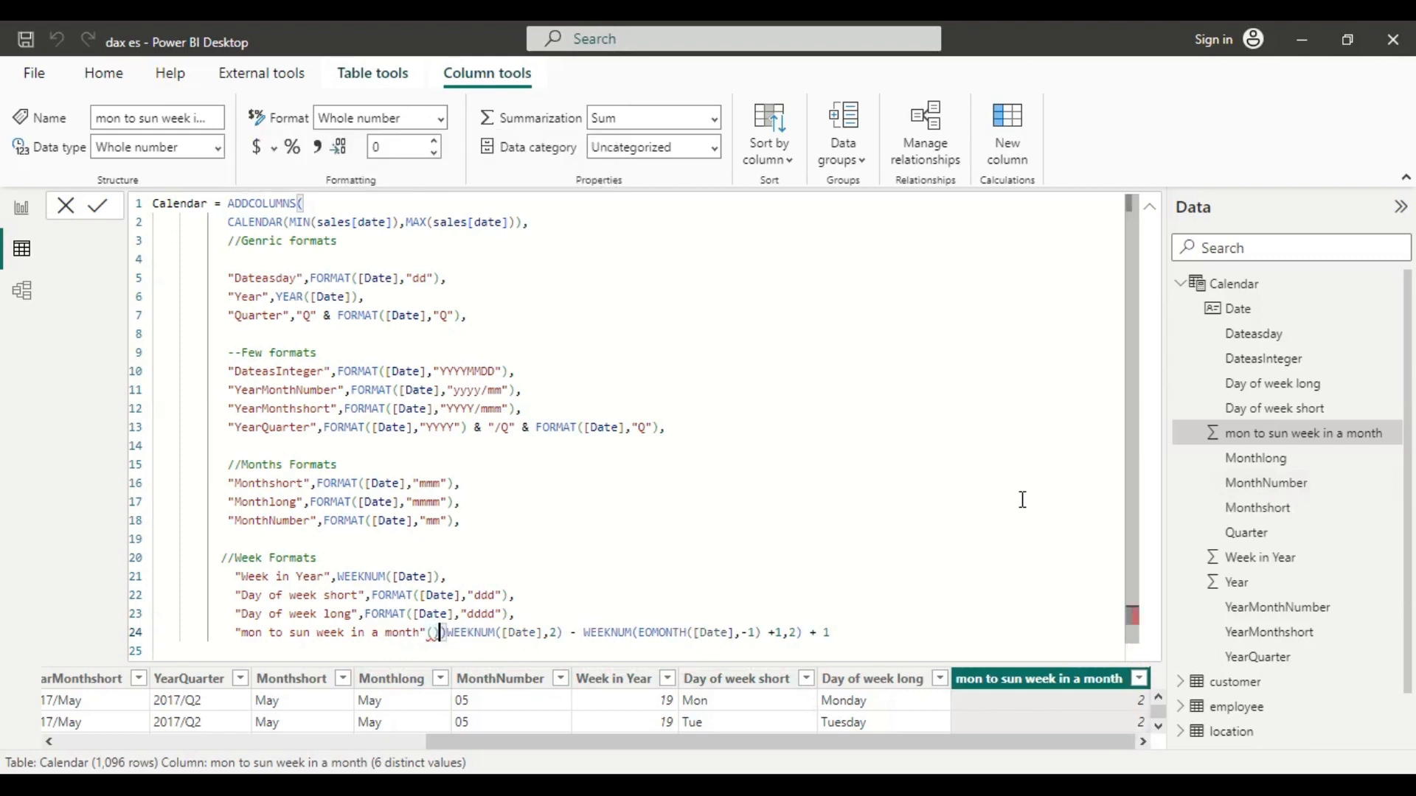
key(Delete)
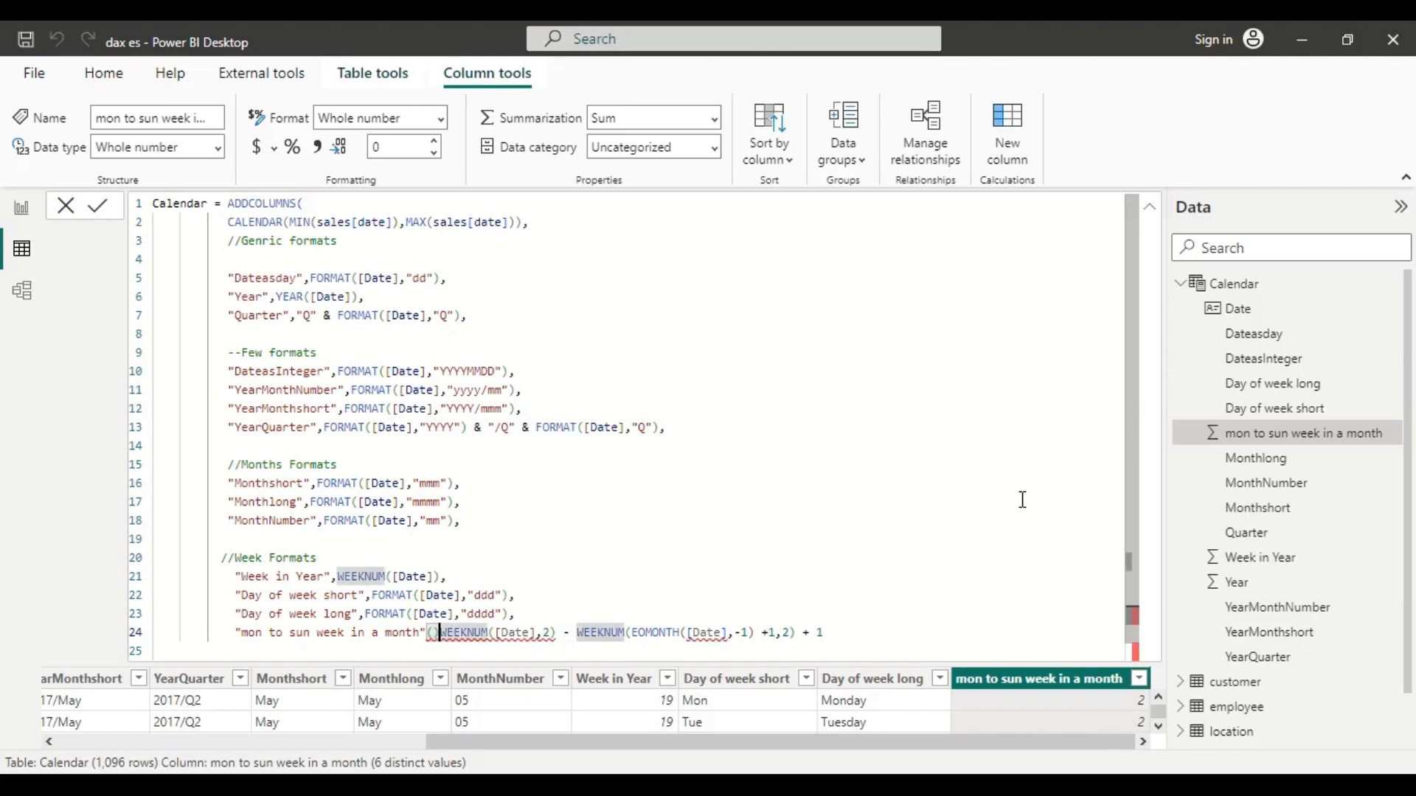
key(Delete)
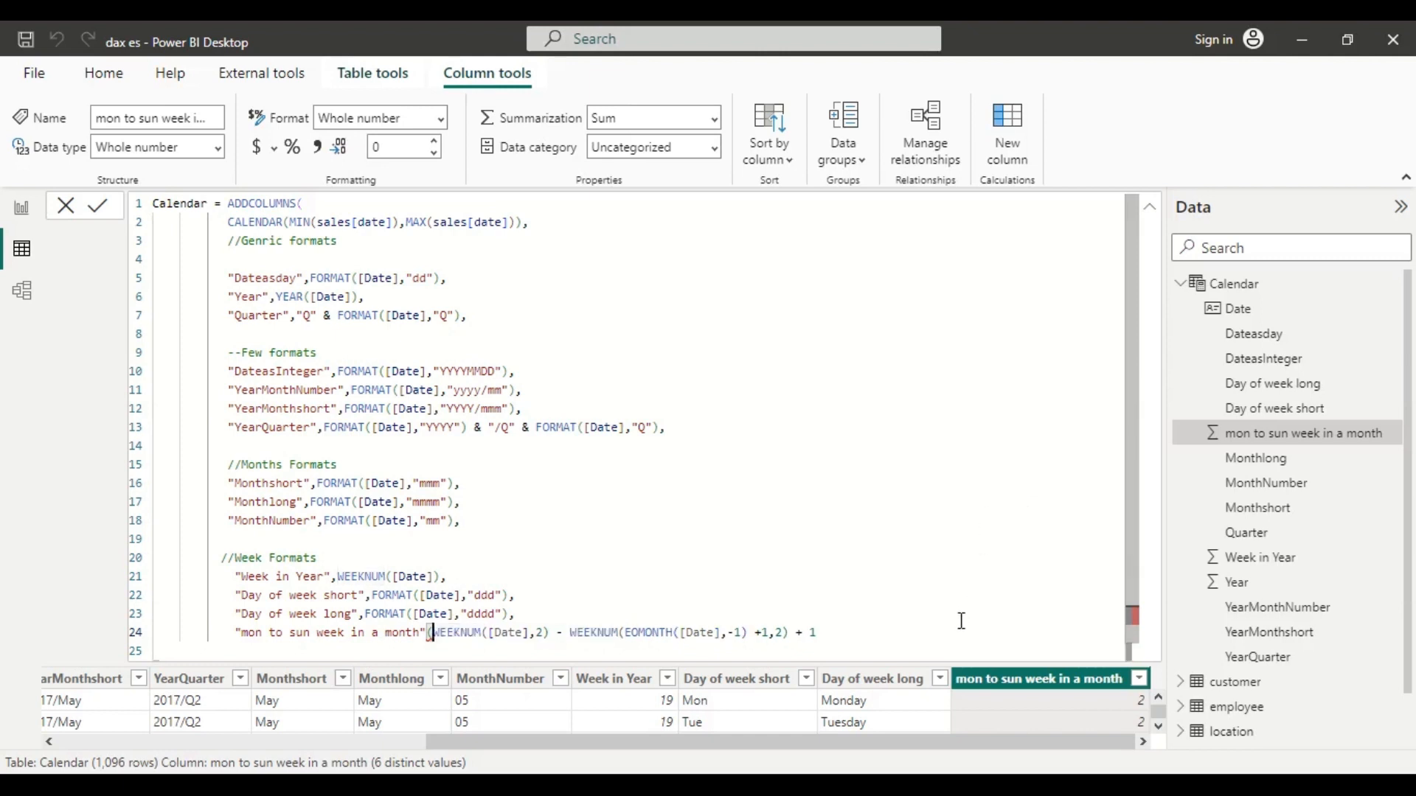
click(923, 631)
text() +1)
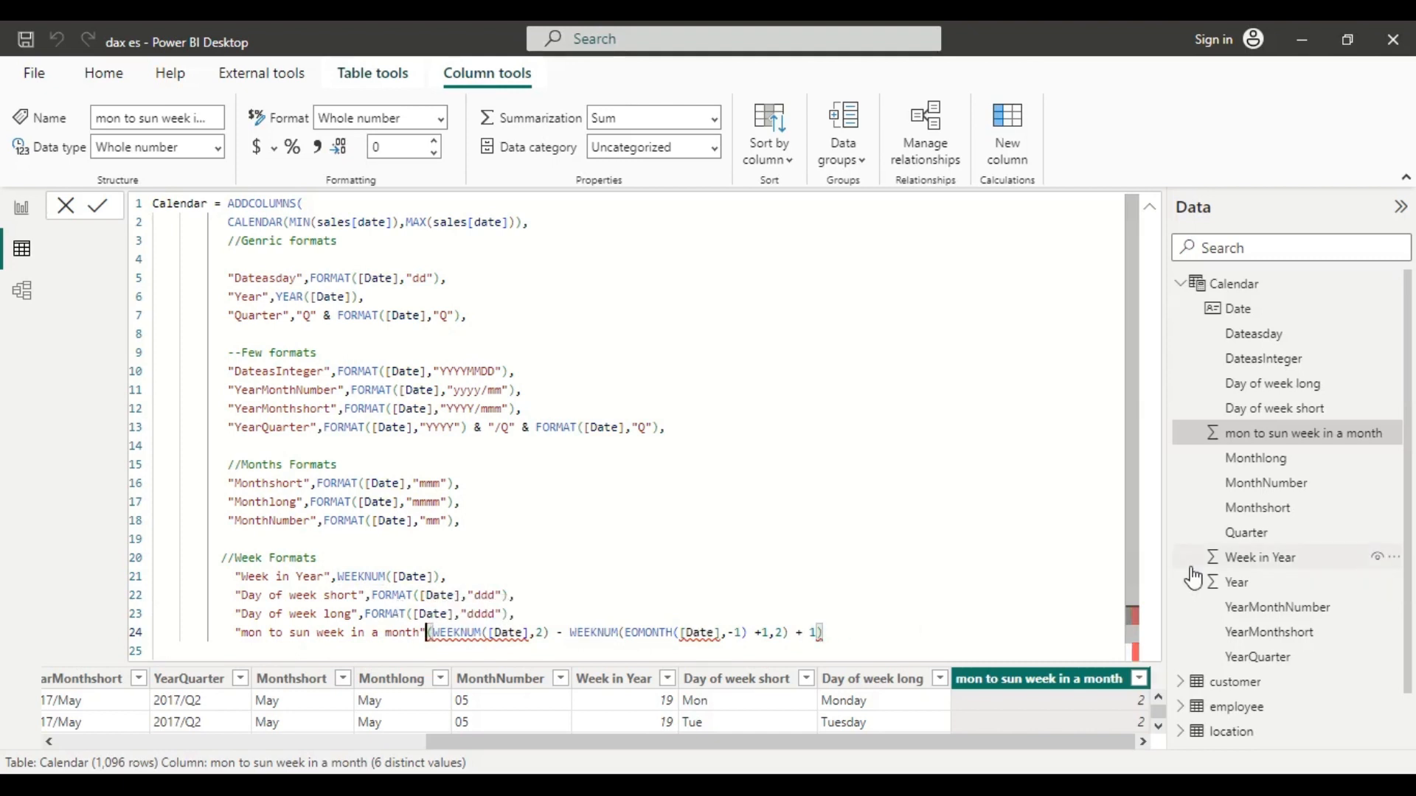
text(,)
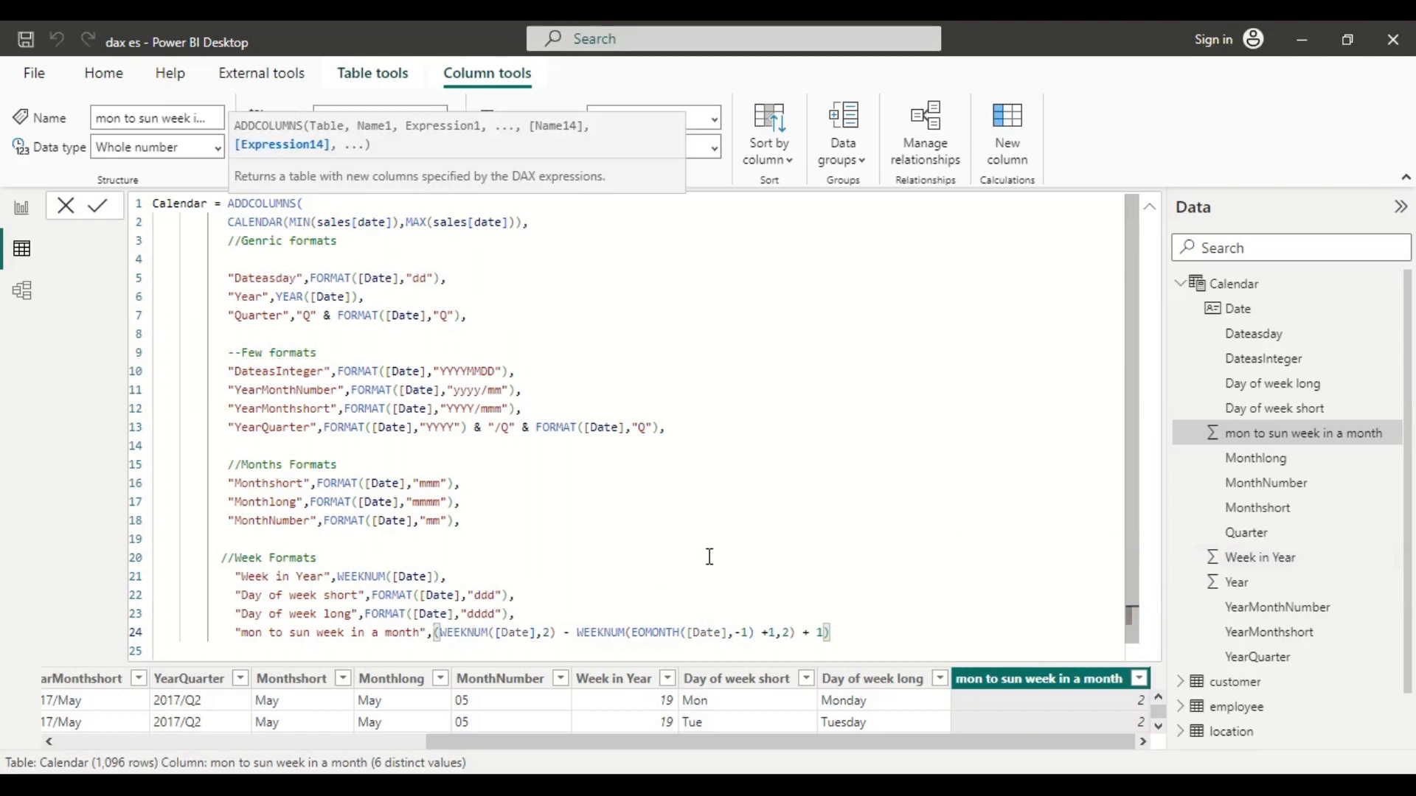
Step: Wrap the "mon to sun week in a month" expression in CONCATENATE with "WEEK" as the first text, and apply the formula
text(concat)
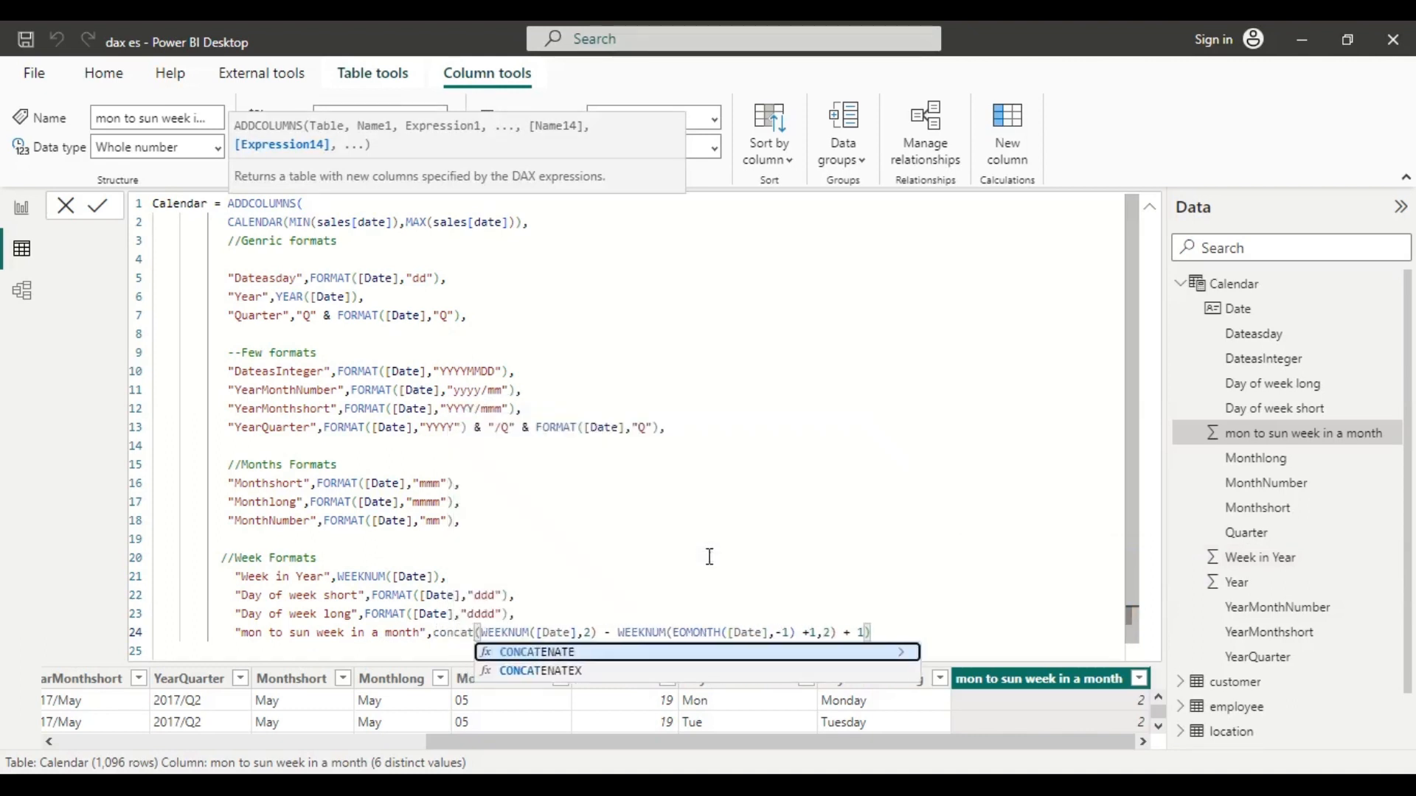
key(Tab)
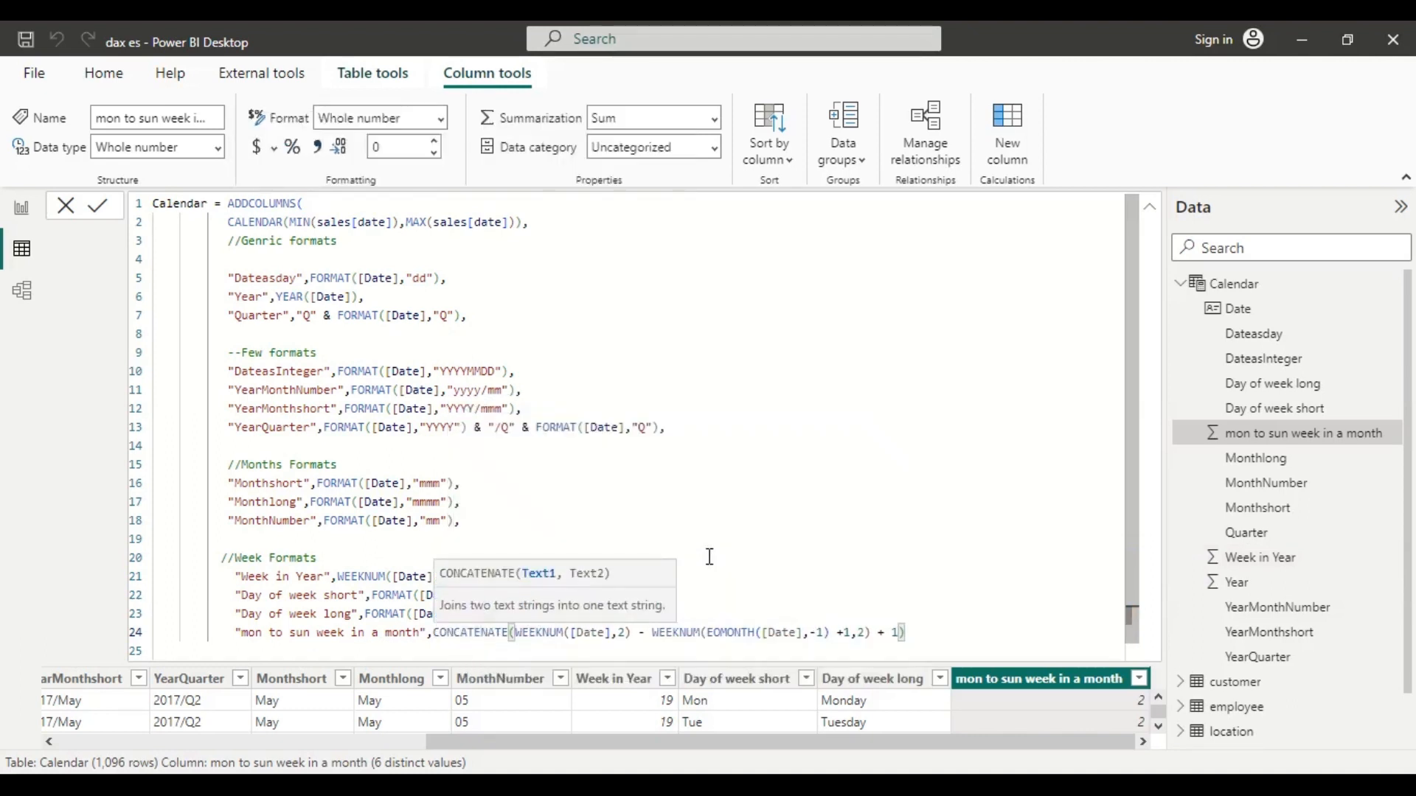
click(501, 633)
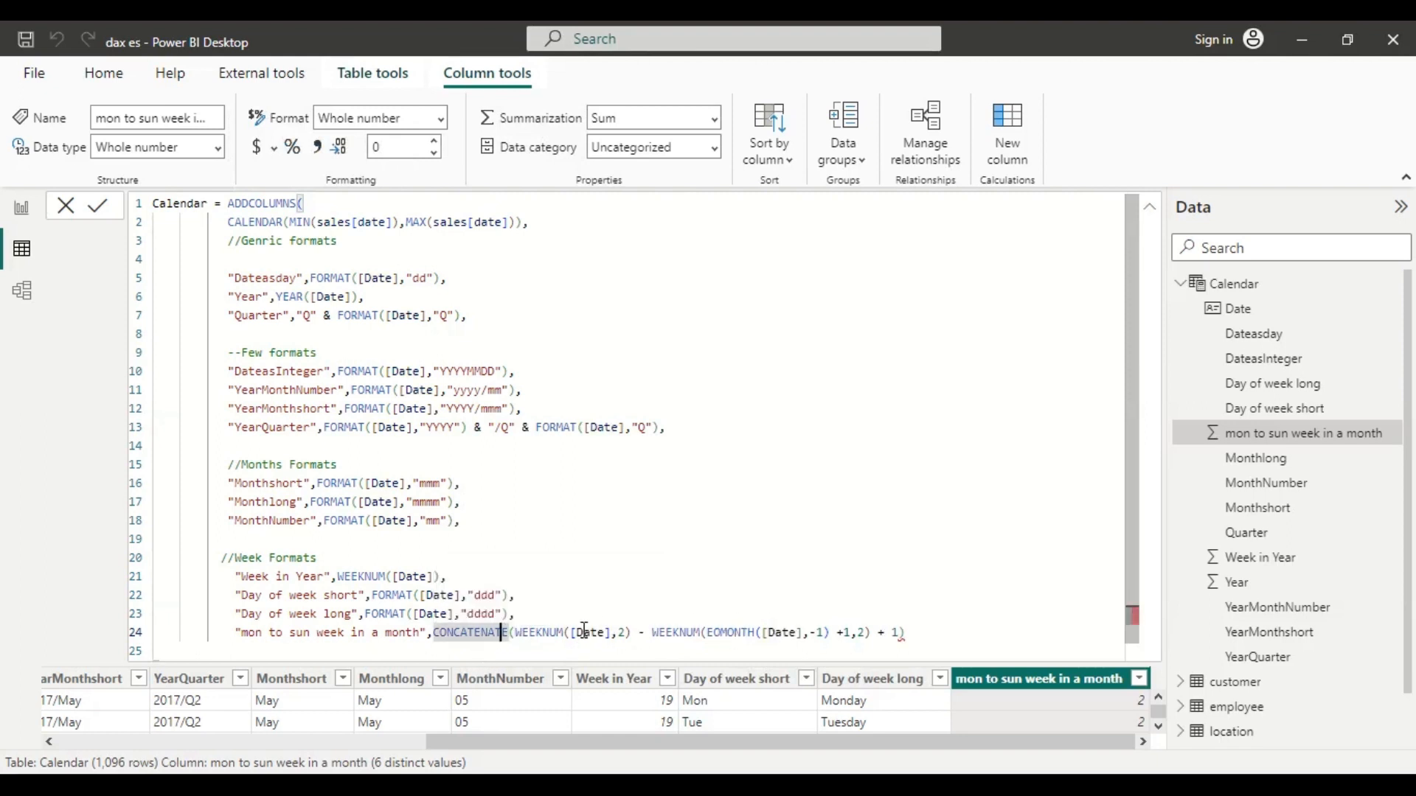
click(515, 633)
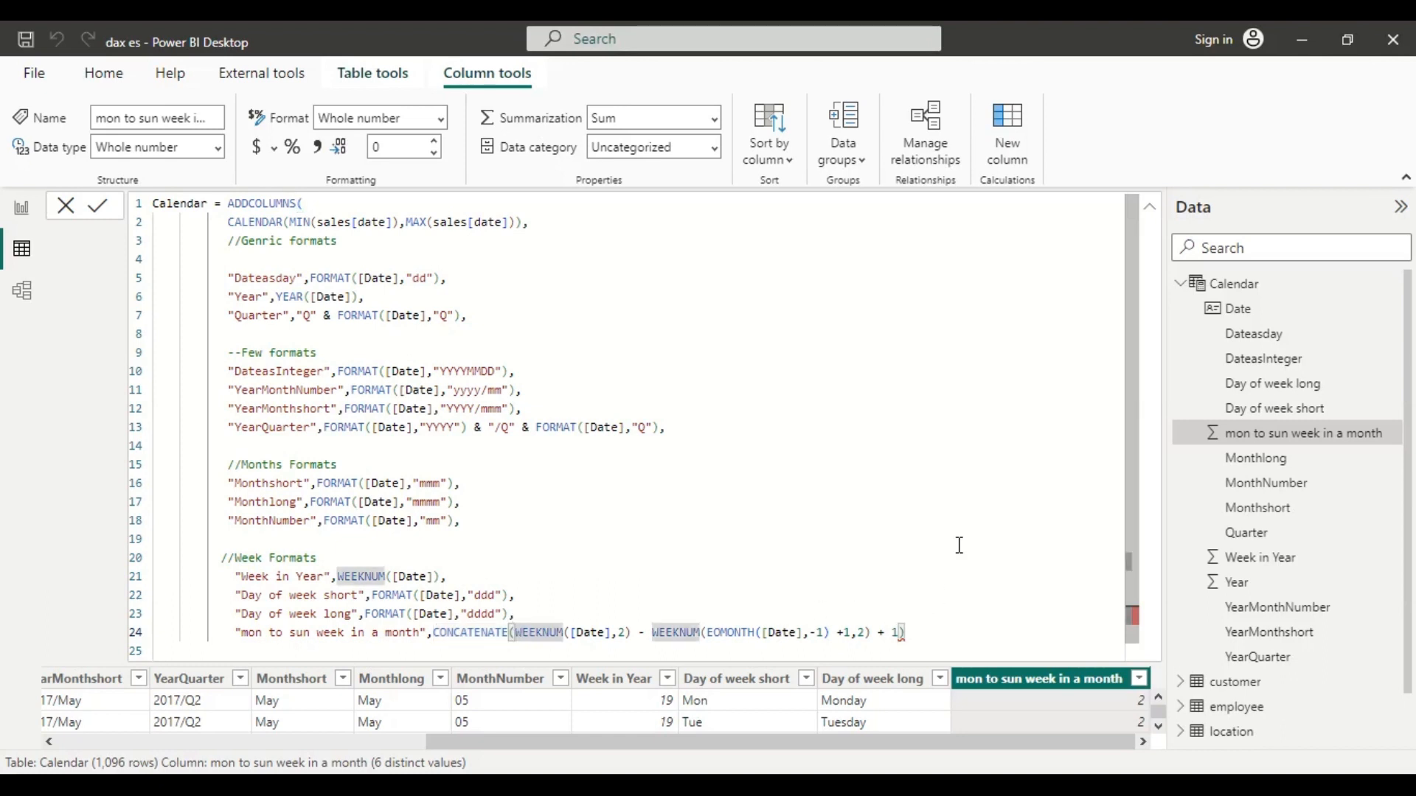
text(,)
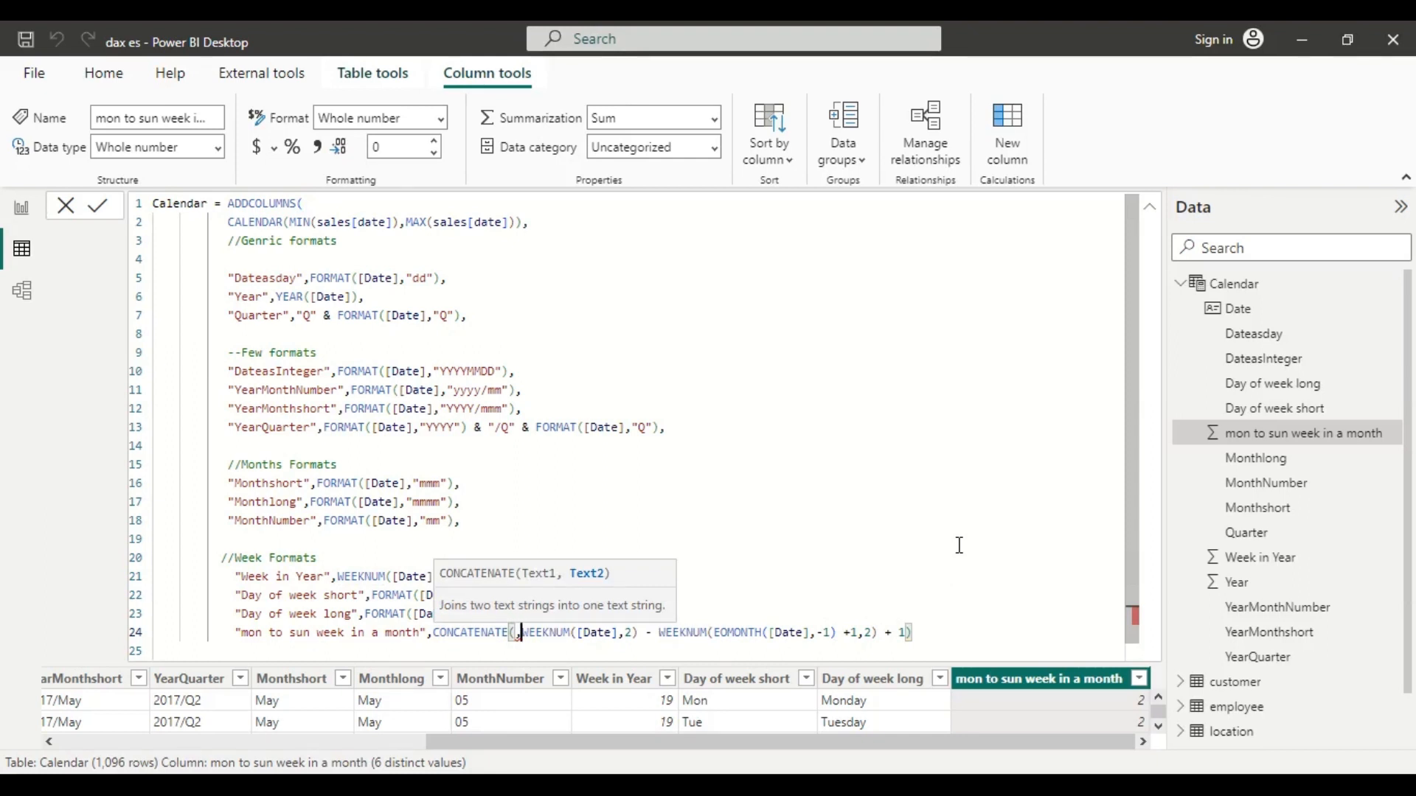
text(()
click(948, 626)
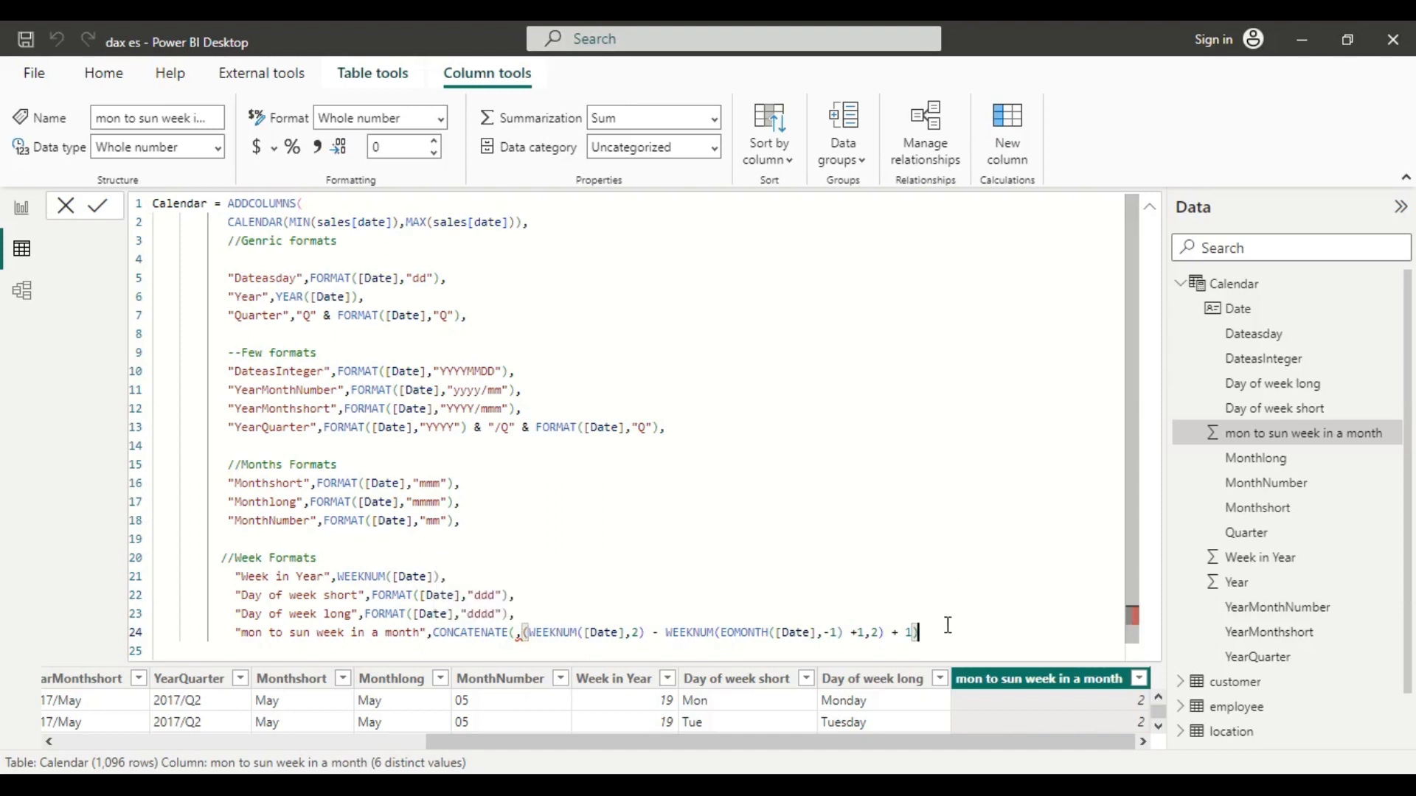
text())
text(")
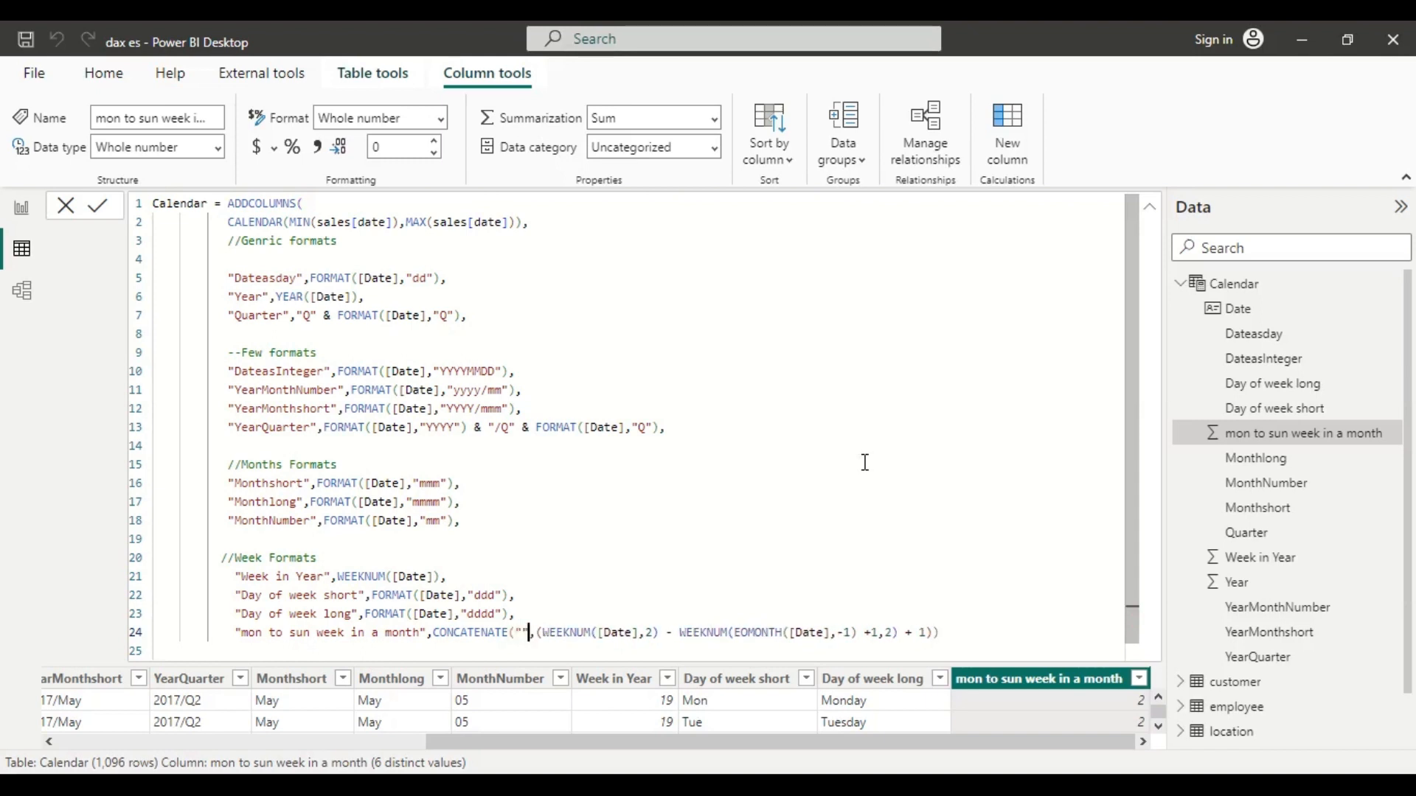
key(Left)
text(WEEK)
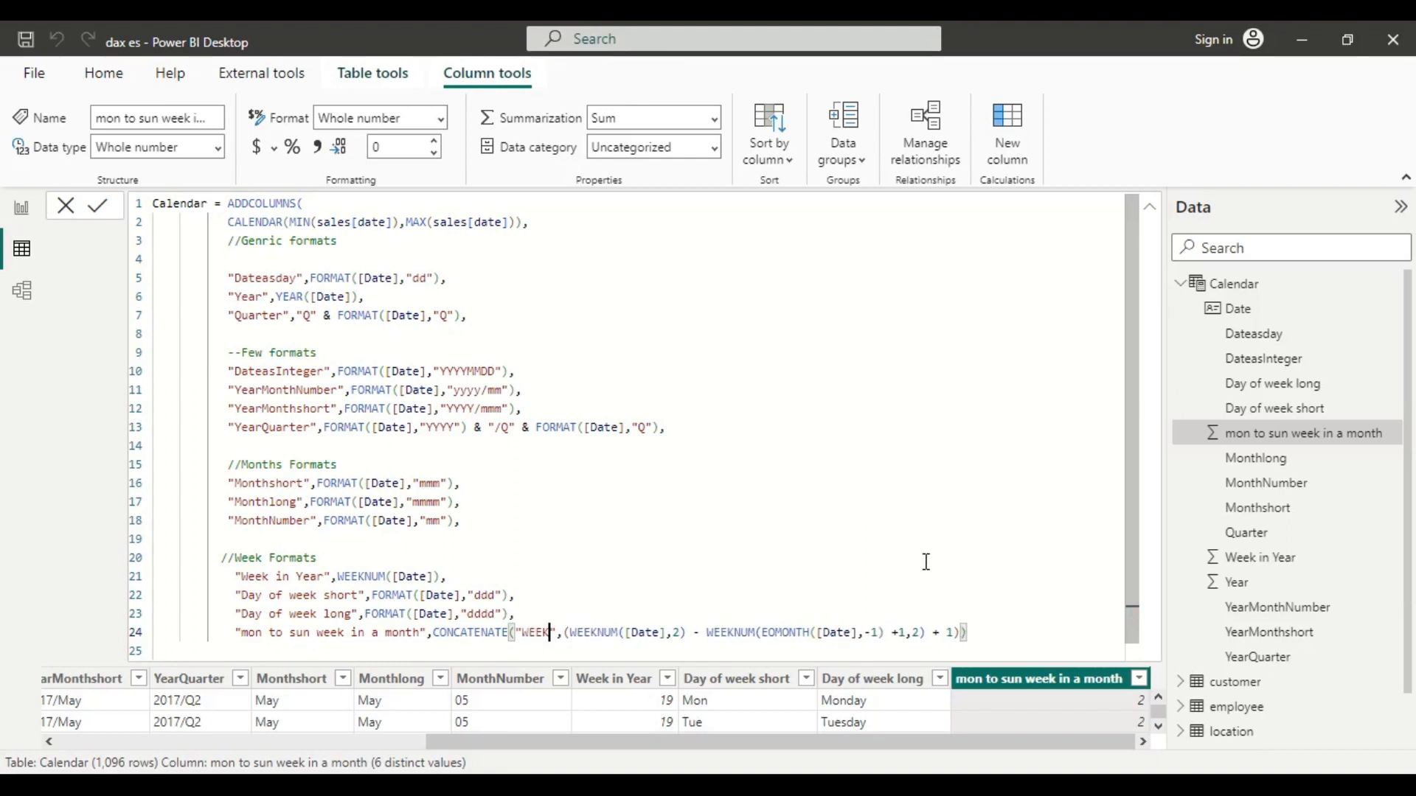
click(100, 209)
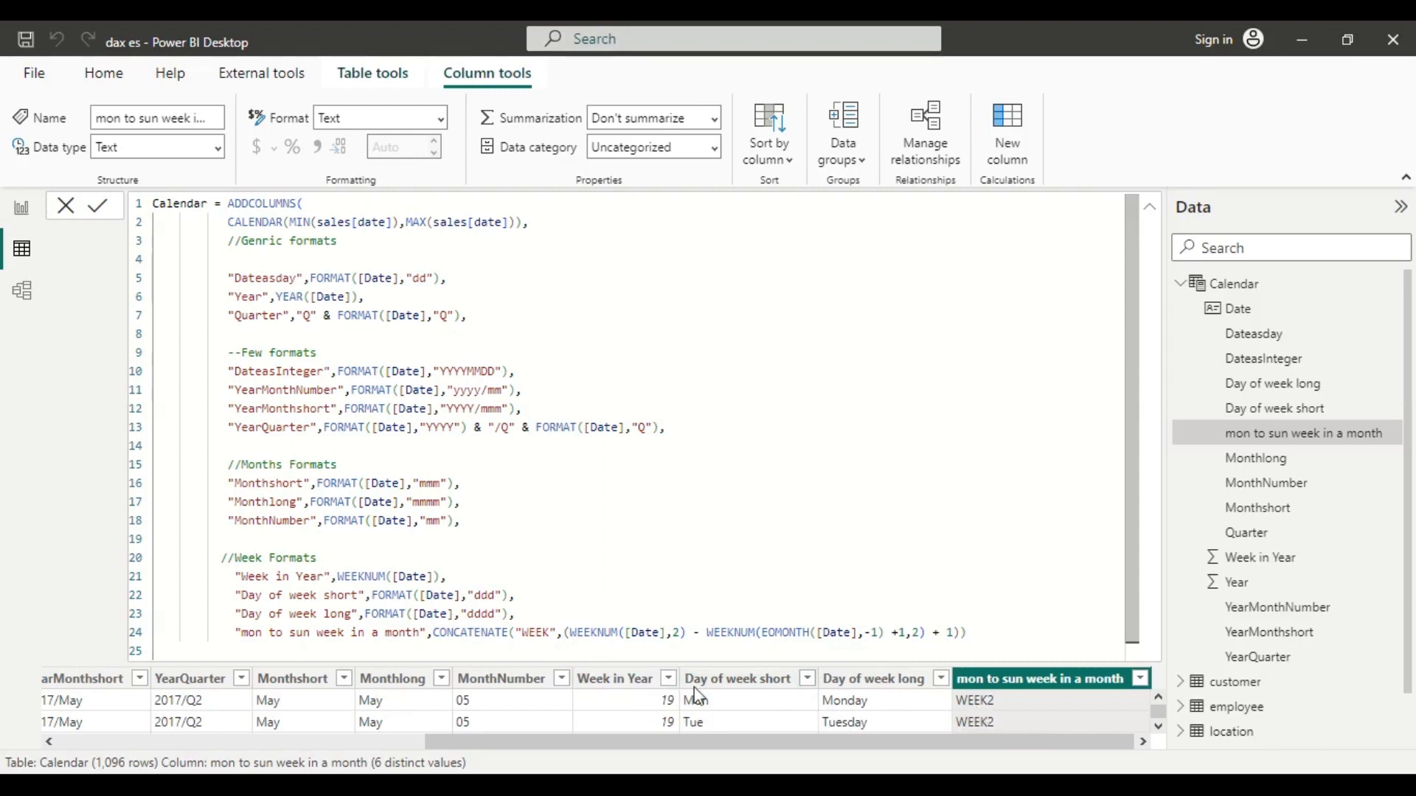
Step: Append & " " after "WEEK" in the CONCATENATE expression and apply the formula
click(558, 634)
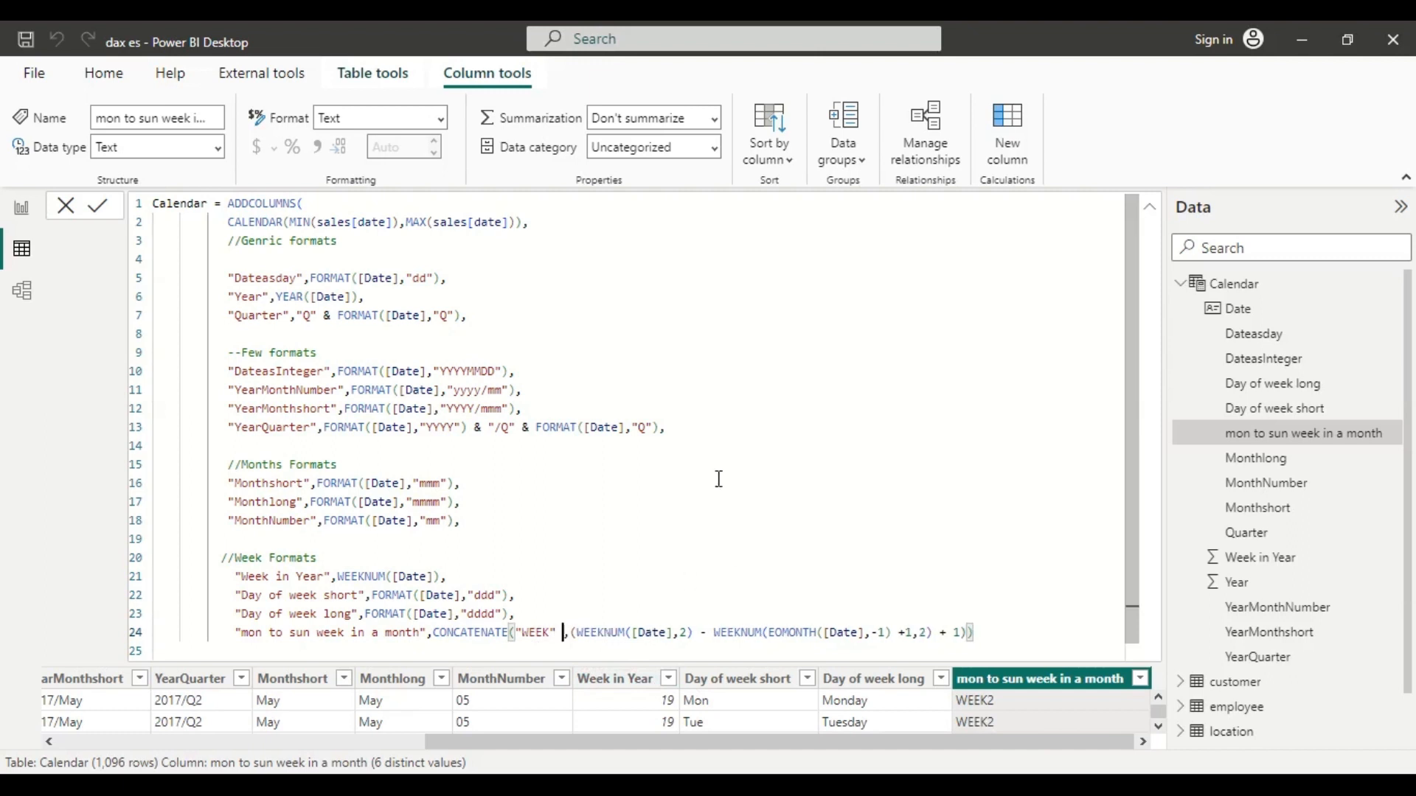
text(& )
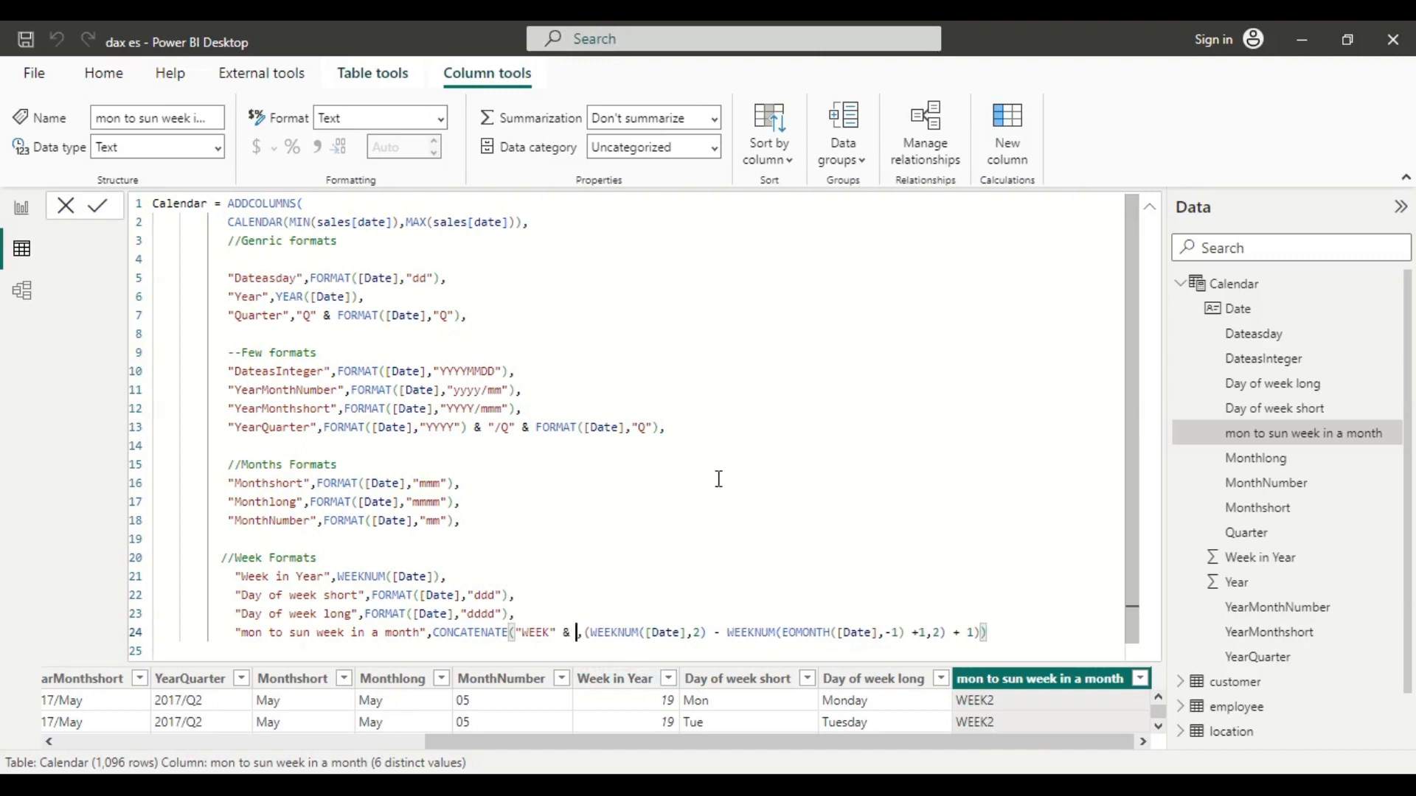
text(")
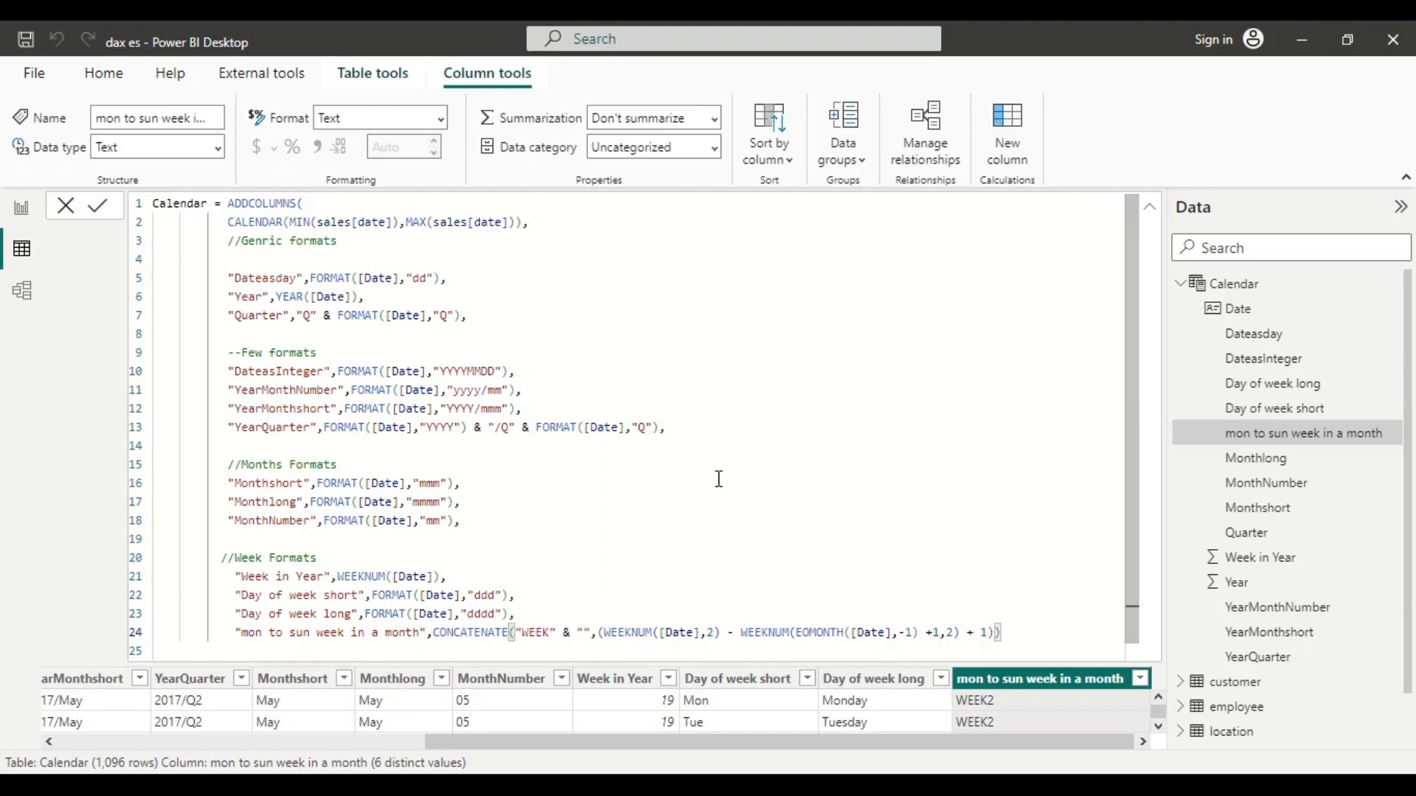
click(98, 214)
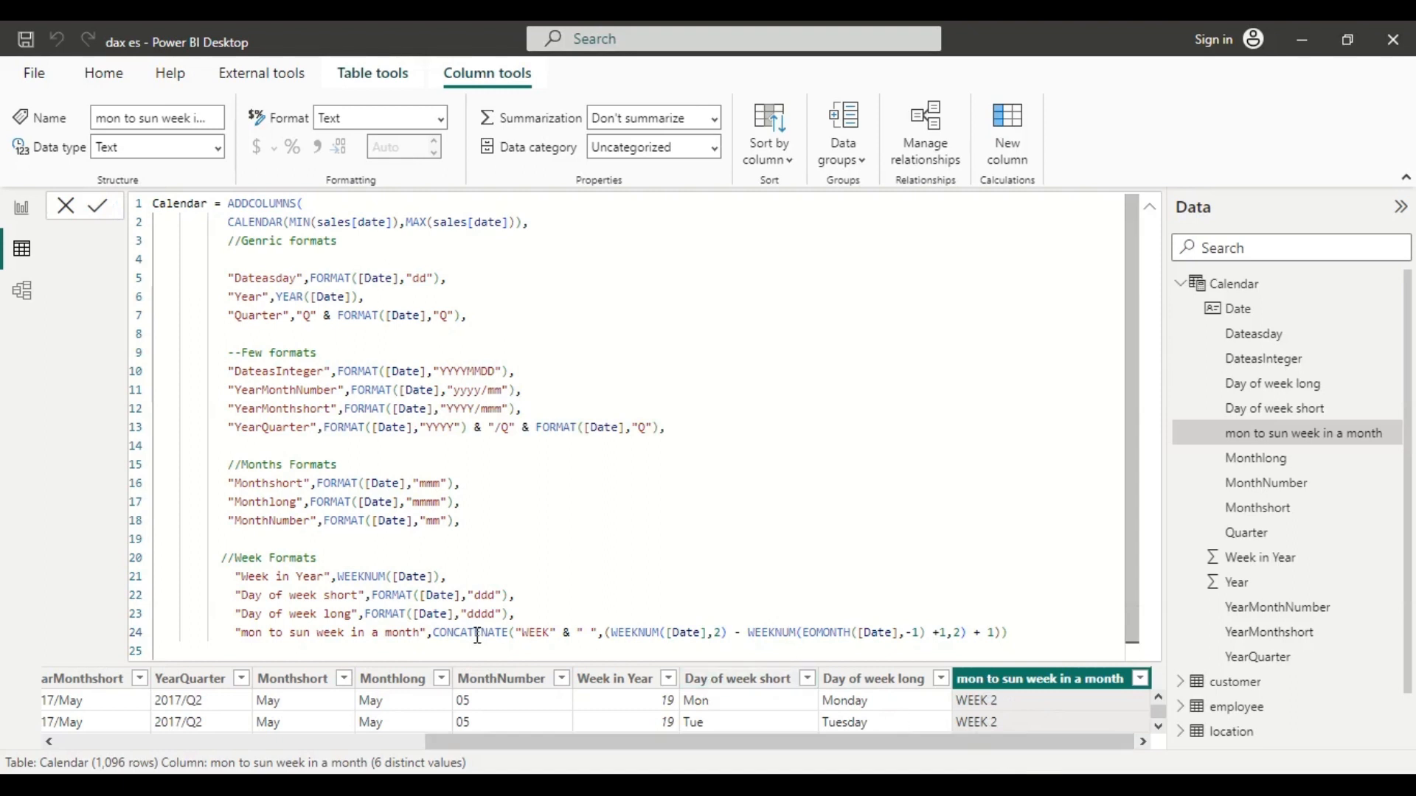
Step: Replace the space separator after "WEEK" with "-" and apply the formula
click(590, 632)
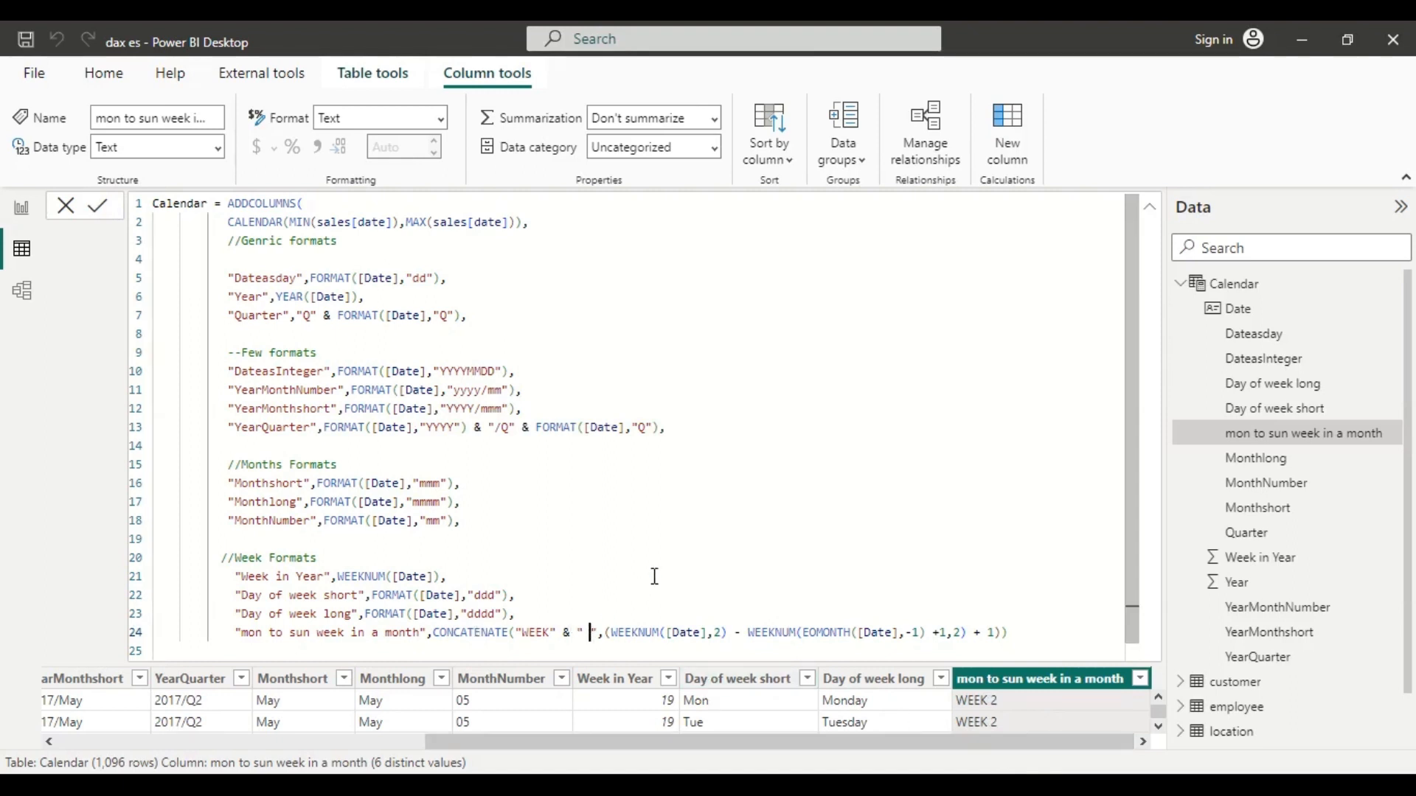
key(BackSpace)
text(-)
click(103, 209)
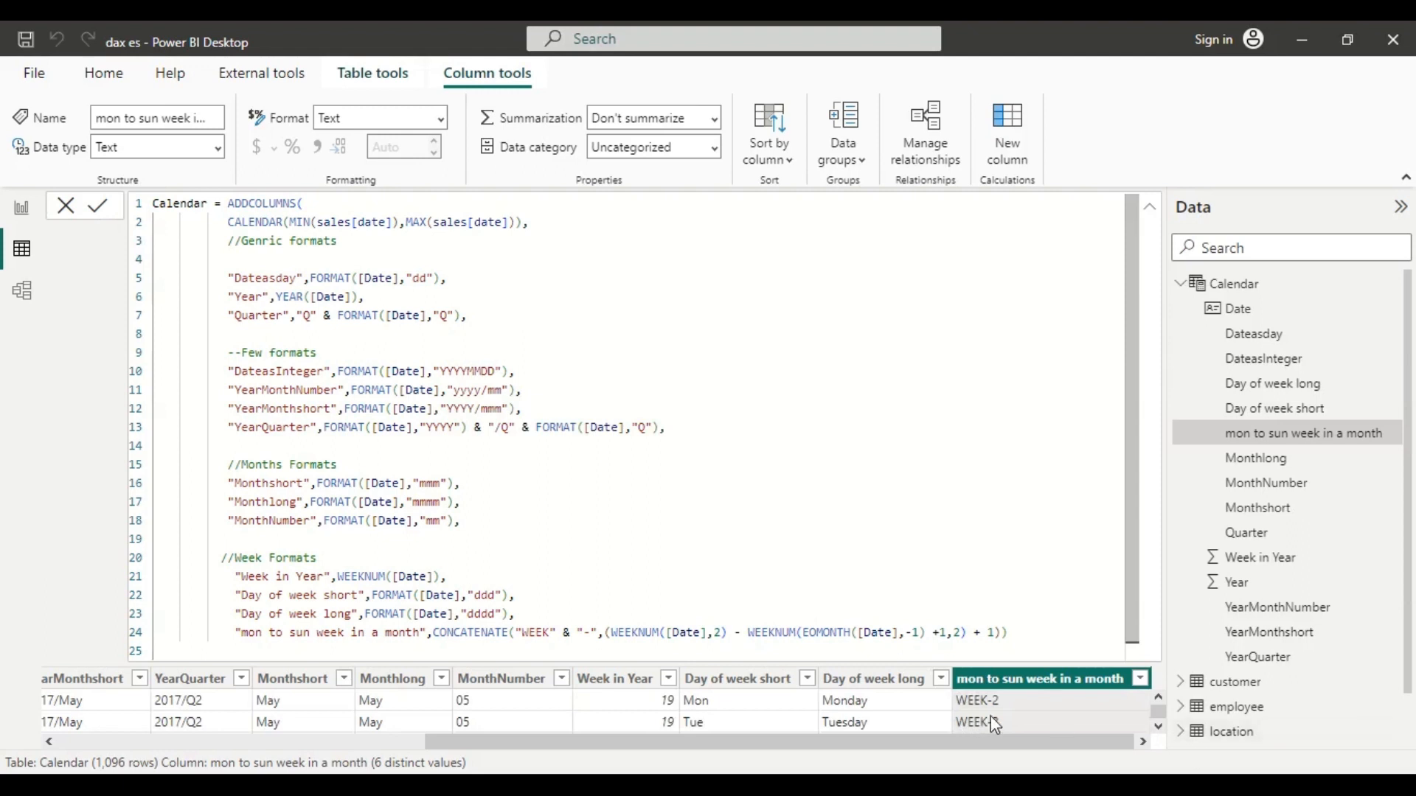
Step: Add two indented comment lines below the week formats, noting the April to March Fiscal Year and that values can be tweaked per country's calendar
scroll(1020, 588, down, 2)
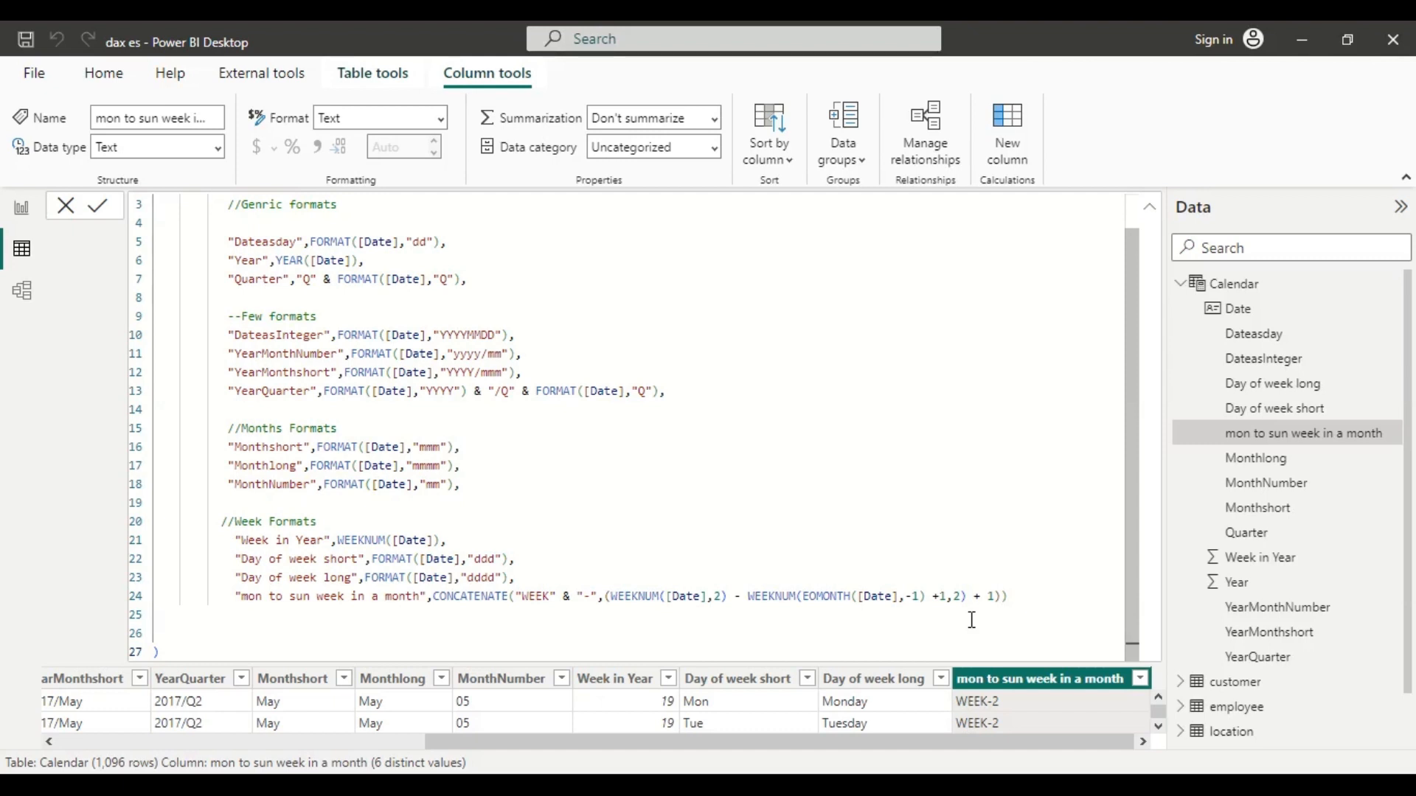
text(//Specific to India and countries whose Fiscal Year does not follow Calendar year and is from April to March //You can tweak the values accordingly for your Countries Calendar)
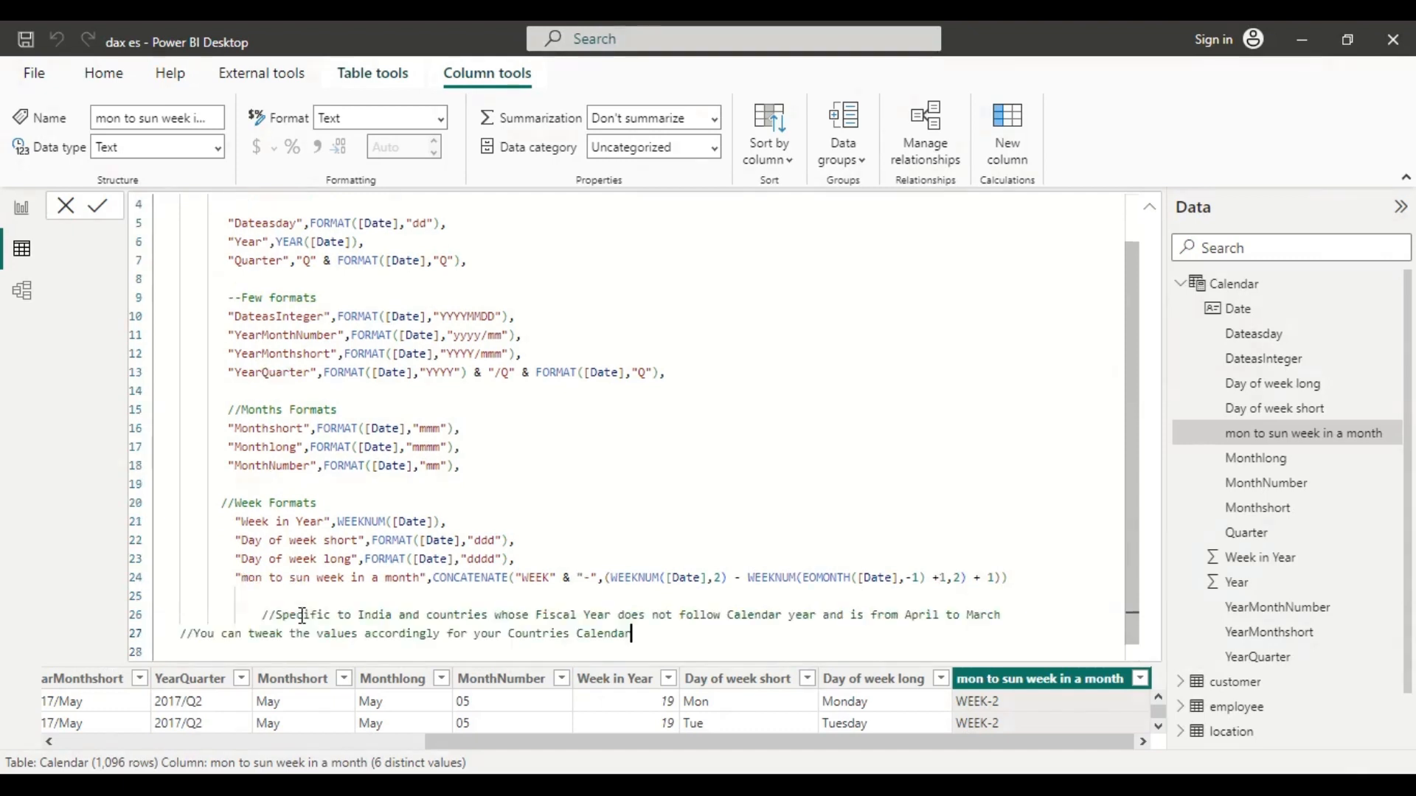
click(179, 635)
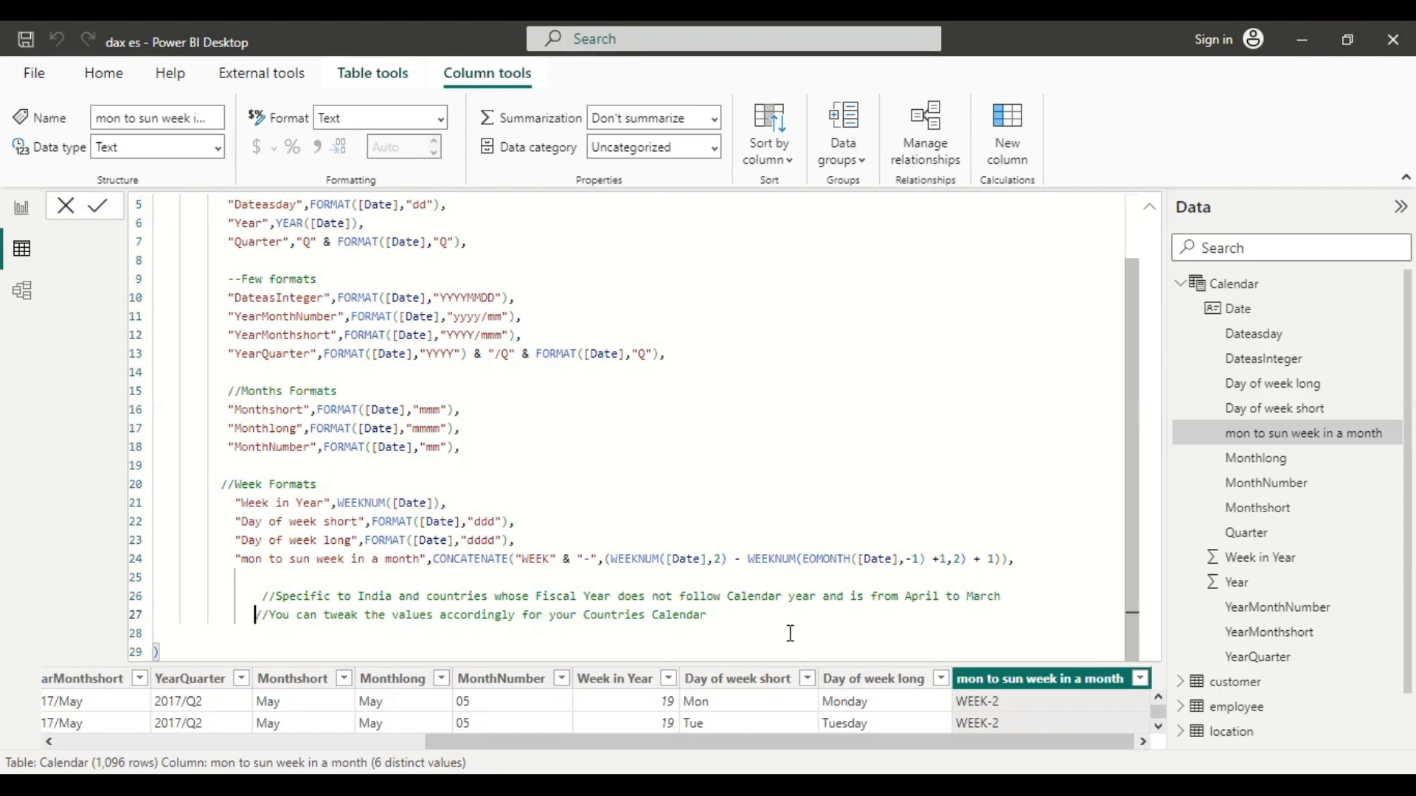
Step: Add a "Fiscal Year" column below the comments and start its expression with an IF function continued on a new line
click(481, 636)
text("Fiscal Year)
key(Right)
text(,)
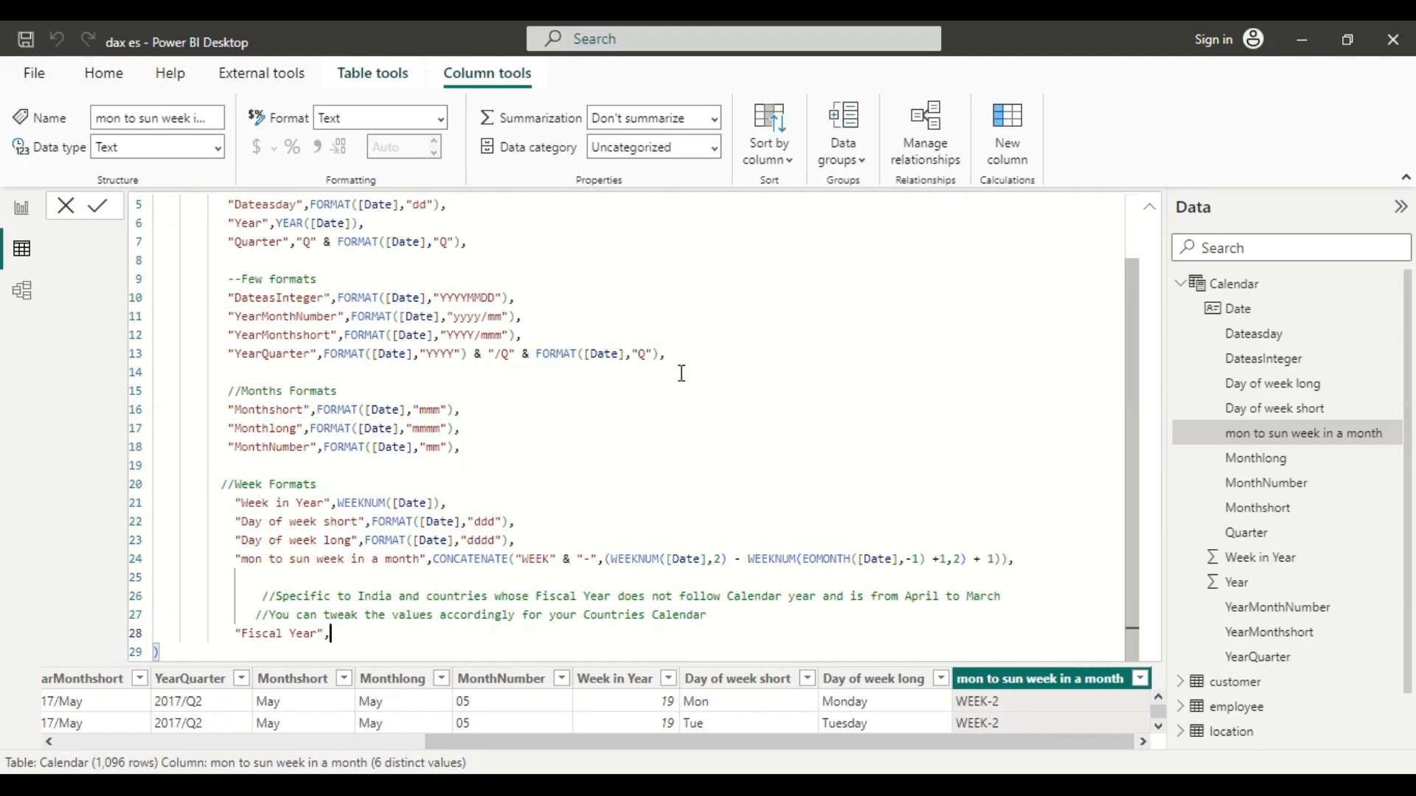
text(IF()
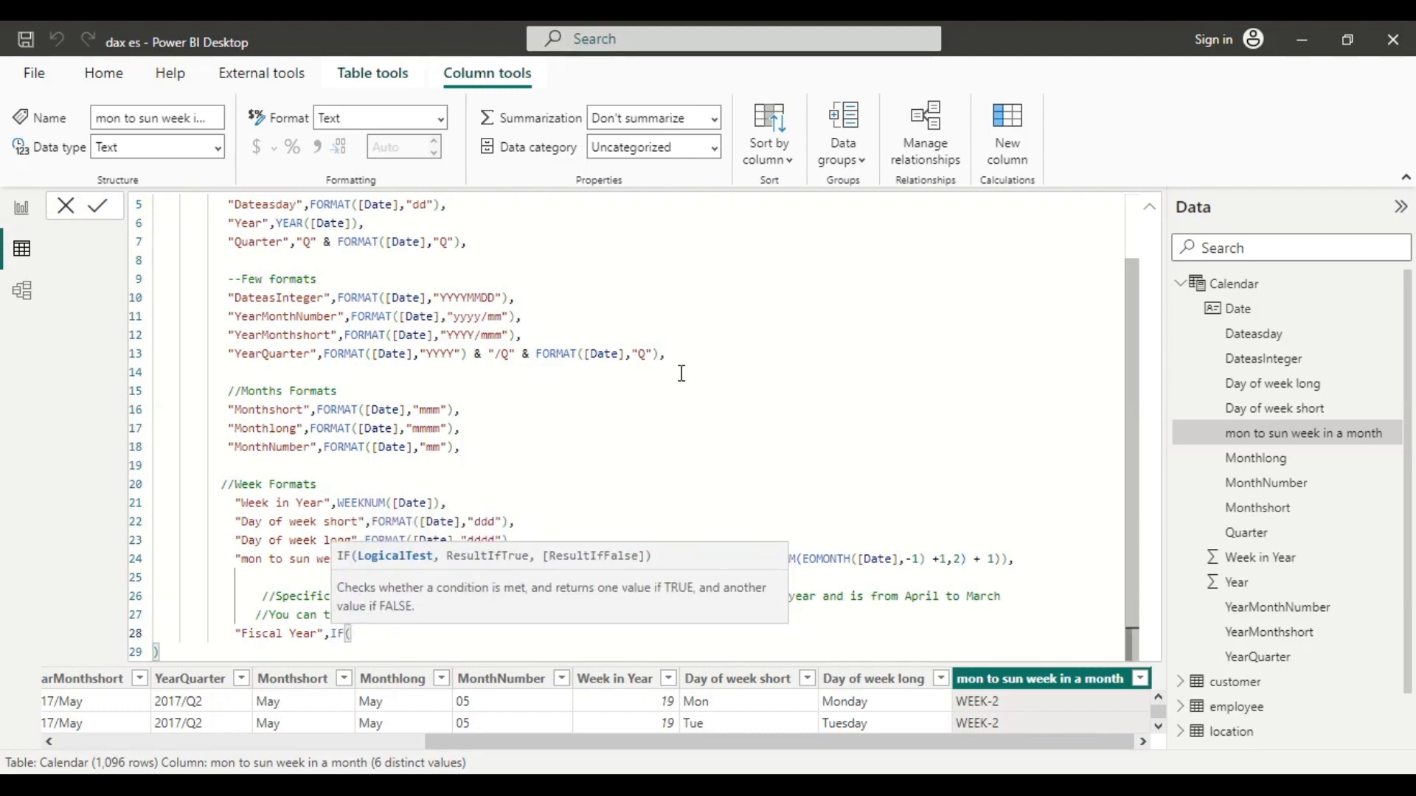
key(shift+Return)
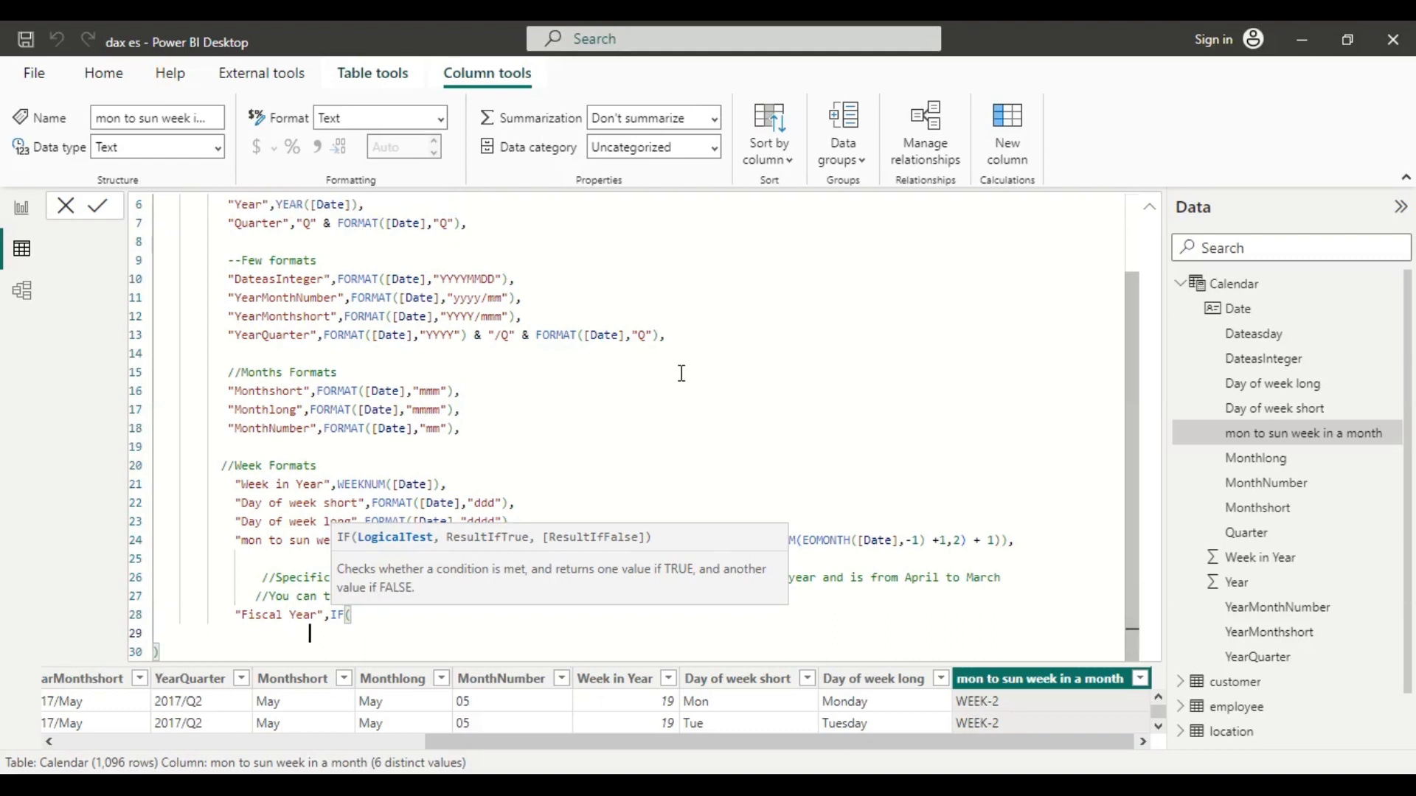
Step: Enter MONTH([Date]) <=3 as the logical test of the "Fiscal Year" IF function, followed by a new line
text(month)
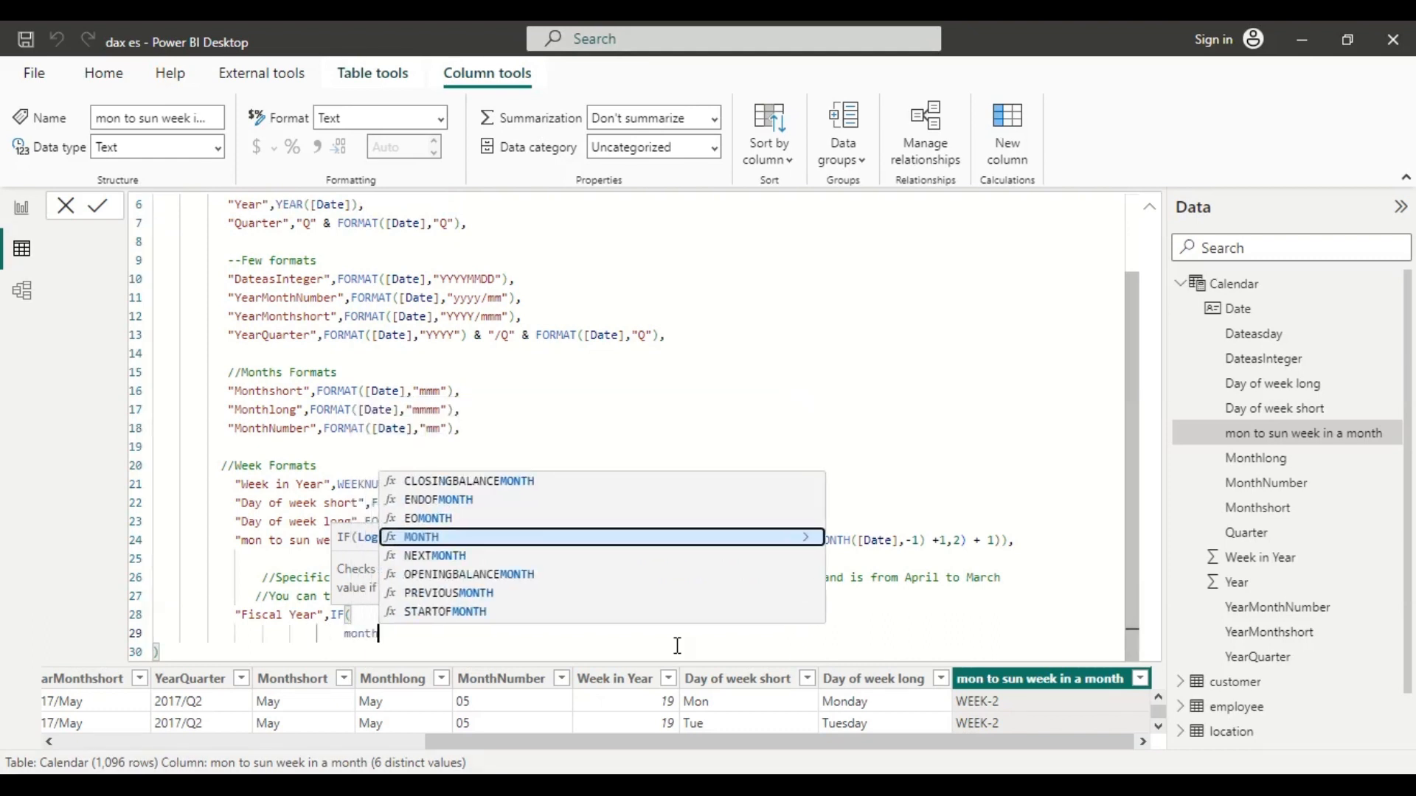
key(Tab)
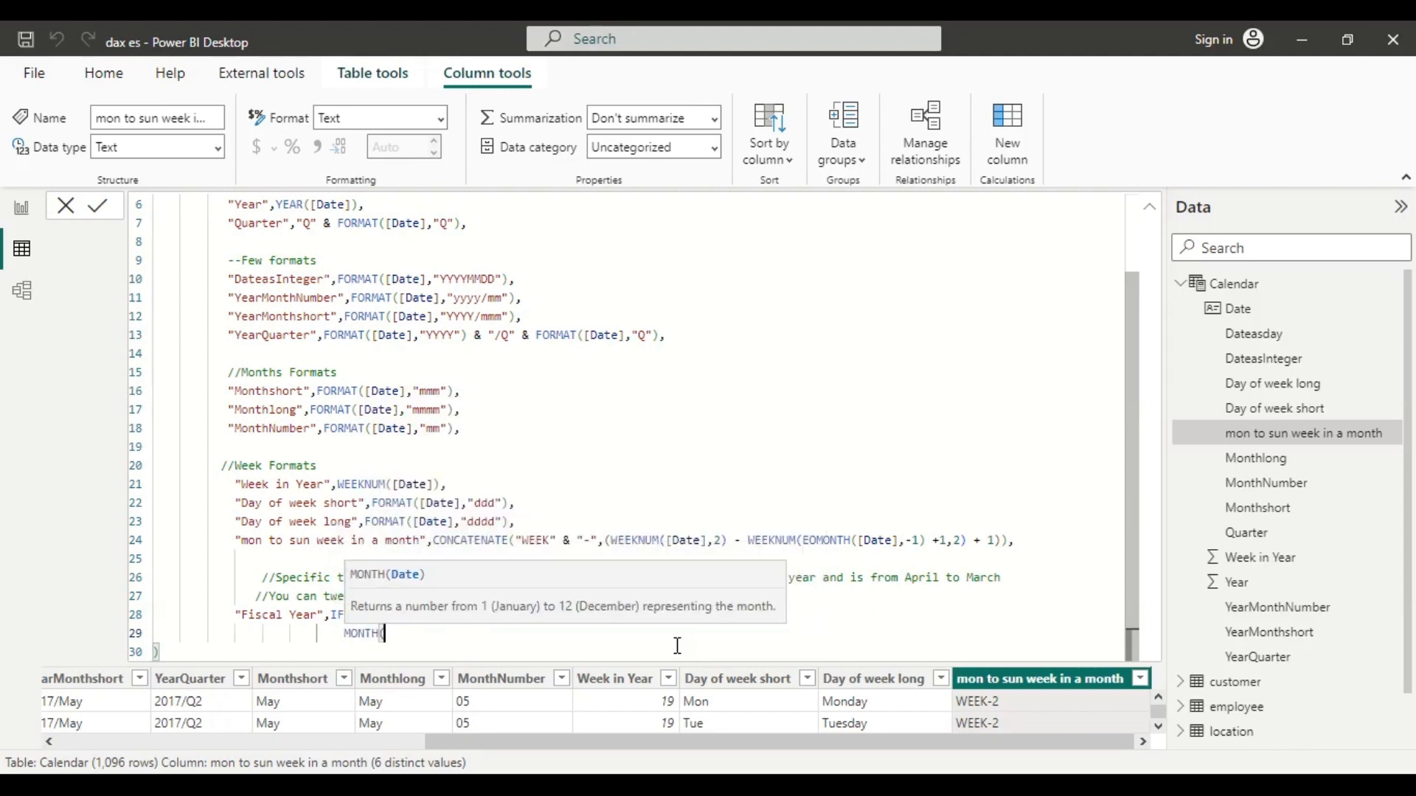
text([d)
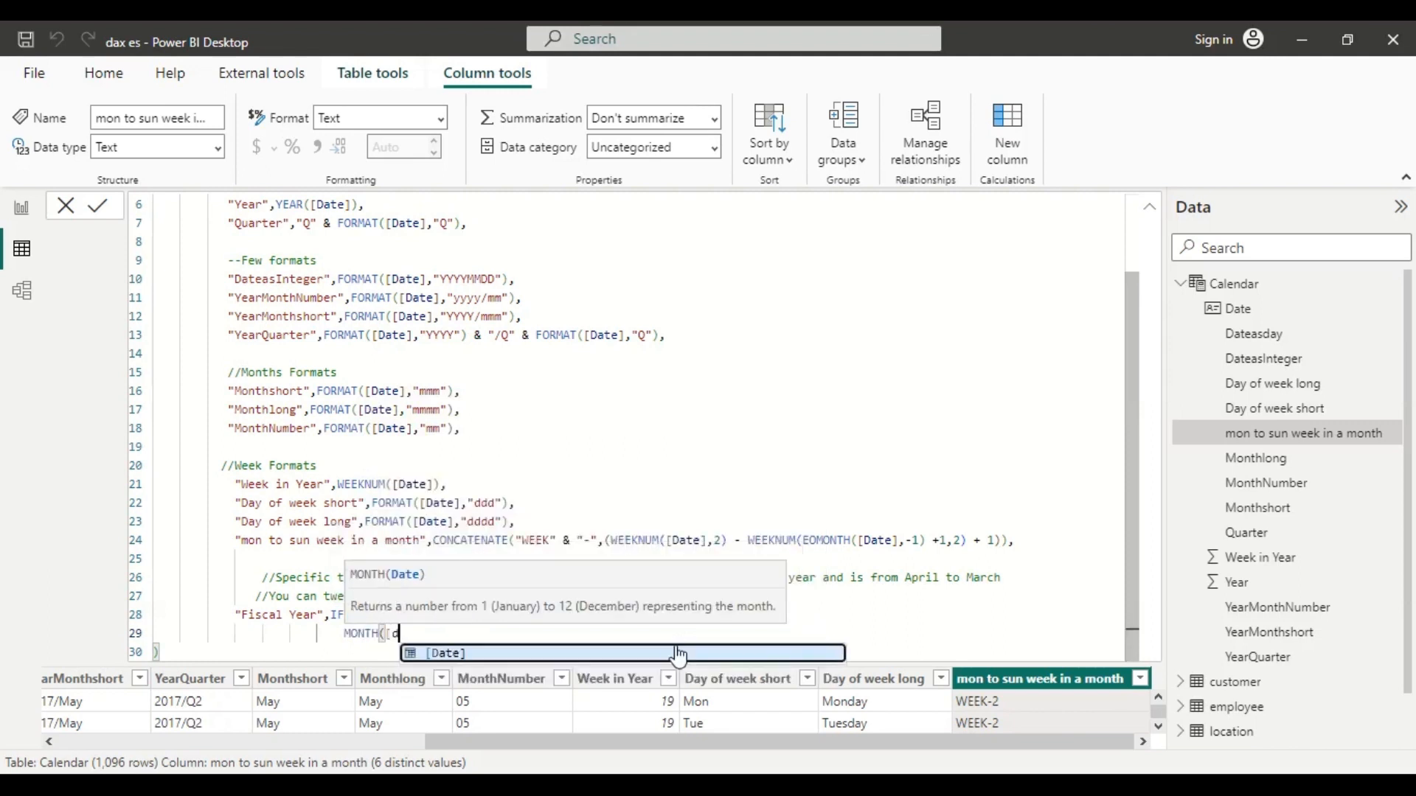
key(Tab)
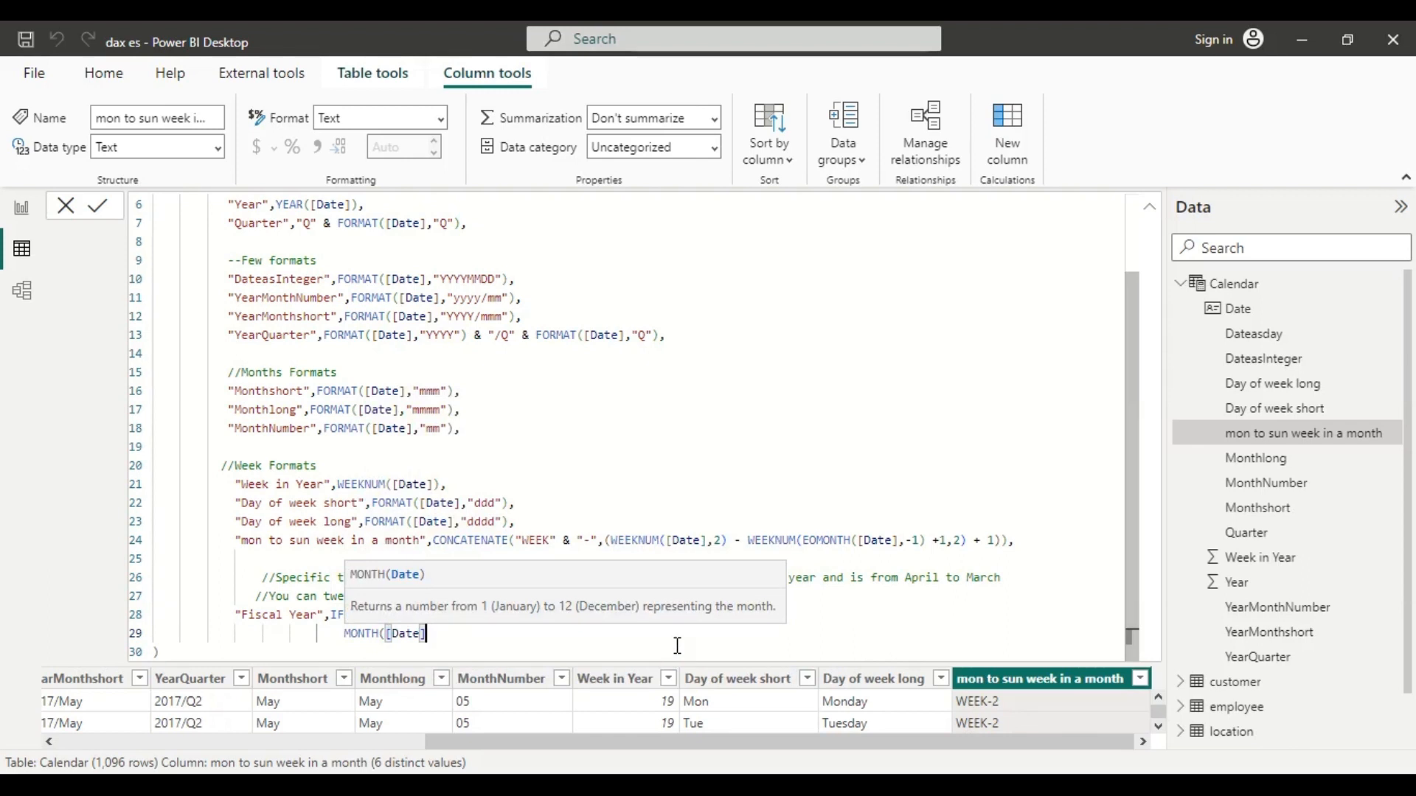
text() )
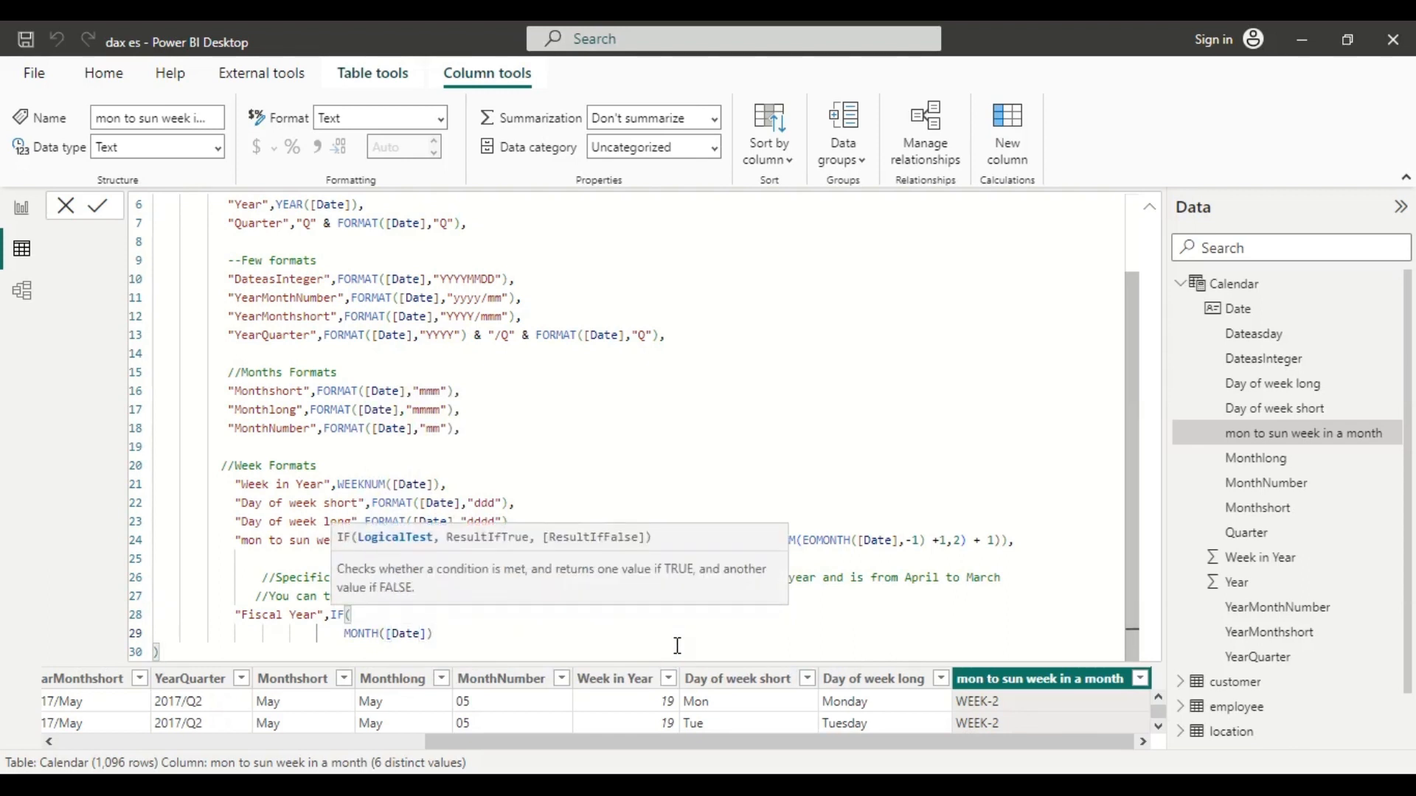
text(<=3,)
key(shift+Return)
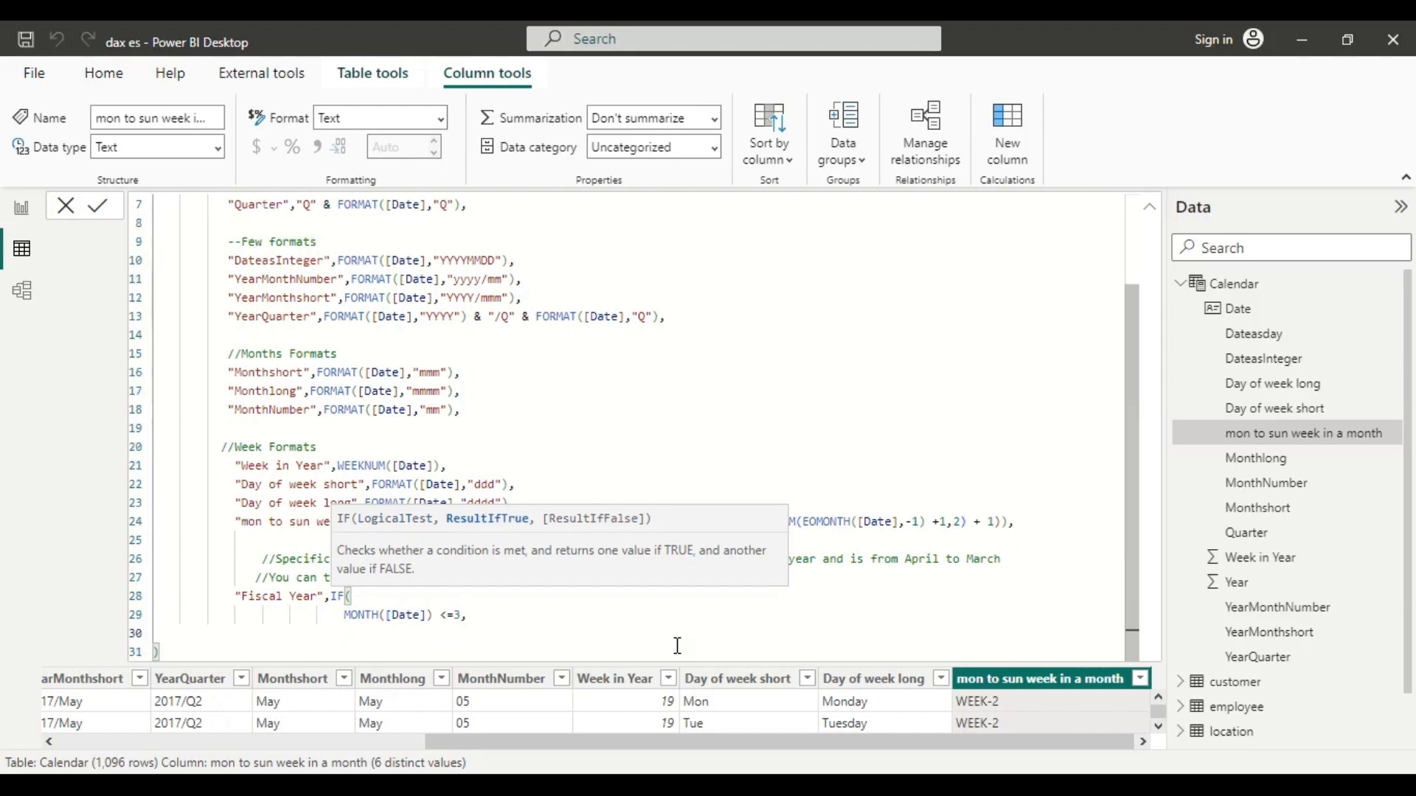
Step: Enter FORMAT([Date],"YYYY") as the true result of the "Fiscal Year" IF function
text(forma)
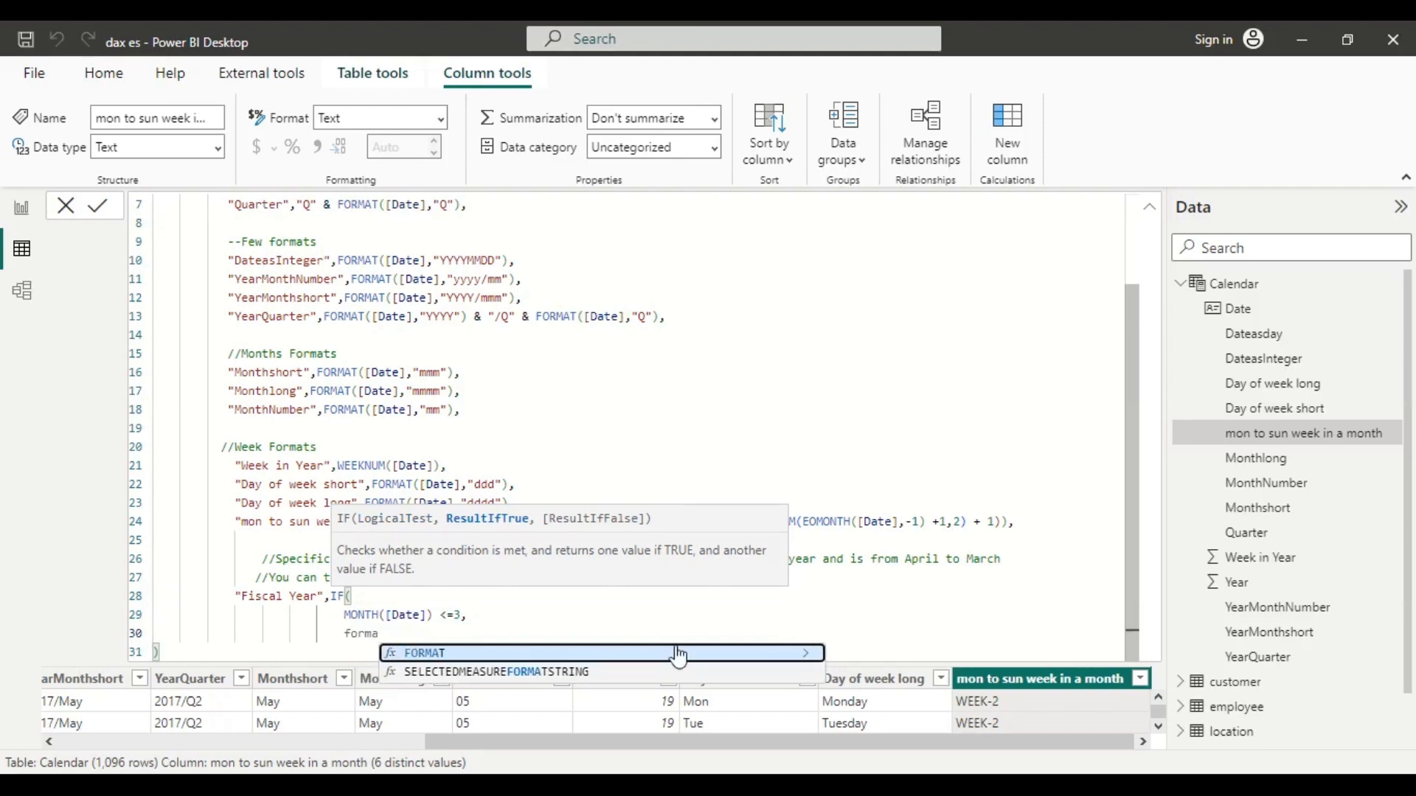
click(678, 653)
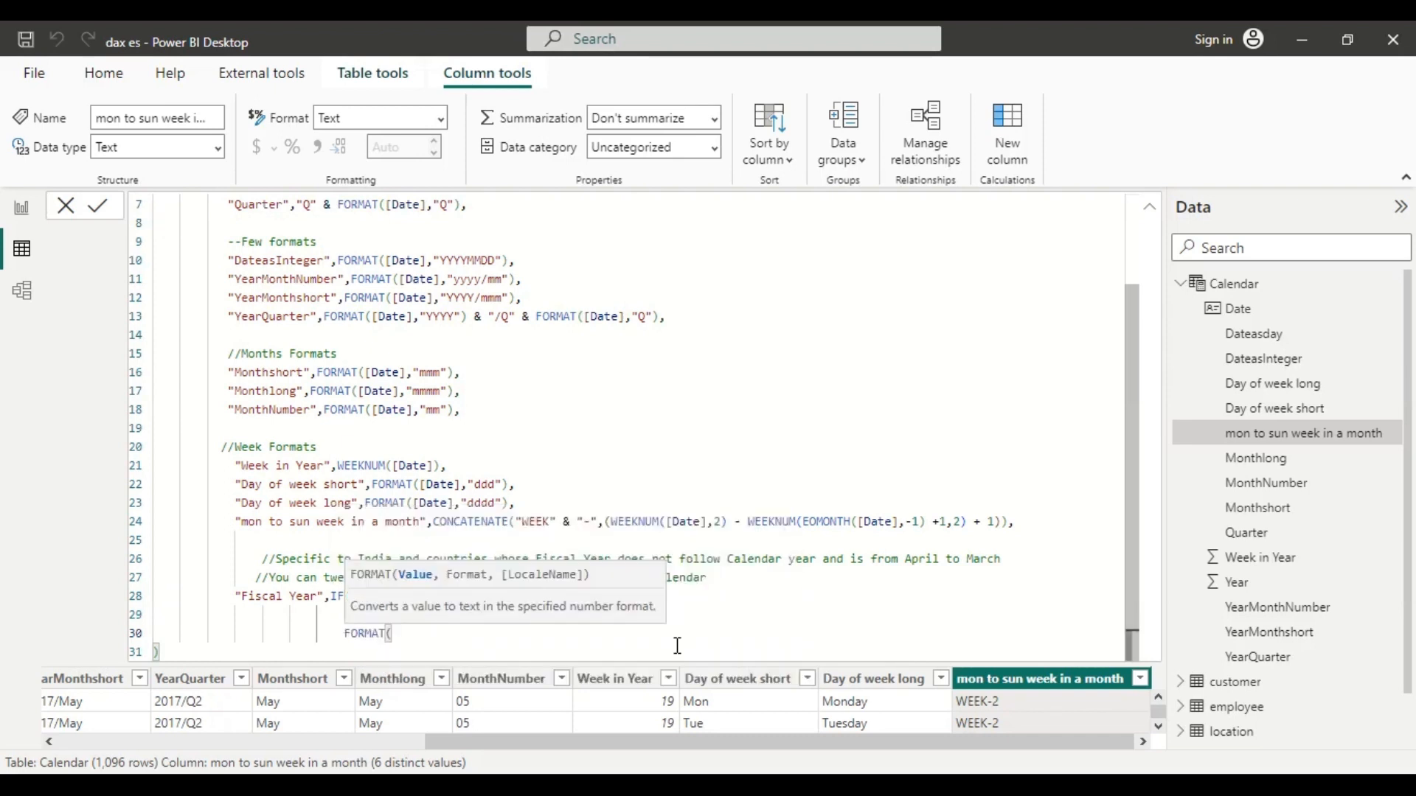
text([)
click(679, 654)
text(,"YYYY)
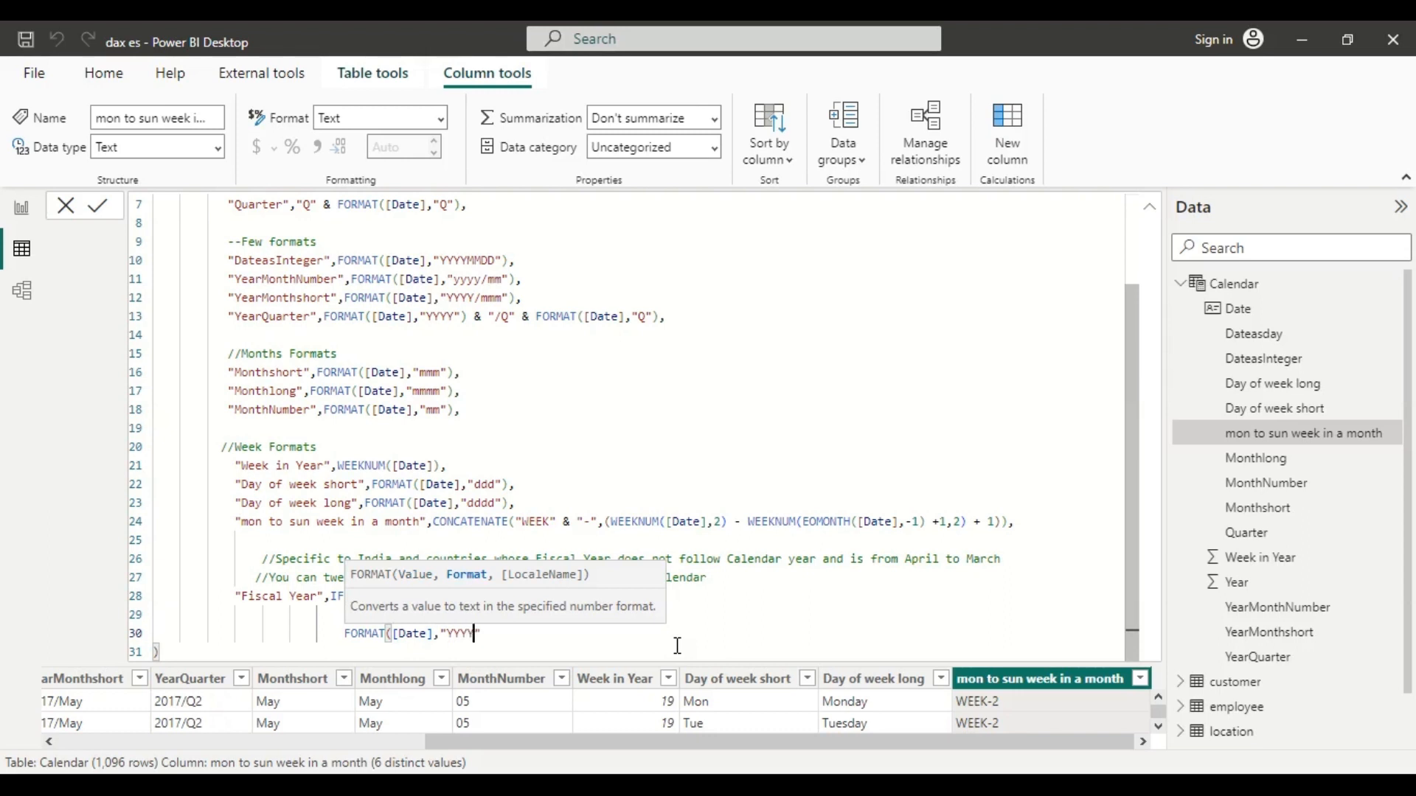
click(504, 632)
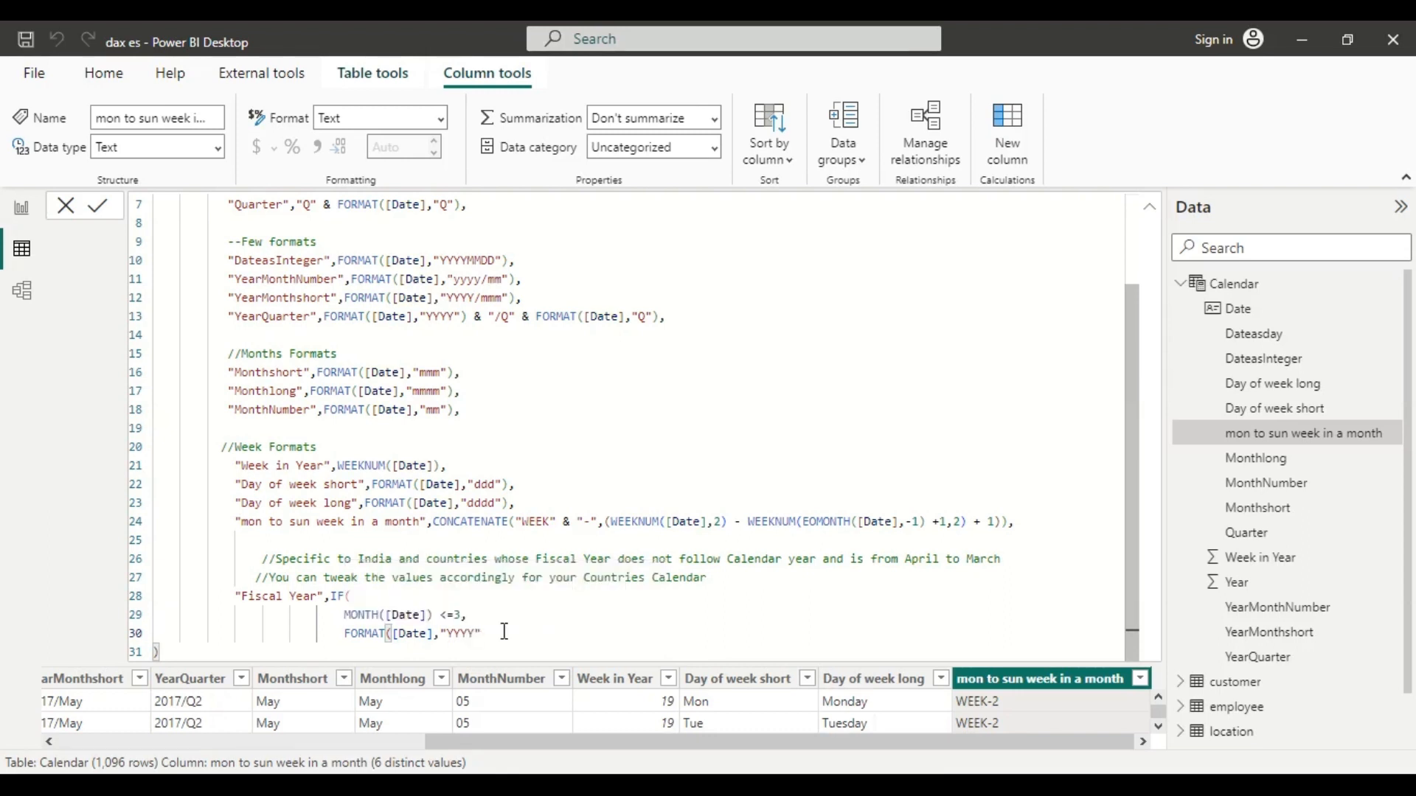
text())
Step: Wrap the FORMAT expression of the "Fiscal Year" true result in VALUE and subtract 1 from the year, giving VALUE(FORMAT([Date],"YYYY")-1)
click(344, 631)
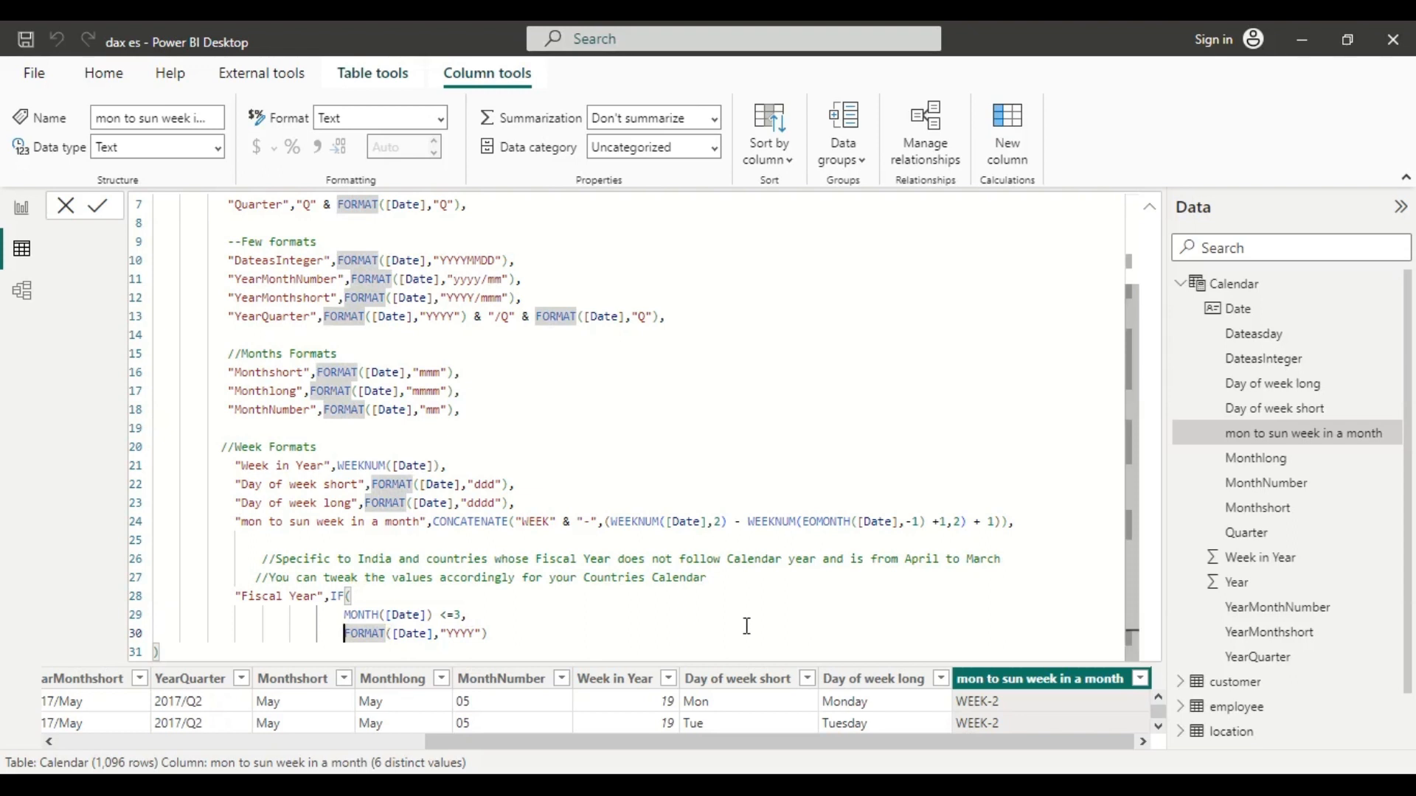
text(()
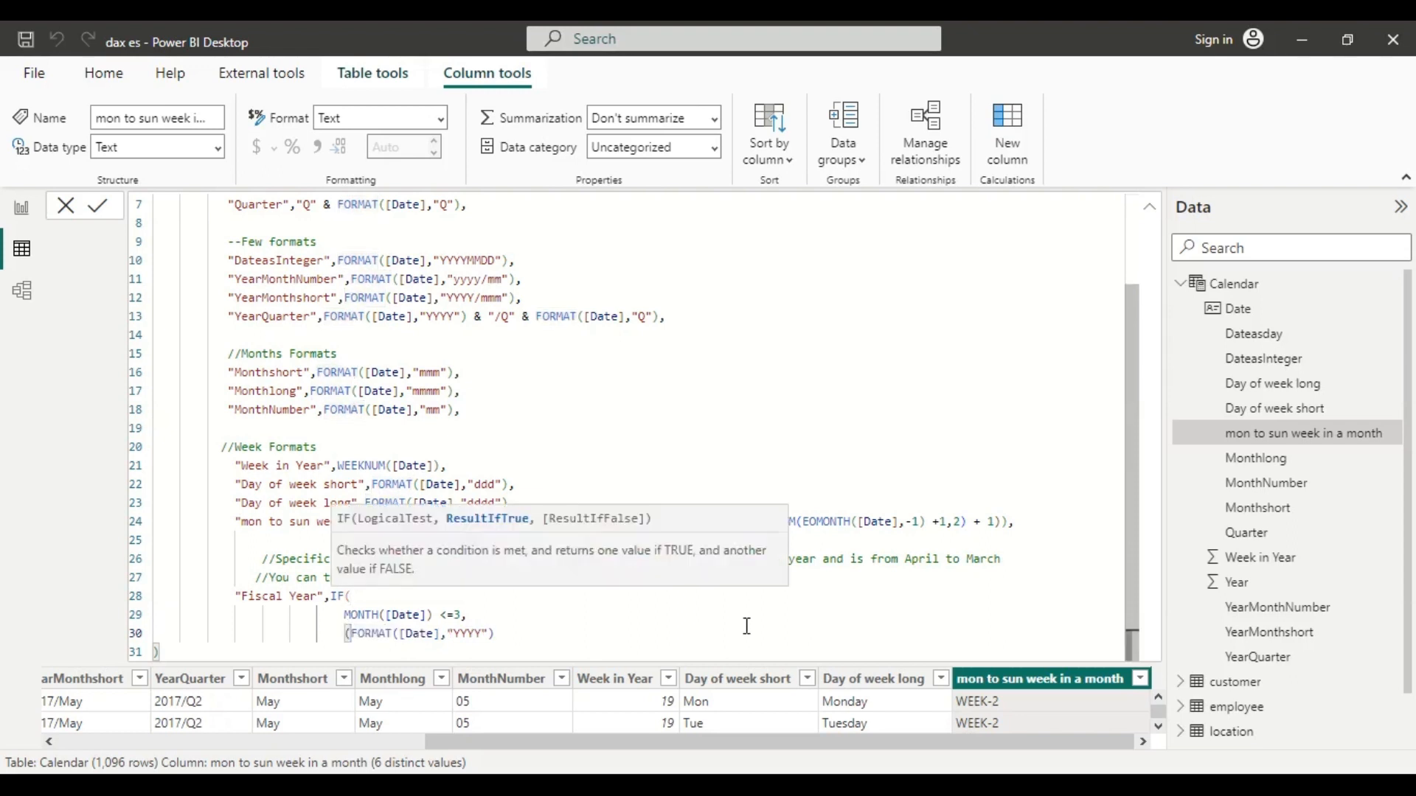
click(518, 635)
text())
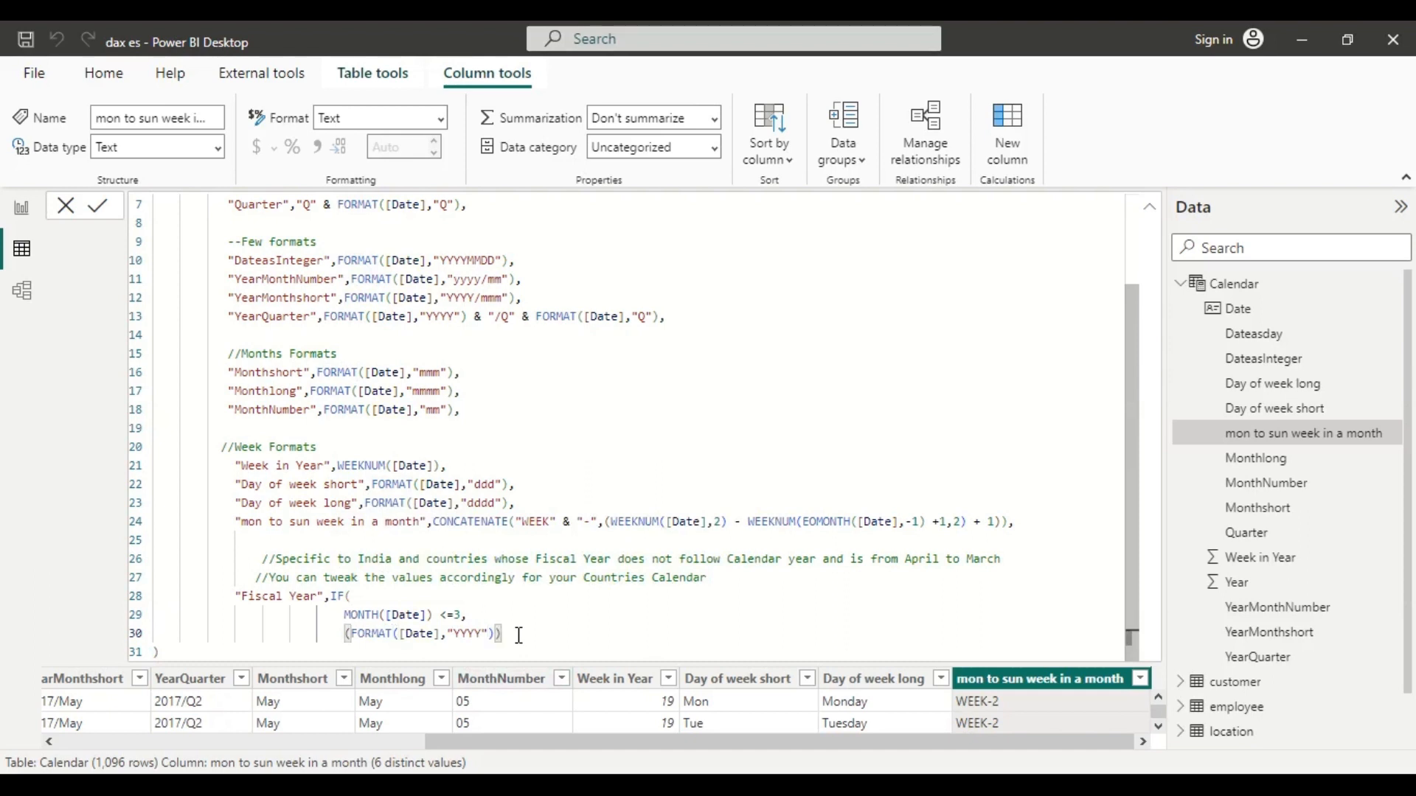
click(341, 633)
click(342, 640)
text(VAL)
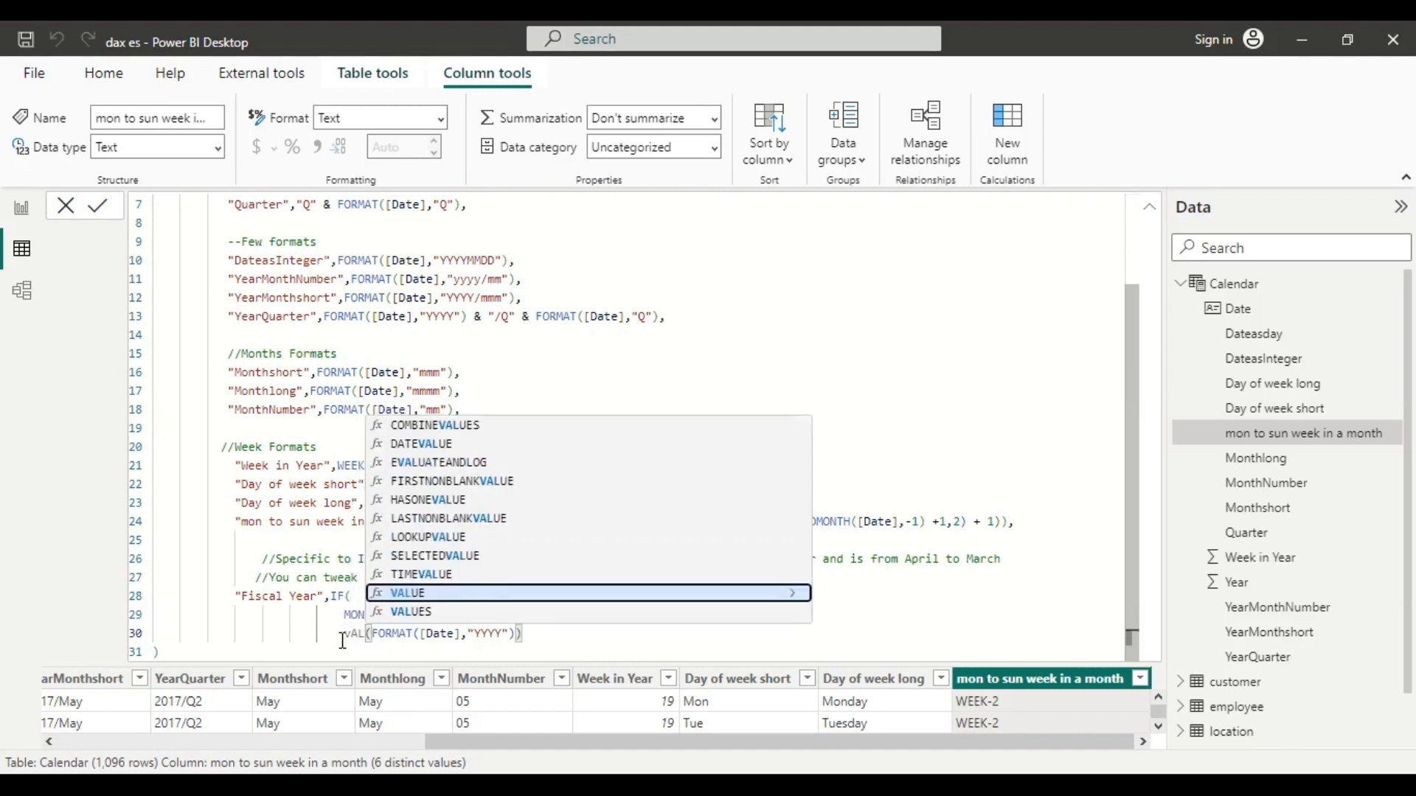
key(Tab)
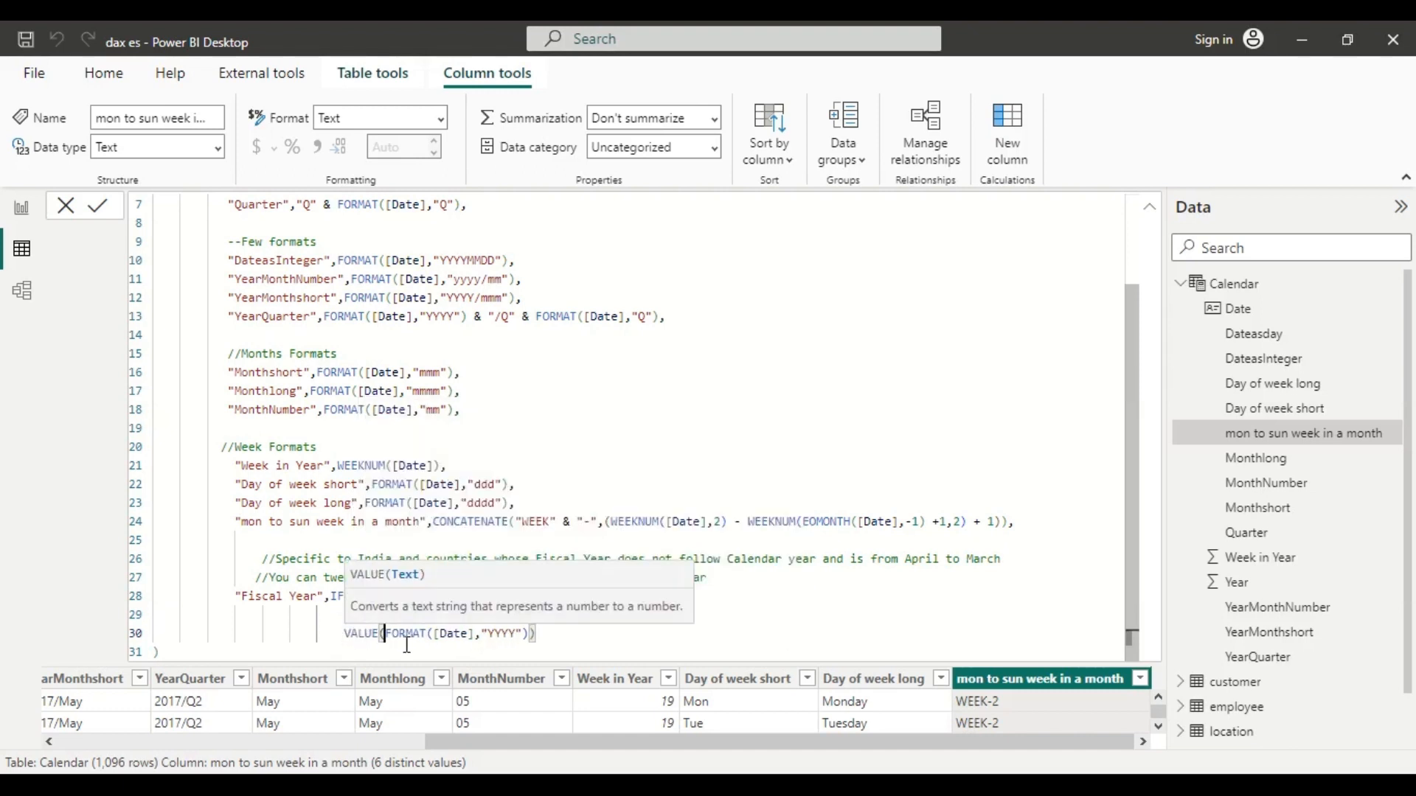
click(533, 636)
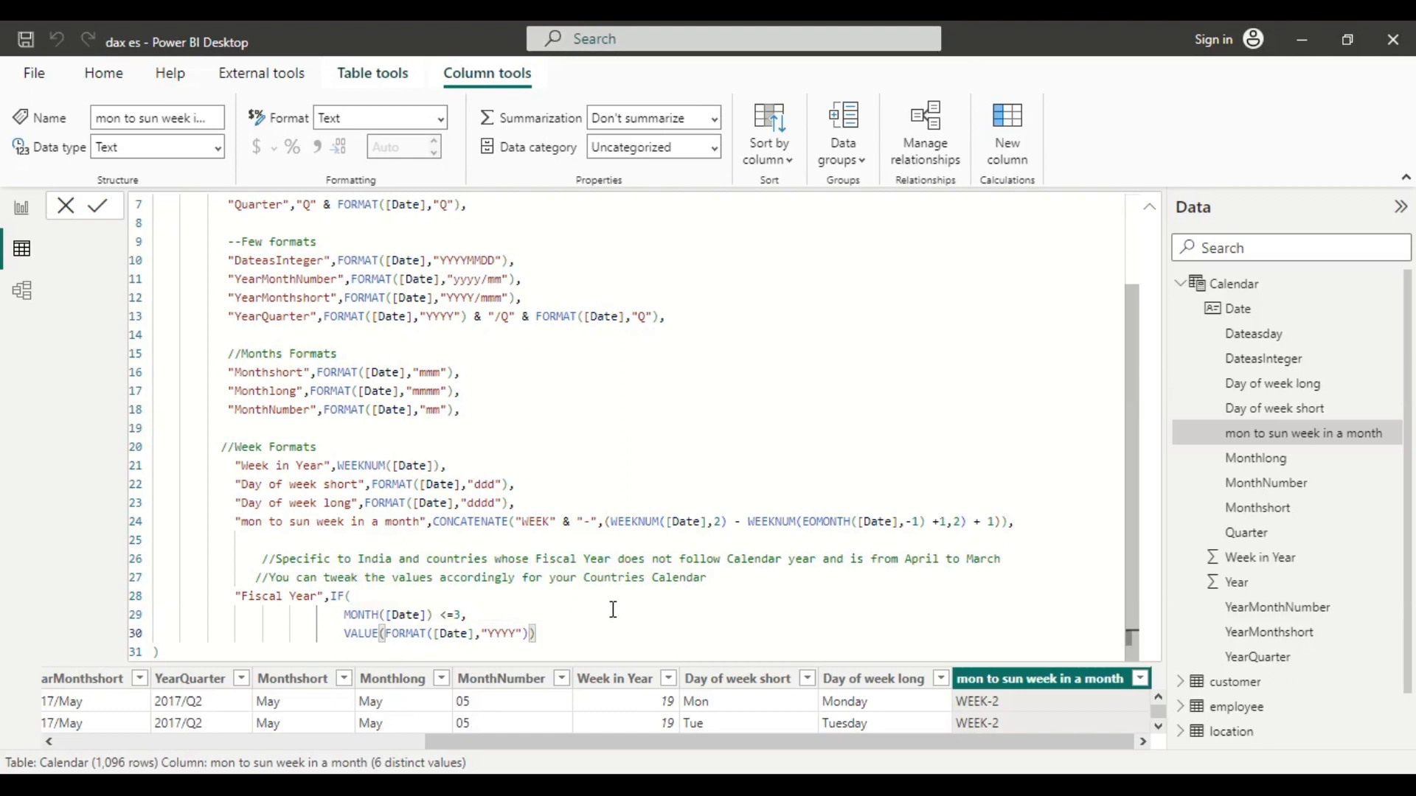
text(-1)
Step: Enclose the VALUE expression in a CONCATENATE function with "-" as its second text argument
click(587, 631)
key(Home)
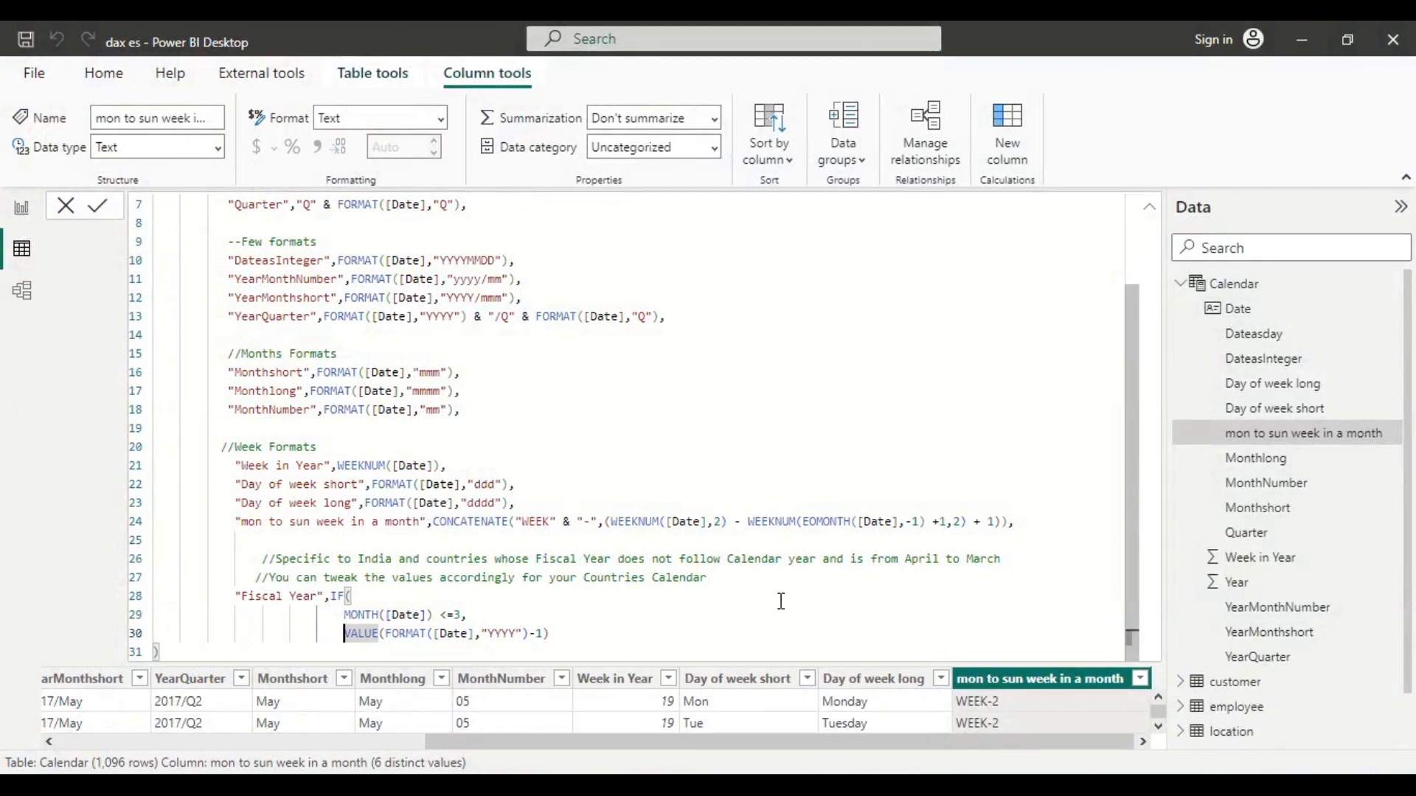
text(()
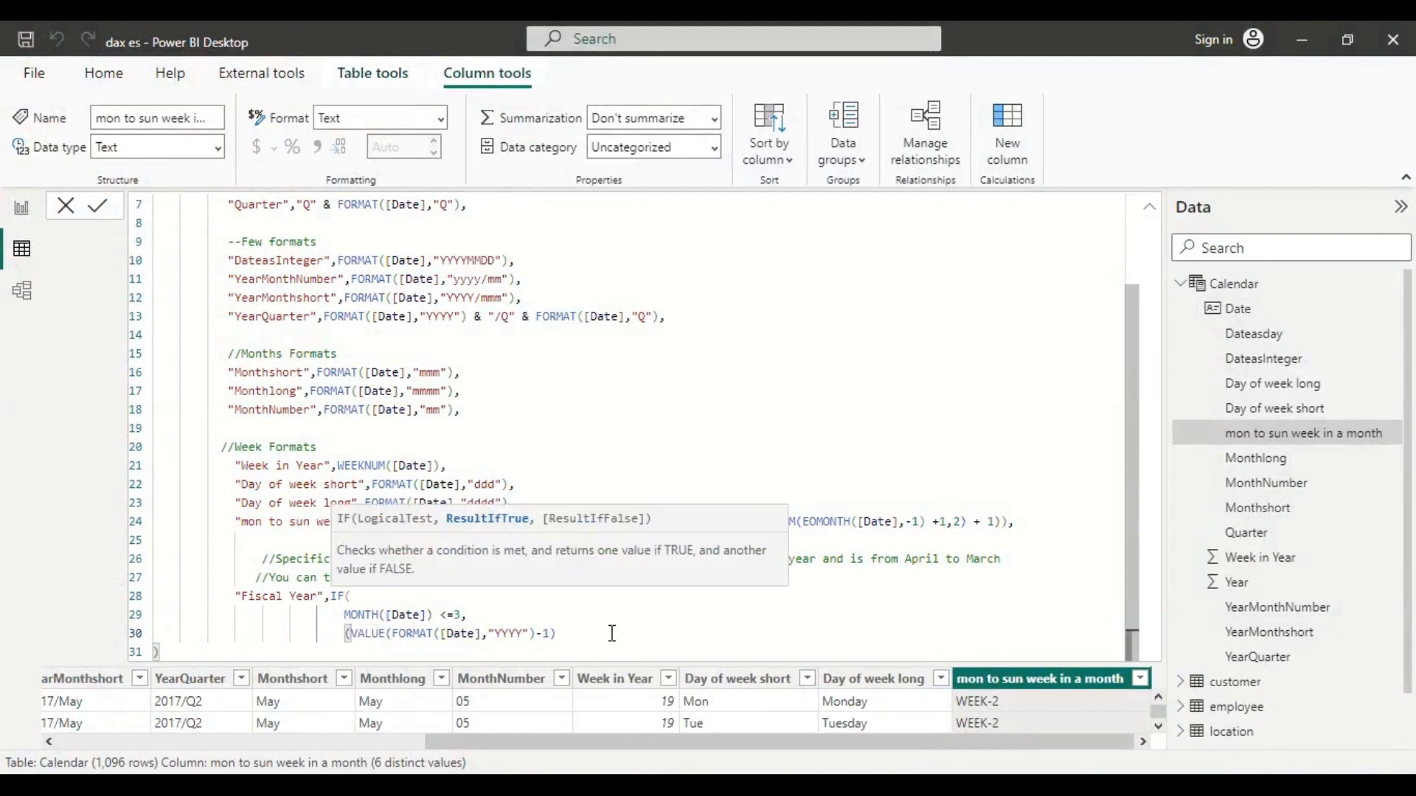
key(End)
text())
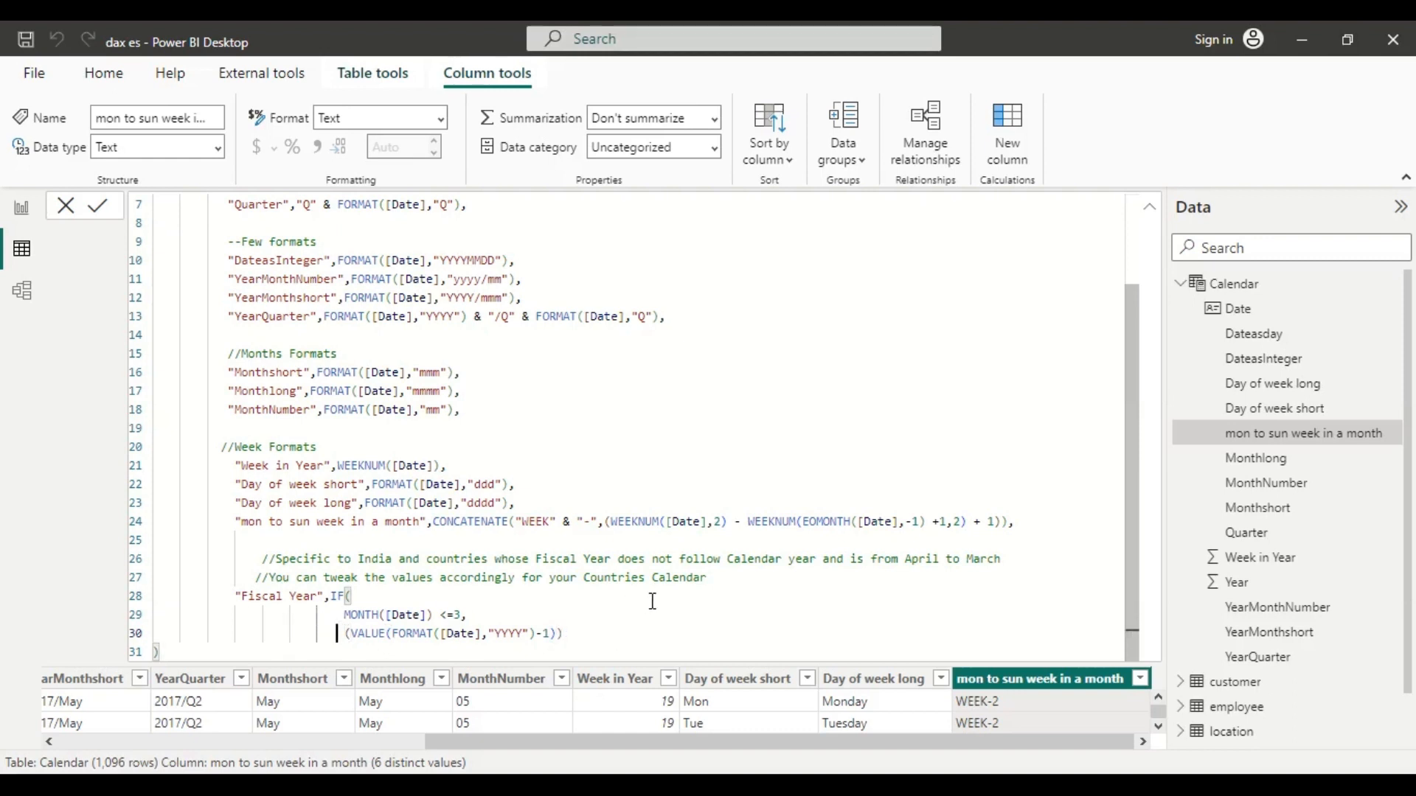
click(678, 593)
key(Right)
text(CONCAT)
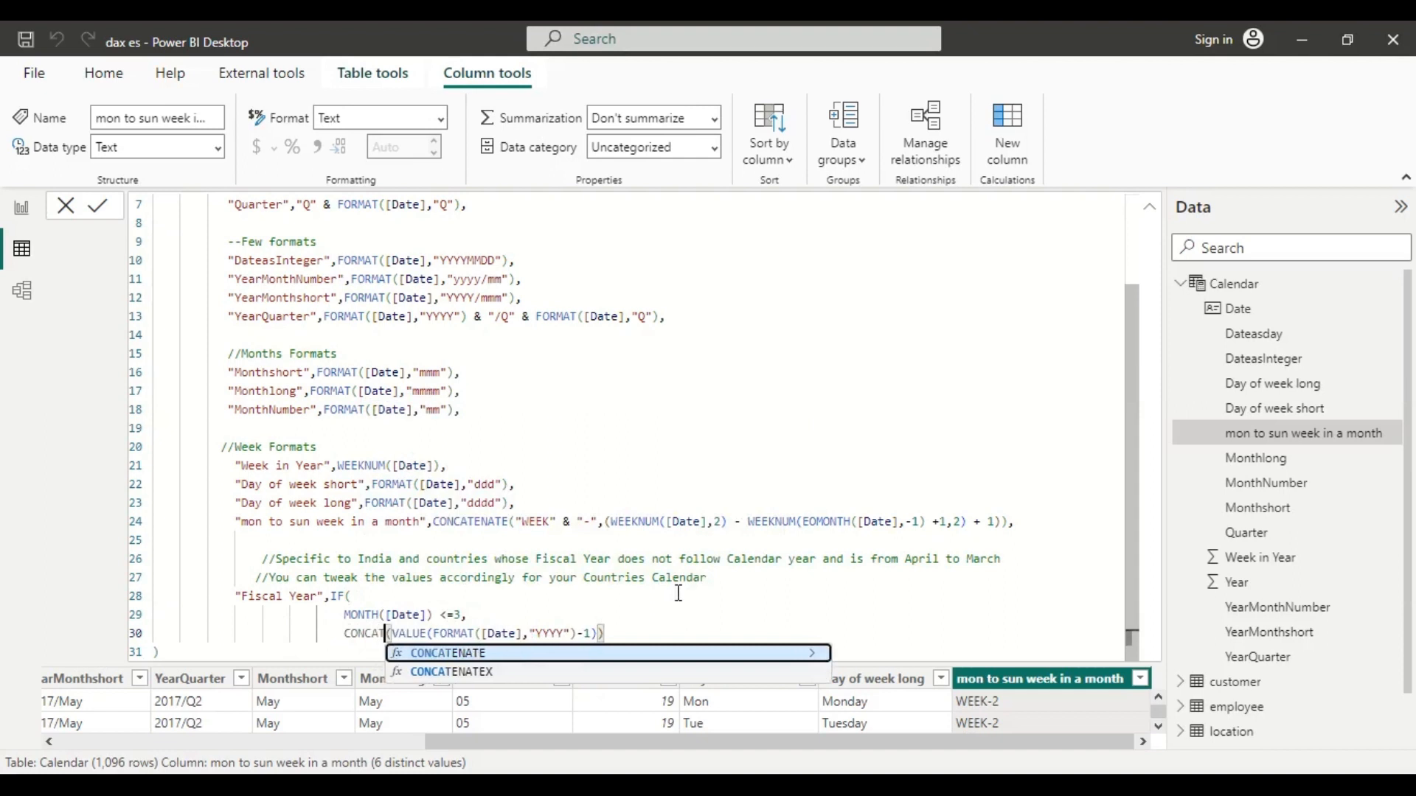
key(Tab)
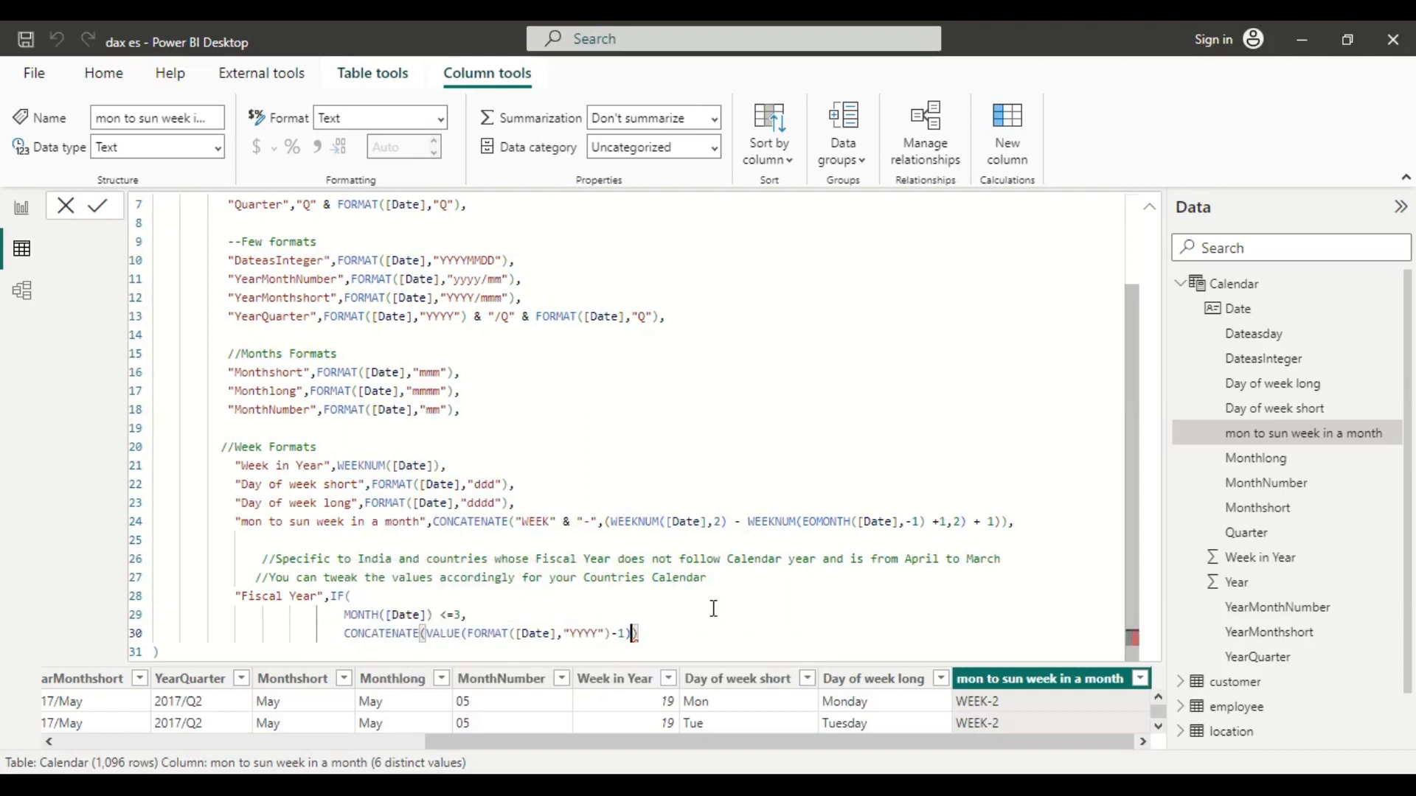
text(,"")
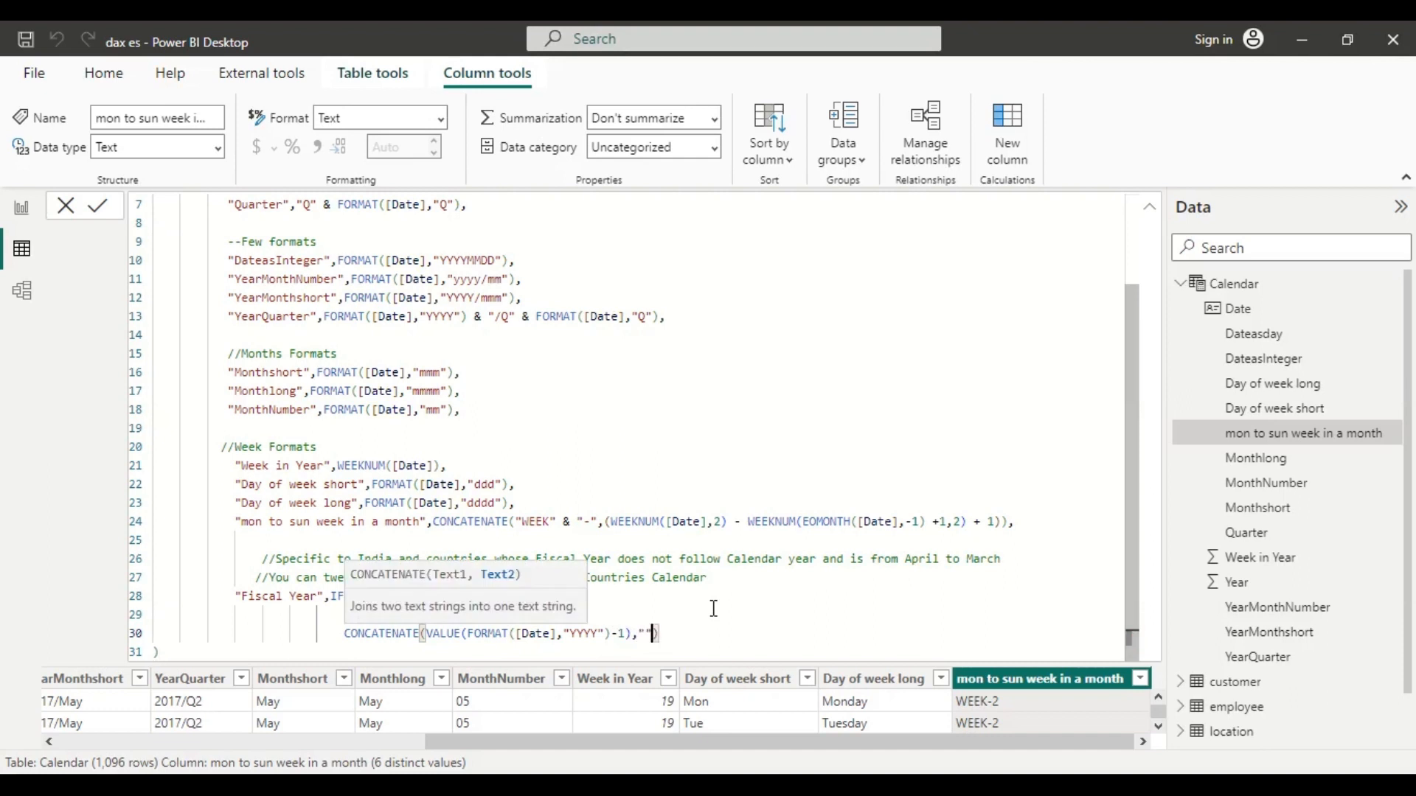
key(Left)
text(-)
key(End)
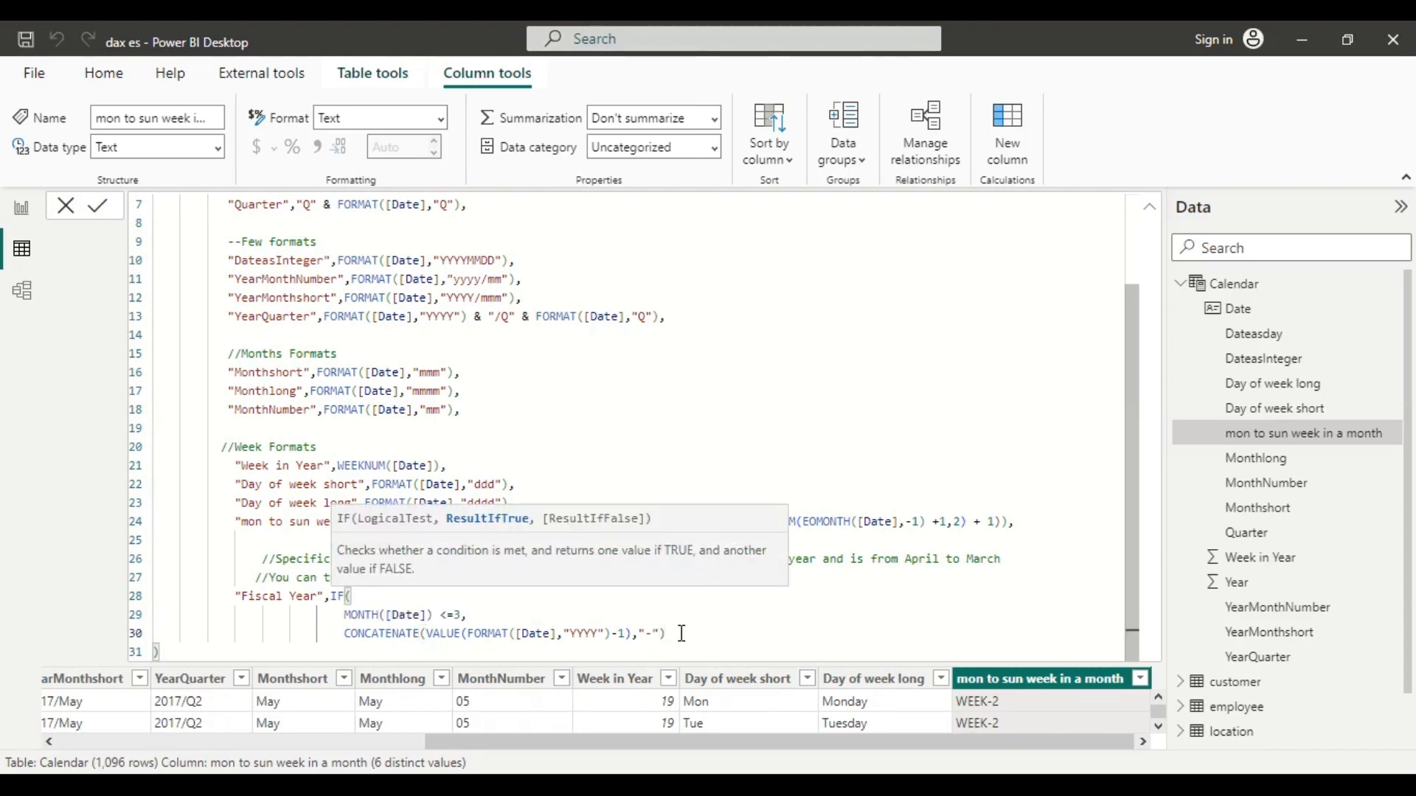
Step: Append & RIGHT( after the CONCATENATE function and insert a copy of its VALUE(FORMAT([Date],"YYYY")-1) expression as the text argument
text(&)
drag(635, 633, 431, 632)
key(ctrl+c)
click(728, 632)
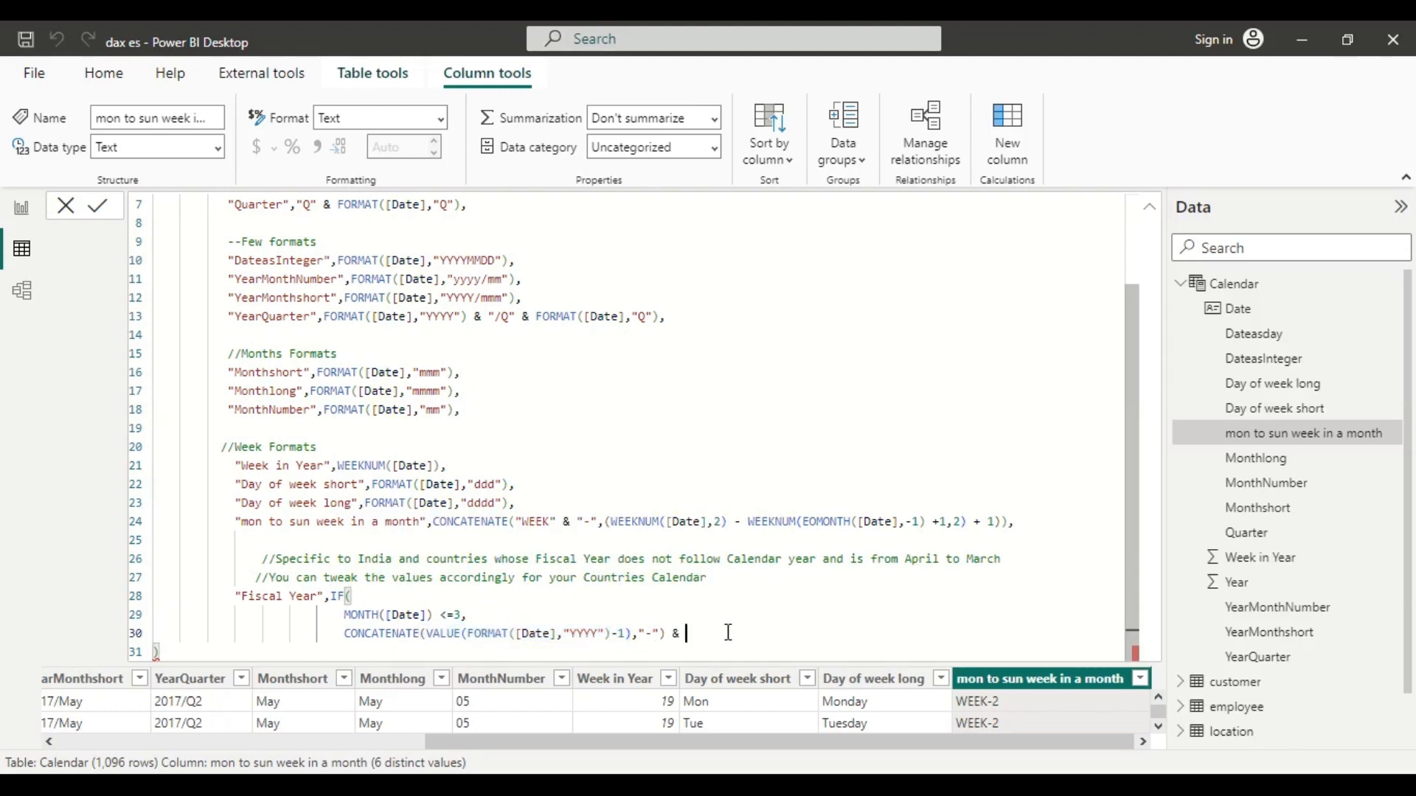
text(RIGHT)
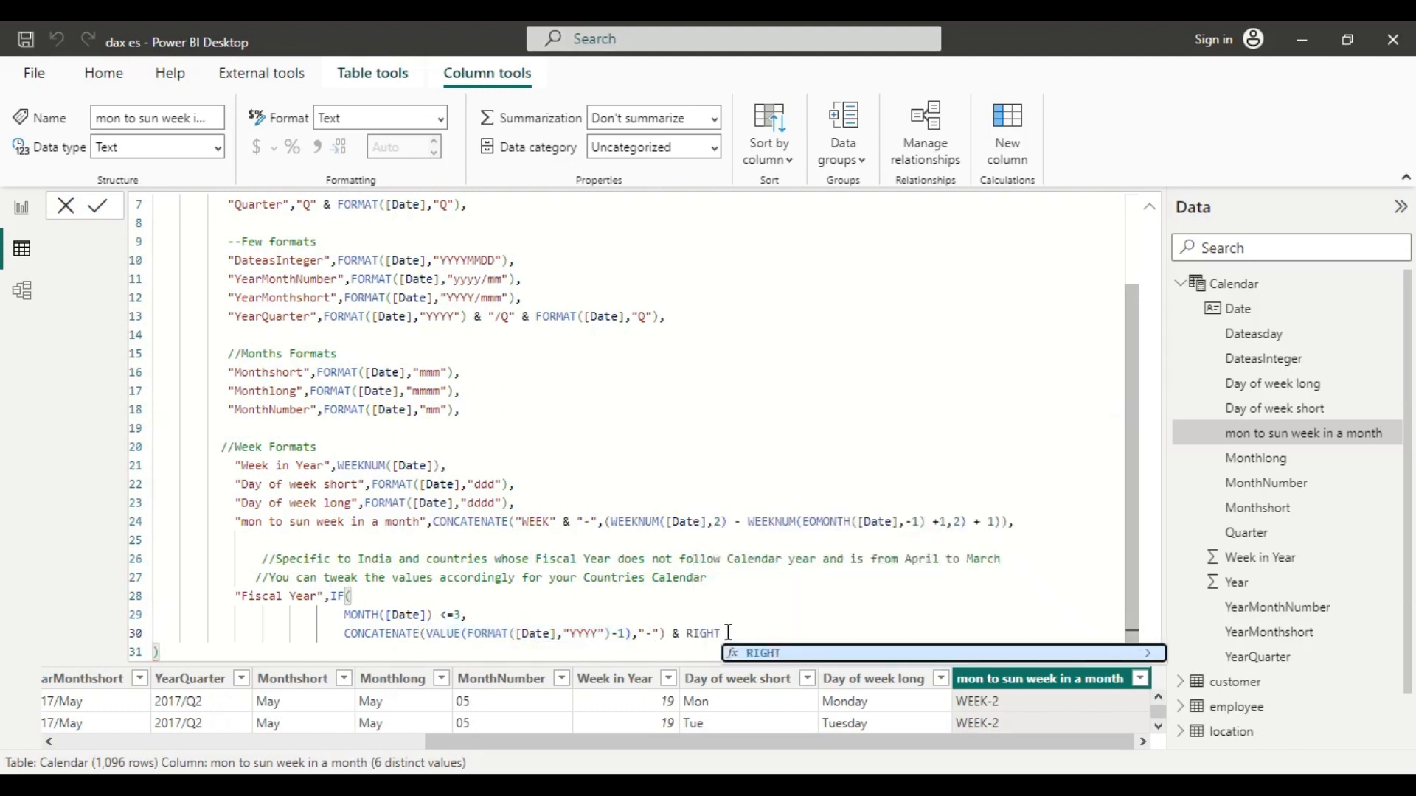
text(()
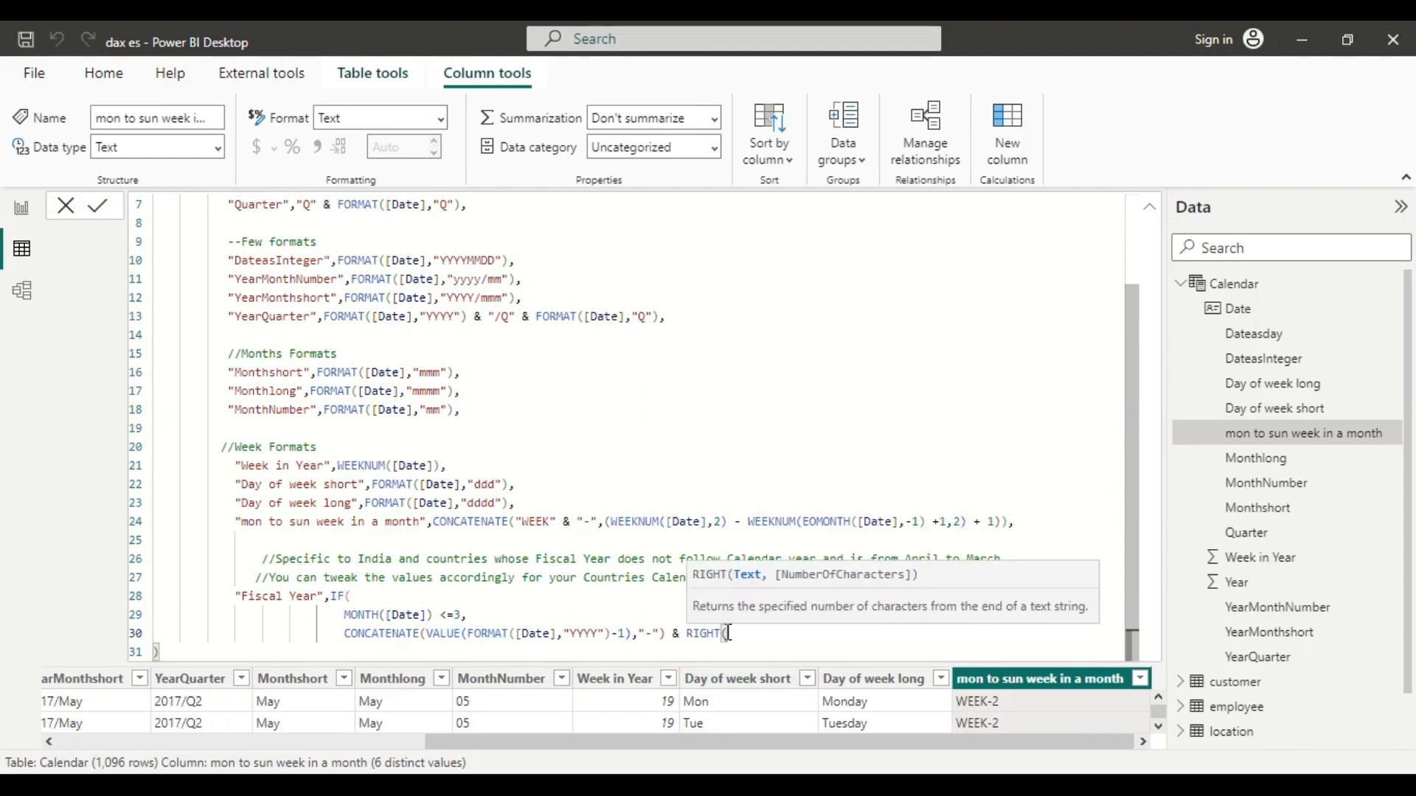
key(ctrl+v)
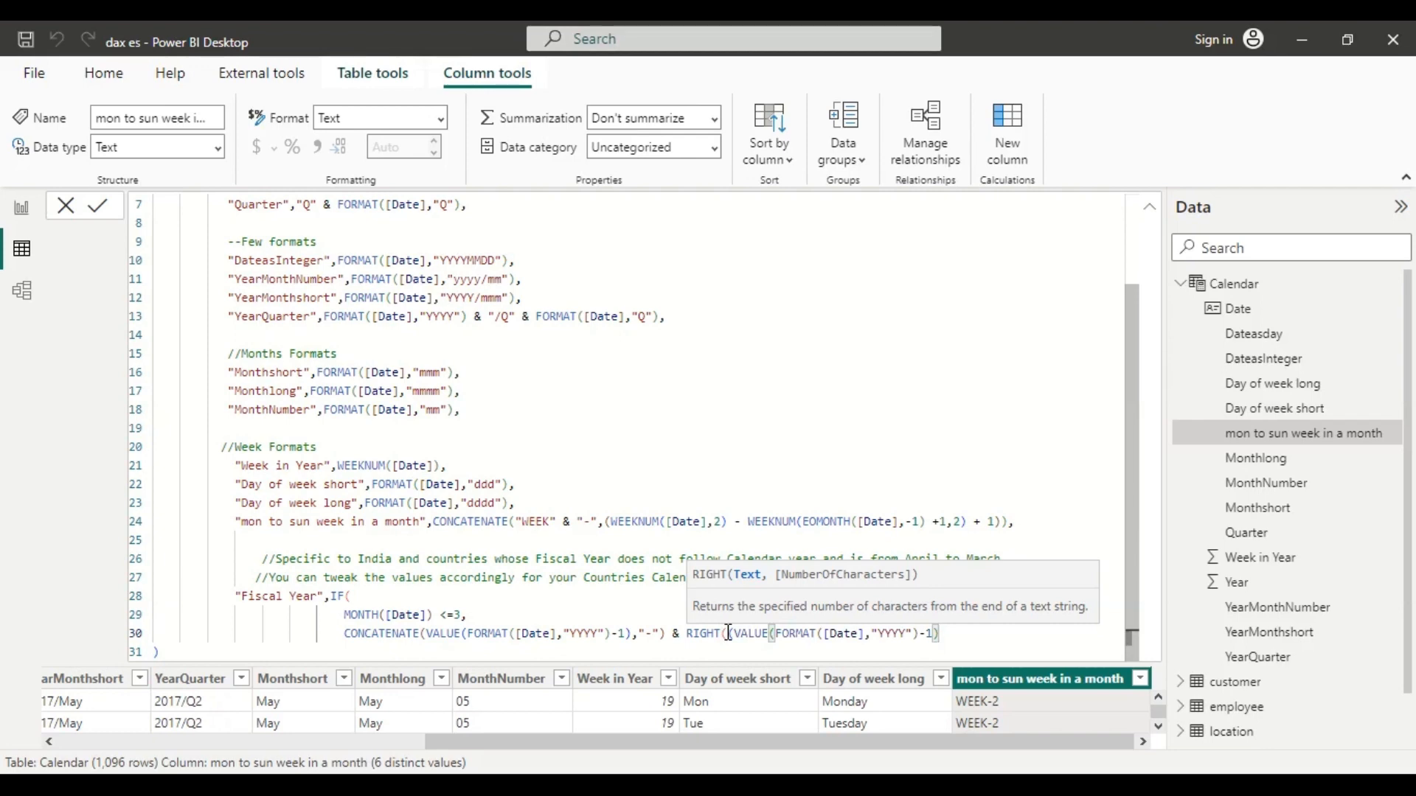
Step: Remove the -1 from the year inside RIGHT and set its number of characters to 2, clearing the stray trailing comma
click(932, 635)
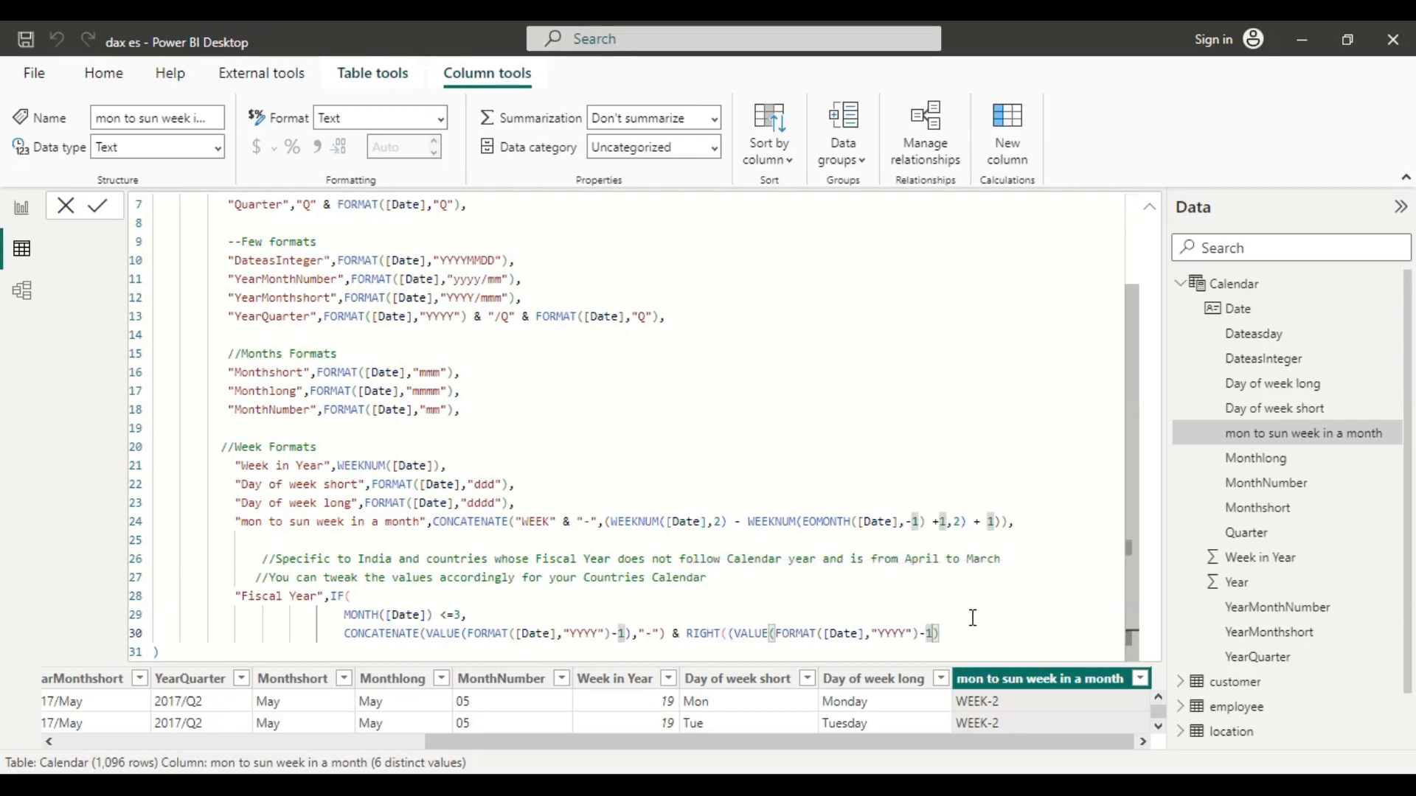
key(BackSpace)
key(BackSpace)
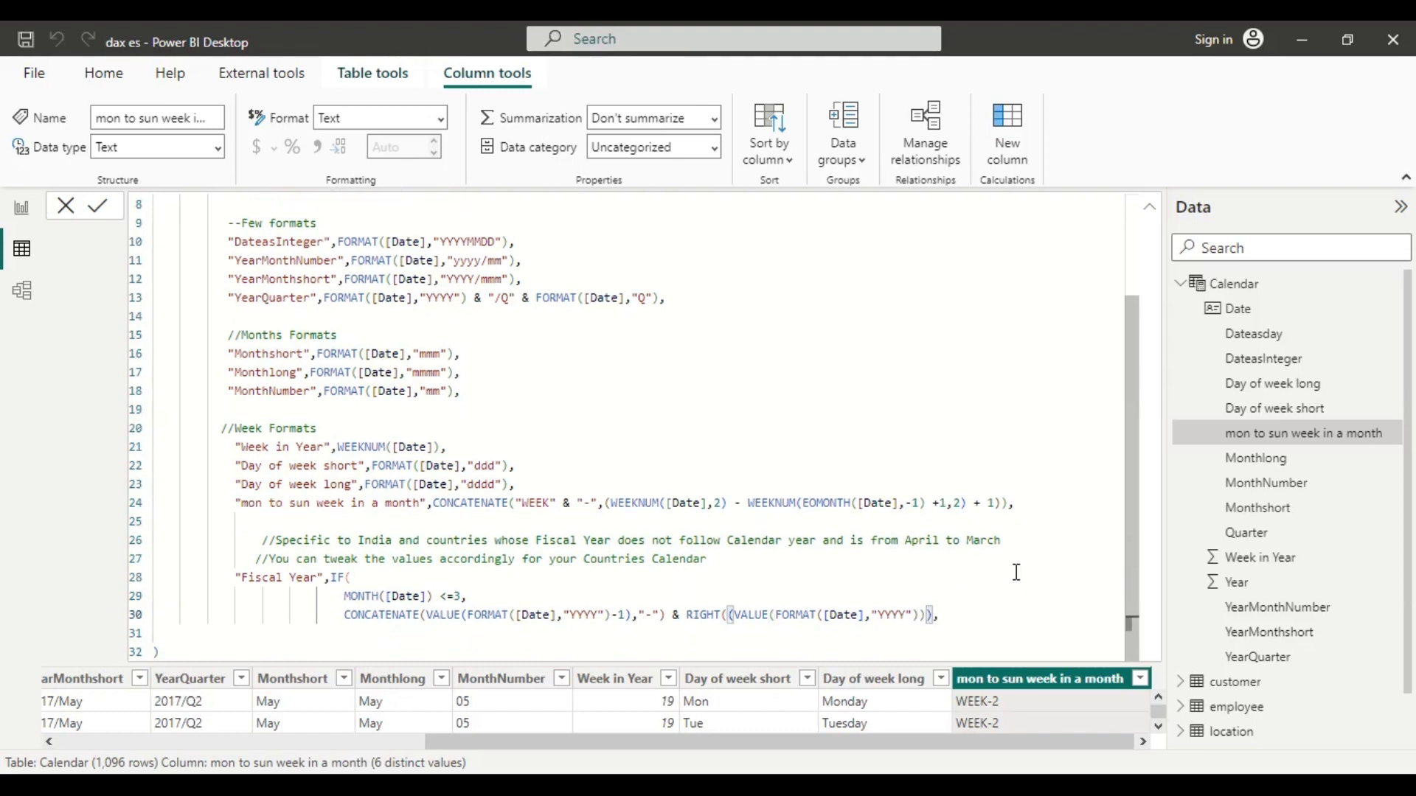
text(,)
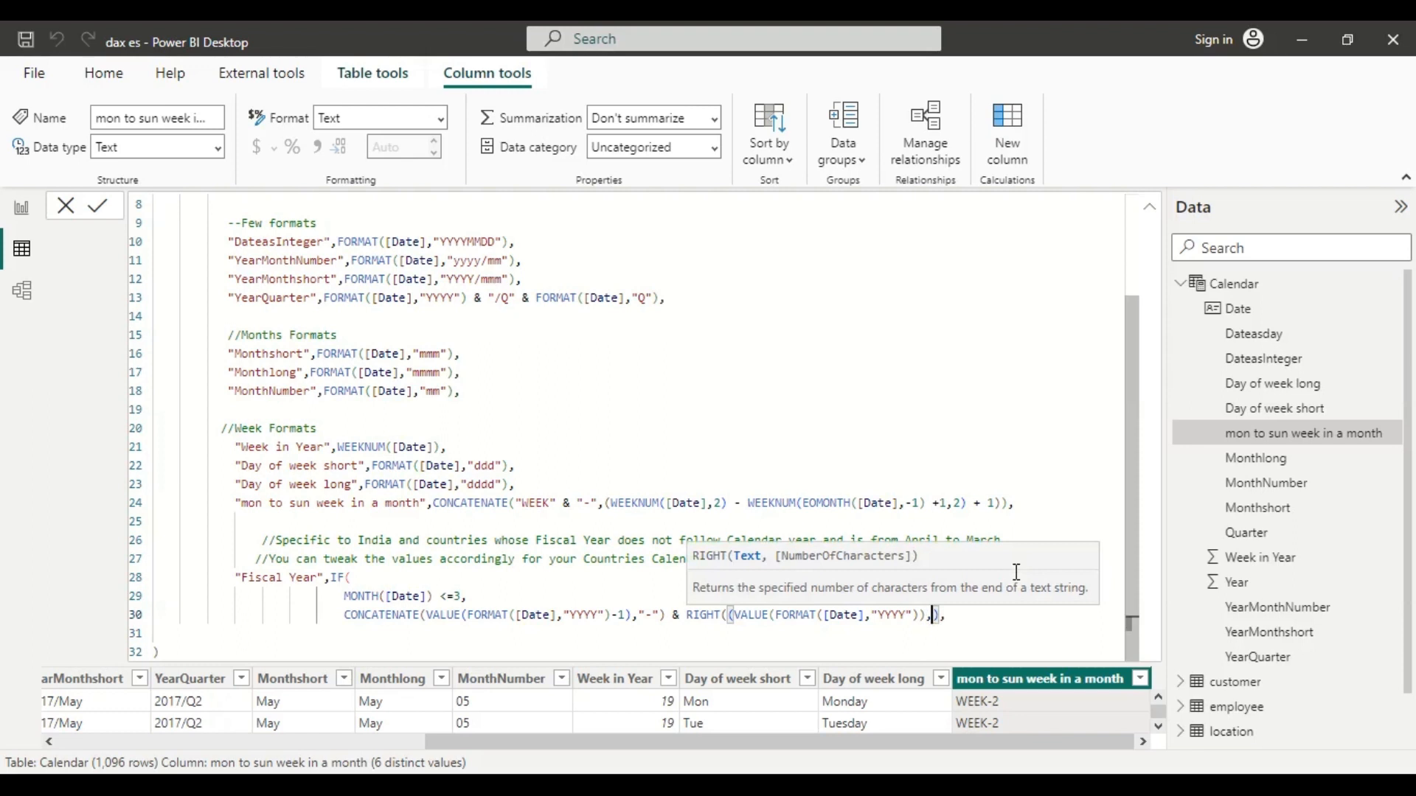
text(2)
click(969, 615)
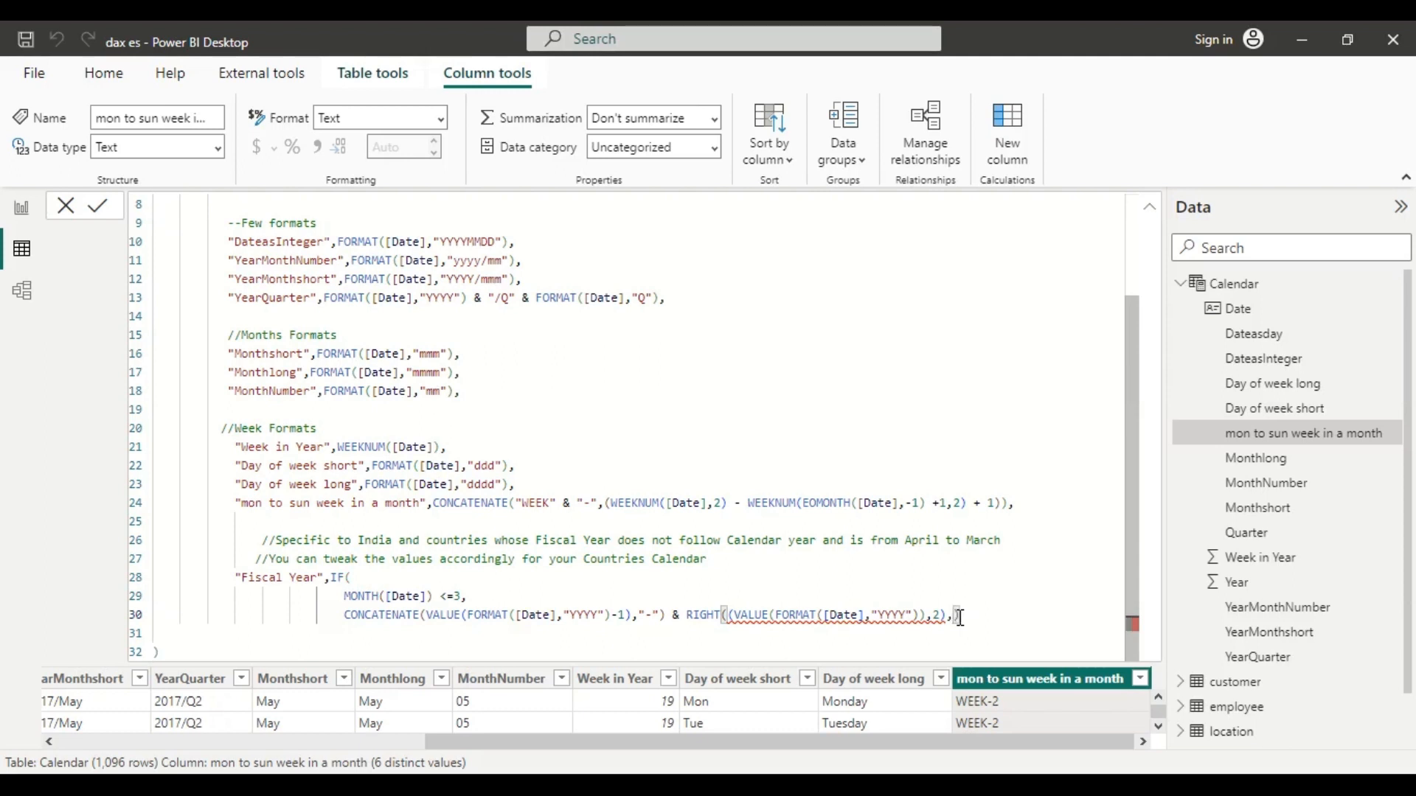
key(BackSpace)
key(BackSpace)
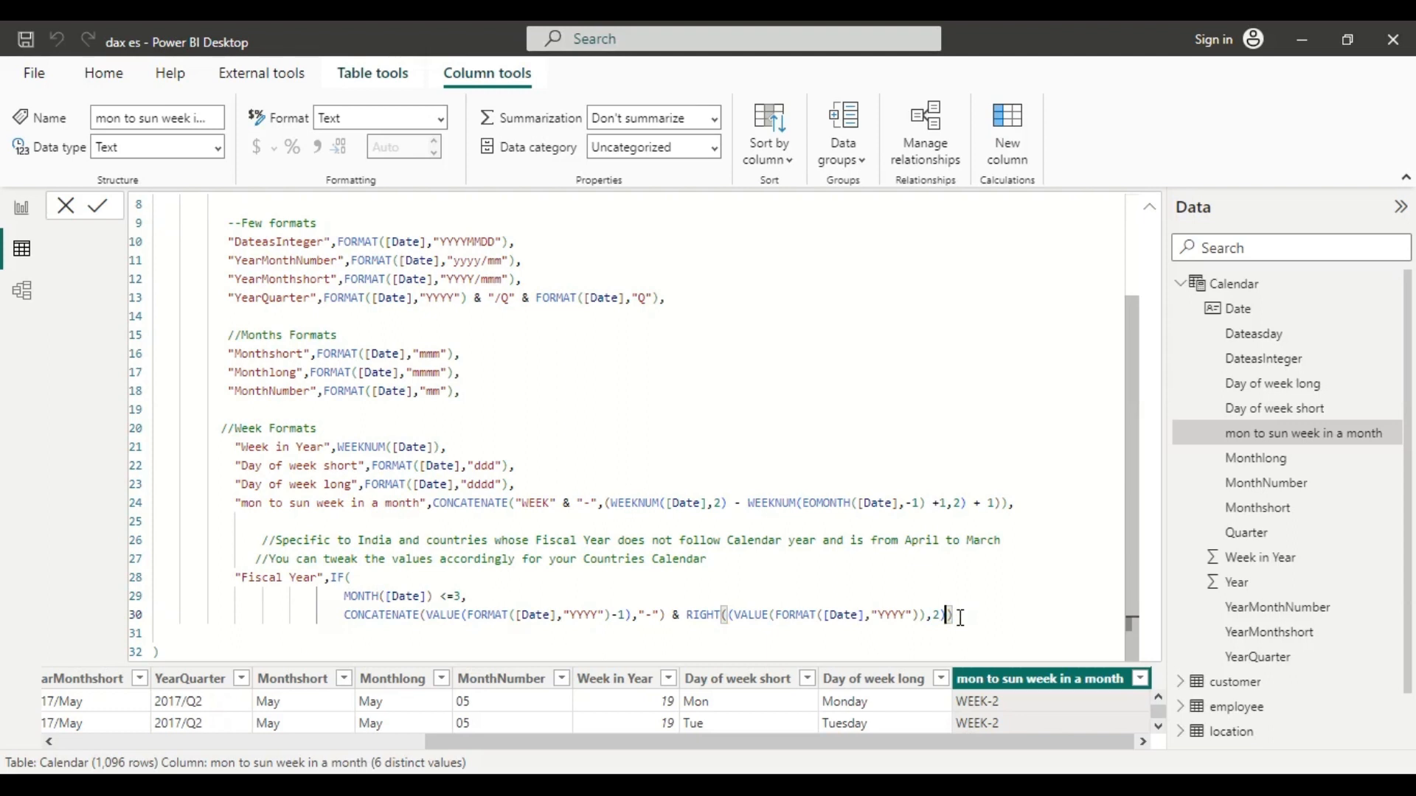
Step: Close the "Fiscal Year" IF function with a parenthesis on its own line, leaving an empty line above it
key(Return)
key(Return)
text())
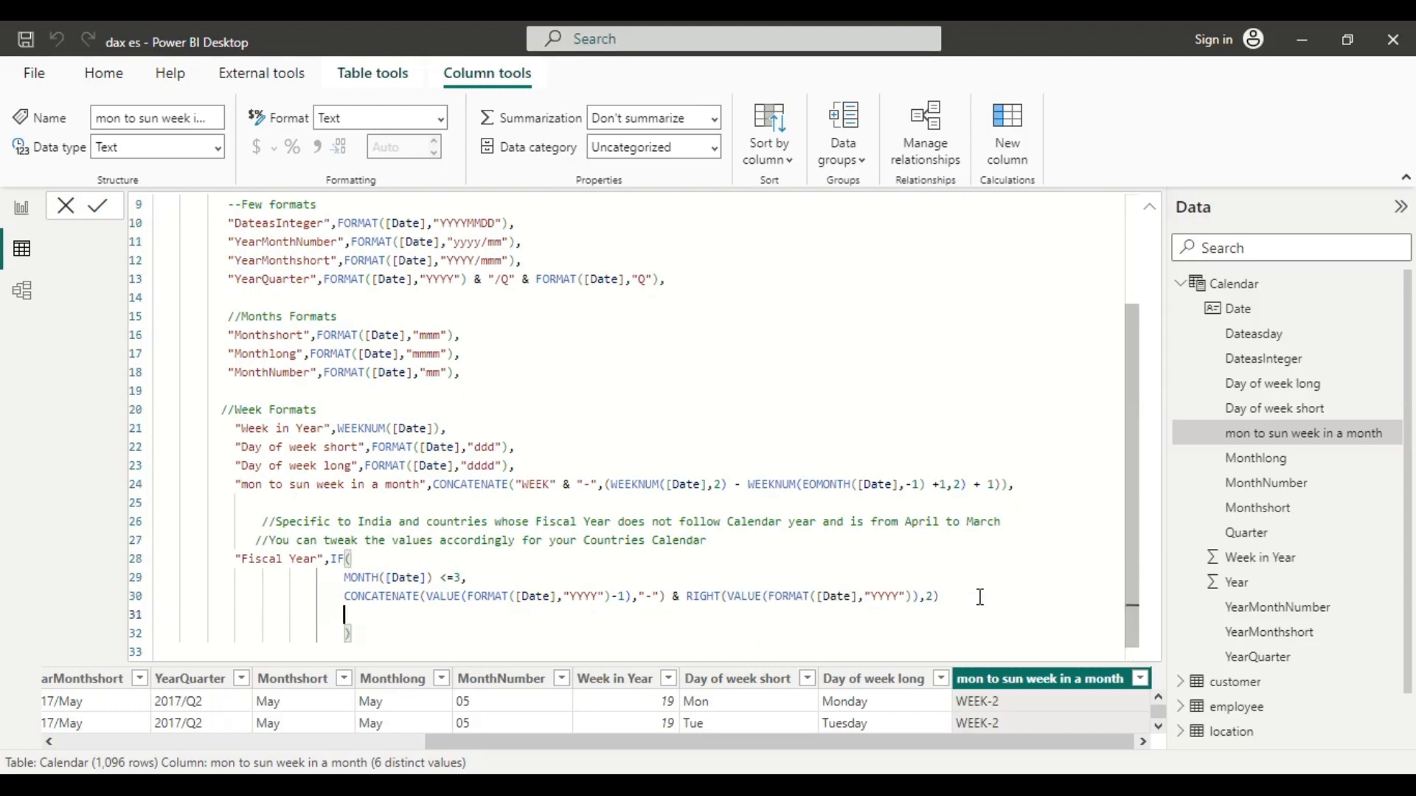
Step: Add a comma after the true result and duplicate the whole CONCATENATE and RIGHT expression on the next line as the false result
drag(940, 597, 346, 596)
key(ctrl+c)
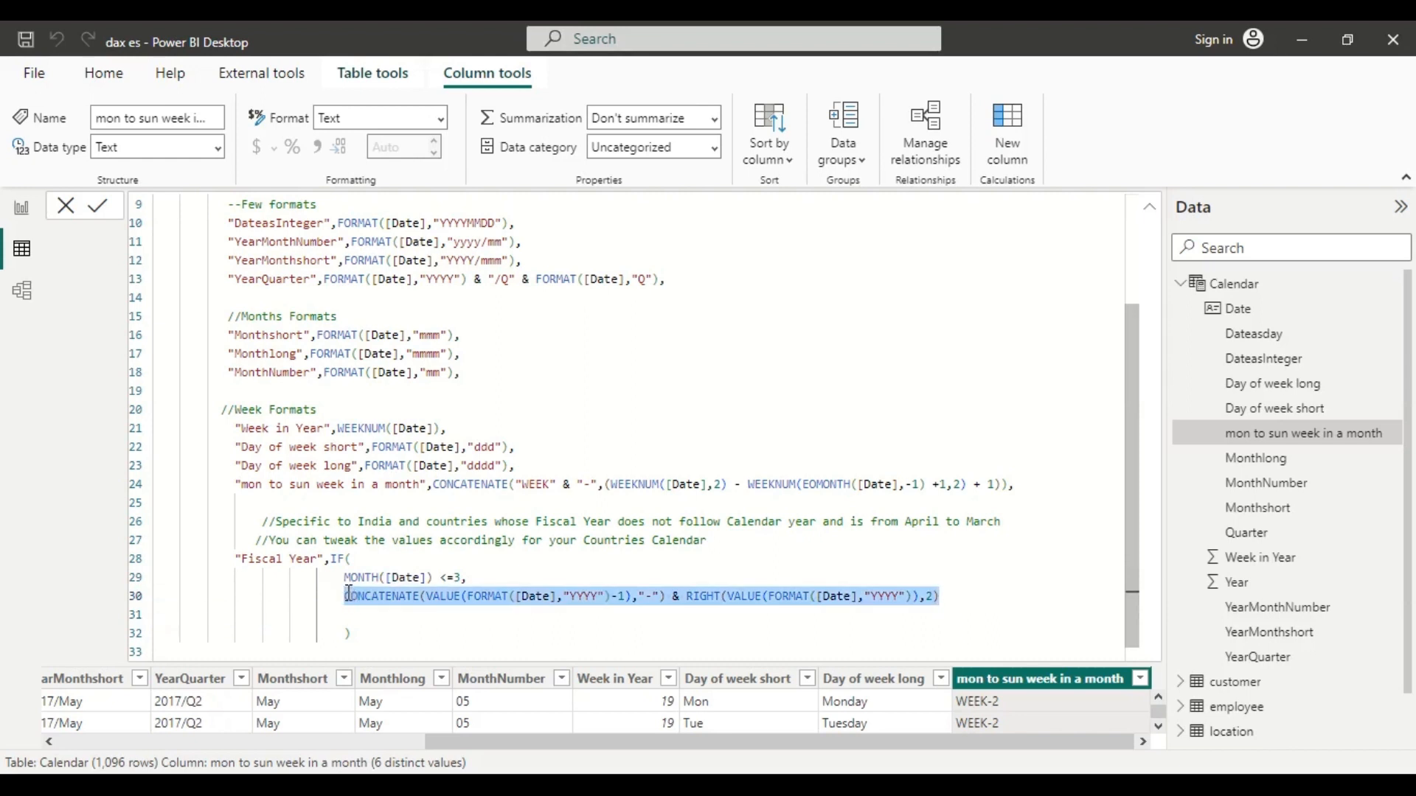
click(945, 597)
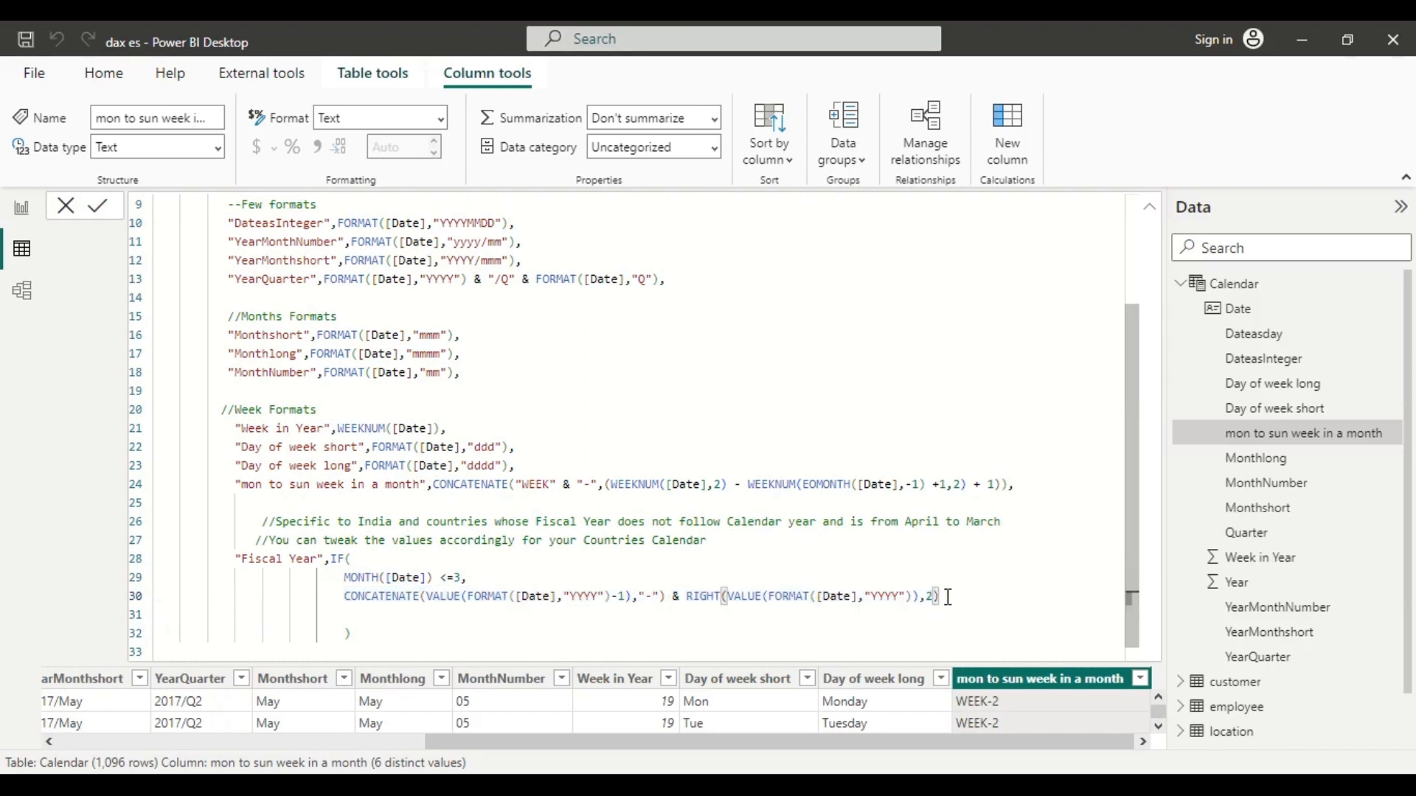
text(,)
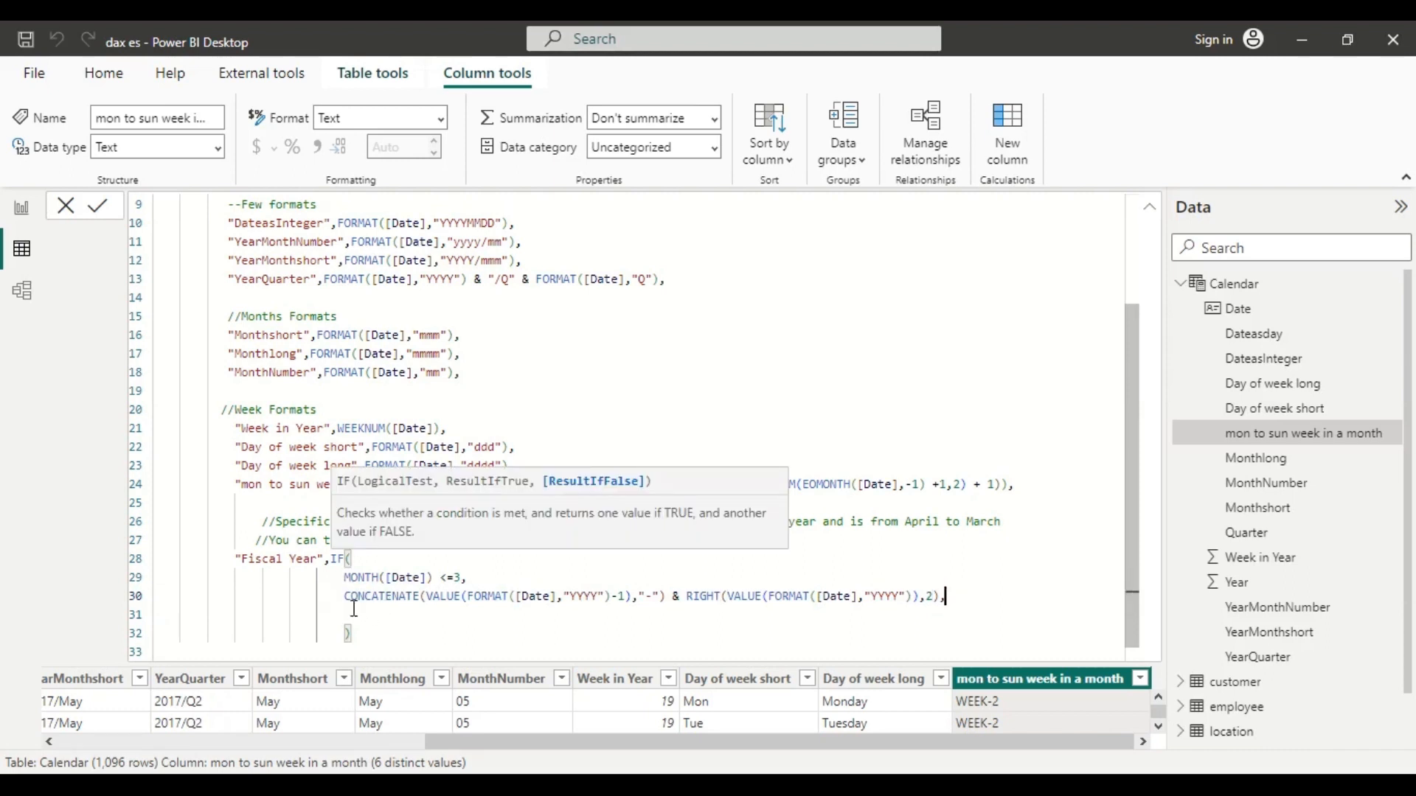
click(349, 609)
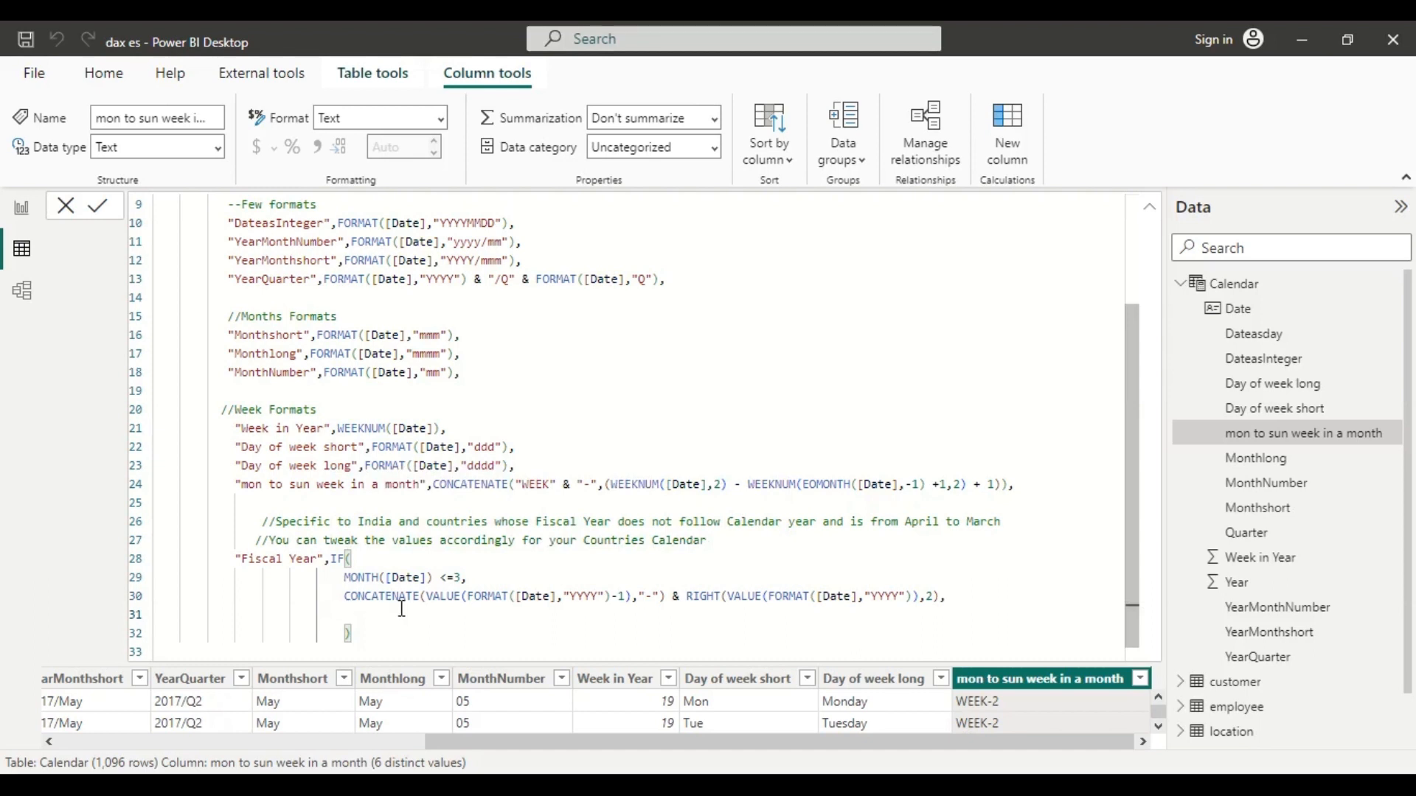
key(ctrl+v)
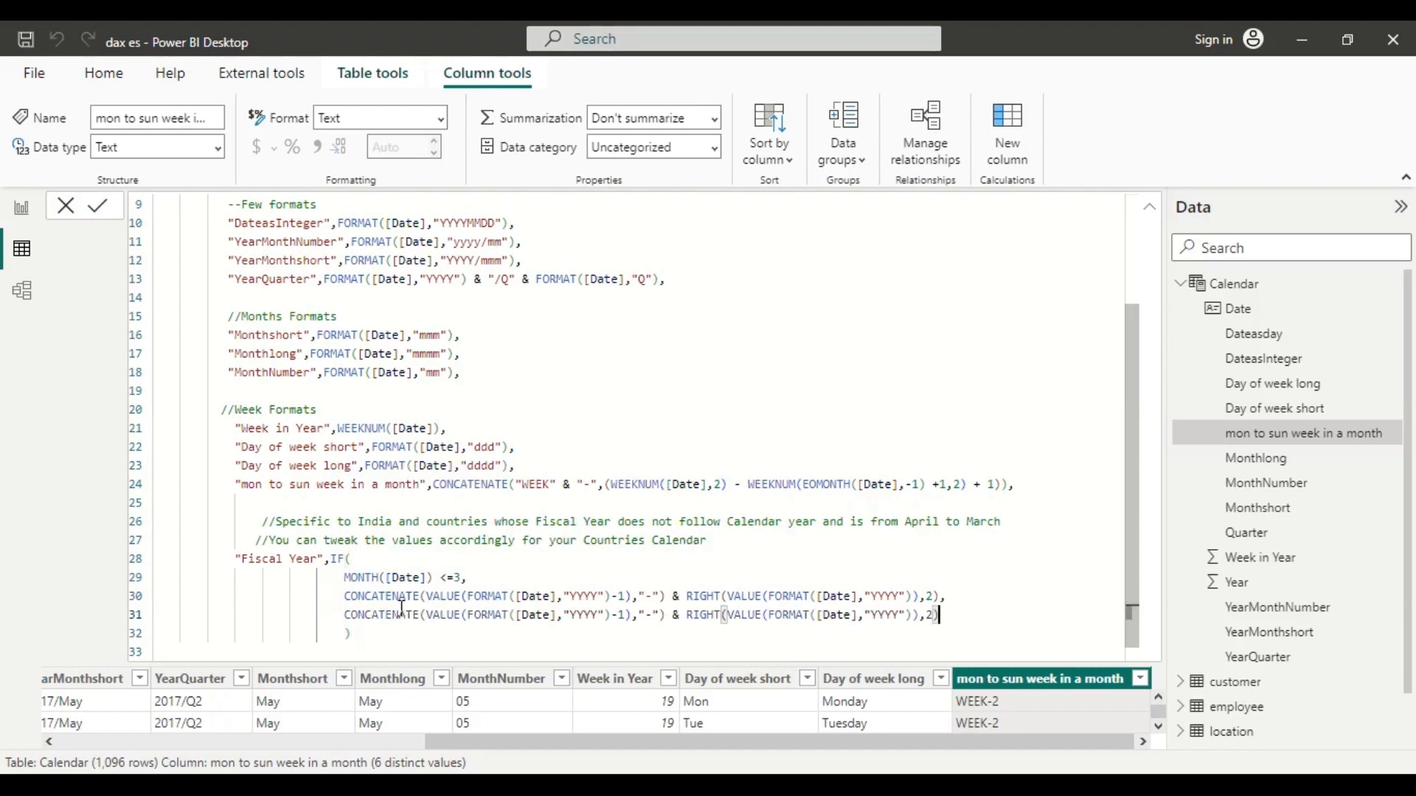
Step: In the false result, remove the -1 from the CONCATENATE year and add +1 to the year inside RIGHT
click(626, 615)
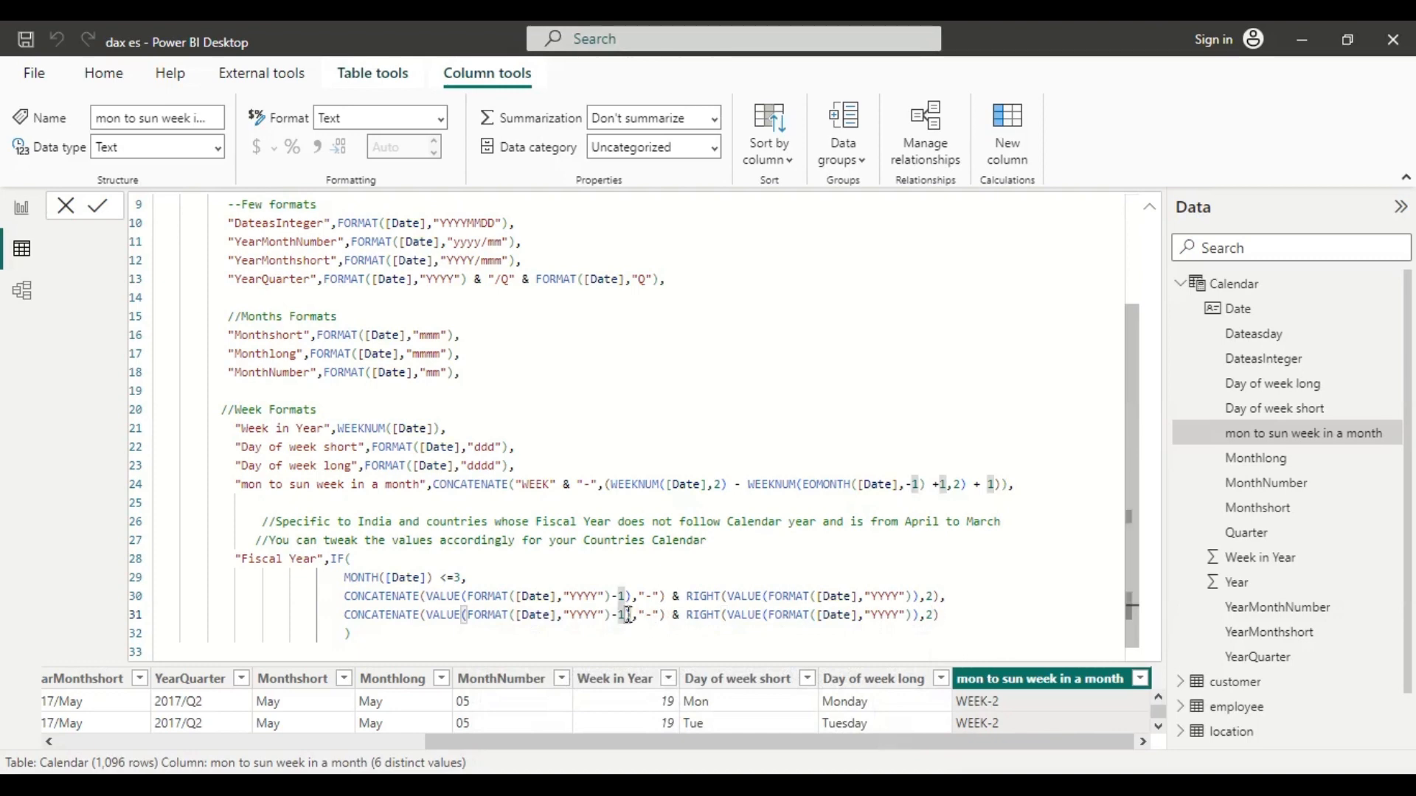
key(BackSpace)
key(BackSpace)
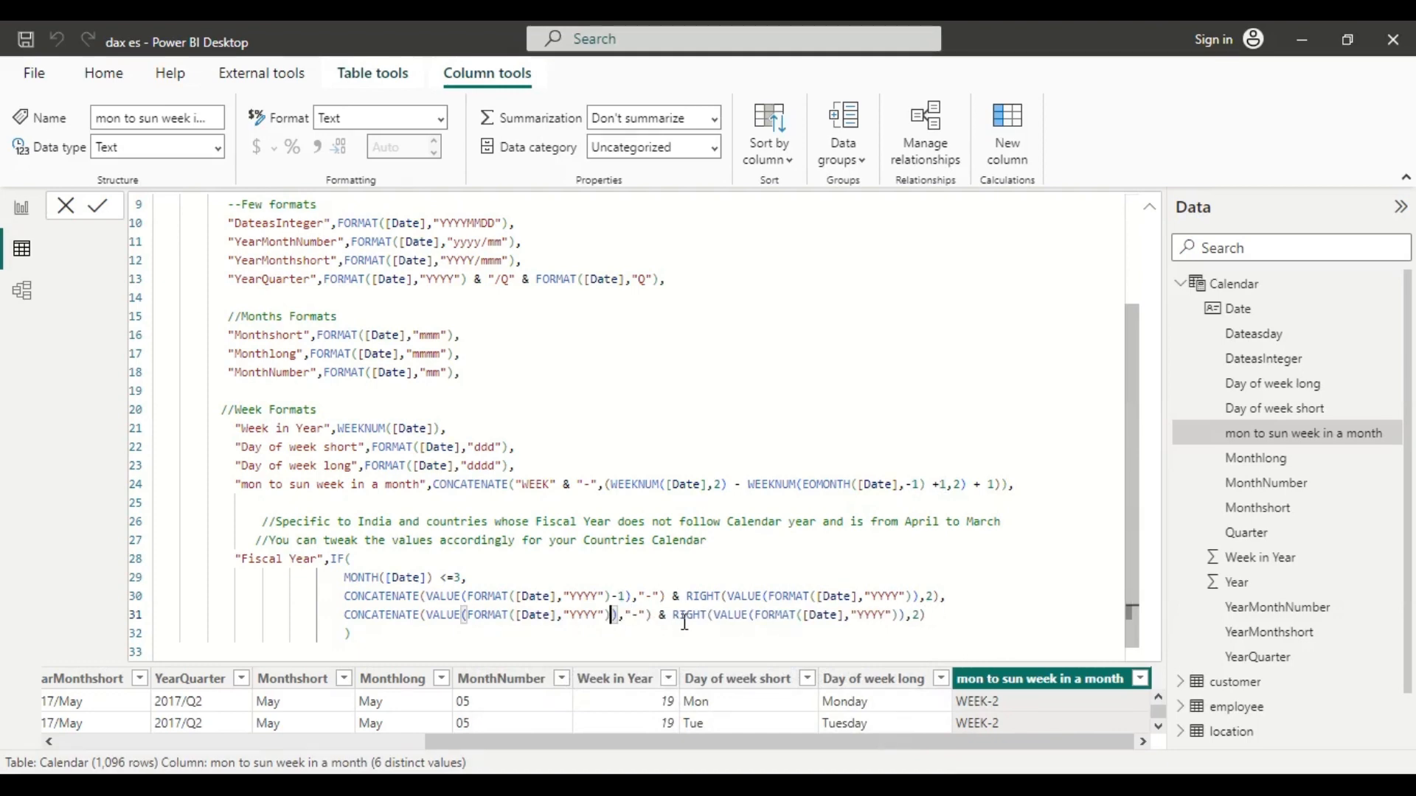
click(897, 616)
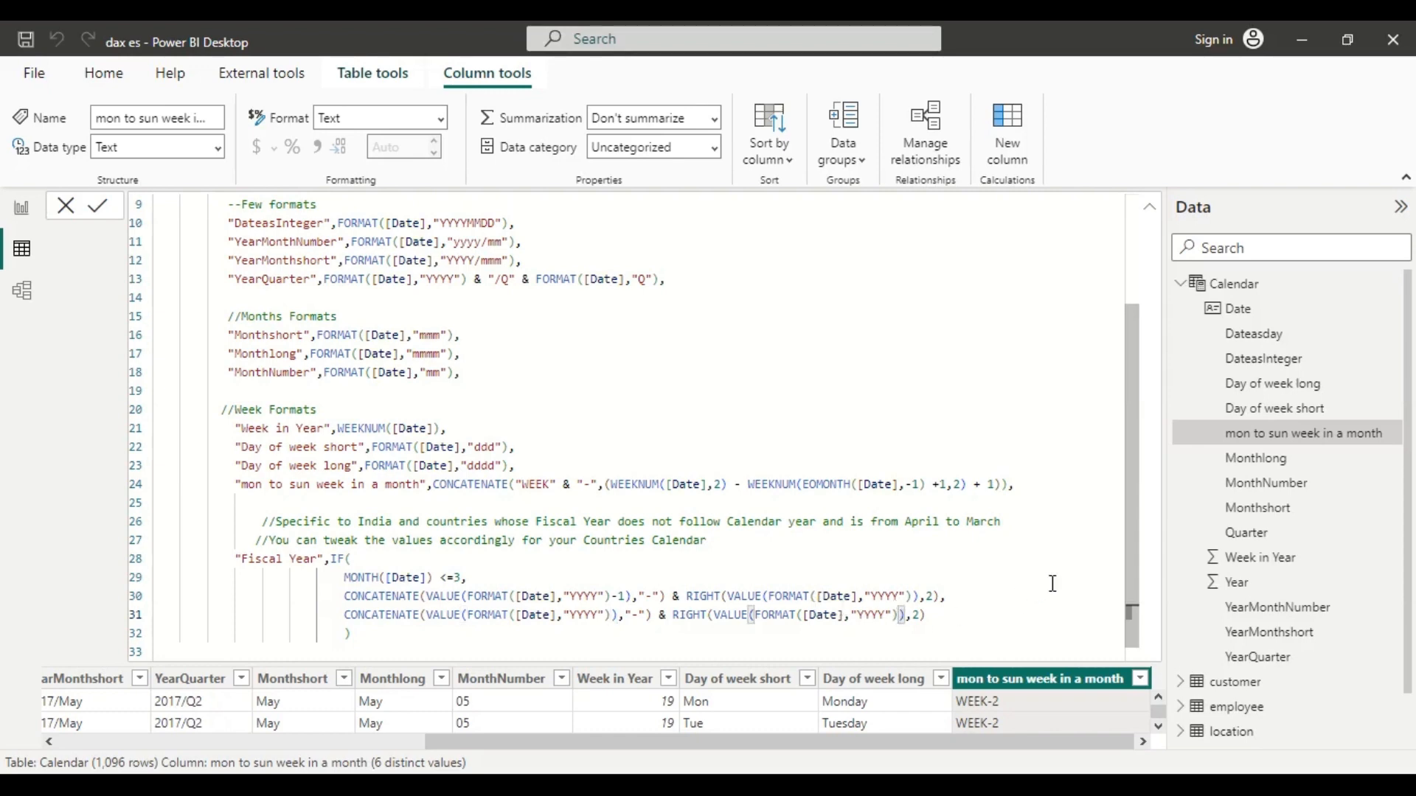
text(+1)
Step: Commit the Calendar table formula and bring the new Fiscal Year column into view in the data grid
click(99, 211)
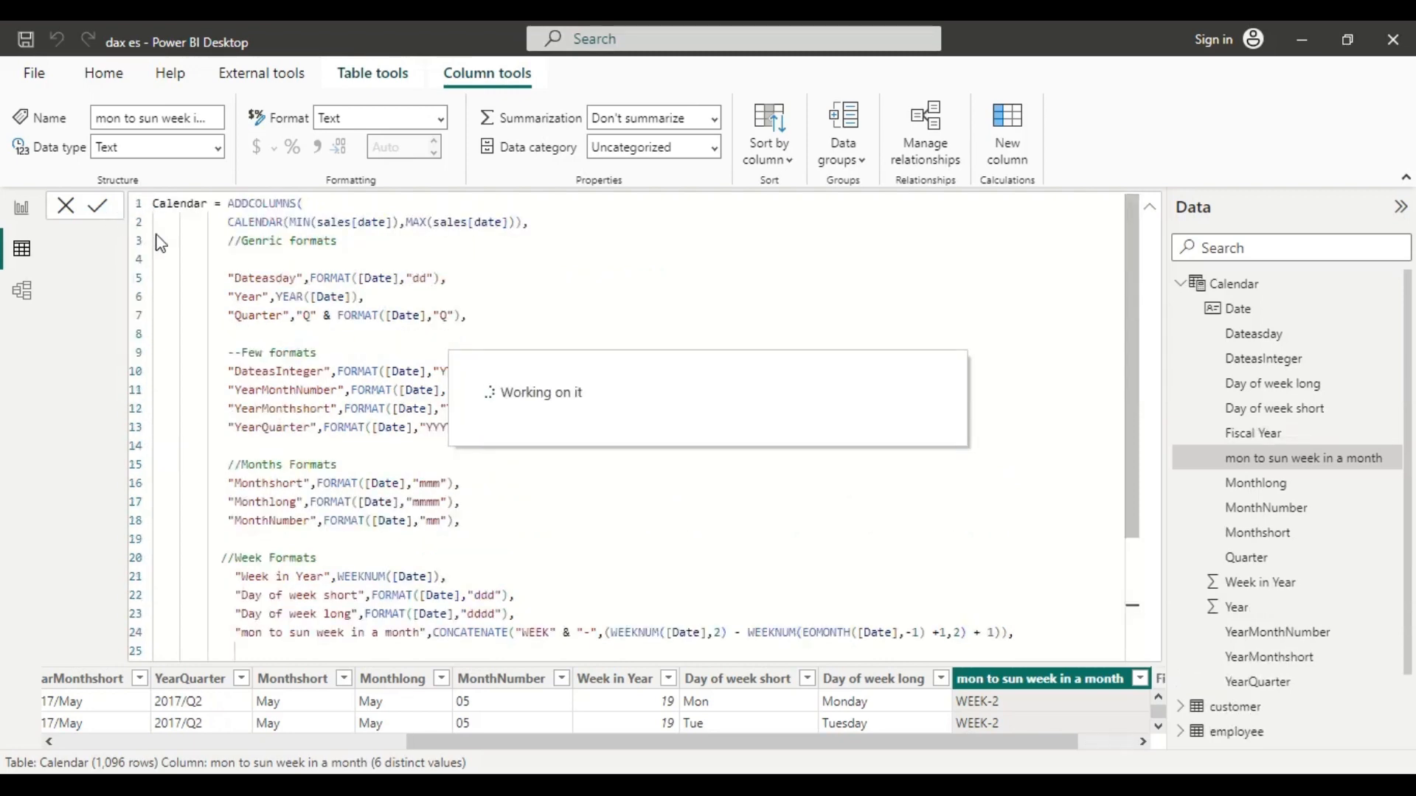
scroll(667, 512, down, 3)
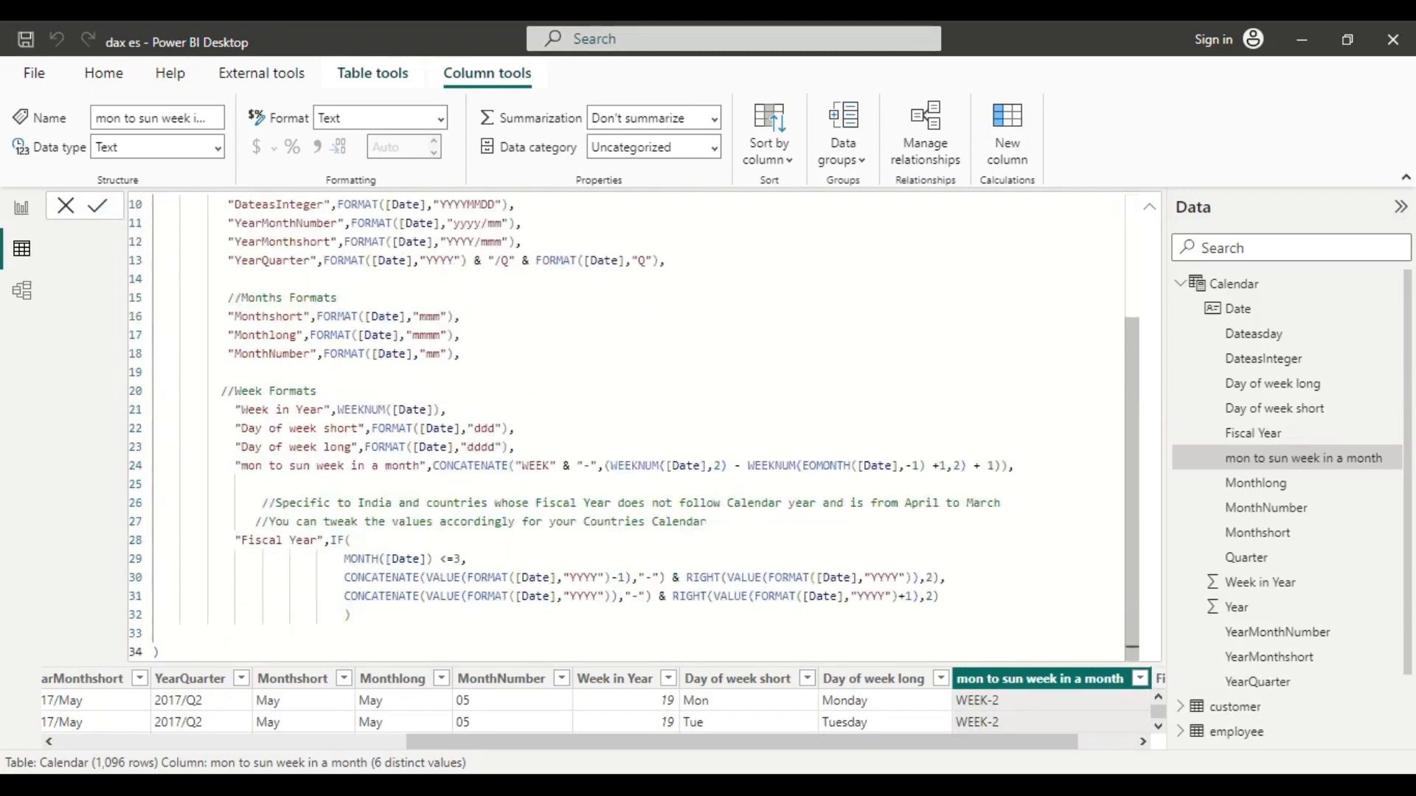
drag(807, 738, 1077, 769)
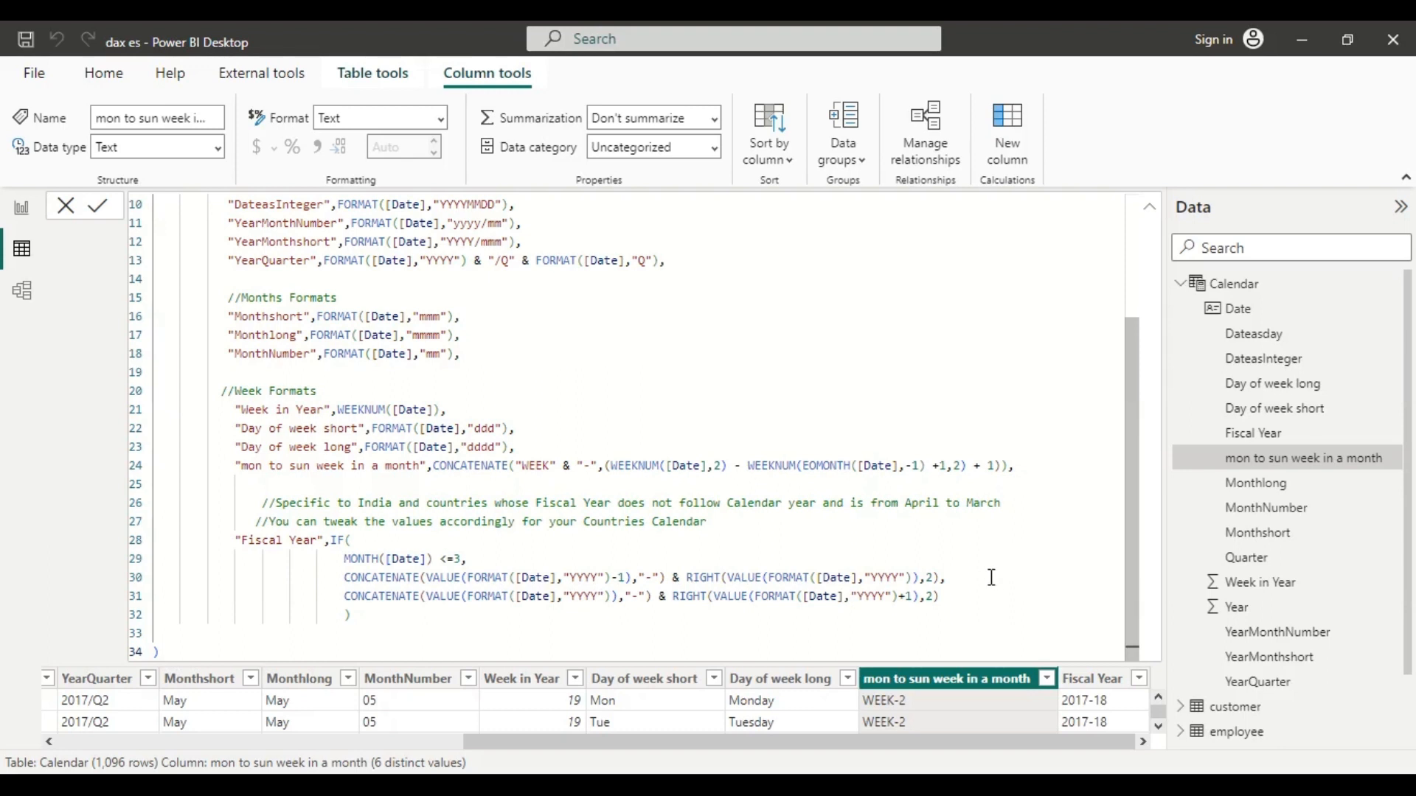
click(447, 627)
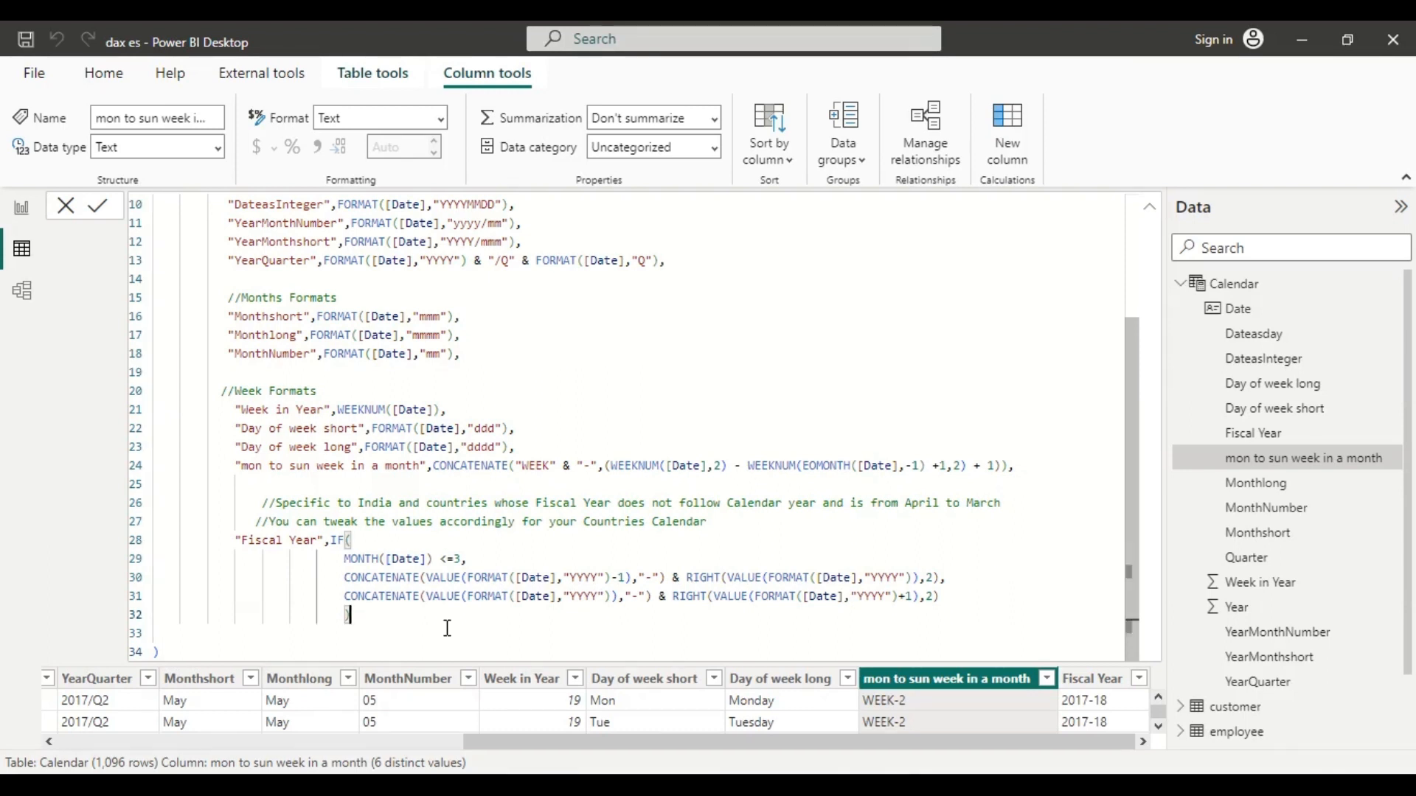
Step: Add a comma after the "Fiscal Year" IF function and start a new "Fiscal Quarter" column on the next line, aligned with "Fiscal Year"
text(,)
key(Return)
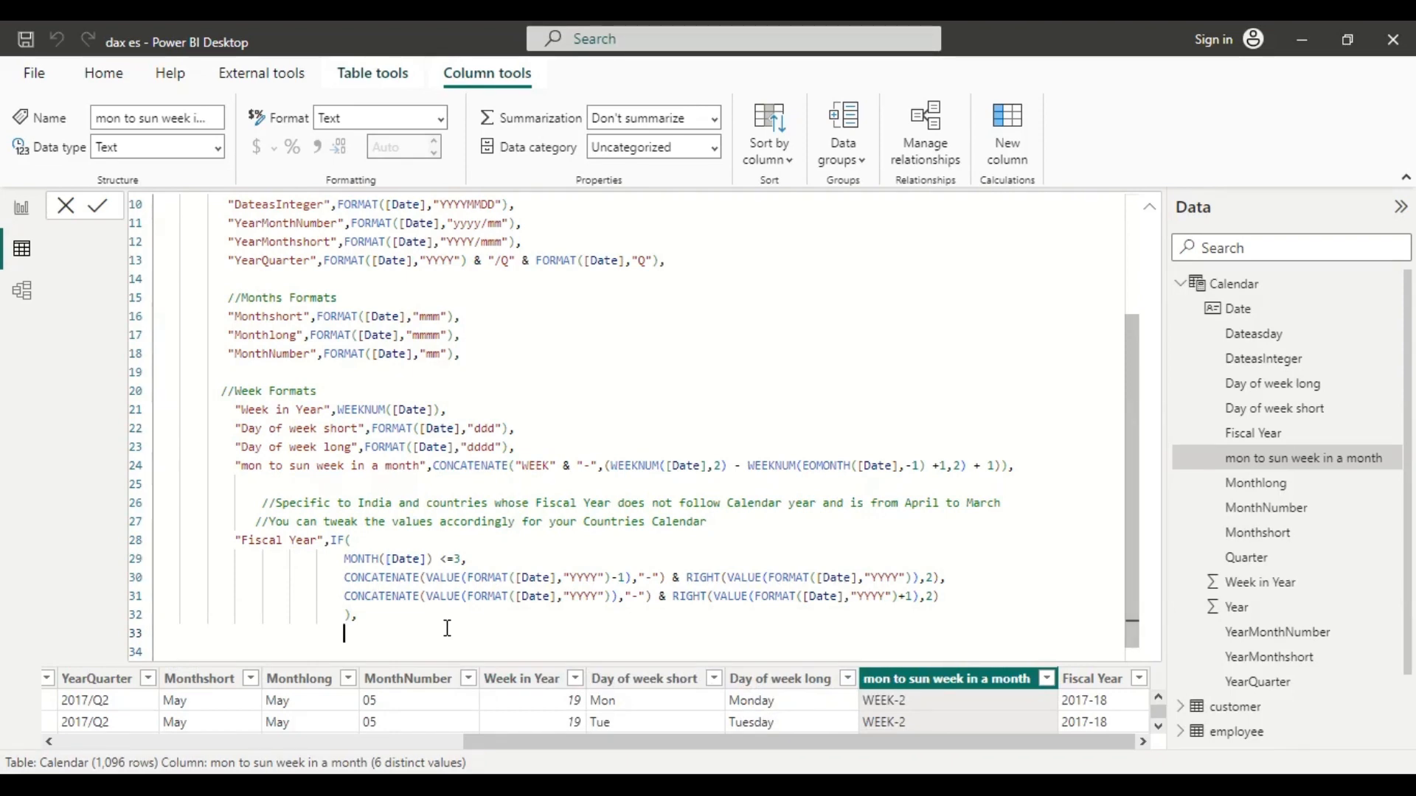
key(BackSpace)
key(BackSpace)
key(BackSpace)
key(BackSpace)
key(BackSpace)
key(BackSpace)
key(BackSpace)
key(BackSpace)
key(BackSpace)
key(BackSpace)
key(BackSpace)
key(BackSpace)
key(BackSpace)
key(BackSpace)
text("")
key(Left)
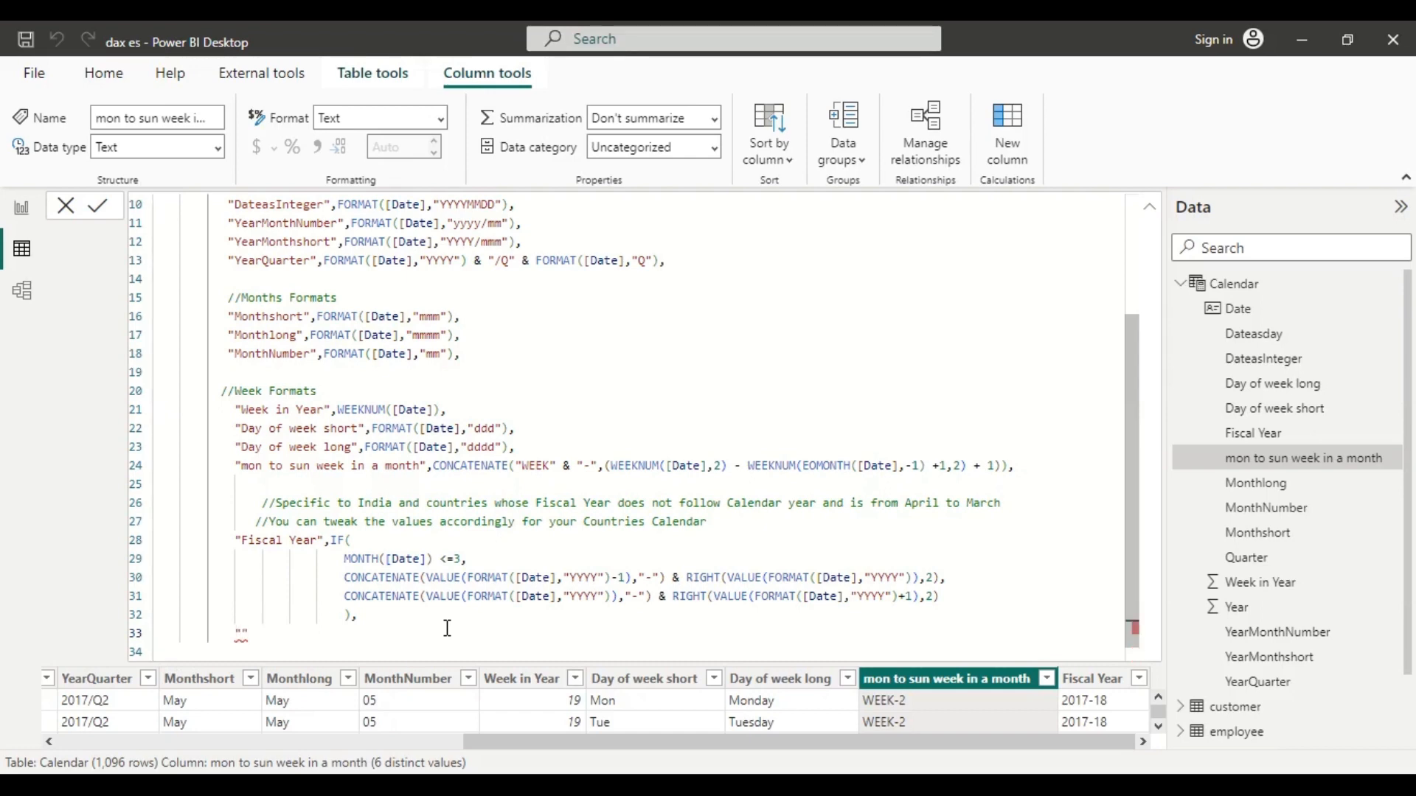
text(Fiscal Quarter)
key(Right)
text(,)
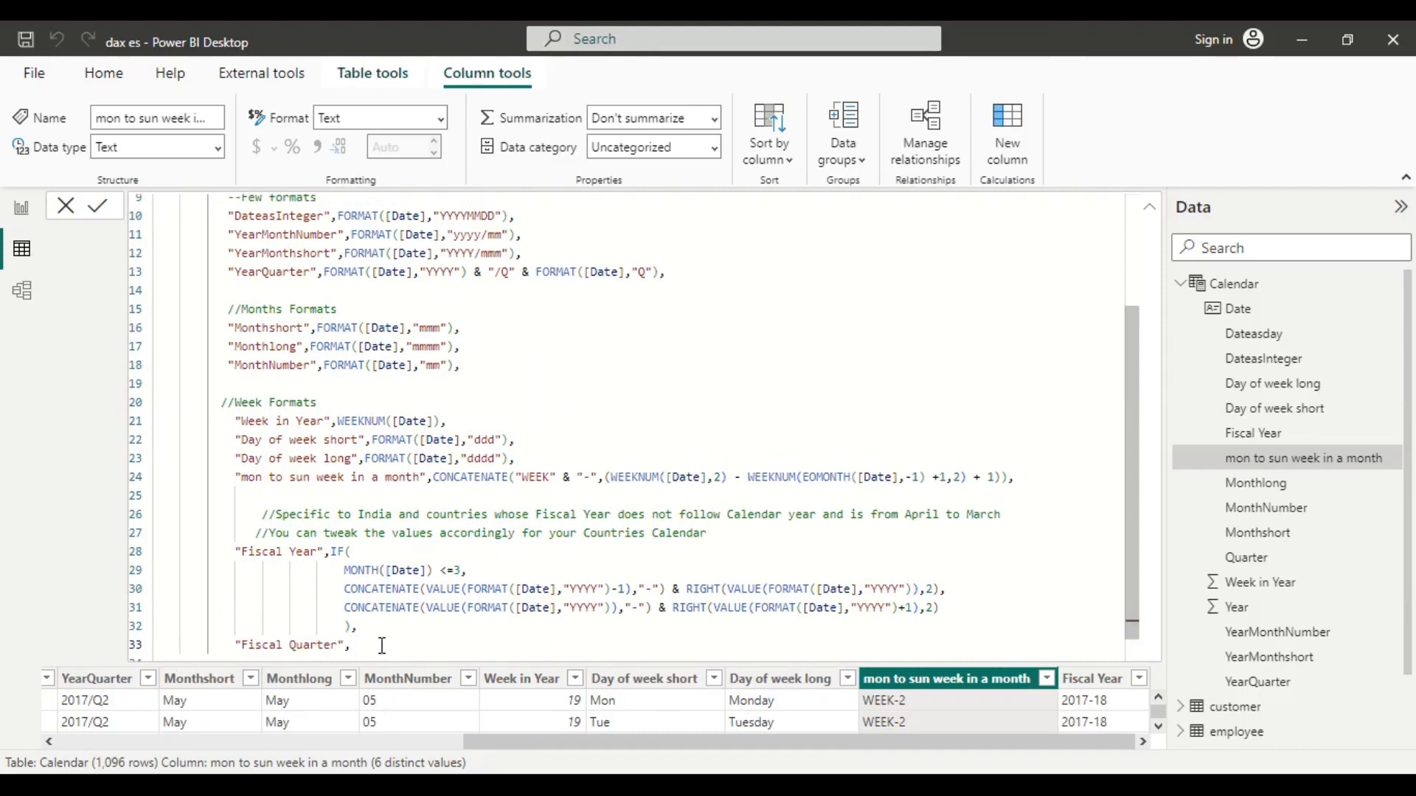
Step: Begin the "Fiscal Quarter" expression with the text "Q" joined by & to an opened IF function
text(")
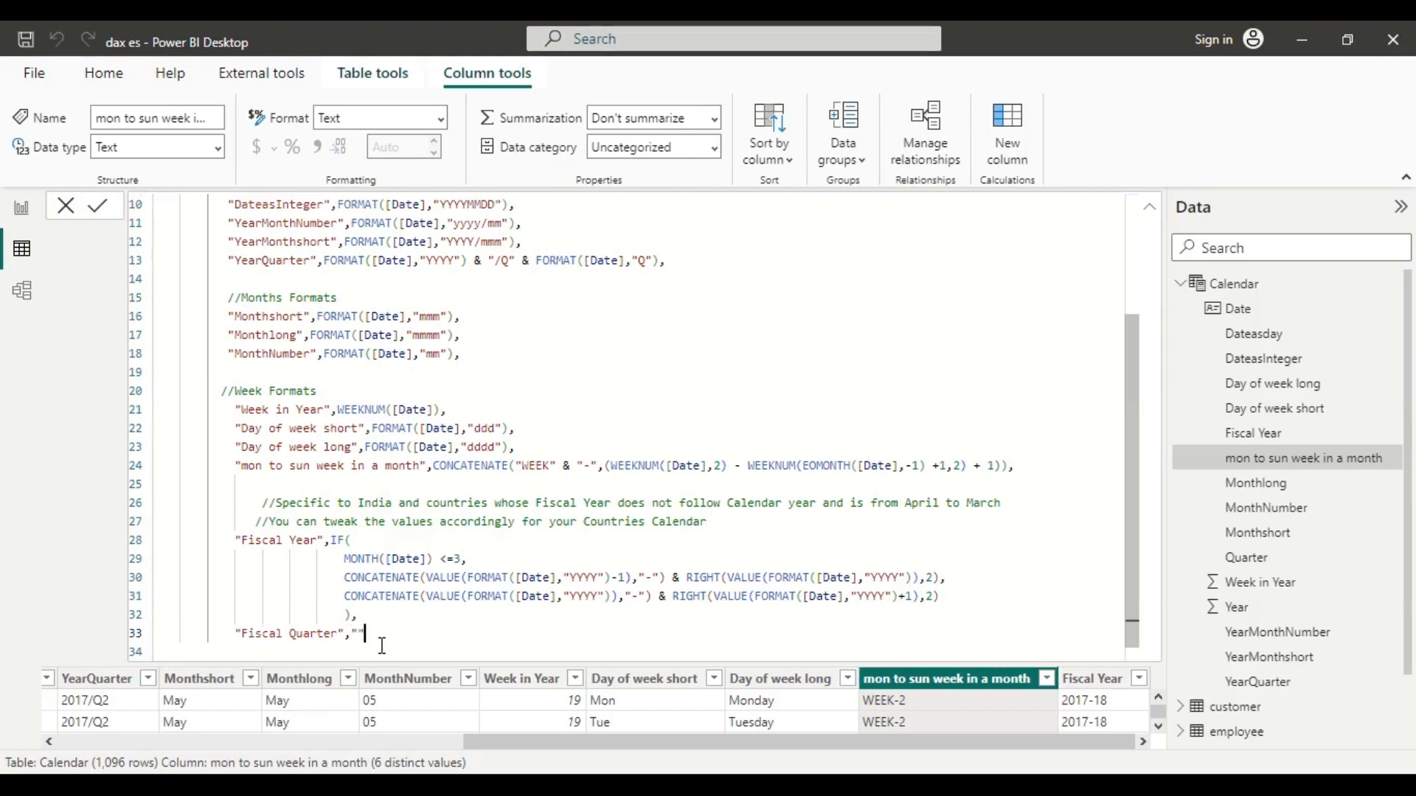
key(Left)
text(Q" &)
text(if)
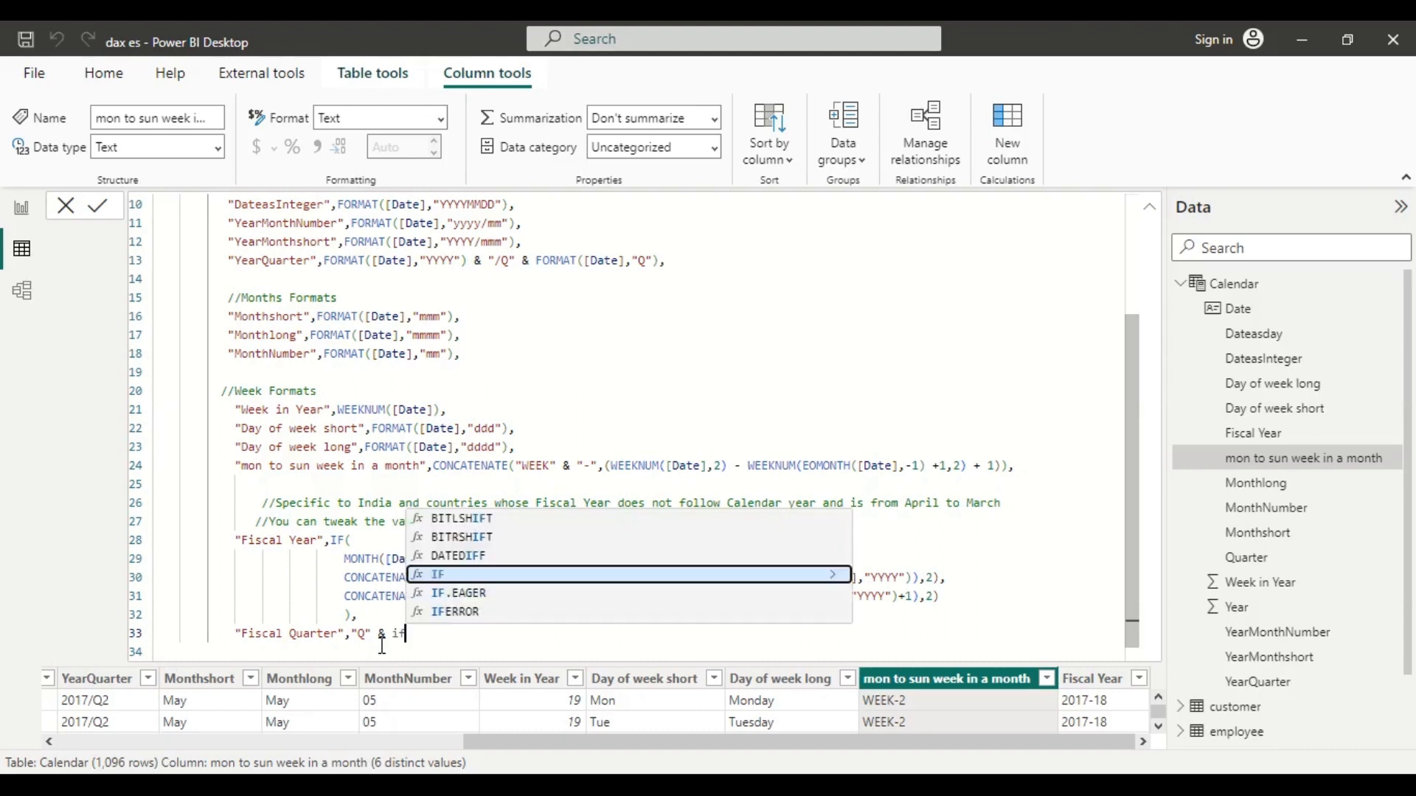
key(Tab)
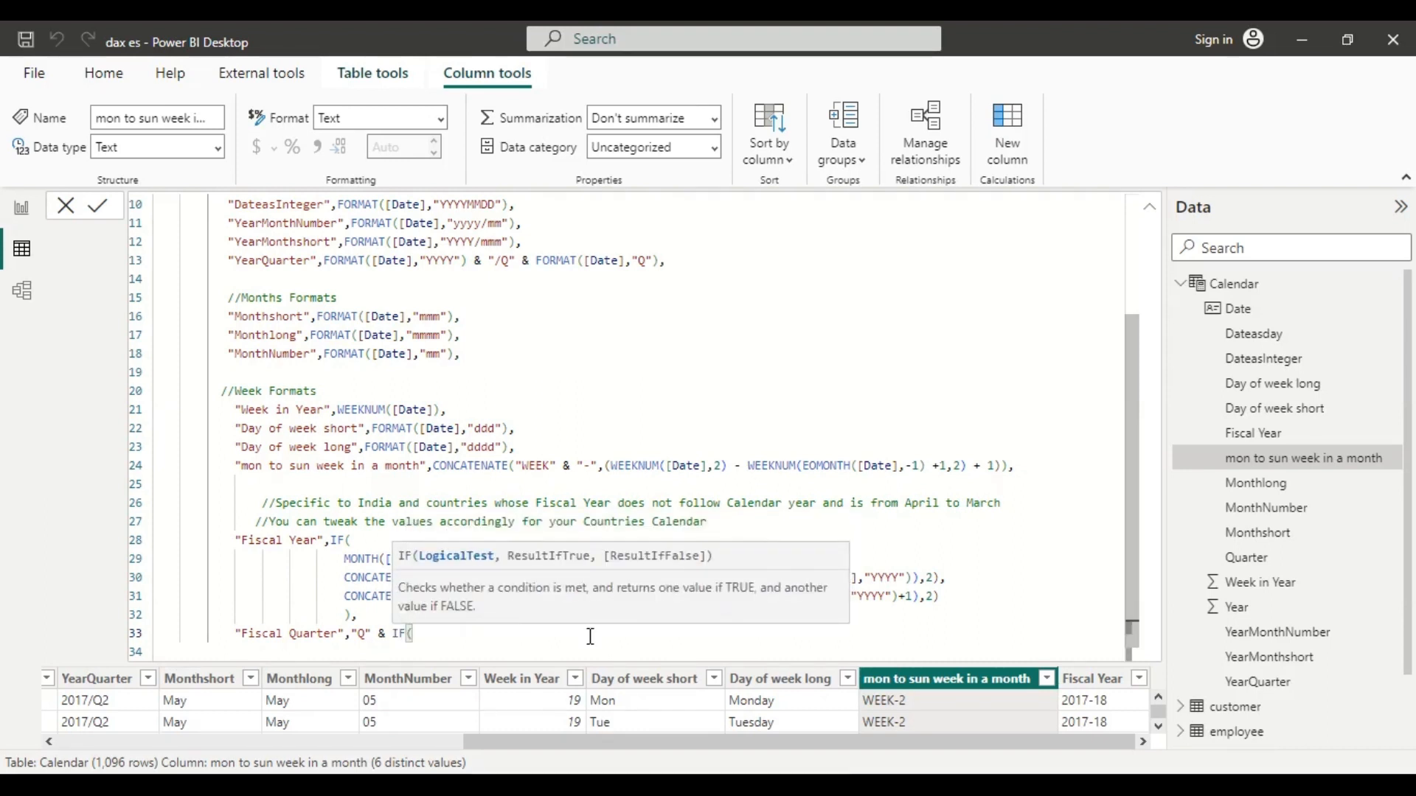
Step: Enter MONTH([Date] <= 3) as the logical test of the "Fiscal Quarter" IF, followed by a comma
text(month)
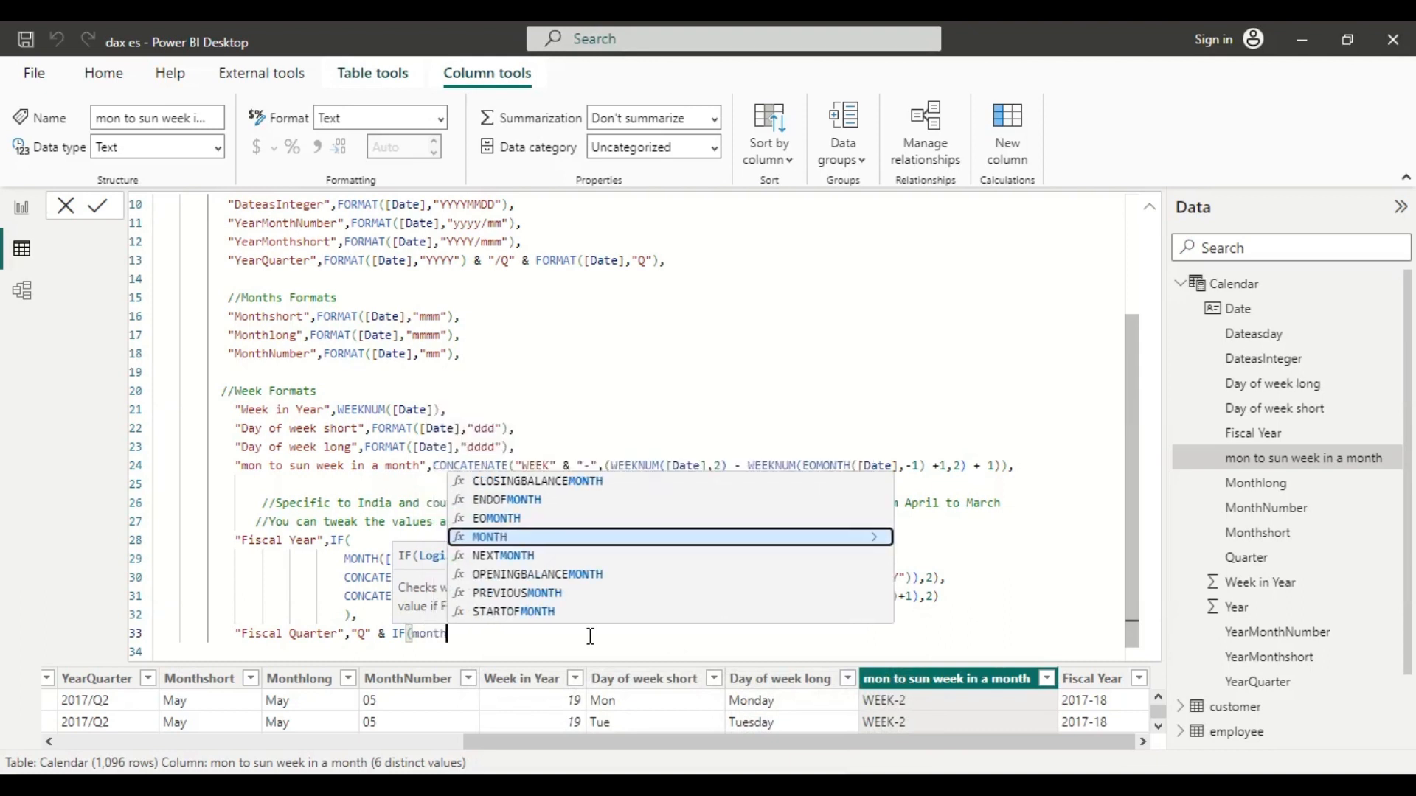
key(Tab)
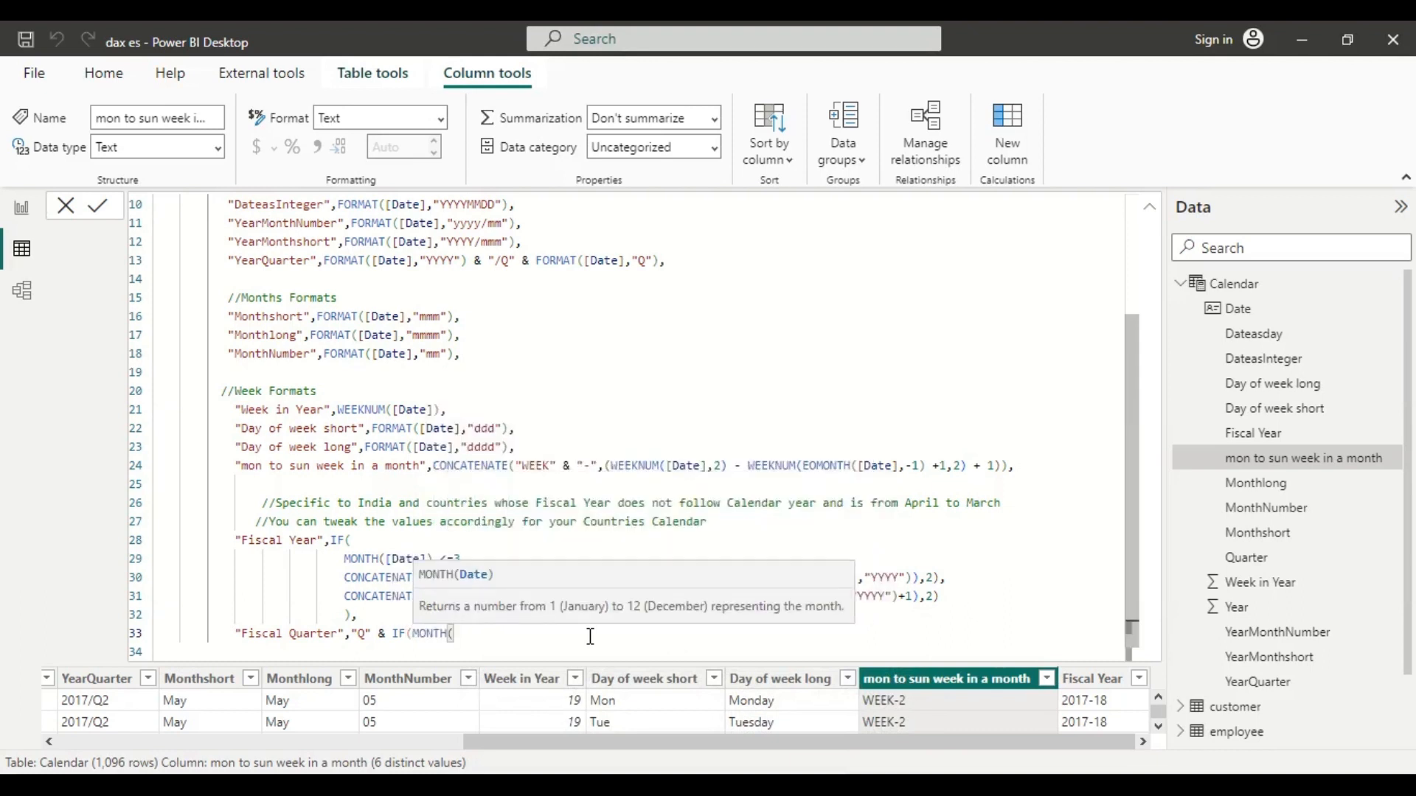
text([)
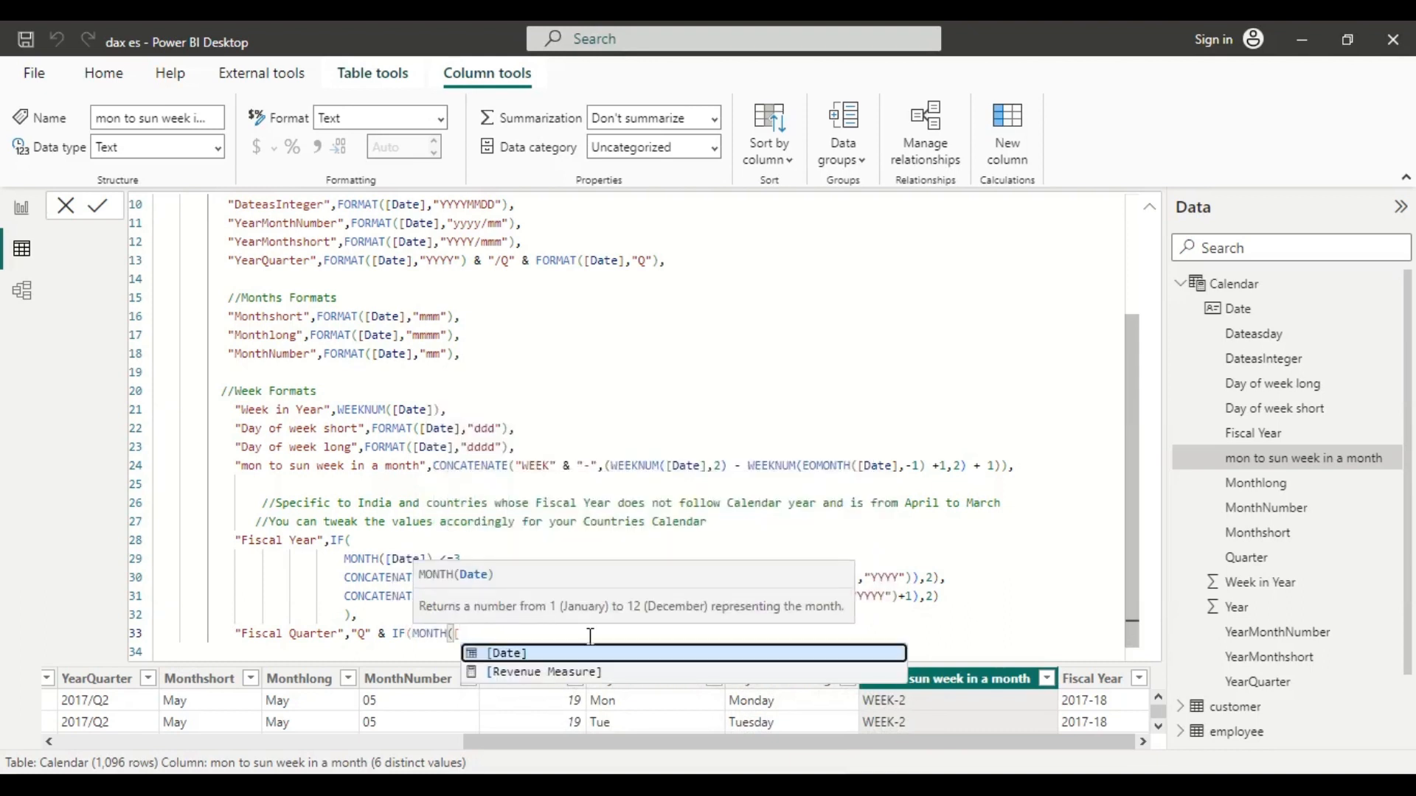
text(dat)
key(Tab)
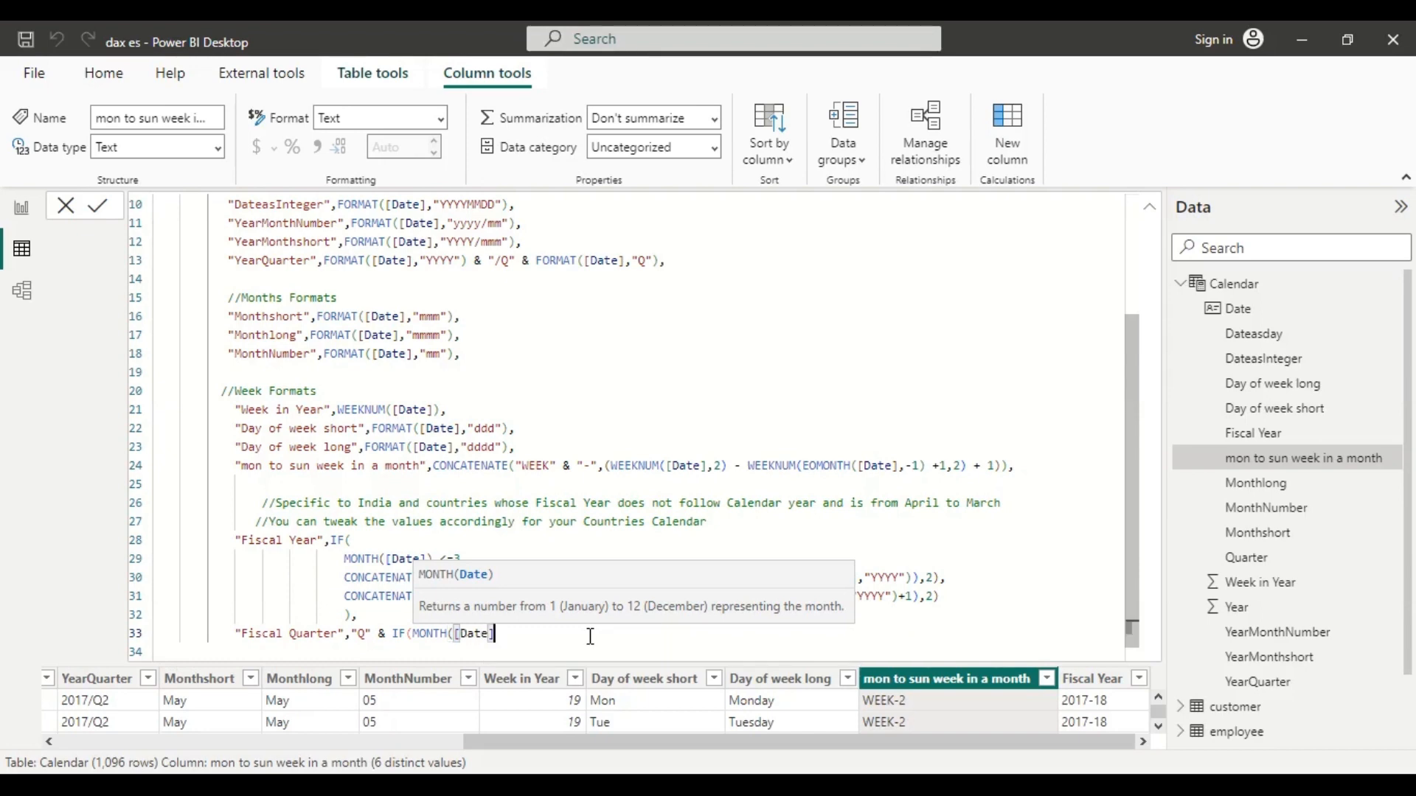
text(<)
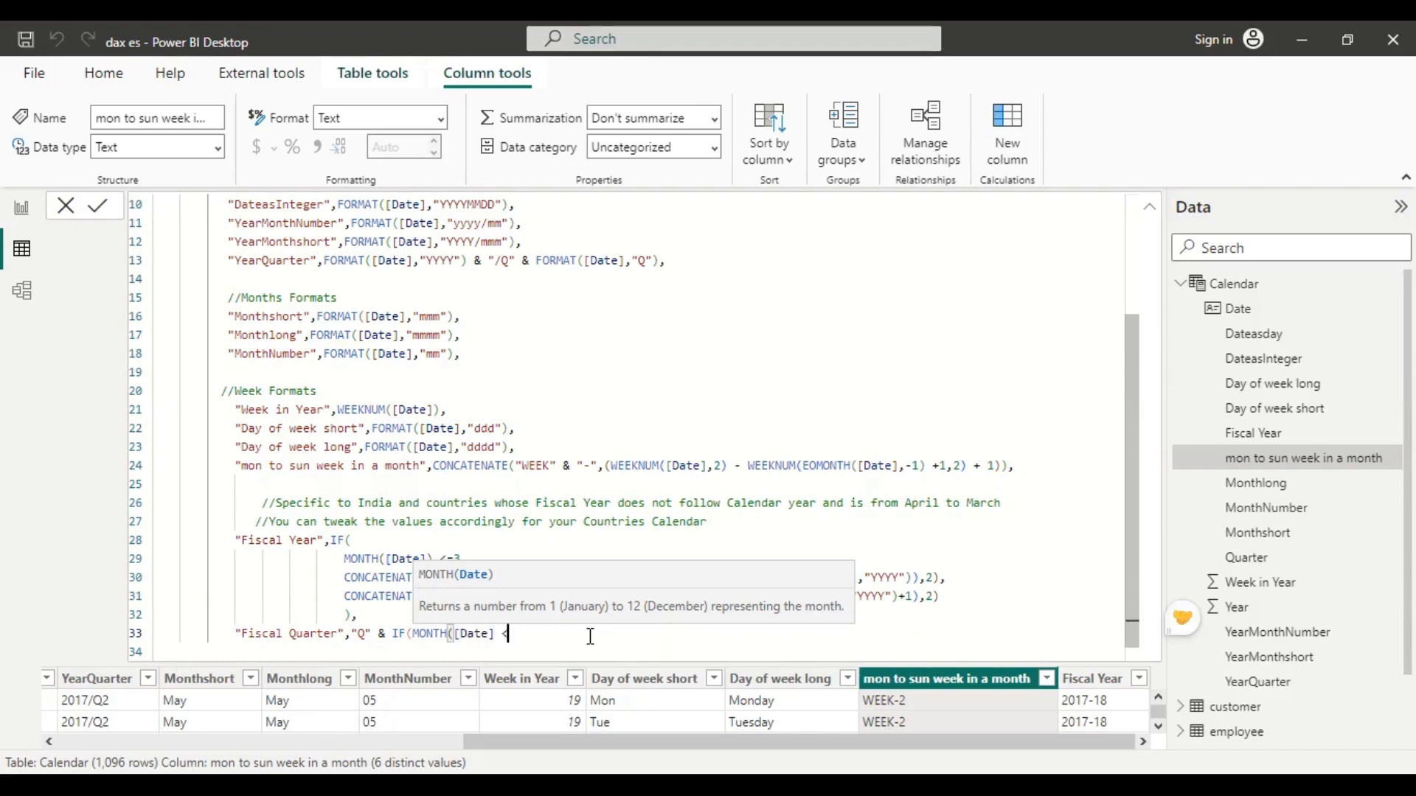
text(= 3,)
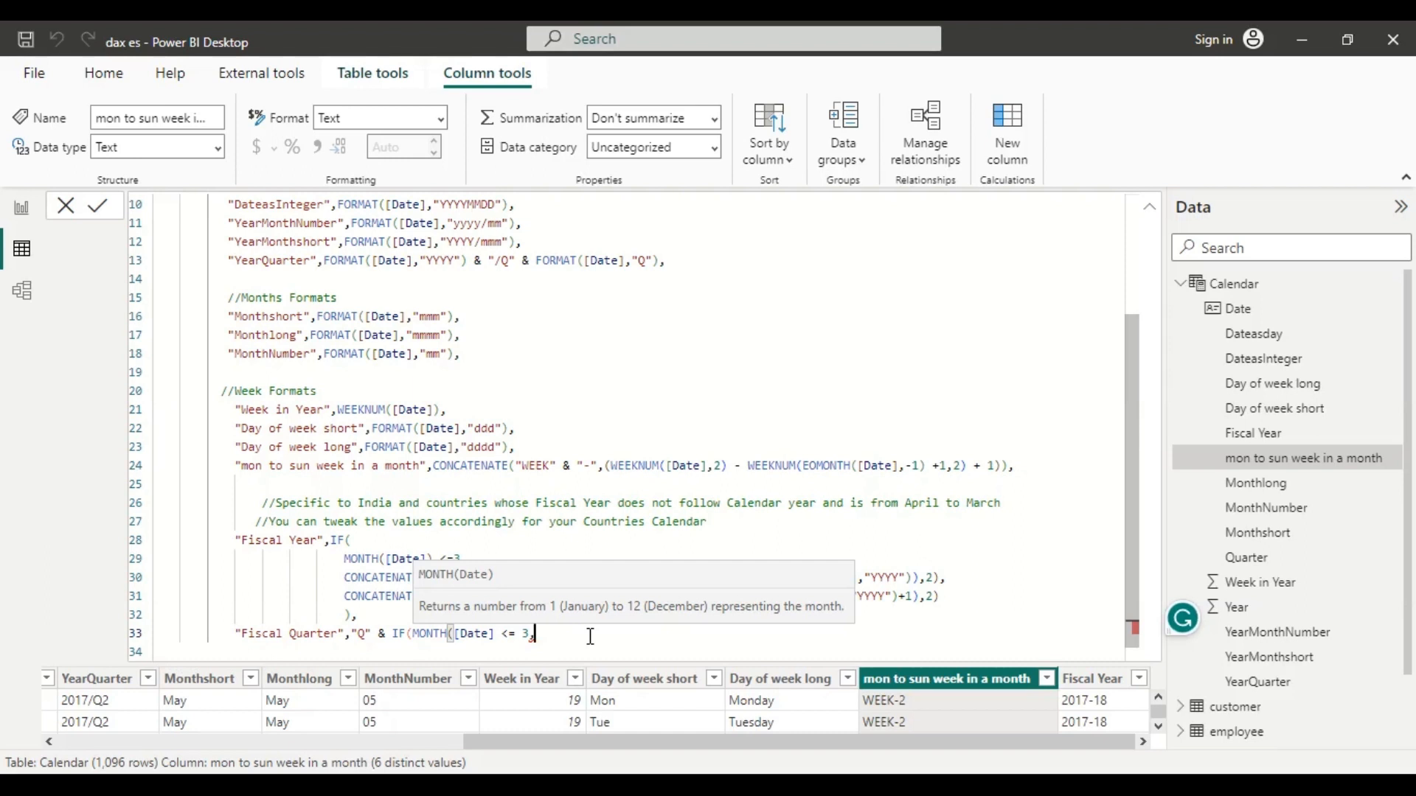
key(Left)
text())
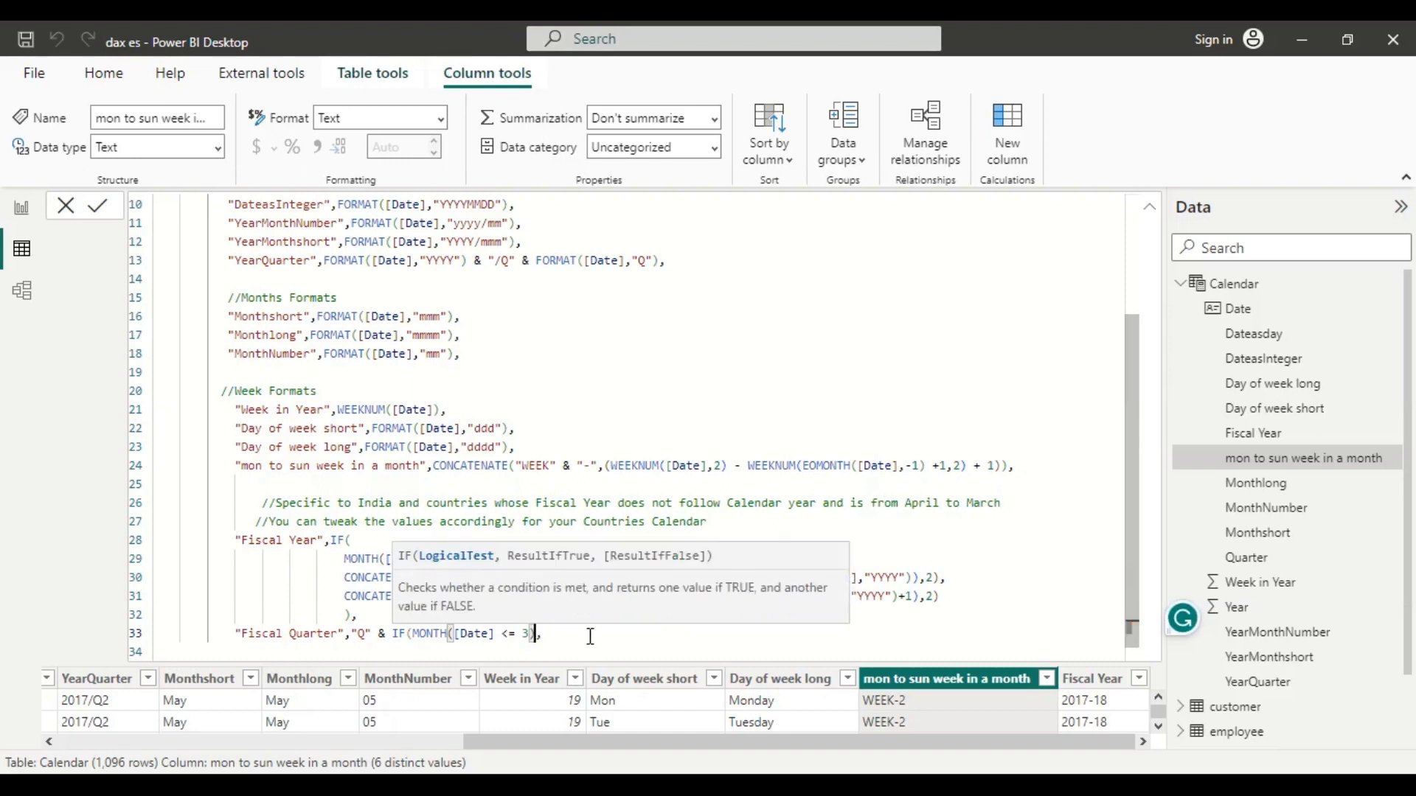
Step: Enter MONTH([Date]) +9 as the true result of the "Fiscal Quarter" IF, followed by a comma
click(646, 634)
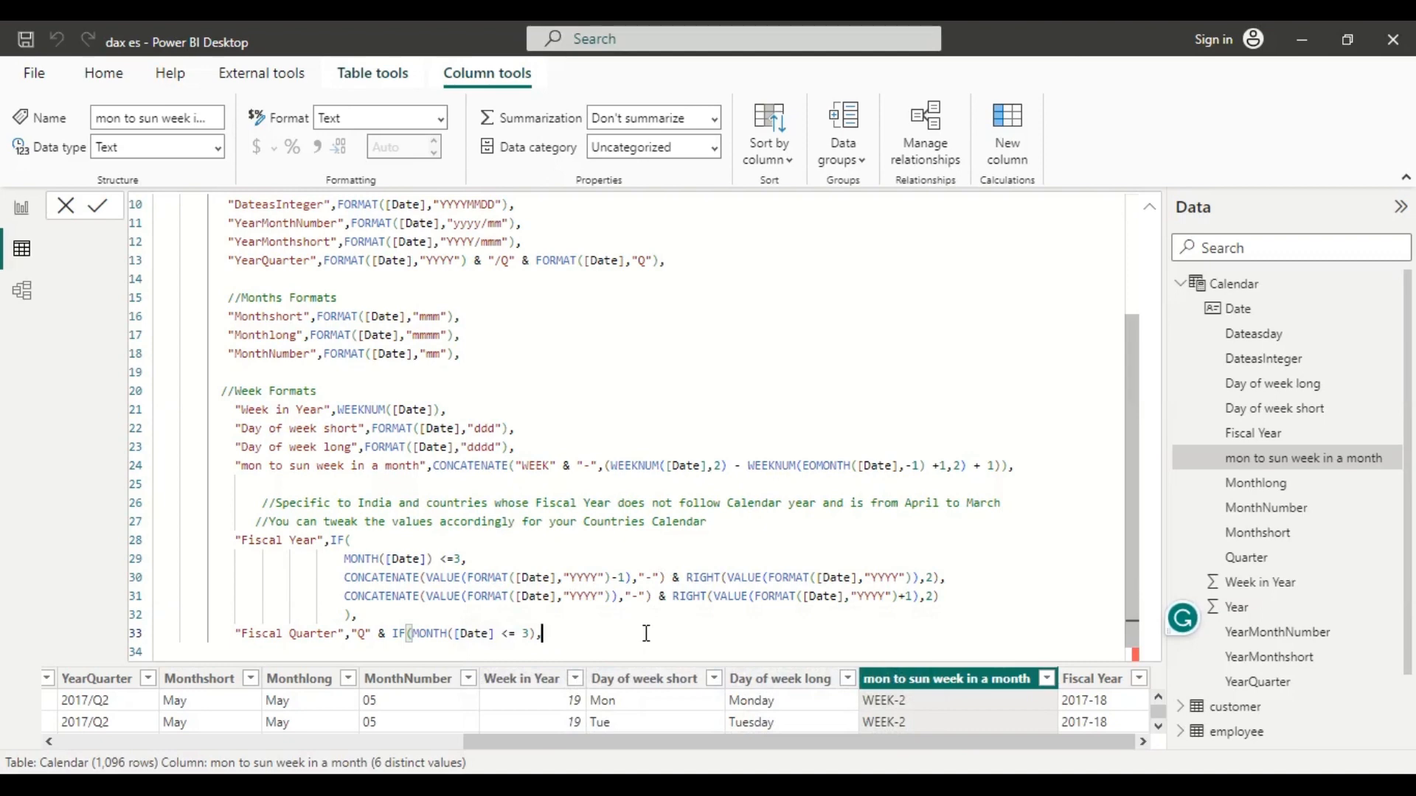
text(month)
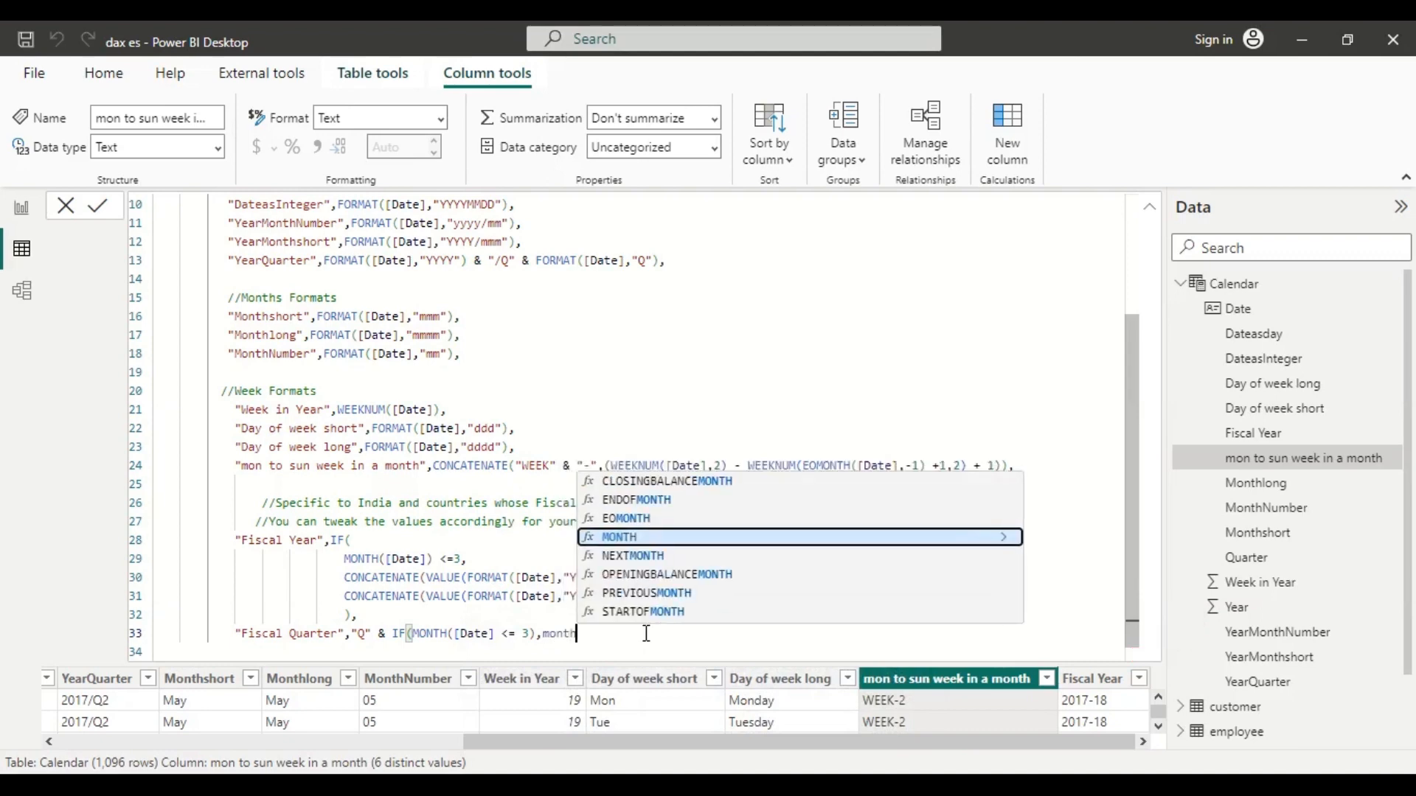
key(Tab)
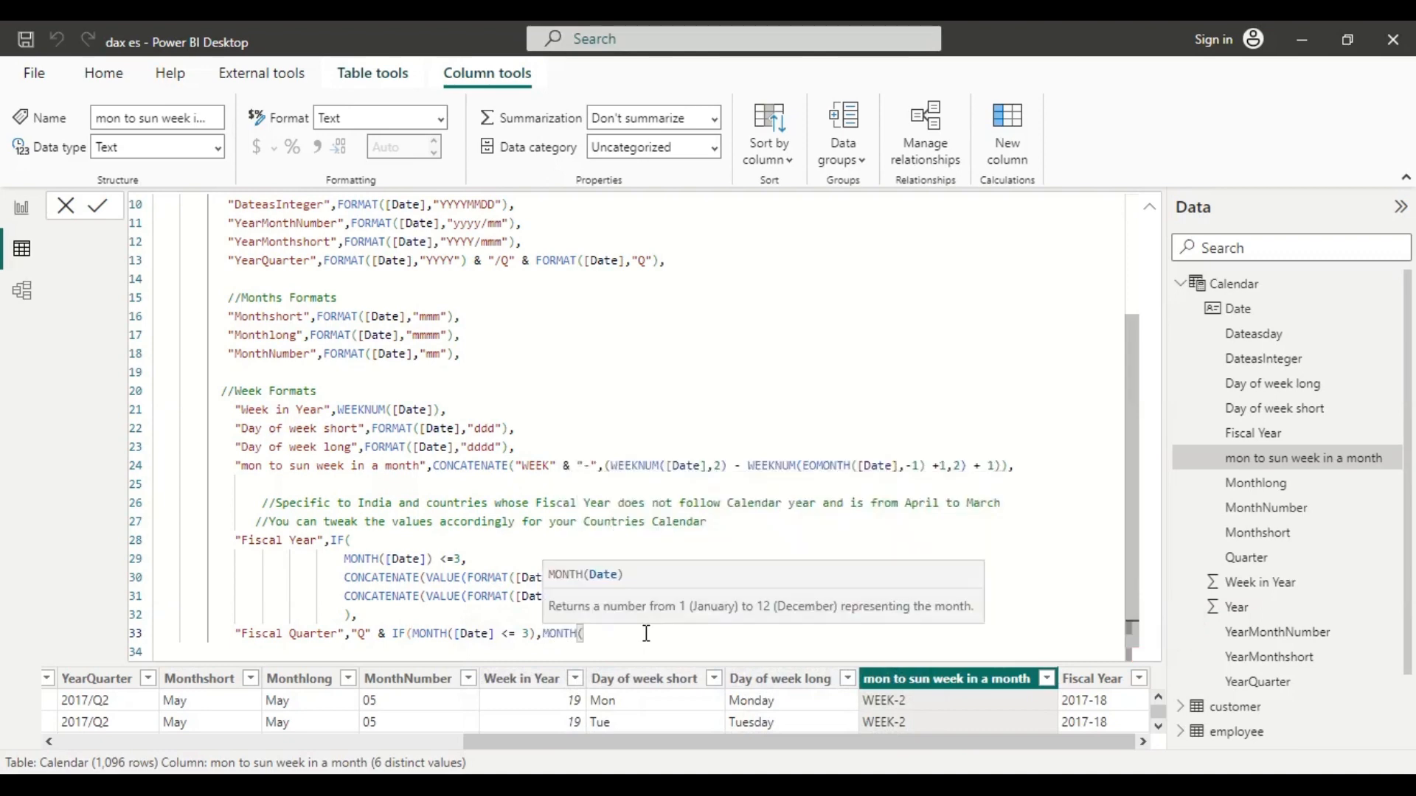
text([date)
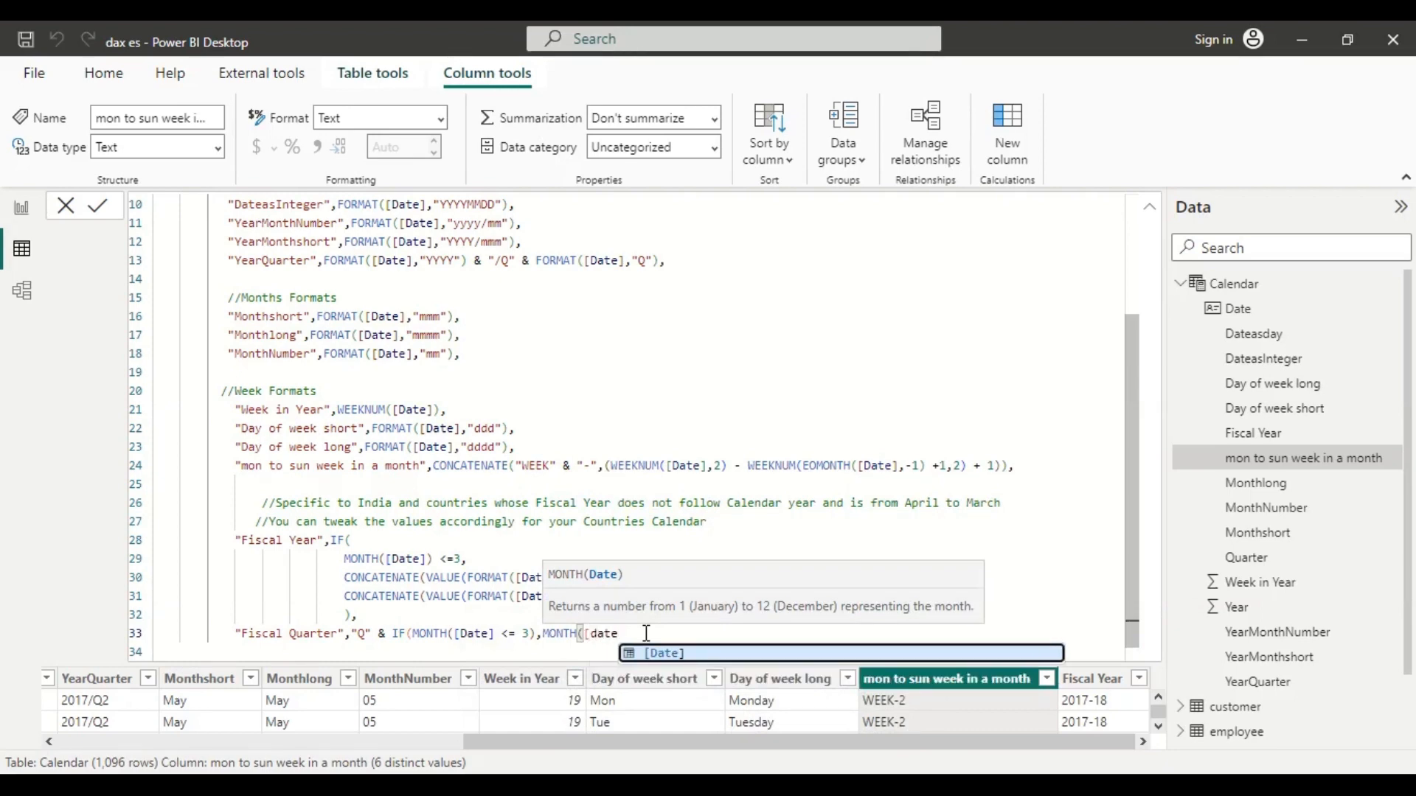
key(Tab)
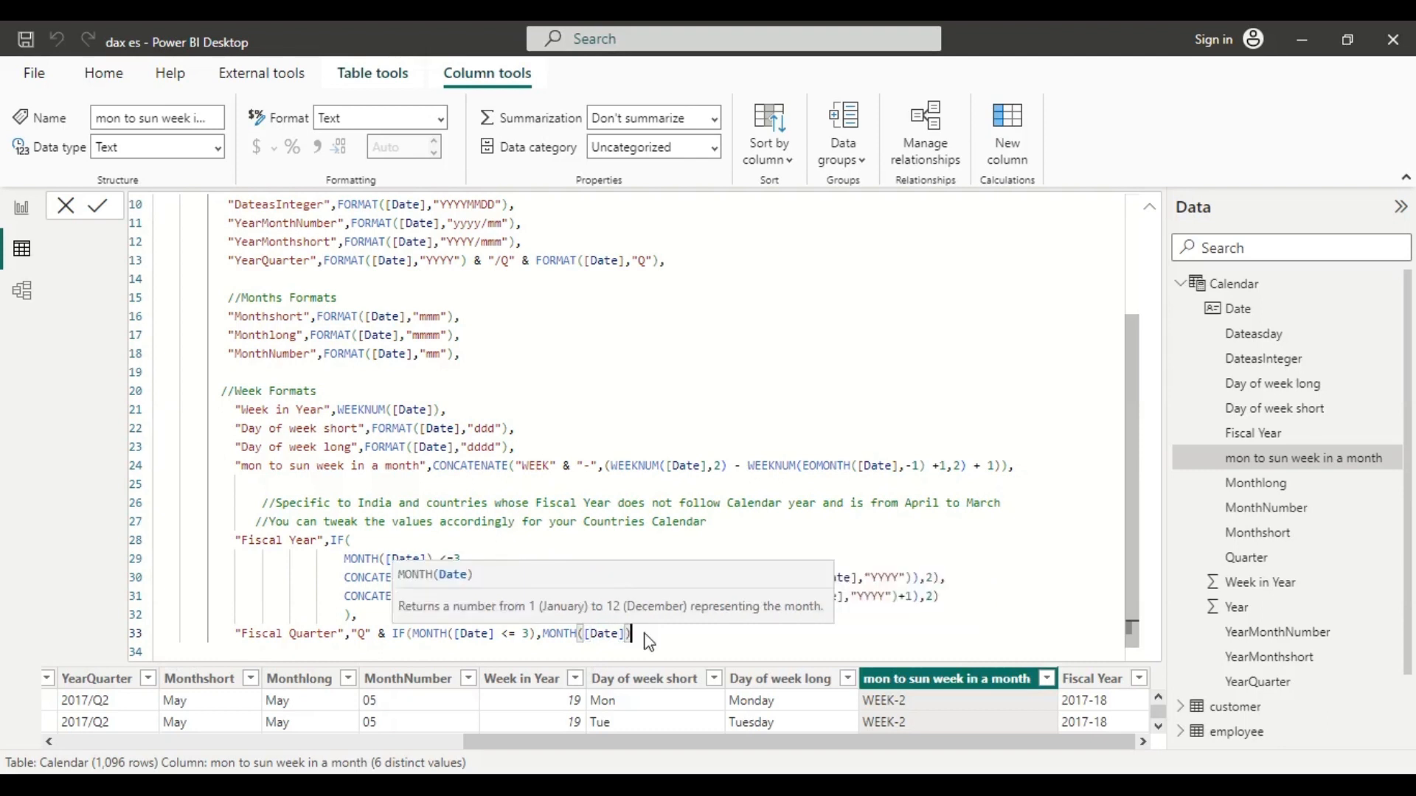
text())
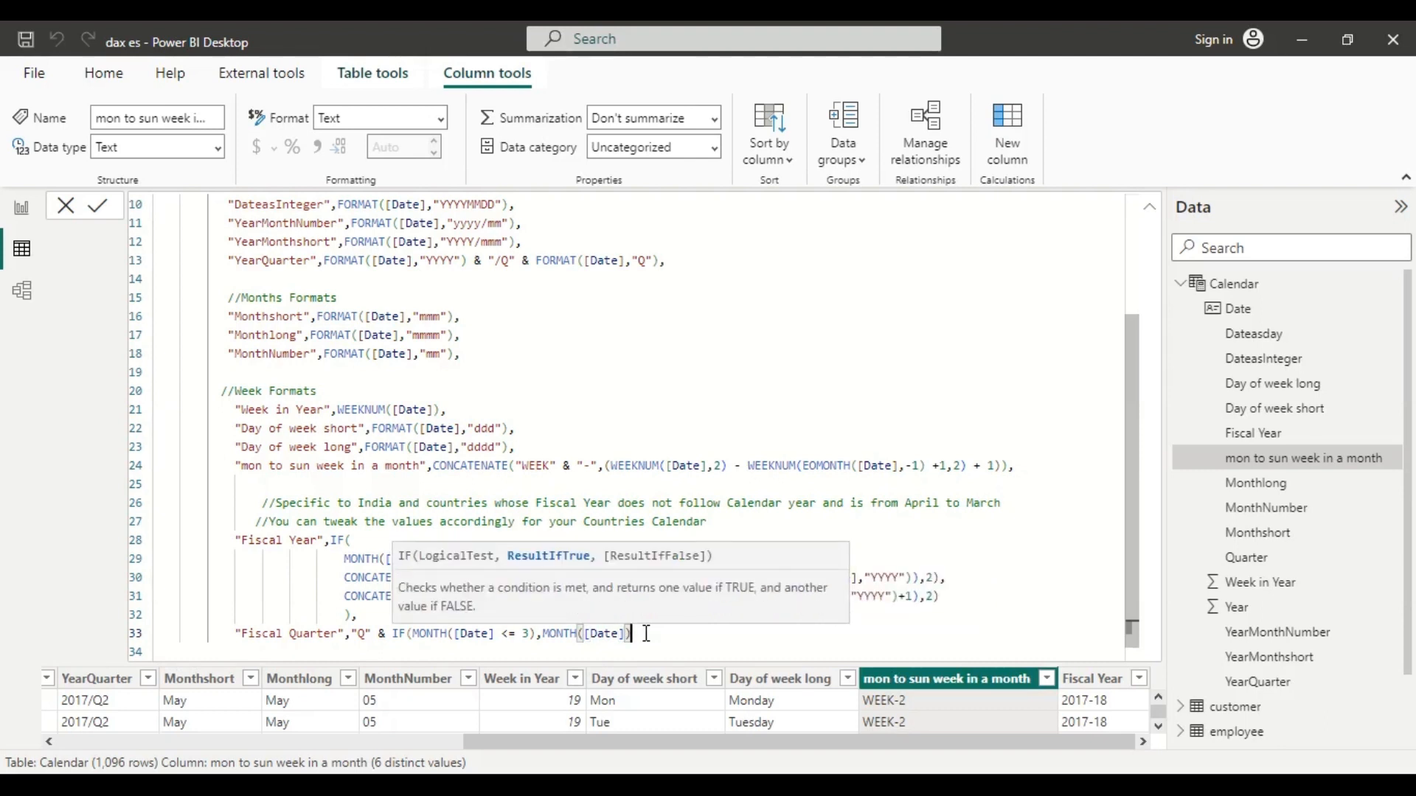
text( +)
text(,)
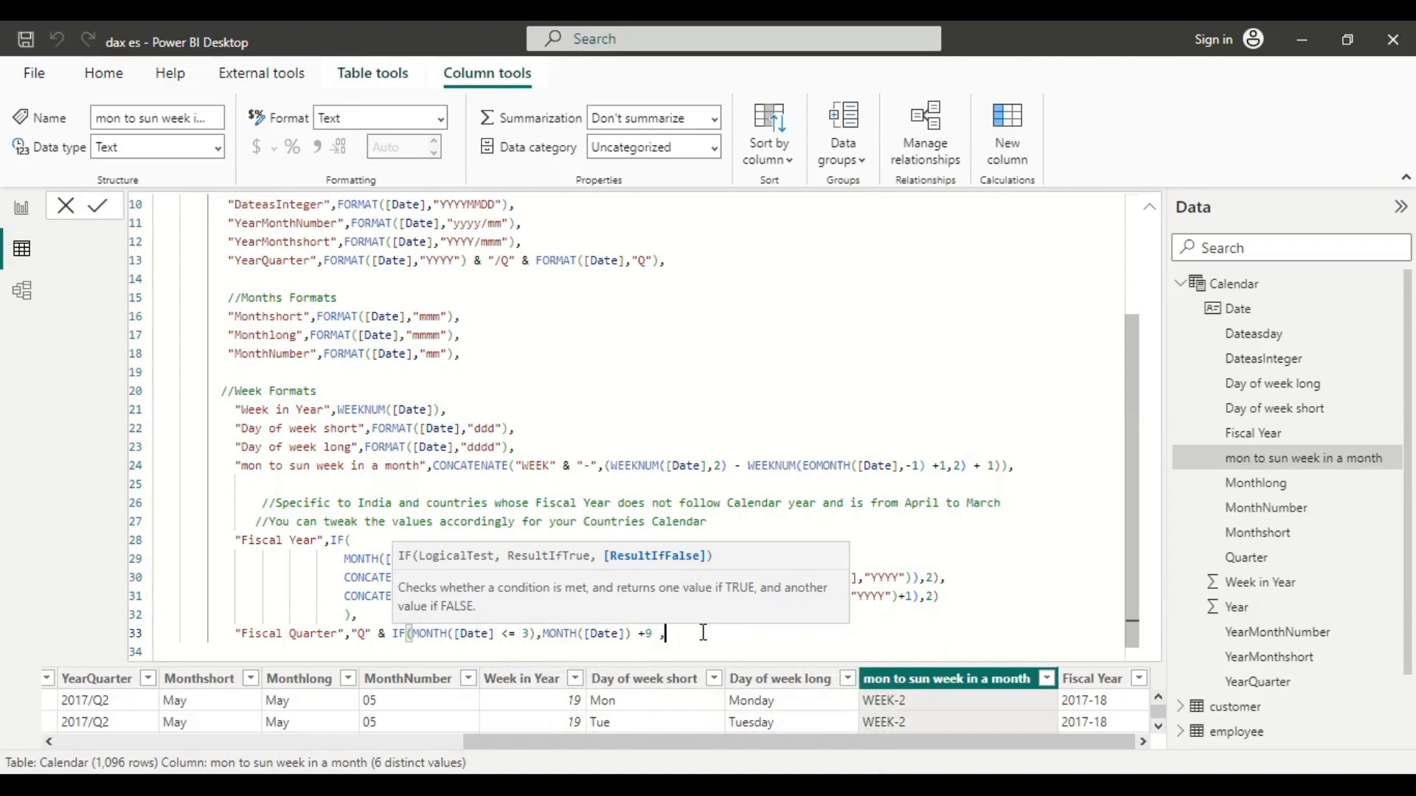
Step: Enter MONTH([Date])-3 as the false result of the "Fiscal Quarter" IF and close the function
text(mont)
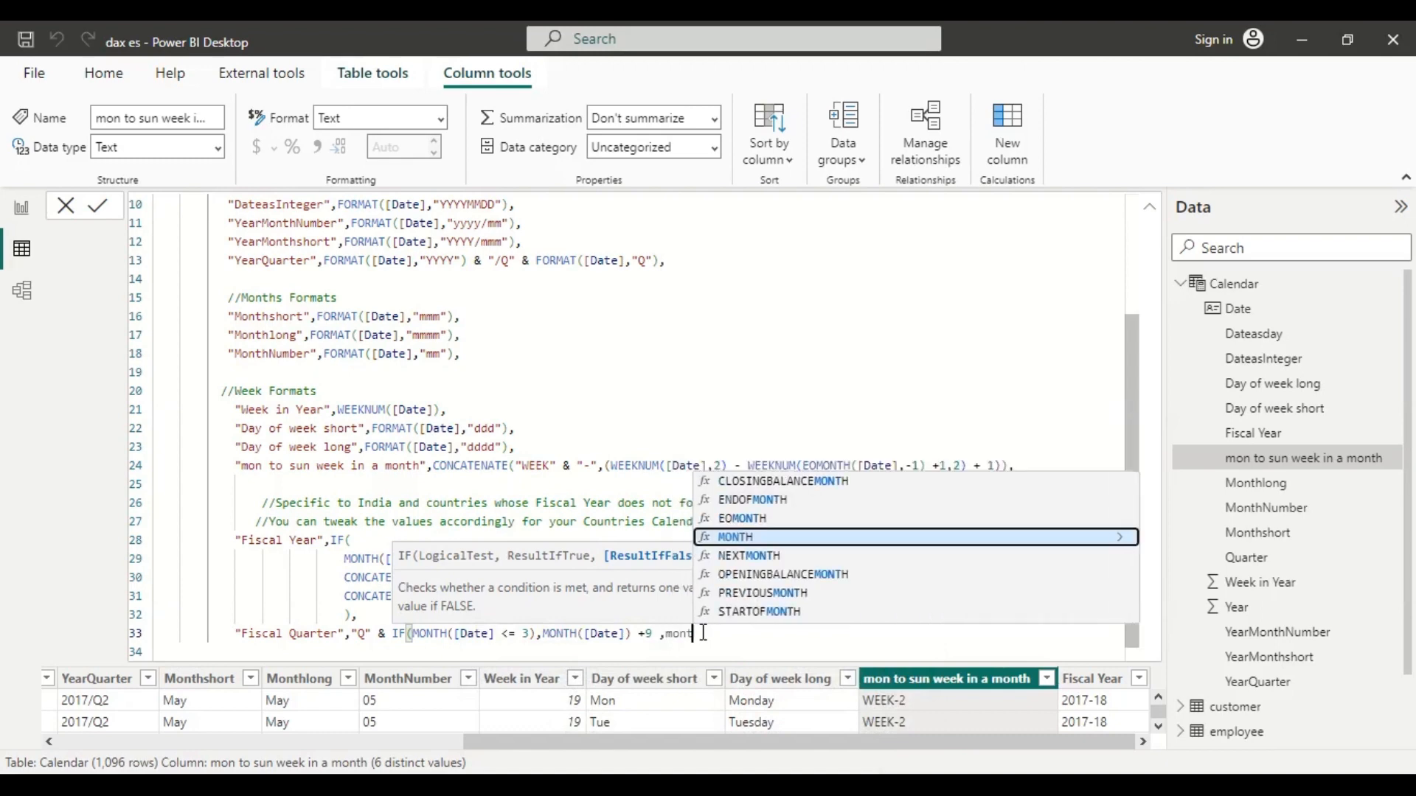
key(Tab)
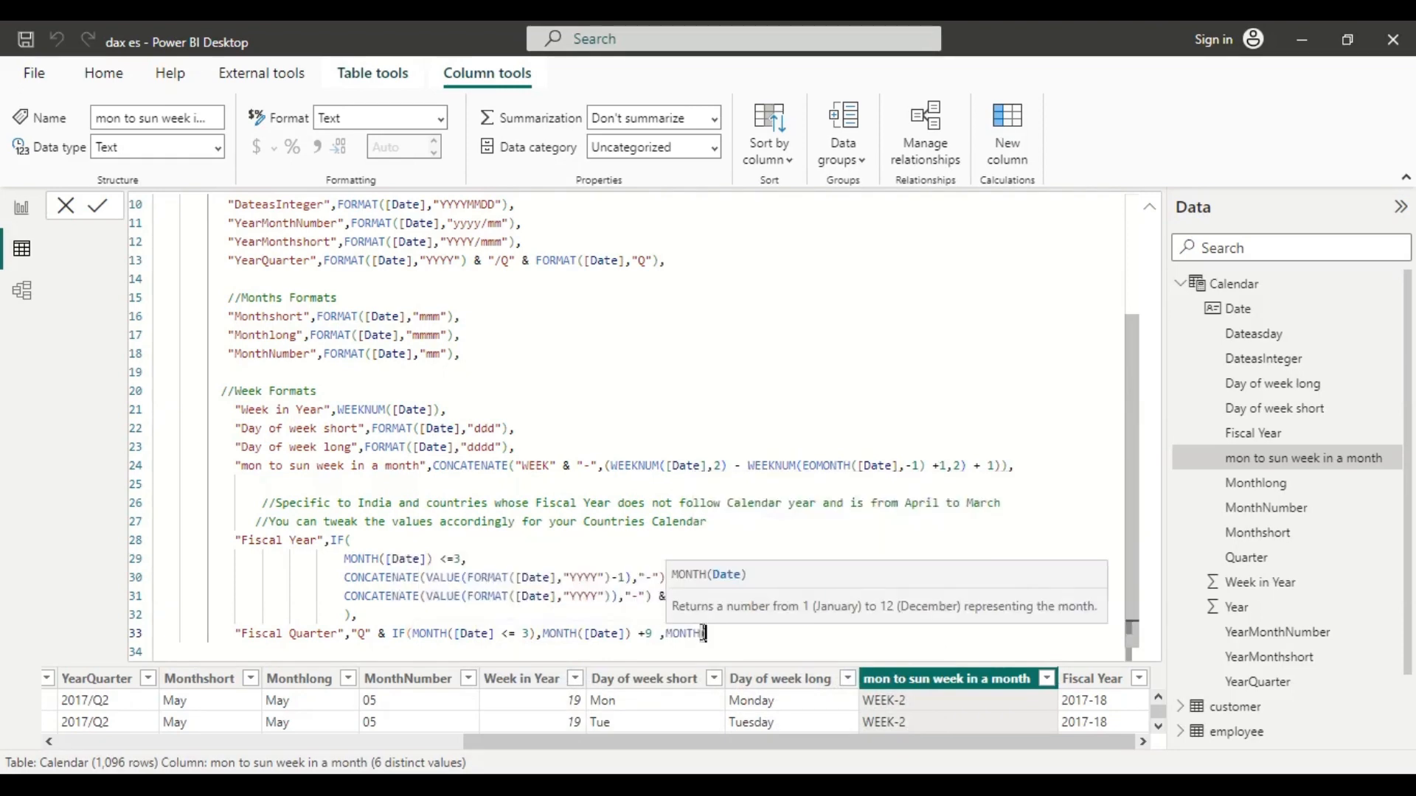
text([)
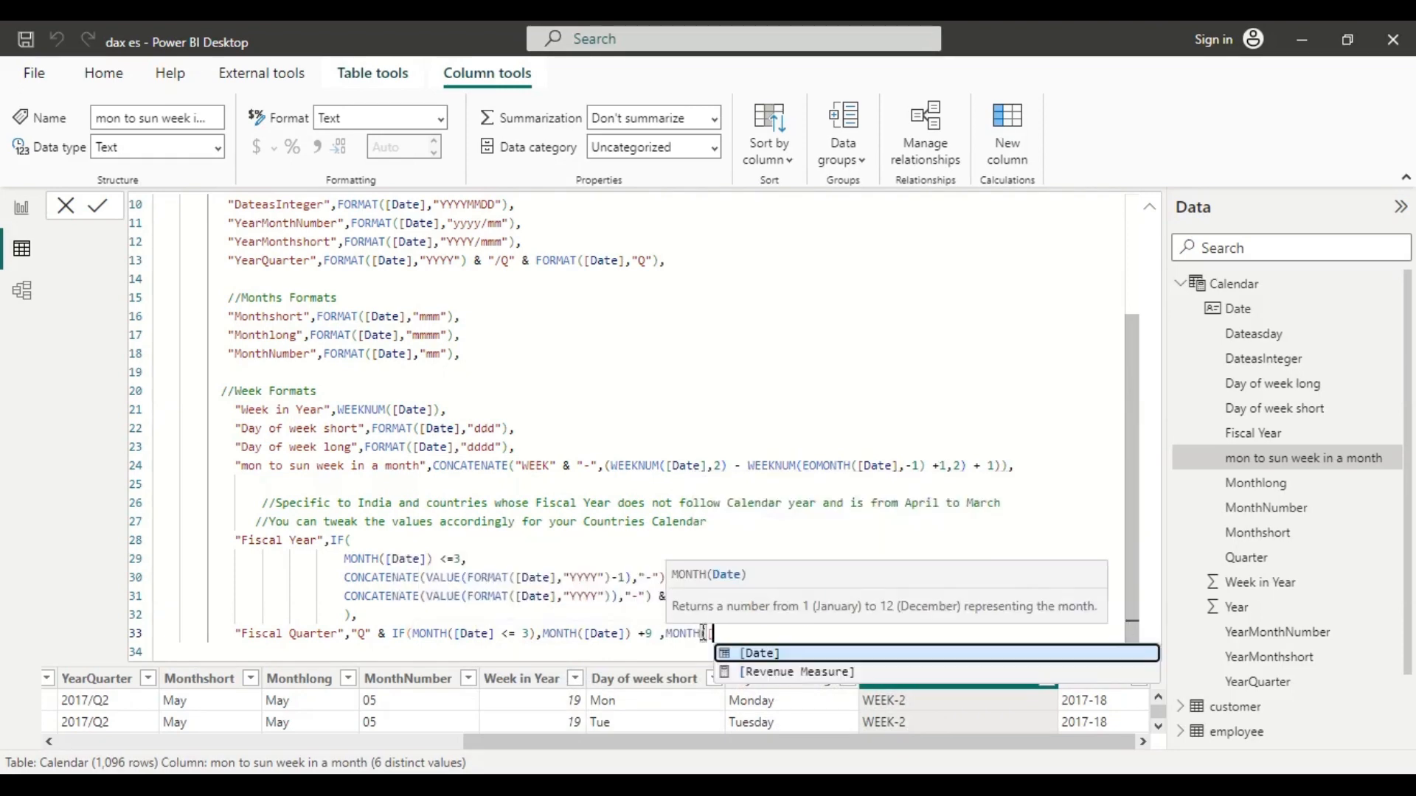
key(Tab)
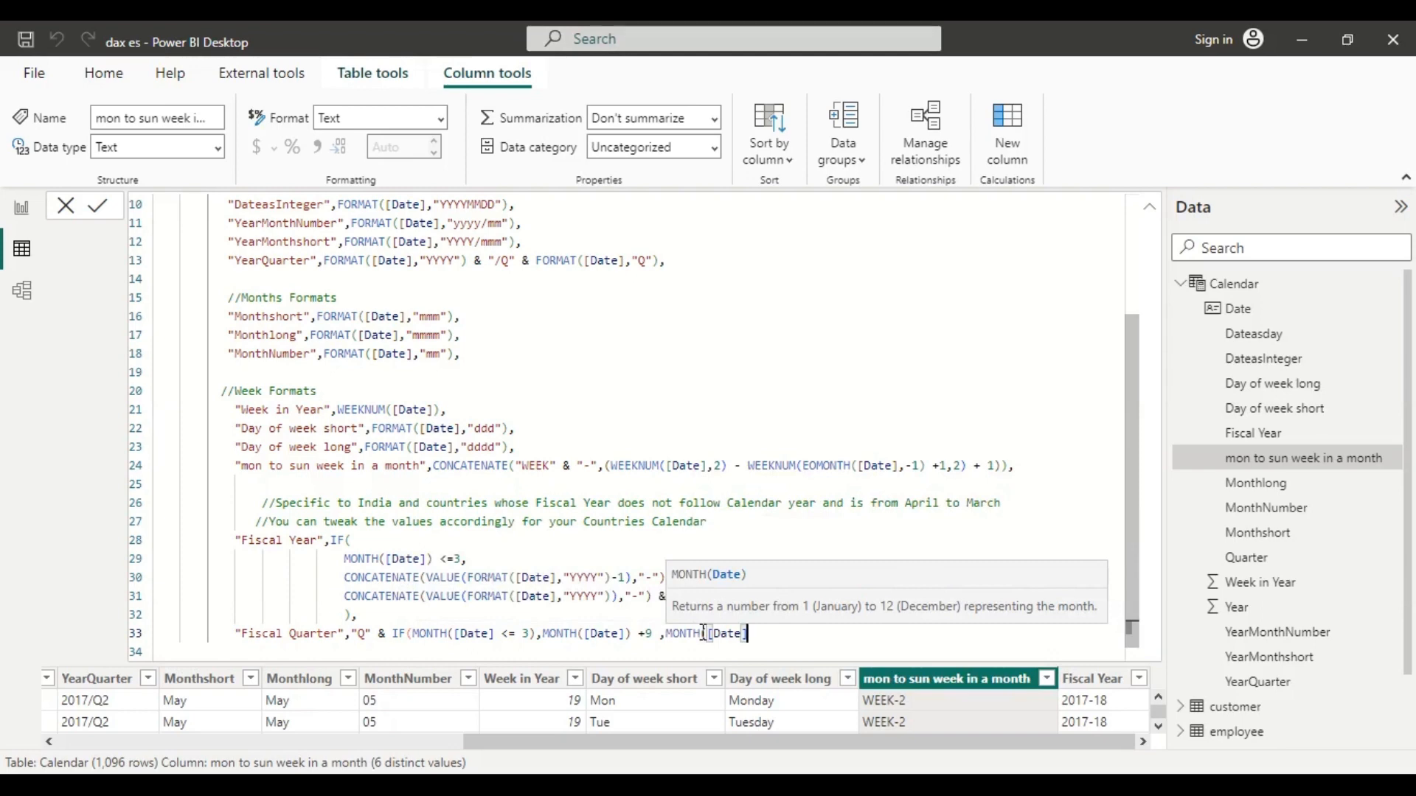
text())
text())
key(BackSpace)
key(BackSpace)
text())
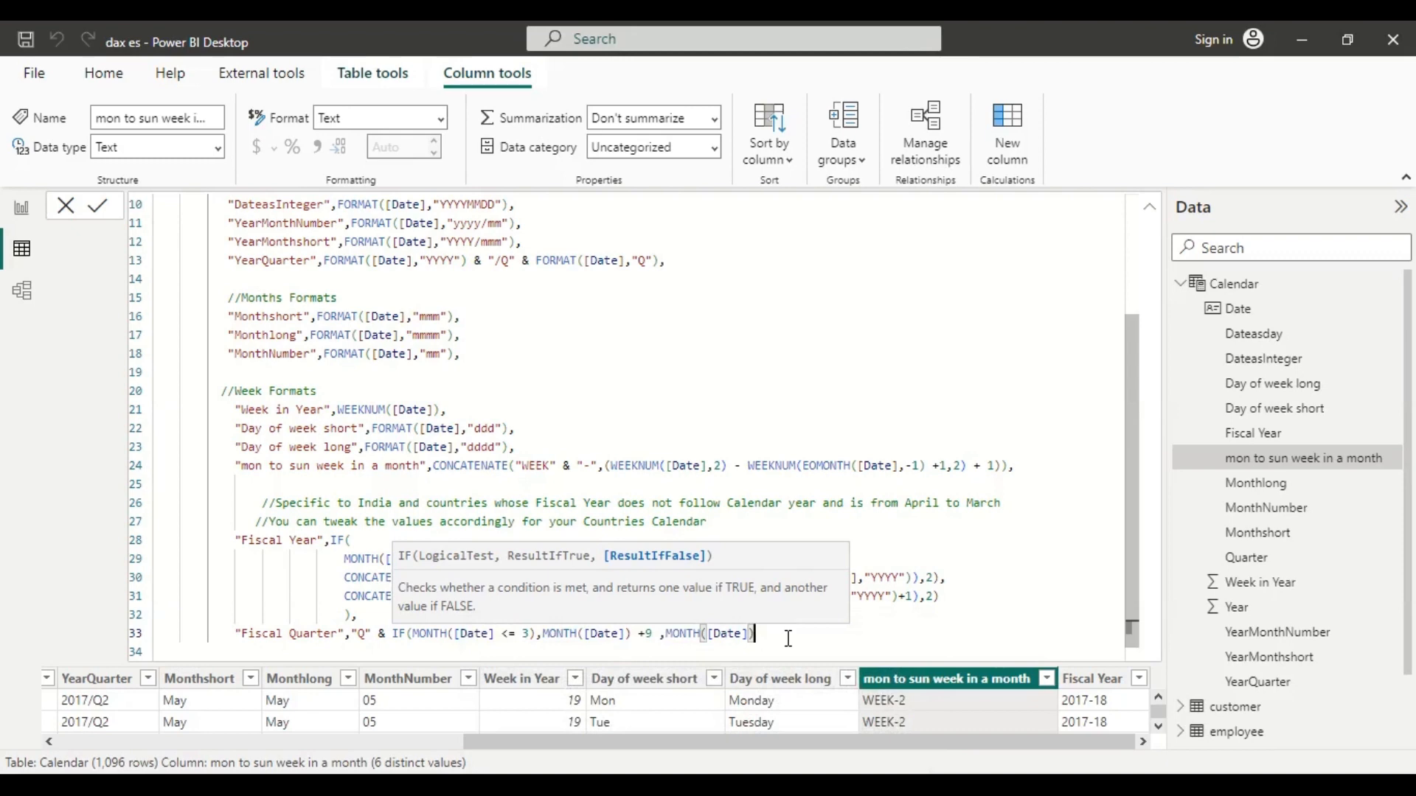
text(-3)
text())
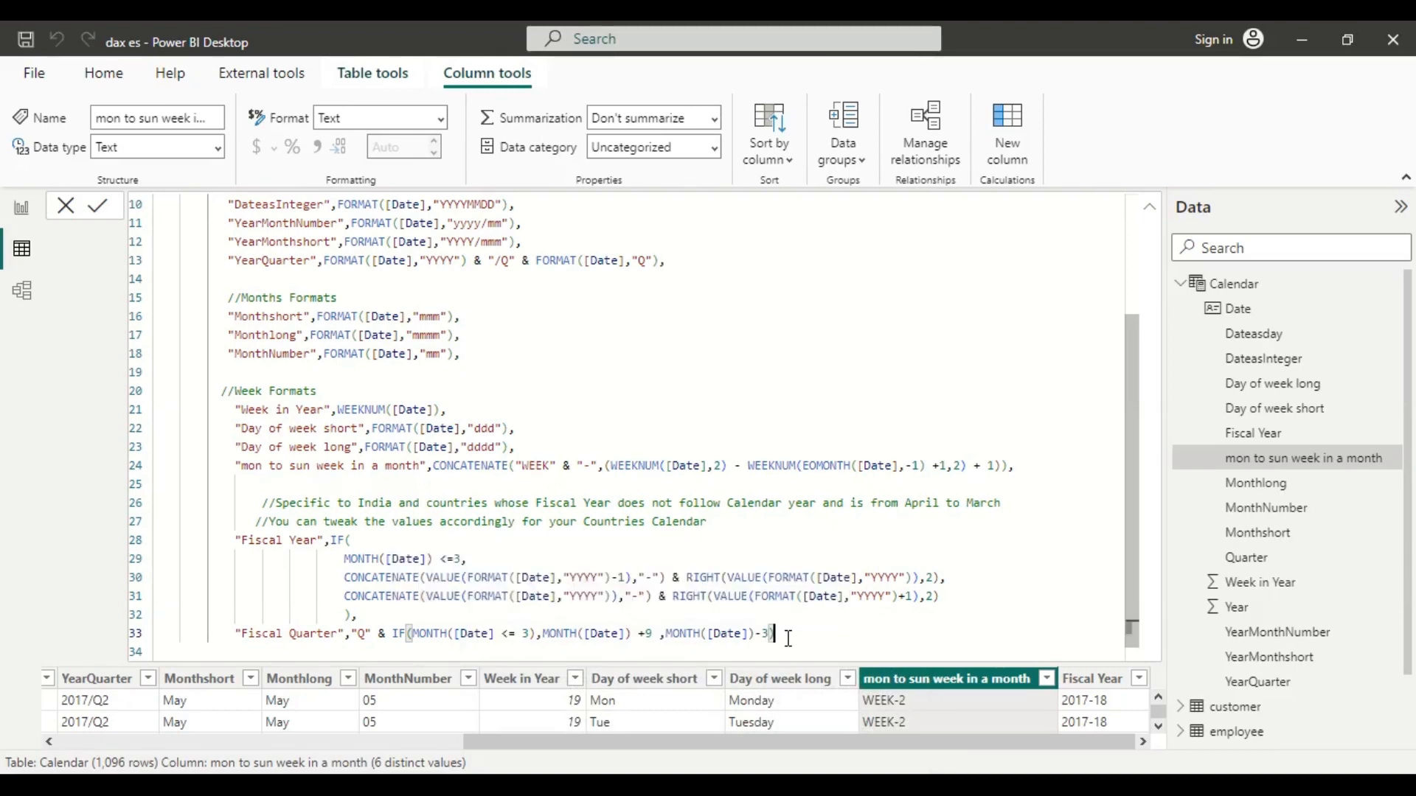
Step: Insert an opening ROUNDUP( directly before the IF function in the "Fiscal Quarter" expression
click(393, 633)
text(()
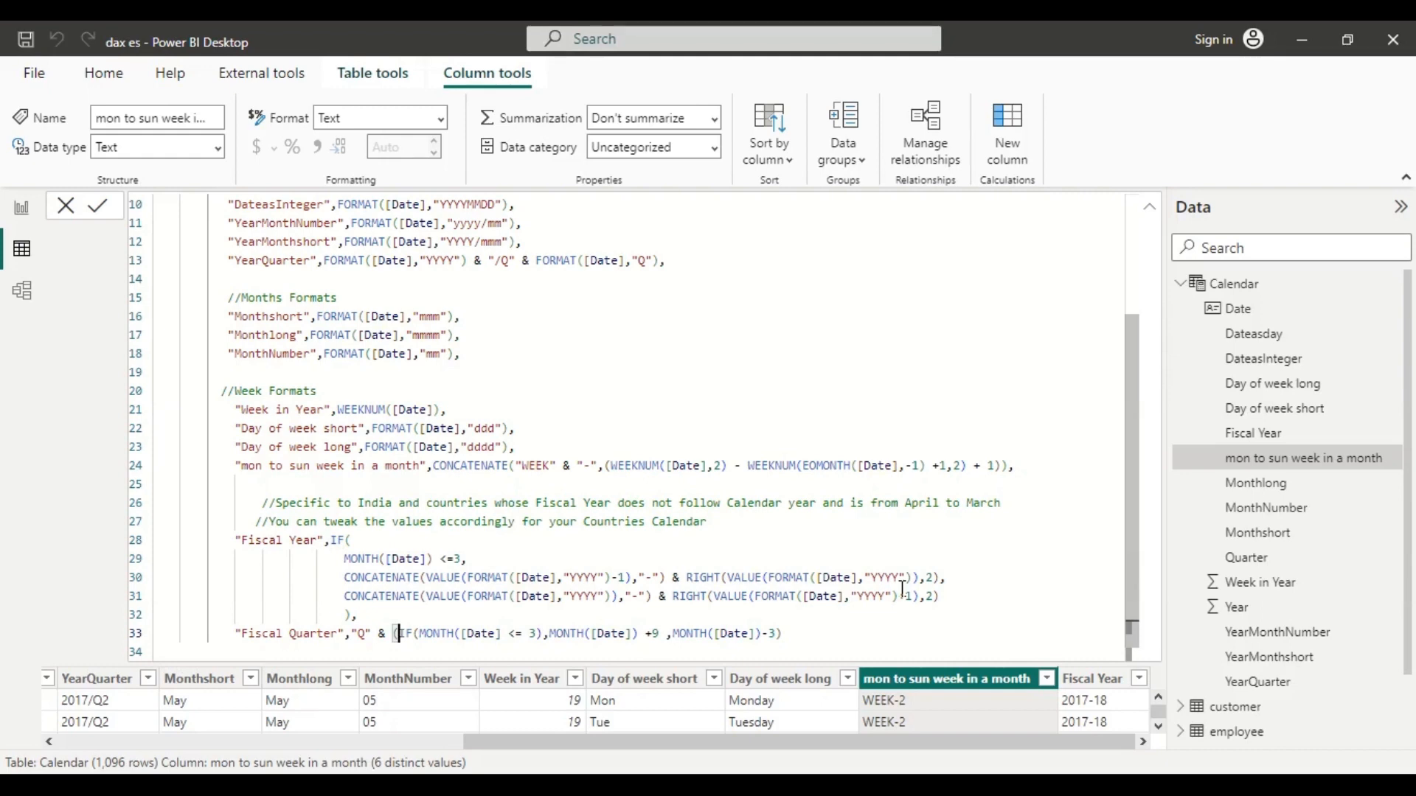
key(Left)
text(ROUND)
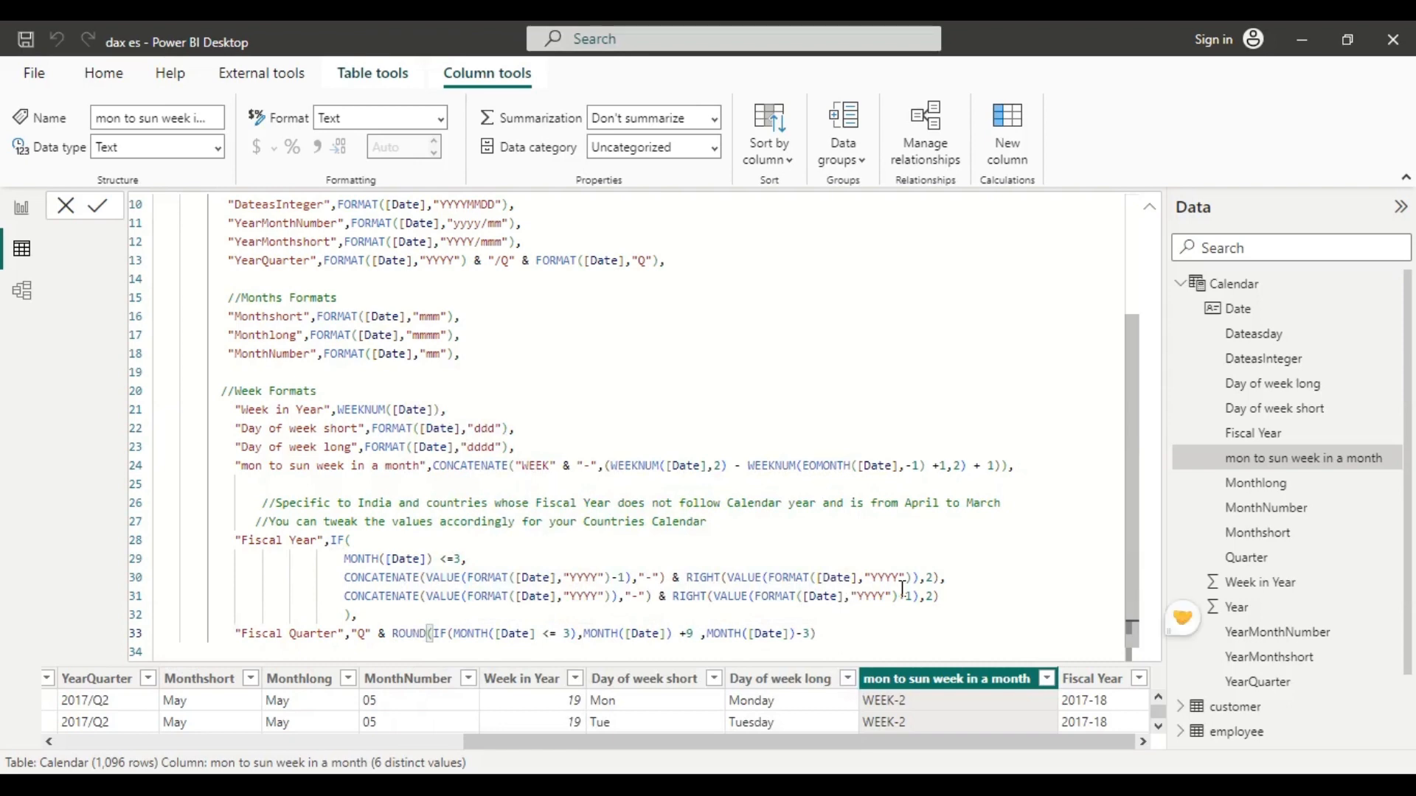
text(UP)
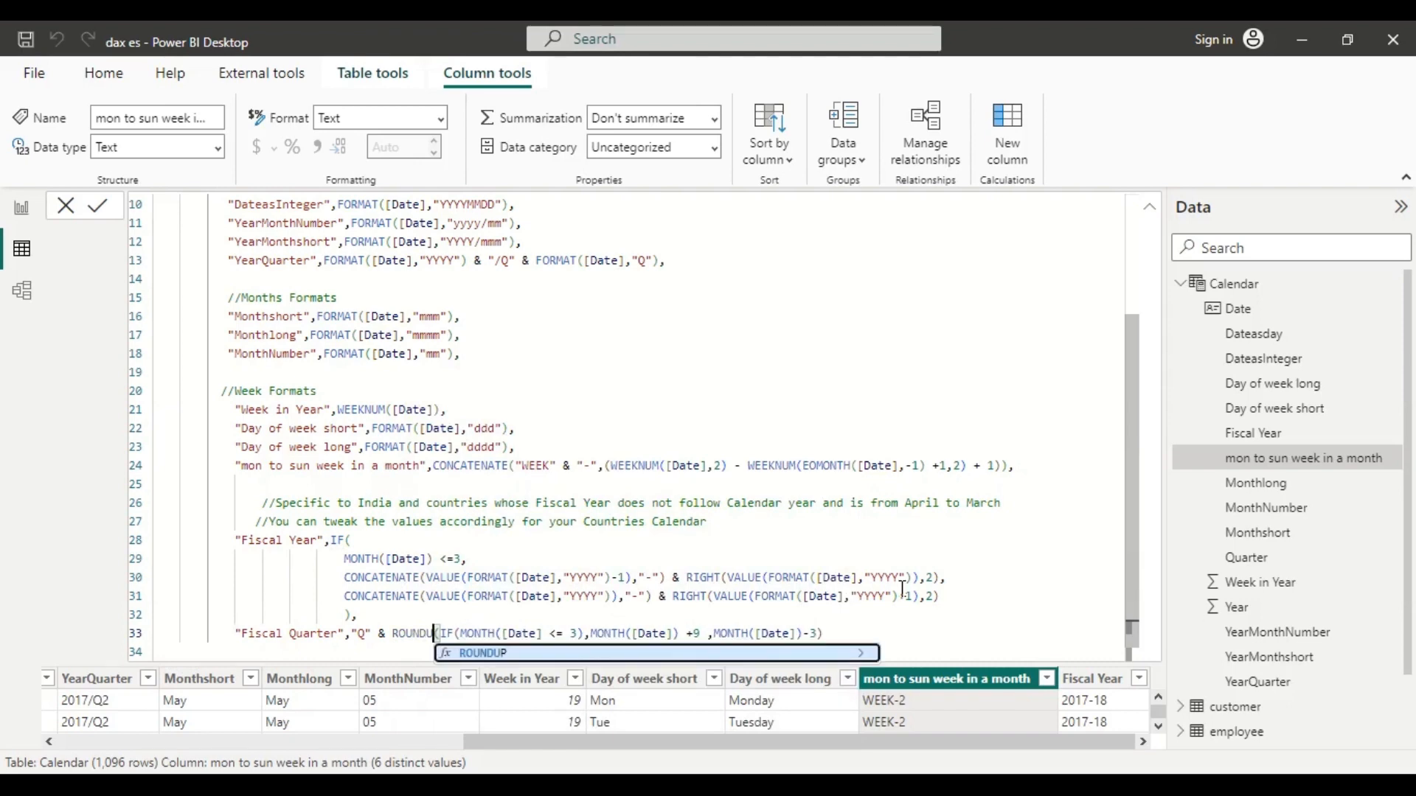
key(Tab)
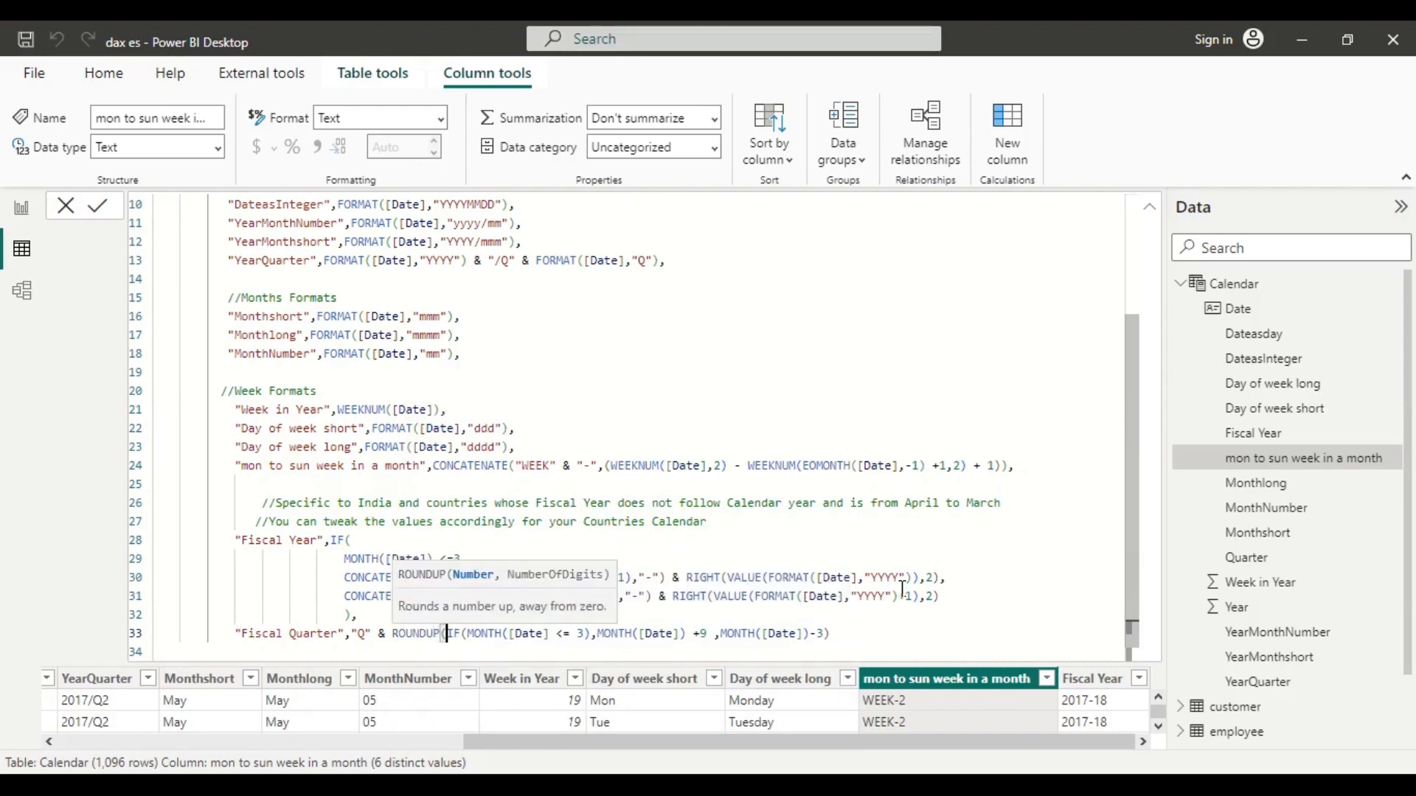
Step: Divide the IF result by 3, set ROUNDUP's number of digits to 0 and close the function
click(830, 632)
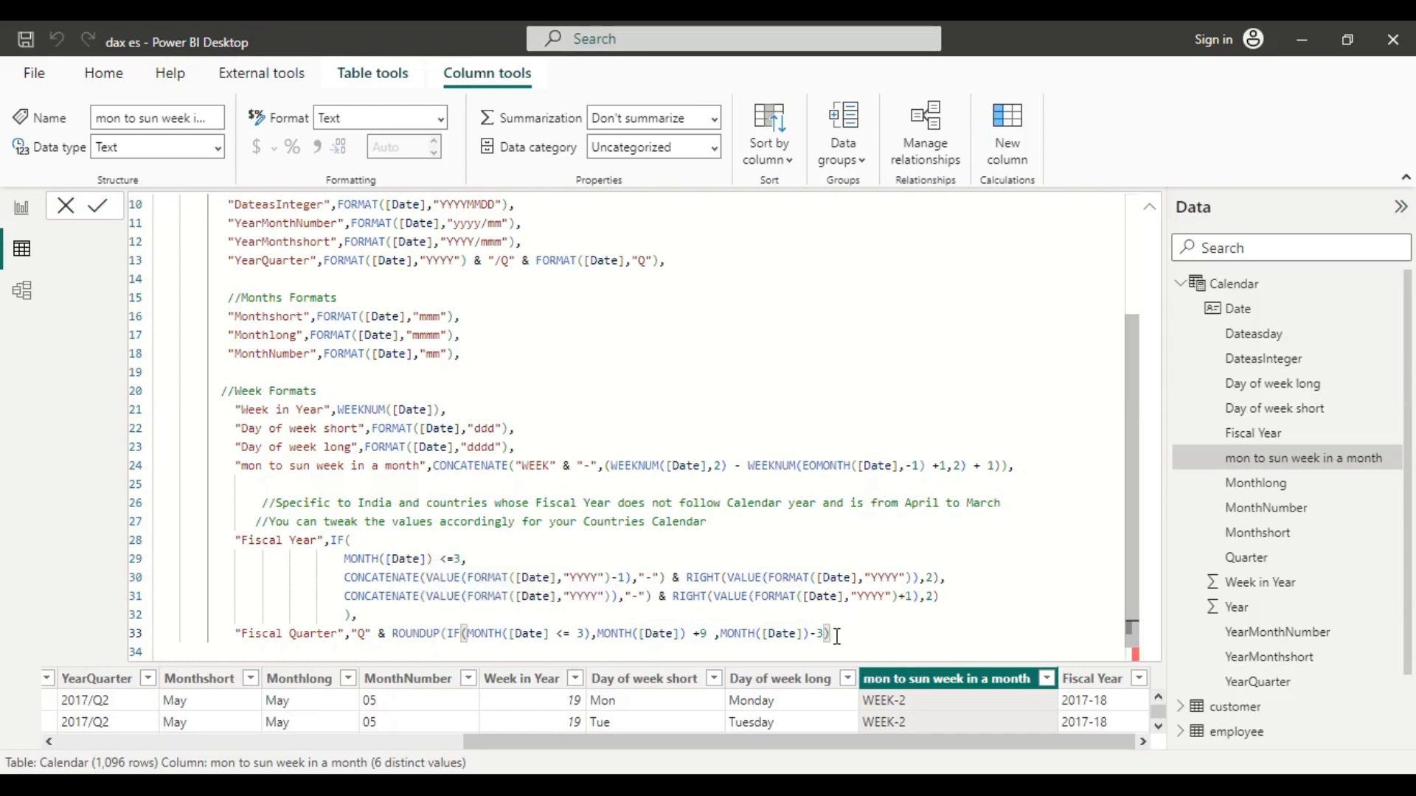
text(,)
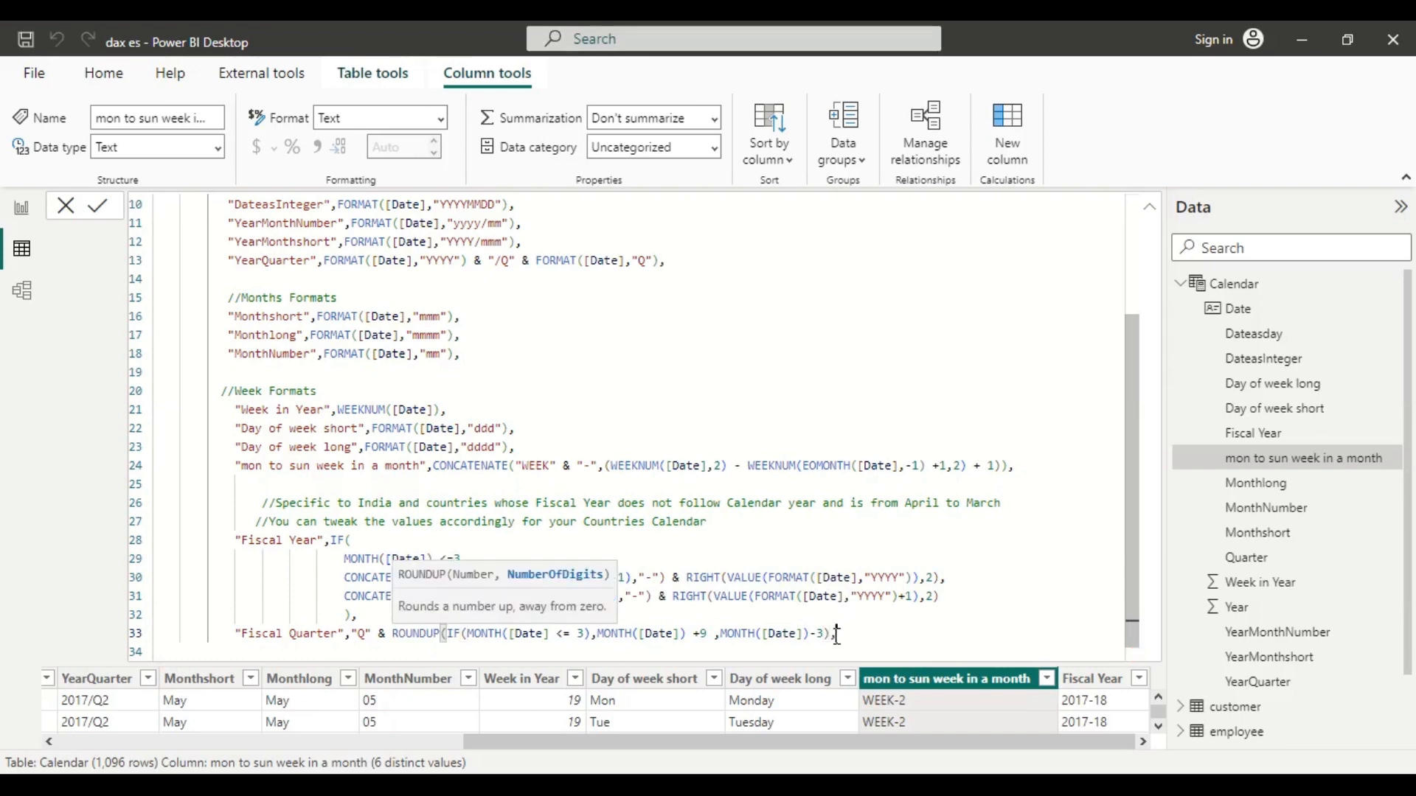
key(BackSpace)
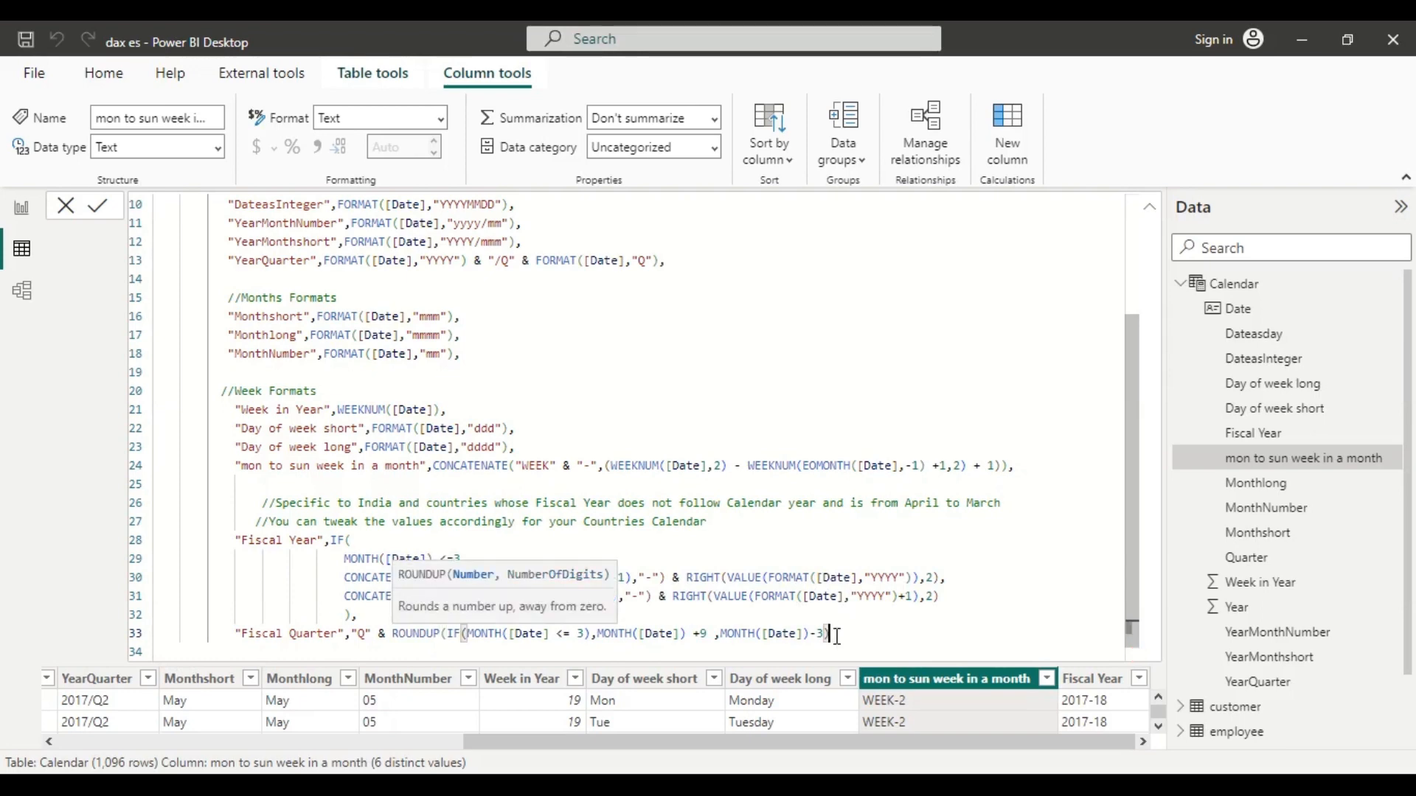
text(/3,)
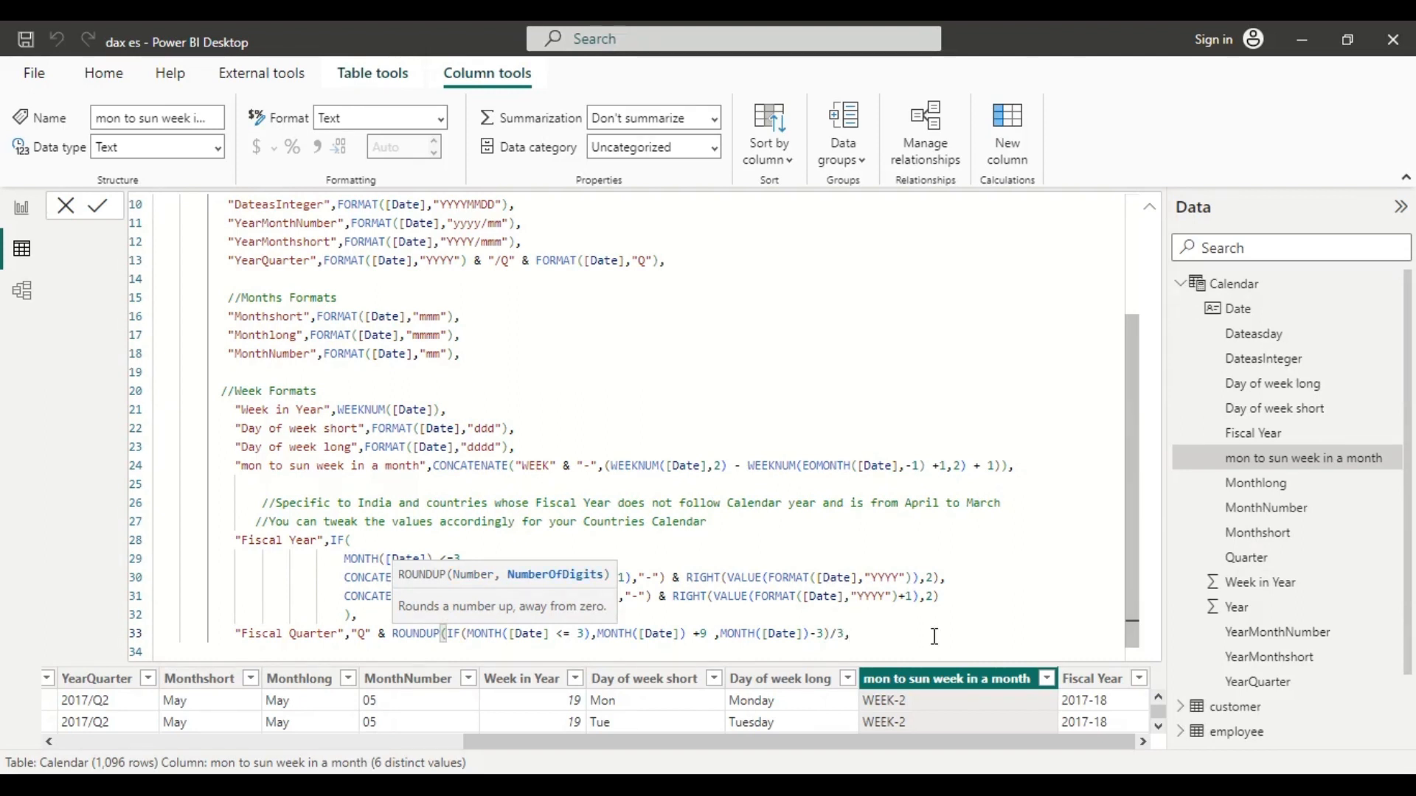
text(0)
text())
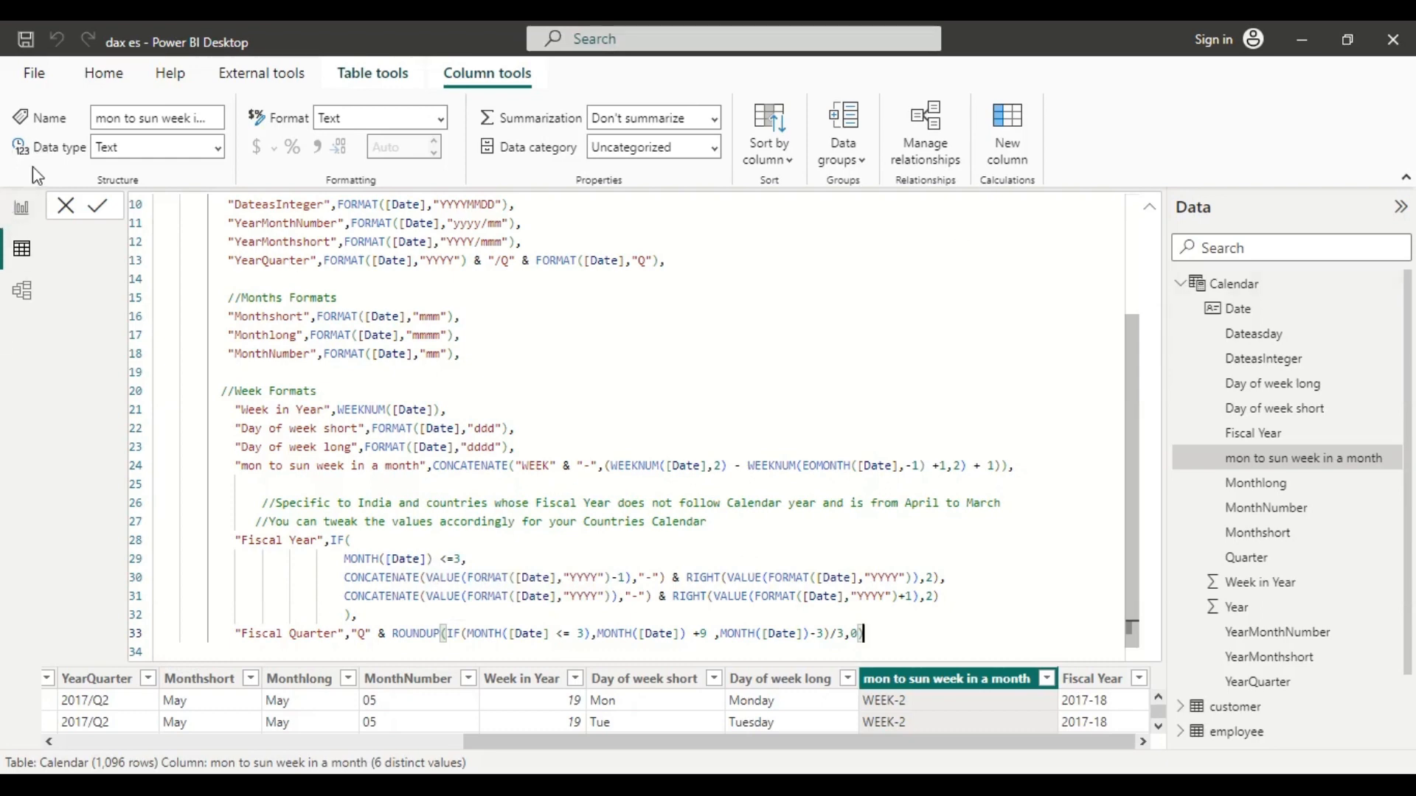
Step: Commit the Calendar table formula and bring the Fiscal Quarter column into view in the data grid
click(91, 207)
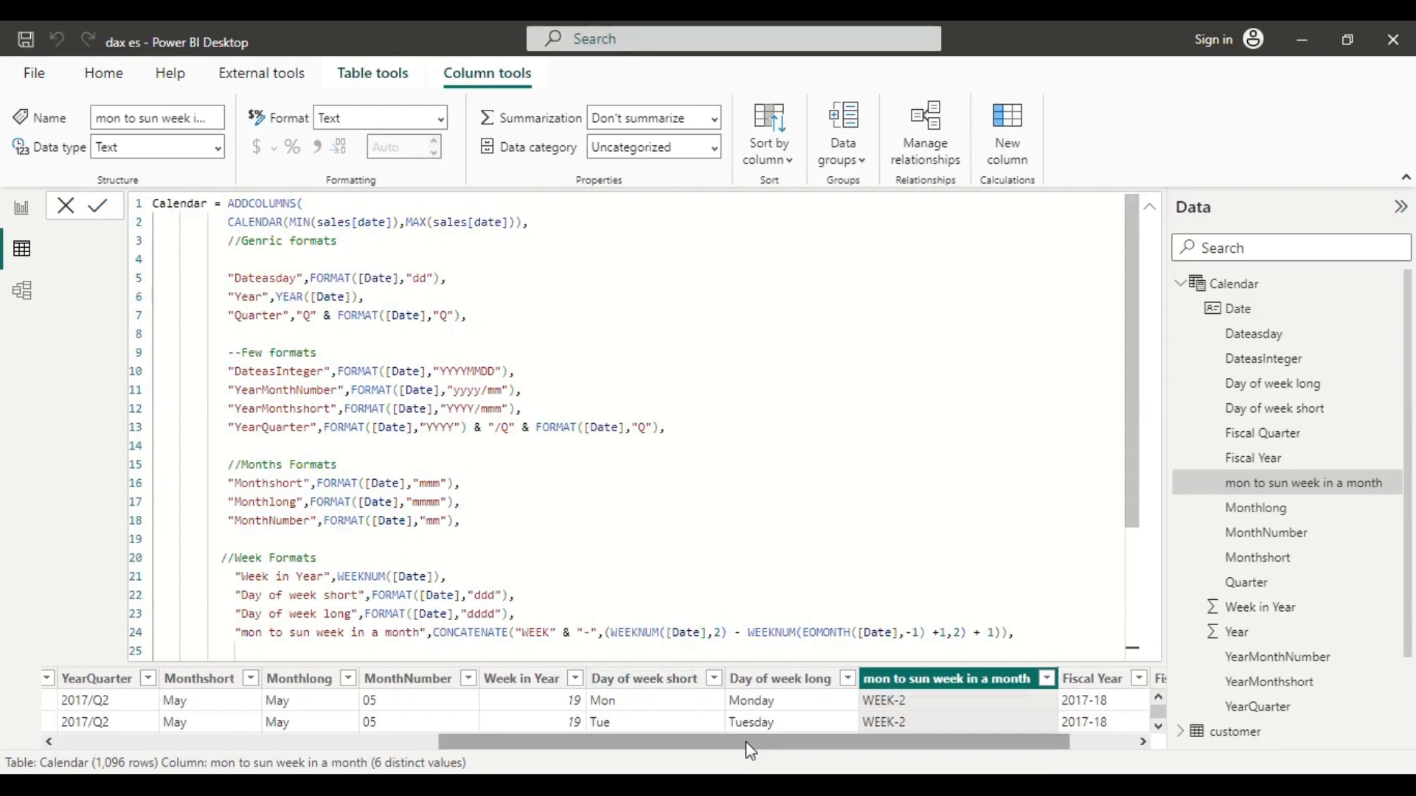
drag(745, 741, 973, 736)
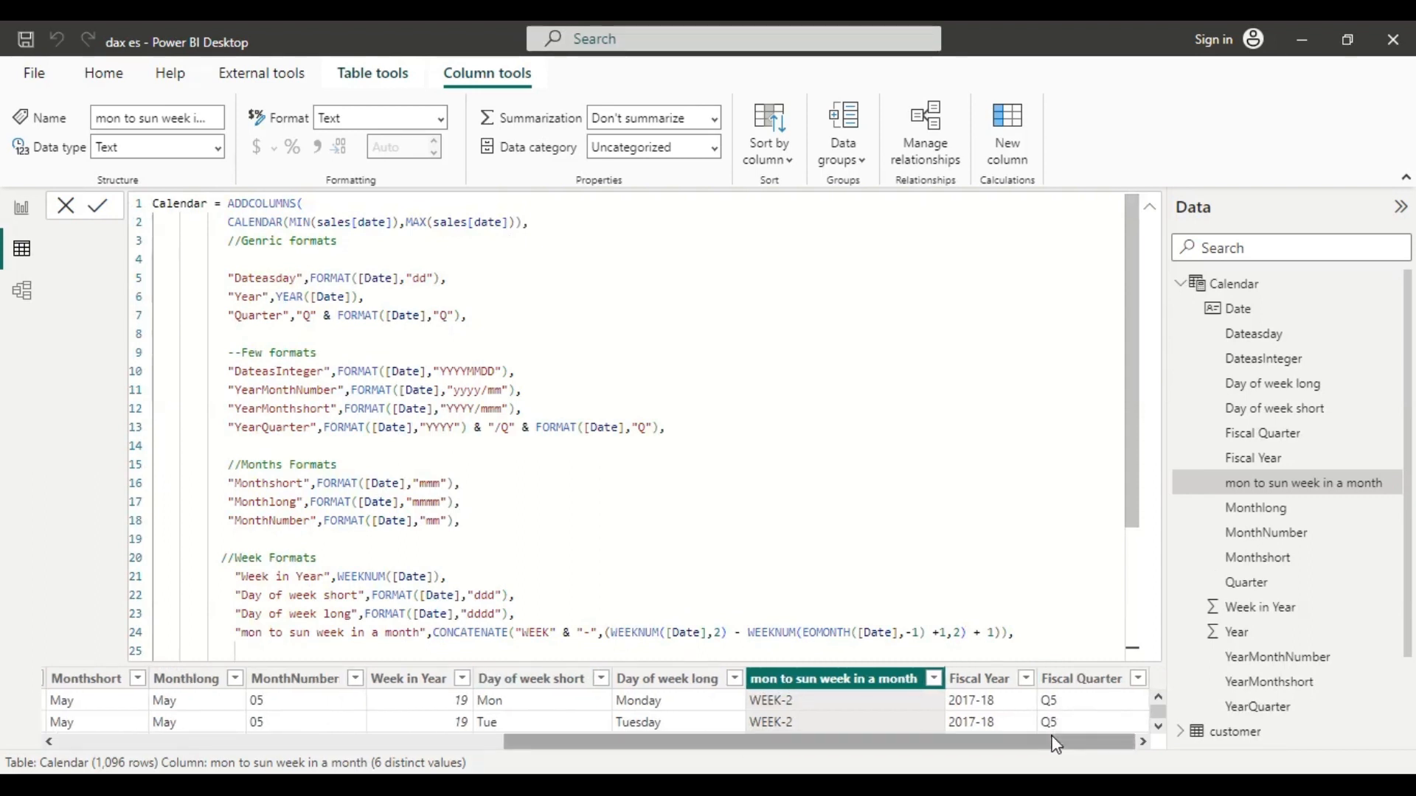
Step: End the "Fiscal Quarter" definition with a comma and start a new line aligned with the other column names
scroll(1033, 622, down, 4)
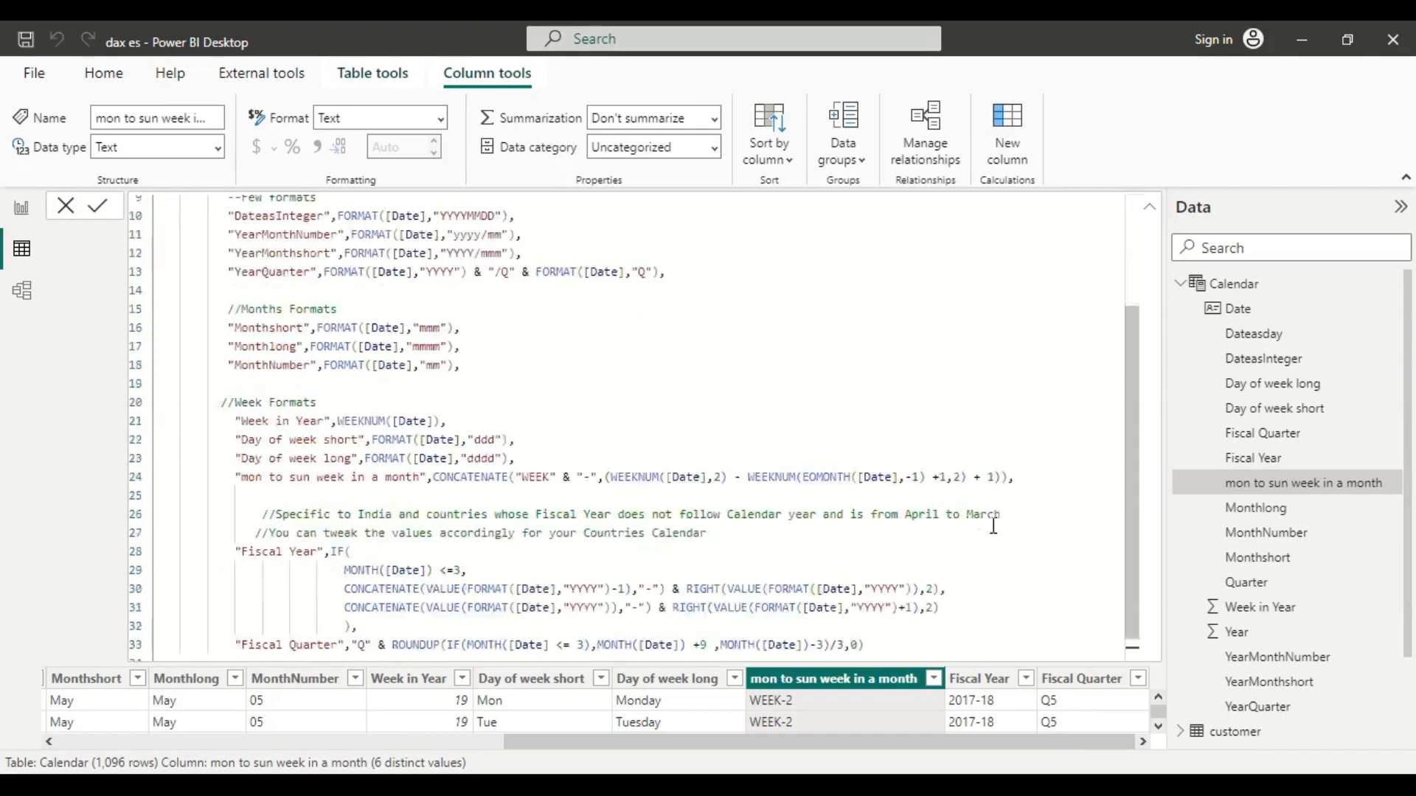
click(869, 613)
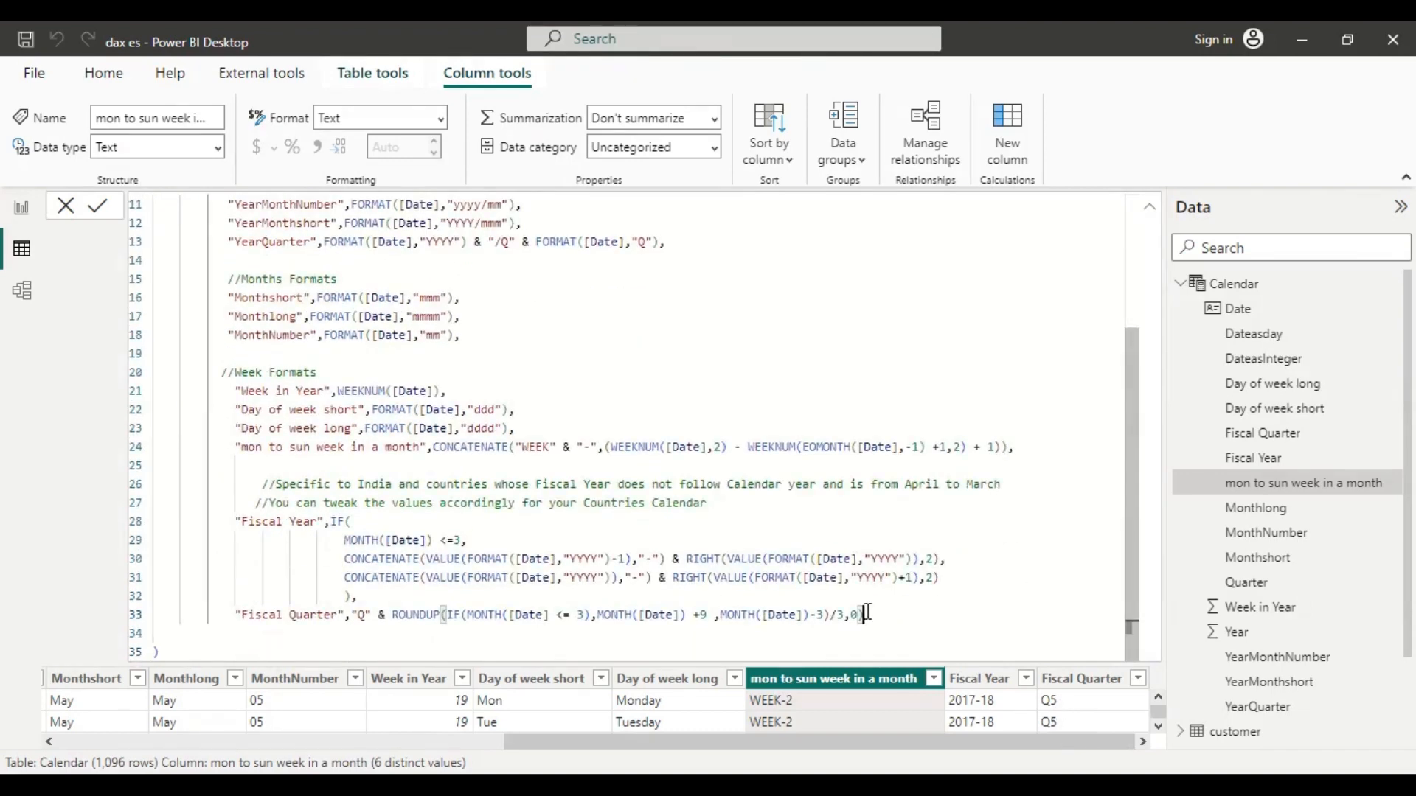
text(,)
key(Return)
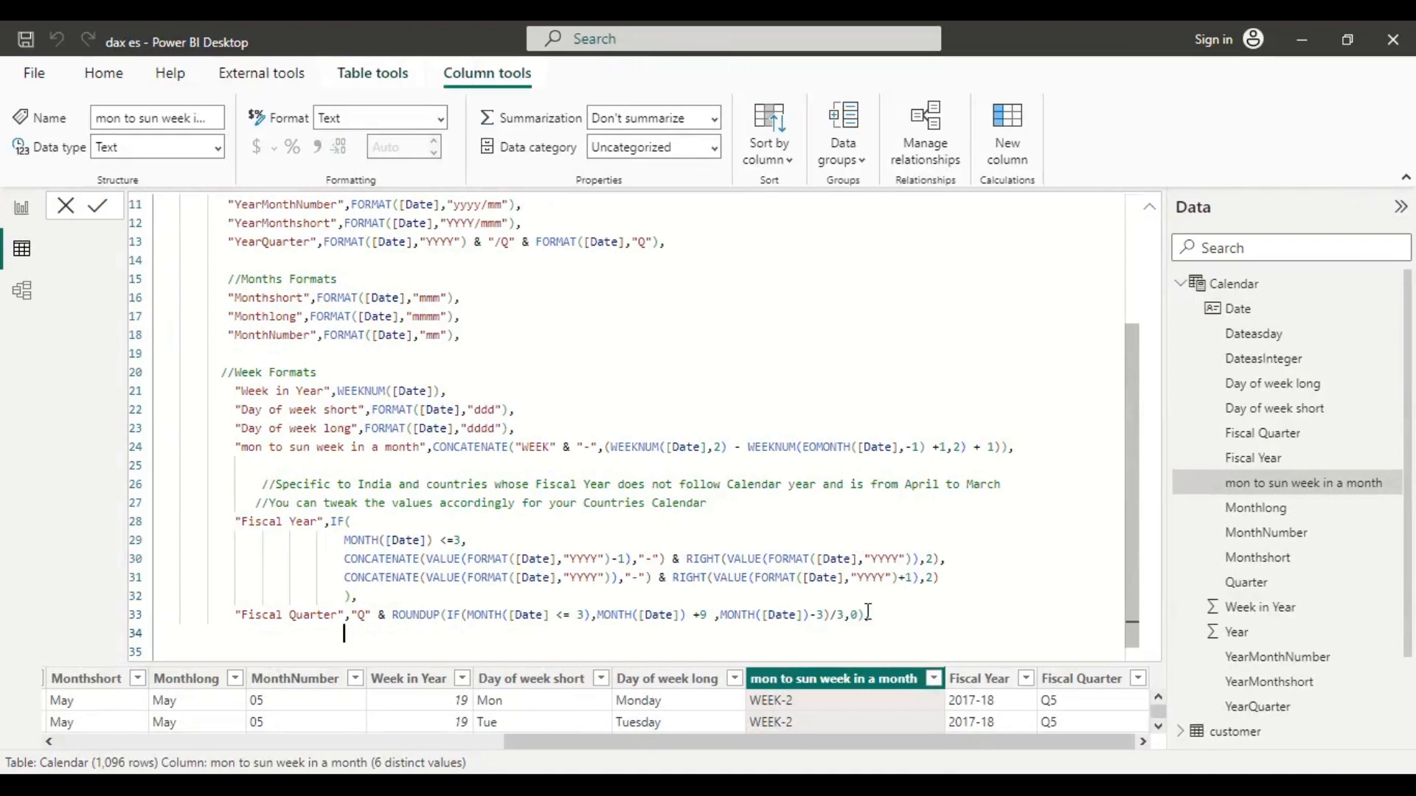
key(BackSpace)
key(BackSpace)
key(BackSpace)
key(BackSpace)
key(BackSpace)
key(BackSpace)
key(BackSpace)
key(BackSpace)
key(BackSpace)
key(BackSpace)
key(BackSpace)
key(BackSpace)
key(BackSpace)
key(BackSpace)
key(BackSpace)
key(BackSpace)
Step: Enter the new column name "fISCAL Month Number" in quotes, followed by a comma
text("")
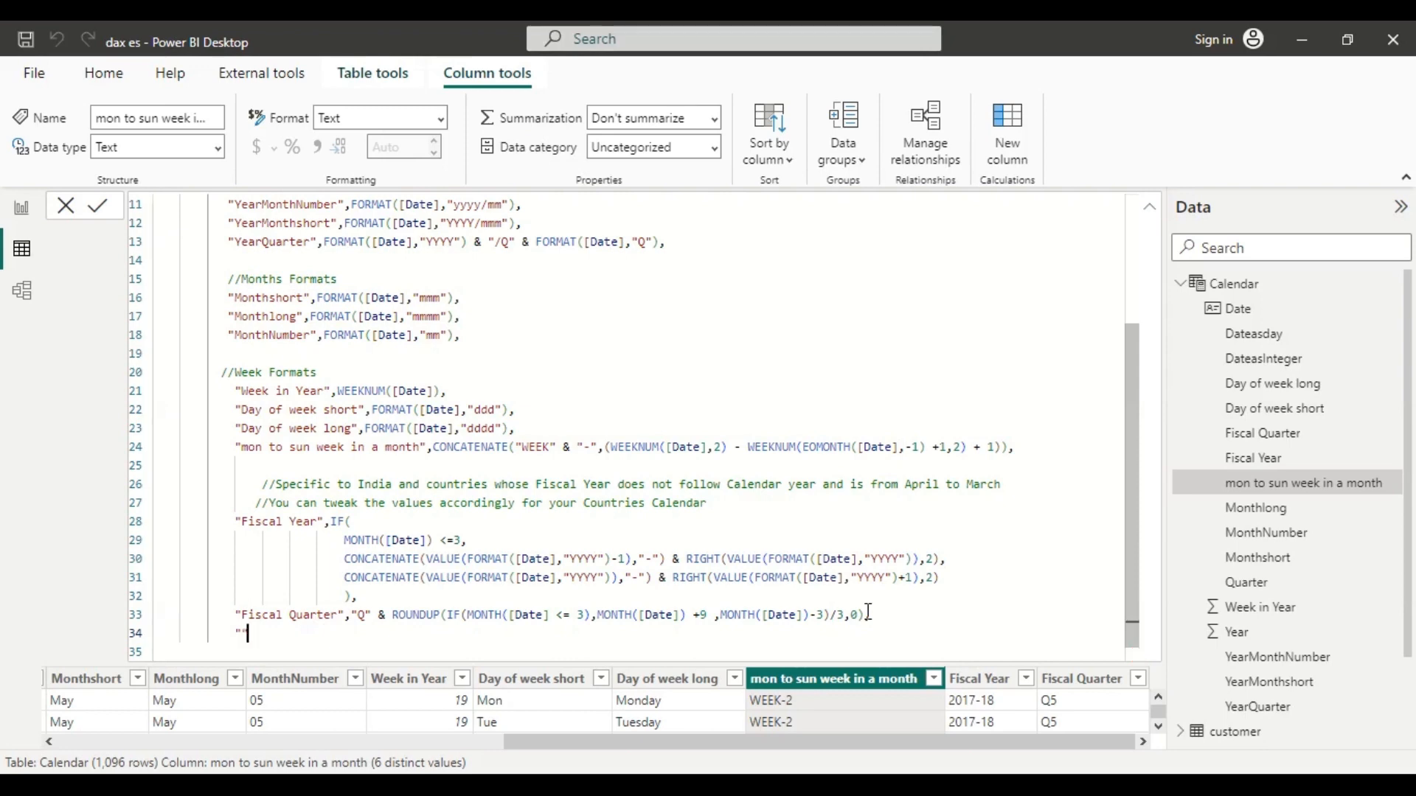
key(Left)
text(fISCAL)
text(onth Number)
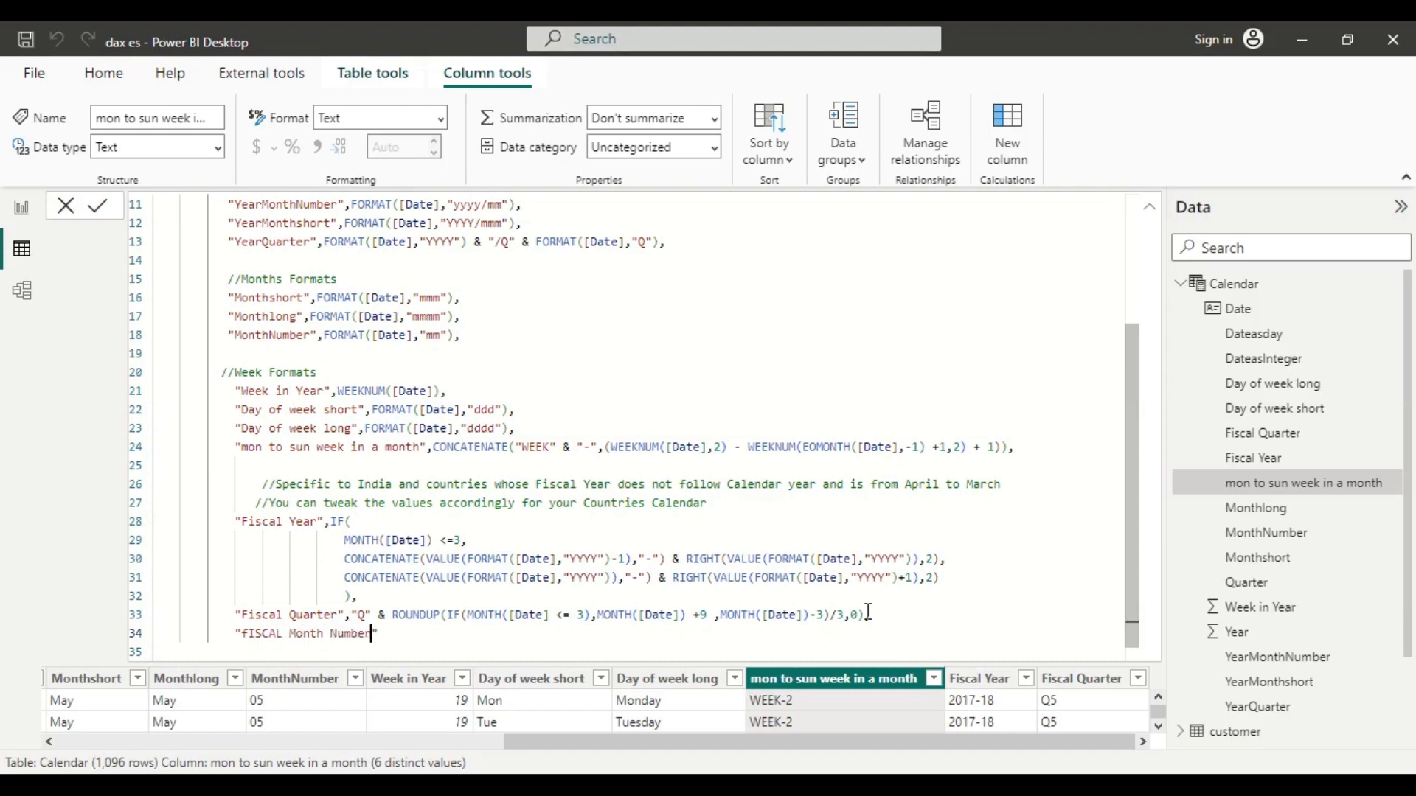
text(",)
Step: Copy the IF expression from inside the "Fiscal Quarter" ROUNDUP and paste it as the "fISCAL Month Number" expression
drag(447, 615, 829, 618)
key(ctrl+c)
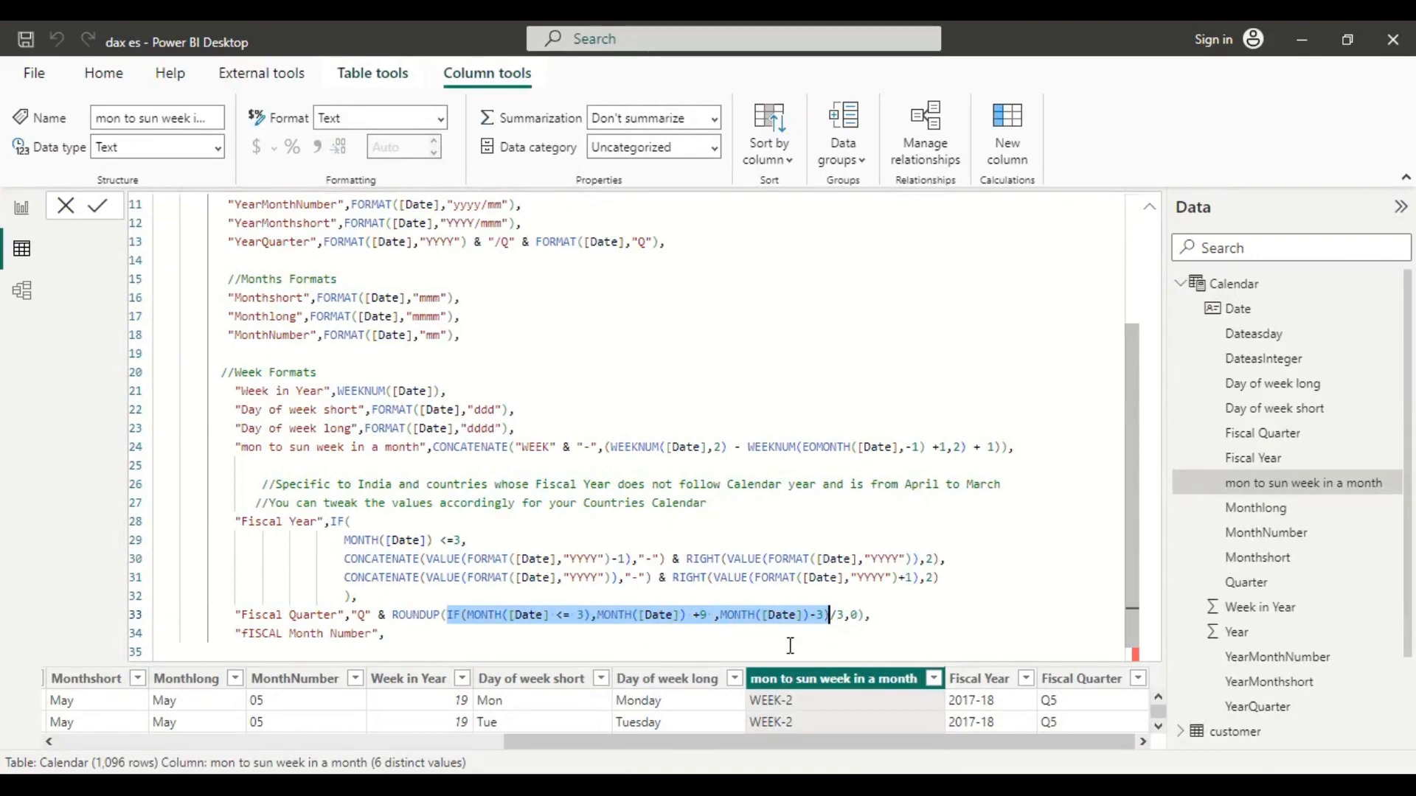
click(421, 636)
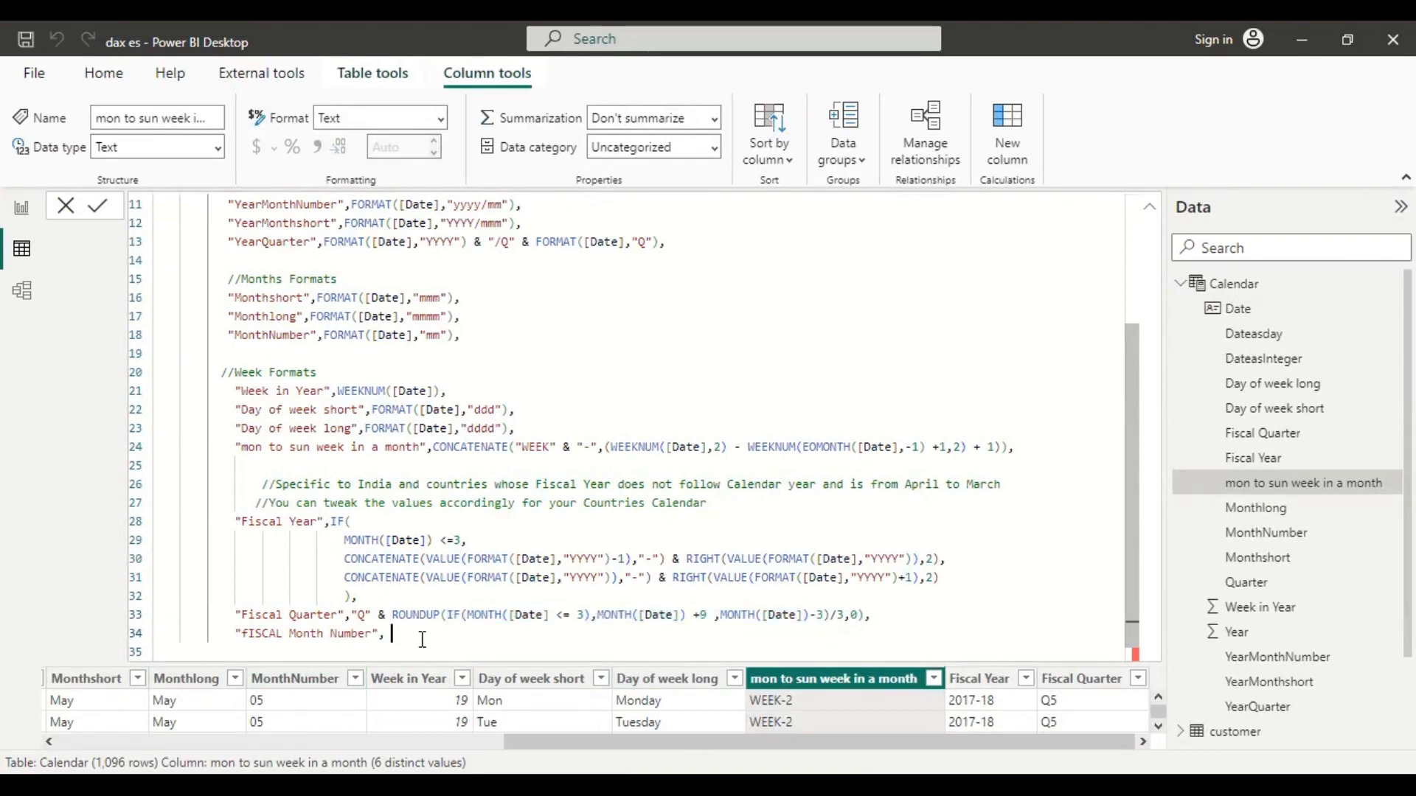
key(ctrl+v)
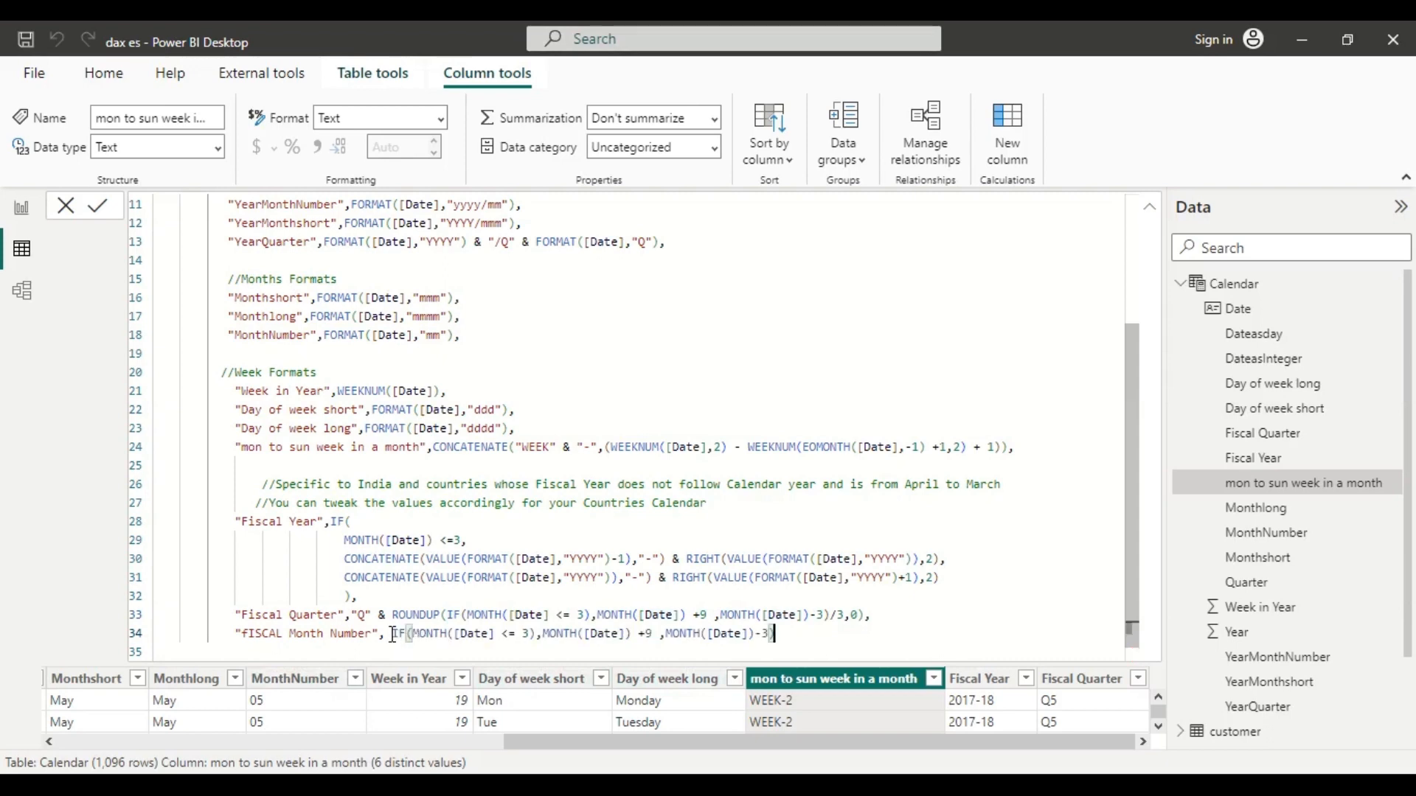
Step: Wrap the "fISCAL Month Number" IF expression in a FORMAT function
click(393, 634)
text(()
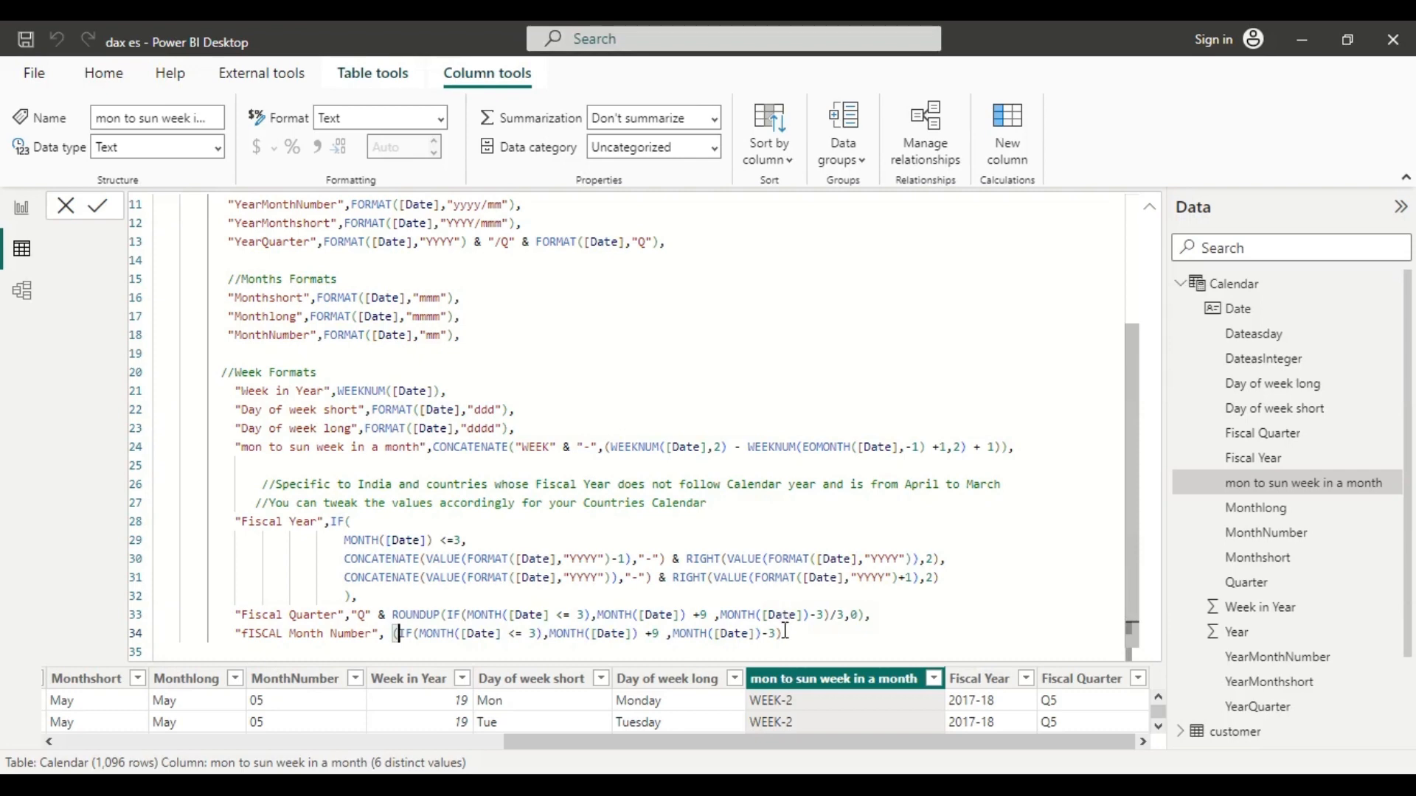
click(785, 633)
text())
key(ctrl+Left)
key(ctrl+Left)
key(ctrl+Left)
key(ctrl+Left)
key(ctrl+Left)
key(ctrl+Left)
key(ctrl+Left)
key(ctrl+Left)
key(ctrl+Left)
key(ctrl+Left)
key(ctrl+Left)
text(Forma)
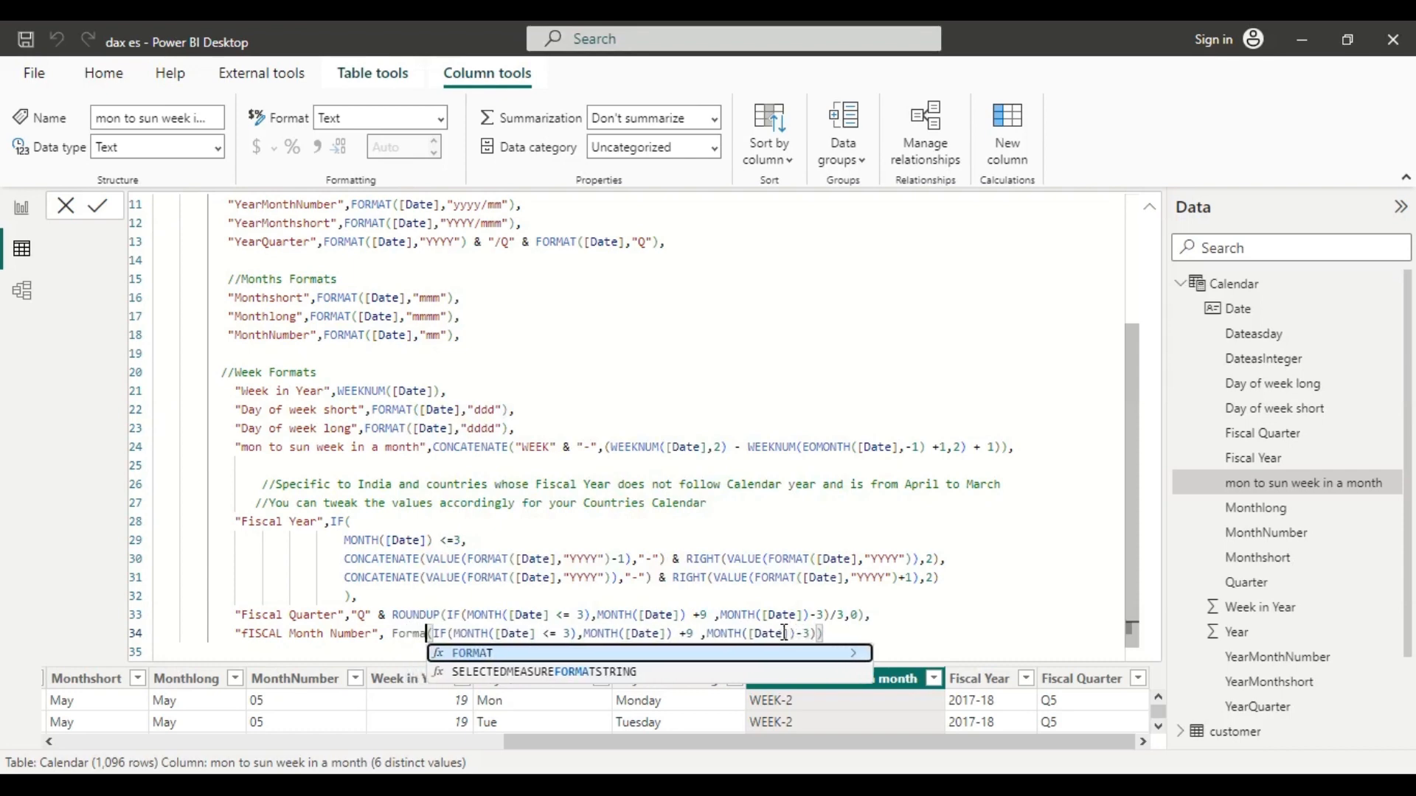
key(Tab)
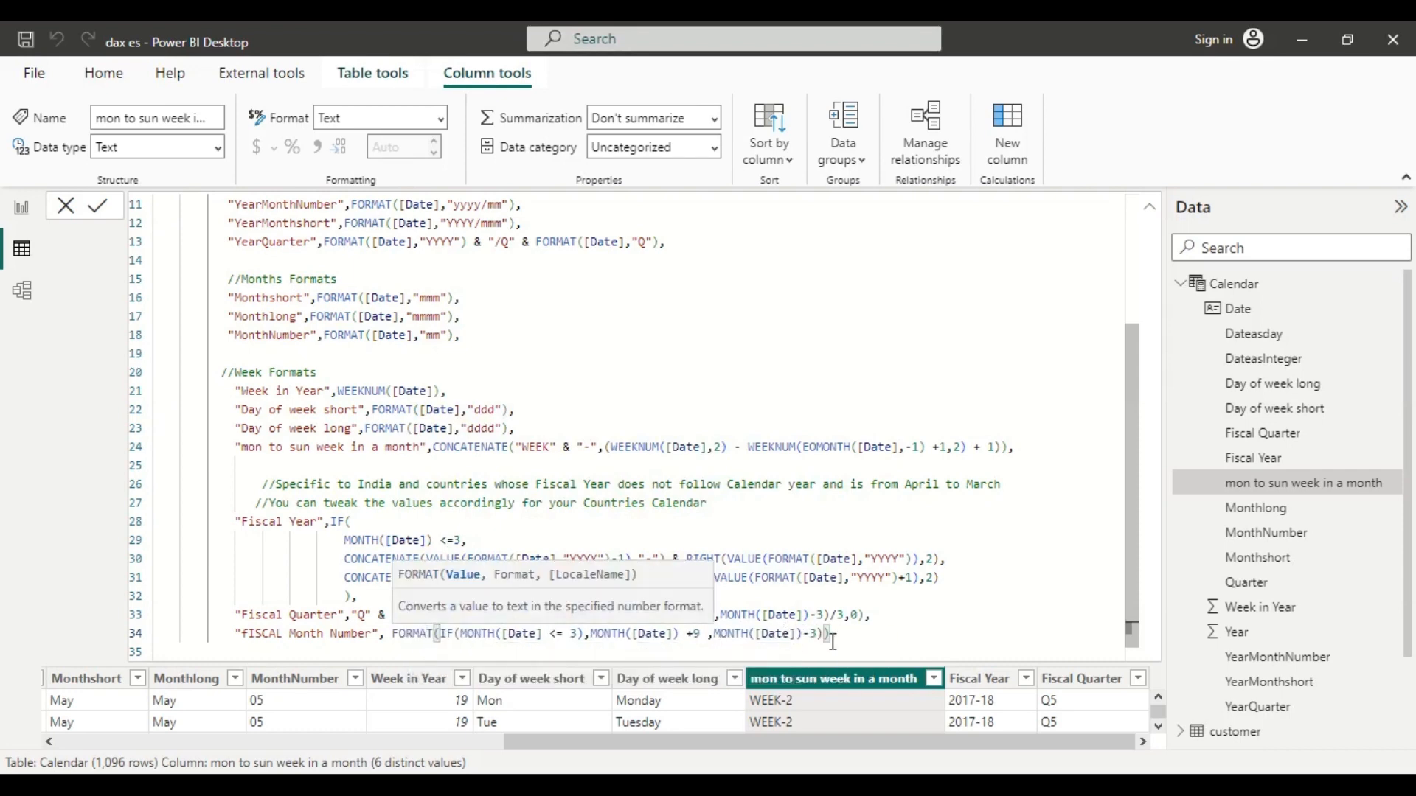
Step: Add "00" as the FORMAT function's format string and commit the formula to show the fiscal month number column
click(818, 633)
text())
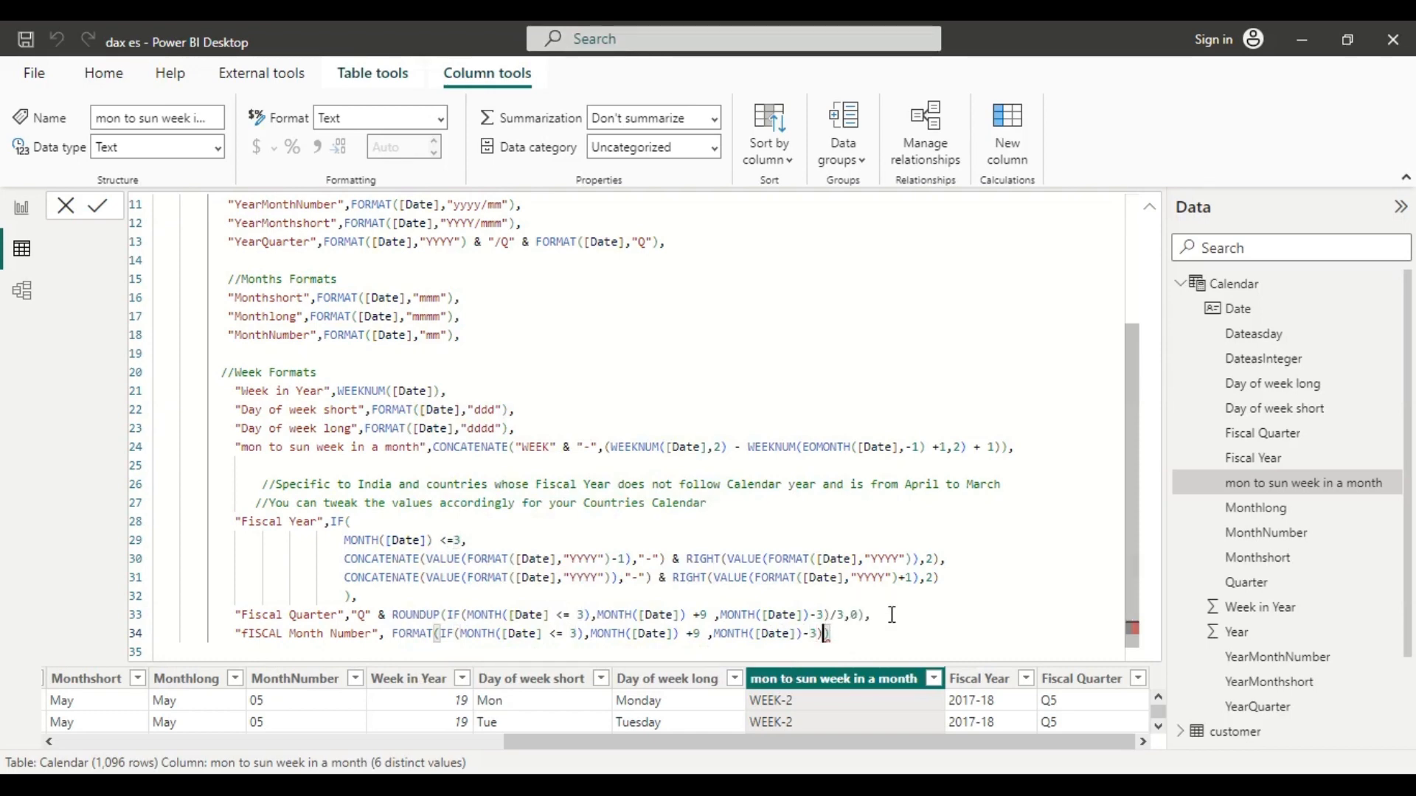
text(,)
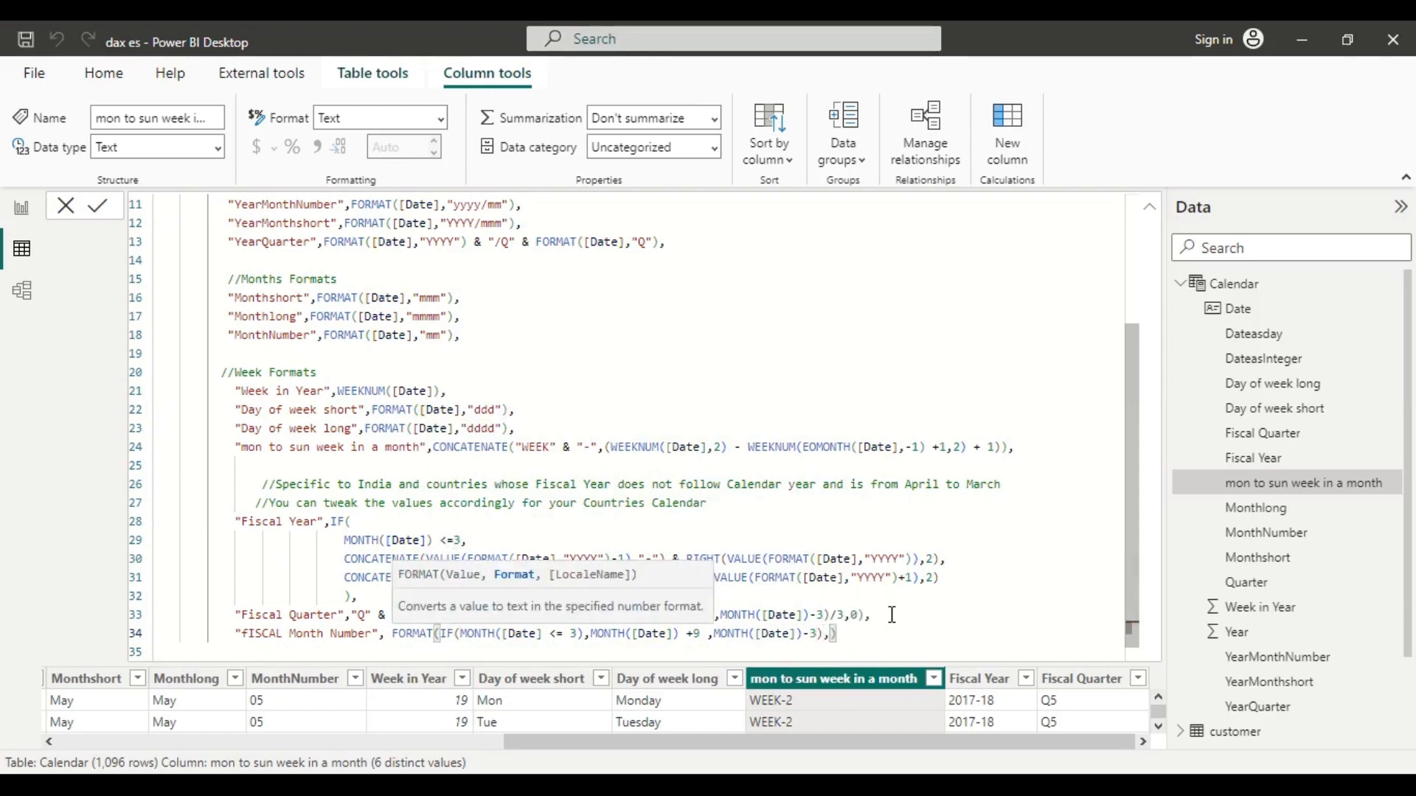
text("")
key(Left)
text(00)
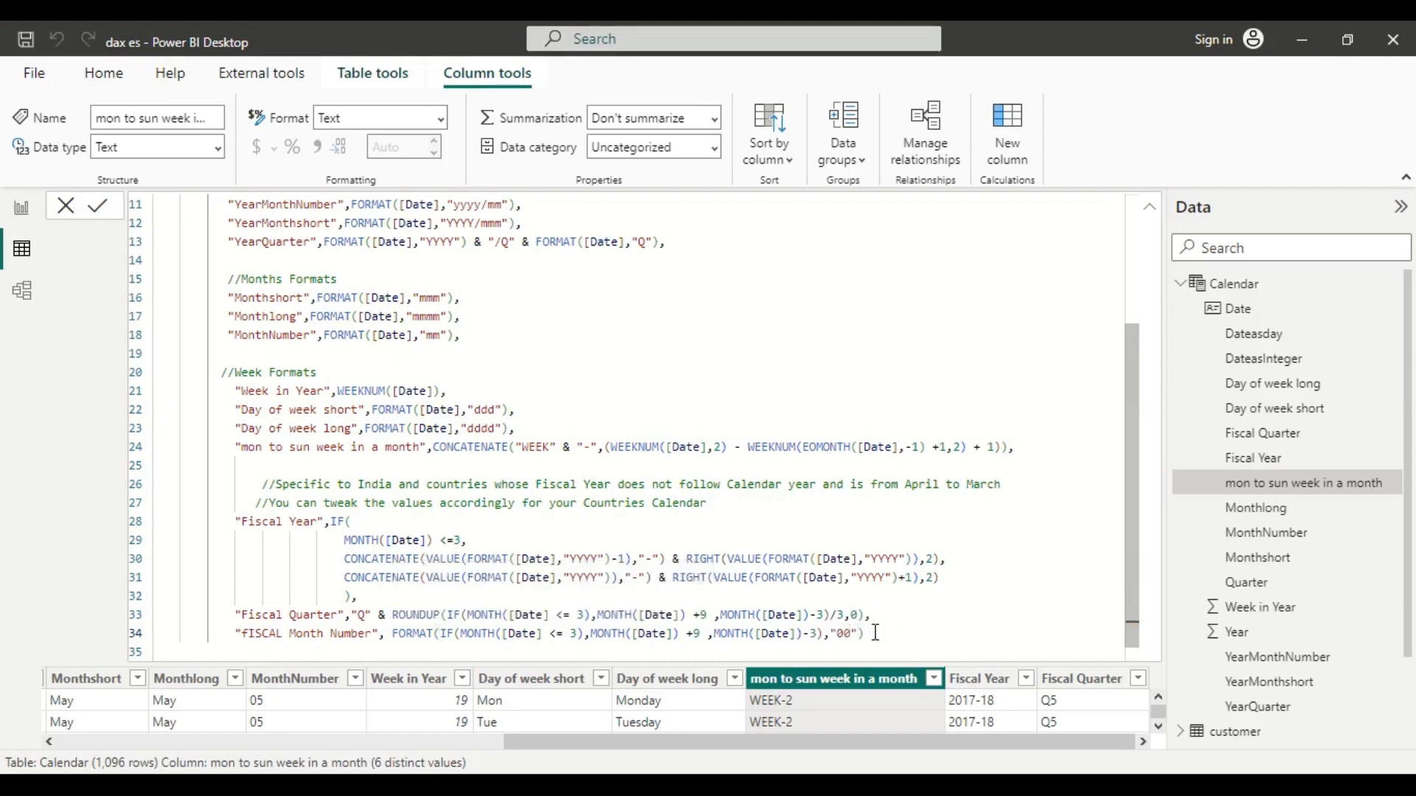
click(99, 208)
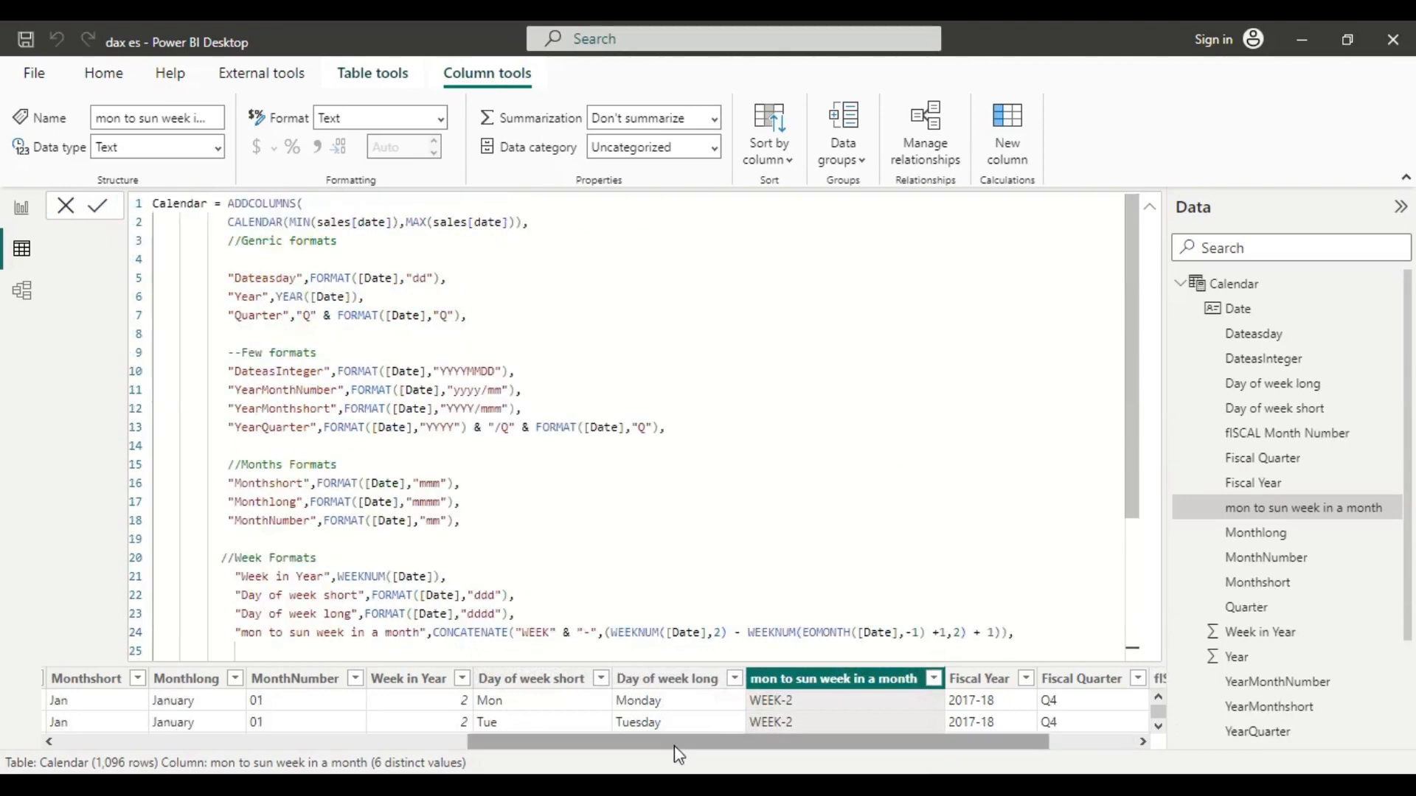
scroll(674, 745, right, 3)
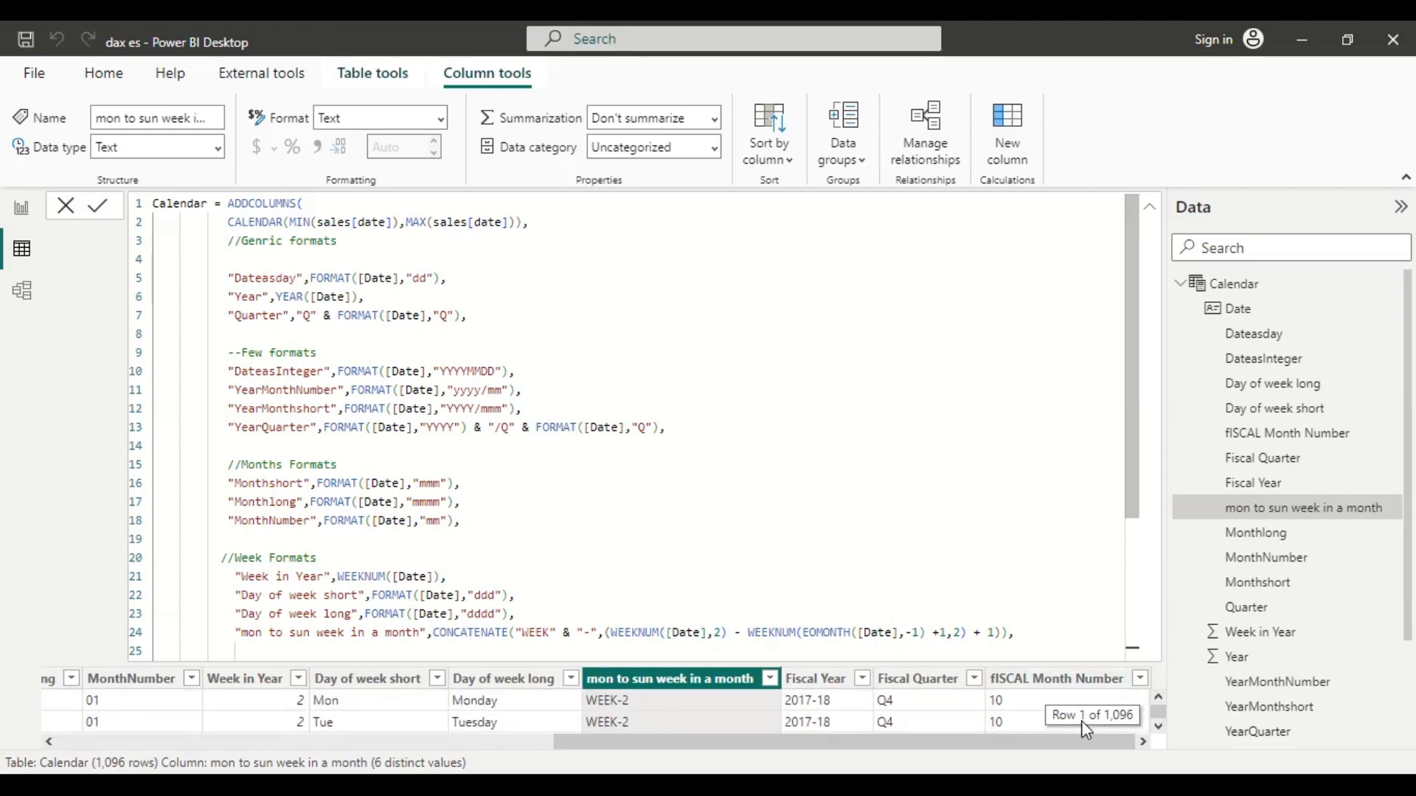
Step: End the "fISCAL Month Number" definition with a comma and start a new line aligned with the other column names
scroll(760, 577, down, 4)
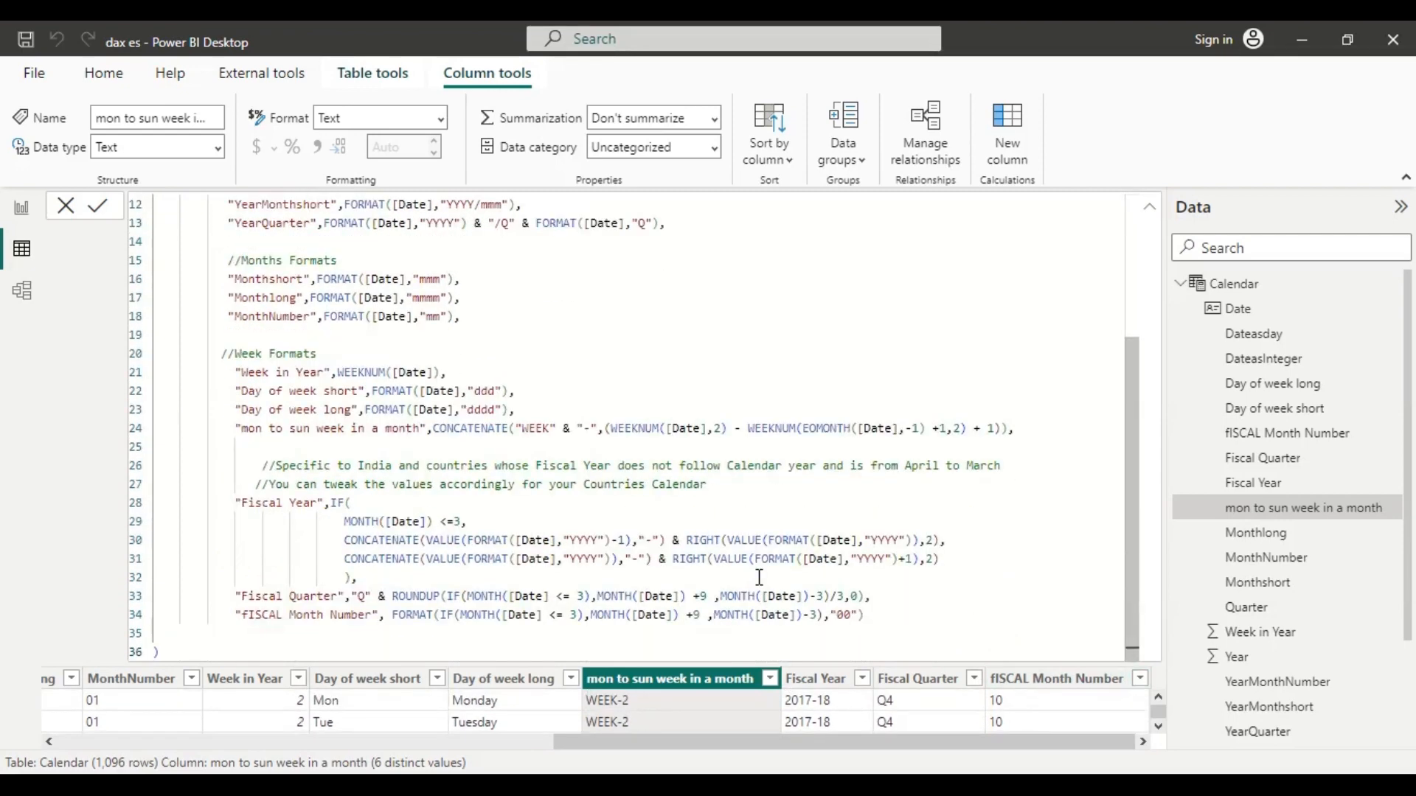
click(877, 621)
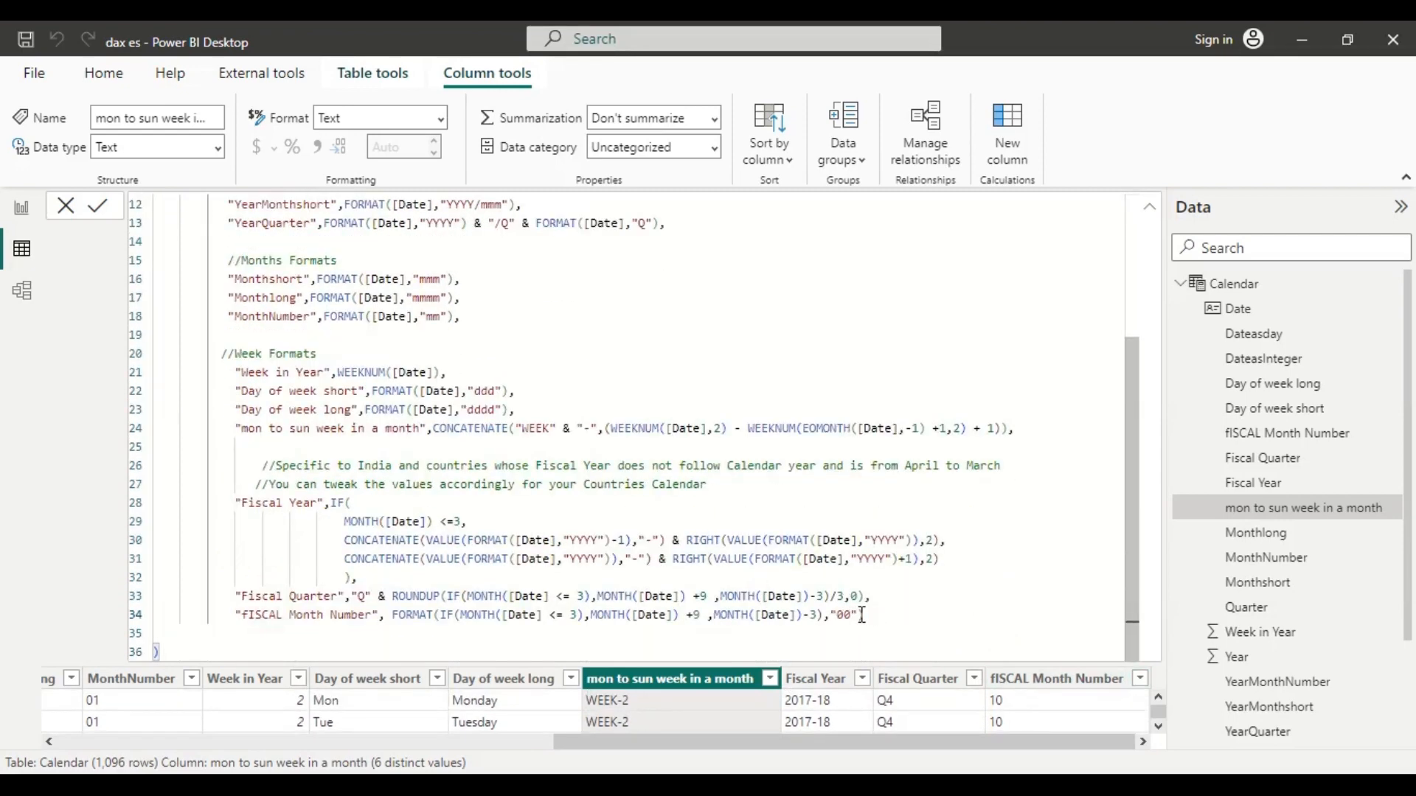
text(),)
key(Return)
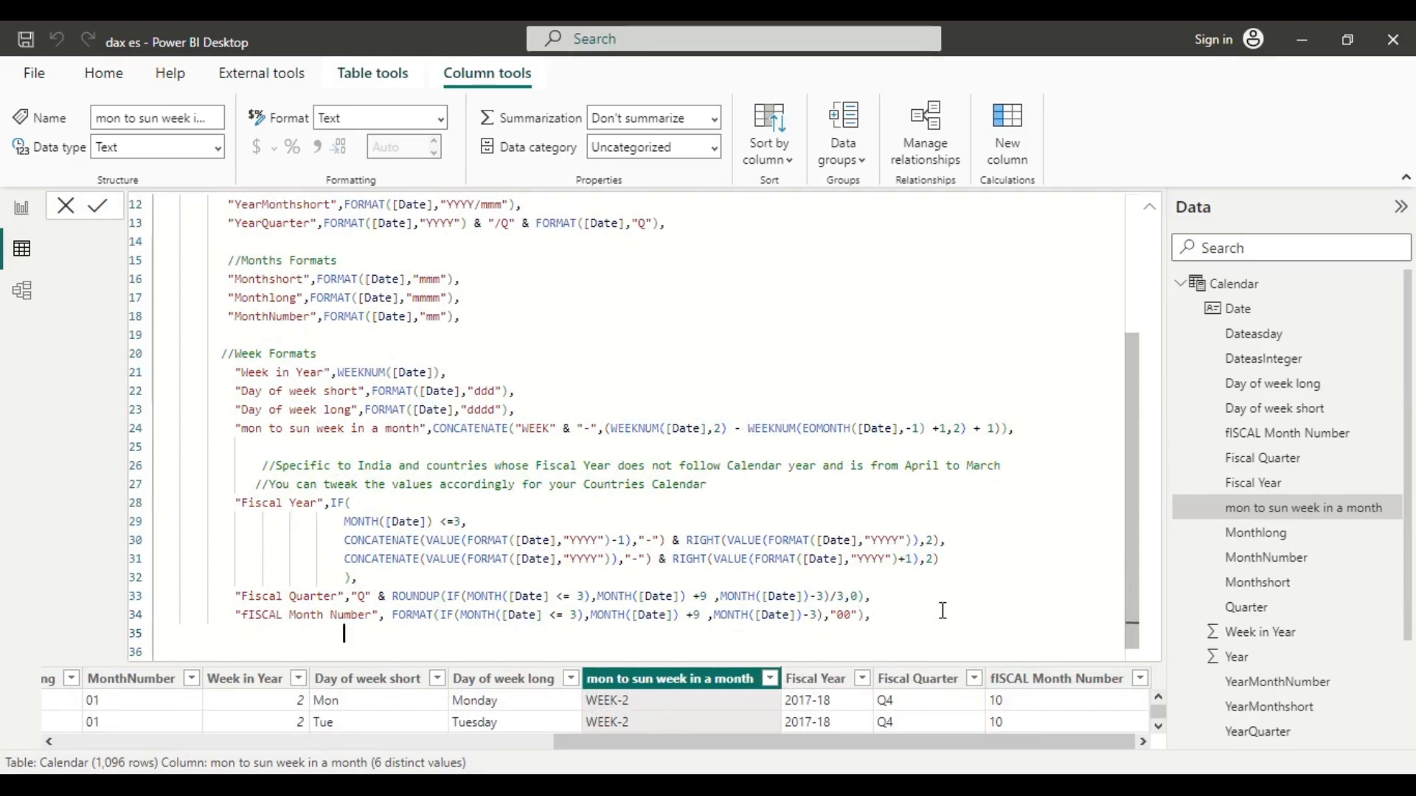
key(BackSpace)
key(BackSpace)
key(BackSpace)
key(BackSpace)
key(BackSpace)
key(BackSpace)
key(BackSpace)
key(BackSpace)
key(BackSpace)
key(BackSpace)
key(BackSpace)
key(BackSpace)
key(BackSpace)
key(BackSpace)
key(BackSpace)
key(BackSpace)
Step: Enter the new column name "Fiscal Month" in quotes, followed by a comma
text(")
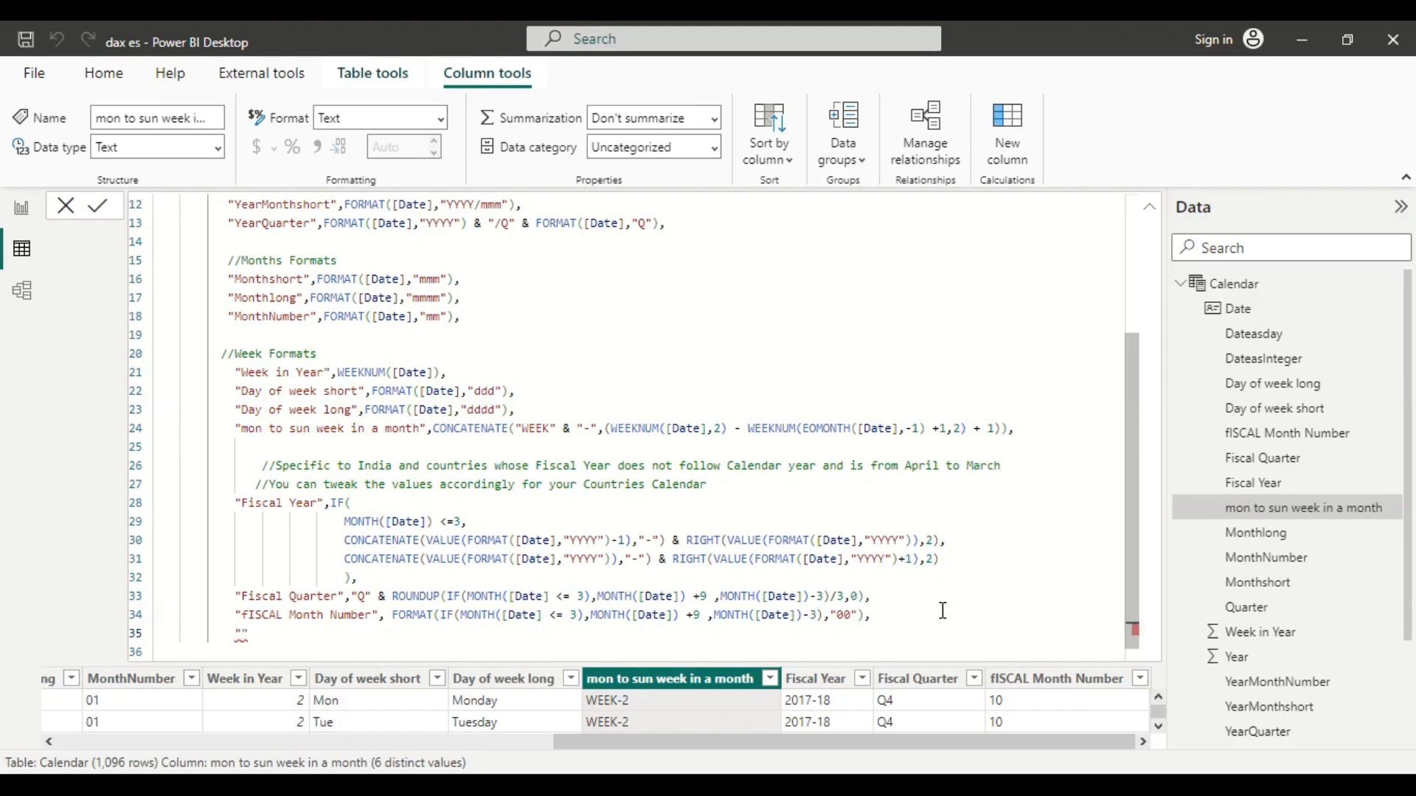
text(Fiscal Month)
key(Right)
key(BackSpace)
text(,)
Step: Copy FORMAT([Date],"mmm") from the "Monthshort" definition and paste it as the "Fiscal Month" expression
click(457, 298)
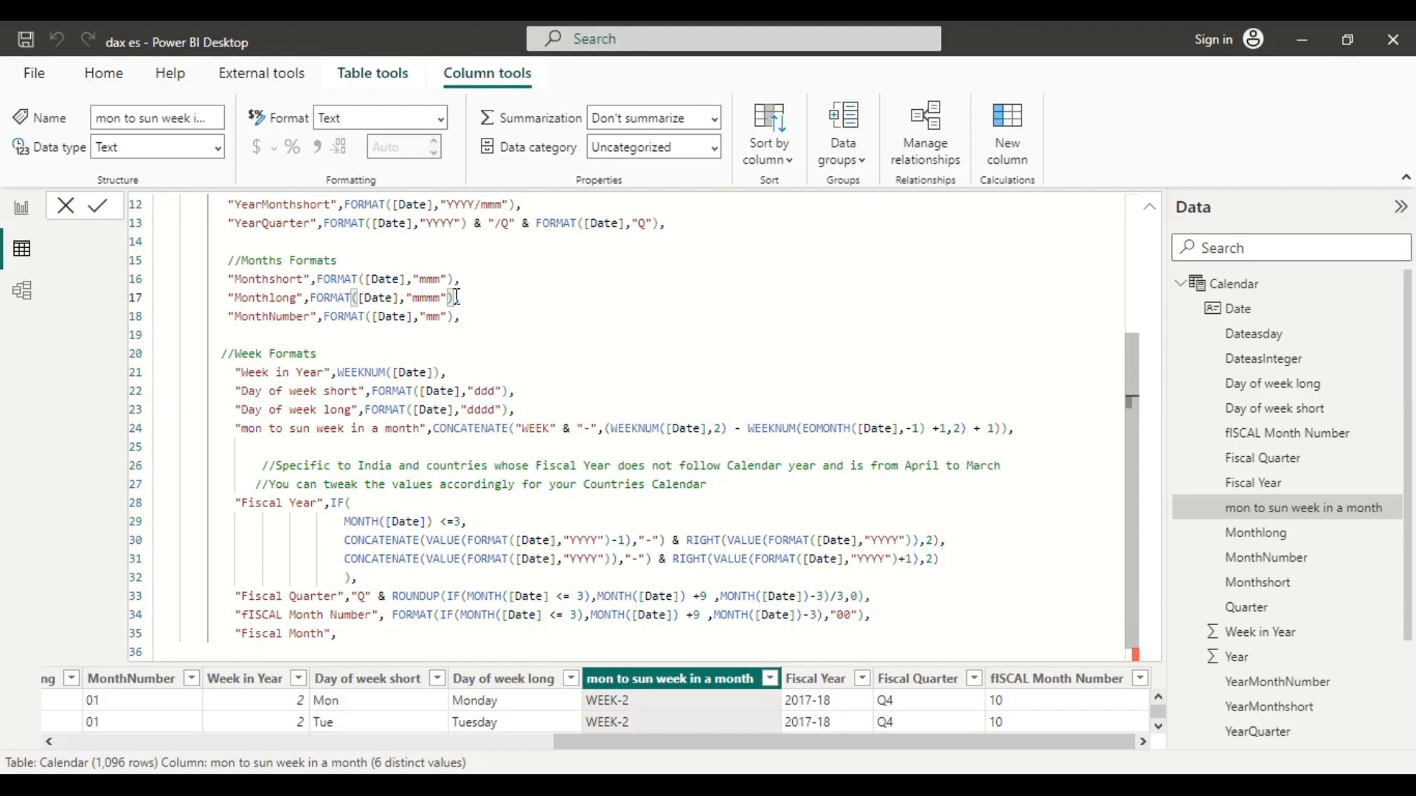
drag(454, 279, 318, 282)
key(ctrl+c)
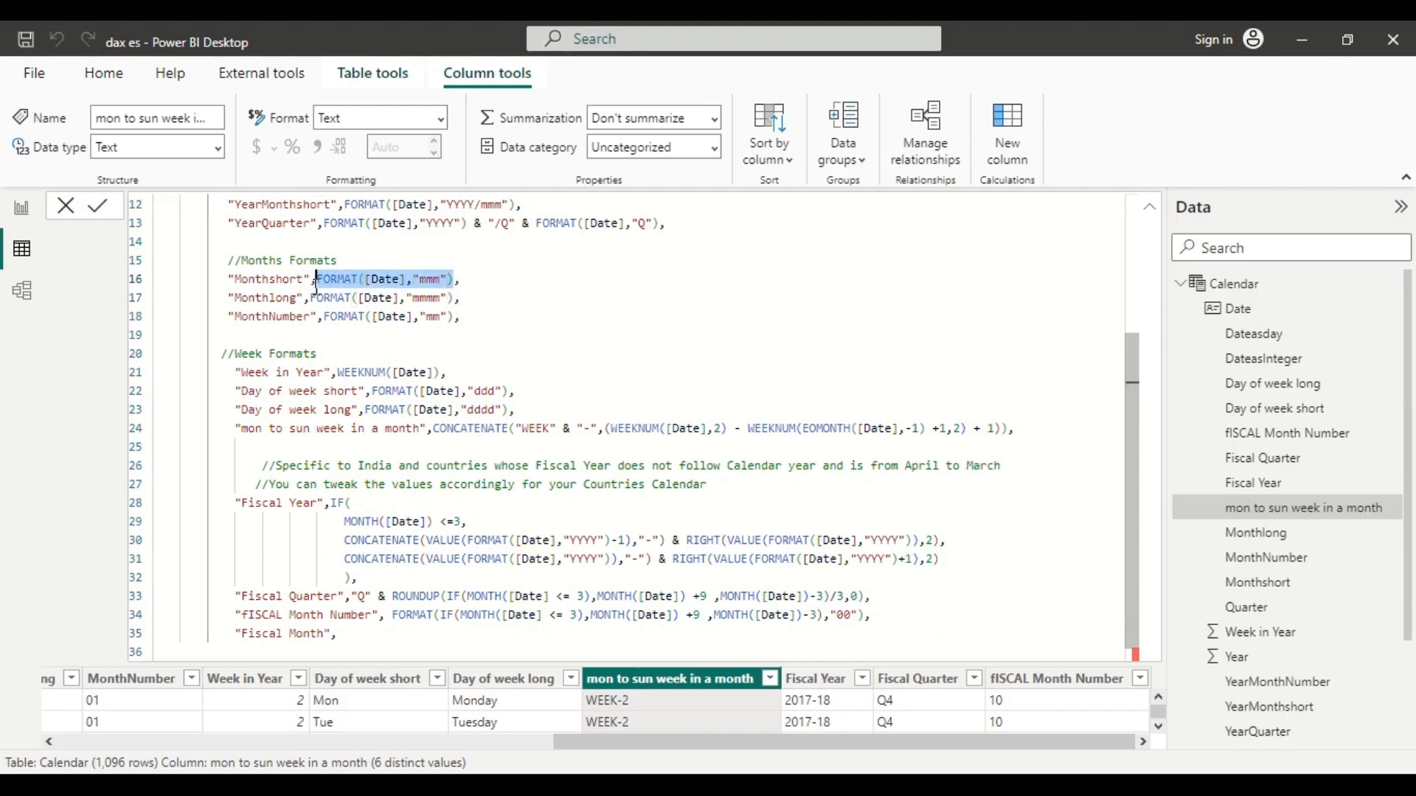
click(345, 635)
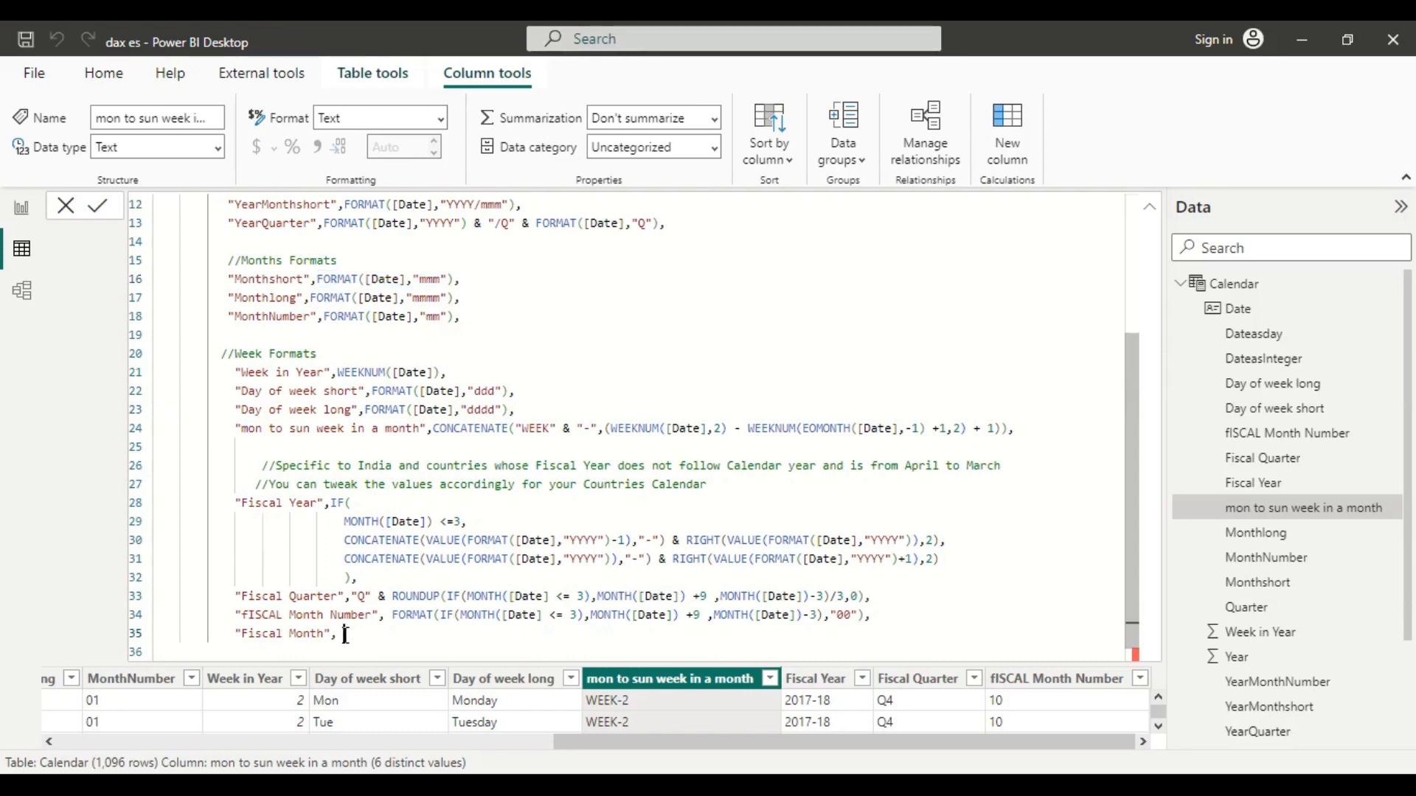
key(ctrl+v)
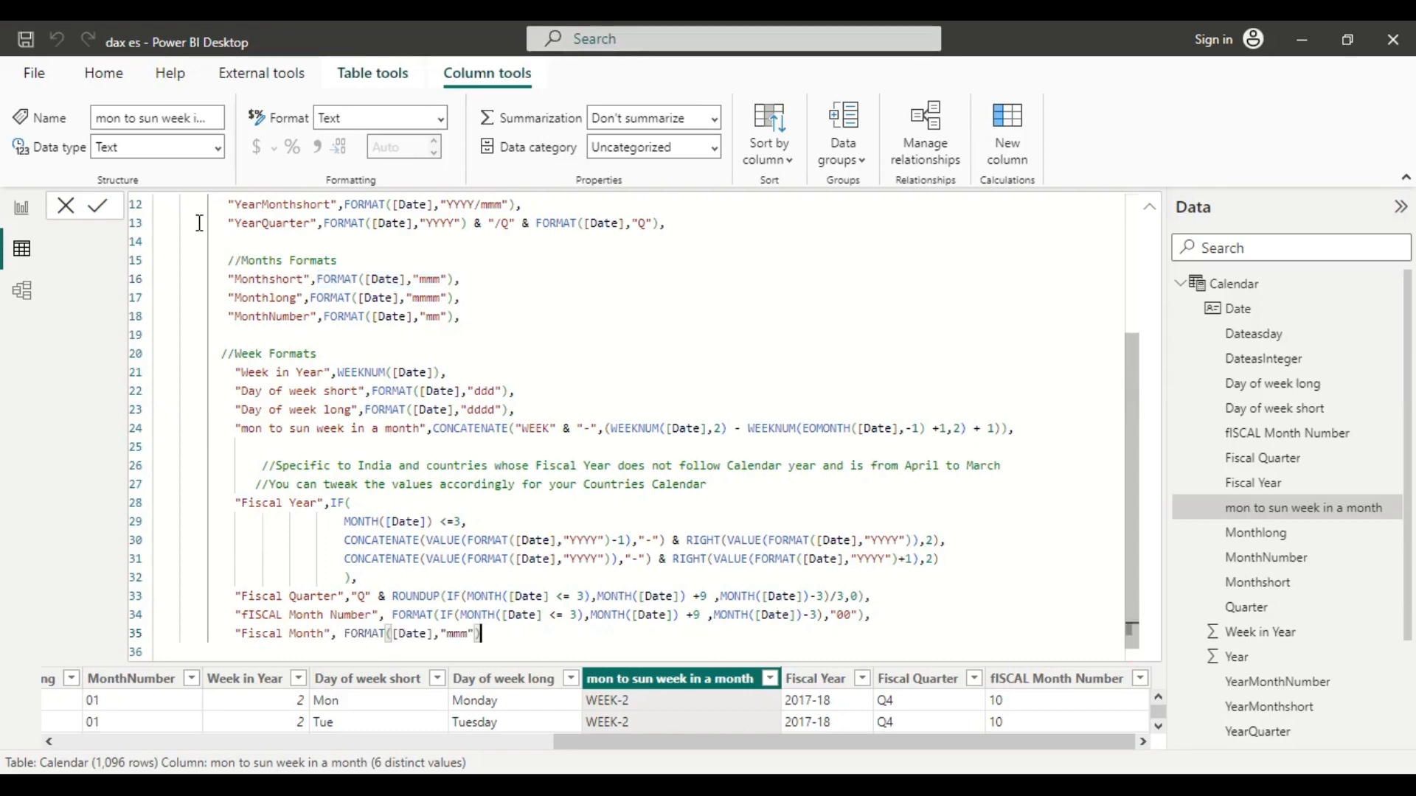
Step: Commit the Calendar formula with the "Fiscal Month" column and review its fiscal definitions
click(96, 213)
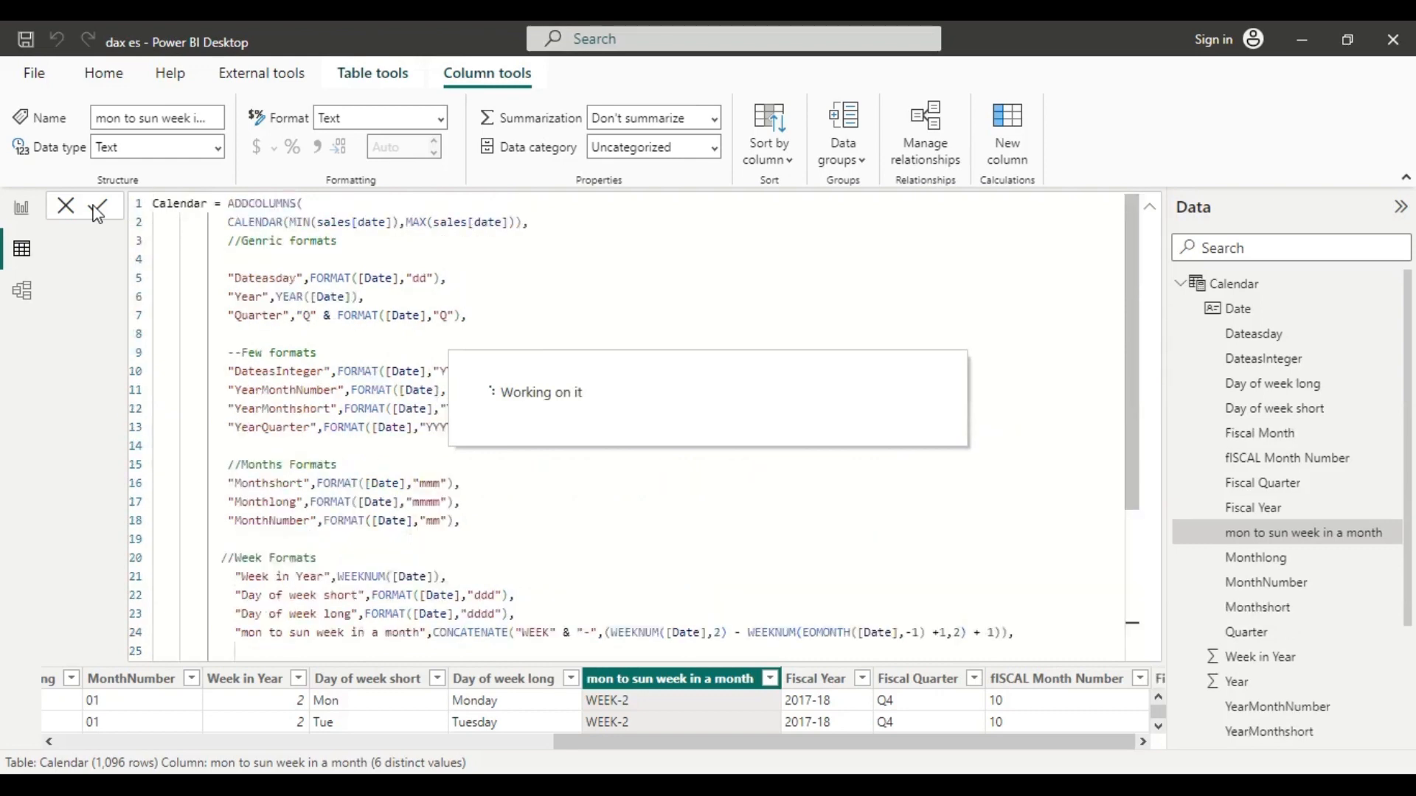
scroll(590, 631, down, 4)
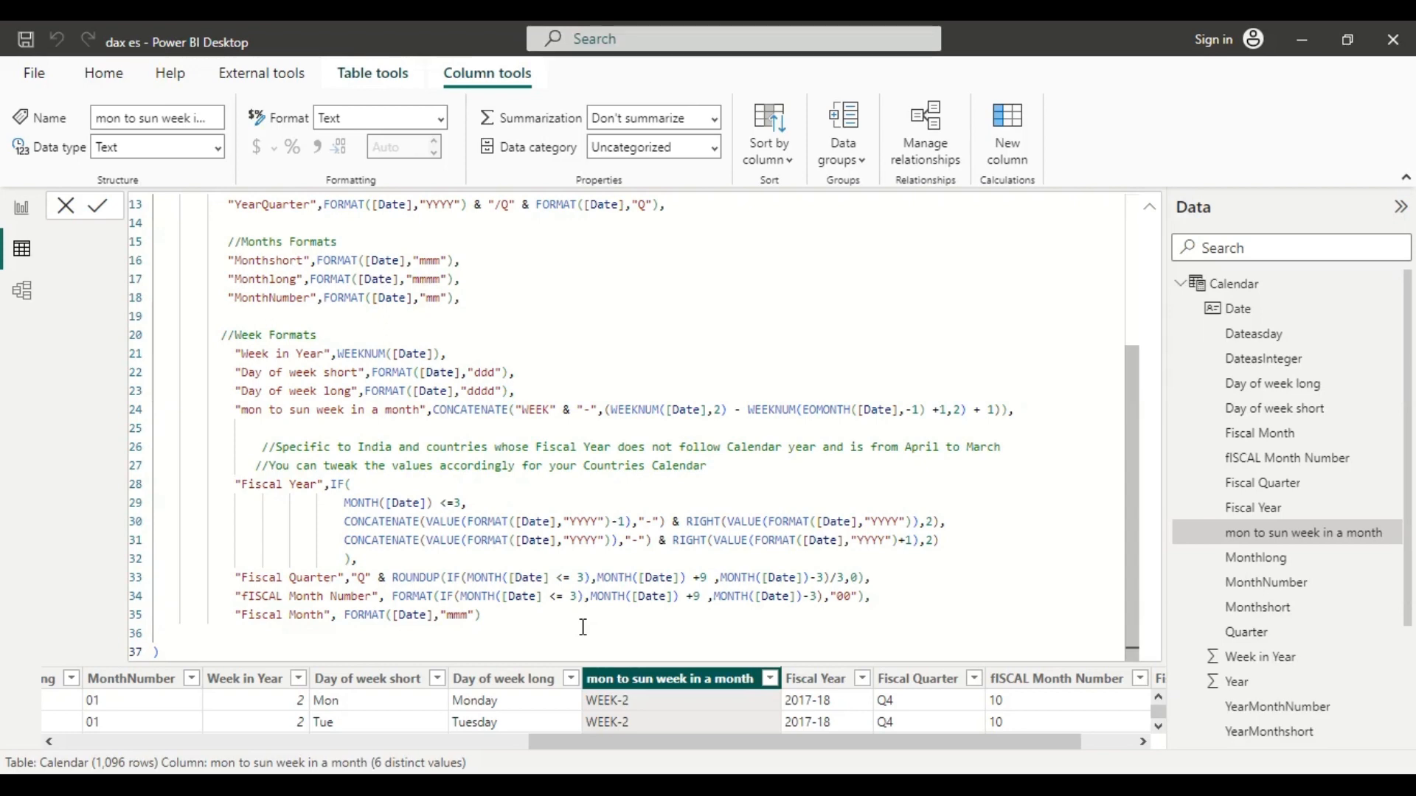
scroll(582, 628, up, 4)
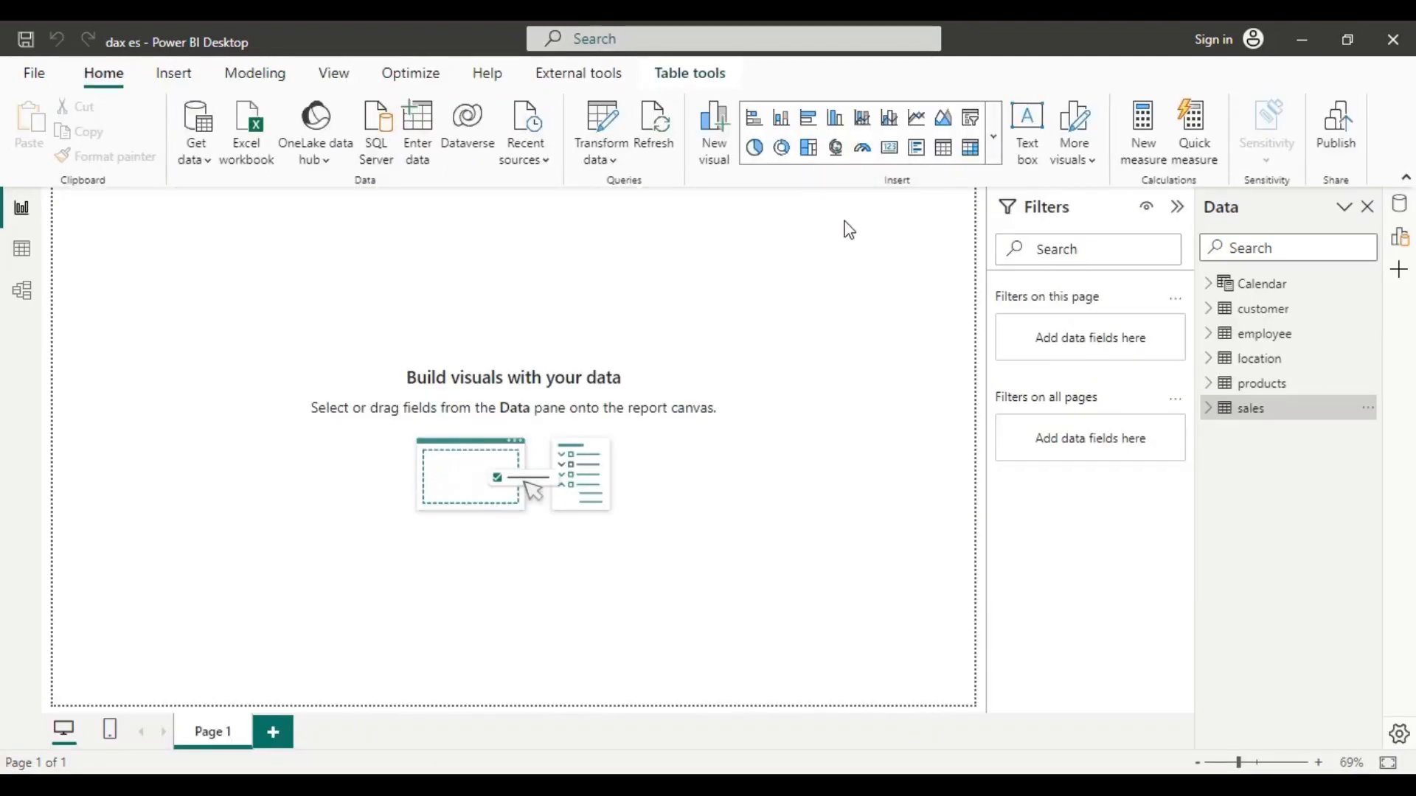
Step: Add a clustered column chart to the report page and populate it with Revenue from the sales table
click(836, 118)
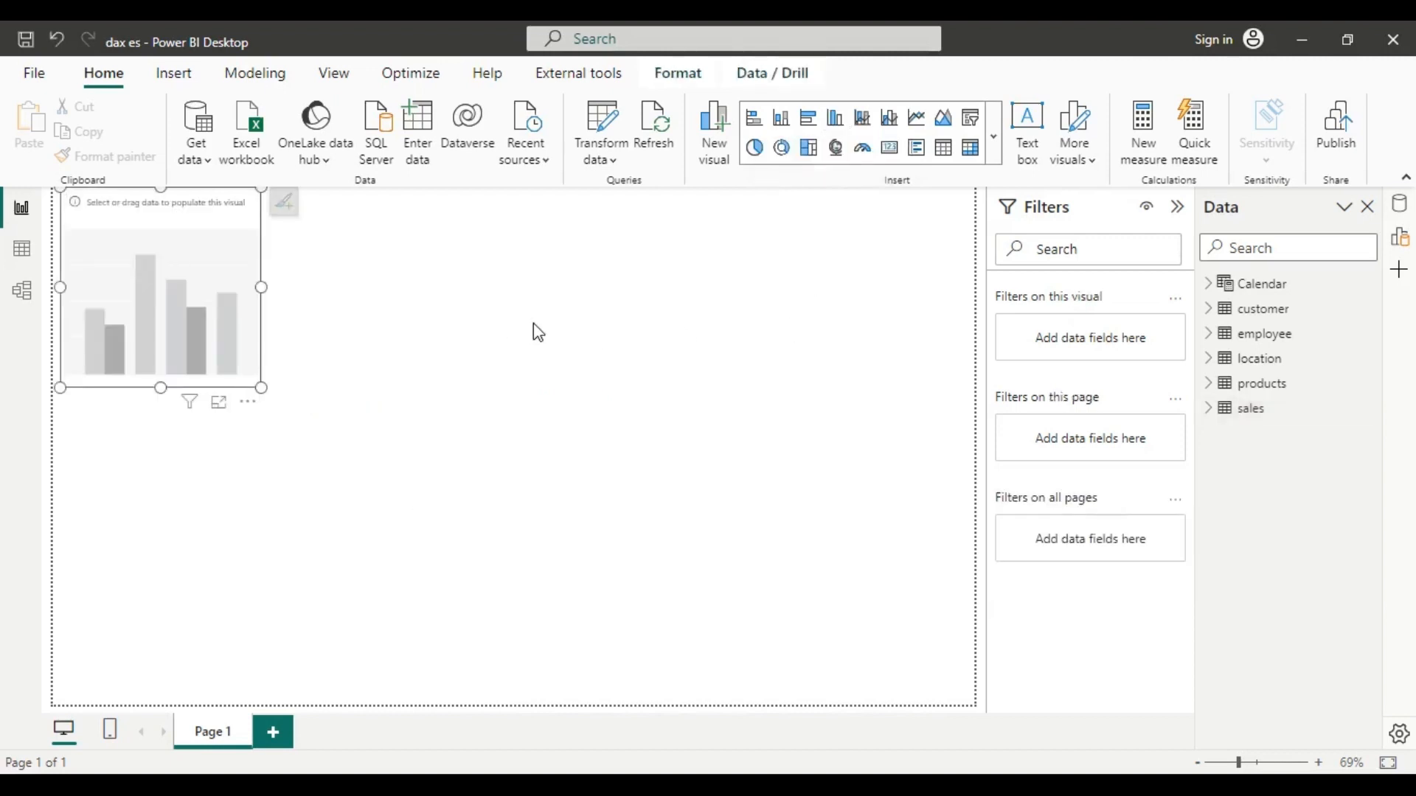
click(1209, 410)
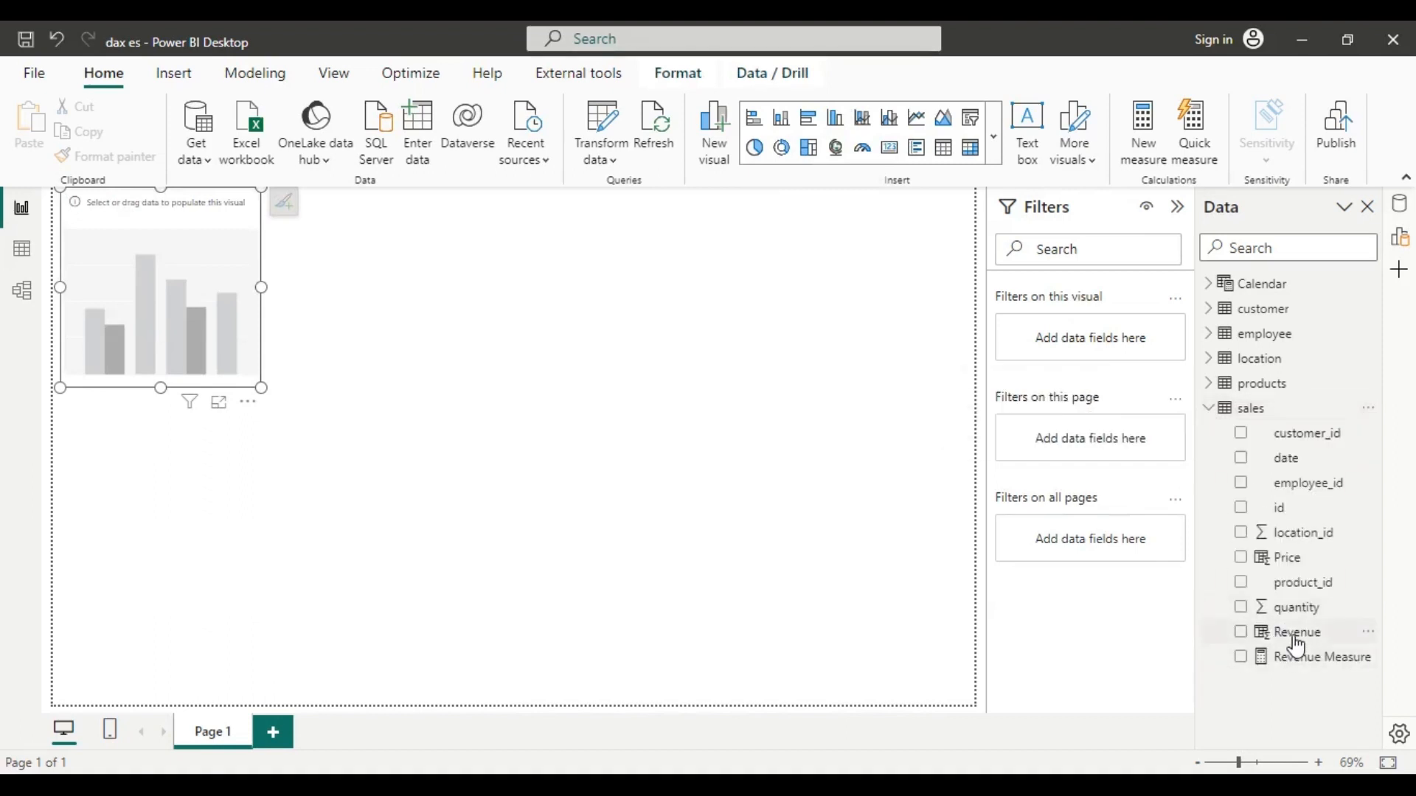
drag(1262, 628, 153, 305)
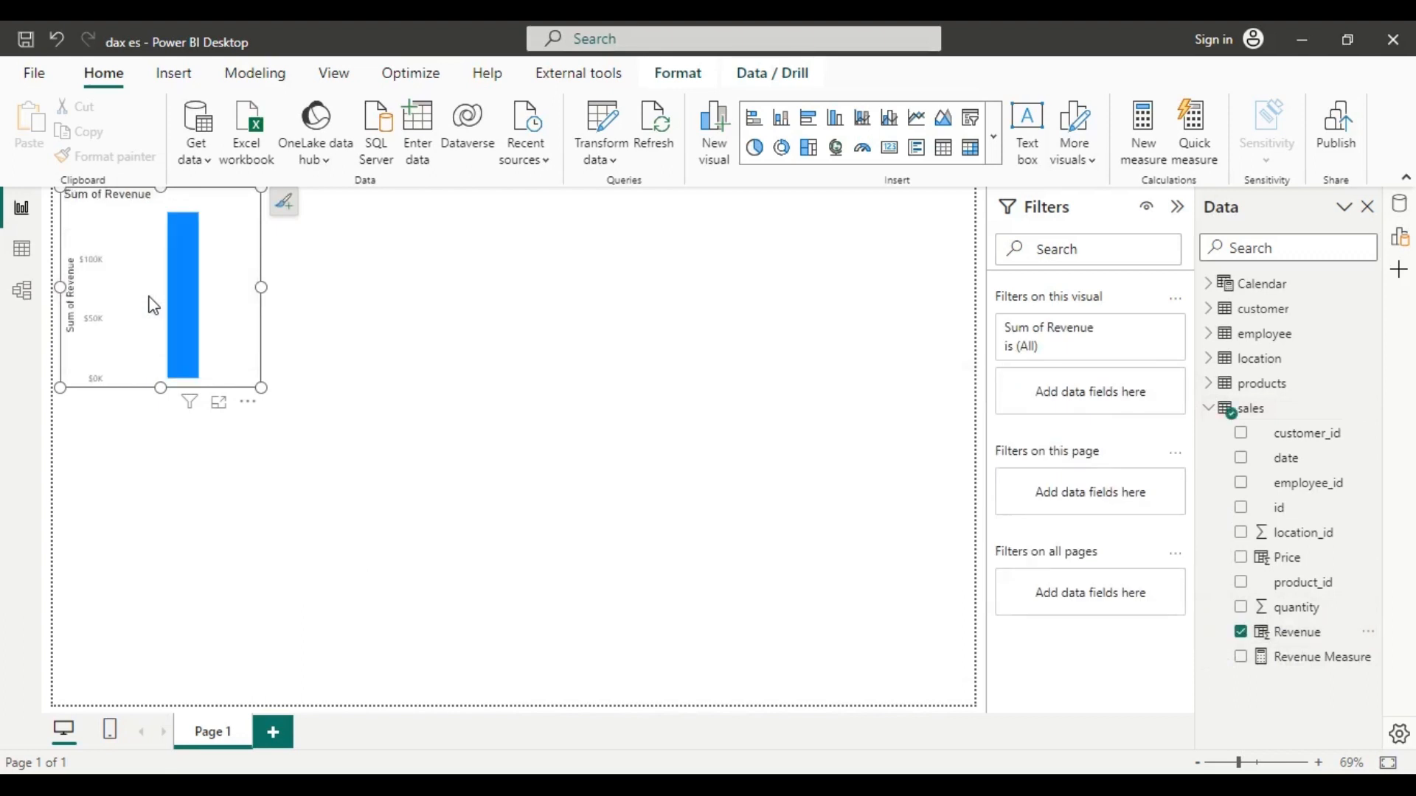
Step: Enable the Format pane in the pane switcher settings and close those settings
click(1399, 271)
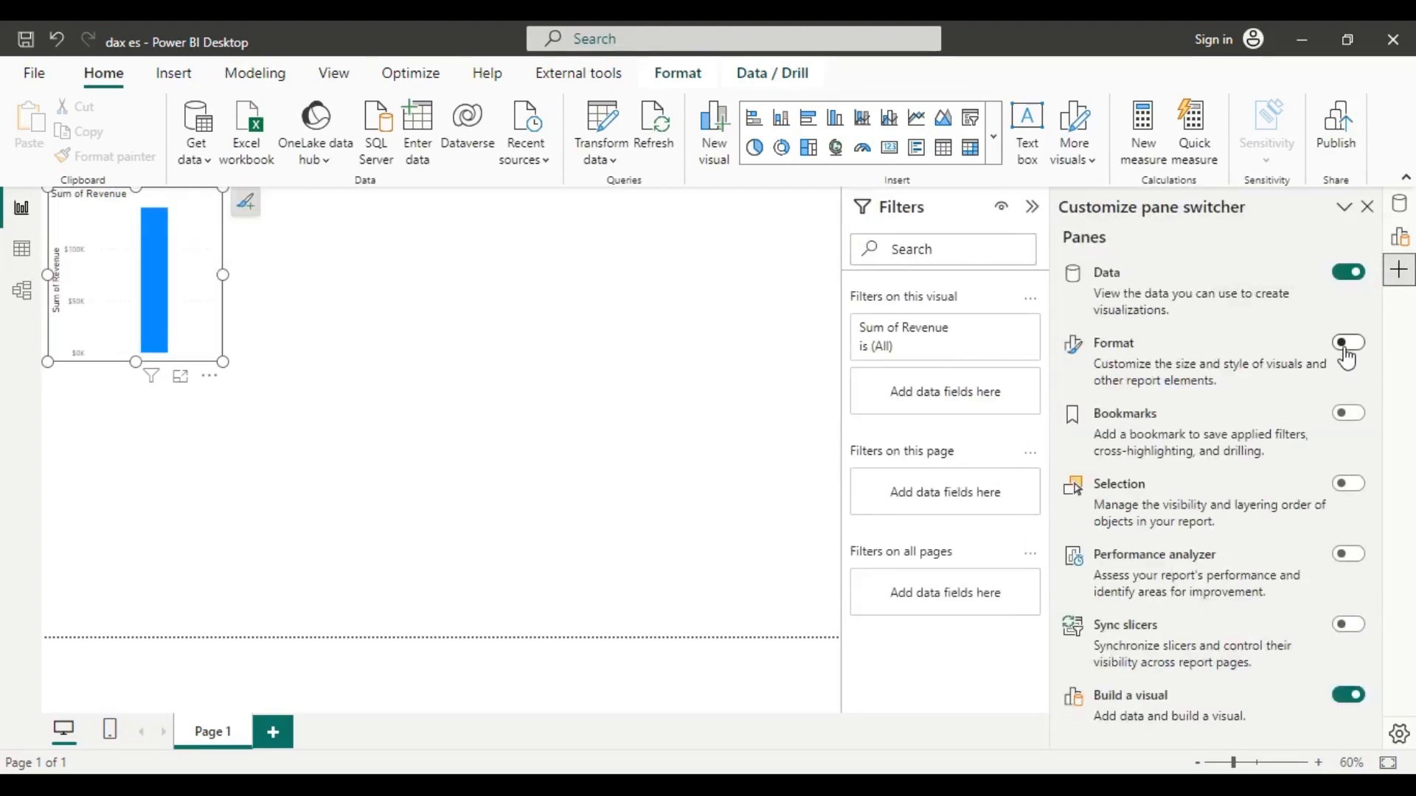
click(1345, 348)
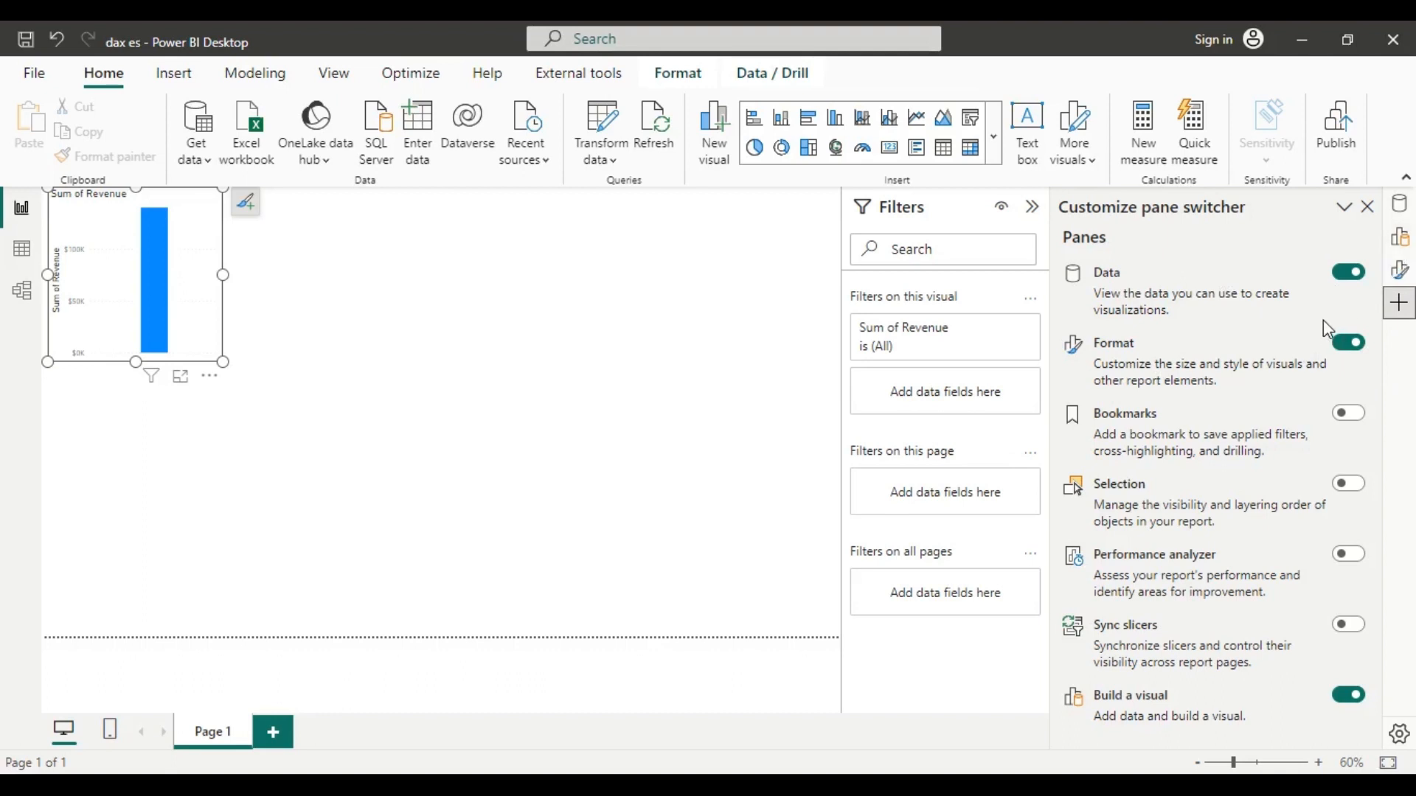
click(1351, 286)
click(1351, 285)
click(1366, 208)
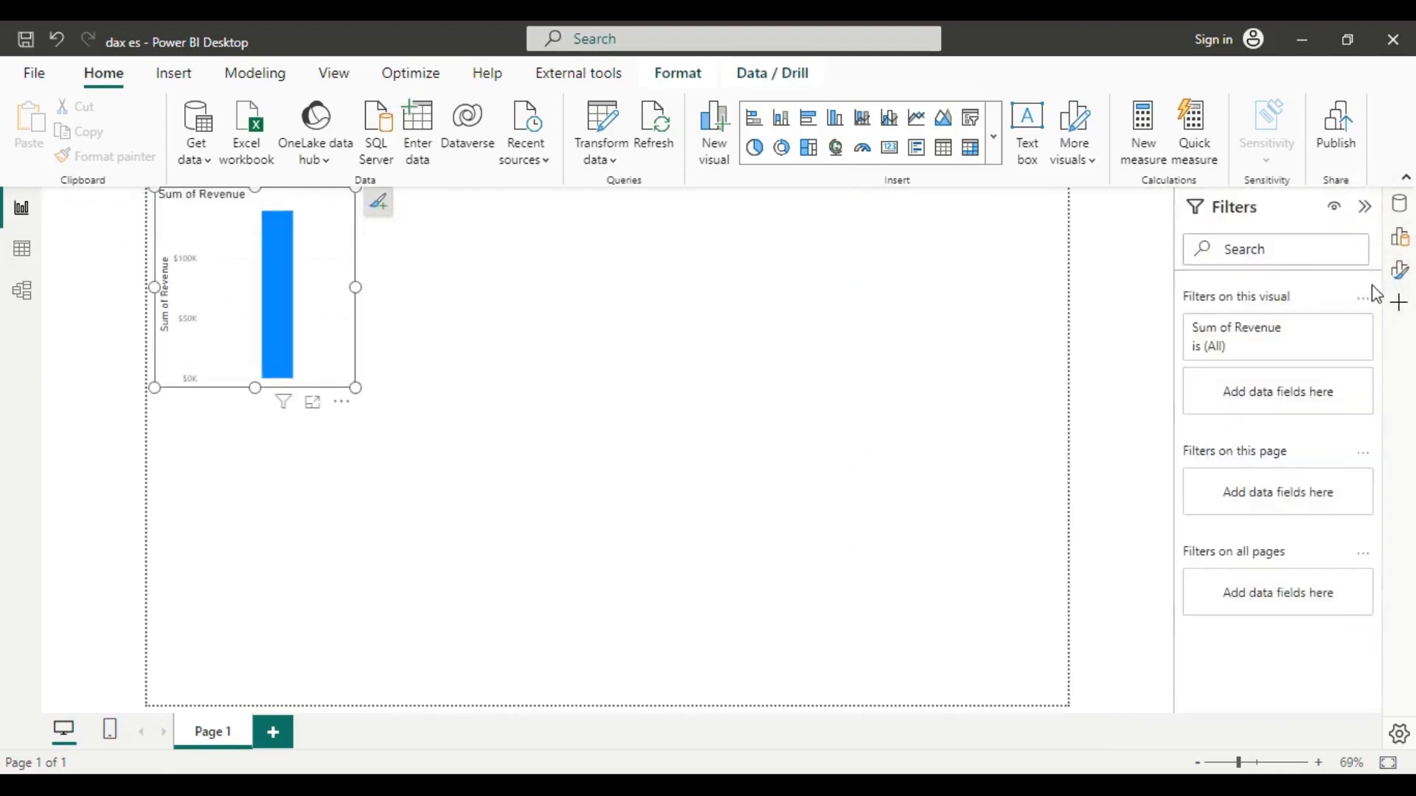
Step: Add Monthshort from the Calendar table to the revenue chart's X-axis and enlarge the chart across most of the page
click(1403, 279)
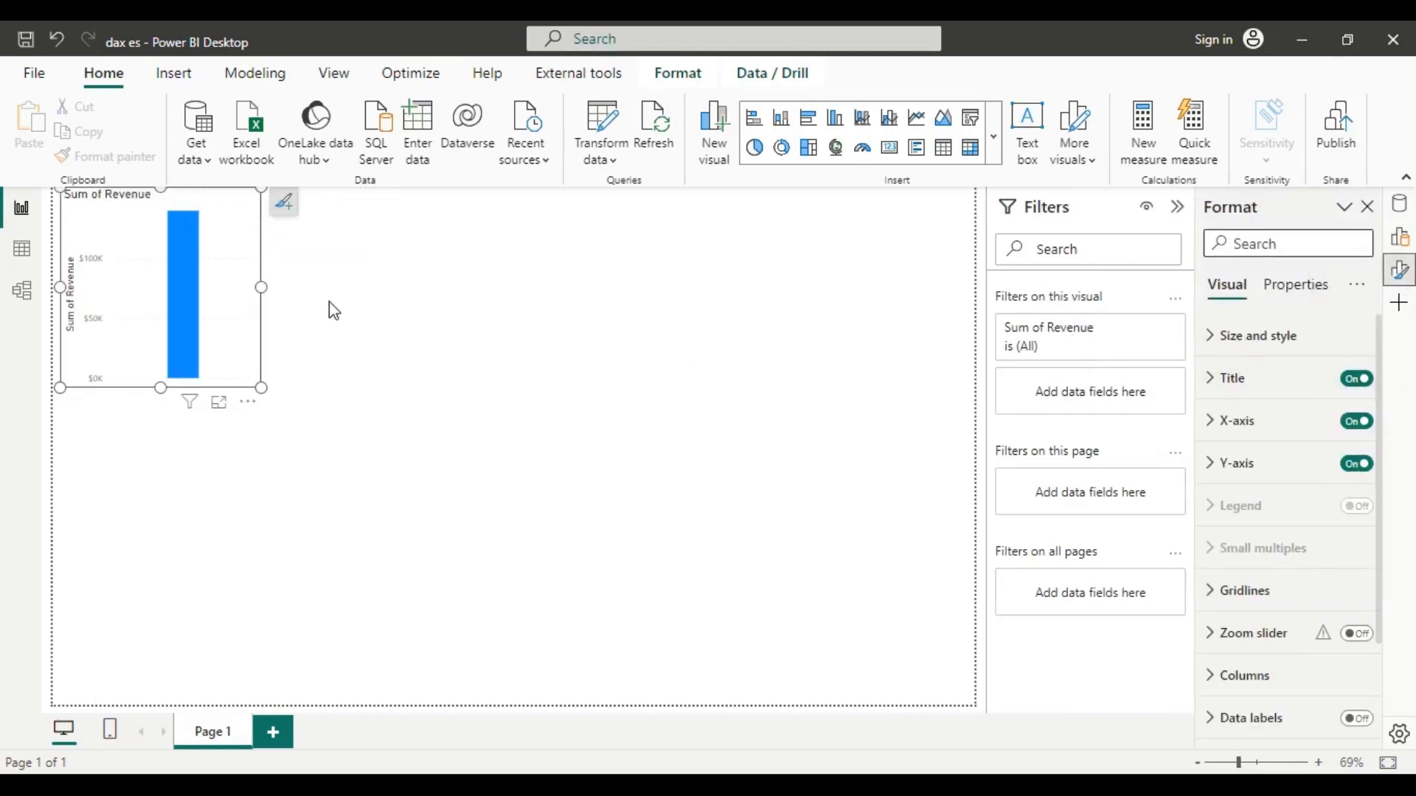
click(1401, 239)
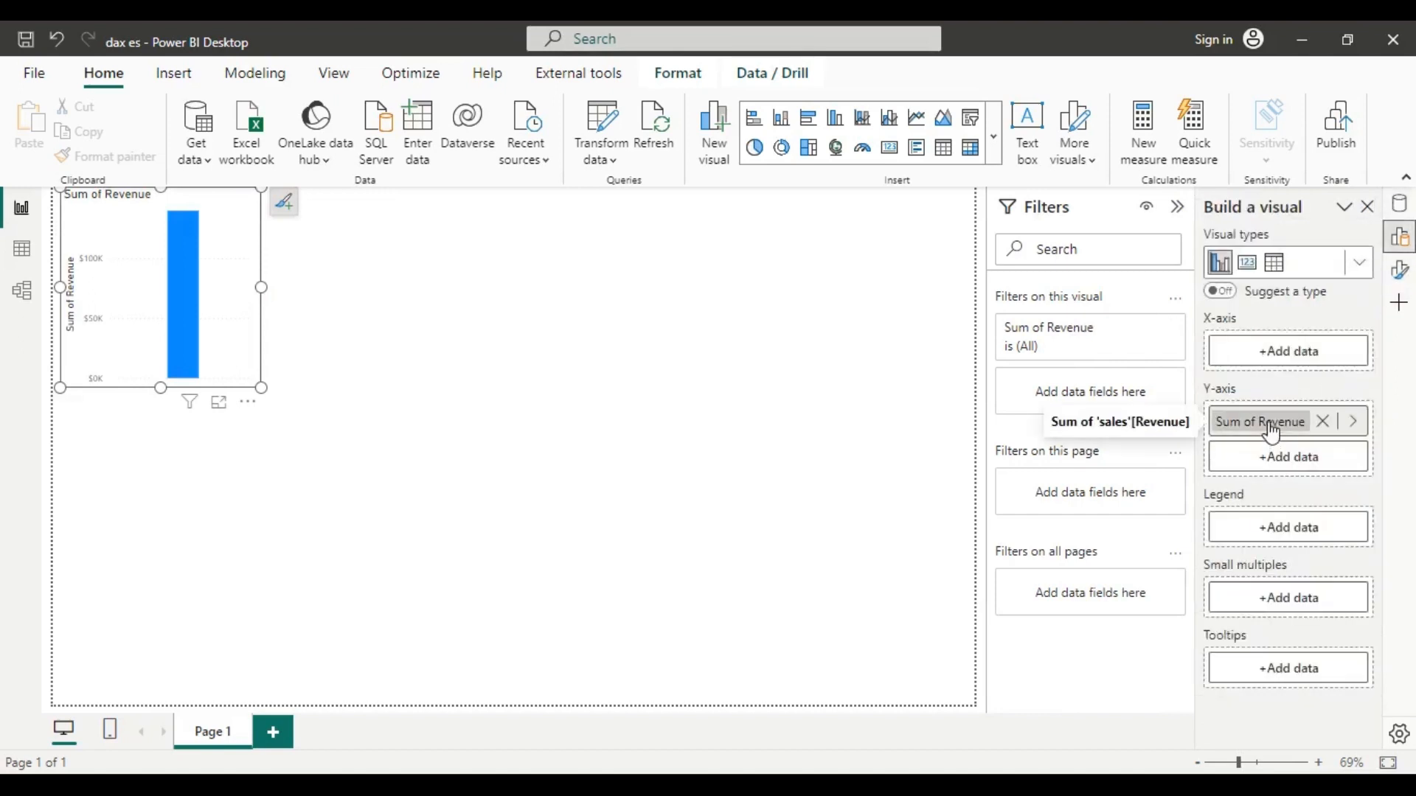
click(1257, 369)
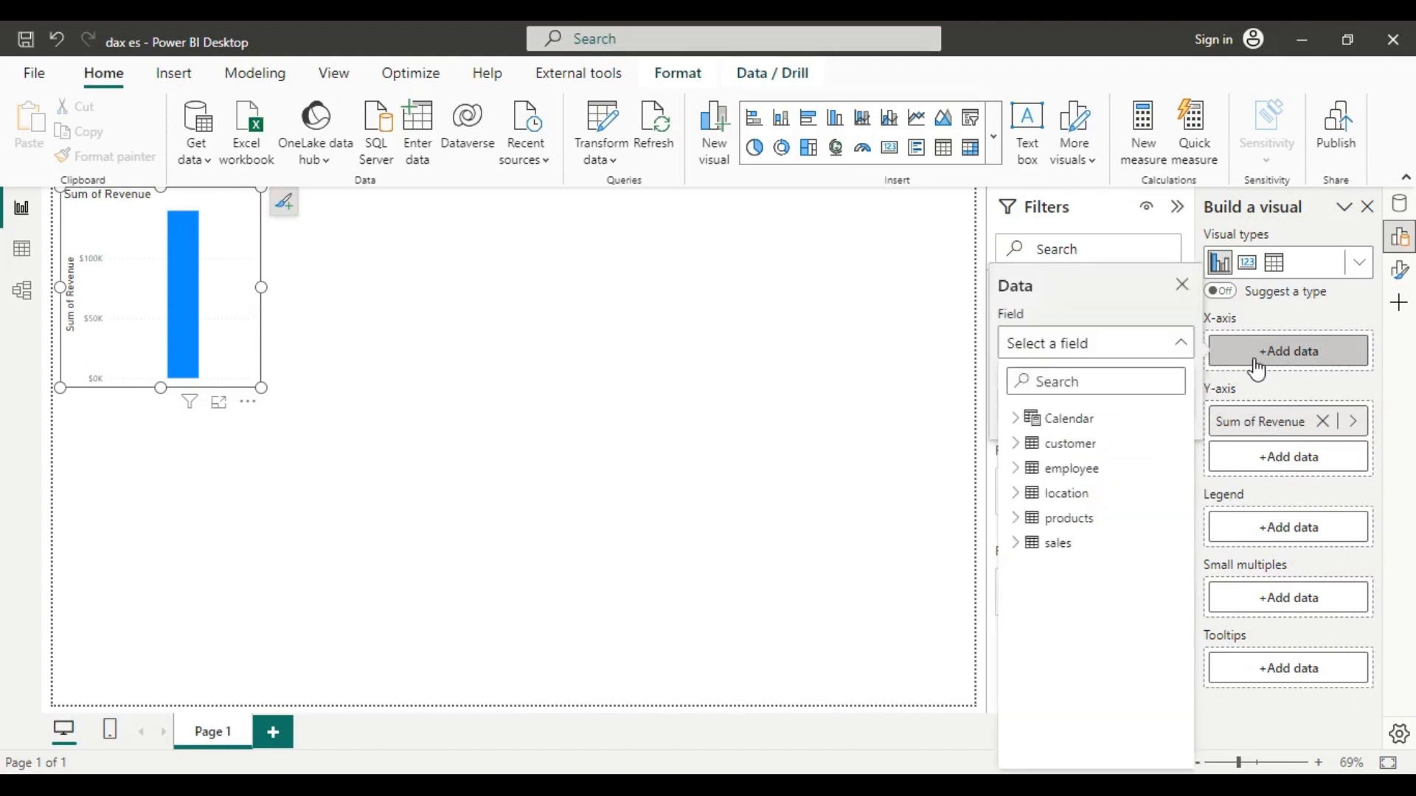
click(1015, 420)
scroll(1062, 582, down, 1)
scroll(1080, 599, up, 1)
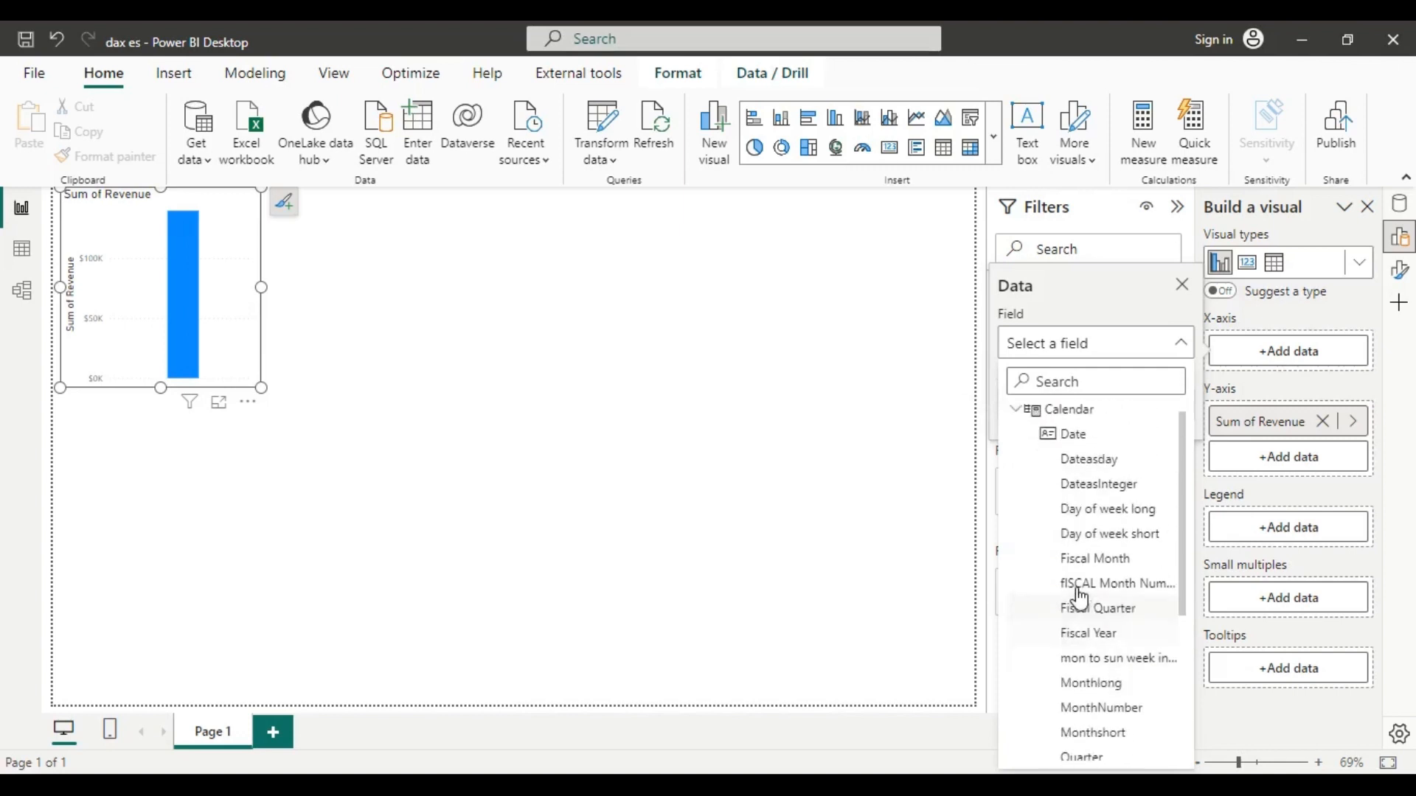
scroll(1080, 599, down, 1)
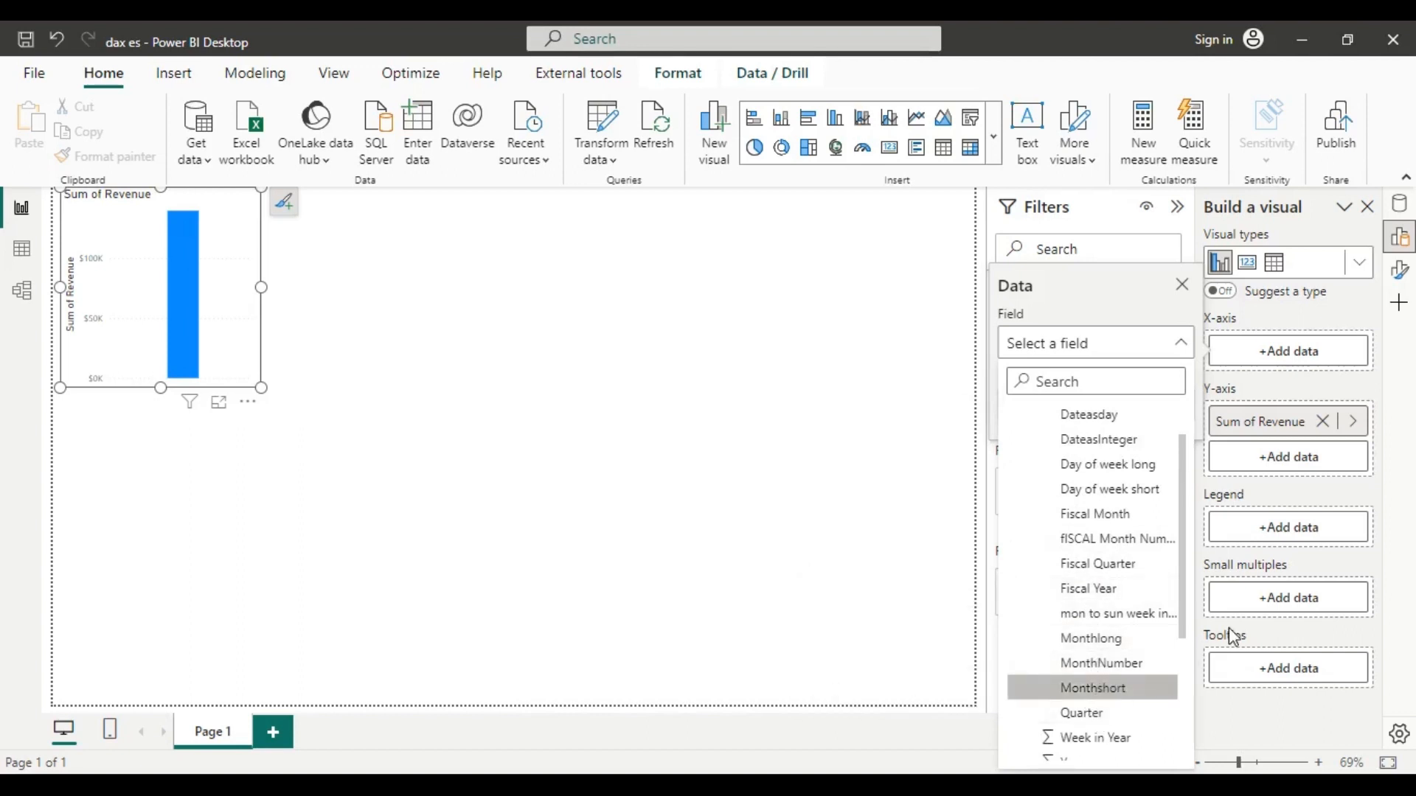
click(1104, 689)
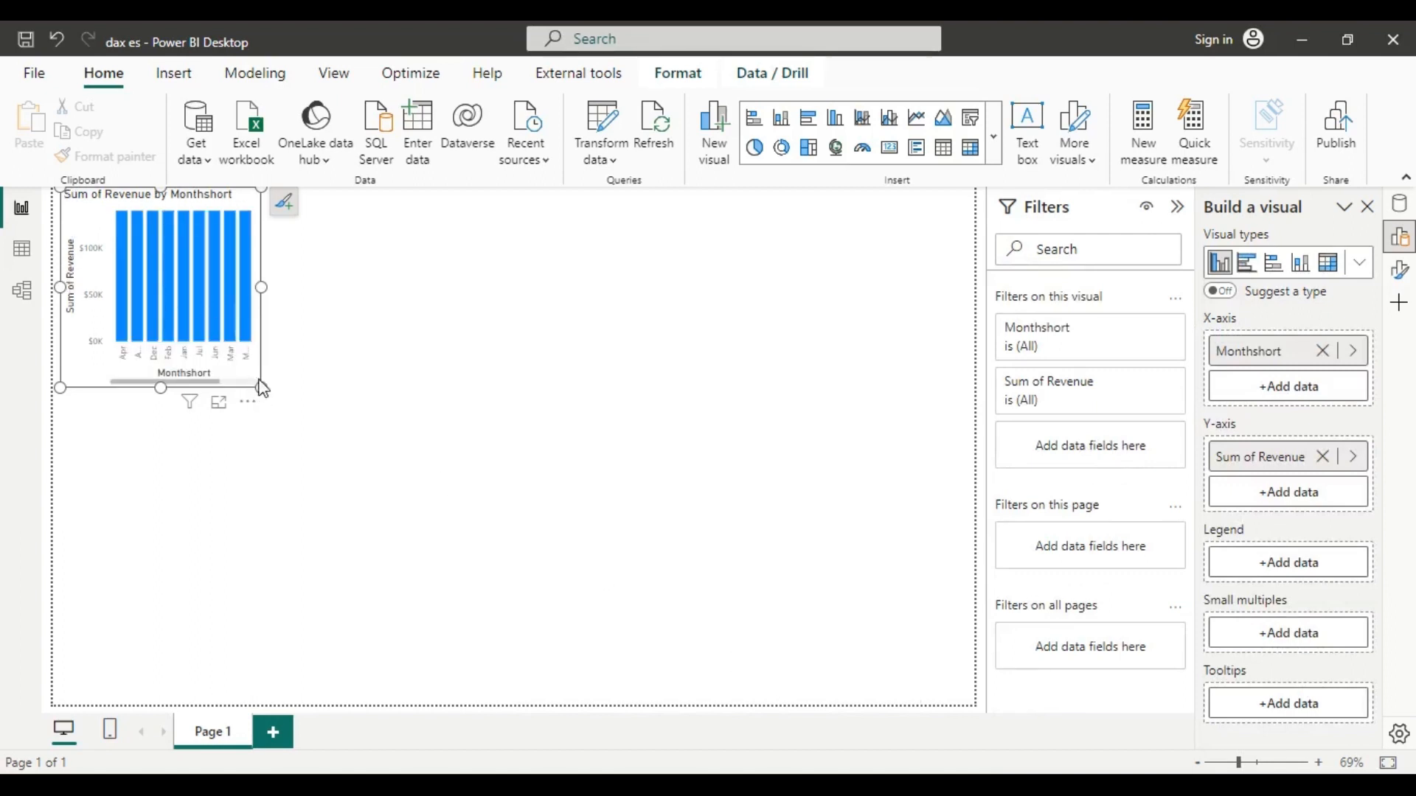
drag(262, 386, 845, 623)
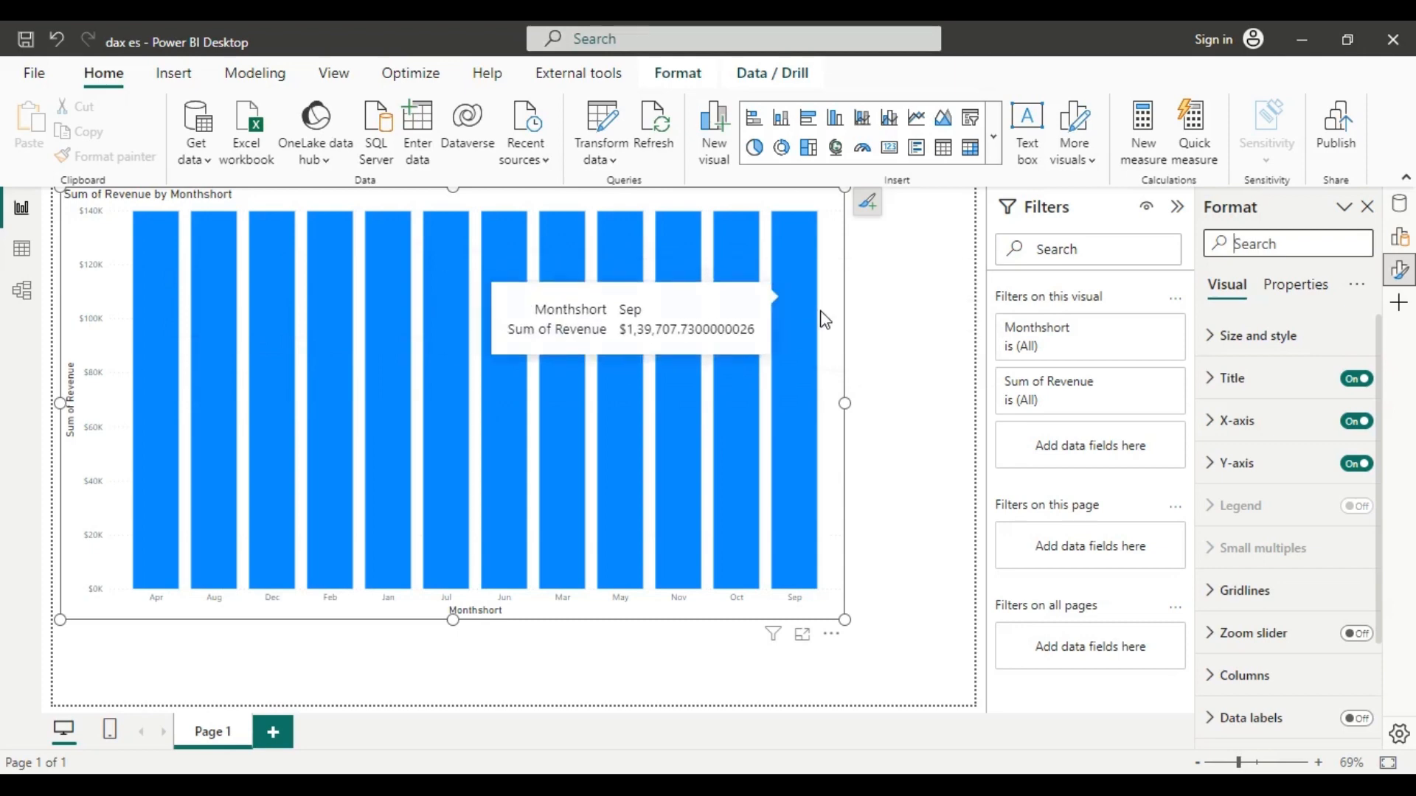
Step: Move the Calendar table nearer to sales in the model diagram and relate the sales date field to Calendar's Date
click(23, 295)
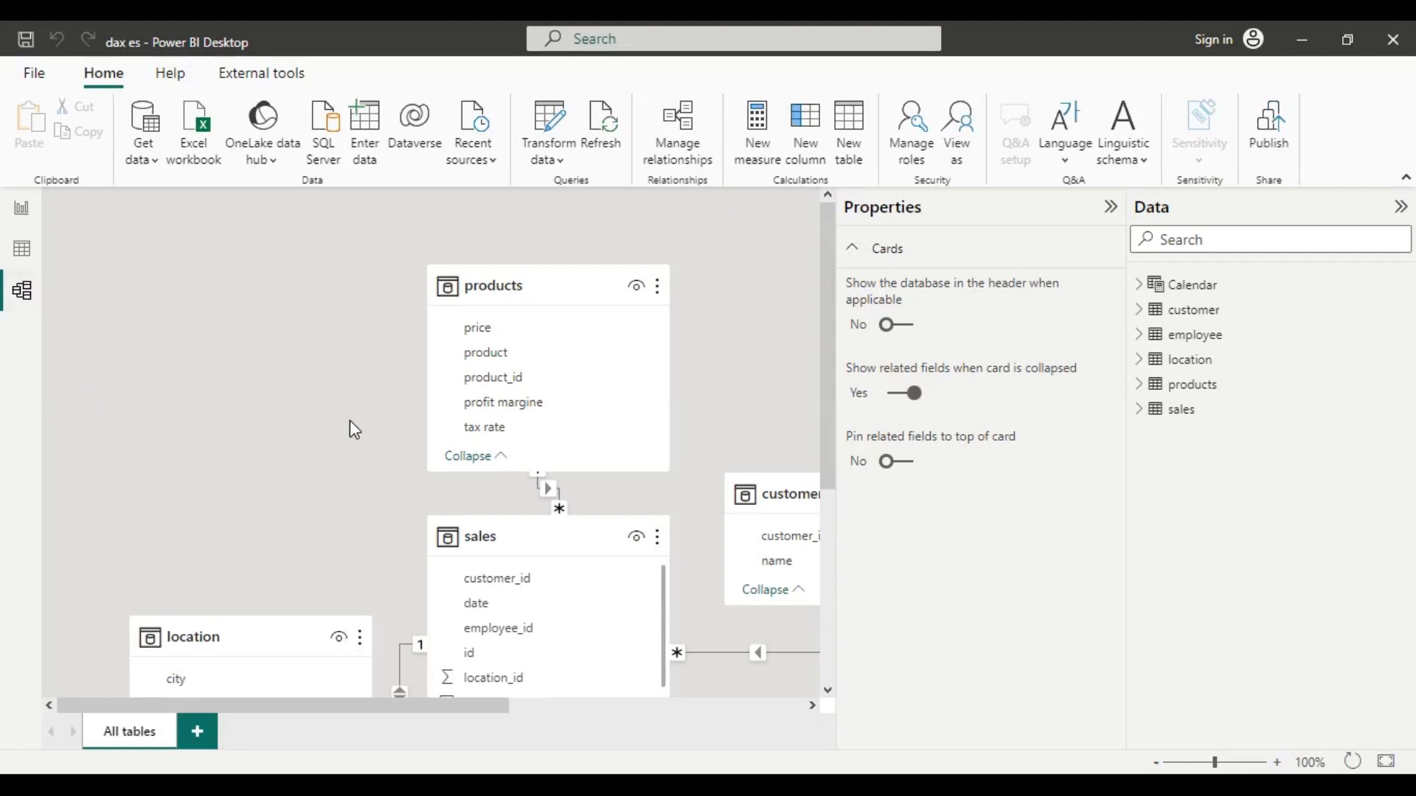
scroll(349, 421, down, 2)
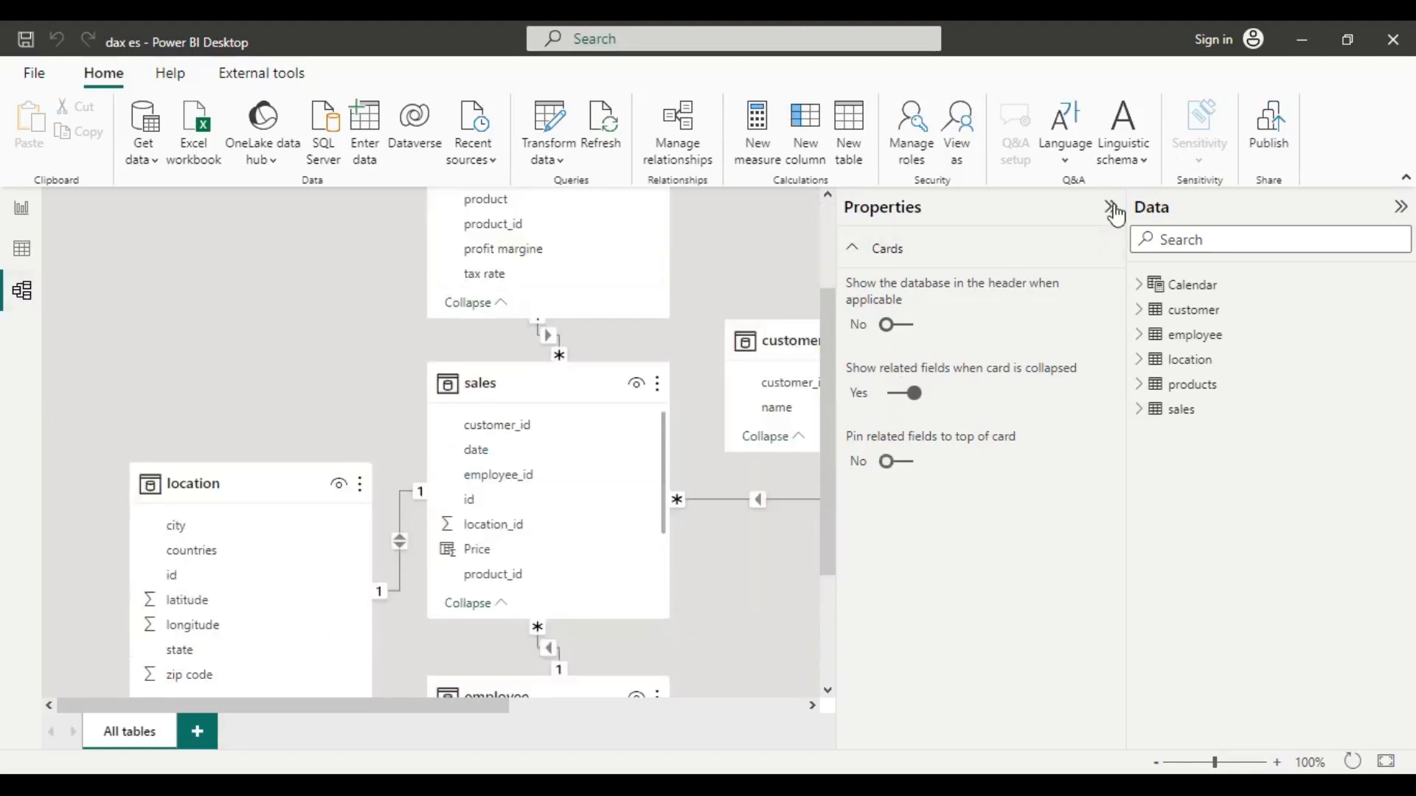
click(1109, 208)
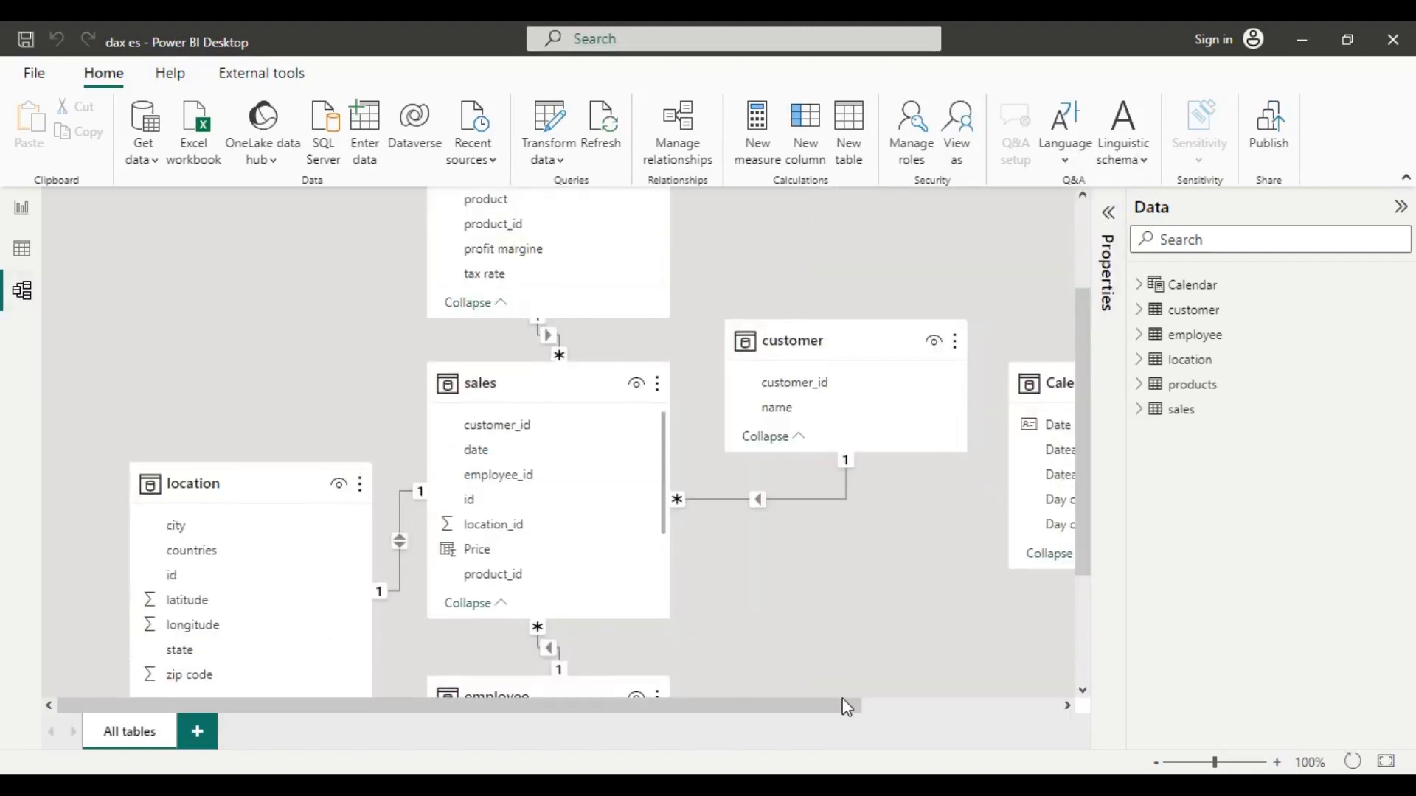
scroll(966, 542, down, 3)
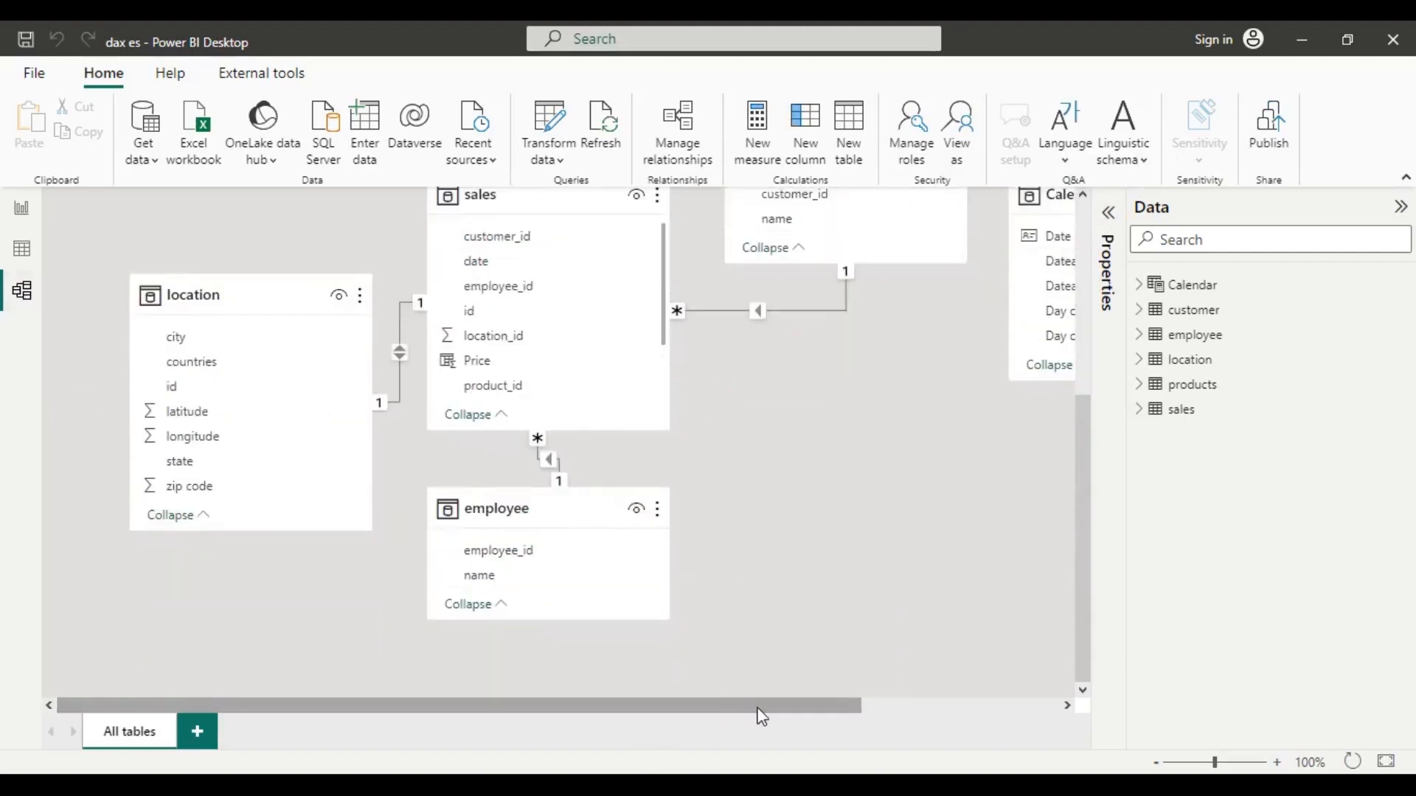
click(1156, 765)
click(1156, 766)
click(1156, 765)
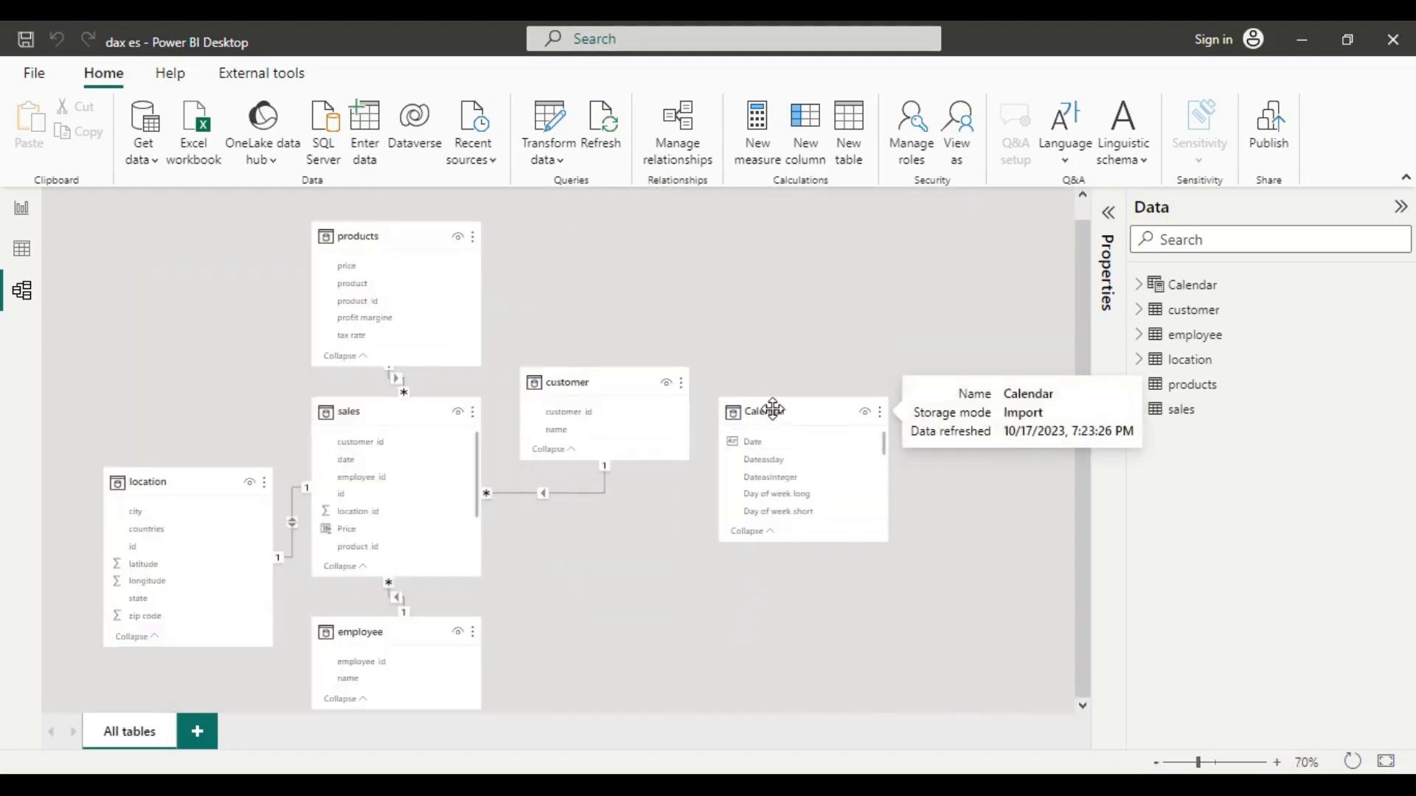
drag(773, 405, 716, 522)
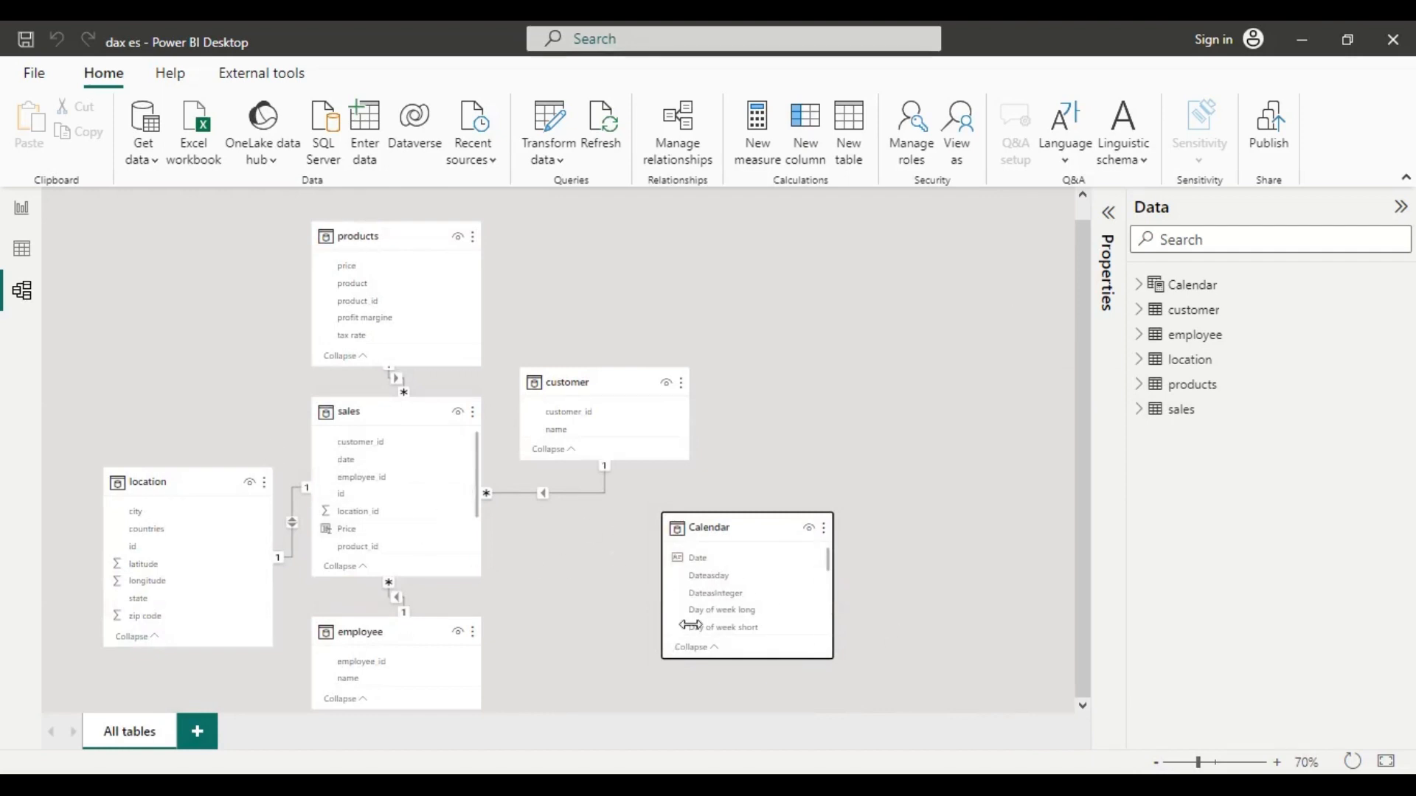
drag(395, 465, 693, 564)
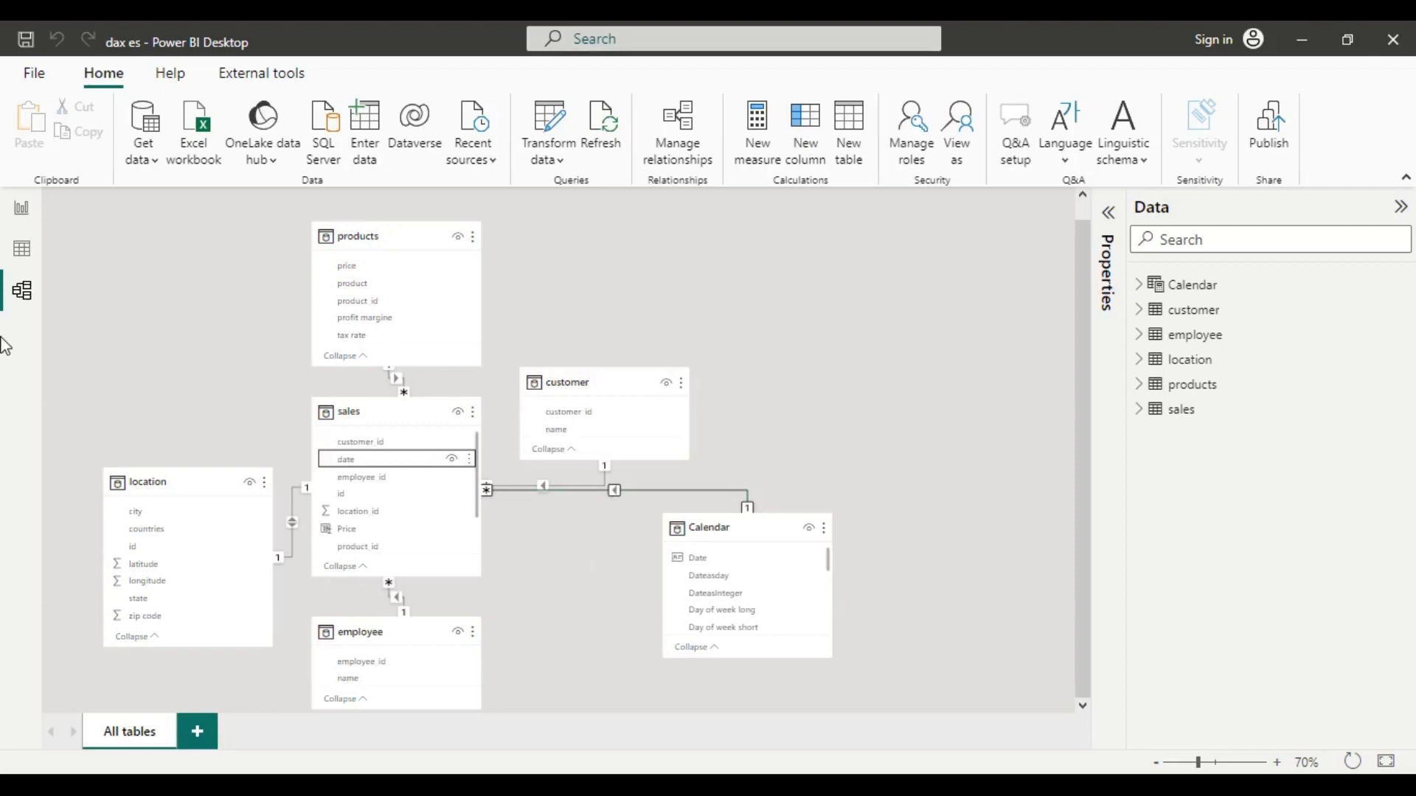
click(20, 216)
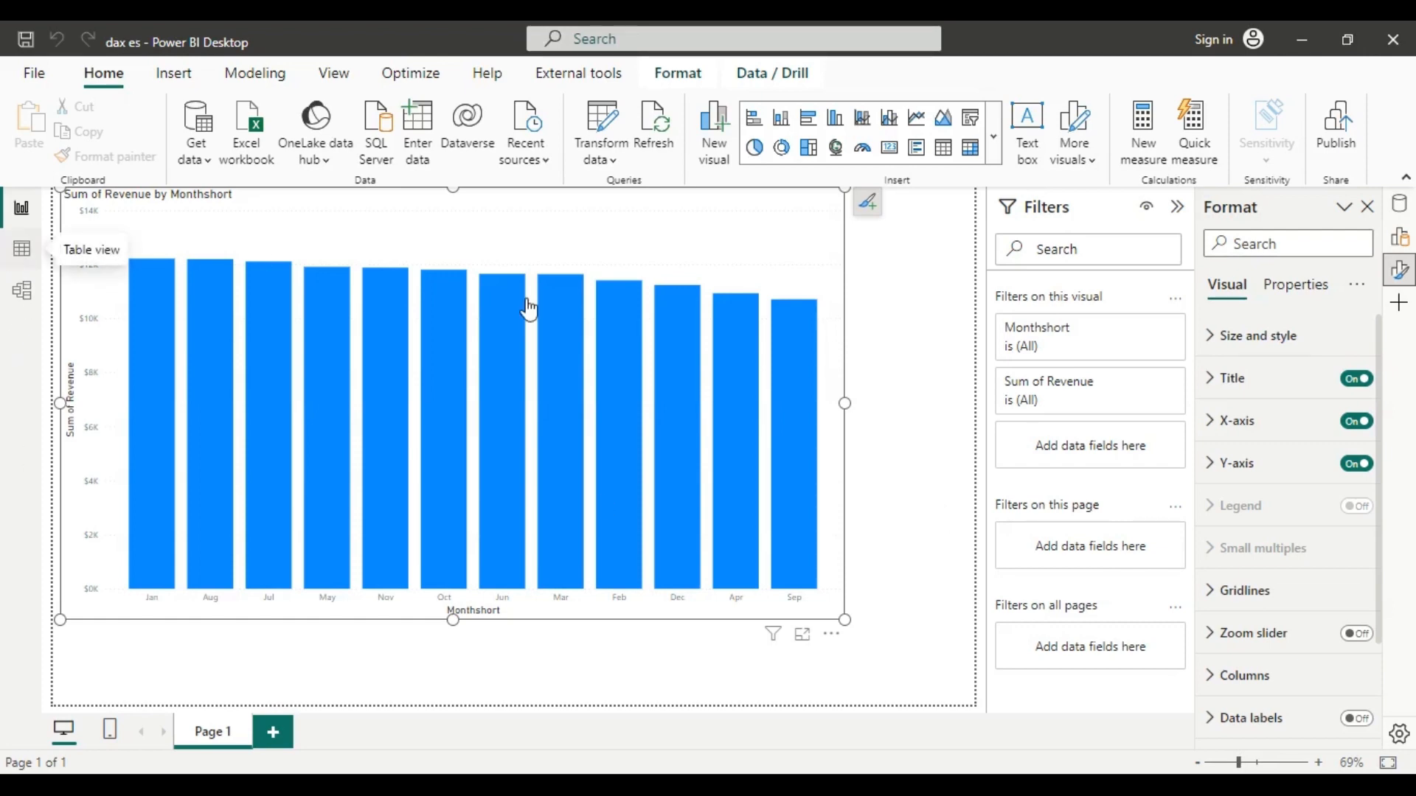
Step: Set the Calendar table's Monthshort column to sort by MonthNumber
click(1404, 214)
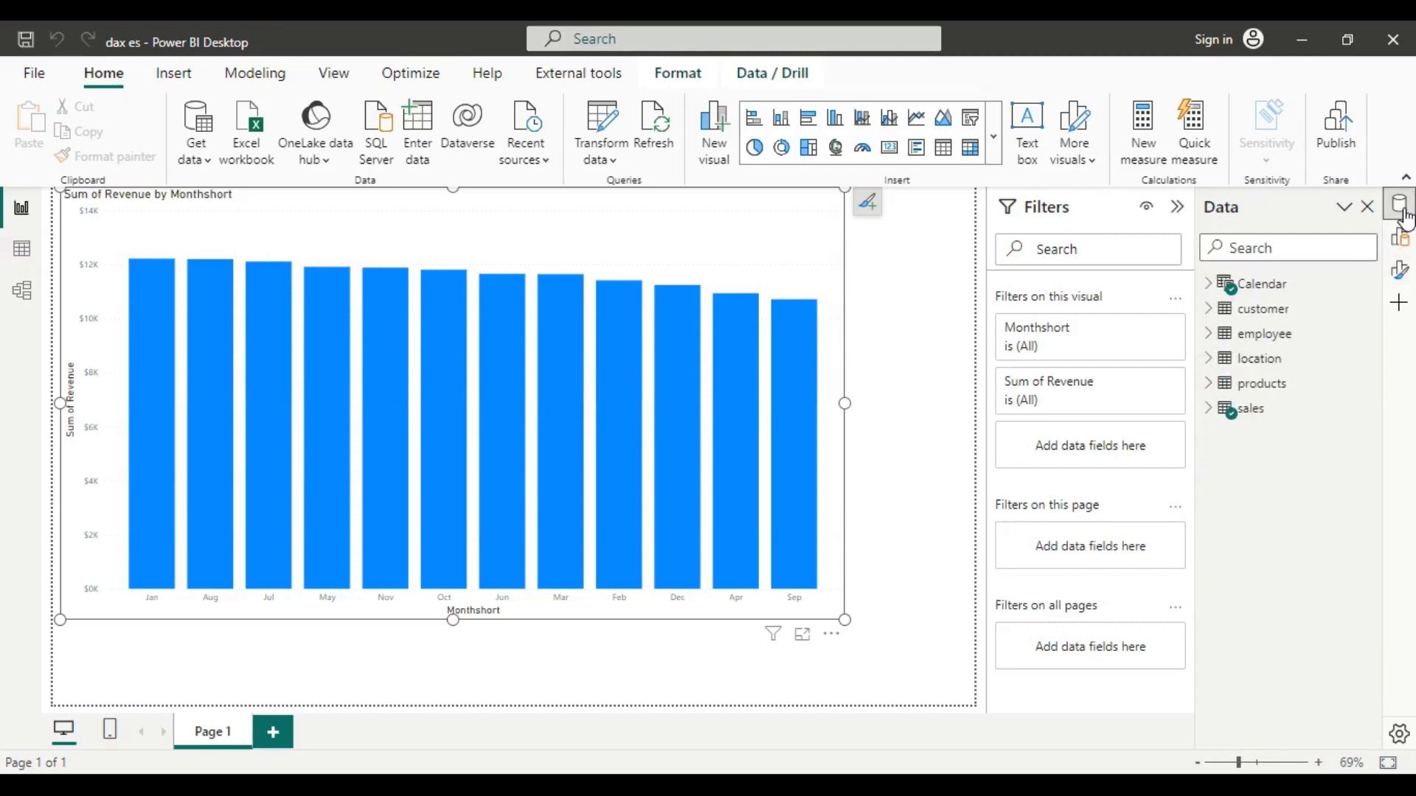
click(1299, 295)
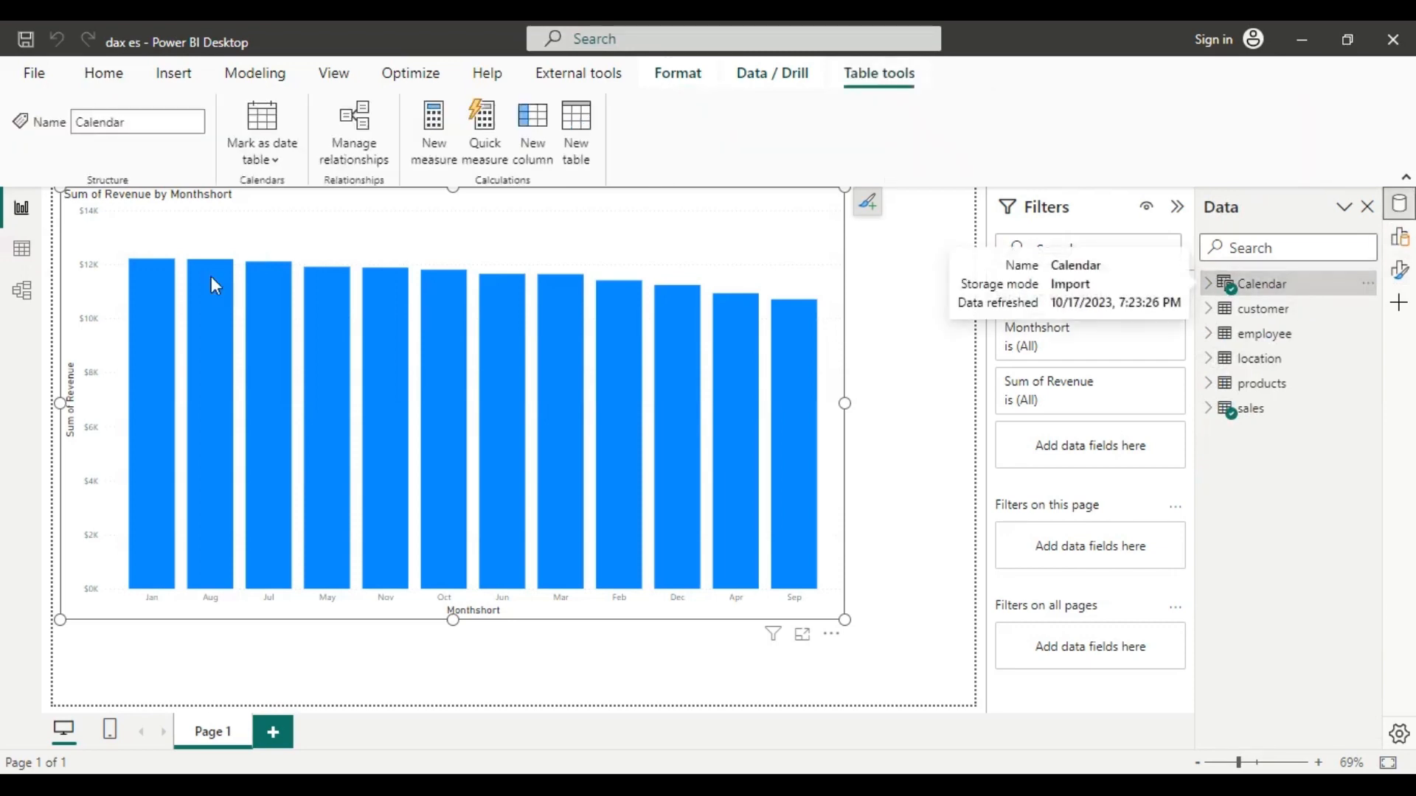
click(12, 262)
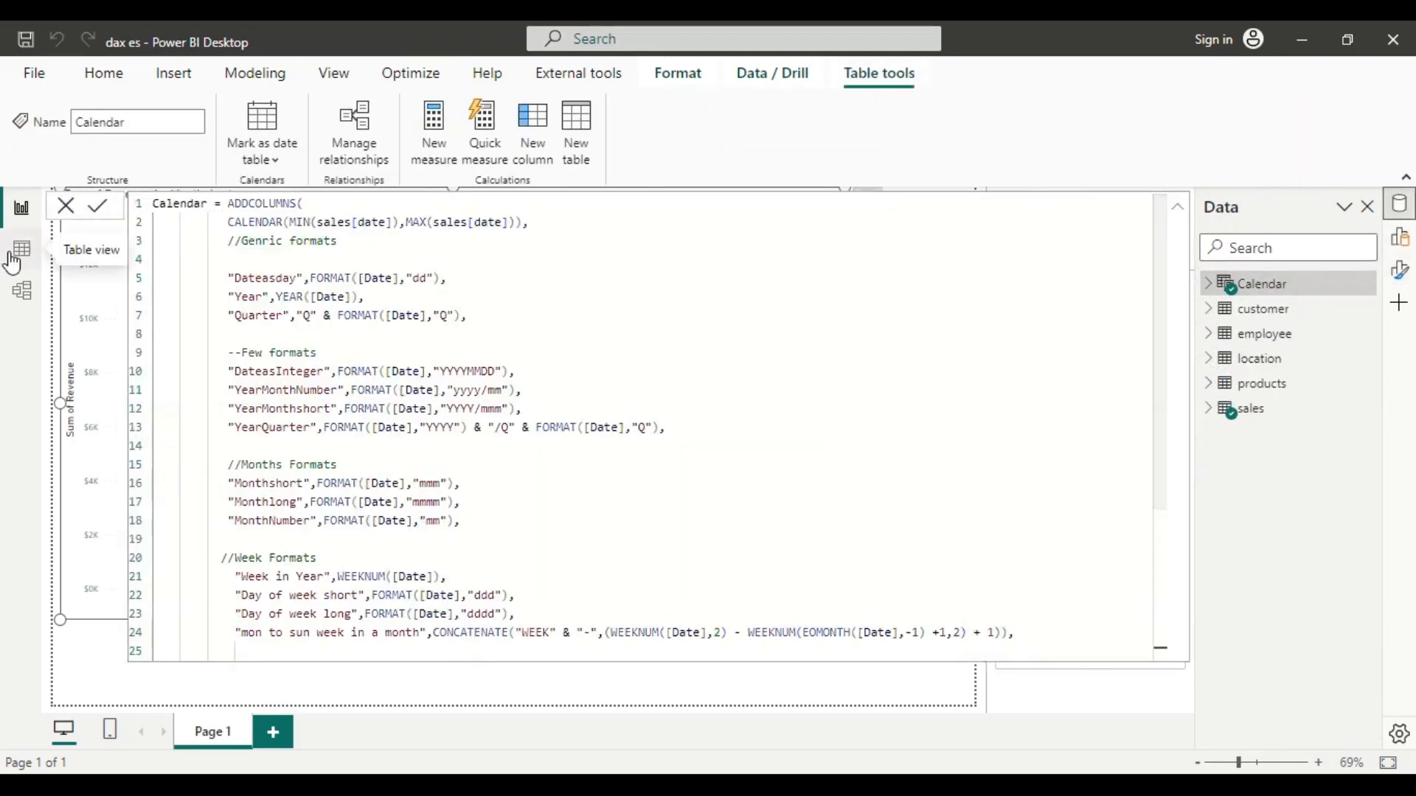
click(11, 259)
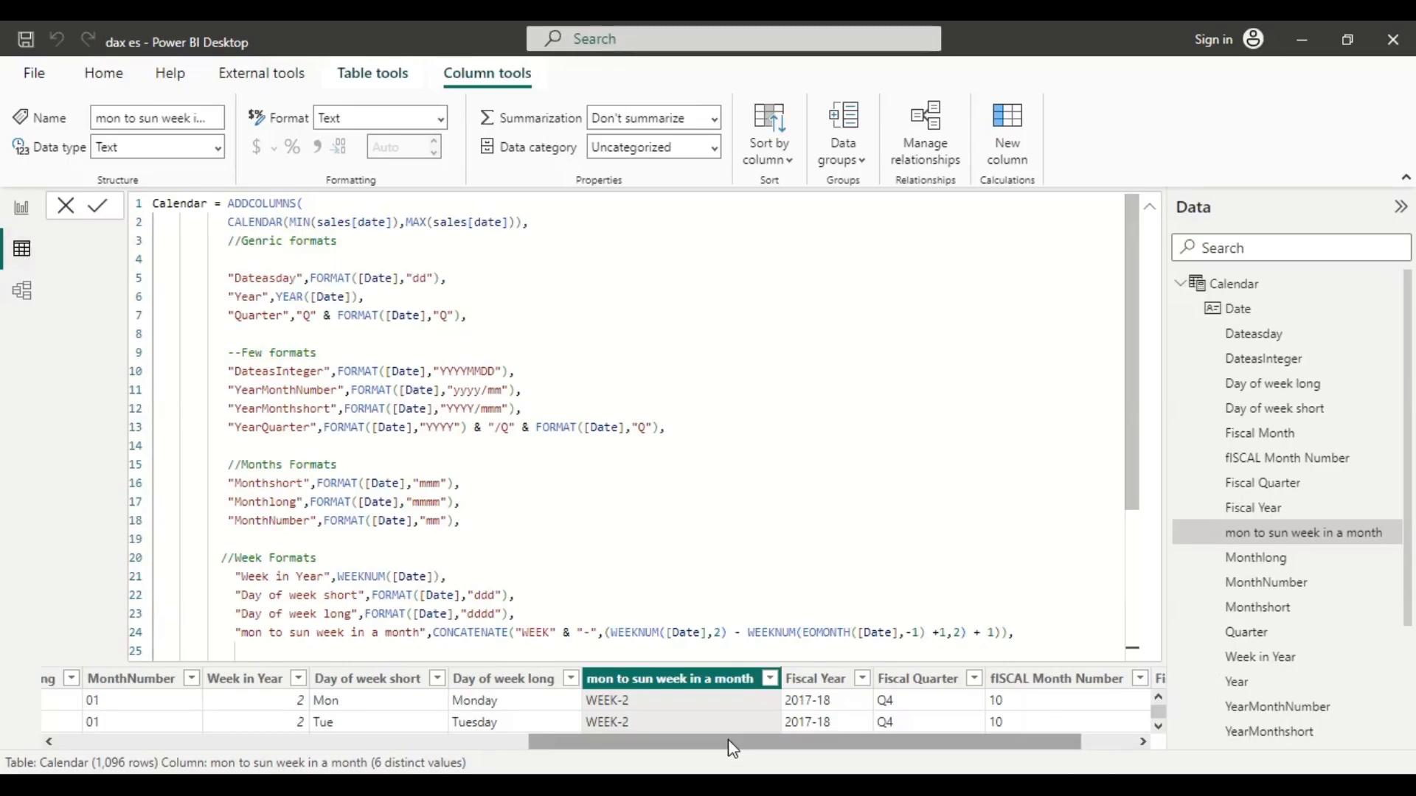
drag(728, 741, 423, 750)
click(519, 682)
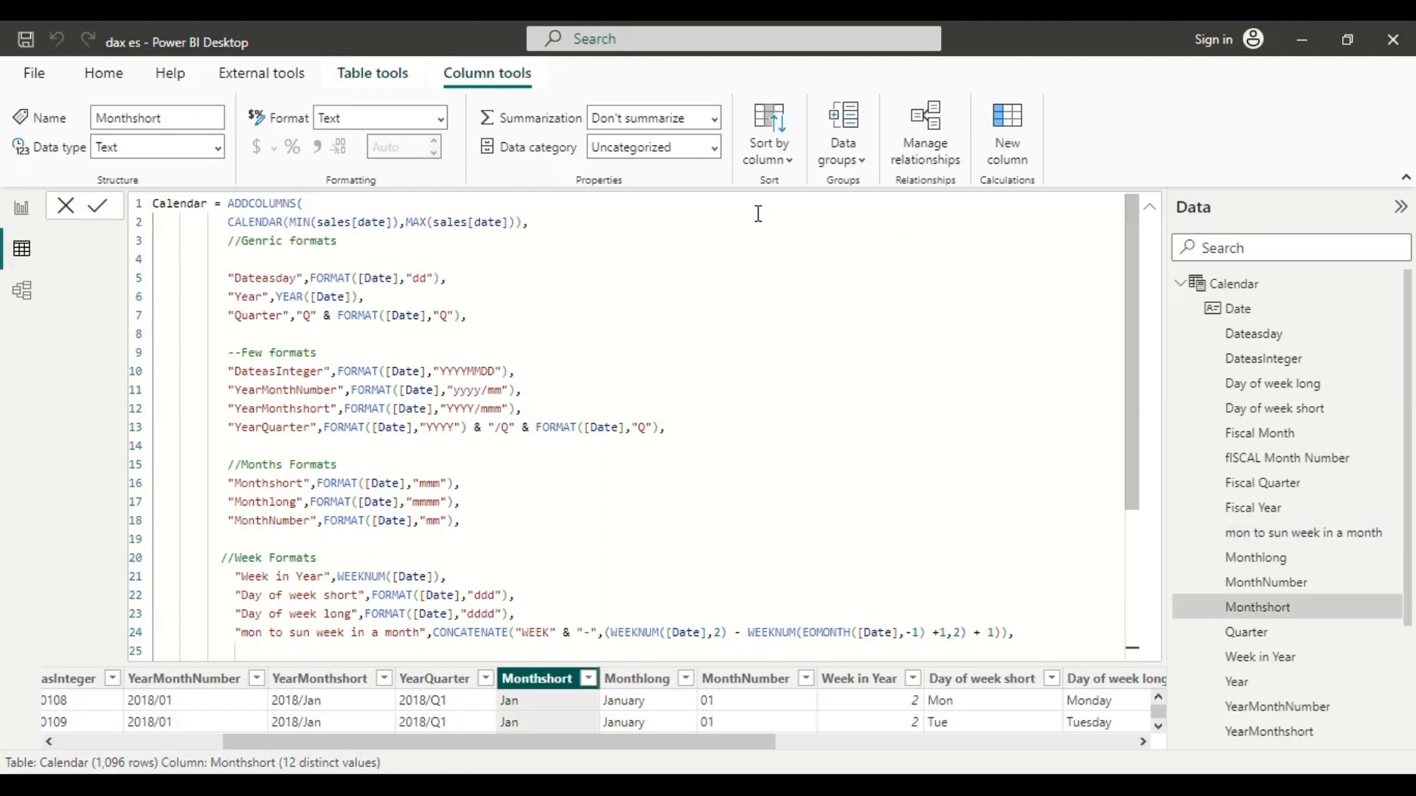
click(768, 159)
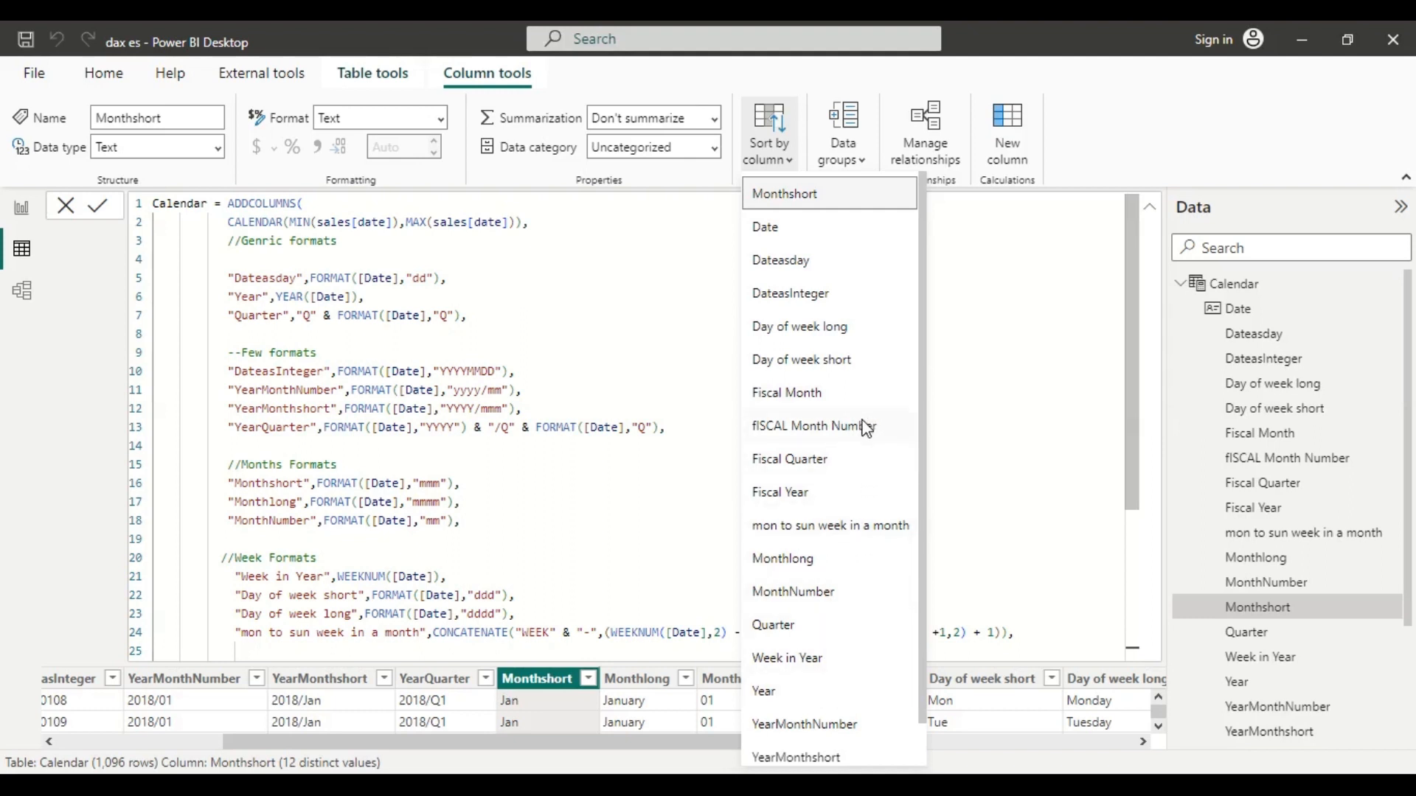
click(839, 594)
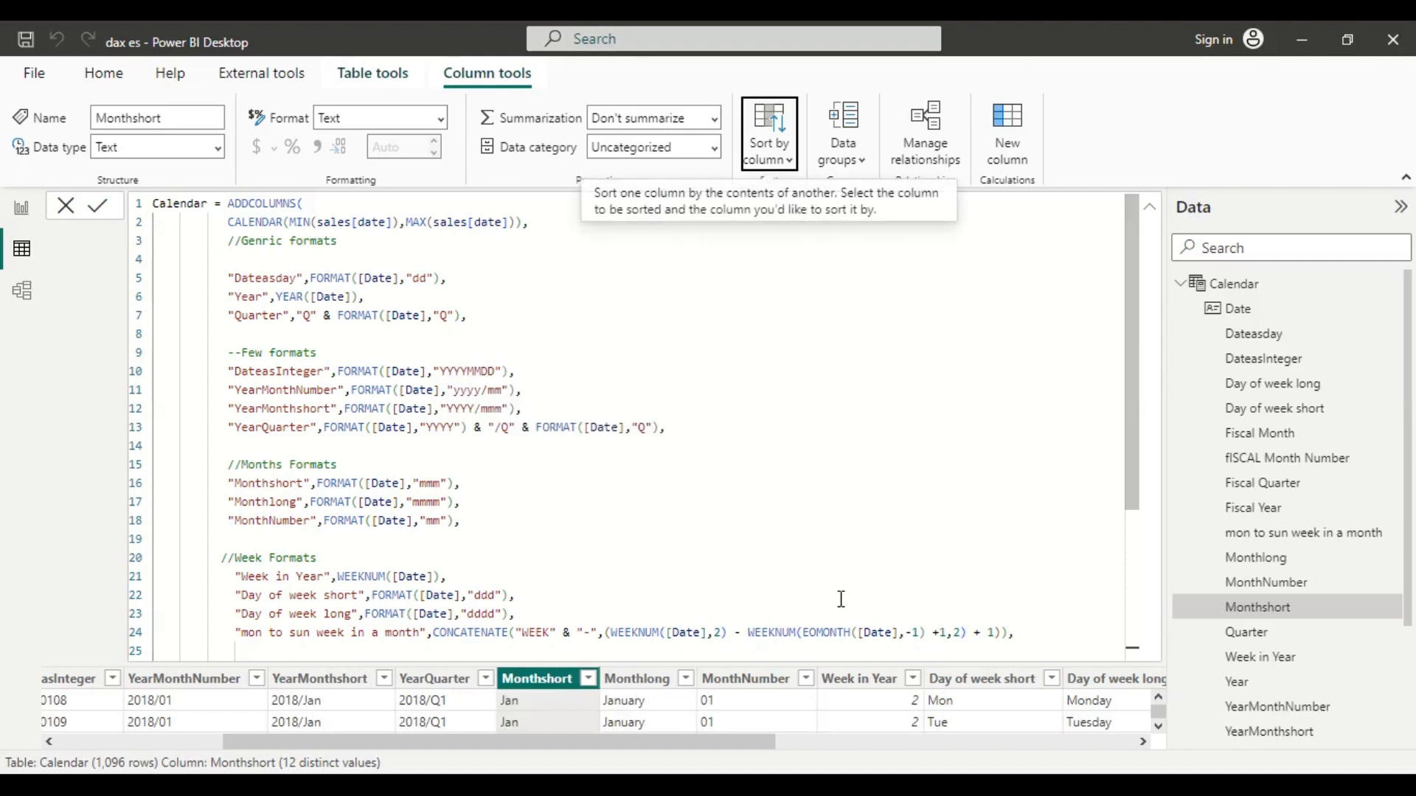
Step: Sort the revenue chart's axis by Monthshort in ascending order
click(35, 223)
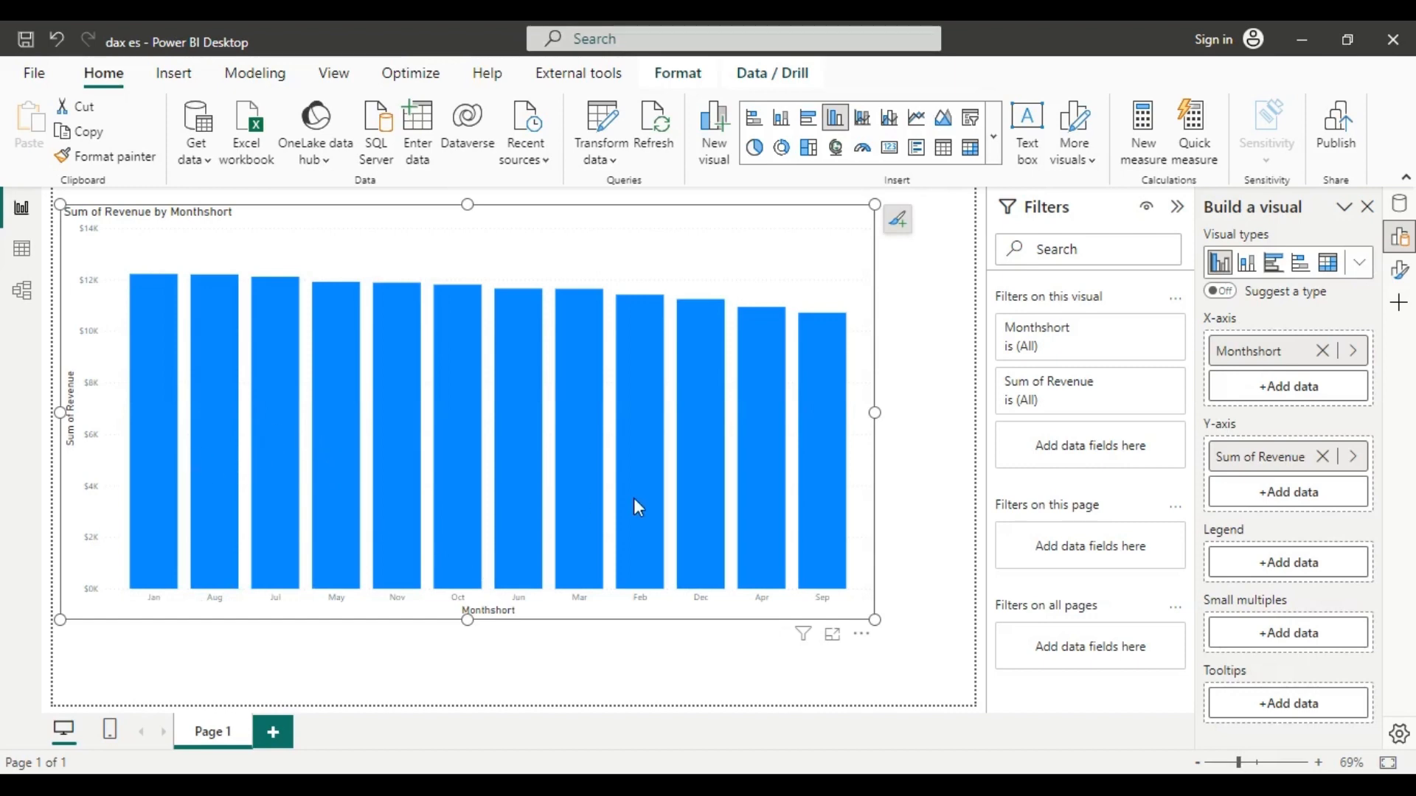
click(864, 637)
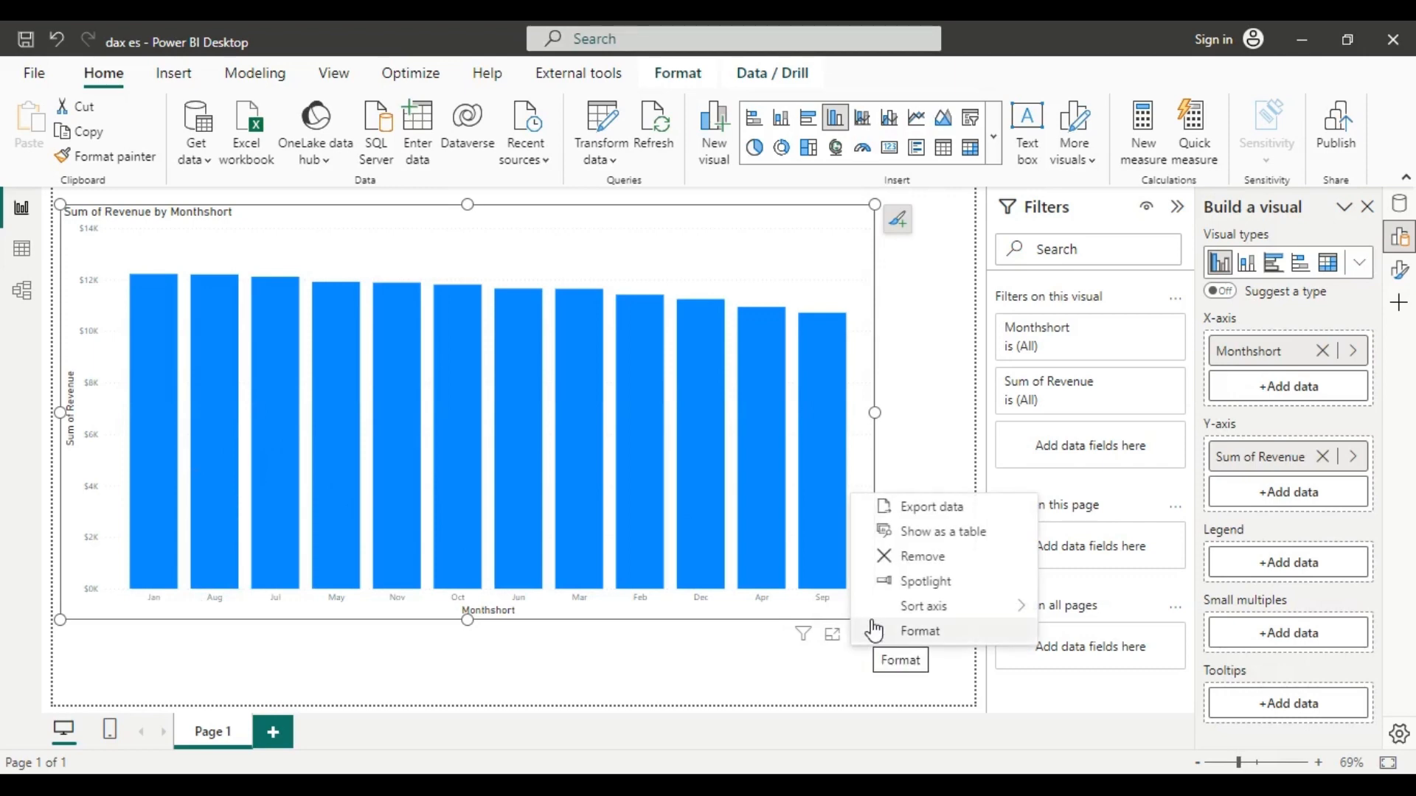
mouse_move(877, 615)
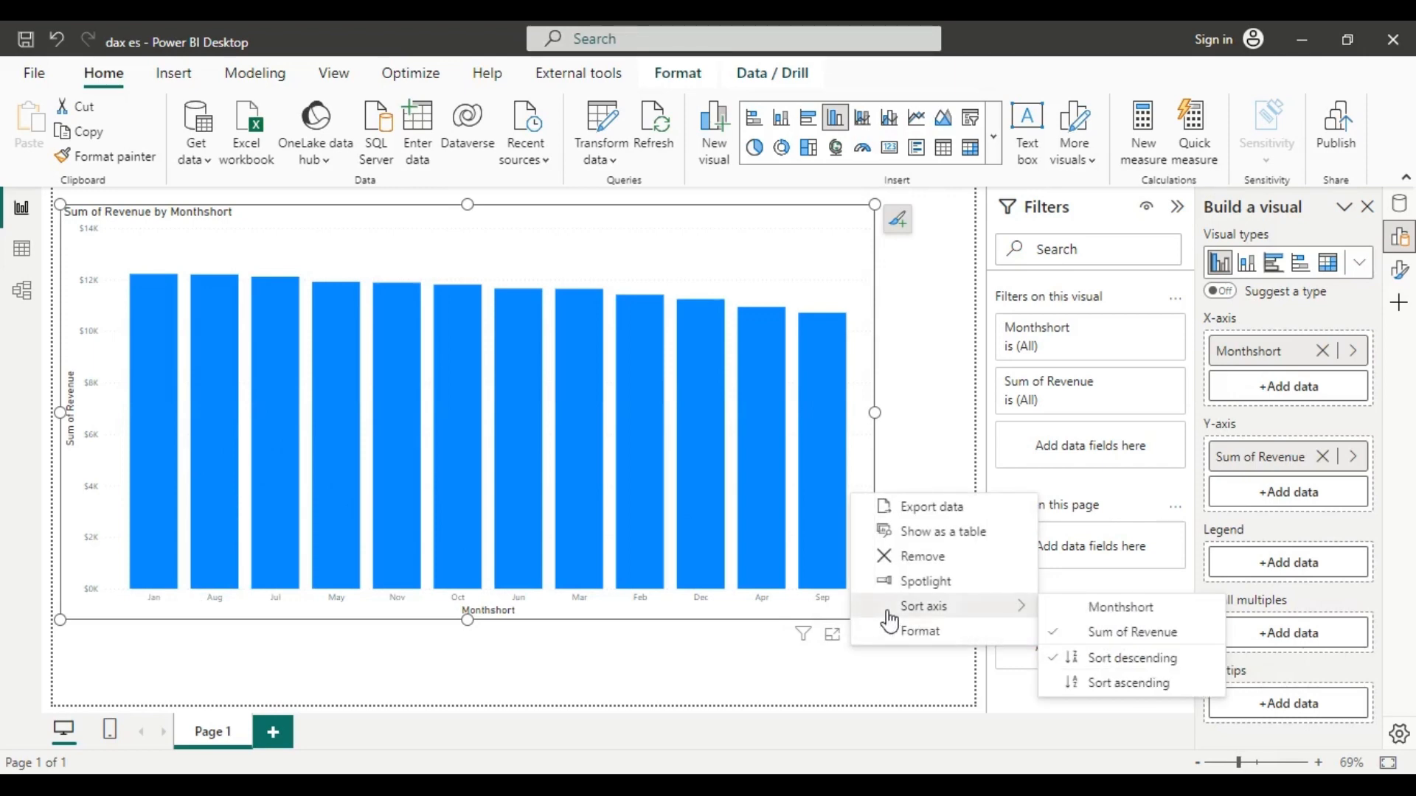
click(1068, 616)
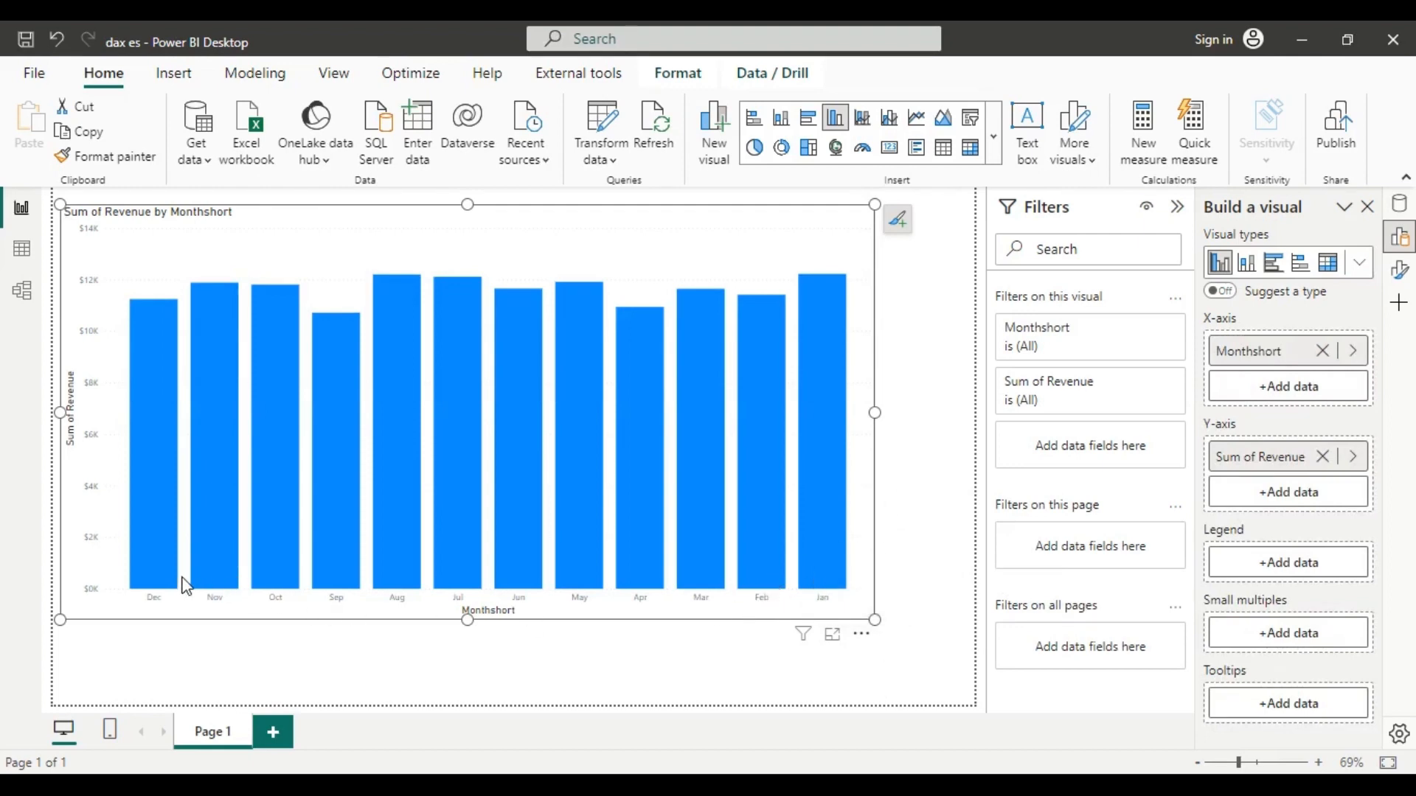
click(861, 634)
mouse_move(929, 606)
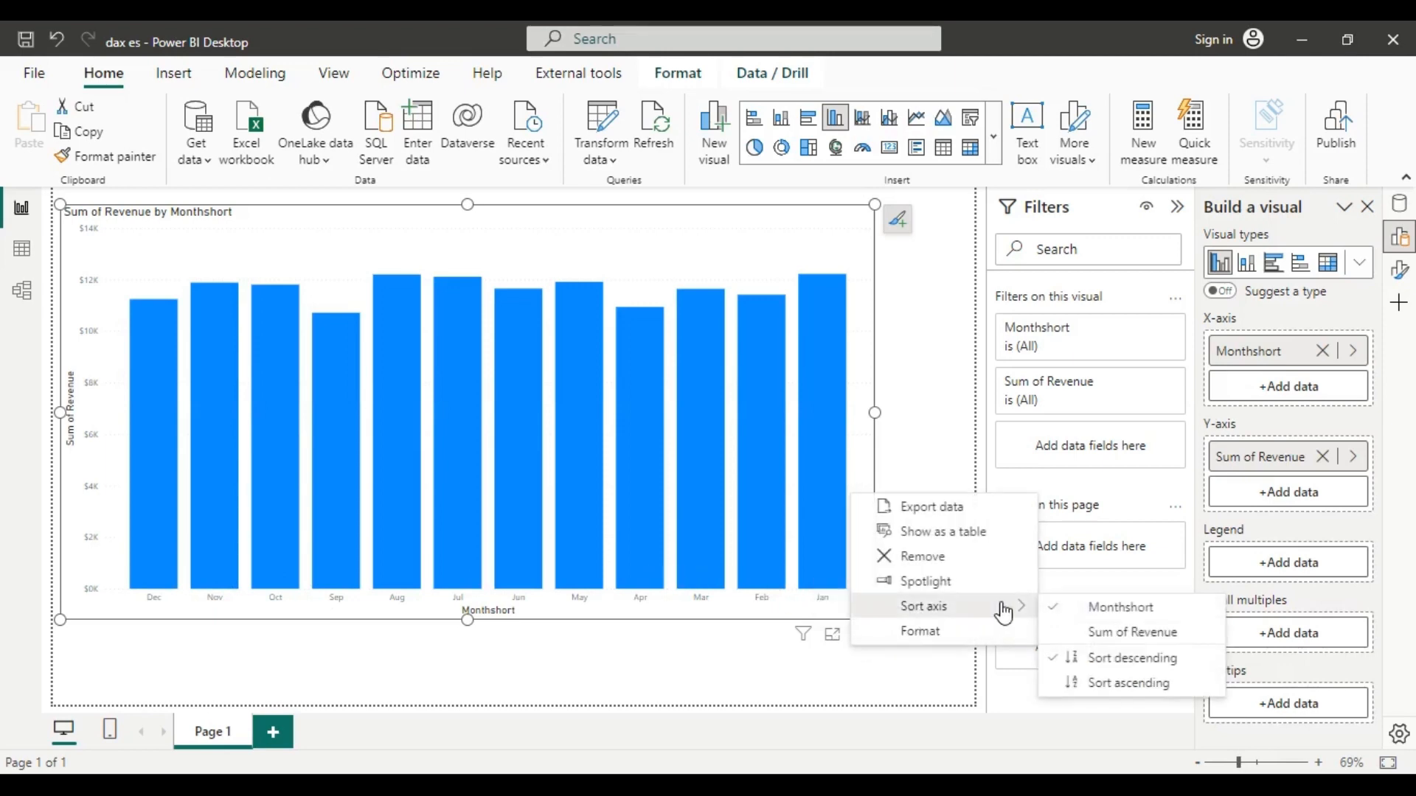
click(1100, 683)
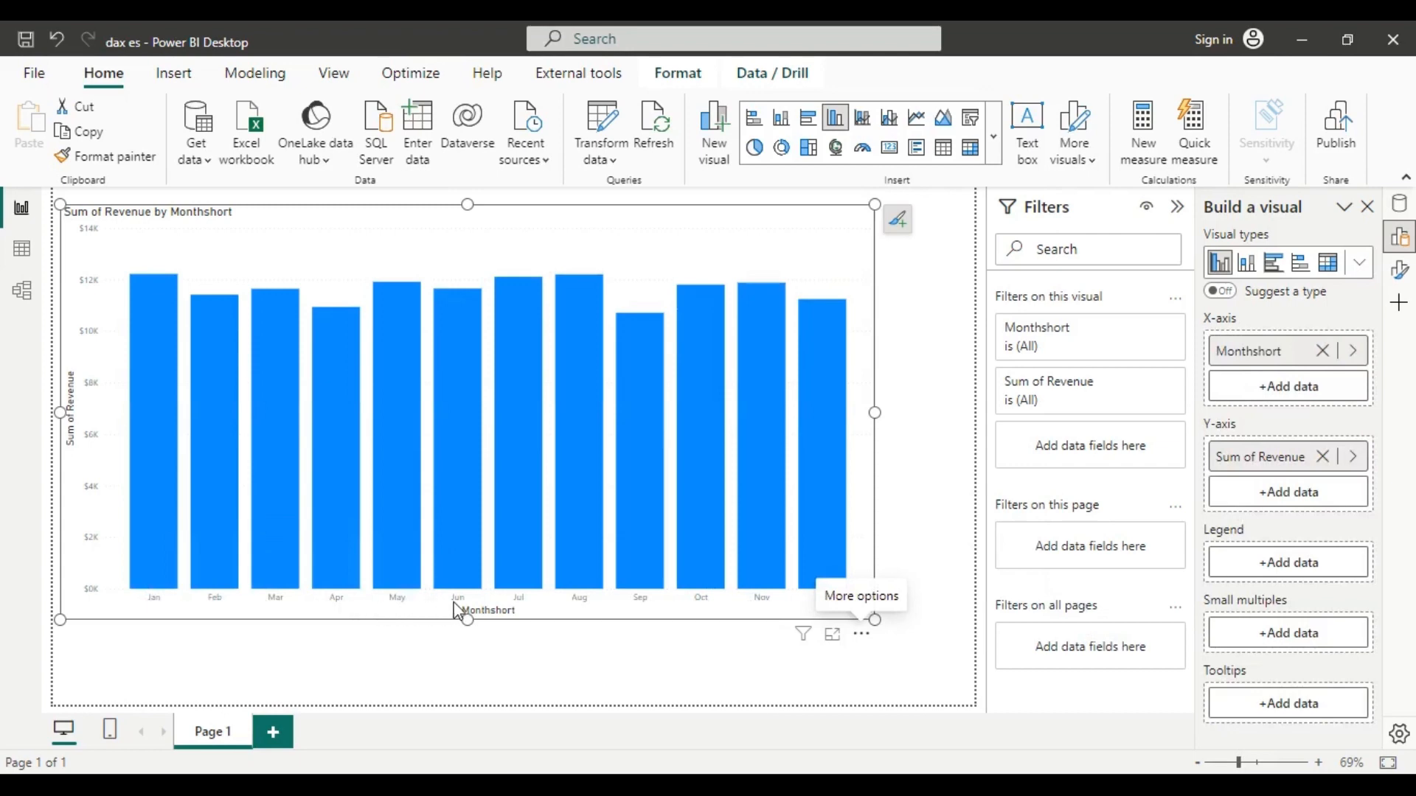
click(953, 448)
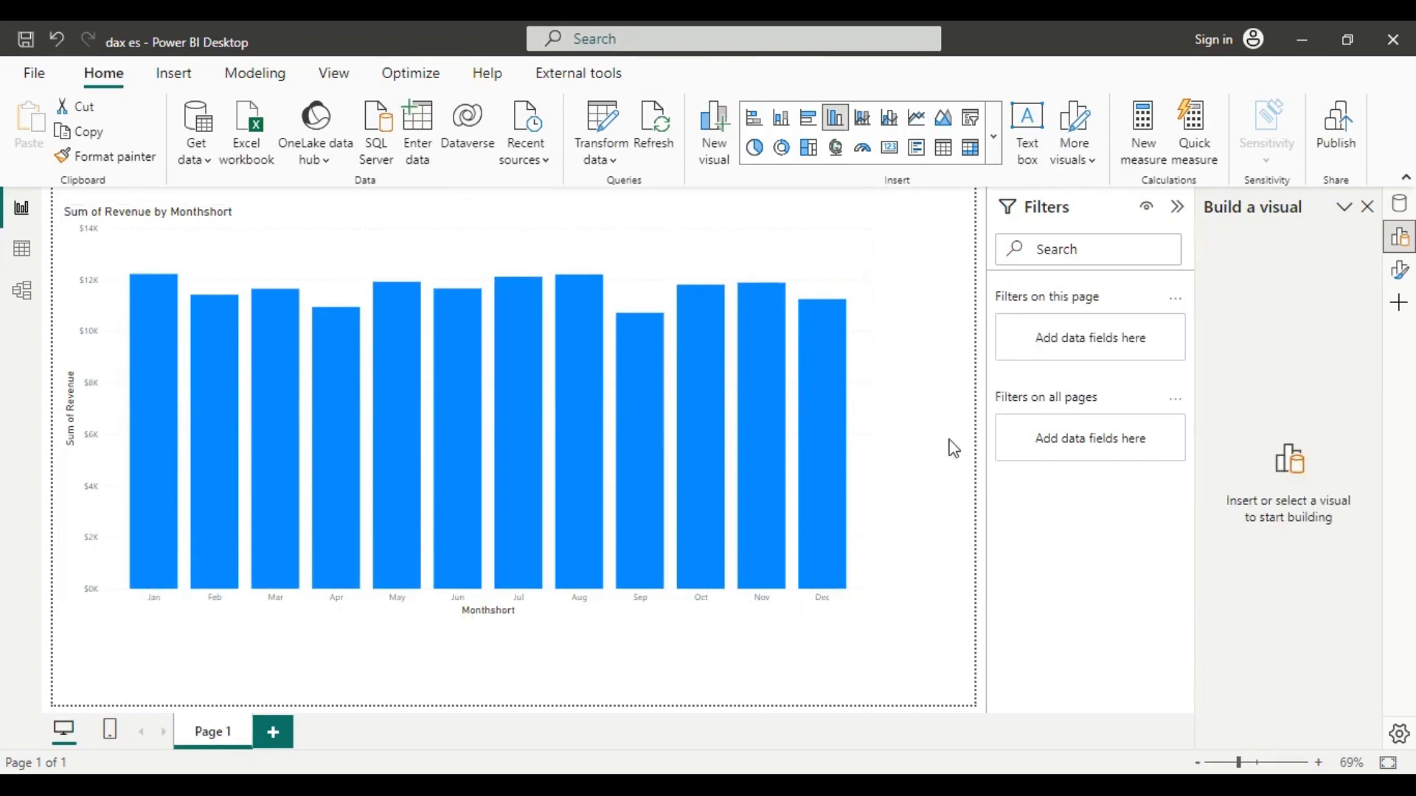
Step: Narrow the revenue chart to about half the page width and collapse the Filters pane
click(667, 234)
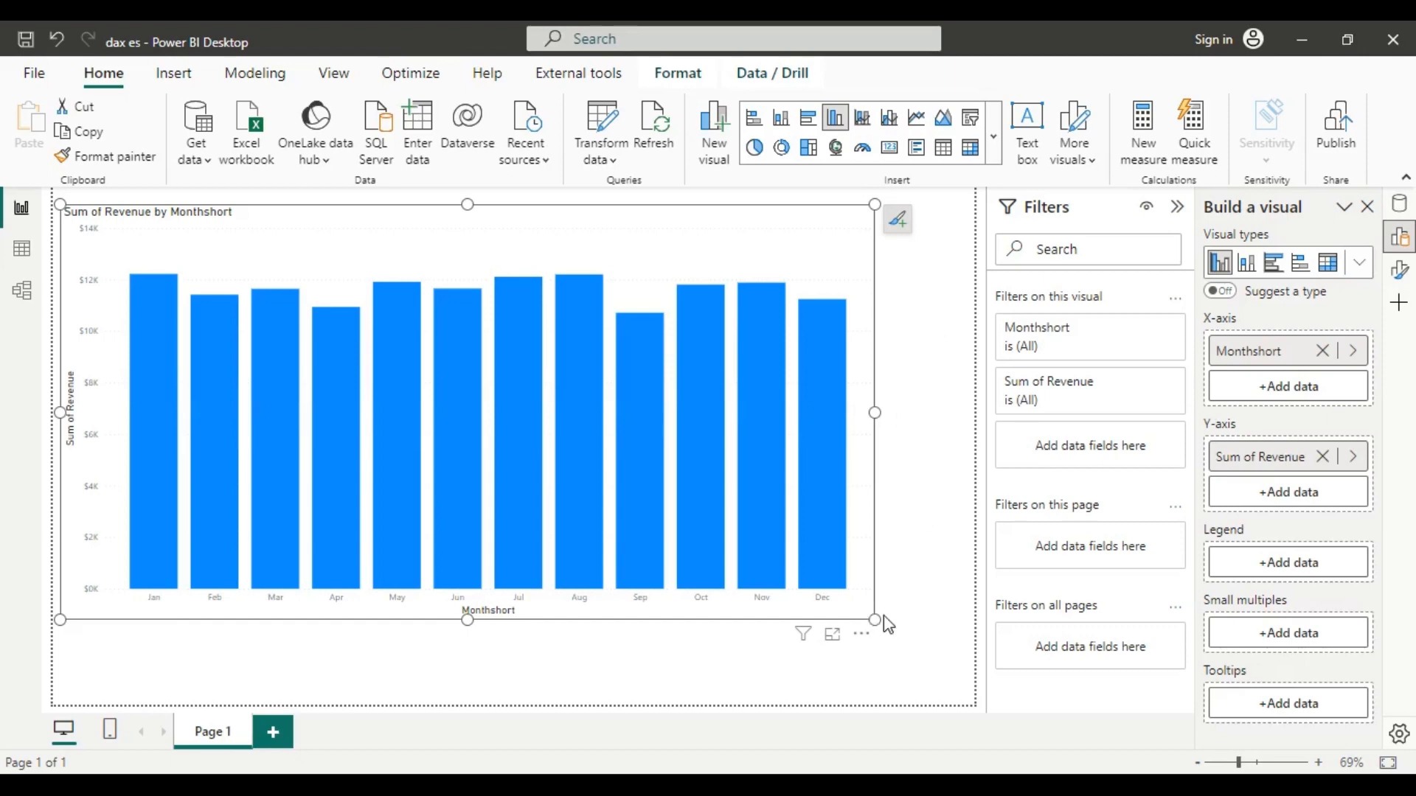
drag(875, 411, 504, 435)
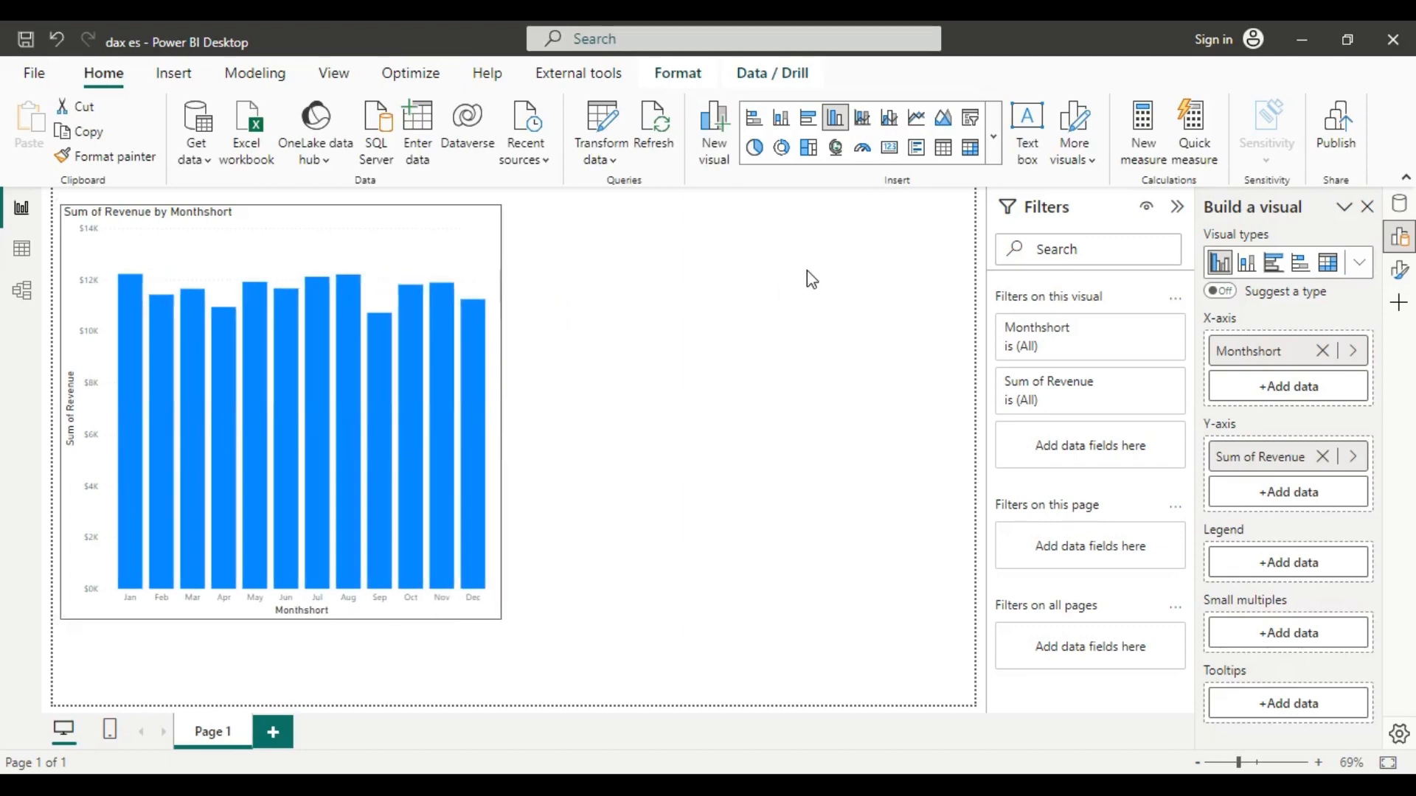
click(850, 275)
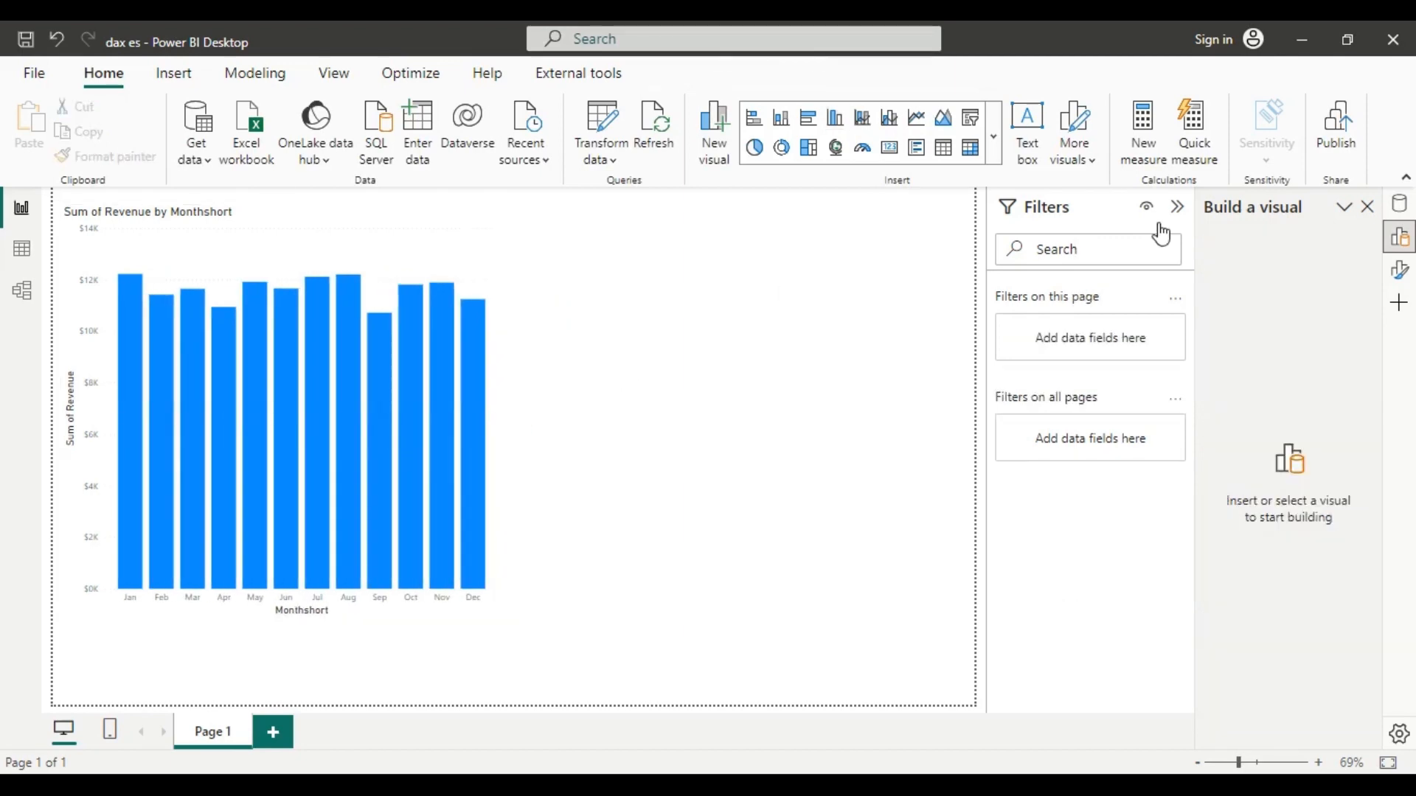
click(1176, 210)
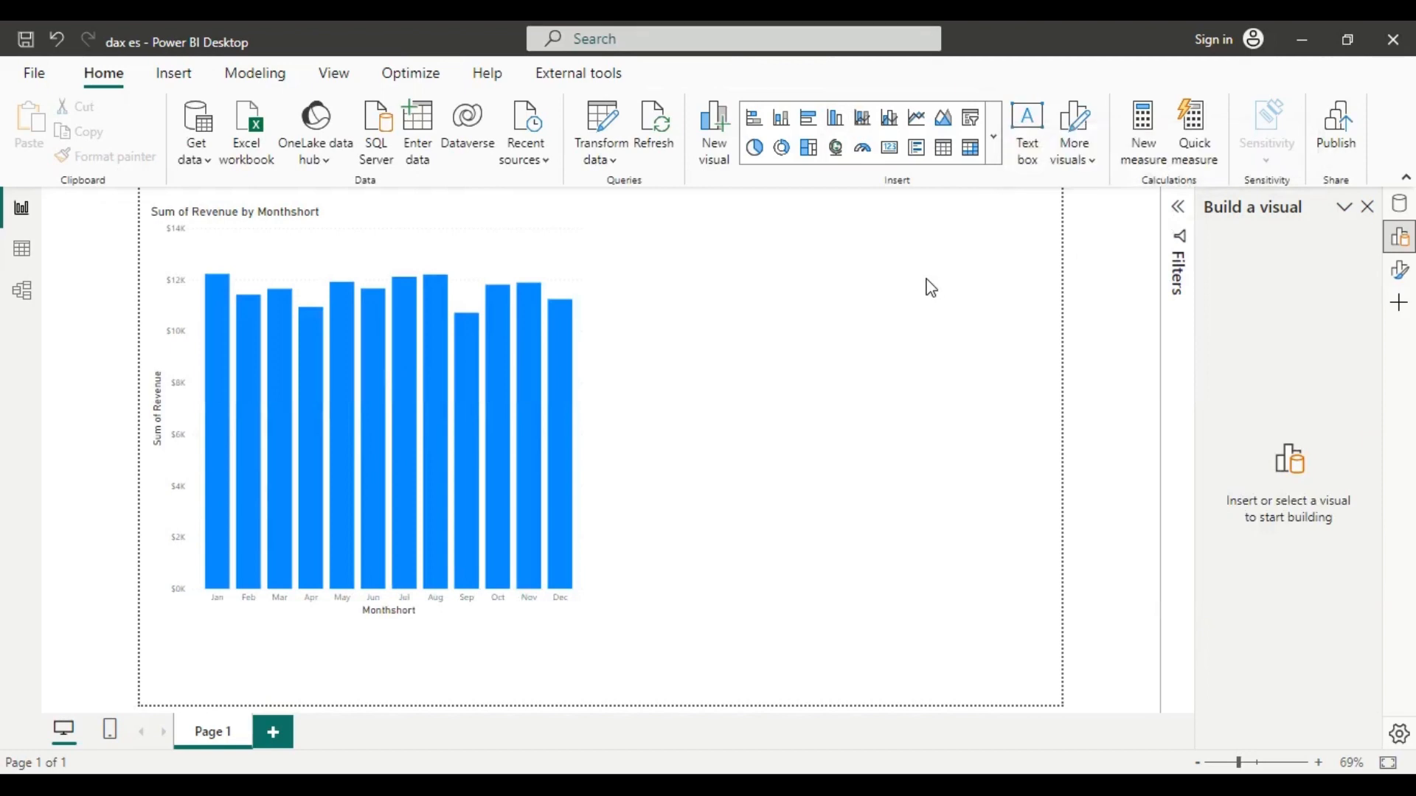
Step: Add a slicer on the Calendar table's Fiscal Year beside the revenue chart and shrink it to fit its four entries
click(1399, 205)
click(1207, 286)
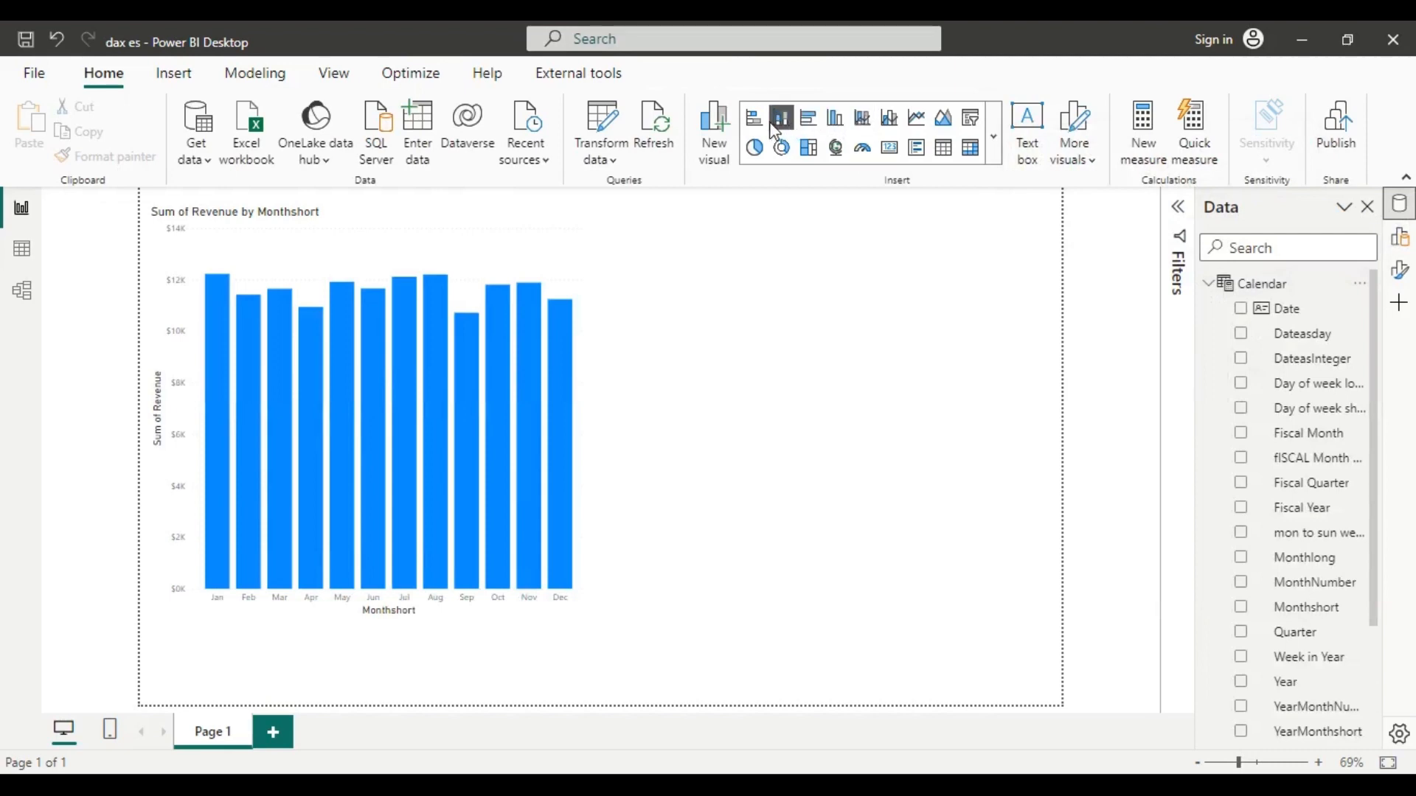
click(983, 125)
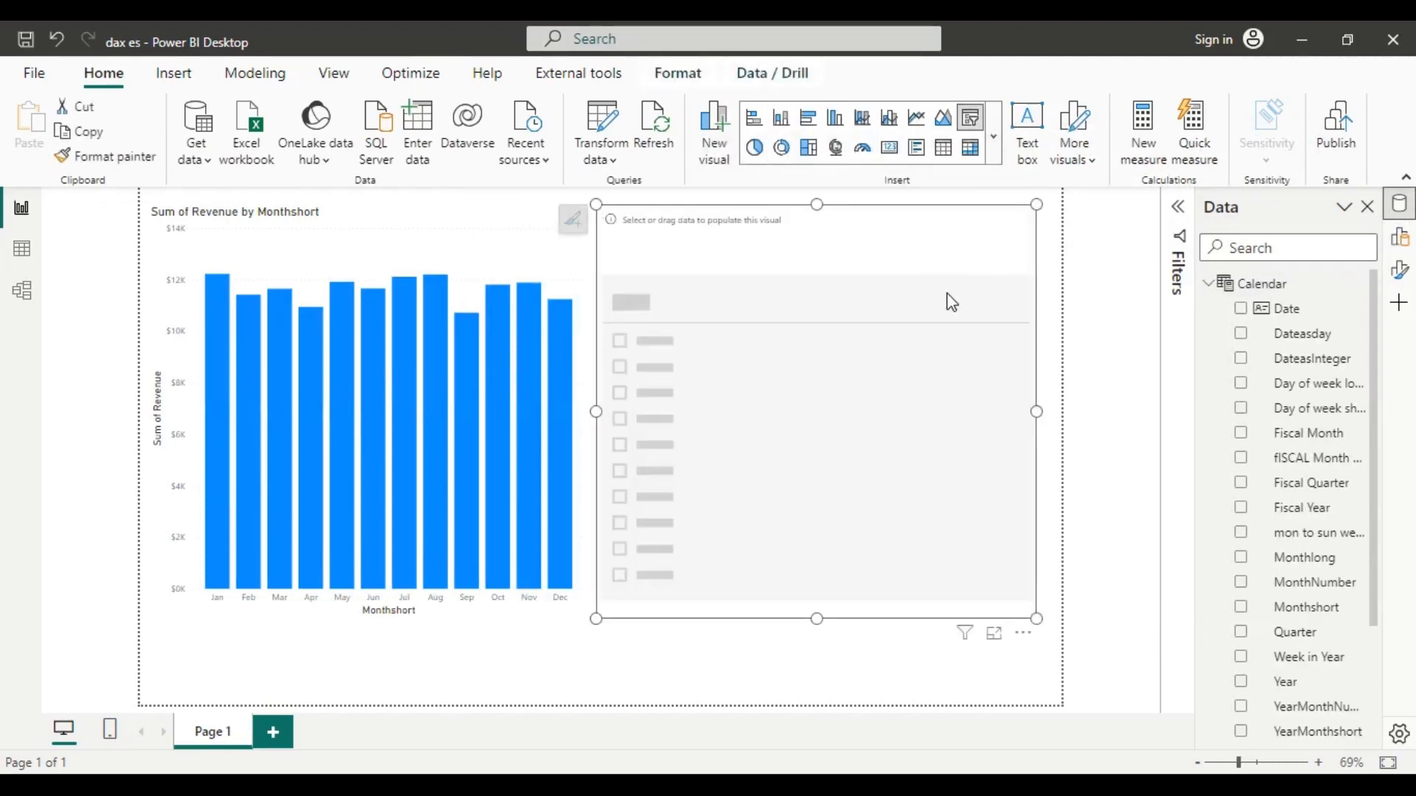
scroll(1316, 542, down, 4)
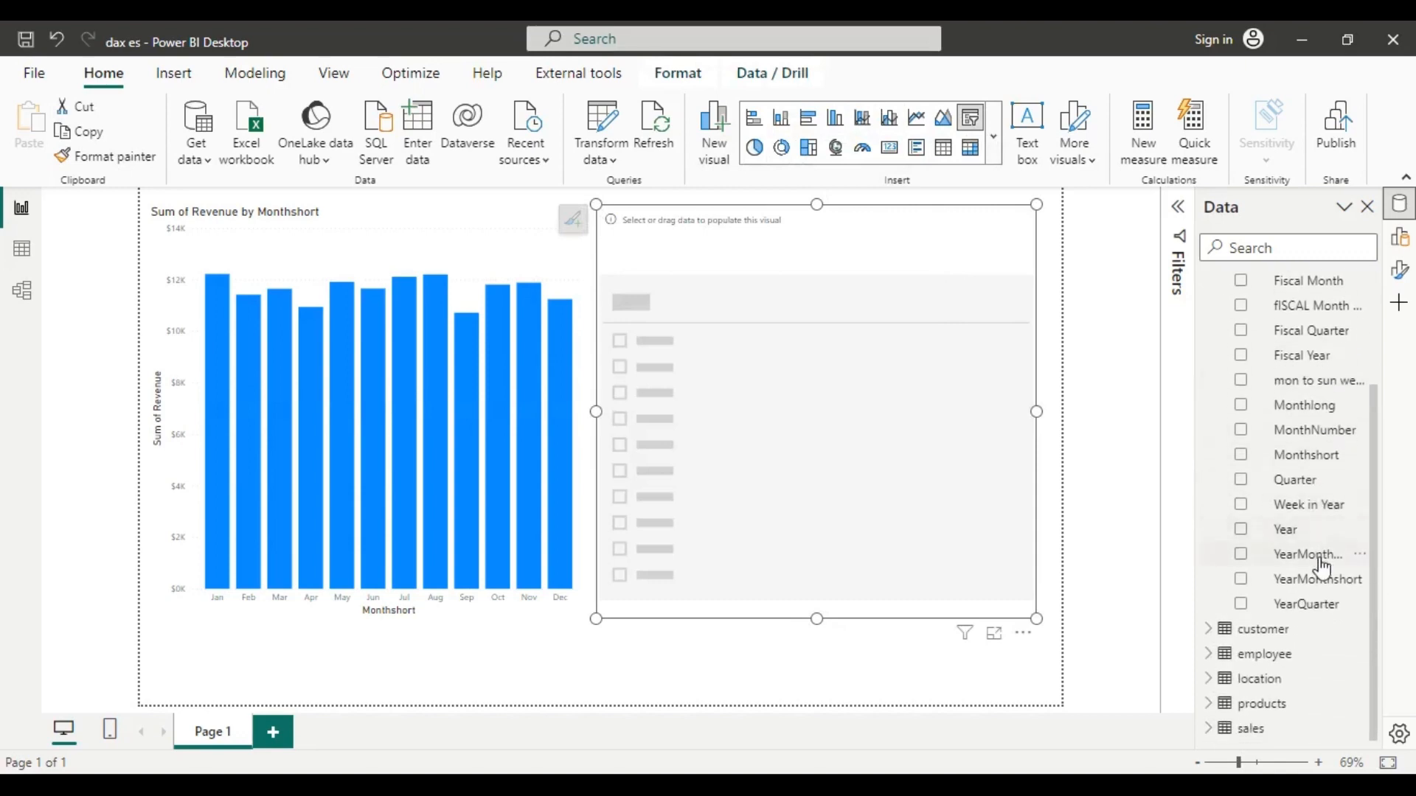
scroll(1320, 568, up, 3)
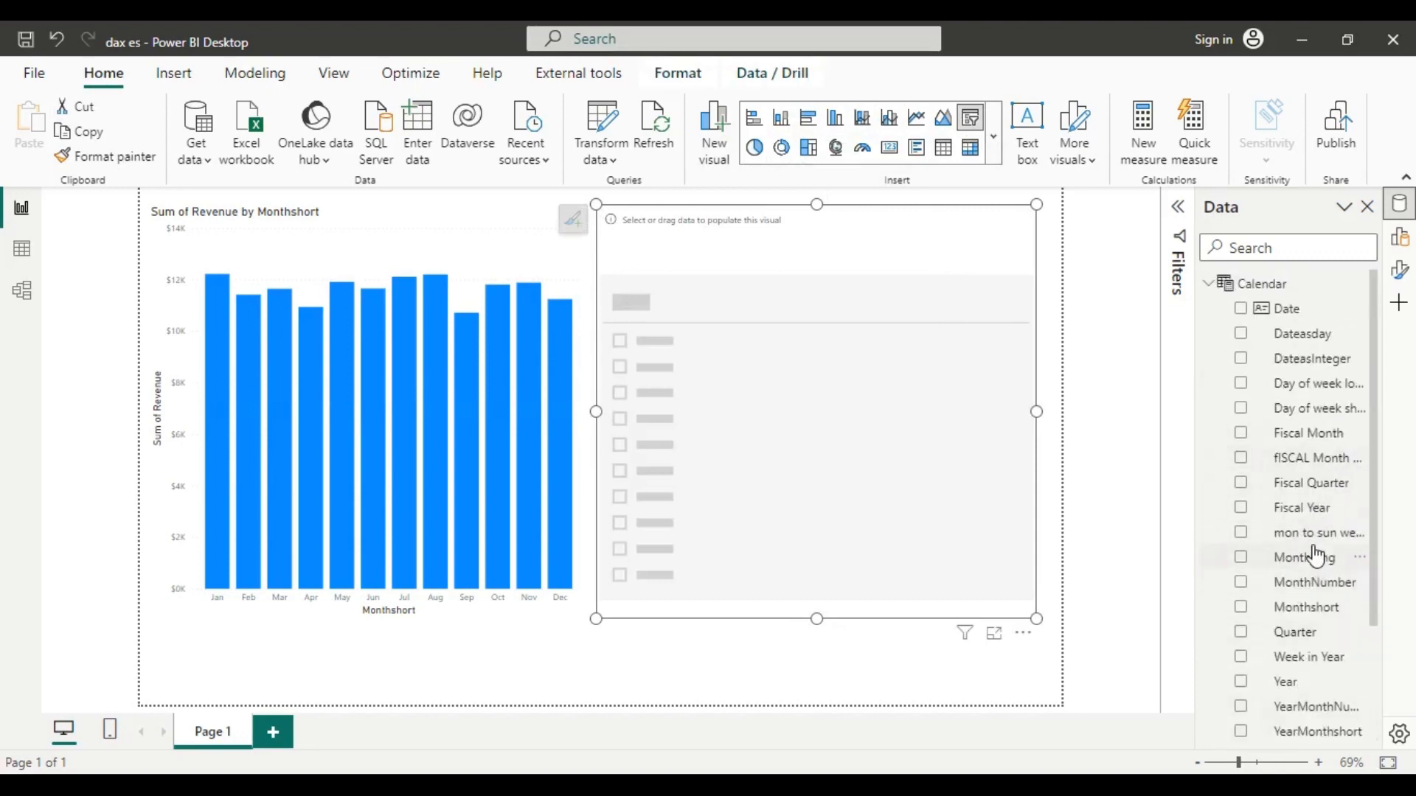
scroll(1316, 554, down, 3)
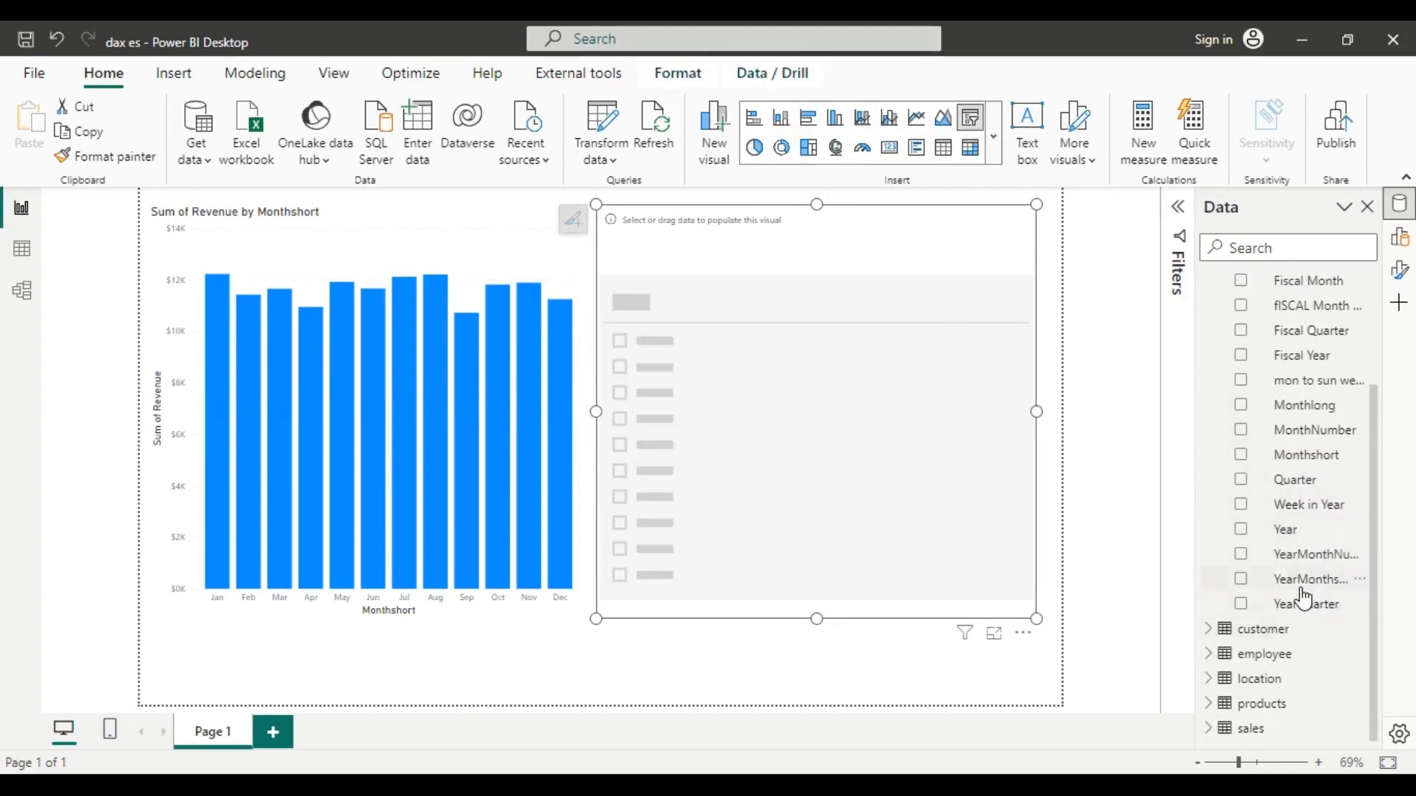
scroll(1320, 446, up, 1)
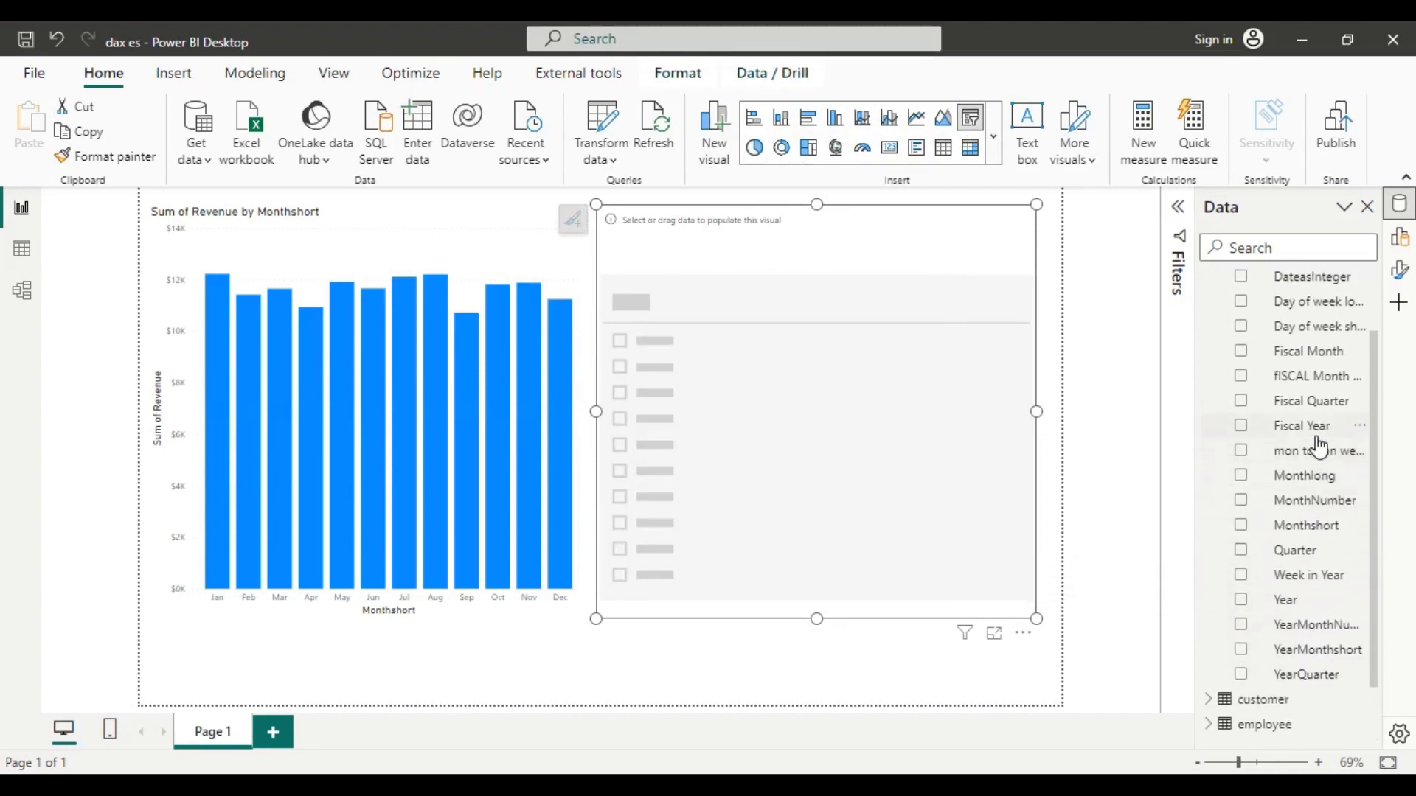
drag(1316, 427, 934, 326)
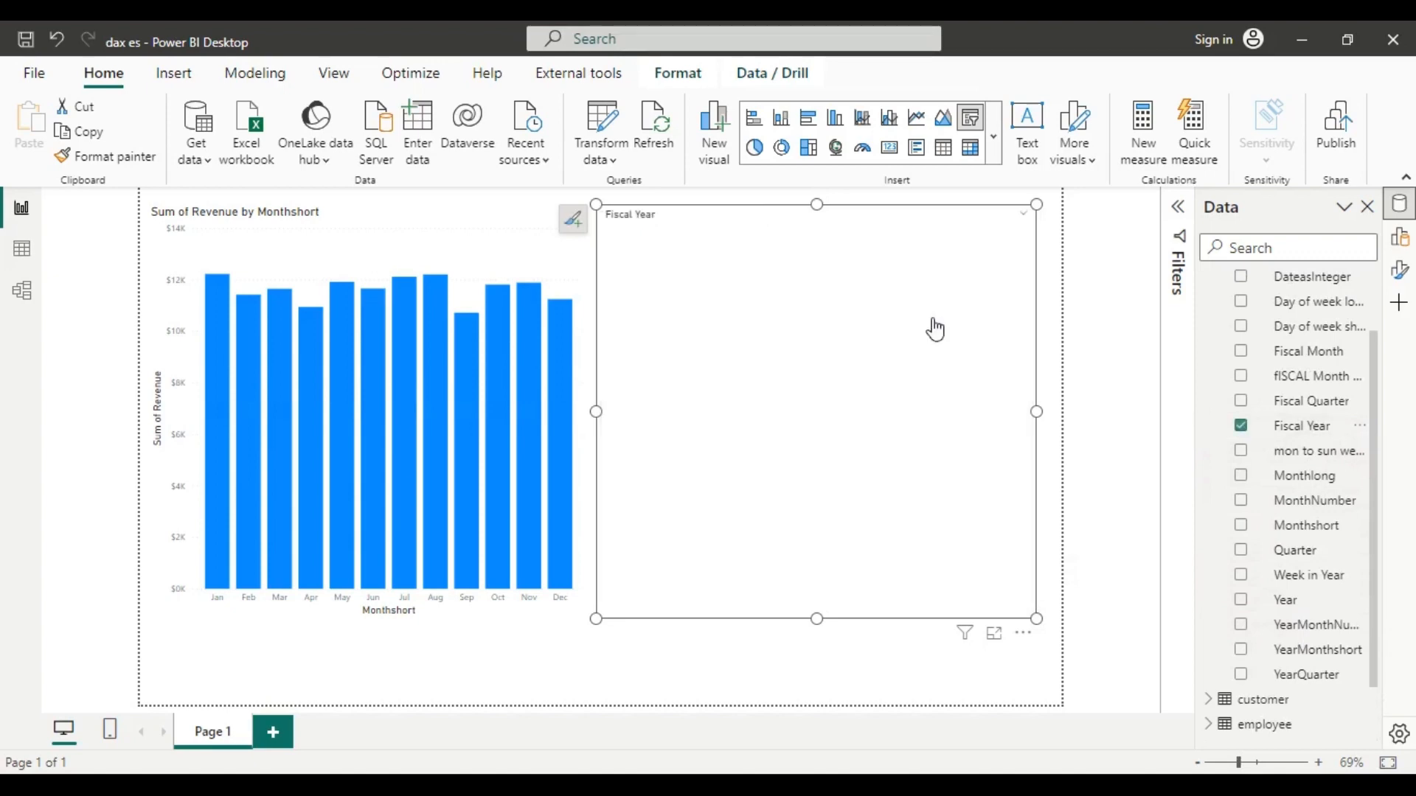
drag(1036, 618, 923, 348)
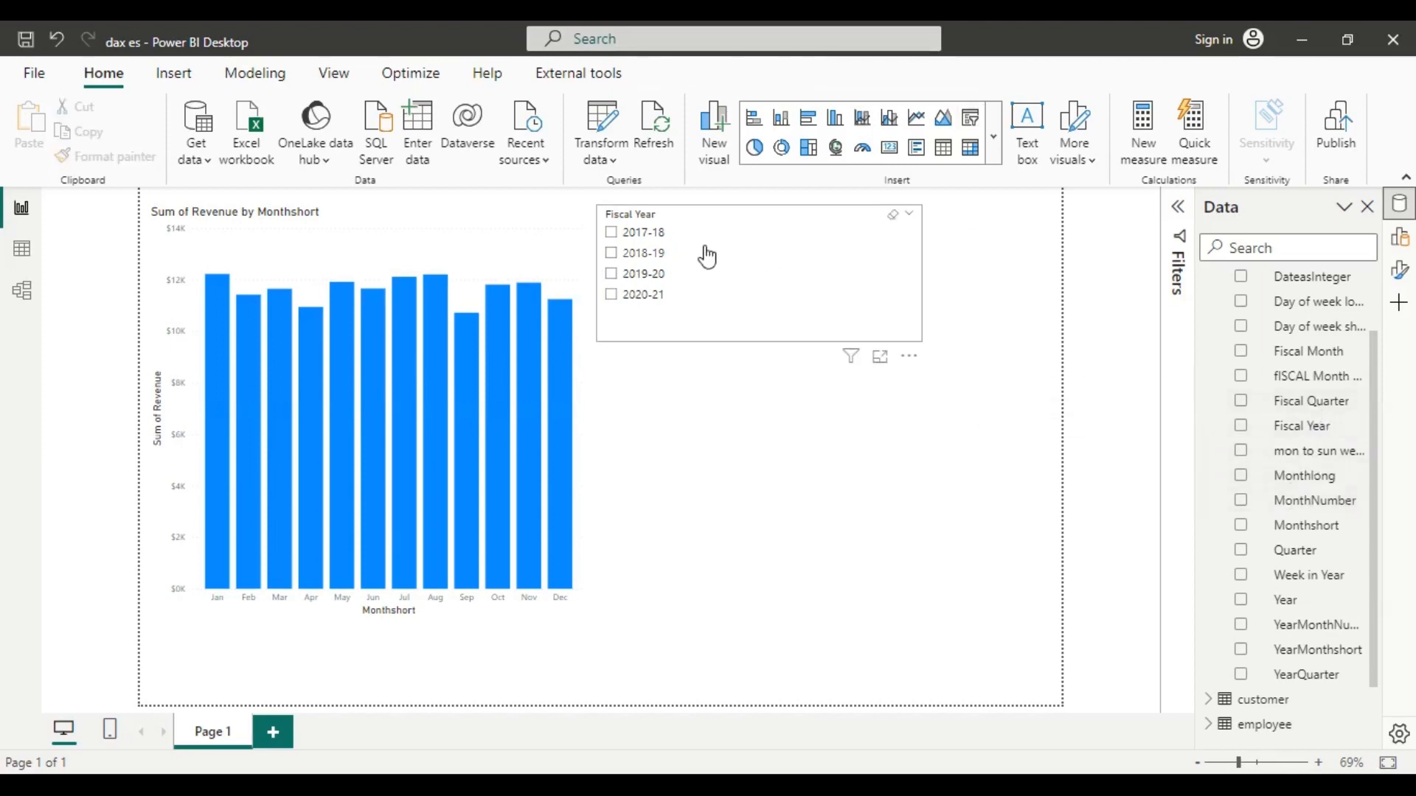
Step: Duplicate the Fiscal Year slicer, place the copy below the original and clear its 2019-20 selection
click(814, 283)
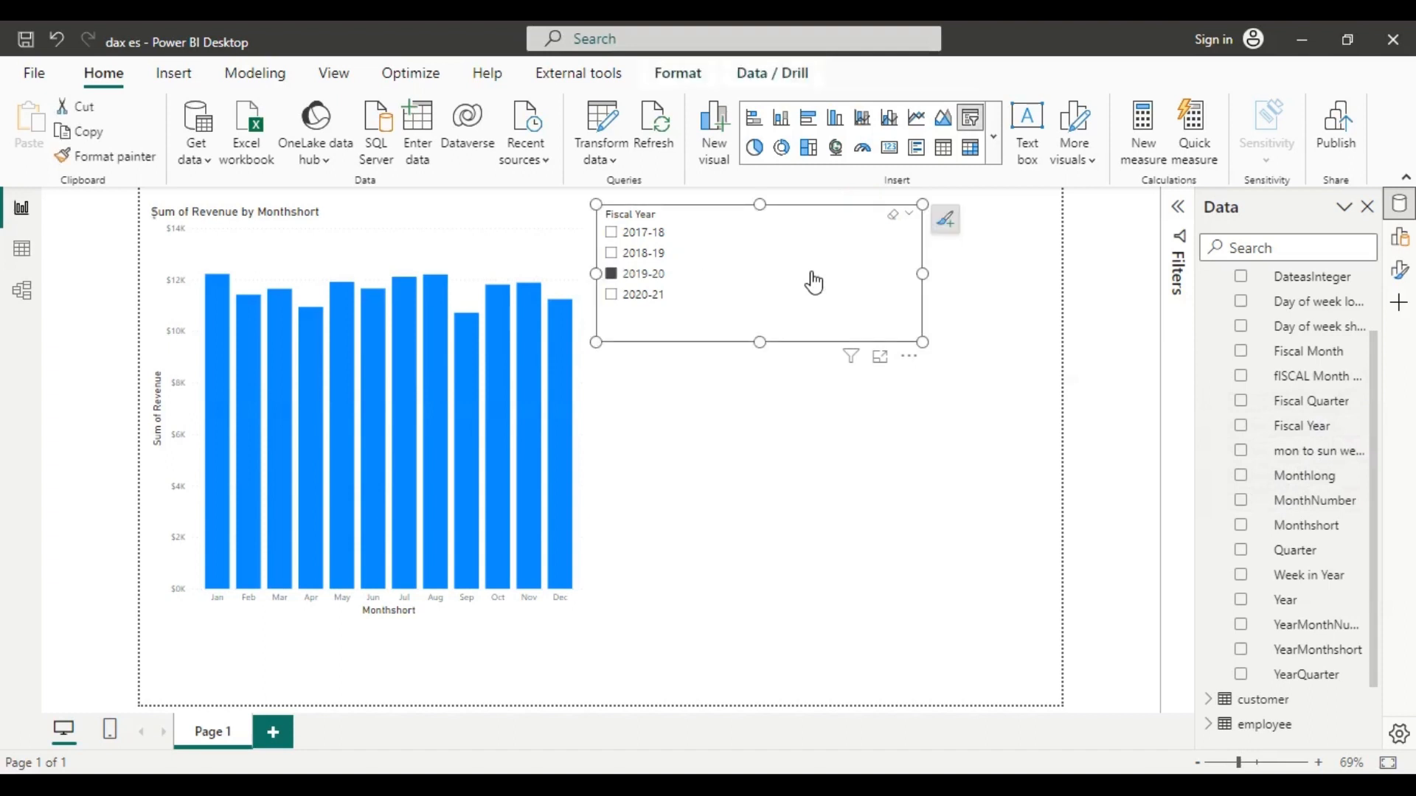
click(640, 280)
click(639, 280)
click(766, 495)
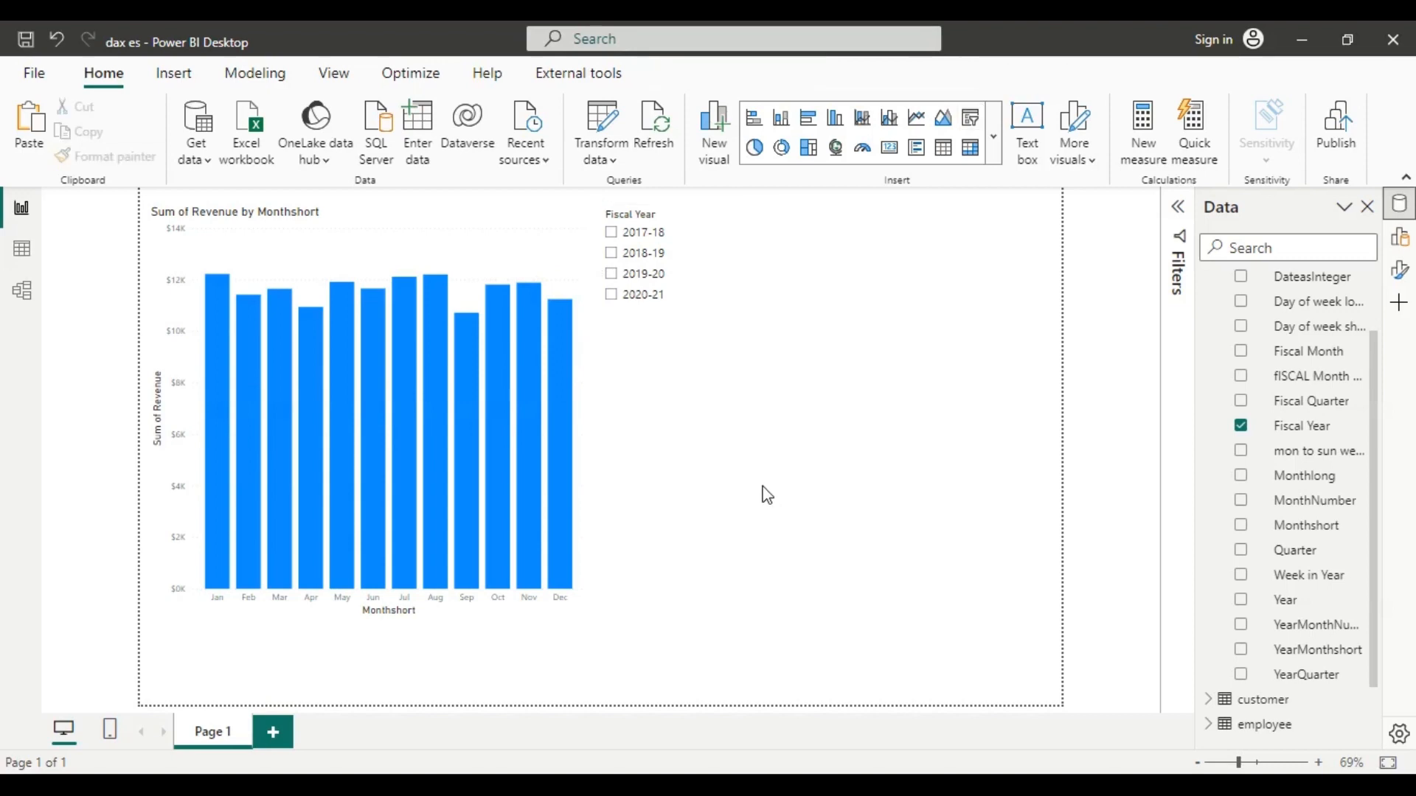
click(725, 284)
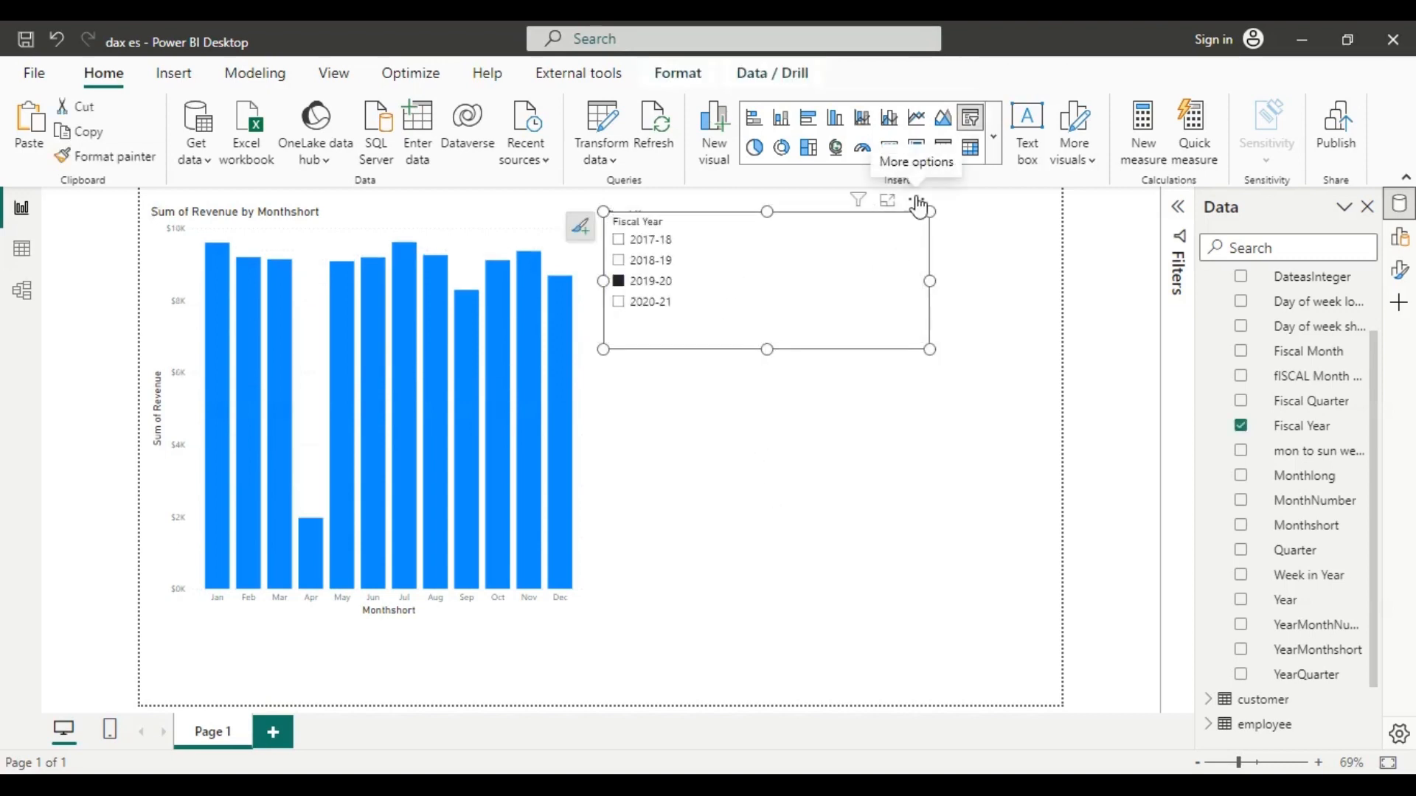
drag(919, 246, 936, 330)
click(633, 401)
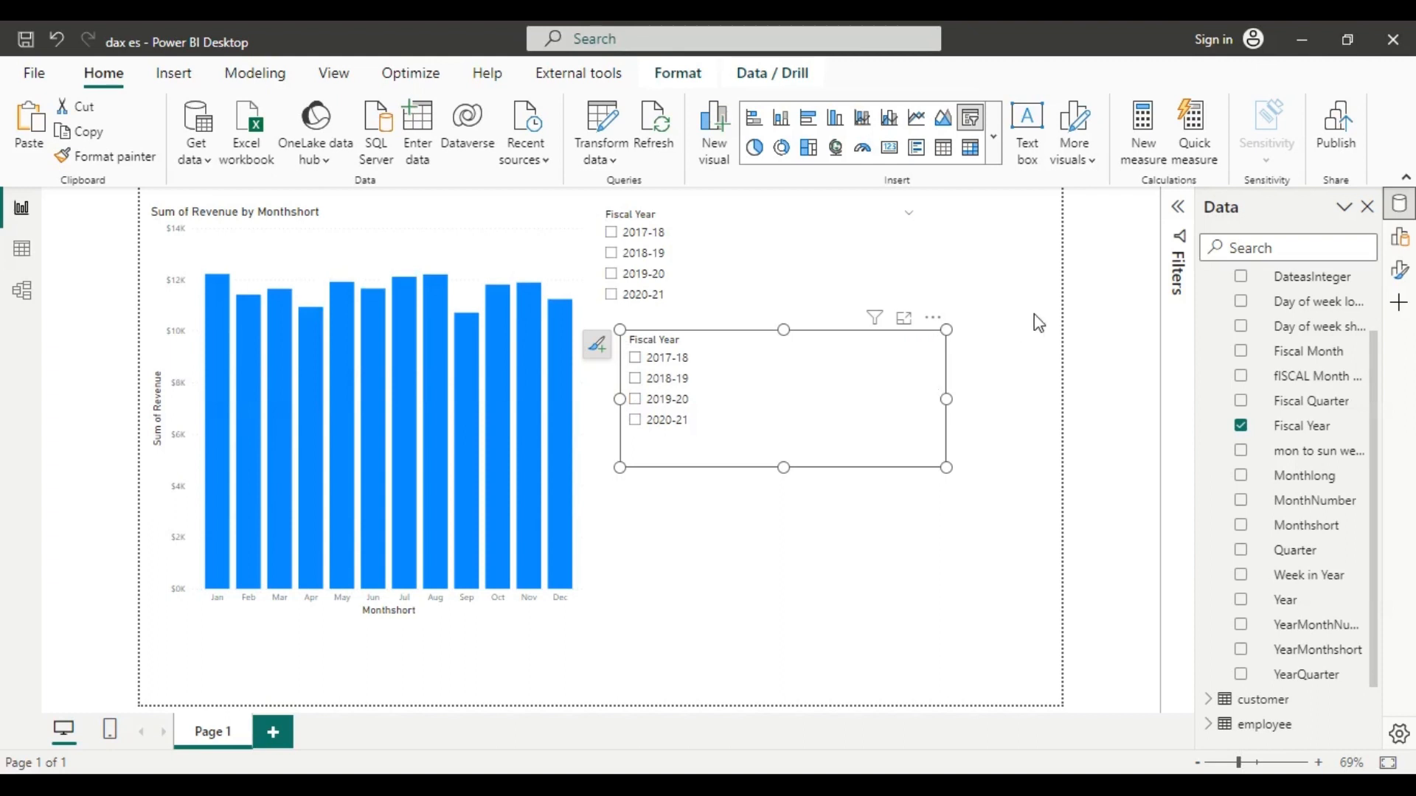
Step: Change the copied slicer's field to Fiscal Quarter, make it smaller and place it below and right of the Fiscal Year slicer
click(1404, 243)
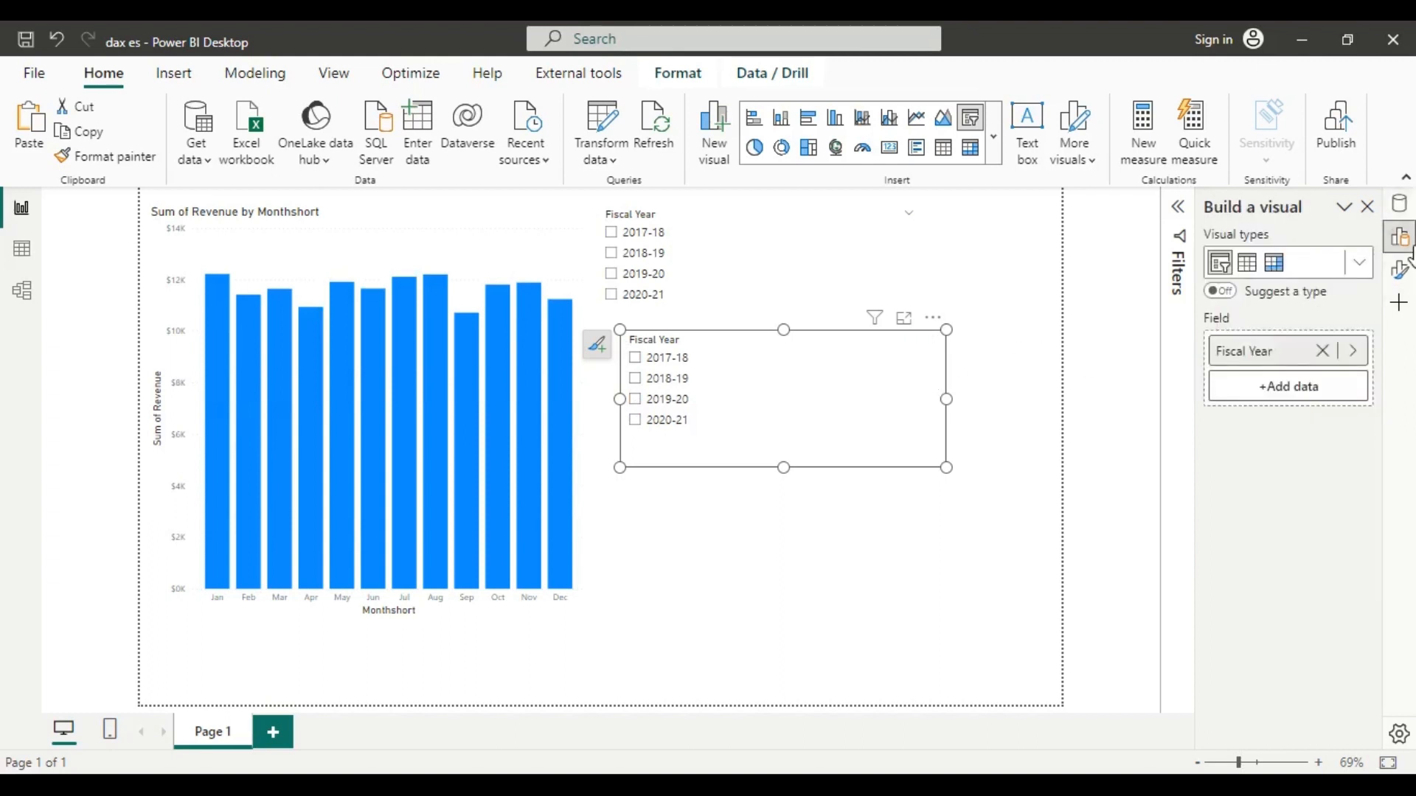
click(1353, 352)
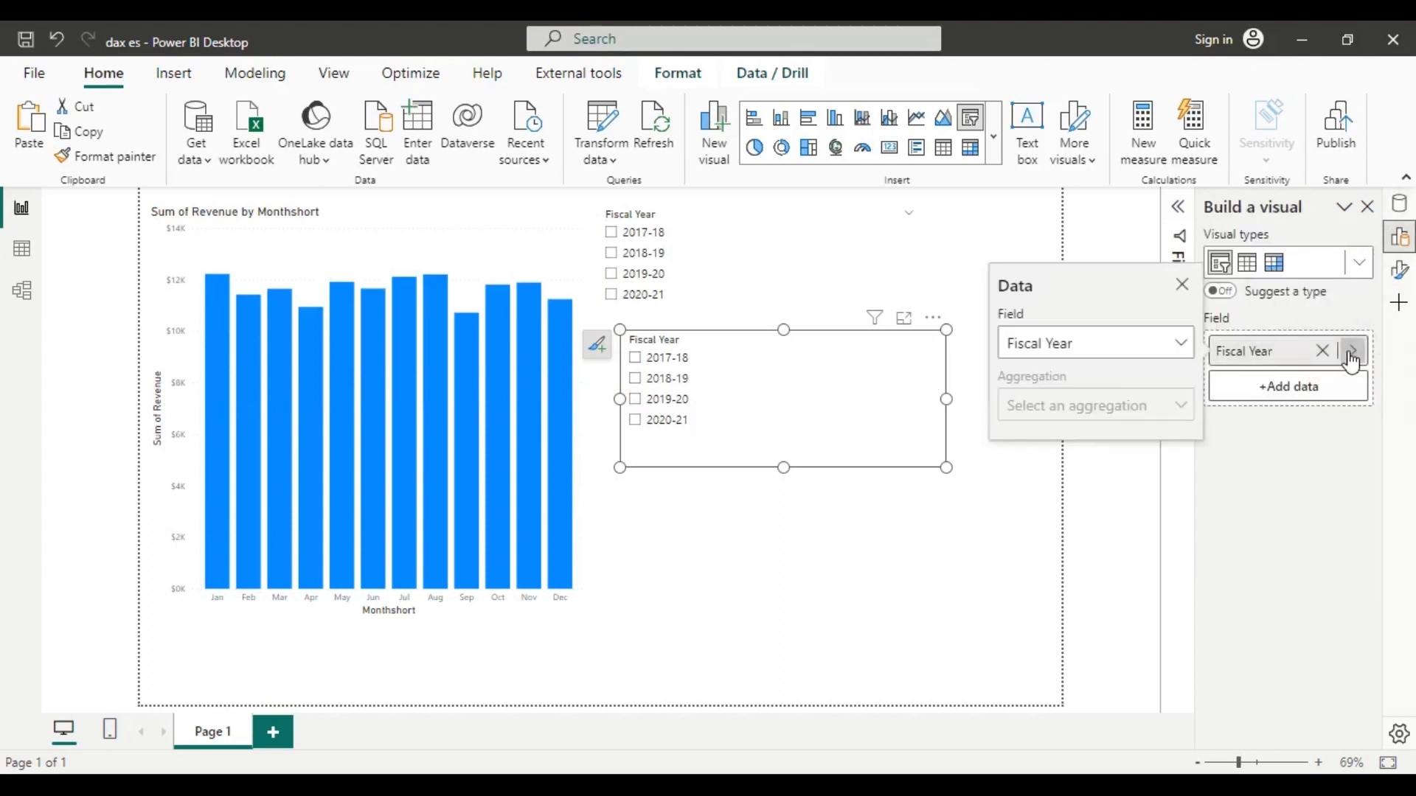
click(1163, 345)
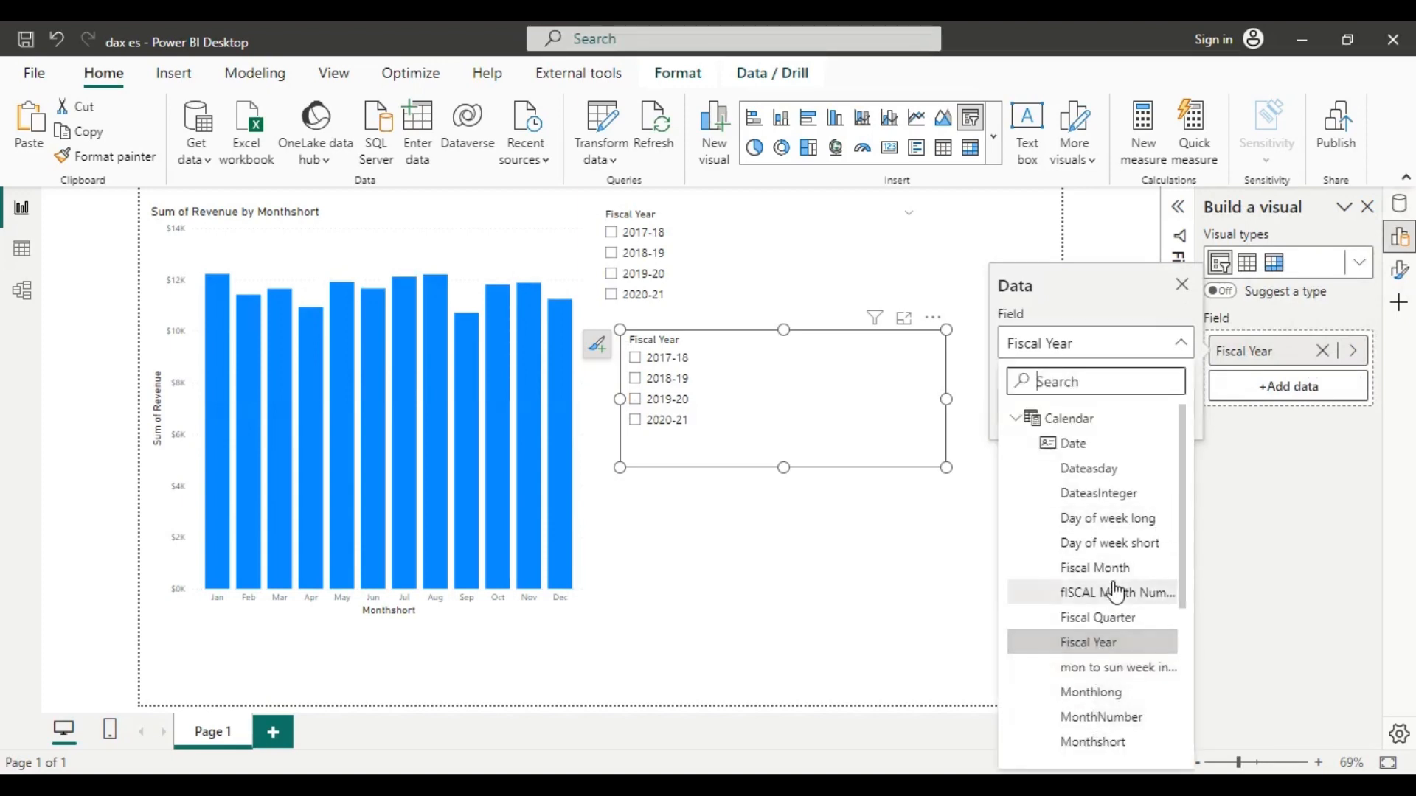
click(1107, 636)
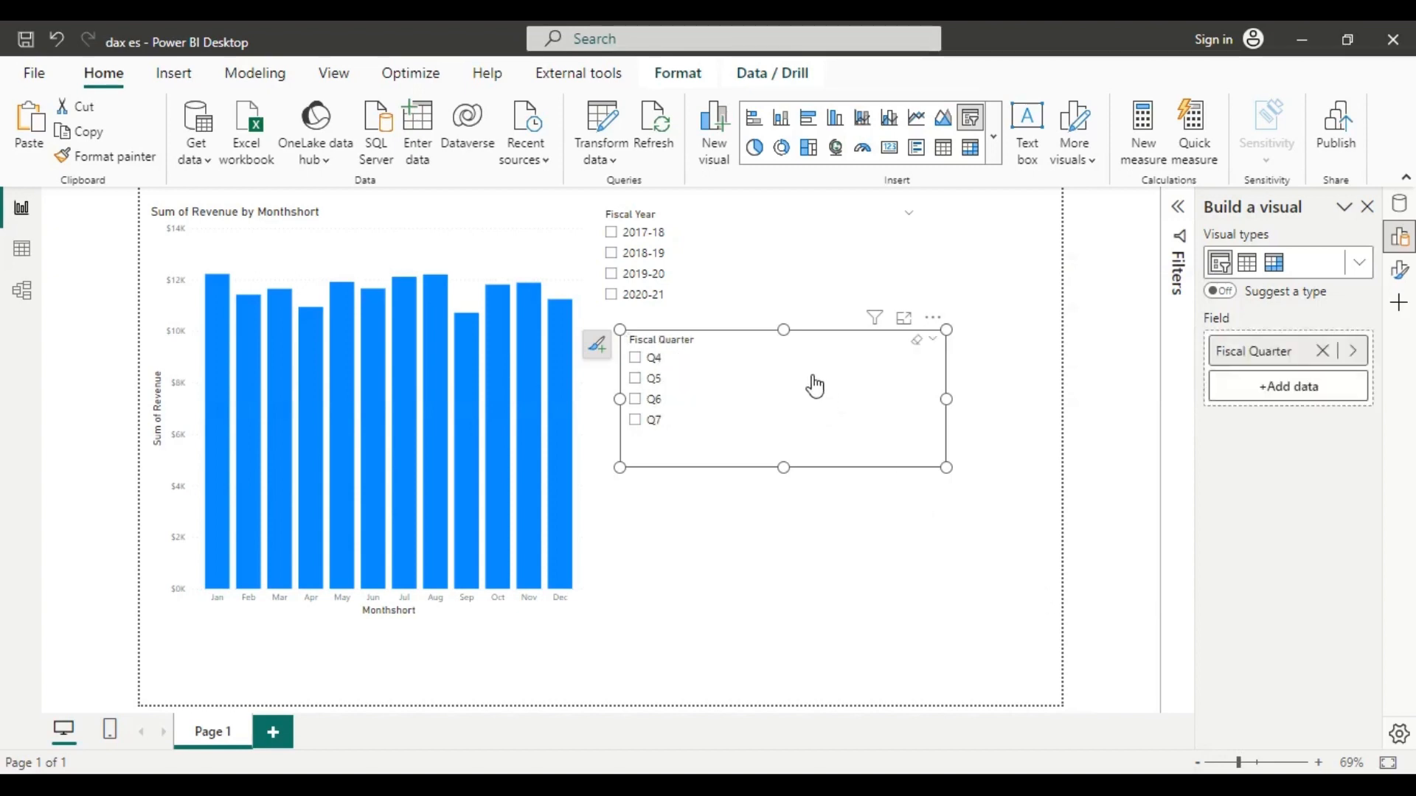
drag(815, 386, 918, 470)
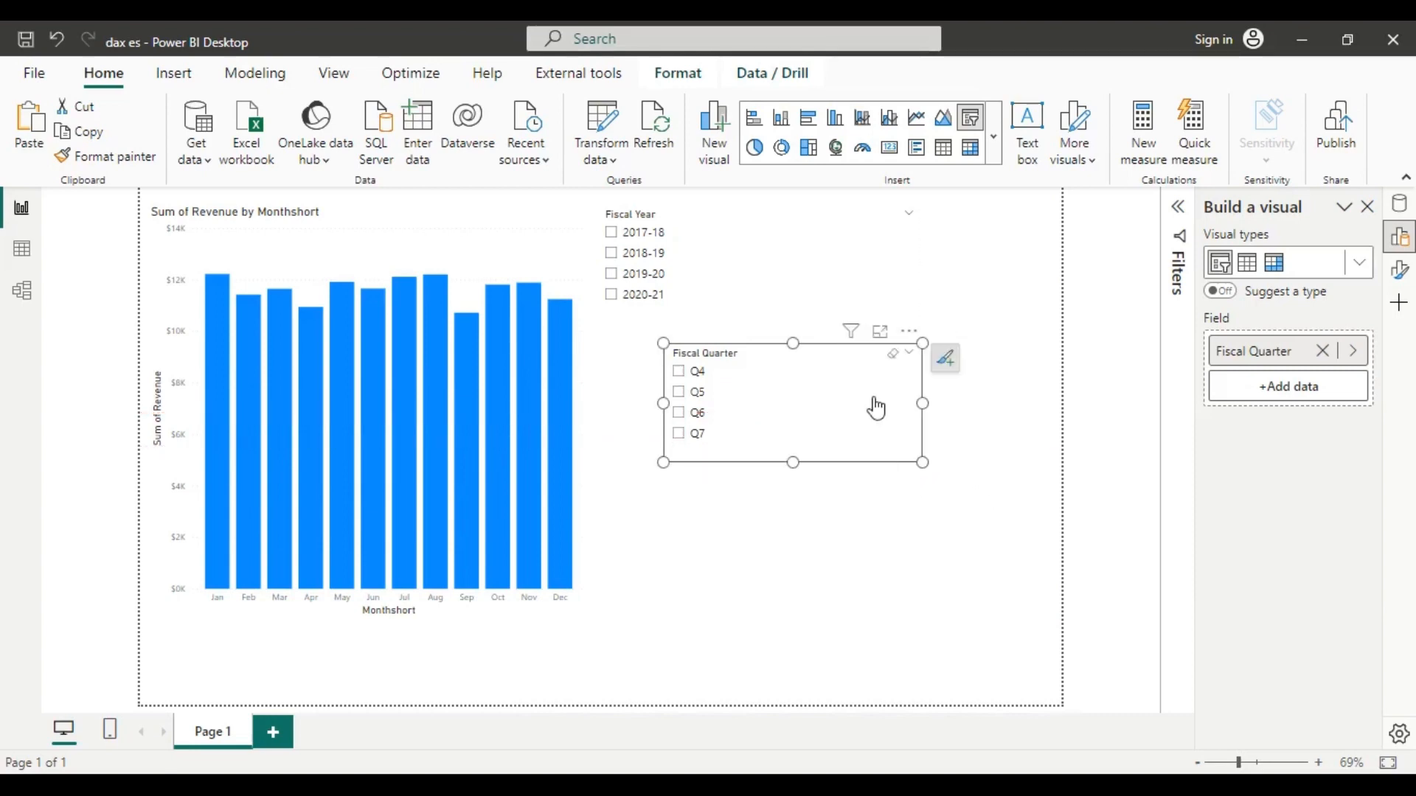
drag(876, 408, 956, 402)
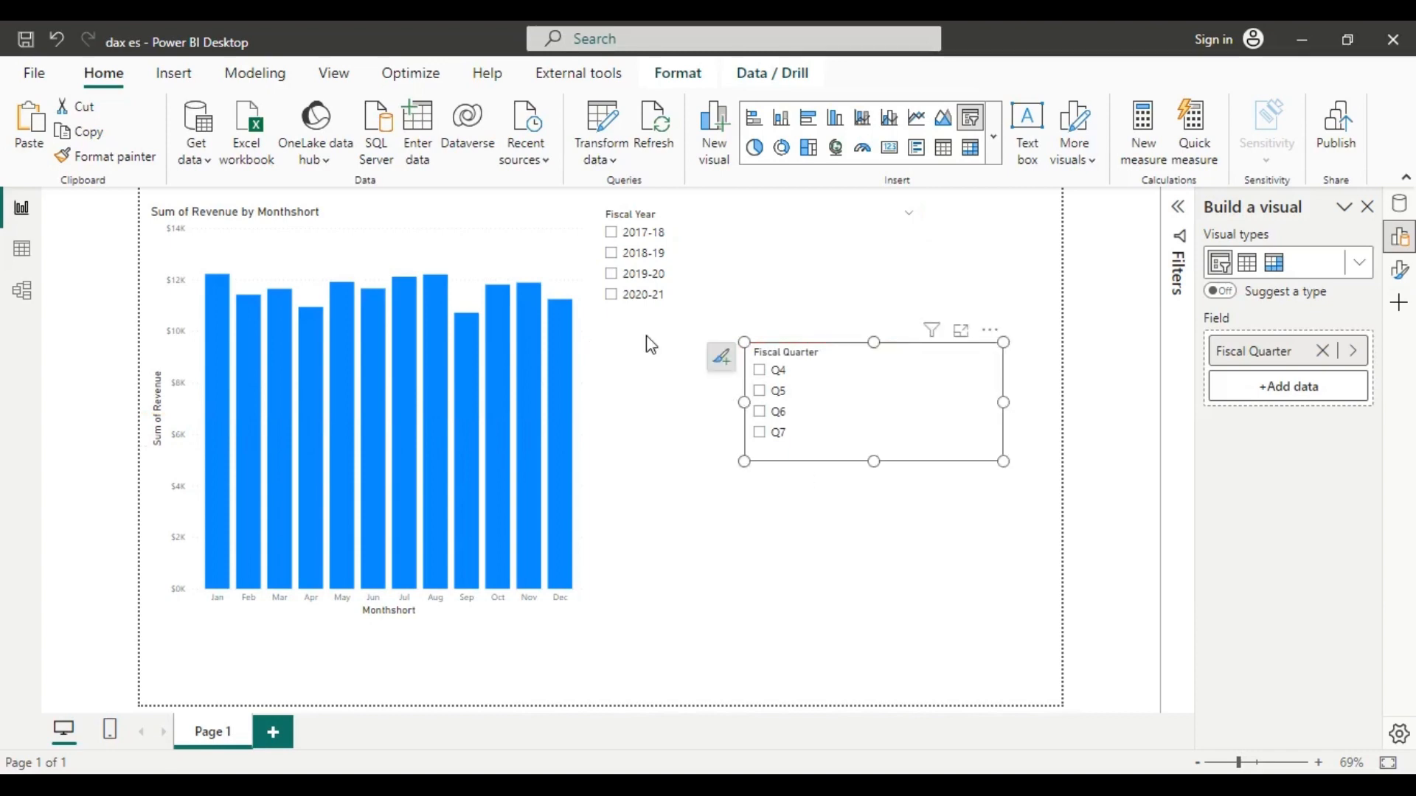
Step: Replace Monthshort with Fiscal Month on the revenue chart's X-axis
click(513, 243)
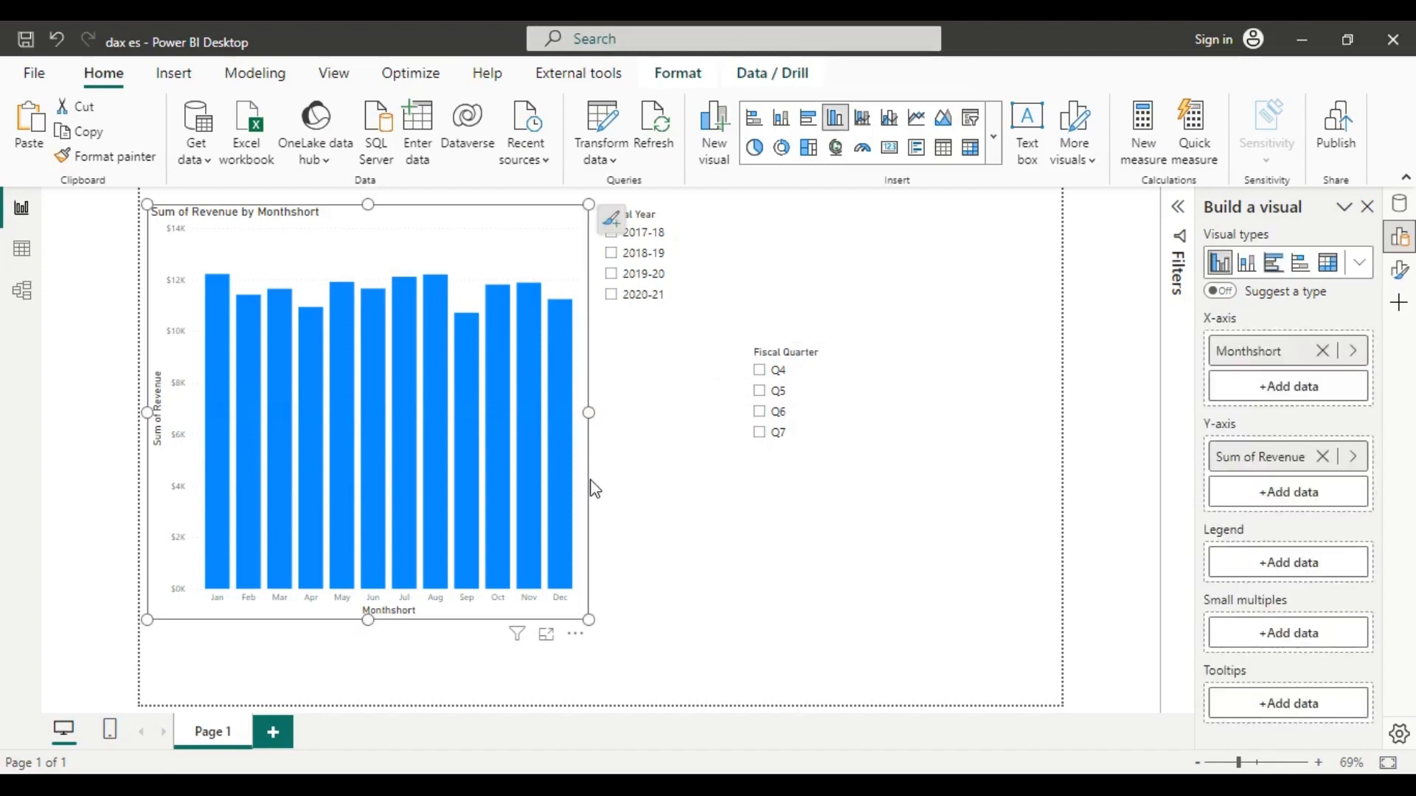
click(1353, 351)
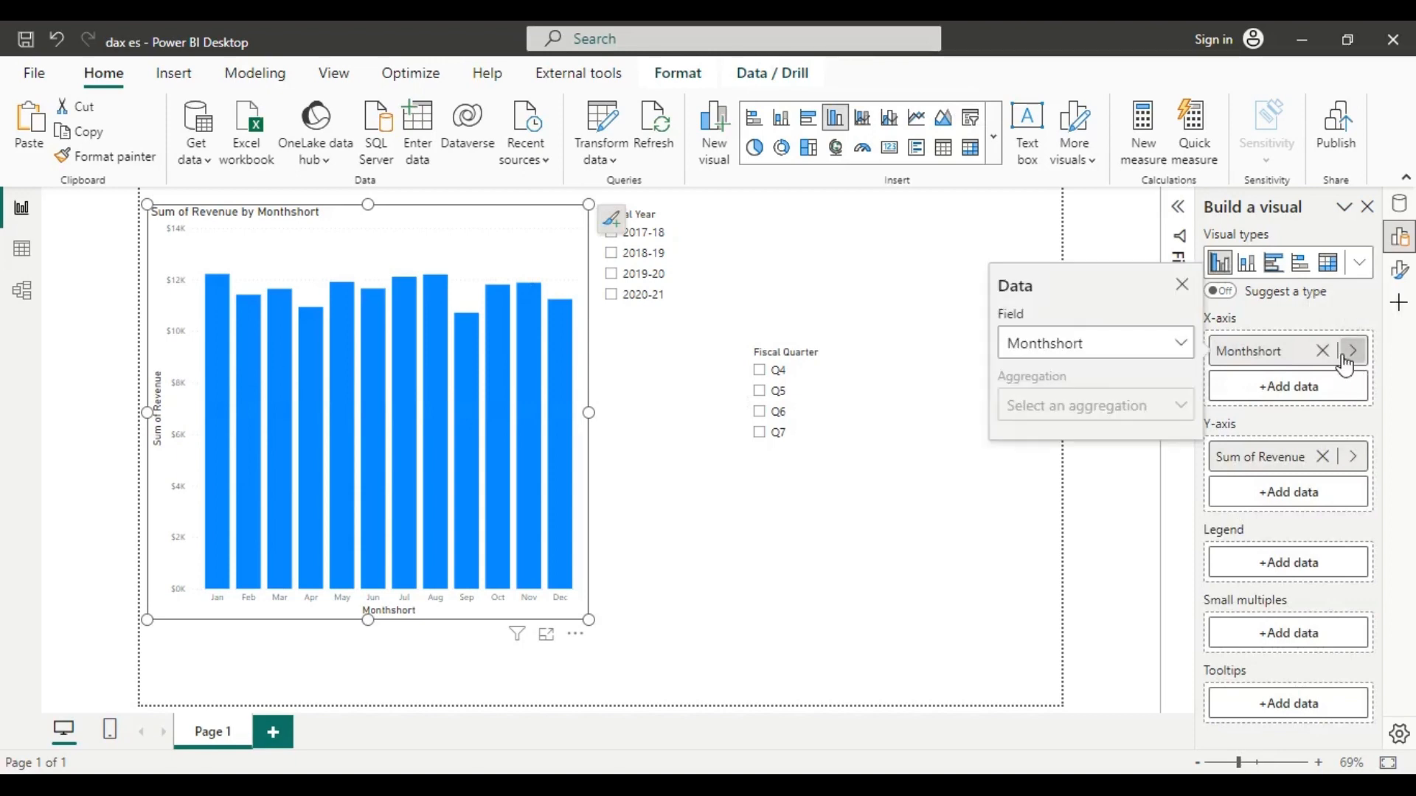
click(1181, 351)
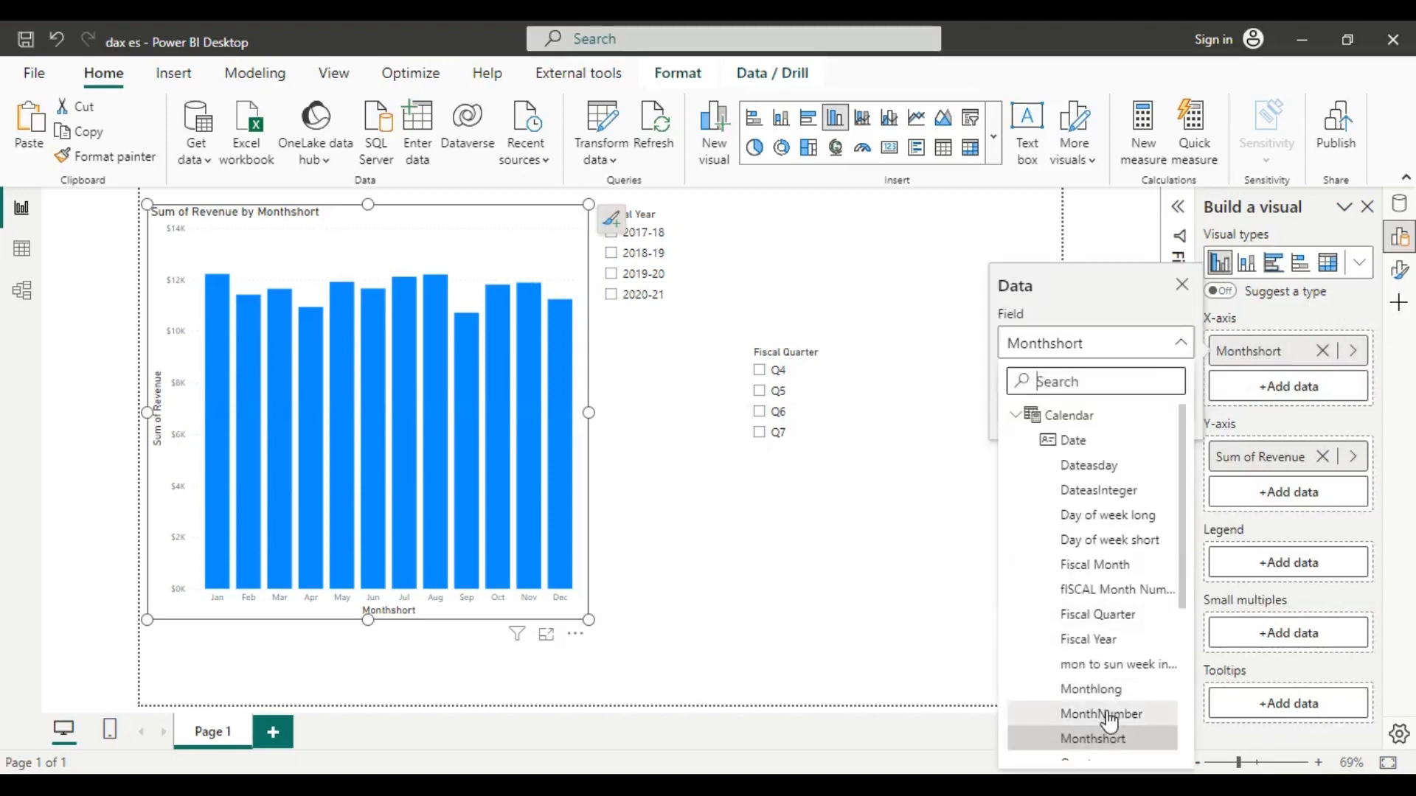
scroll(1108, 720, down, 2)
scroll(1109, 720, up, 2)
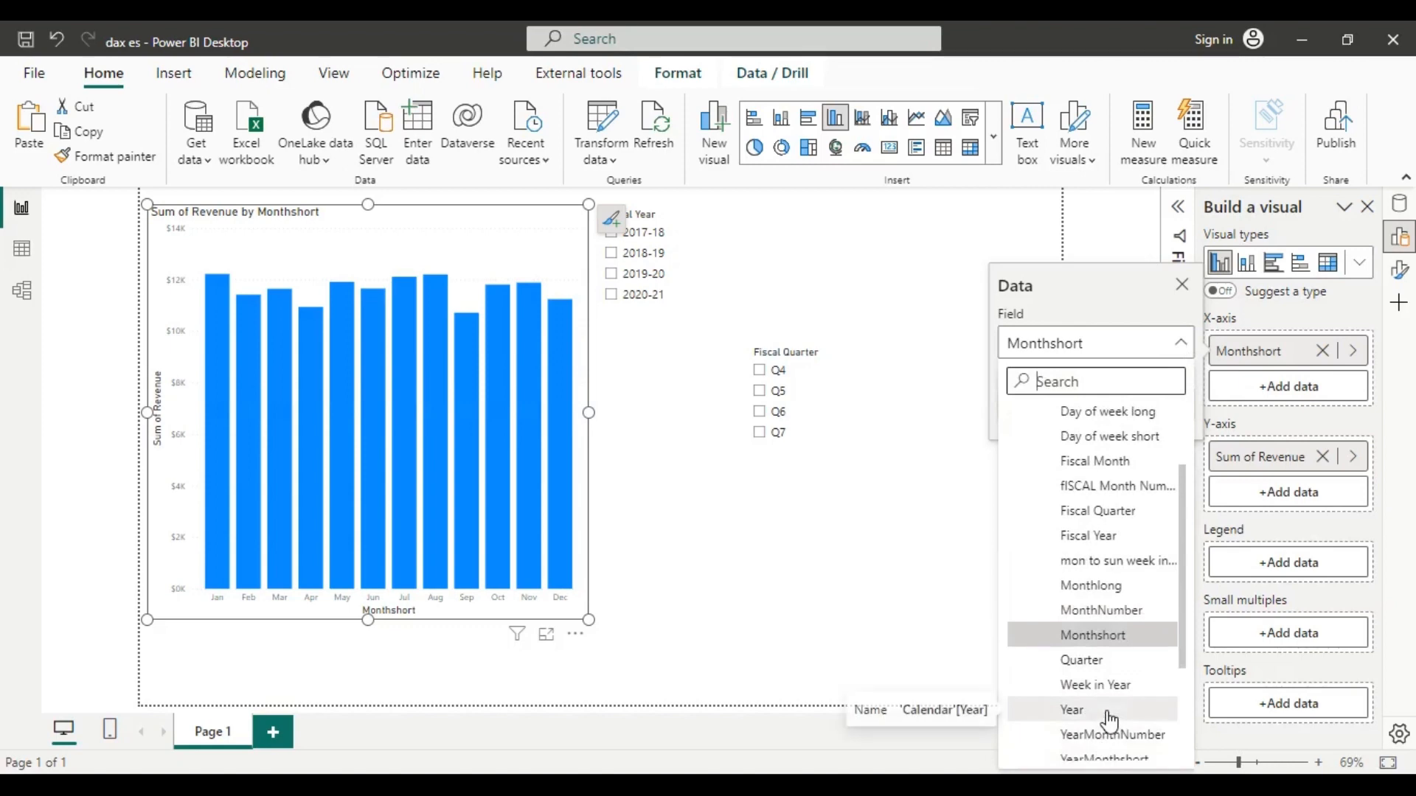
click(1121, 462)
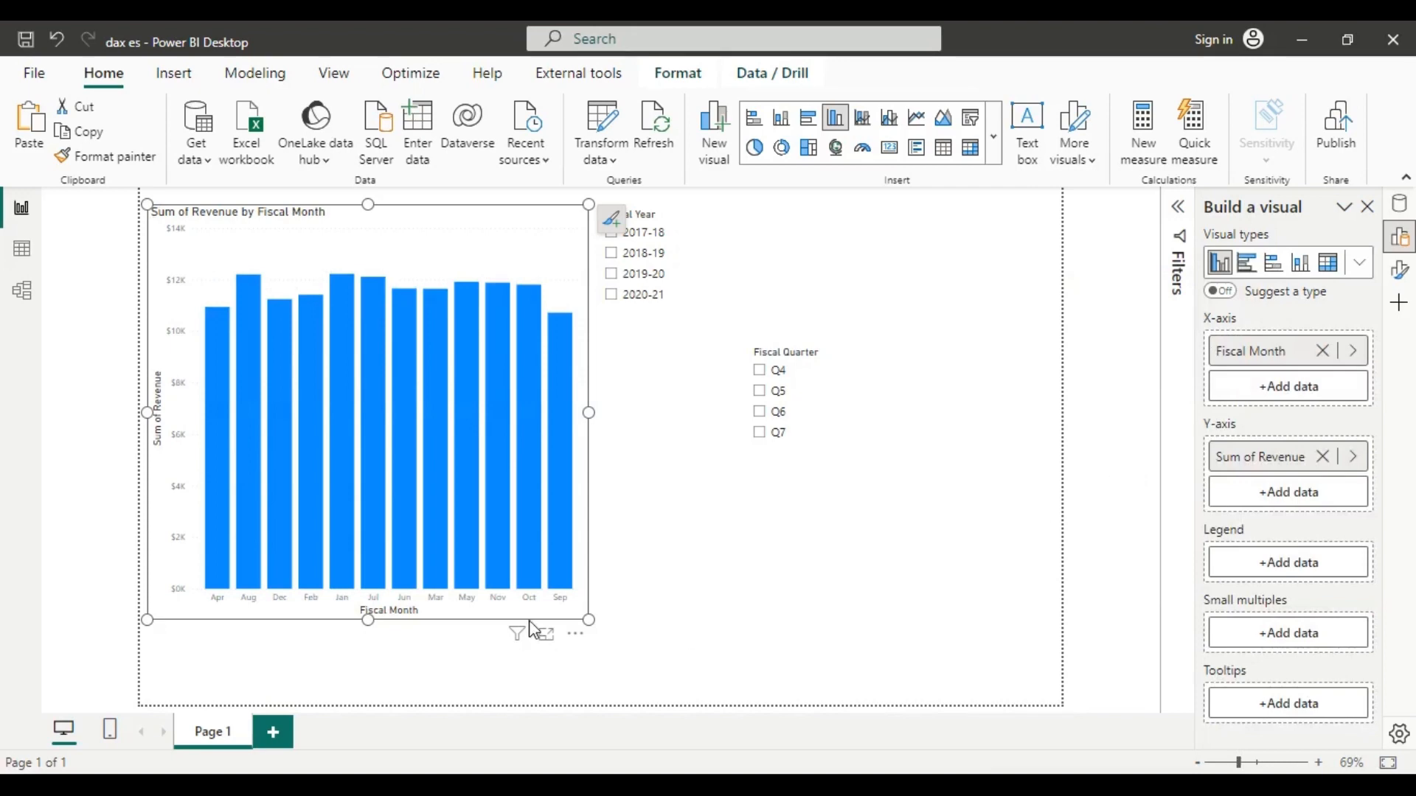
Step: Sort the revenue chart's axis by Fiscal Month
click(576, 635)
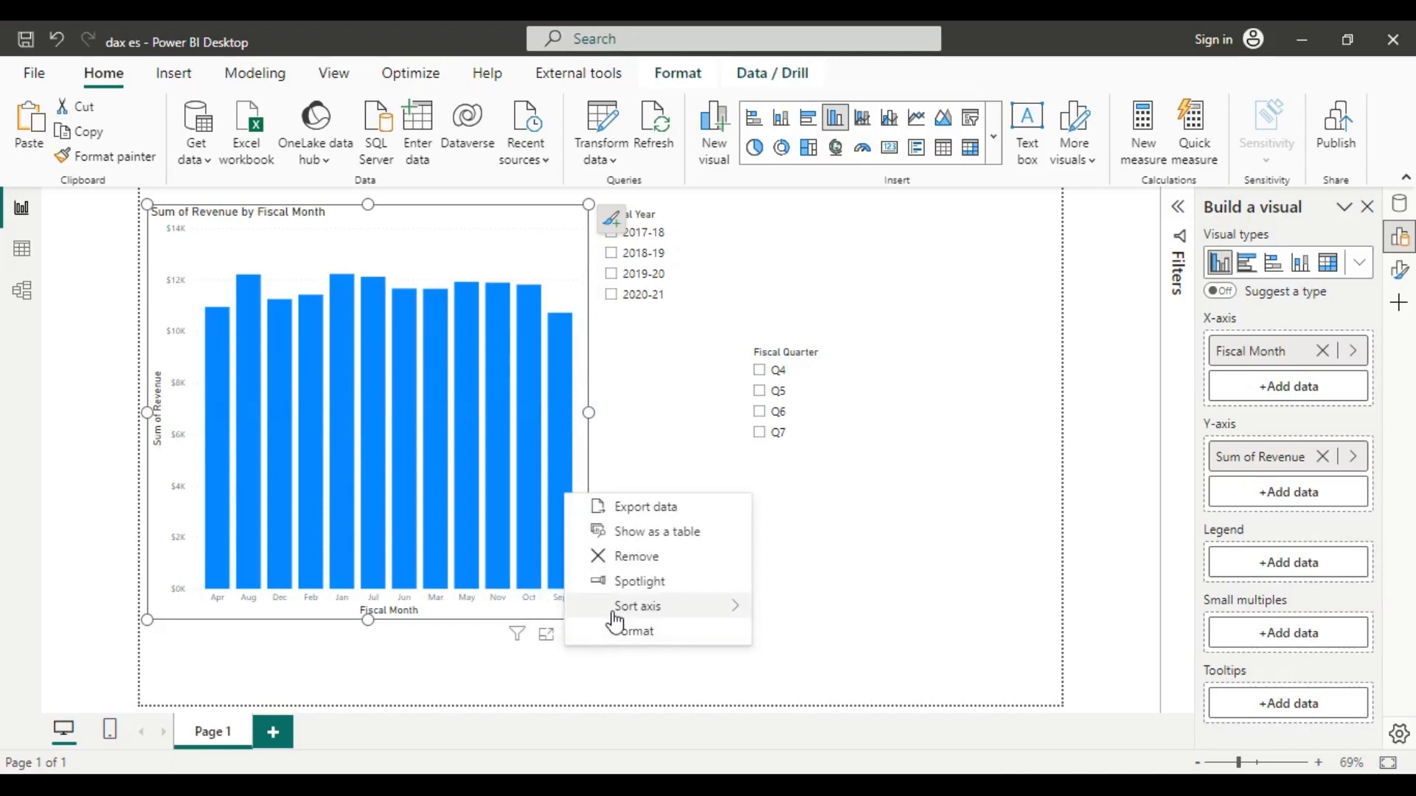
mouse_move(615, 622)
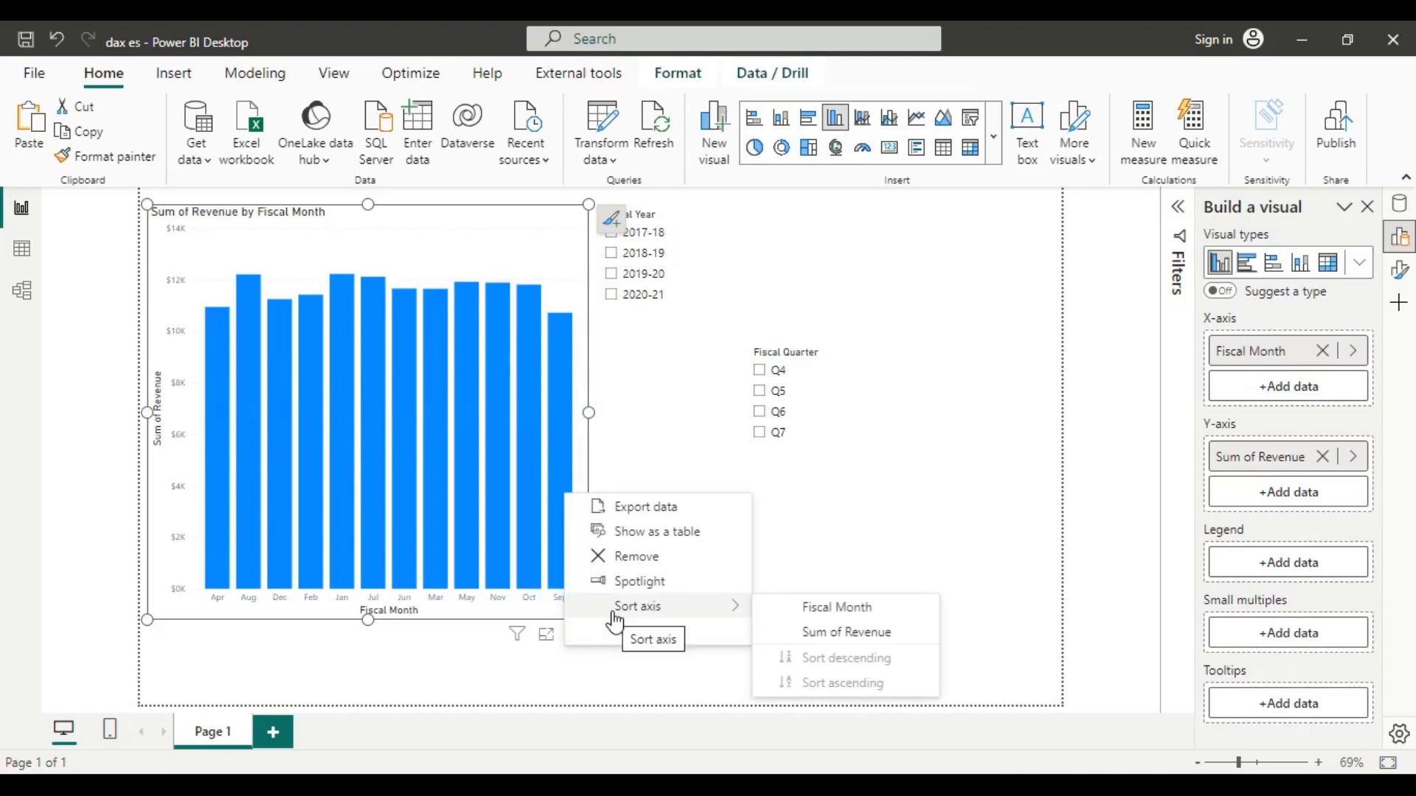
click(802, 609)
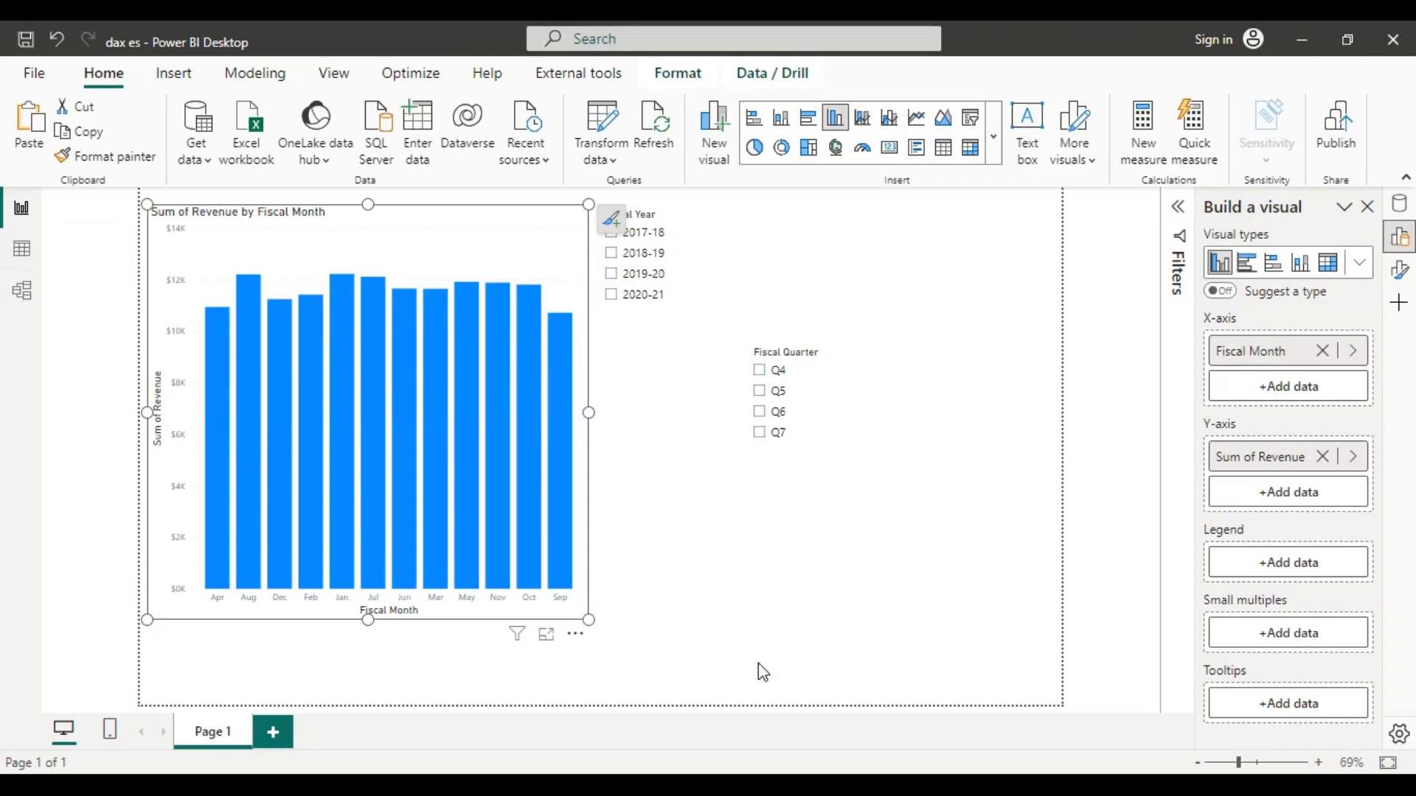
Step: Set the Calendar table's Fiscal Month column to sort by fISCAL Month Number
click(20, 249)
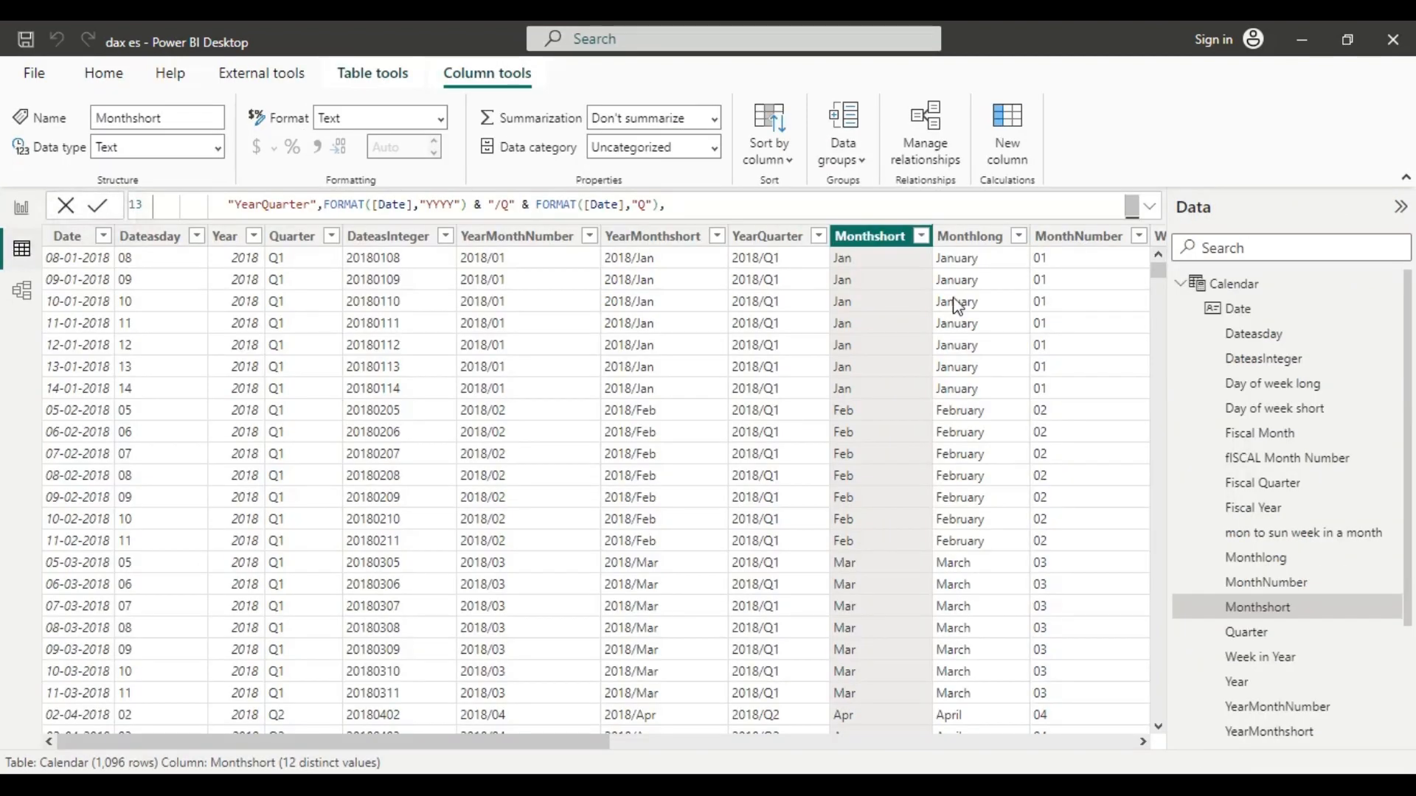
drag(562, 741, 1131, 745)
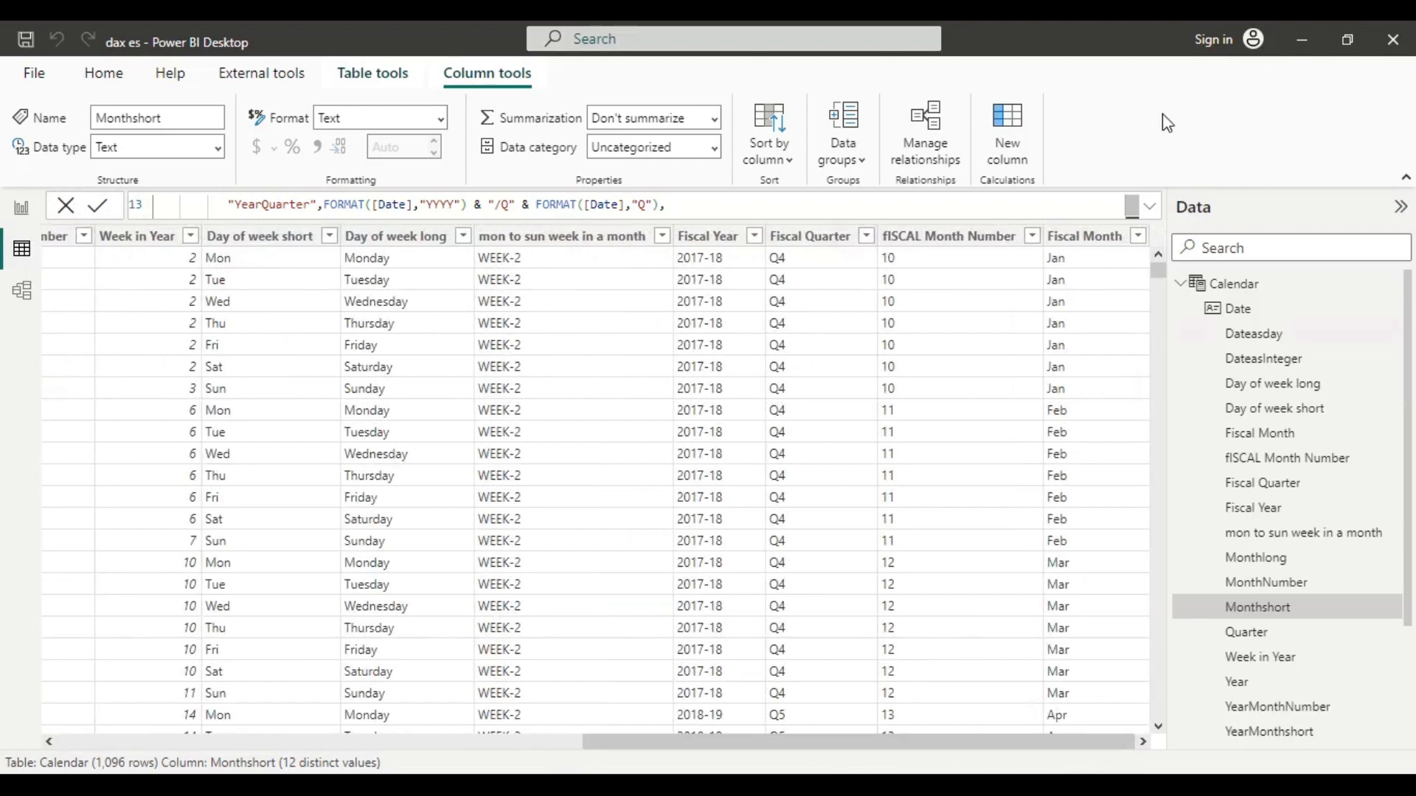
click(1079, 243)
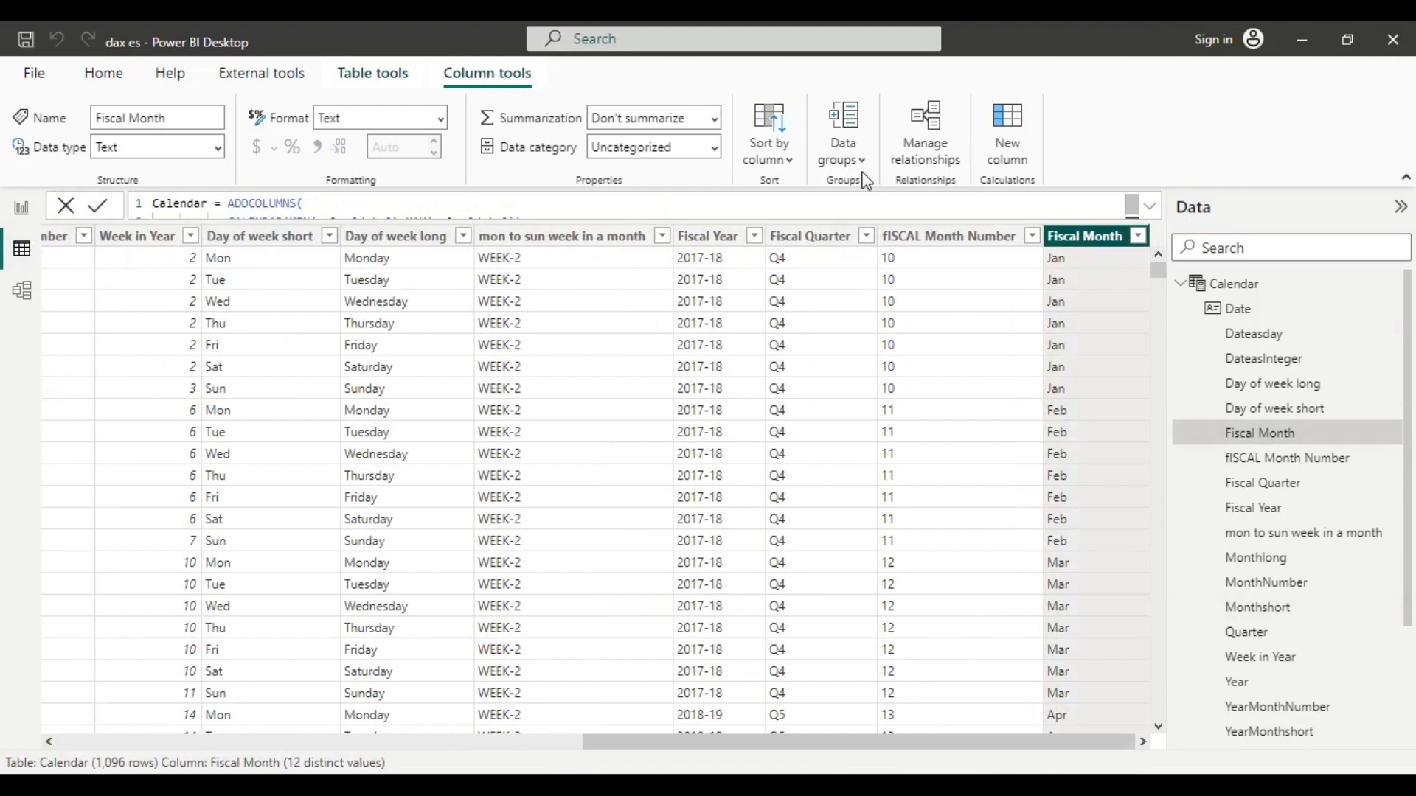
click(792, 159)
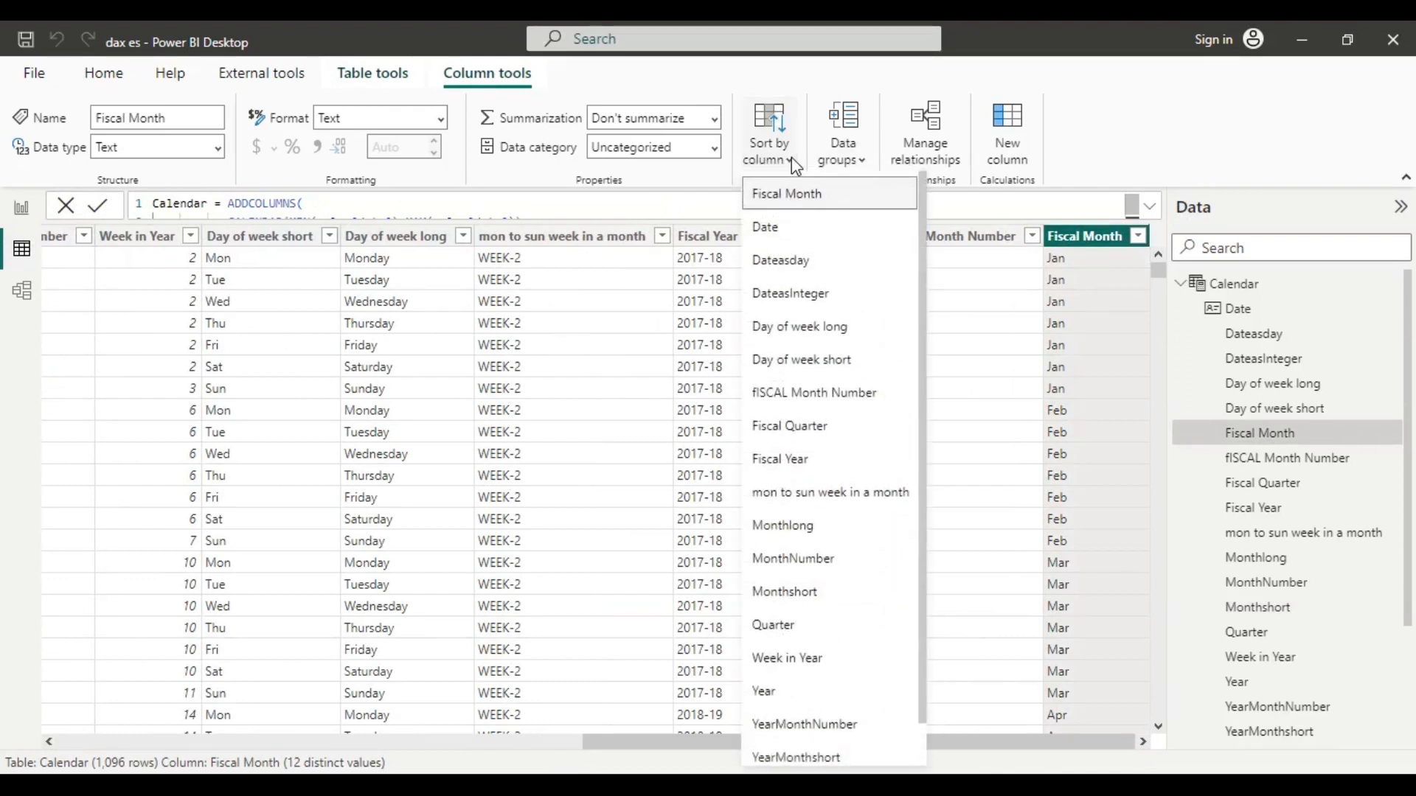
scroll(815, 433, down, 1)
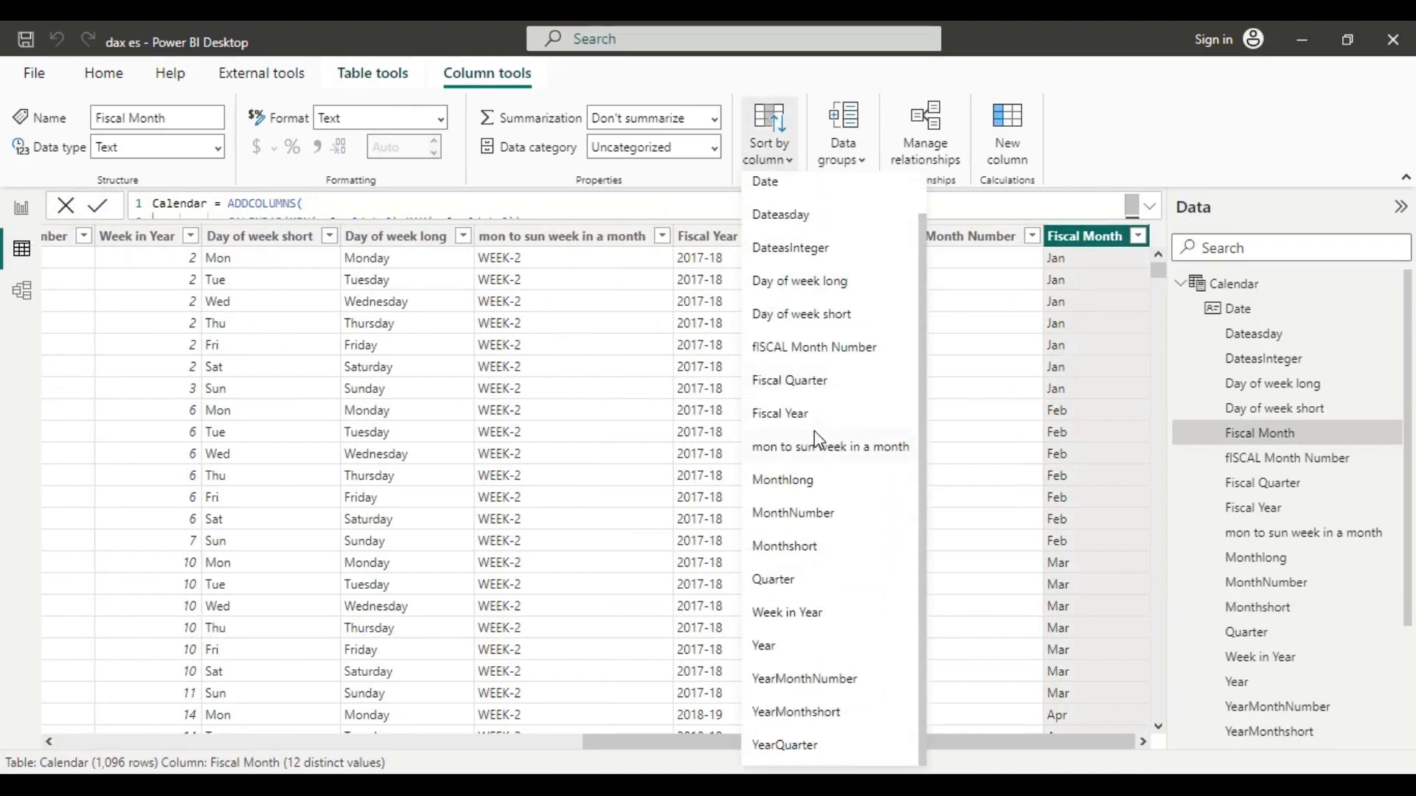
click(833, 348)
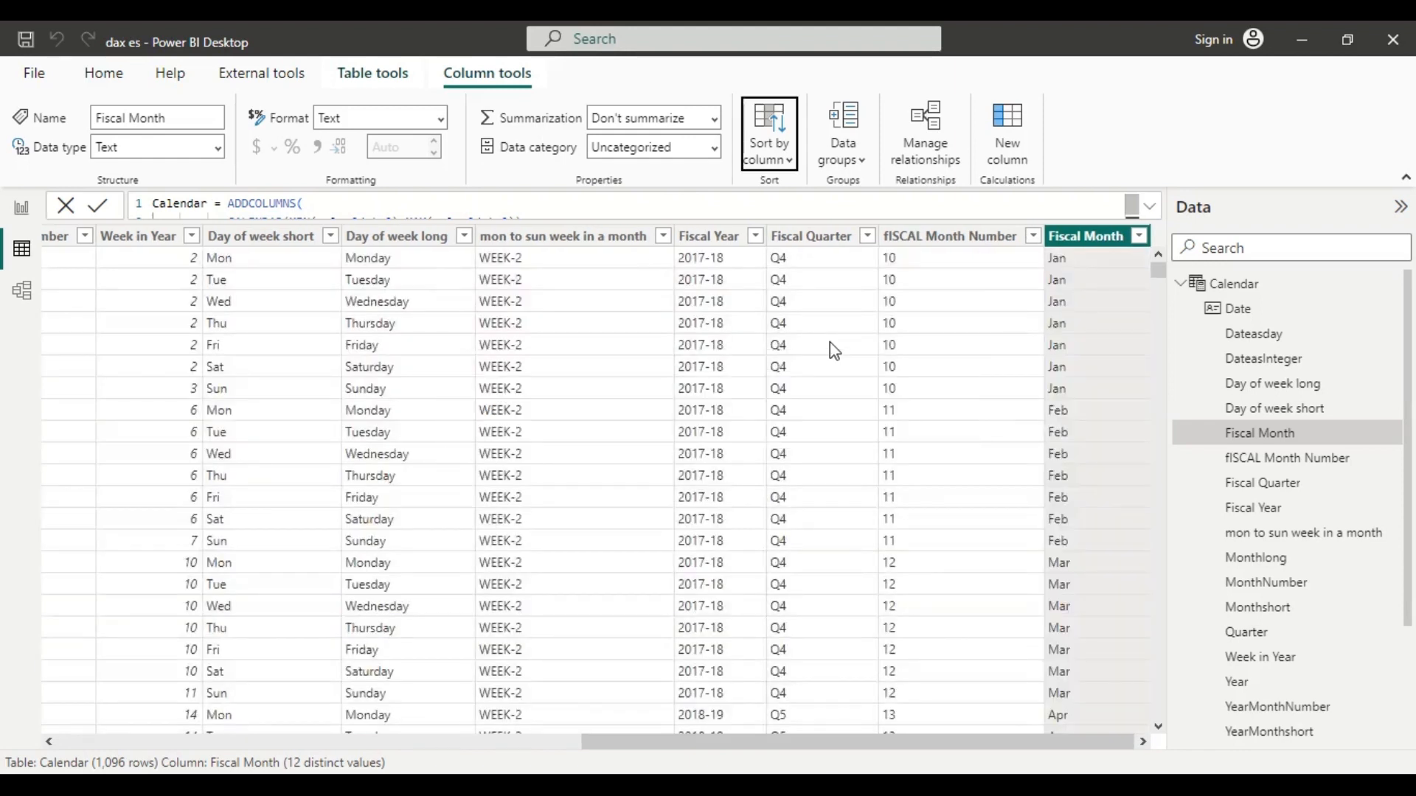
Step: Return to the report page, filter it to fiscal year 2018-19 and select the Fiscal Quarter slicer
click(21, 209)
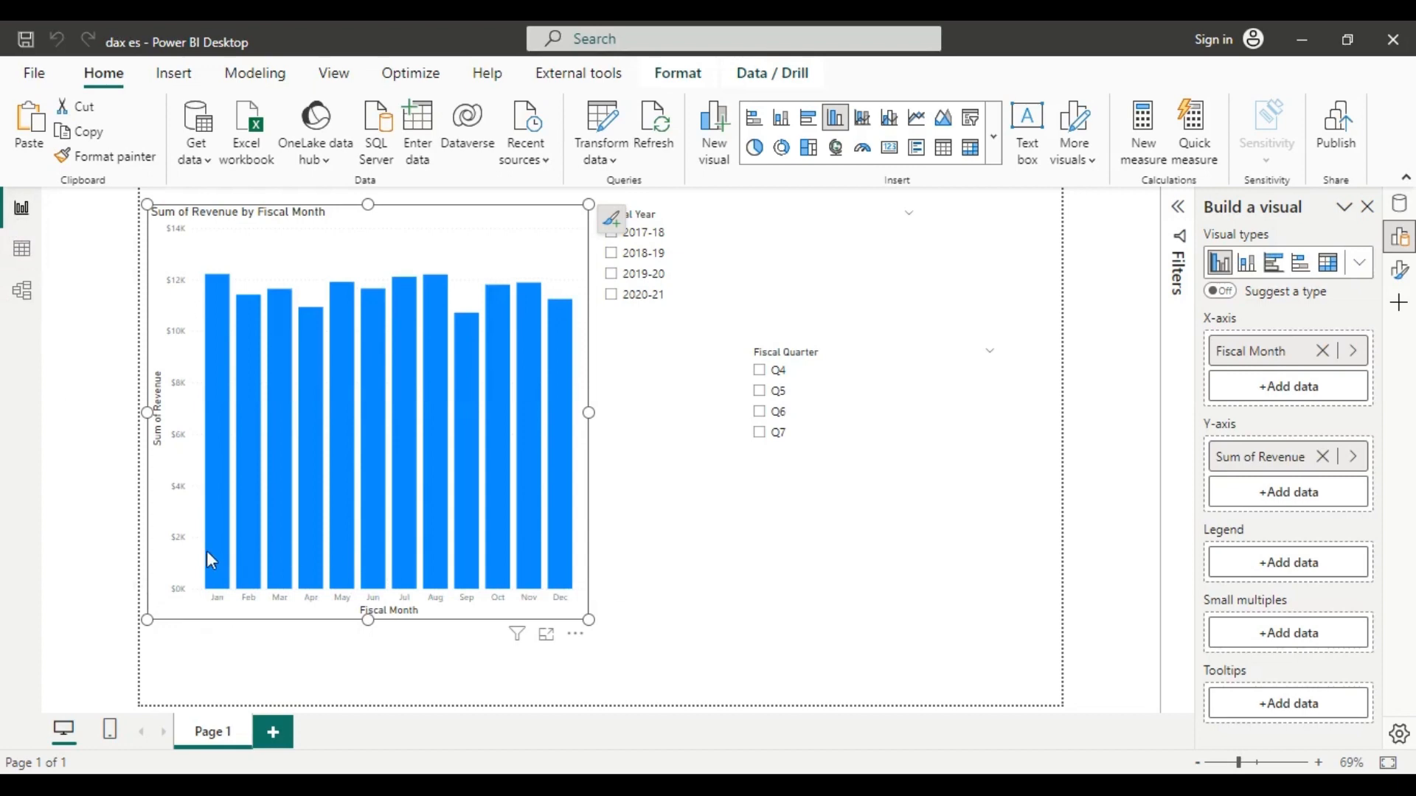
click(612, 254)
click(793, 450)
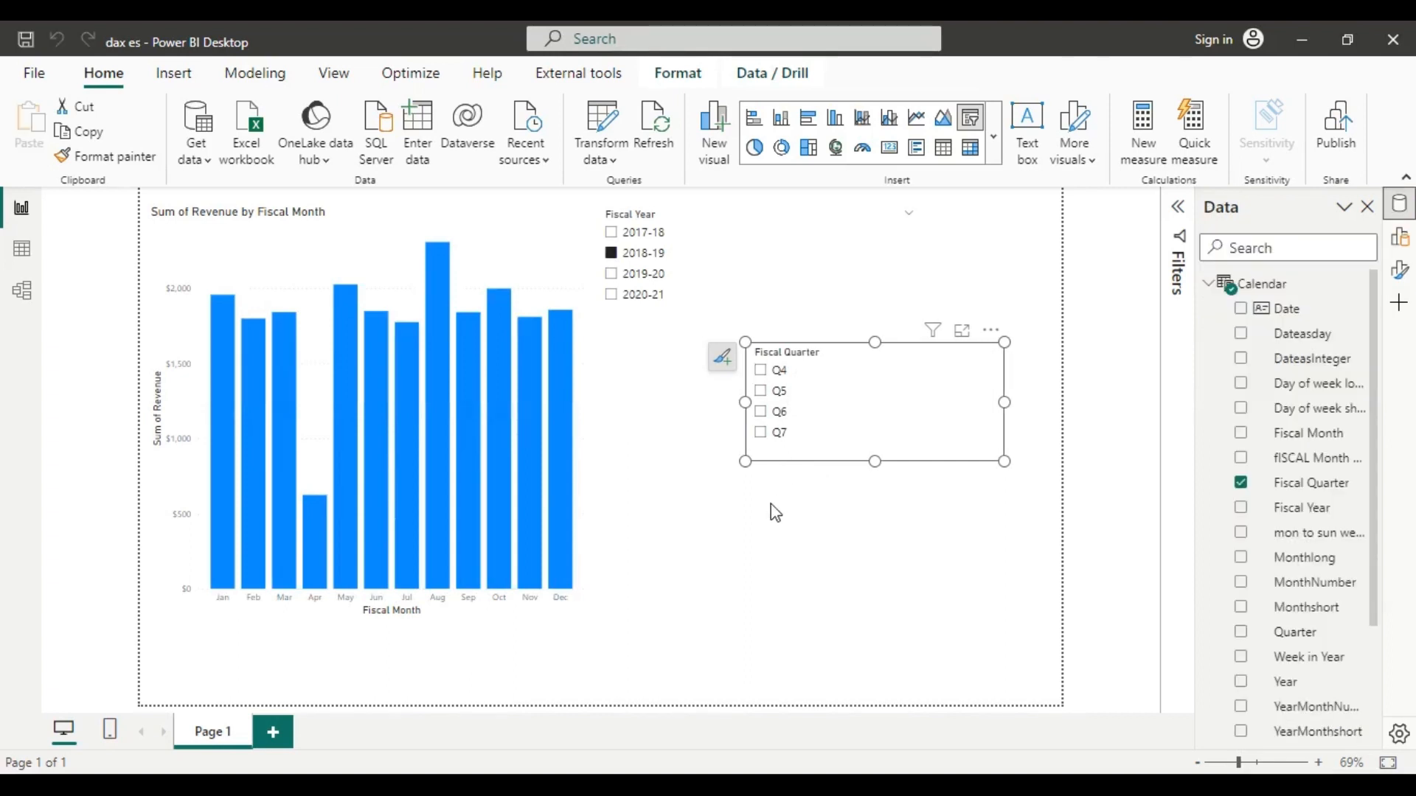
Step: Correct the Calendar table's Fiscal Quarter formula so its condition reads MONTH([Date]) <= 3, and commit the table definition
click(22, 249)
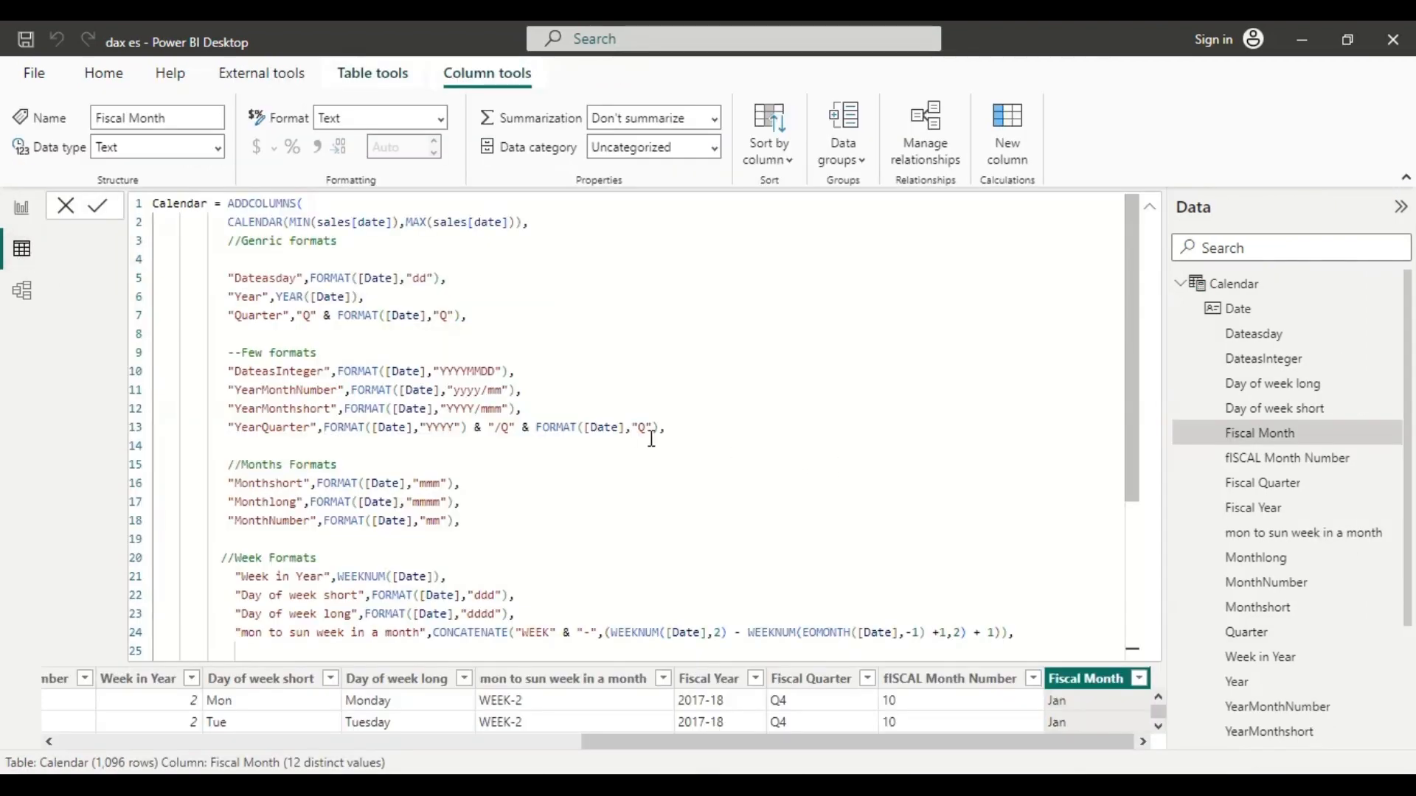
scroll(652, 439, down, 5)
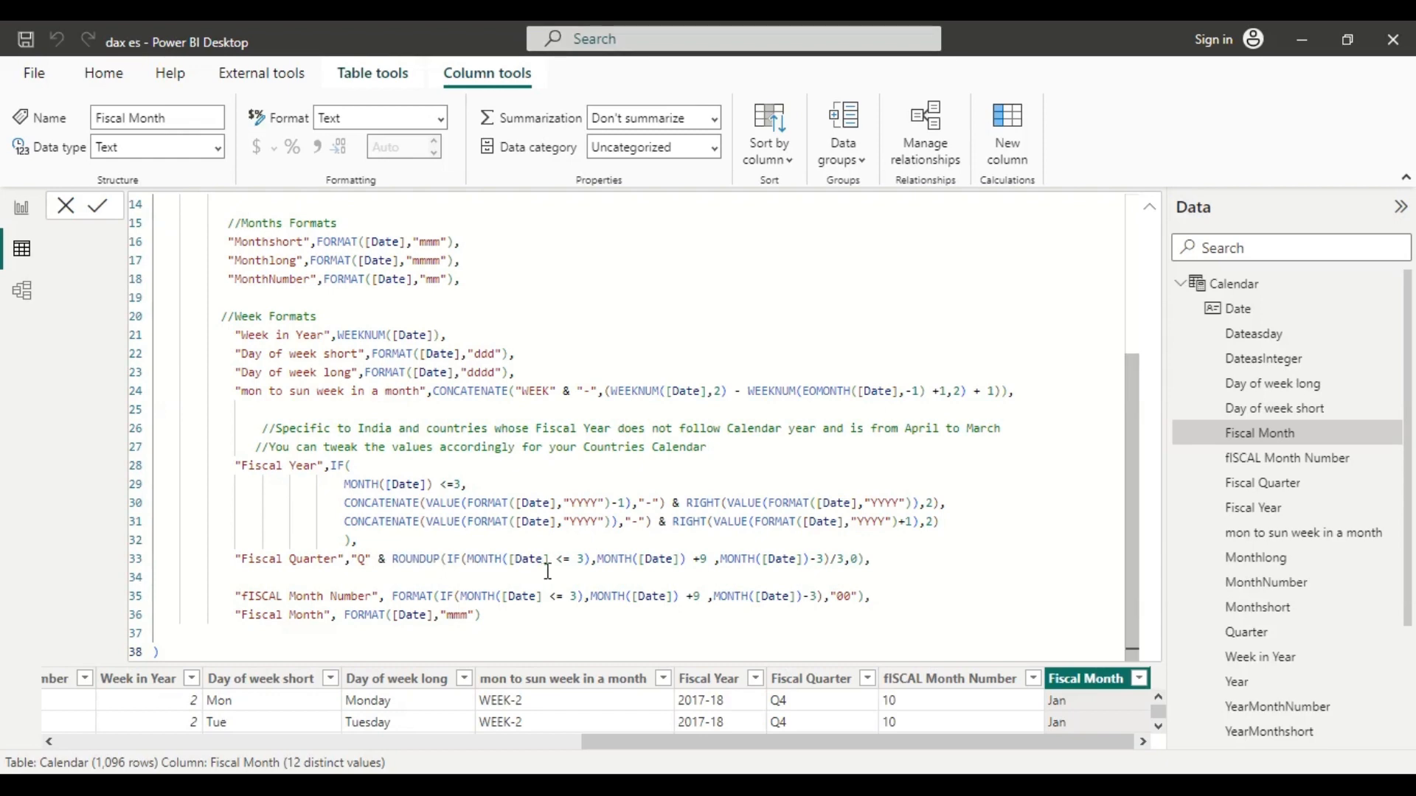
click(594, 558)
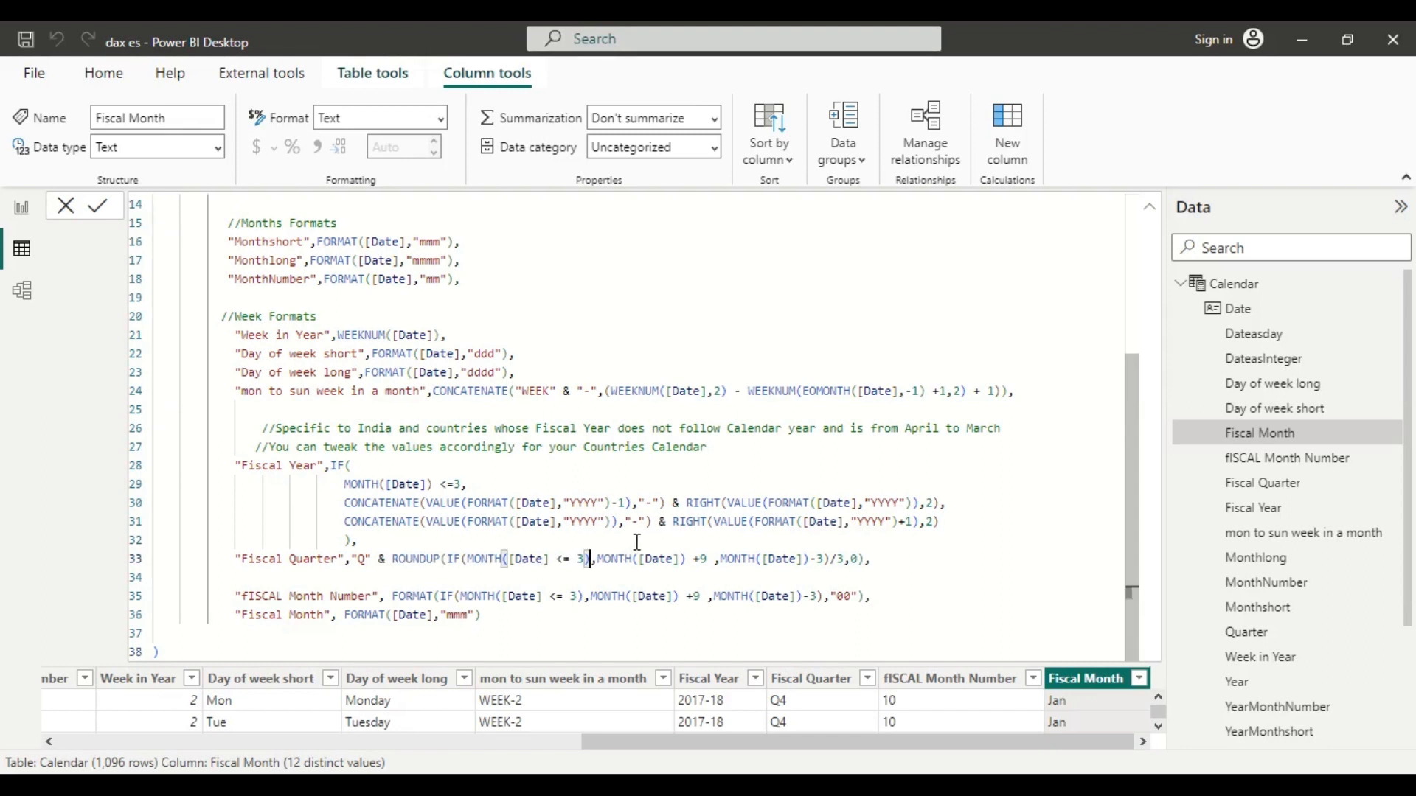
key(BackSpace)
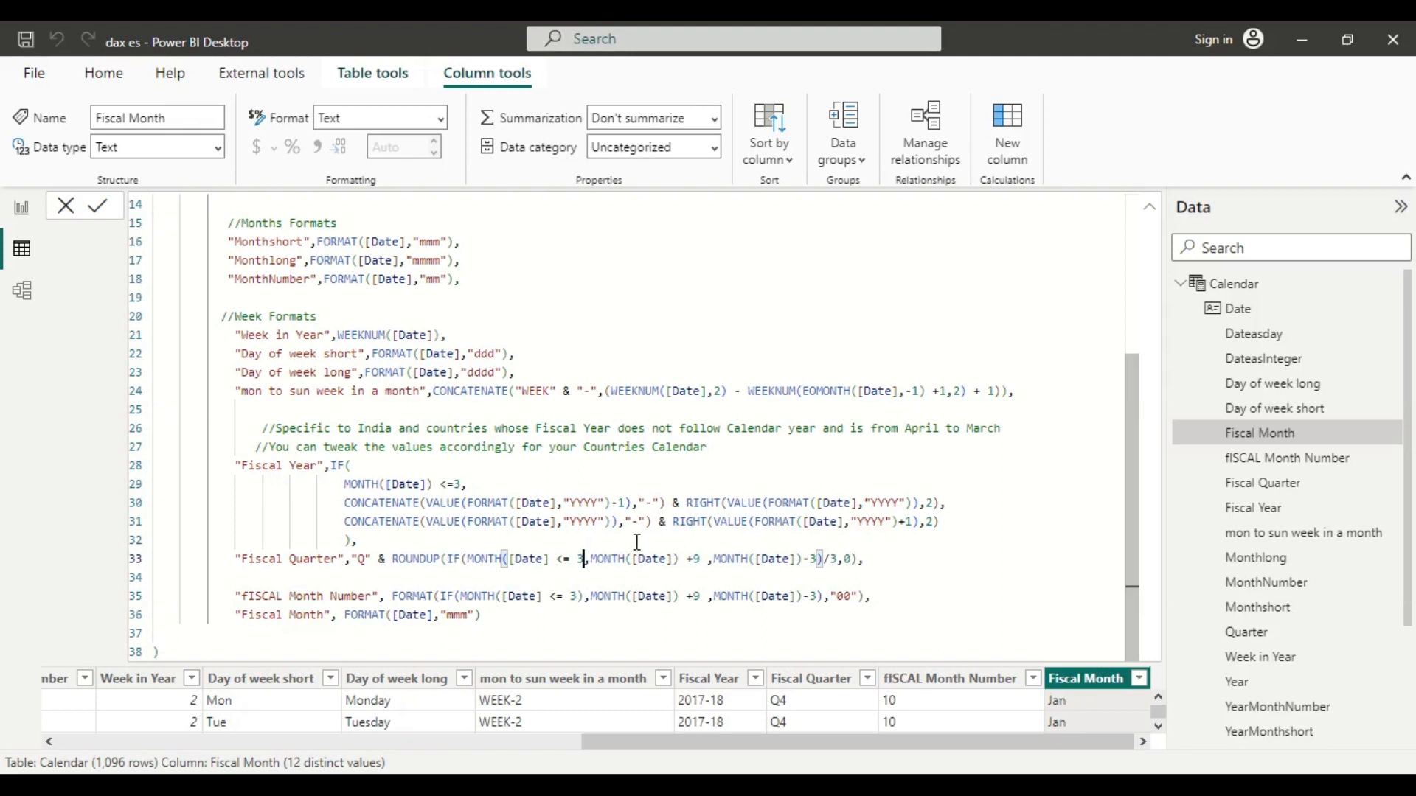
click(549, 560)
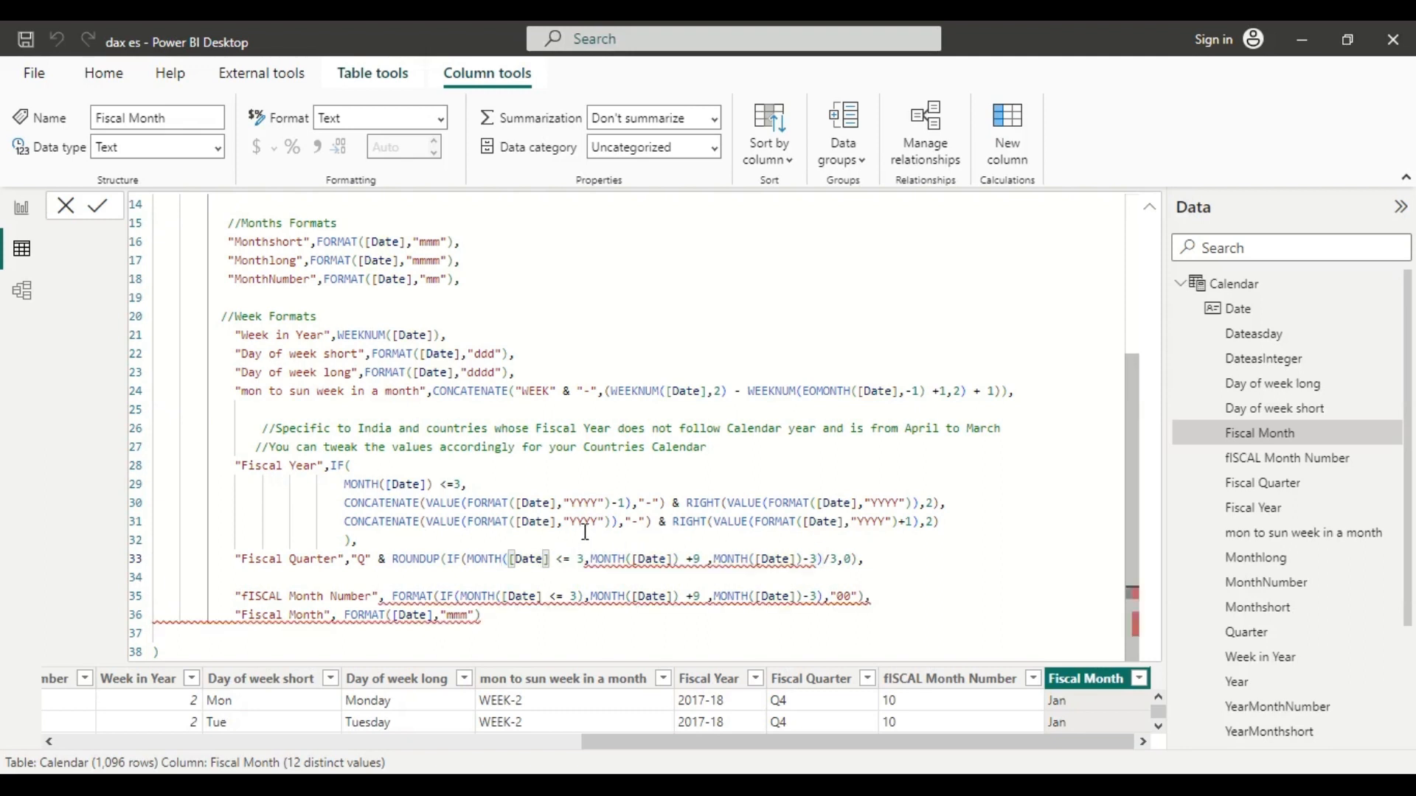
text())
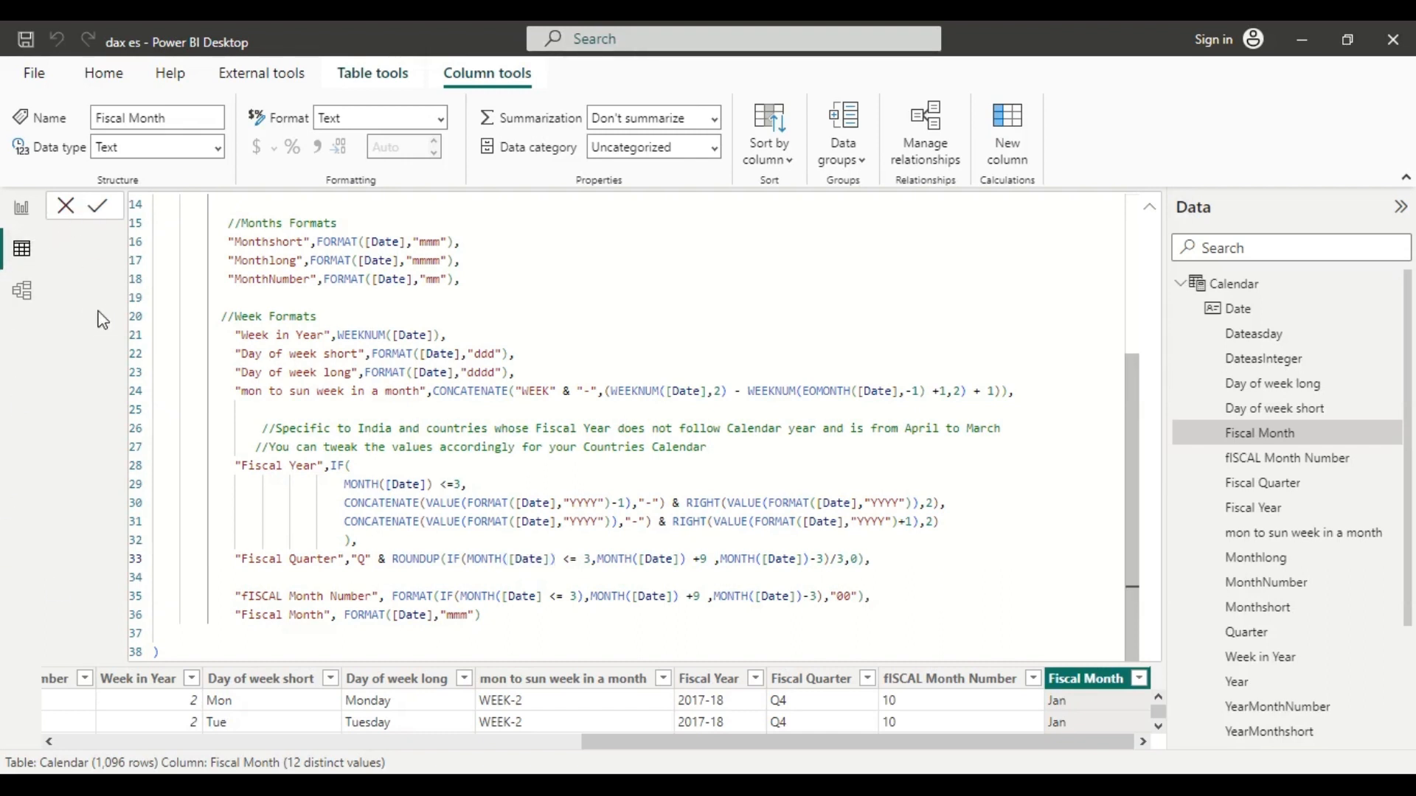
key(Return)
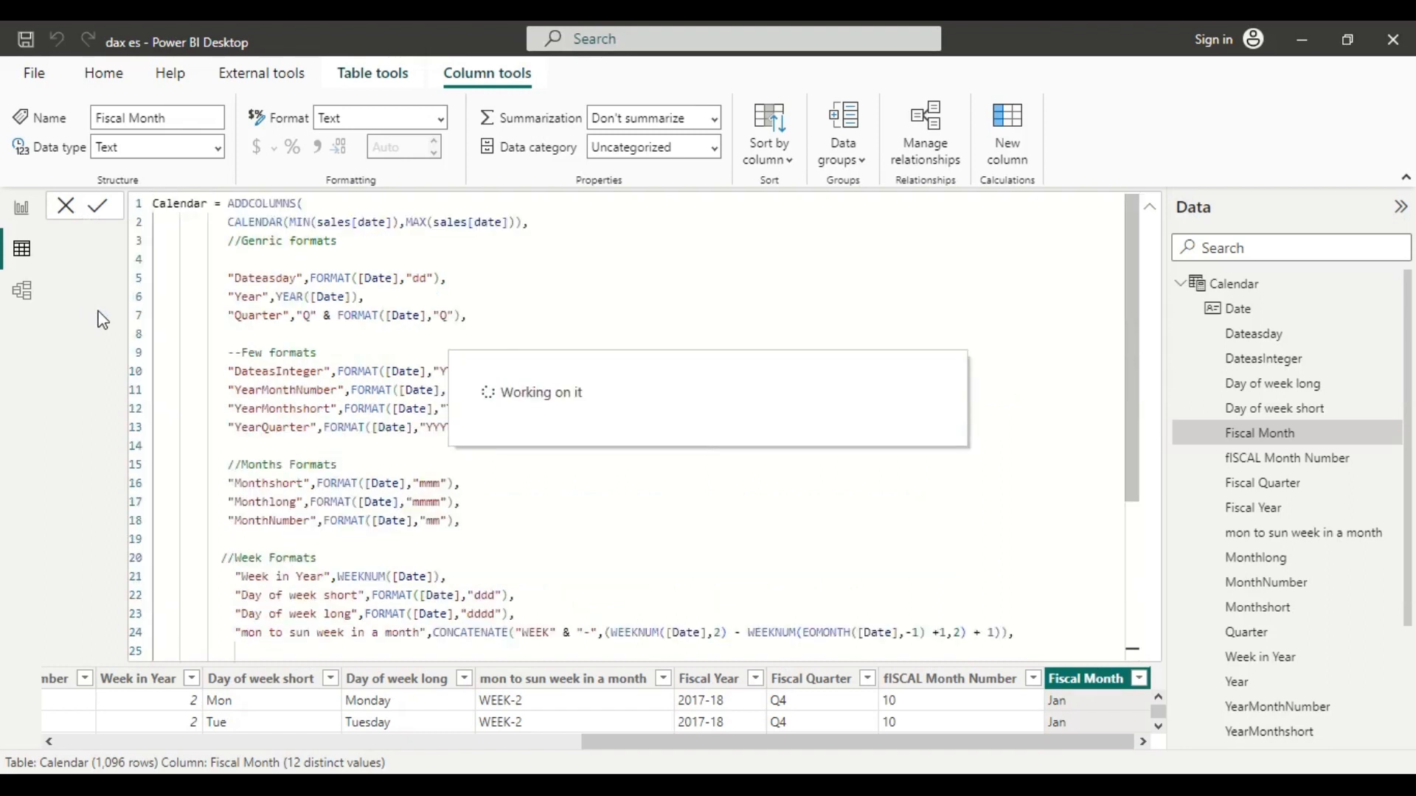
Step: Return to the report page and filter the revenue chart by fiscal quarter Q1, followed by Q4
click(21, 209)
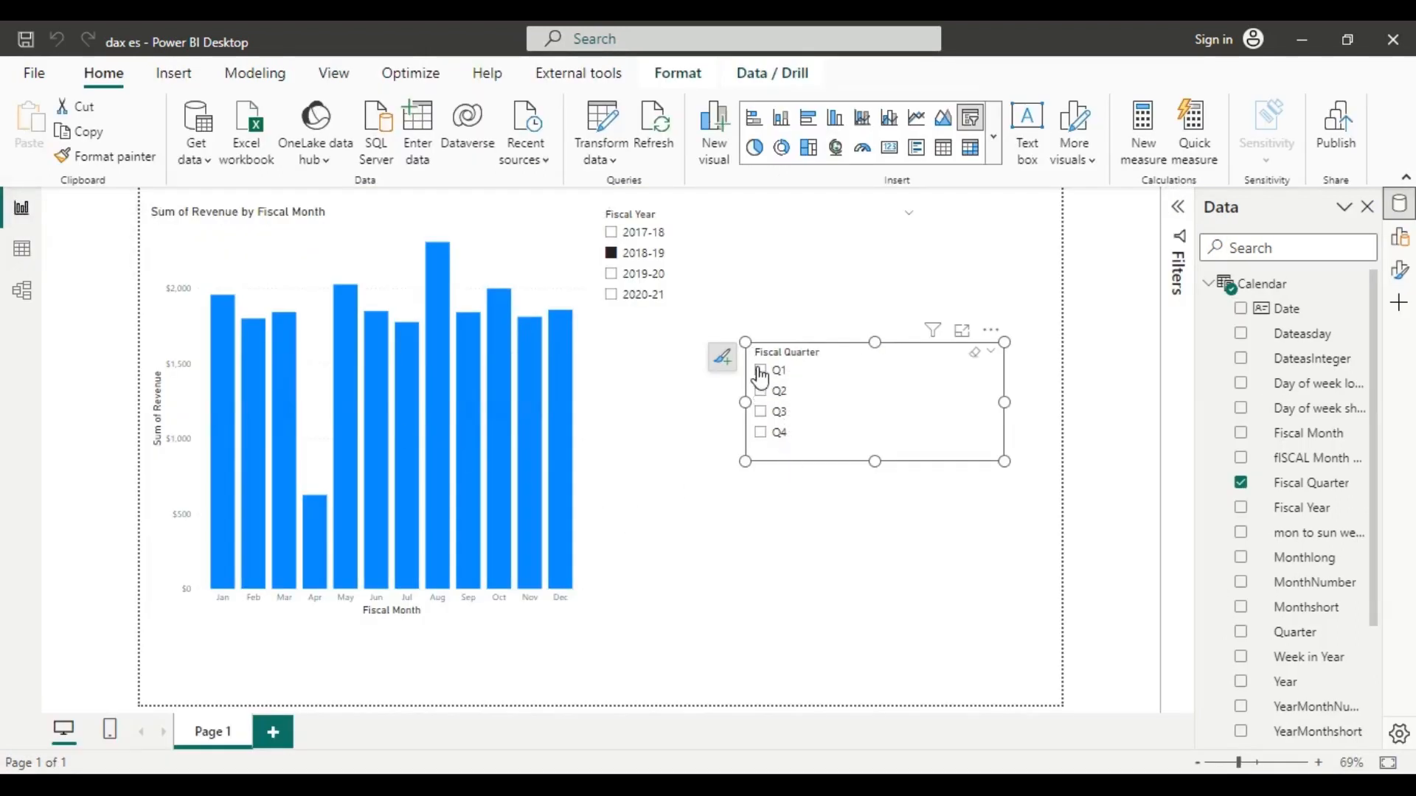
click(766, 375)
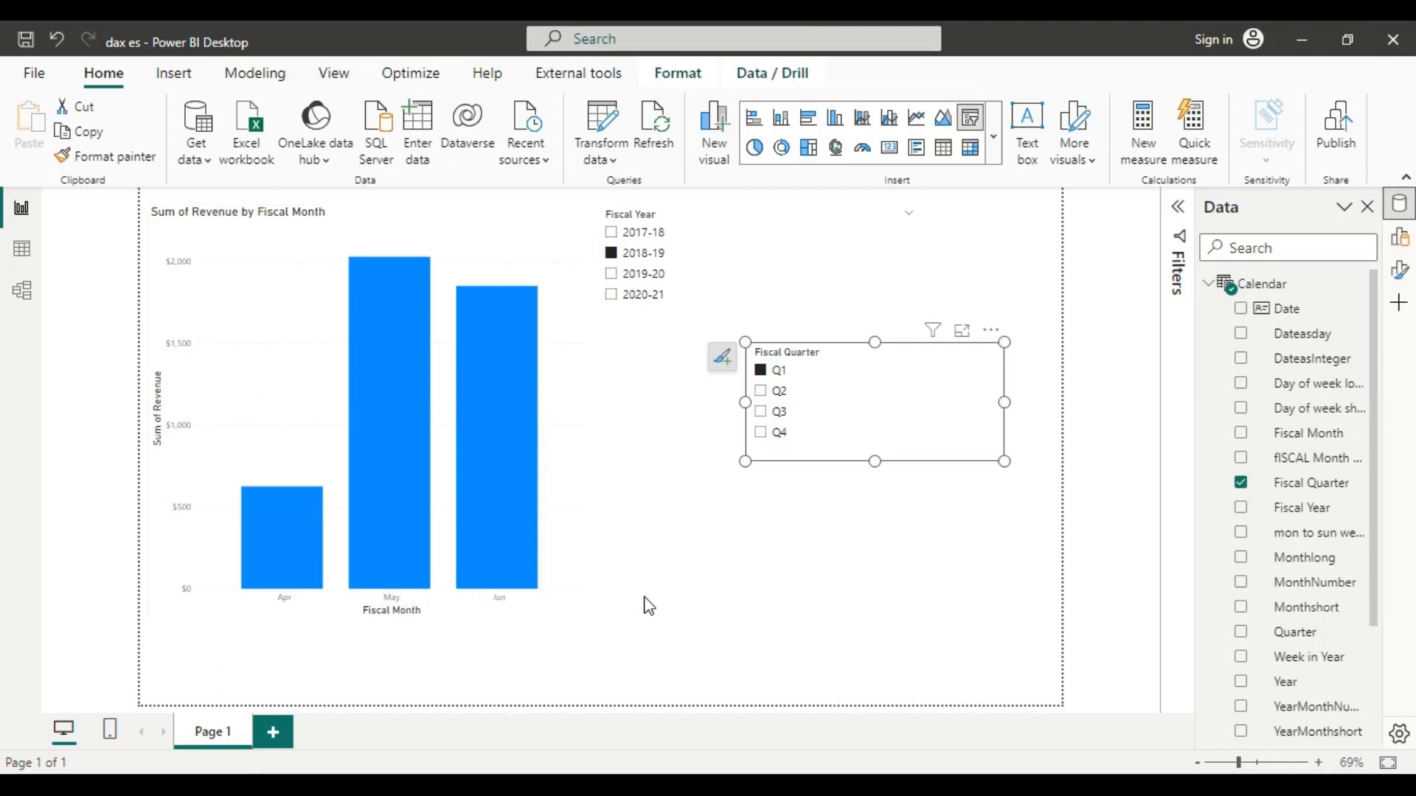
click(762, 434)
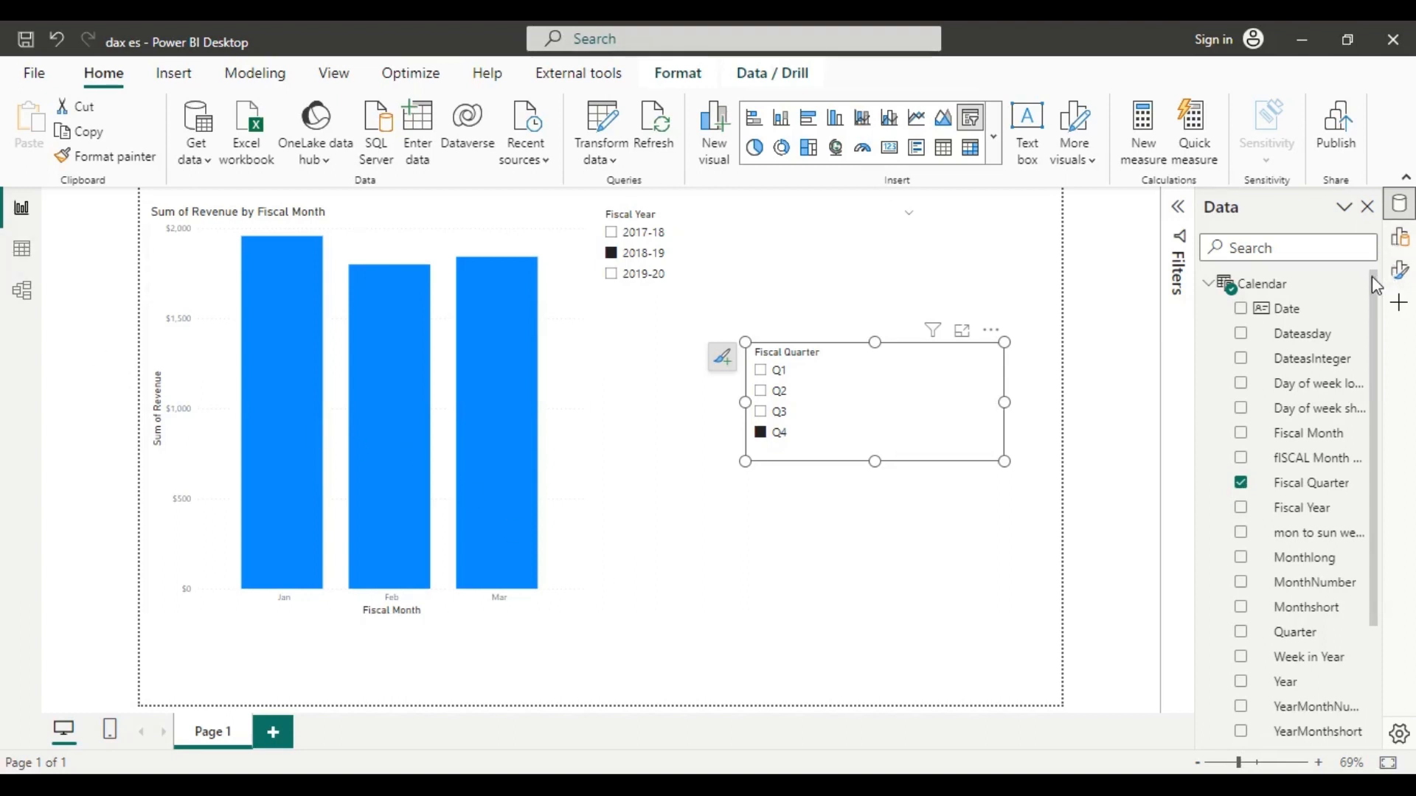
Step: Open the Calendar table's DAX definition and review it from the generic date formats through to the fiscal columns
click(1258, 288)
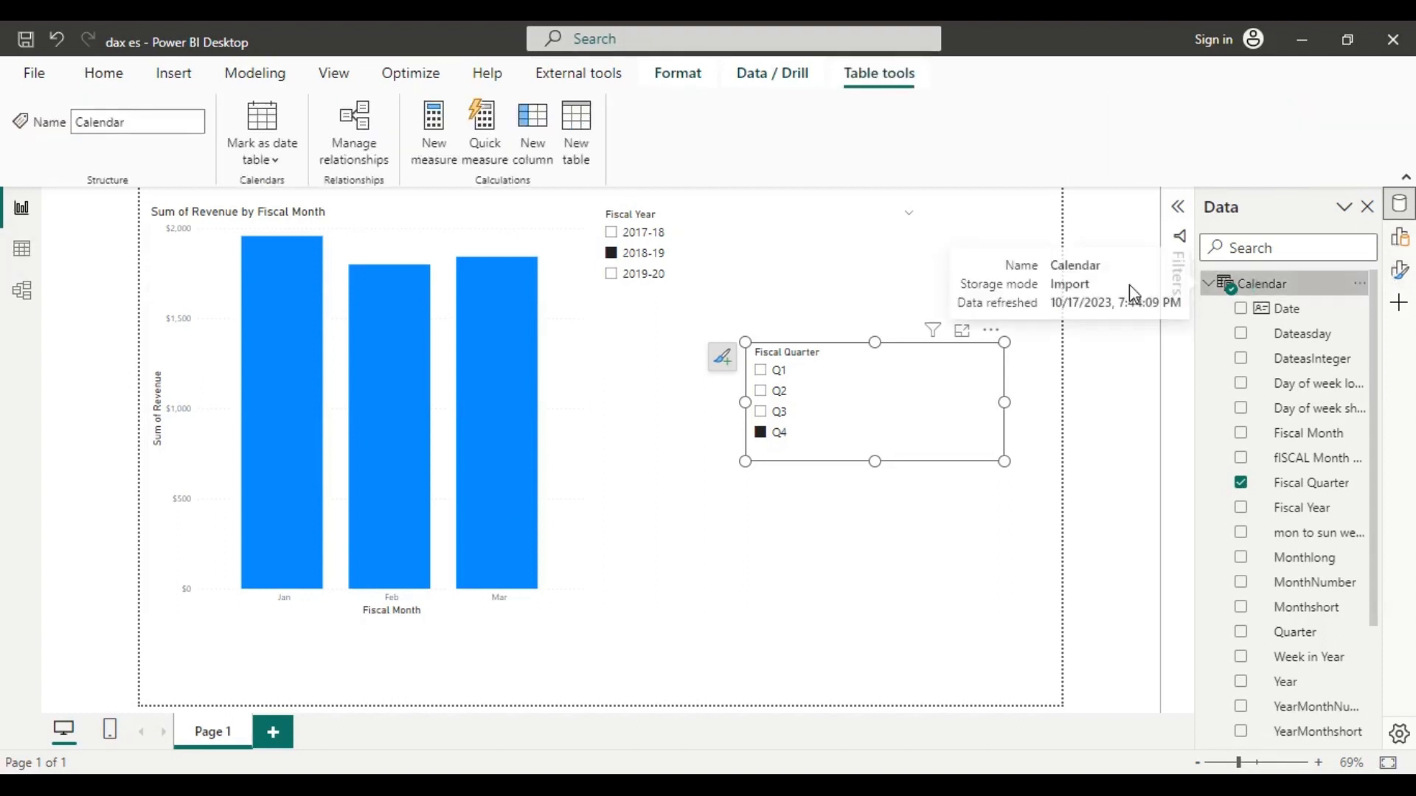
scroll(719, 399, down, 3)
scroll(717, 399, up, 3)
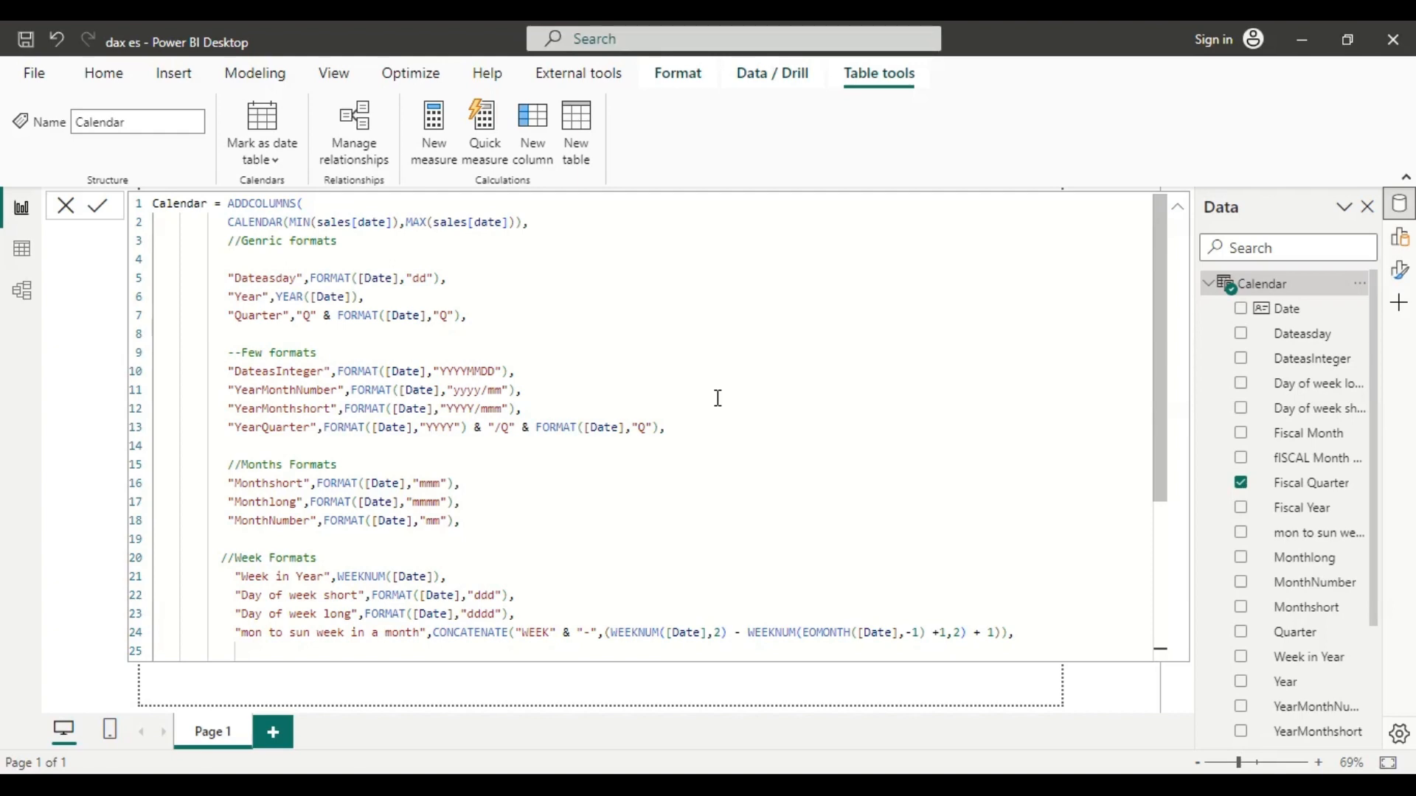
scroll(721, 616, down, 5)
scroll(720, 617, up, 5)
scroll(649, 372, down, 2)
scroll(648, 373, down, 1)
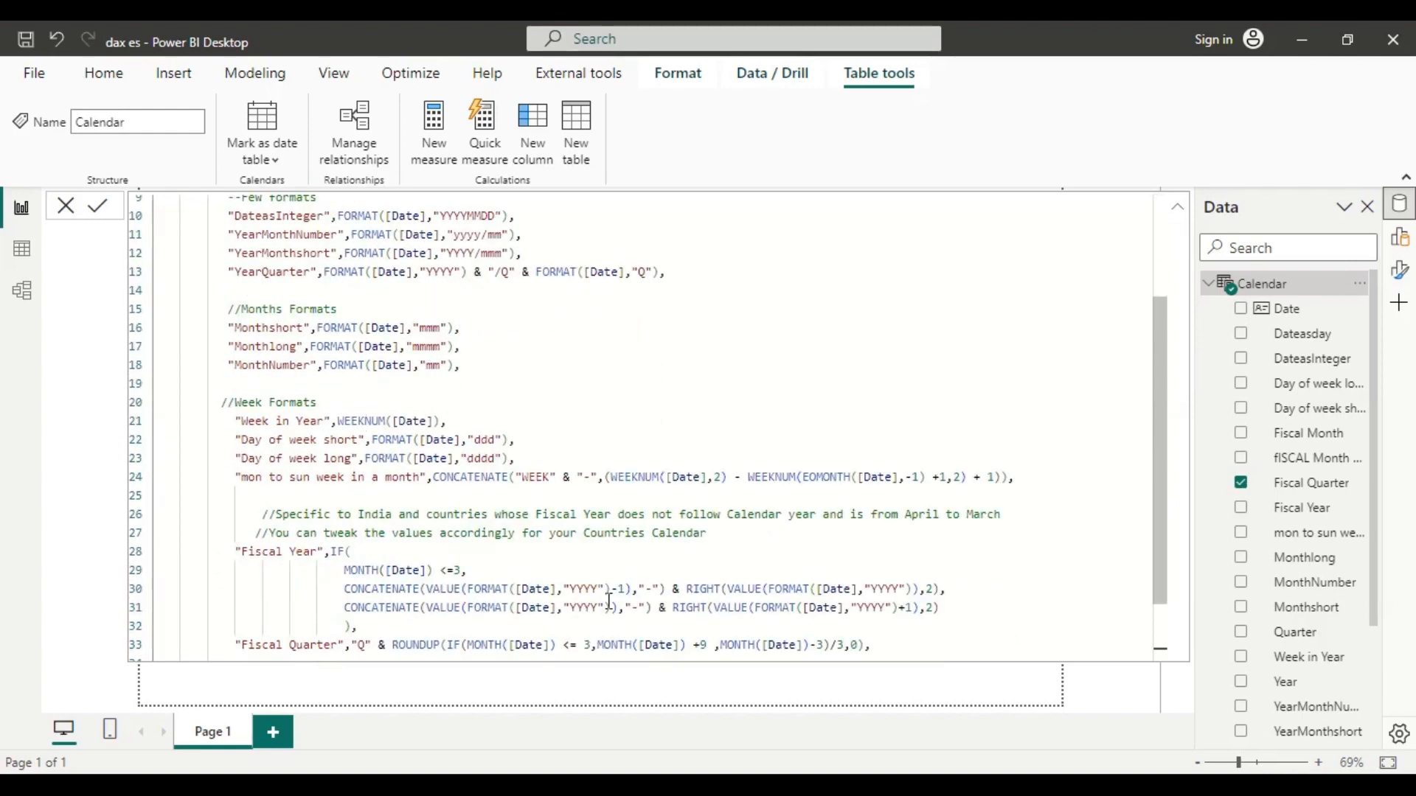
scroll(990, 620, down, 2)
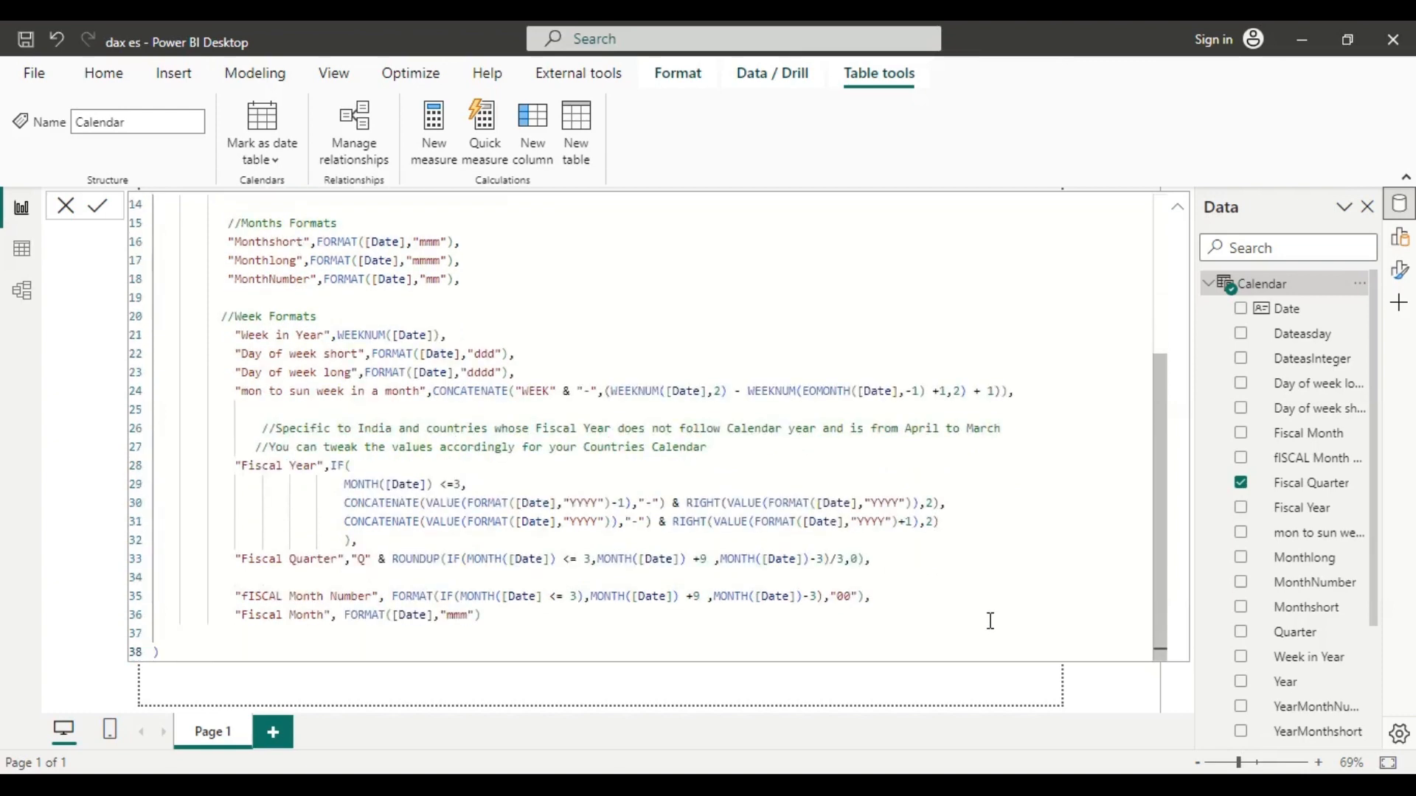